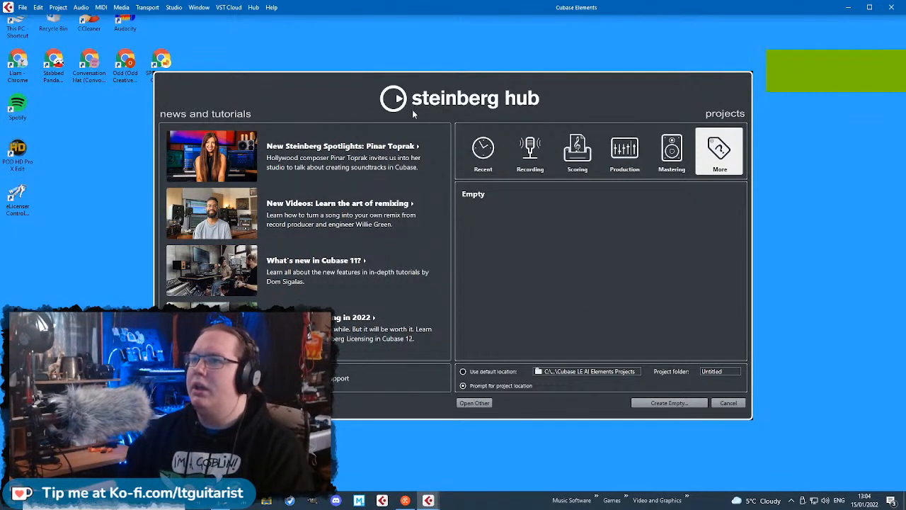
- Look through the project template categories, including Recording, Scoring, Production, Mastering and Recent
{"action": "left_click", "coordinate": [483, 163]}
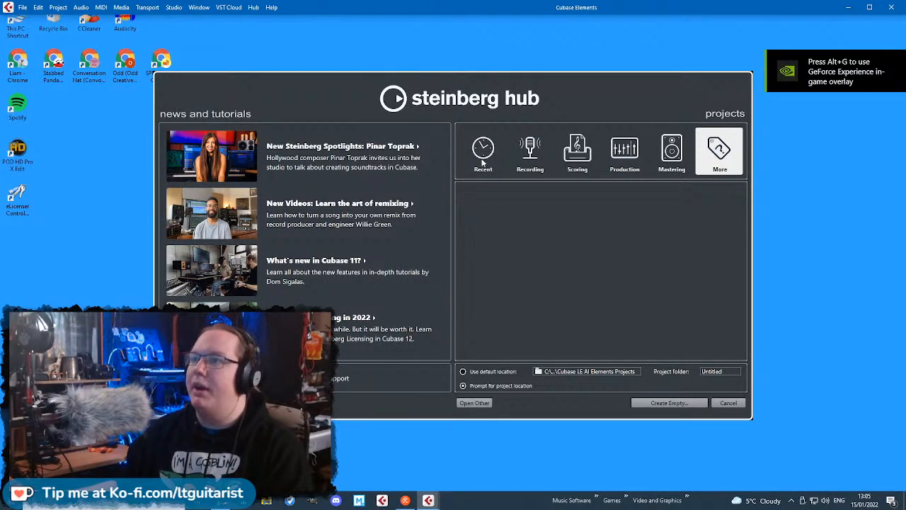
{"action": "left_click", "coordinate": [525, 164]}
{"action": "left_click", "coordinate": [580, 156]}
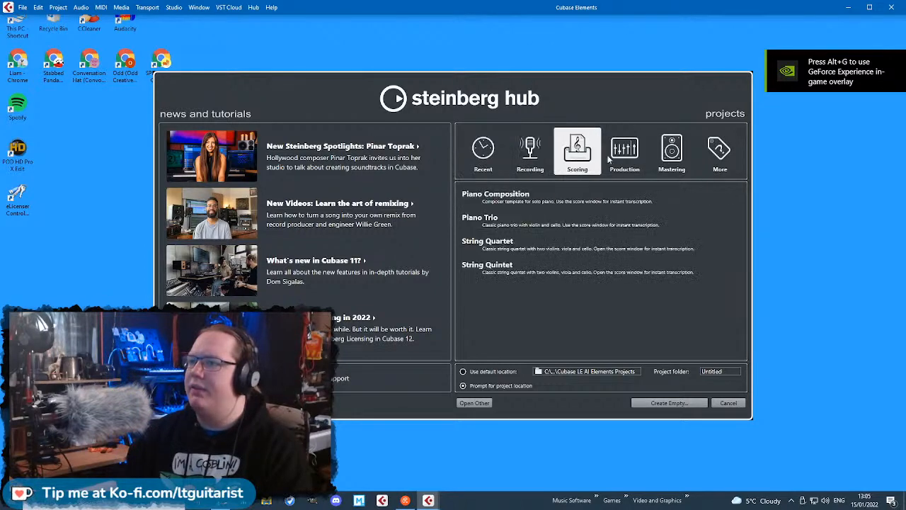
{"action": "left_click", "coordinate": [634, 157]}
{"action": "left_click", "coordinate": [679, 159]}
{"action": "left_click", "coordinate": [719, 152]}
{"action": "left_click", "coordinate": [672, 154]}
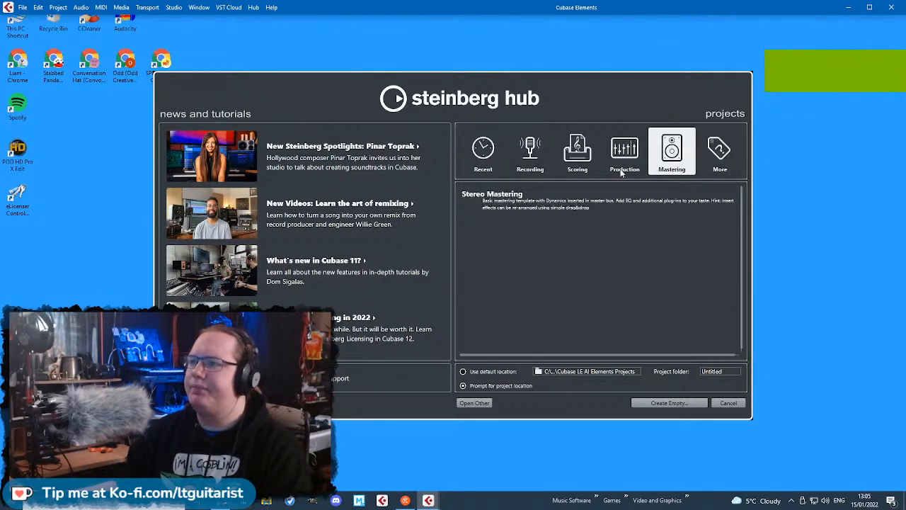
{"action": "left_click", "coordinate": [623, 163]}
{"action": "left_click", "coordinate": [483, 150]}
{"action": "left_click", "coordinate": [528, 152]}
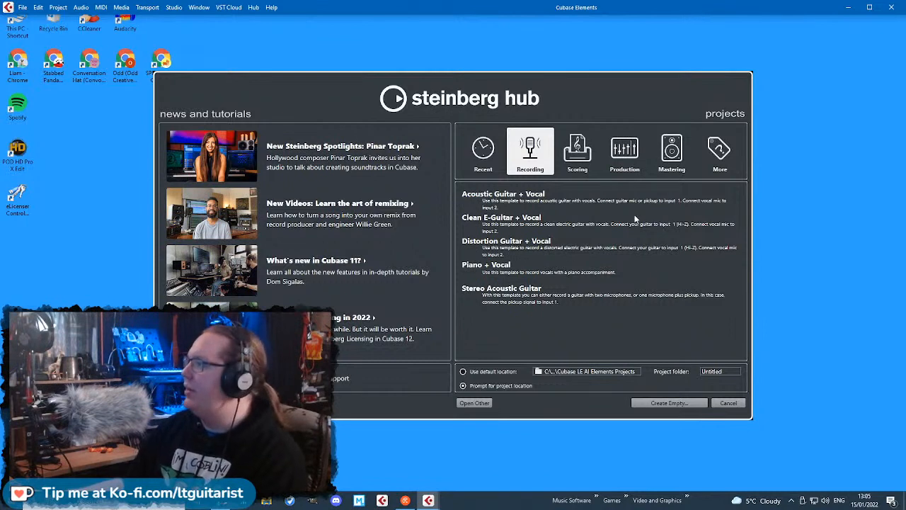
{"action": "left_click", "coordinate": [475, 162]}
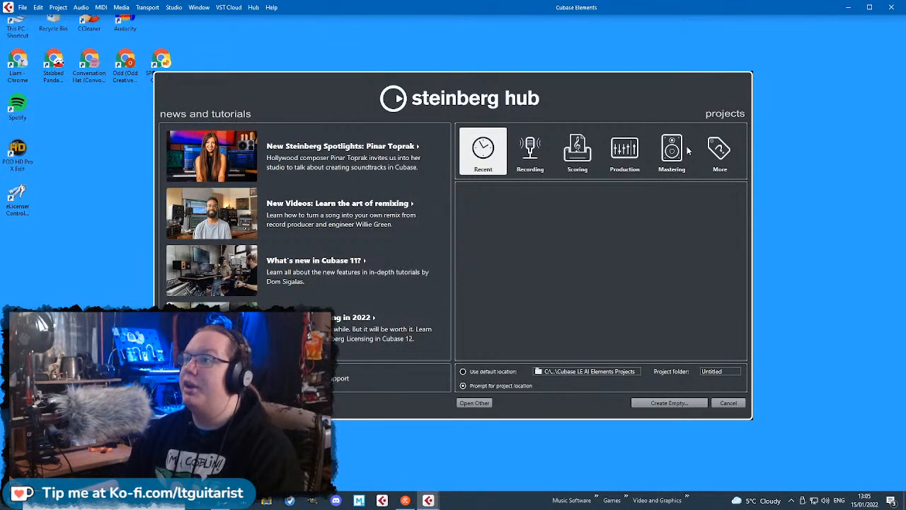
- Start creating a new project from the Empty template
{"action": "left_click", "coordinate": [718, 146]}
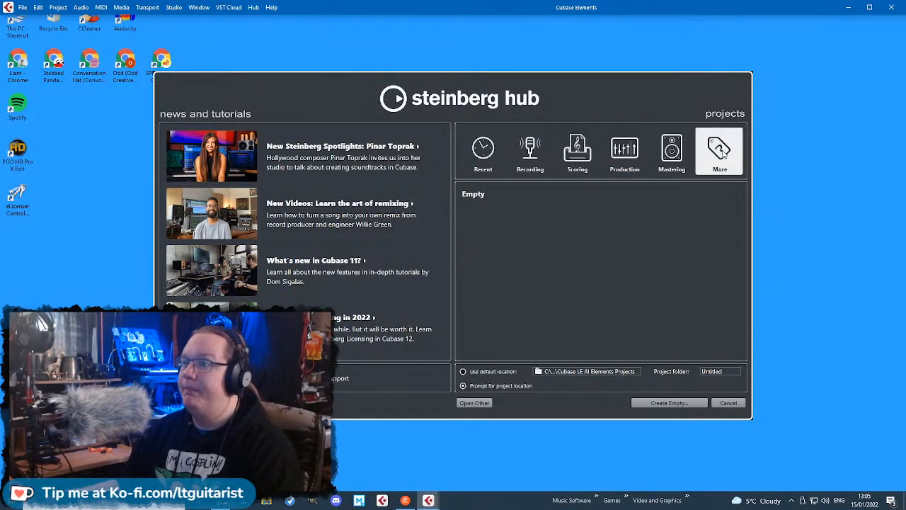
{"action": "left_click", "coordinate": [504, 196]}
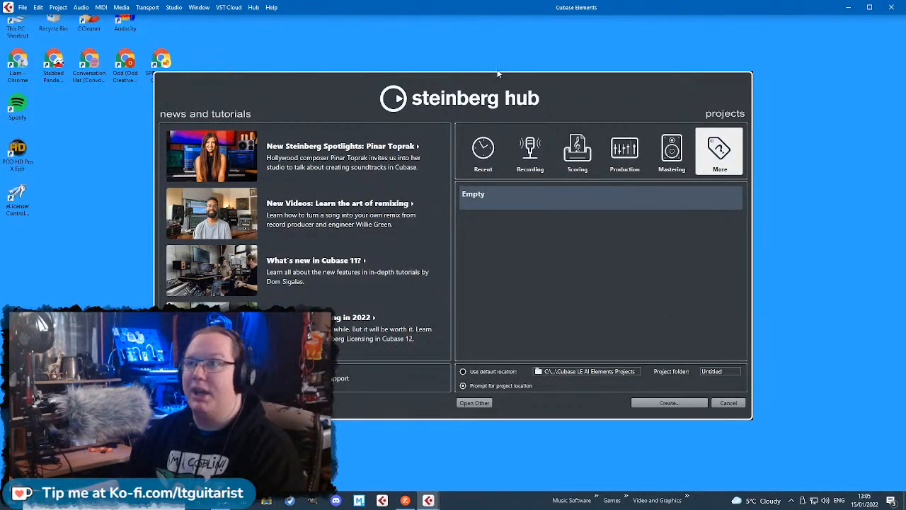
{"action": "left_click_drag", "start_coordinate": [485, 78], "coordinate": [616, 35]}
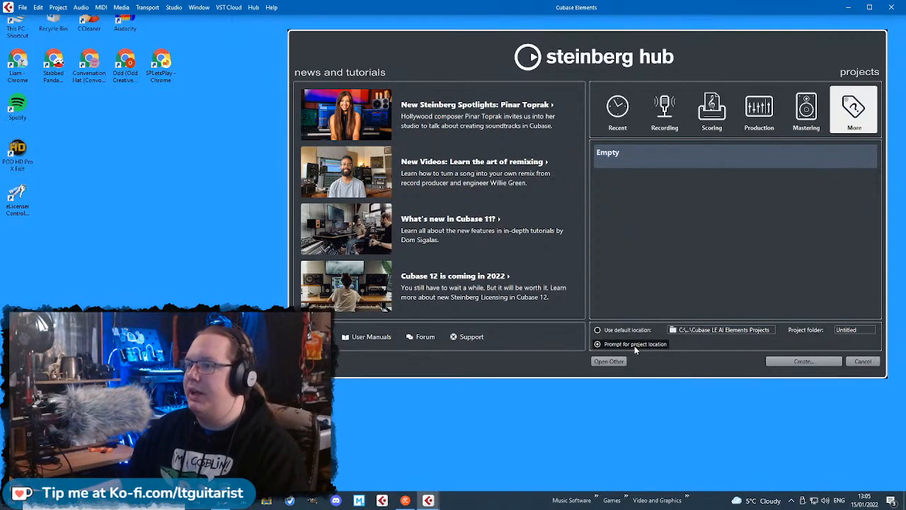
{"action": "left_click", "coordinate": [803, 361]}
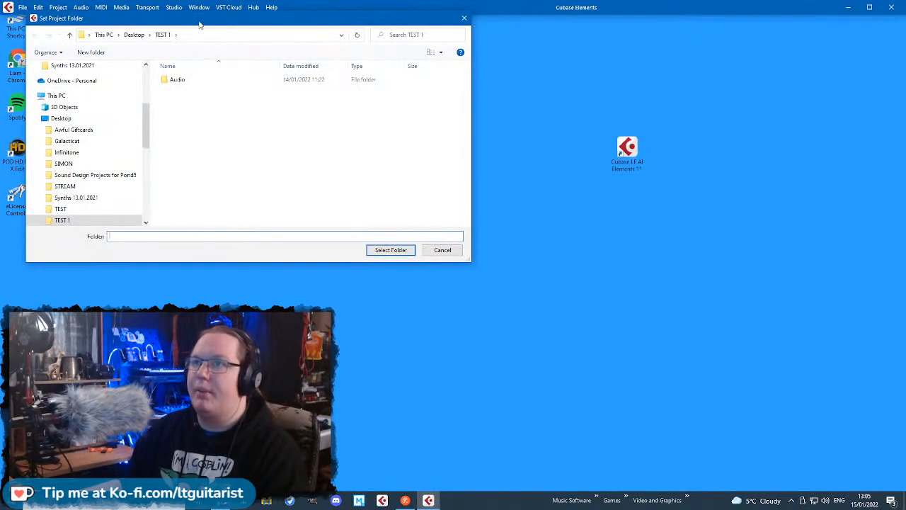
- Create a new folder named Elements Stream 15.1.21 on the Desktop for the project
{"action": "left_click_drag", "start_coordinate": [200, 25], "coordinate": [505, 83]}
{"action": "left_click", "coordinate": [439, 92]}
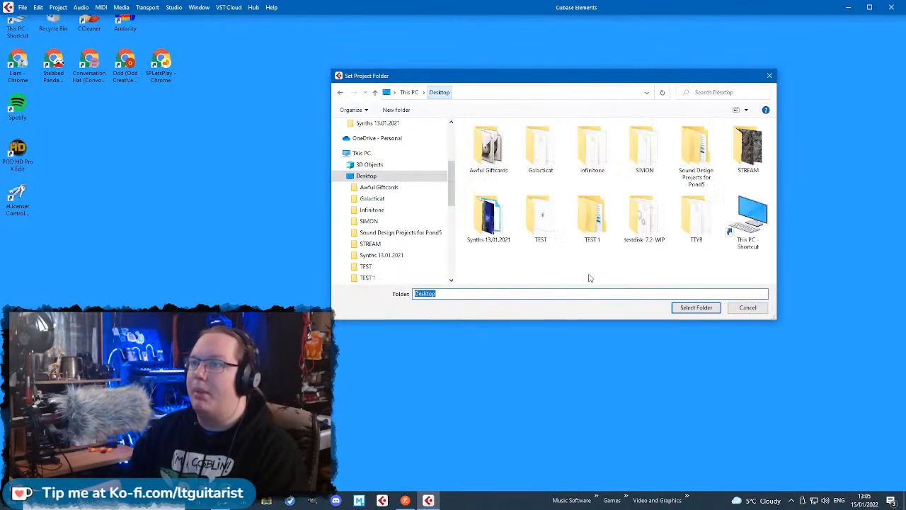
{"action": "right_click", "coordinate": [532, 257]}
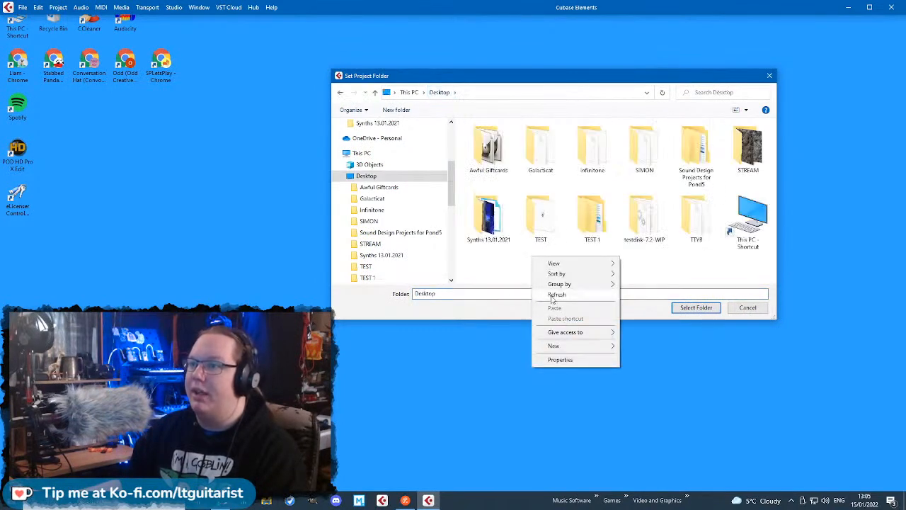
{"action": "left_click", "coordinate": [632, 346]}
{"action": "type", "text": "Ble"}
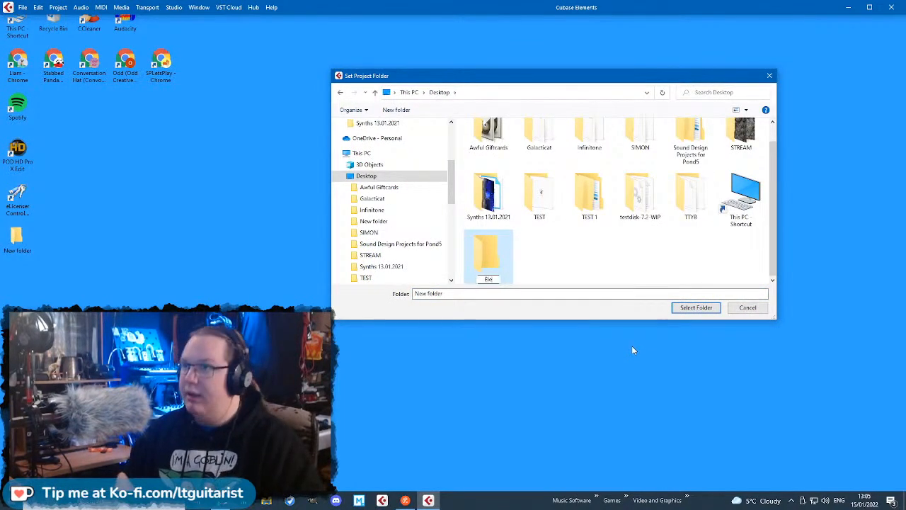
{"action": "type", "text": "ments Stream"}
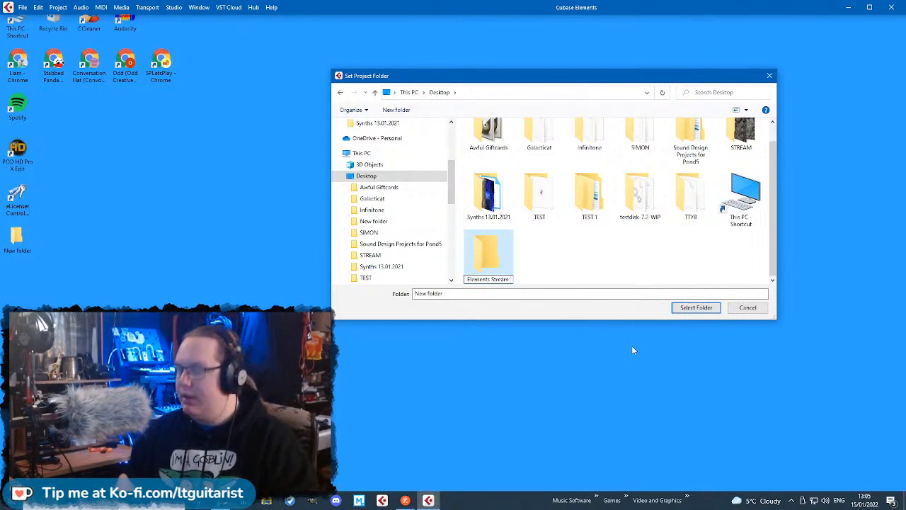
{"action": "type", "text": " 15.1"}
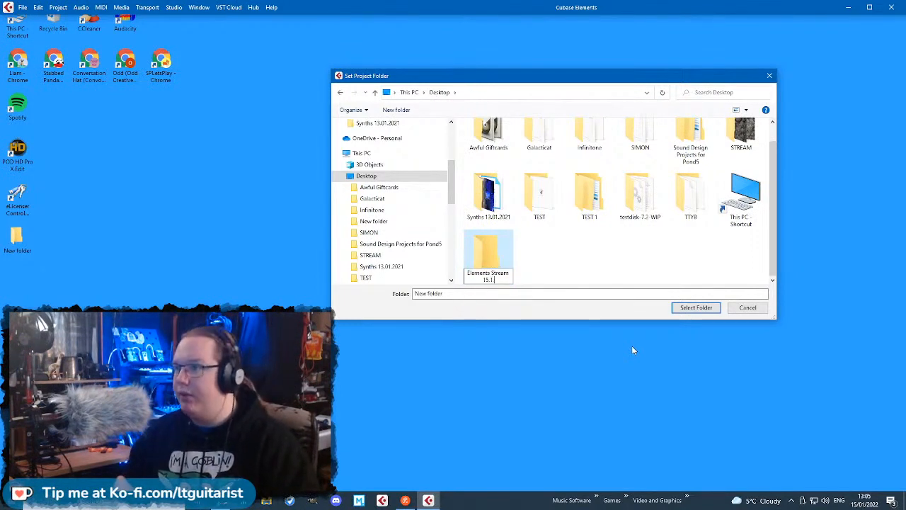
{"action": "type", "text": ".21"}
{"action": "key", "text": "Return"}
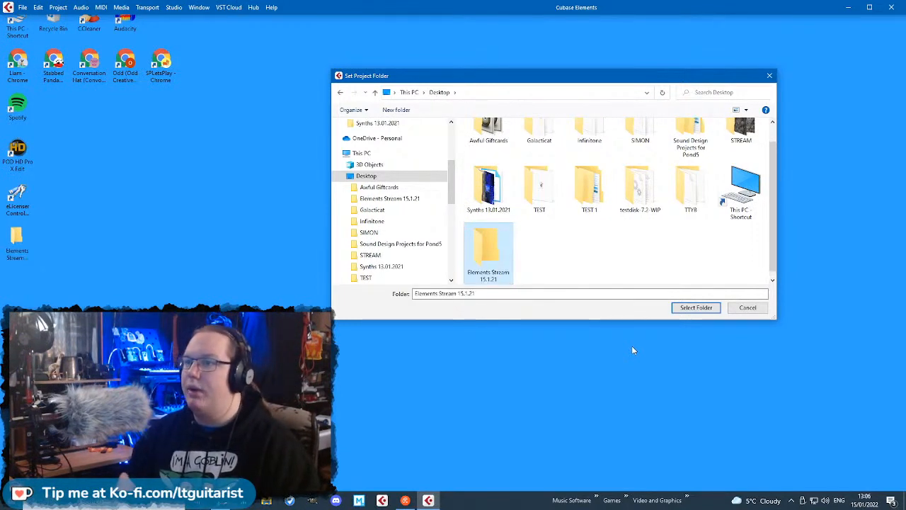
- Rename the new folder as Elements Stream 15.1.22
{"action": "right_click", "coordinate": [497, 263]}
{"action": "left_click", "coordinate": [571, 472]}
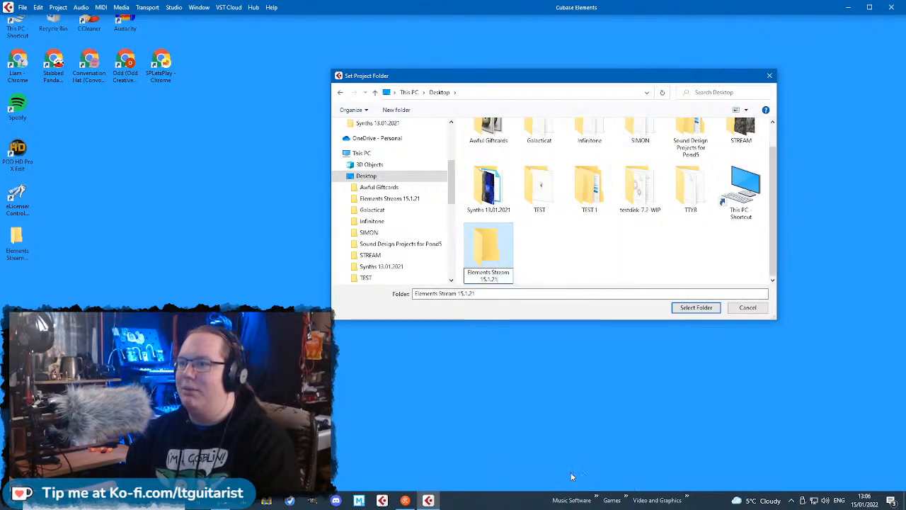
{"action": "key", "text": "BackSpace"}
{"action": "type", "text": "2"}
{"action": "key", "text": "Return"}
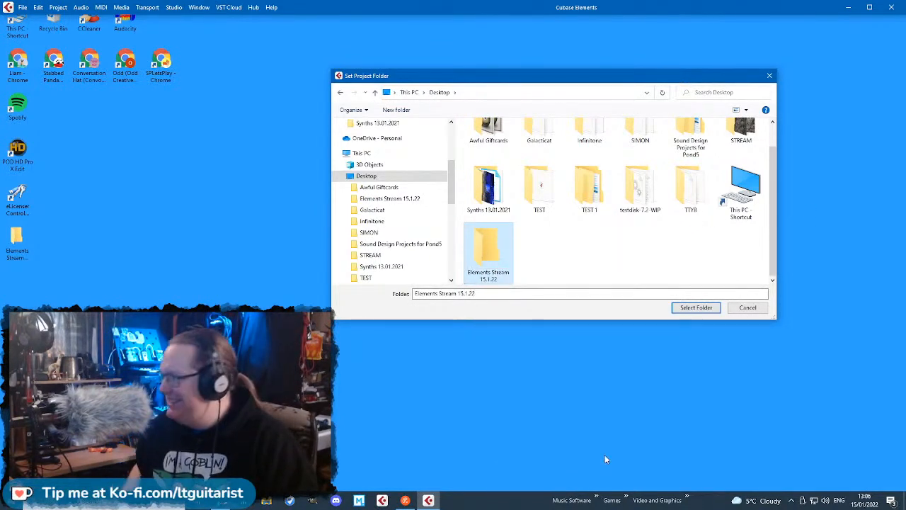
- Choose the Elements Stream 15.1.22 folder as the project location and maximize the new project's window
{"action": "key", "text": "Return"}
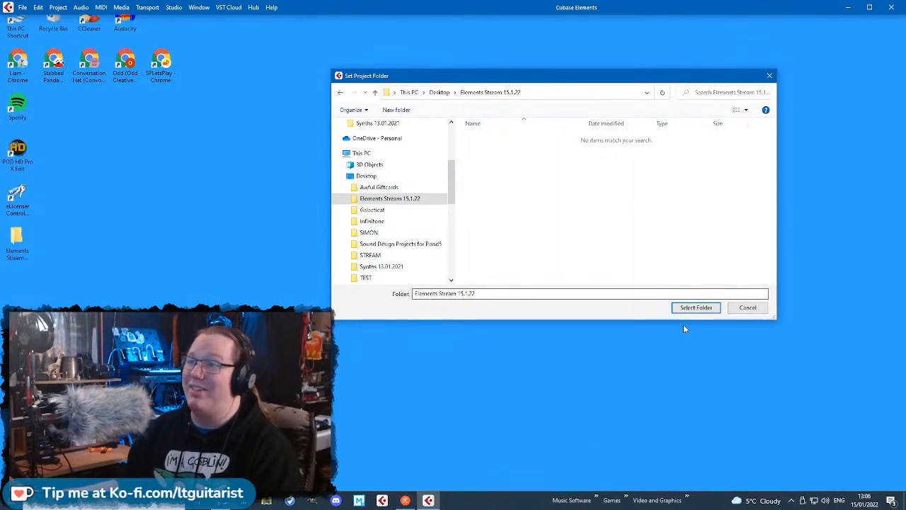
{"action": "left_click", "coordinate": [677, 307]}
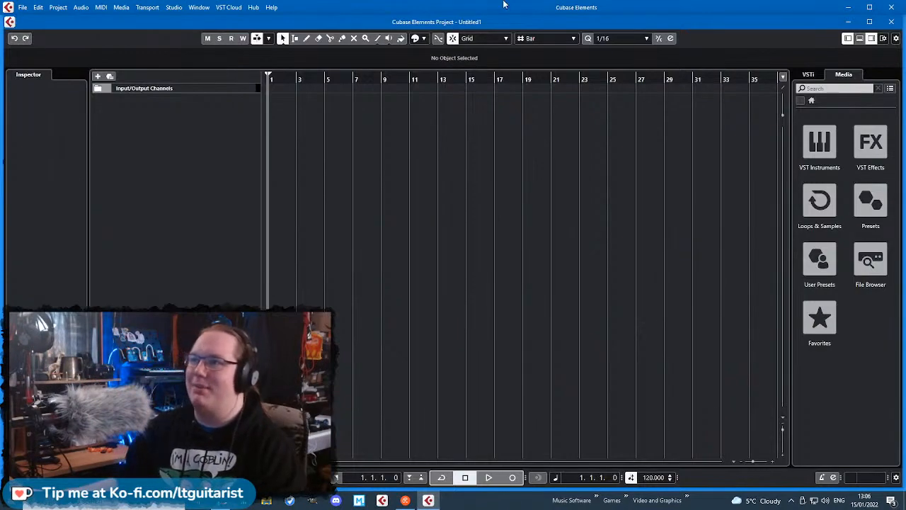
{"action": "double_click", "coordinate": [515, 24]}
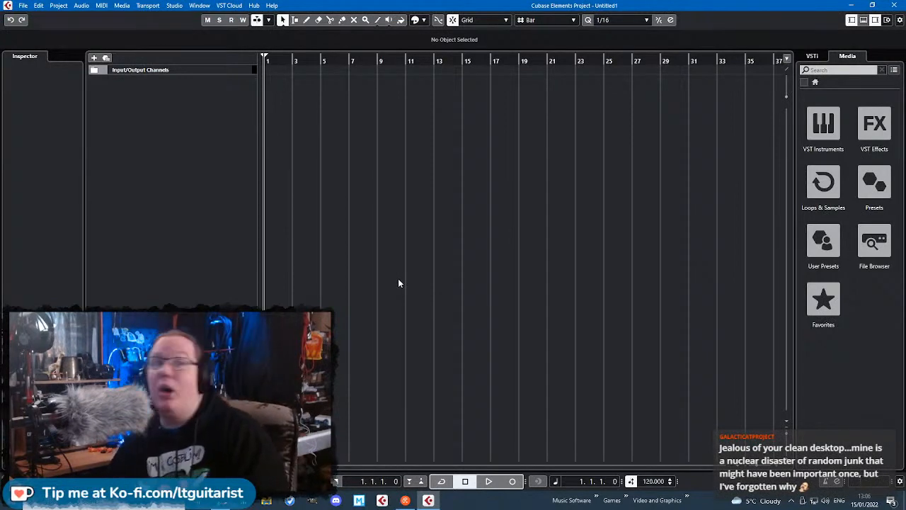
{"action": "left_click_drag", "start_coordinate": [504, 4], "coordinate": [543, 468]}
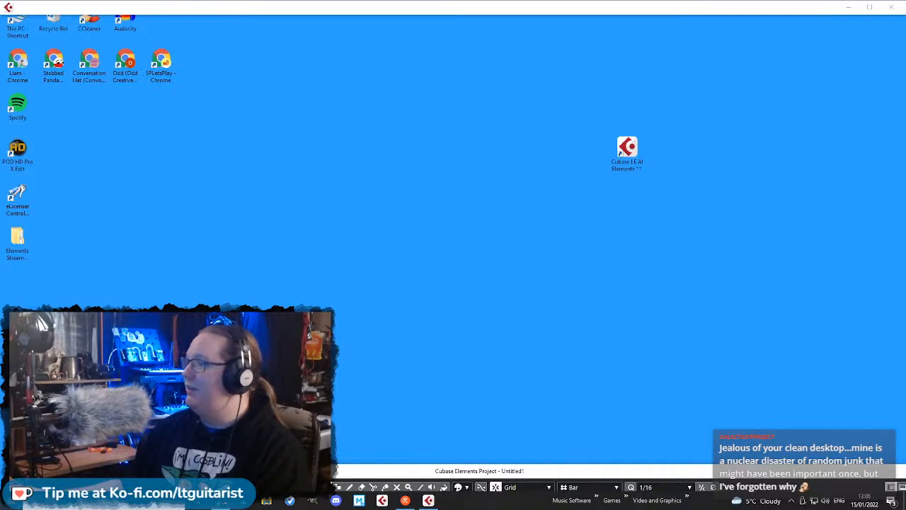
{"action": "left_click_drag", "start_coordinate": [905, 212], "coordinate": [358, 251]}
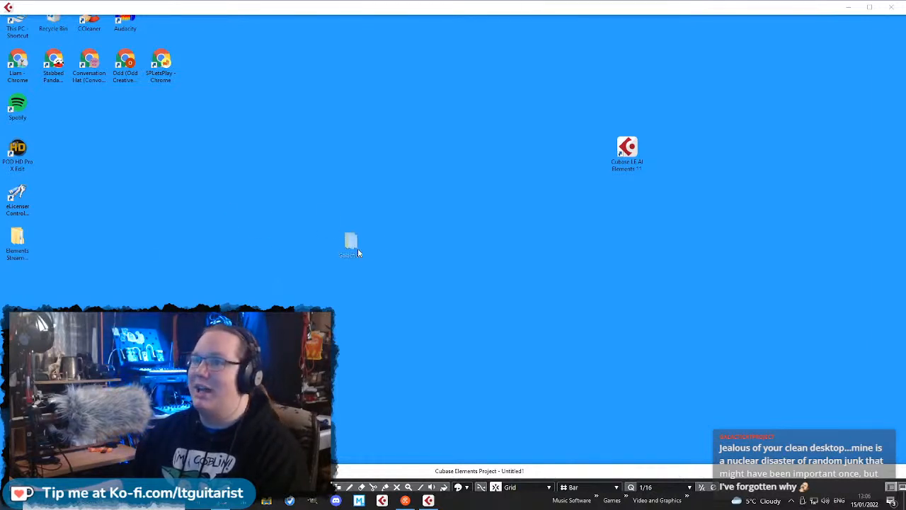
{"action": "left_click_drag", "start_coordinate": [432, 245], "coordinate": [905, 241]}
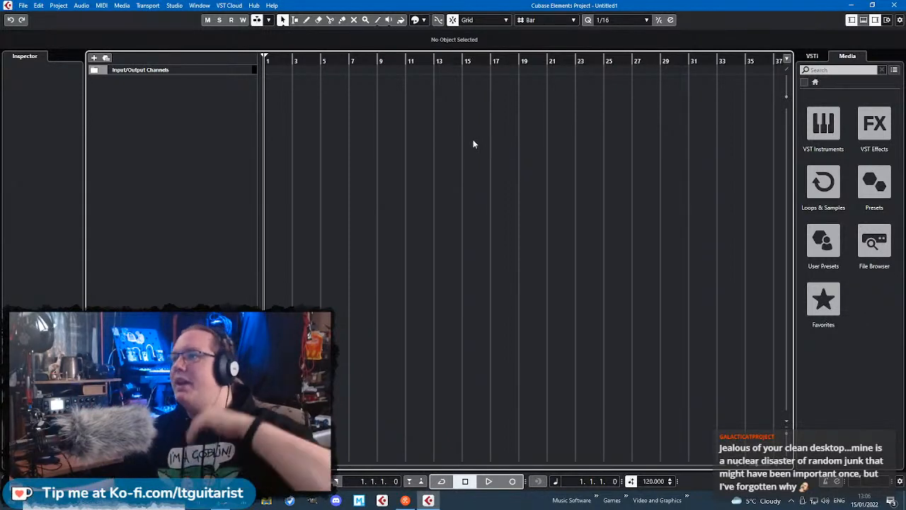
- View the Project Colors Setup and the Project Setup settings, closing each dialog without making changes
{"action": "left_click", "coordinate": [22, 5]}
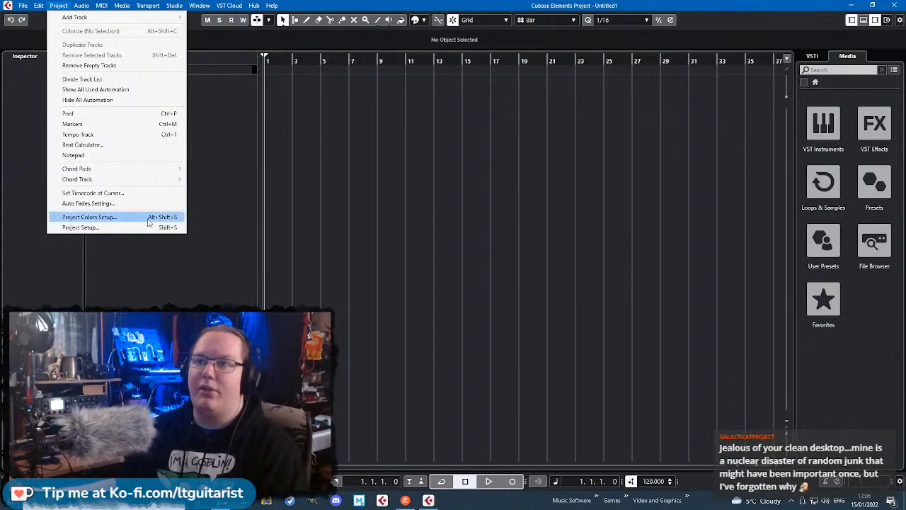
{"action": "left_click", "coordinate": [147, 217]}
{"action": "left_click", "coordinate": [529, 117]}
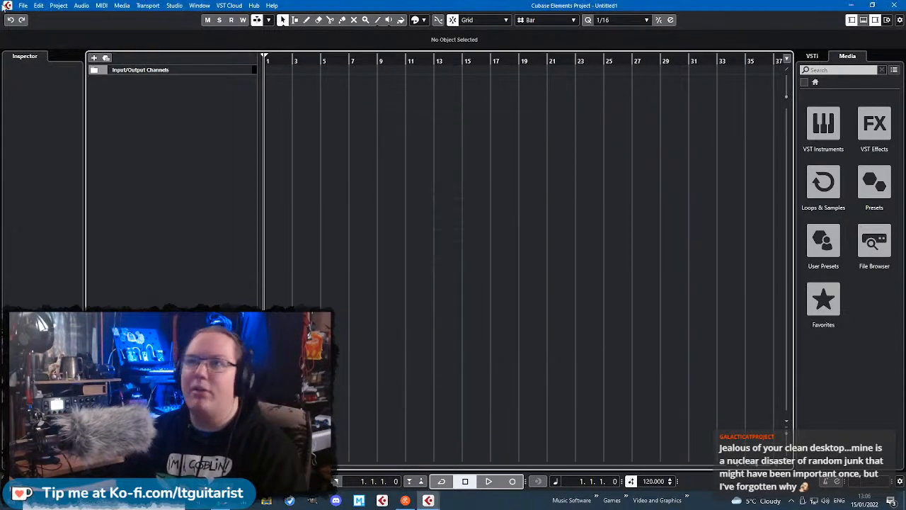
{"action": "left_click", "coordinate": [57, 7]}
{"action": "left_click", "coordinate": [113, 227]}
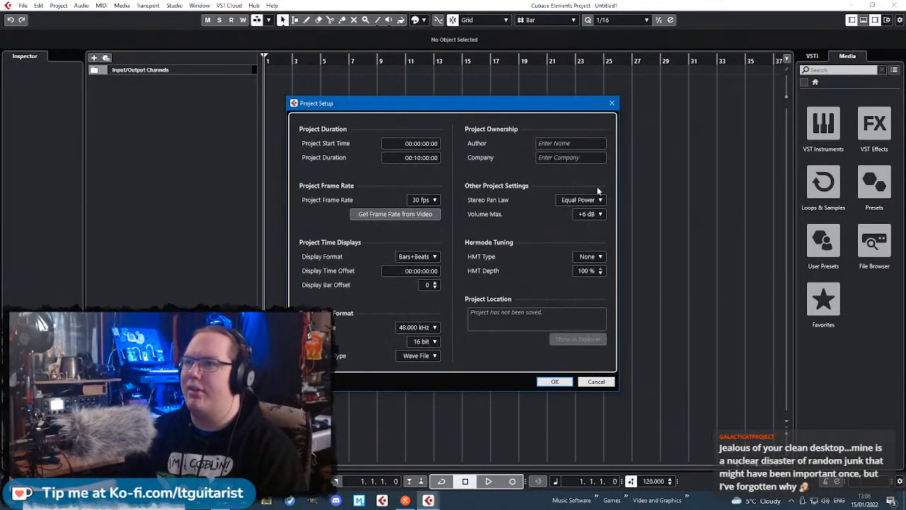
{"action": "left_click", "coordinate": [613, 105]}
- Open the Preferences and examine the Editing, General and Personalization pages
{"action": "left_click", "coordinate": [23, 6]}
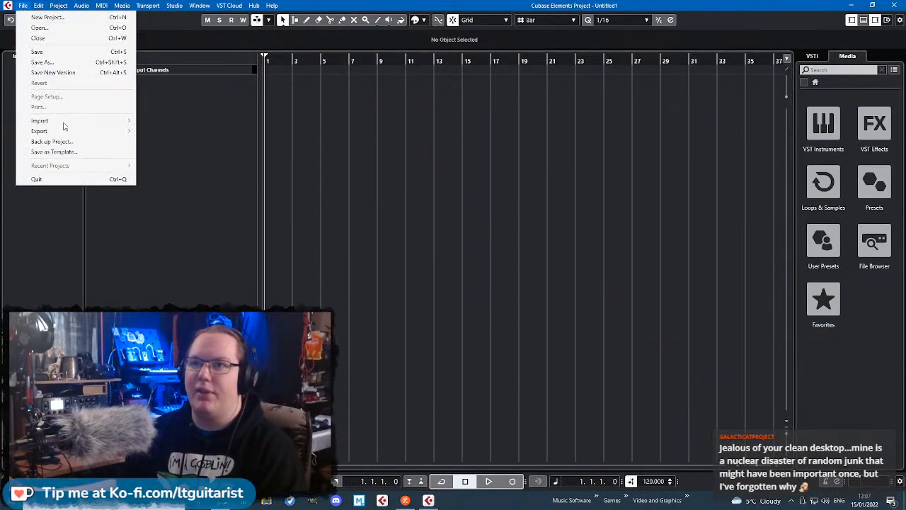
{"action": "mouse_move", "coordinate": [38, 7]}
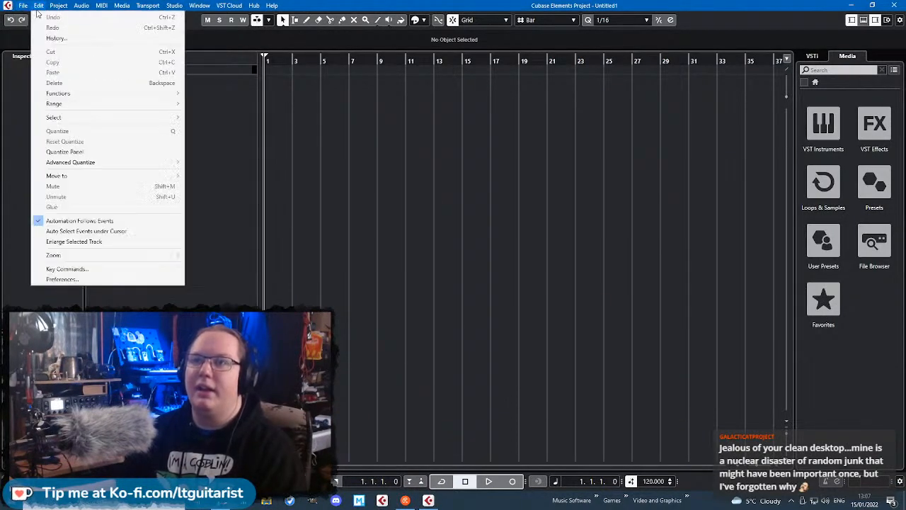
{"action": "left_click", "coordinate": [78, 281]}
{"action": "left_click_drag", "start_coordinate": [462, 91], "coordinate": [567, 99]}
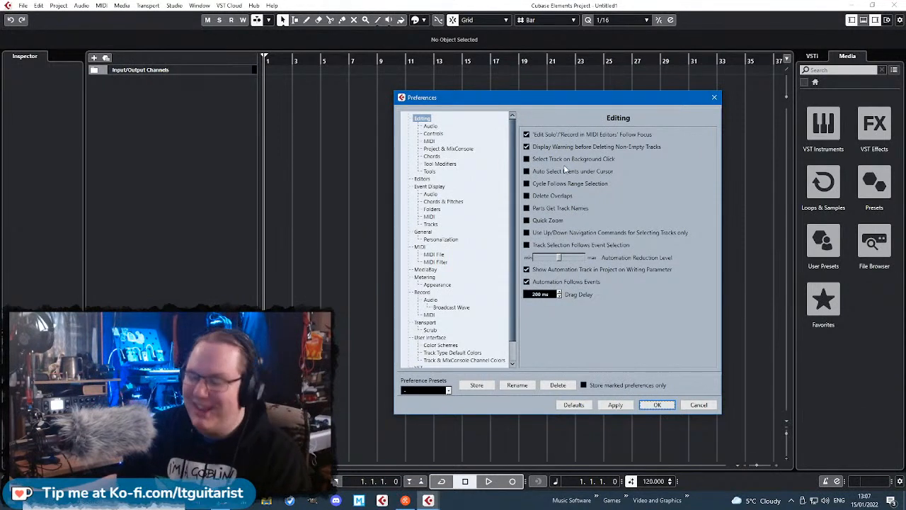
{"action": "mouse_move", "coordinate": [513, 122]}
{"action": "left_mouse_down"}
{"action": "mouse_move", "coordinate": [515, 141]}
{"action": "mouse_move", "coordinate": [520, 114]}
{"action": "left_mouse_up"}
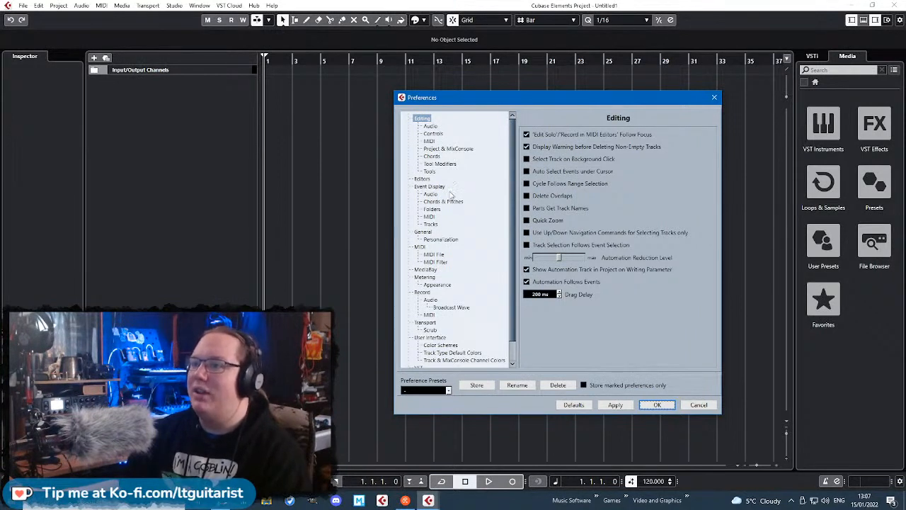
{"action": "scroll", "coordinate": [450, 194], "scroll_direction": "down", "scroll_amount": 1}
{"action": "left_click", "coordinate": [425, 210]}
{"action": "left_click", "coordinate": [440, 218]}
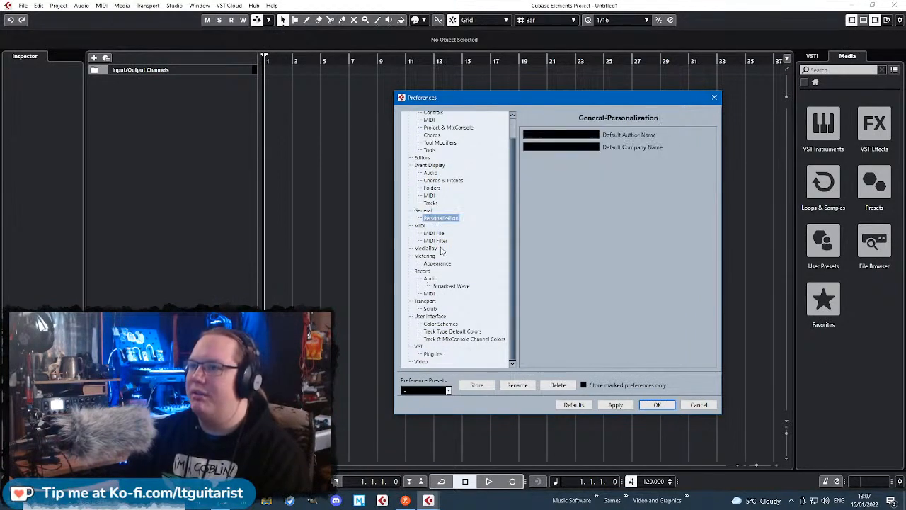
- Examine the User Interface preferences, including Color Schemes and Track Type Default Colors
{"action": "left_click", "coordinate": [430, 316]}
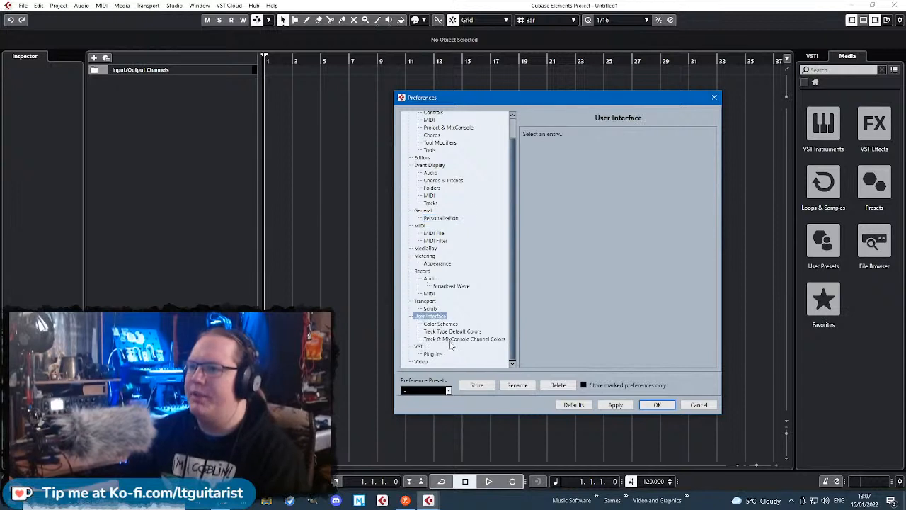
{"action": "left_click", "coordinate": [450, 345]}
{"action": "key", "text": "Down"}
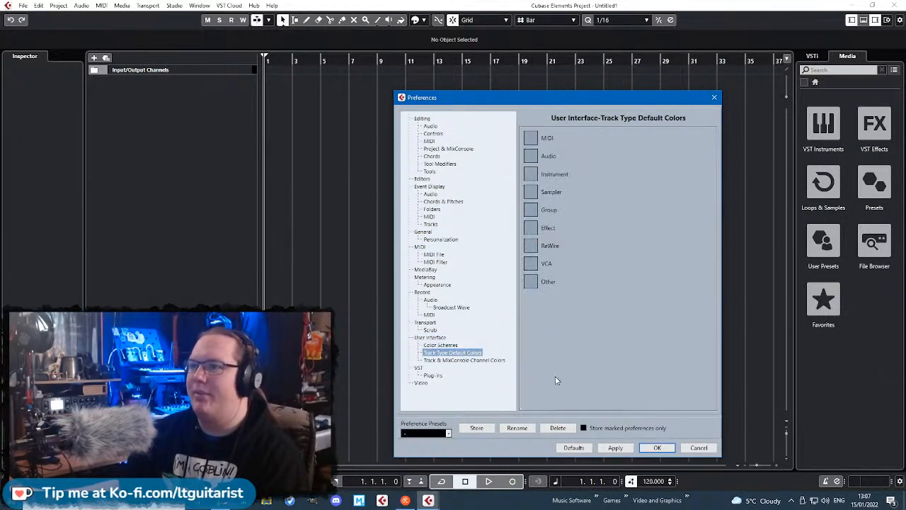
{"action": "key", "text": "Up"}
{"action": "key", "text": "Up"}
{"action": "key", "text": "Down"}
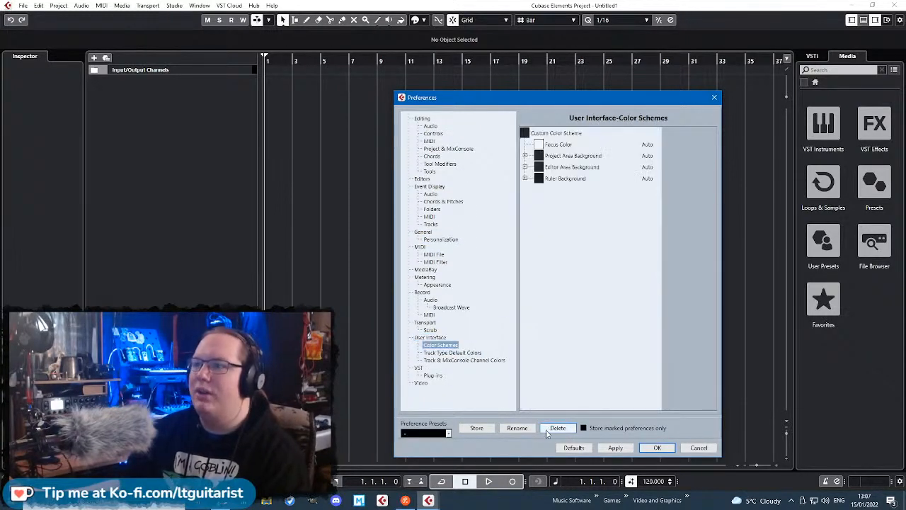
{"action": "key", "text": "Down"}
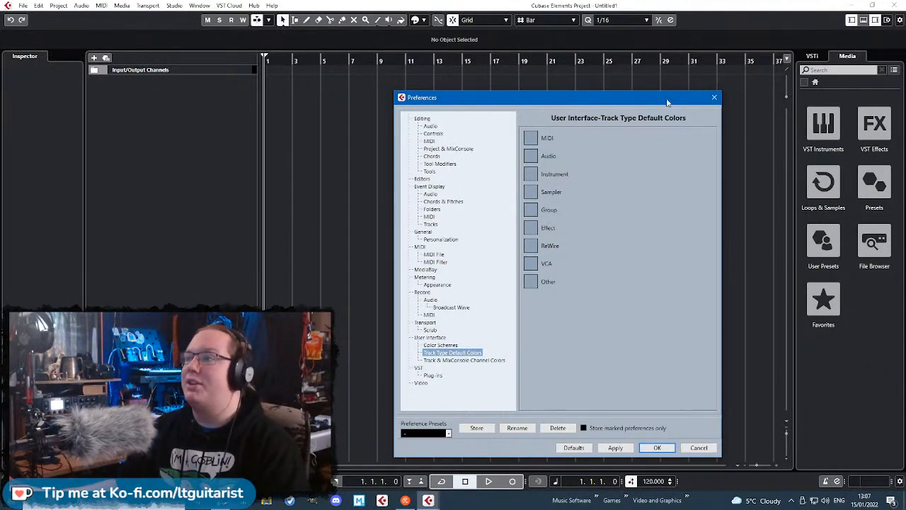
- Close the Preferences without applying any changes
{"action": "left_click_drag", "start_coordinate": [667, 103], "coordinate": [705, 85]}
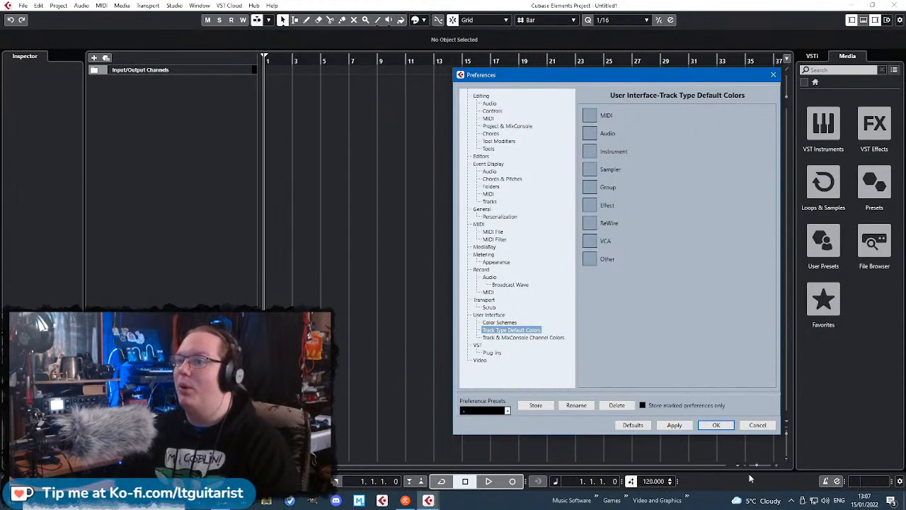
{"action": "left_click", "coordinate": [758, 425]}
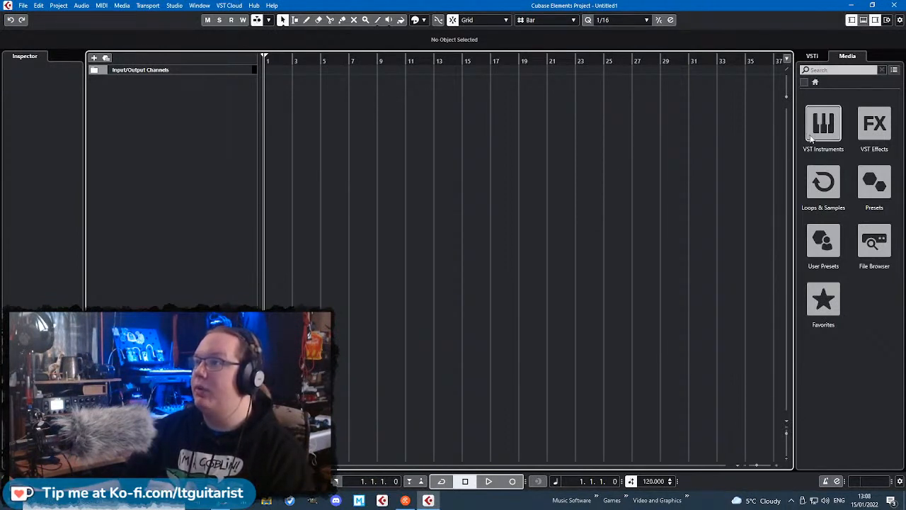
- Show the VST Instruments in the Media rack and collapse the Drum, Other and Synth categories
{"action": "scroll", "coordinate": [814, 344], "scroll_direction": "down", "scroll_amount": 5}
{"action": "scroll", "coordinate": [821, 369], "scroll_direction": "up", "scroll_amount": 5}
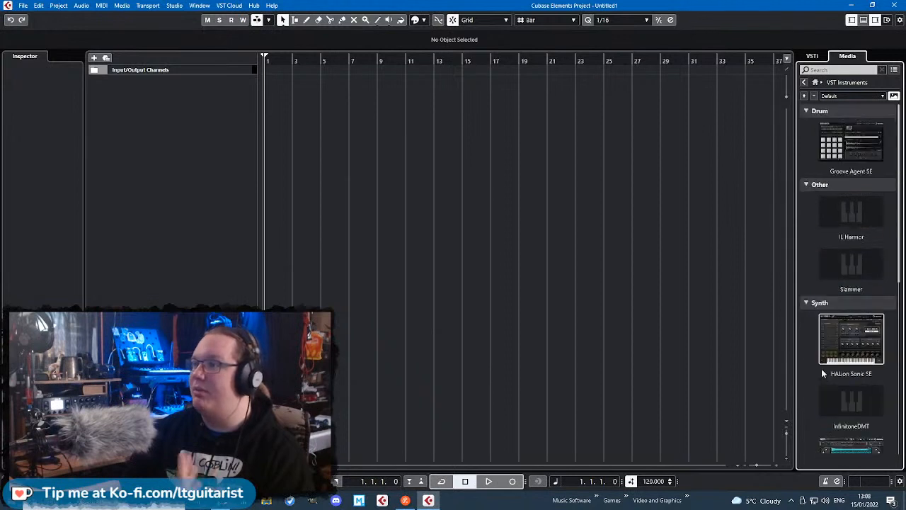
{"action": "left_click", "coordinate": [807, 111]}
{"action": "left_click", "coordinate": [805, 125]}
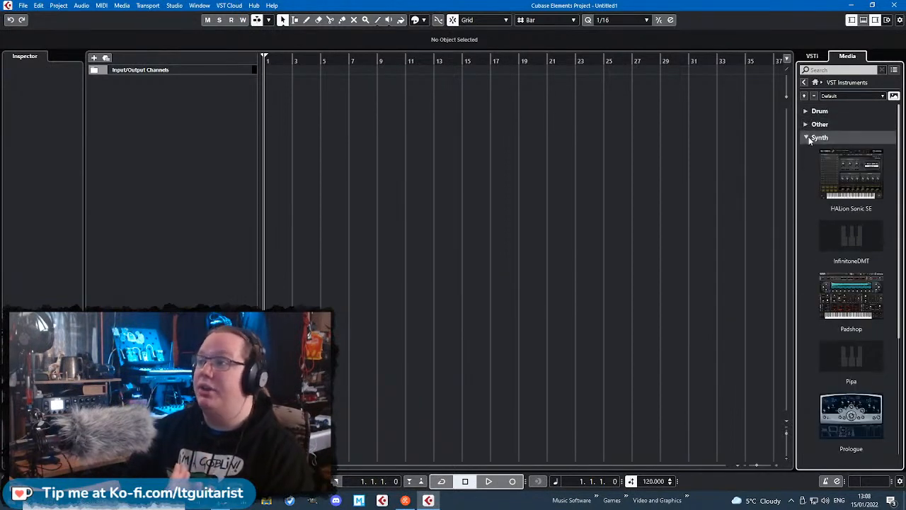
{"action": "left_click", "coordinate": [807, 137]}
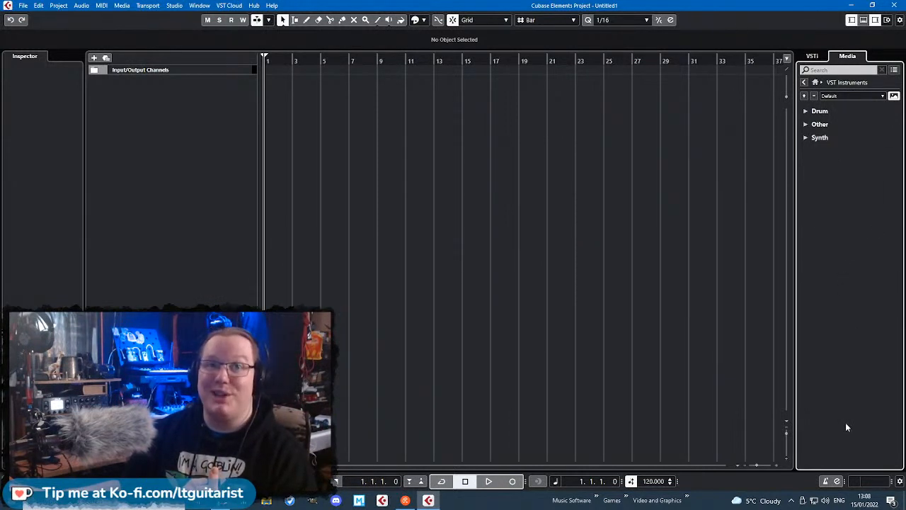
- Switch the visibility of the left zone and the lower zone back and forth, restoring the original layout
{"action": "left_click", "coordinate": [852, 20]}
{"action": "left_click", "coordinate": [851, 21]}
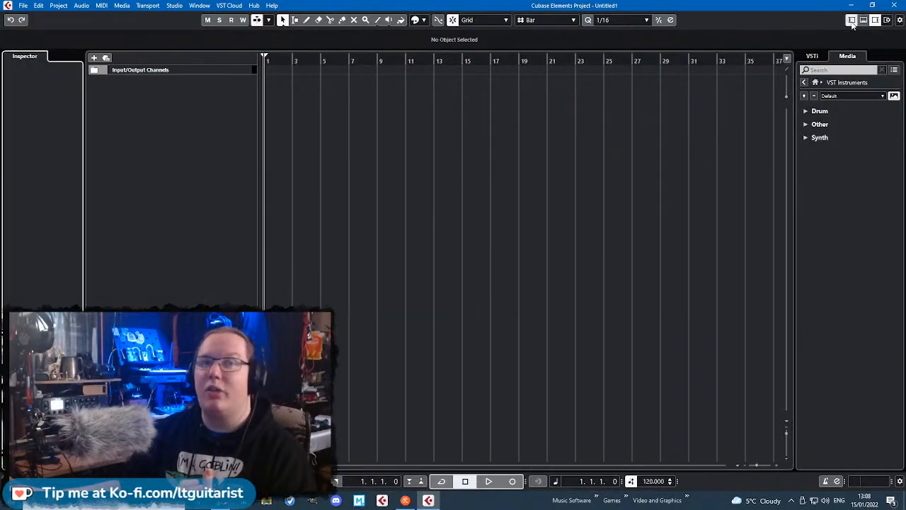
{"action": "left_click", "coordinate": [864, 21]}
{"action": "left_click", "coordinate": [863, 21]}
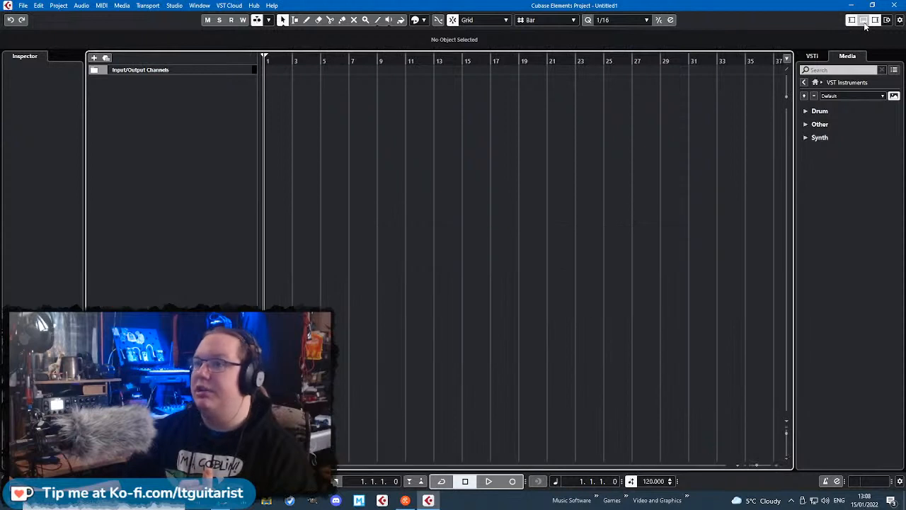
{"action": "left_click", "coordinate": [863, 20]}
{"action": "left_click", "coordinate": [863, 20]}
{"action": "left_click", "coordinate": [863, 20]}
{"action": "left_click", "coordinate": [863, 21]}
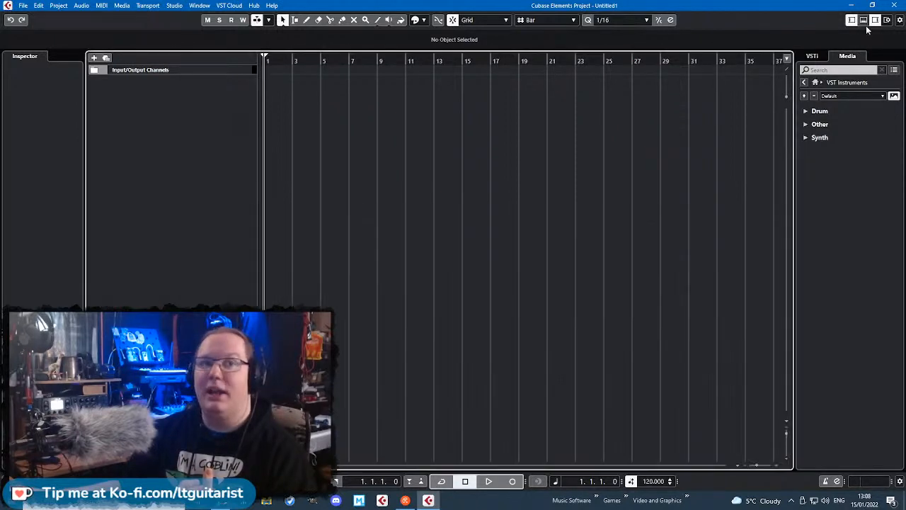
- Hide the right zone of the project window
{"action": "left_click", "coordinate": [876, 21]}
{"action": "left_click", "coordinate": [875, 20]}
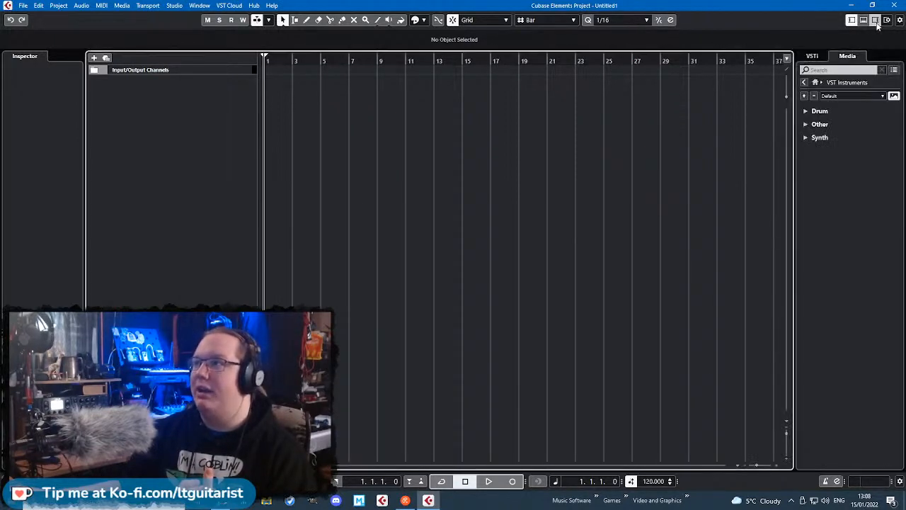
{"action": "left_click", "coordinate": [876, 20]}
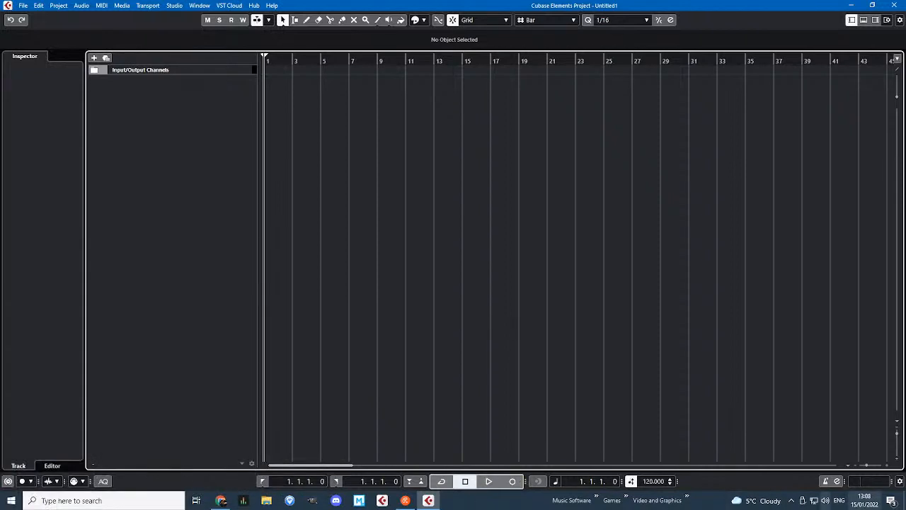
- Hide Input/Output Activity, Click & Count-in and Audio Record Modes from the transport bar
{"action": "left_click", "coordinate": [901, 482]}
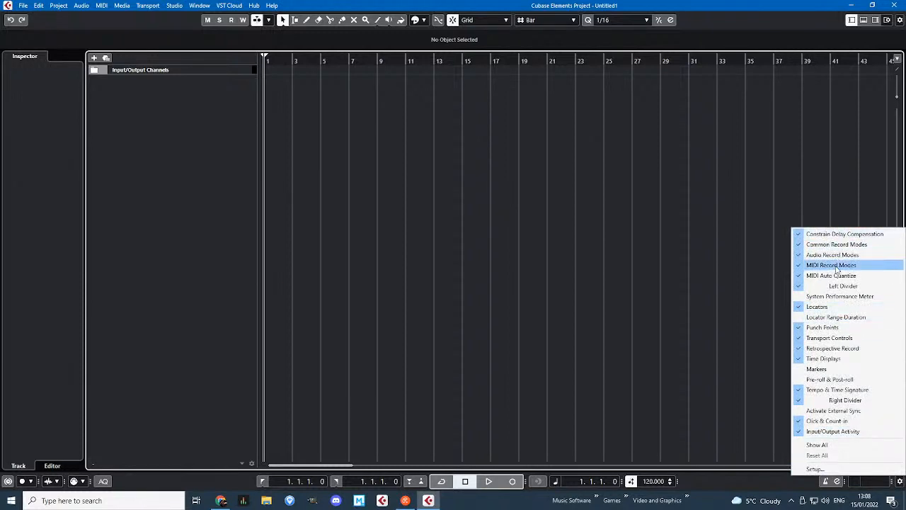
{"action": "left_click", "coordinate": [821, 431]}
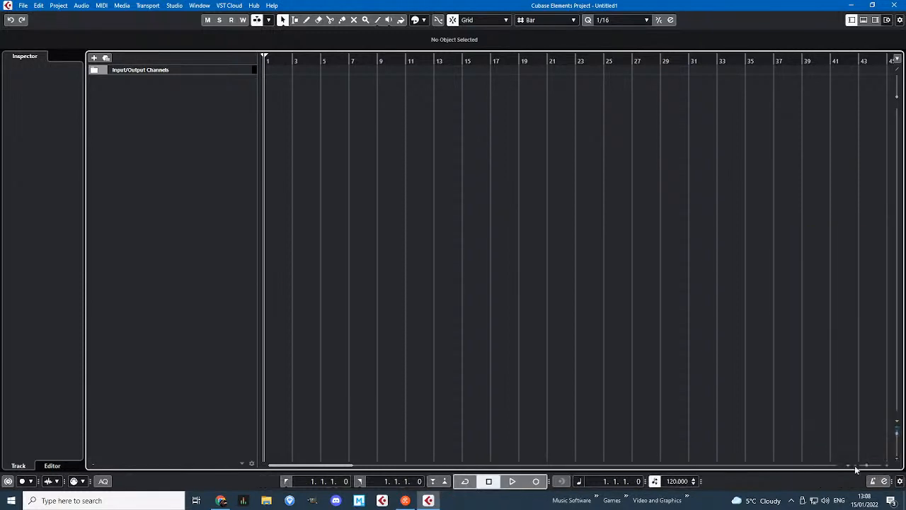
{"action": "left_click", "coordinate": [900, 482]}
{"action": "left_click", "coordinate": [836, 419]}
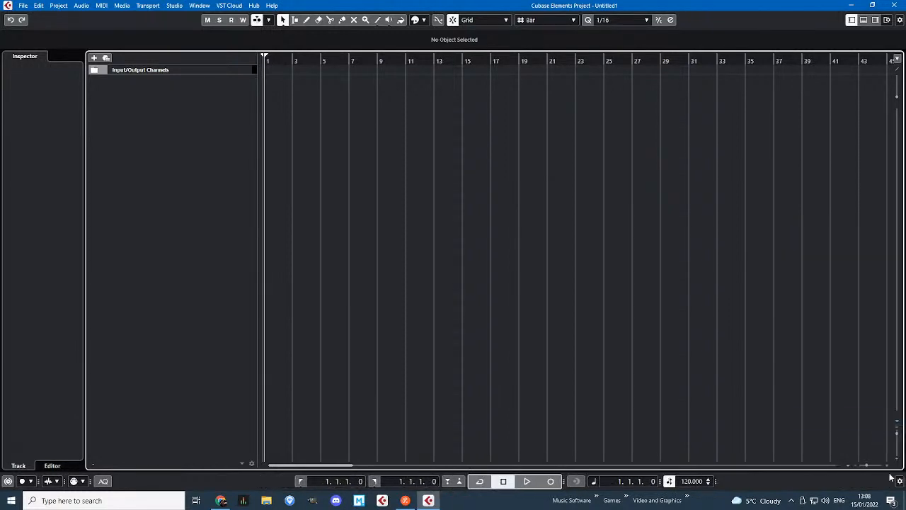
{"action": "left_click", "coordinate": [901, 481]}
{"action": "left_click", "coordinate": [832, 255]}
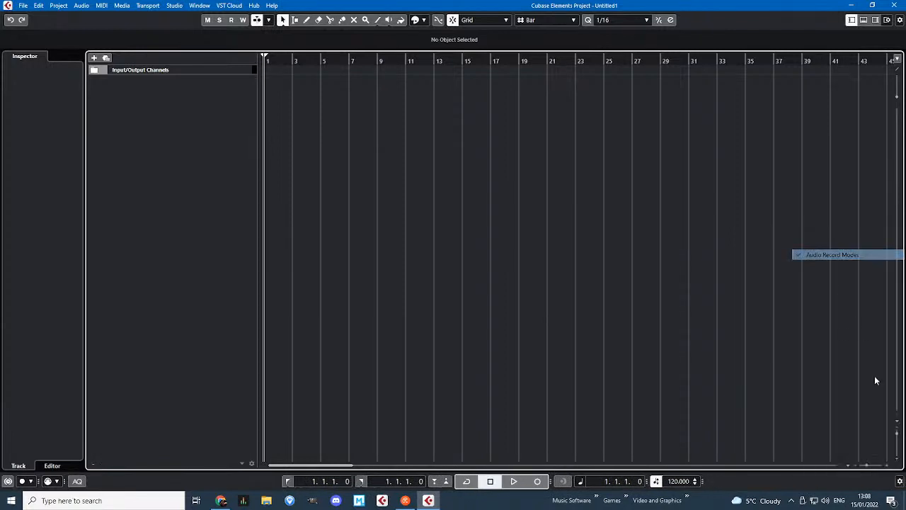
- Hide Retrospective Record and Time Displays from the transport bar
{"action": "left_click", "coordinate": [901, 481]}
{"action": "left_click", "coordinate": [842, 348]}
{"action": "left_click", "coordinate": [900, 481]}
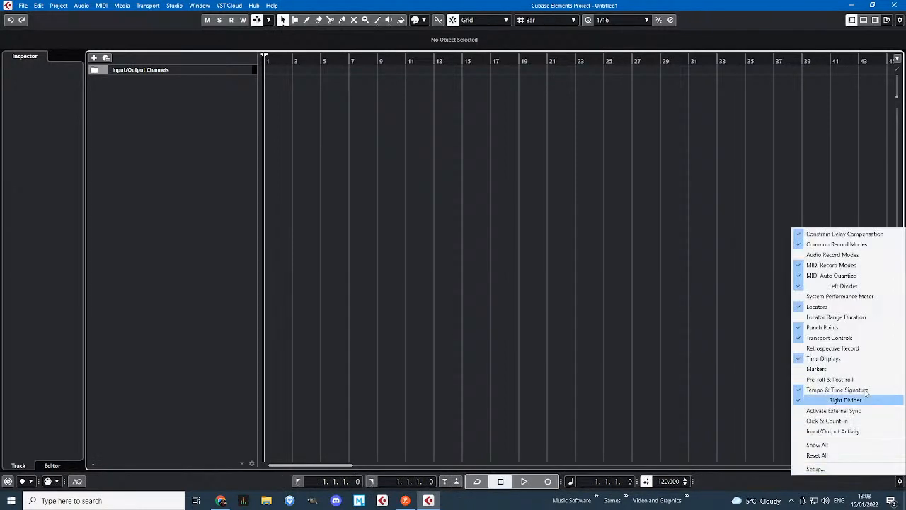
{"action": "left_click", "coordinate": [862, 359]}
- Turn the transport bar's Right Divider off and back on
{"action": "left_click", "coordinate": [900, 482]}
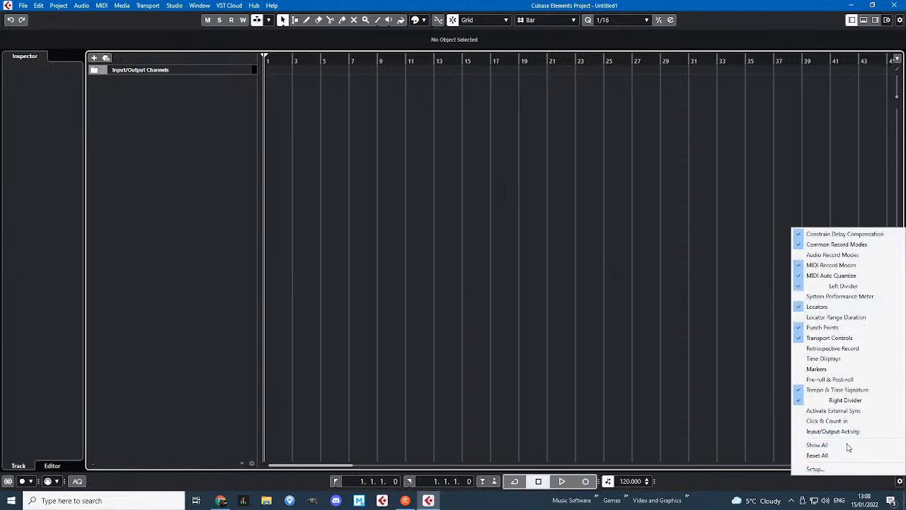
{"action": "left_click", "coordinate": [845, 400]}
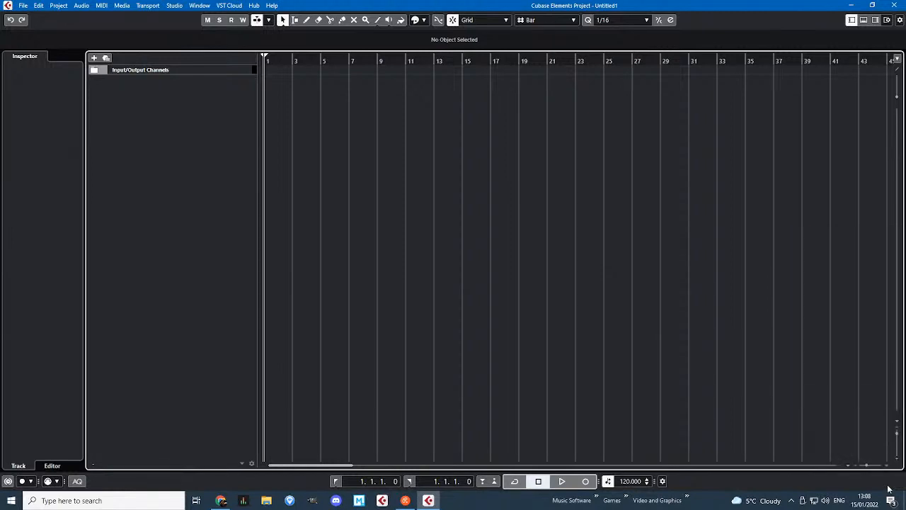
{"action": "left_click", "coordinate": [664, 482]}
{"action": "left_click", "coordinate": [694, 398]}
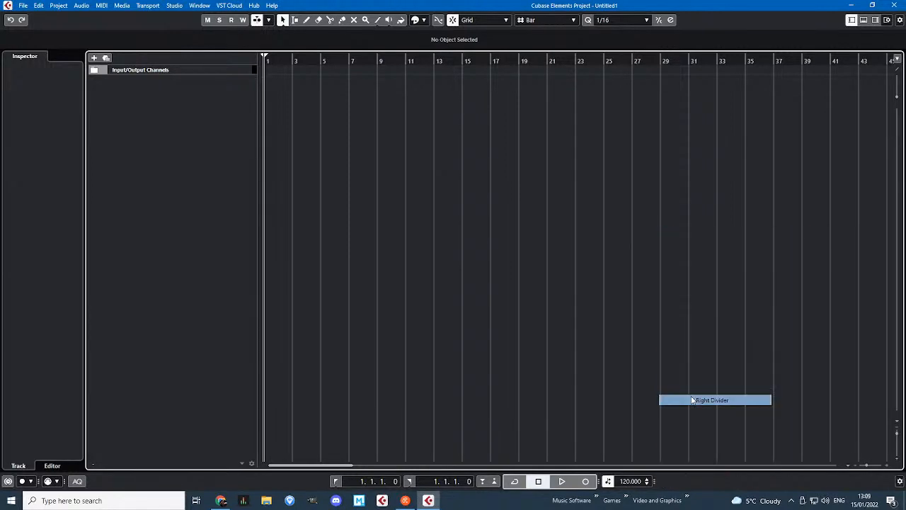
- Hide Tempo & Time Signature and Constrain Delay Compensation from the transport bar, and show Audio Record Modes again
{"action": "left_click", "coordinate": [900, 481]}
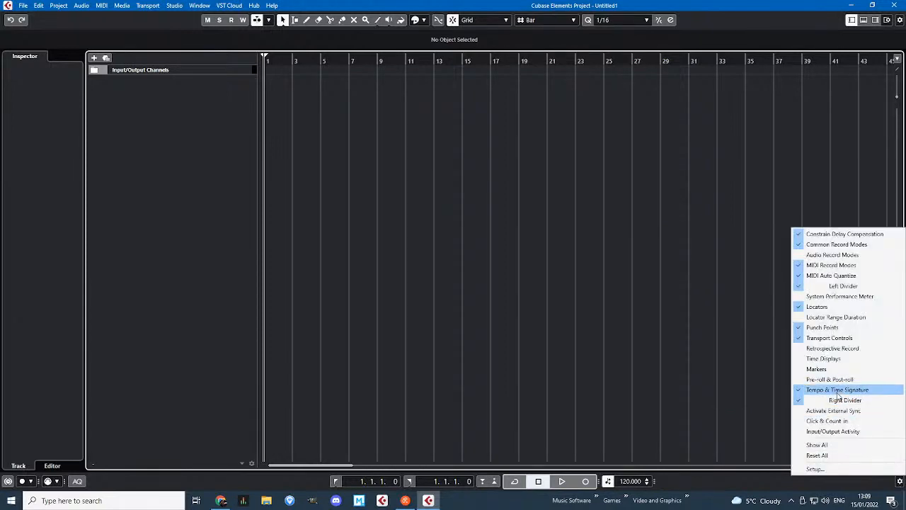
{"action": "left_click", "coordinate": [837, 389]}
{"action": "left_click", "coordinate": [900, 481]}
{"action": "left_click", "coordinate": [832, 255]}
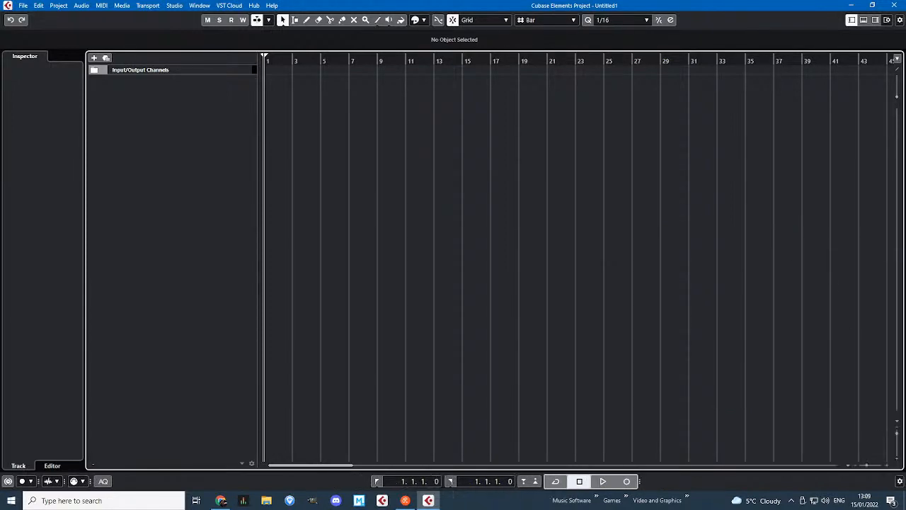
{"action": "left_click", "coordinate": [900, 480]}
{"action": "left_click", "coordinate": [840, 233]}
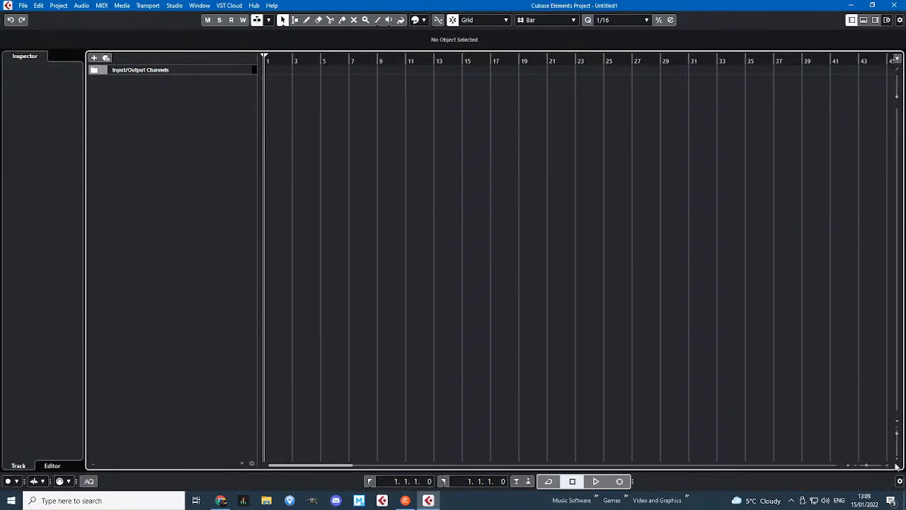
- In the transport bar setup, remove all visible items from Audio Record Modes down to Right Divider
{"action": "left_click", "coordinate": [900, 481]}
{"action": "left_click", "coordinate": [816, 468]}
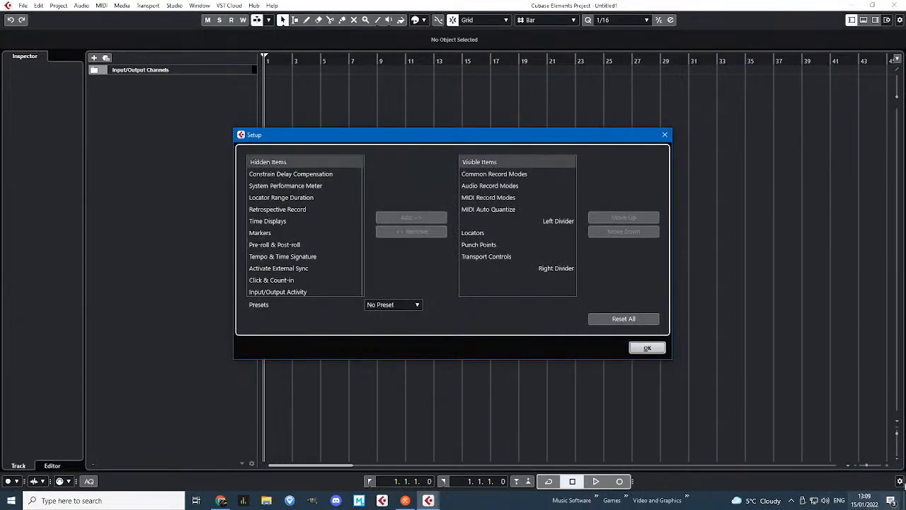
{"action": "left_click", "coordinate": [493, 185]}
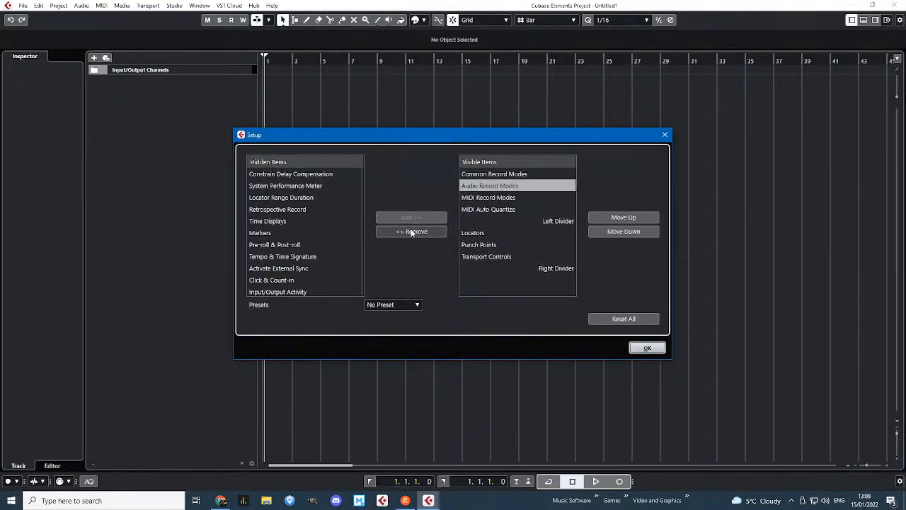
{"action": "left_click", "coordinate": [410, 231]}
{"action": "left_click", "coordinate": [410, 231]}
{"action": "left_click", "coordinate": [411, 231]}
{"action": "left_click", "coordinate": [411, 232]}
{"action": "left_click", "coordinate": [409, 234]}
{"action": "left_click", "coordinate": [408, 232]}
{"action": "left_click", "coordinate": [408, 232]}
{"action": "left_click", "coordinate": [407, 231]}
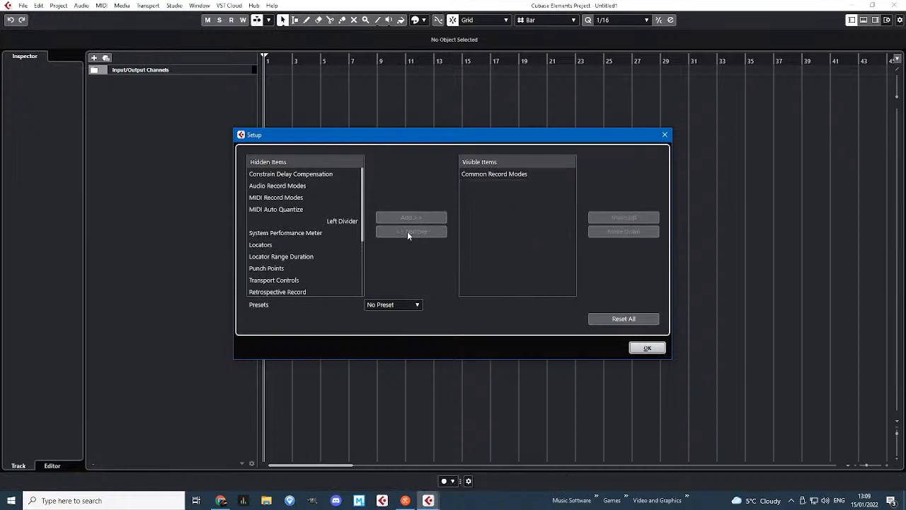
- Remove Common Record Modes from the visible transport bar items and confirm the setup
{"action": "left_click", "coordinate": [523, 174]}
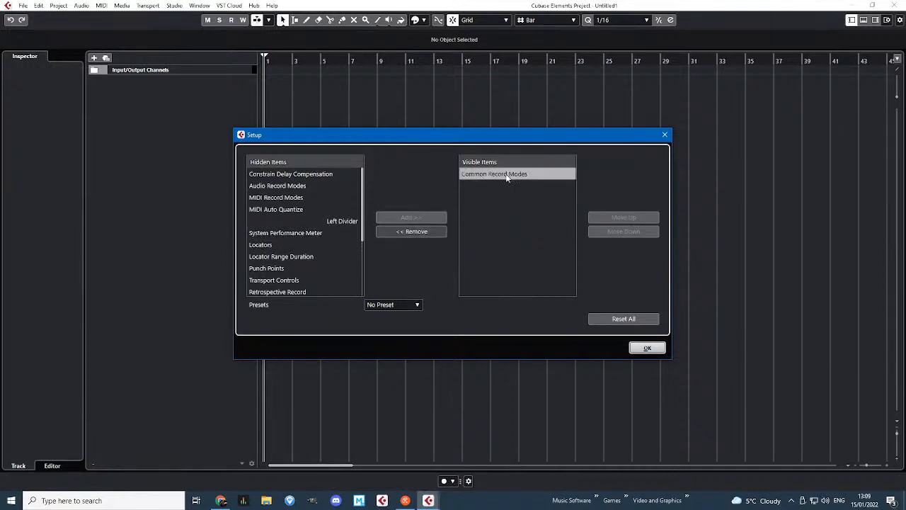
{"action": "left_click", "coordinate": [419, 232]}
{"action": "key", "text": "Return"}
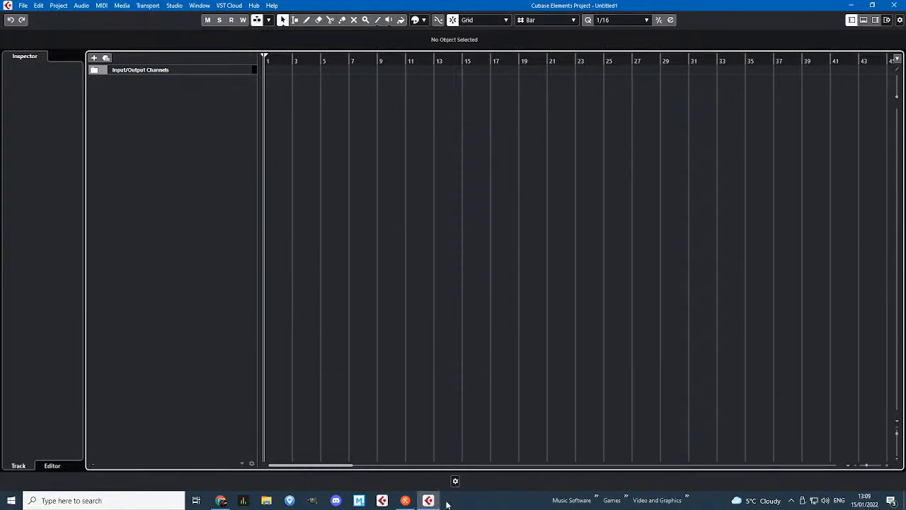
{"action": "left_click", "coordinate": [455, 481]}
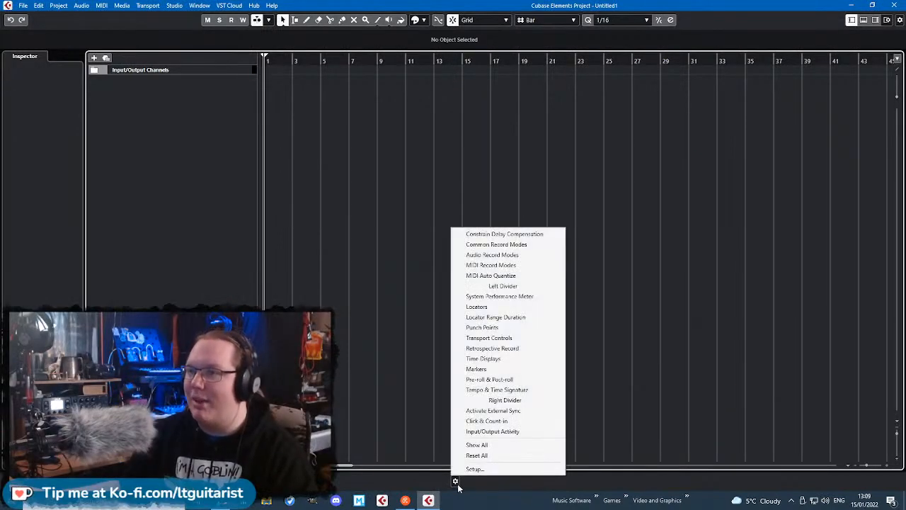
{"action": "left_click", "coordinate": [475, 470]}
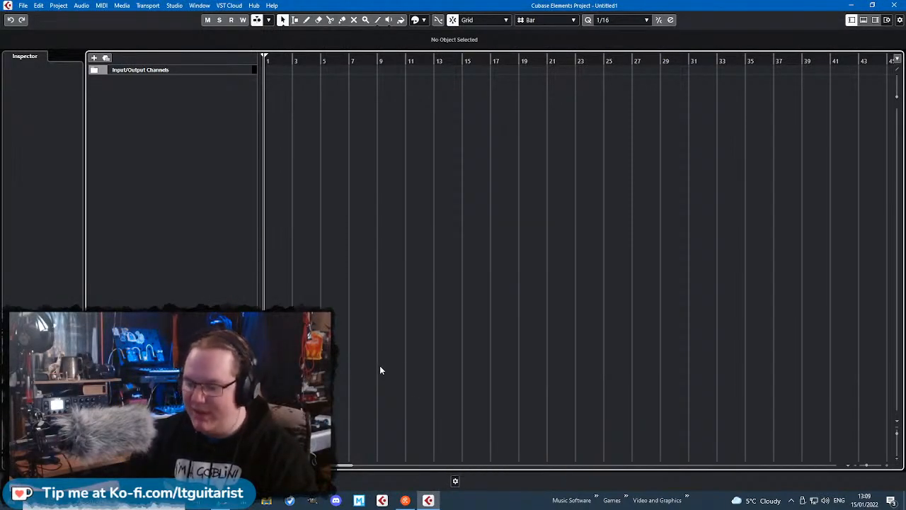
- Show the floating Transport Panel and move it up over the lower part of the event display
{"action": "left_click", "coordinate": [146, 5]}
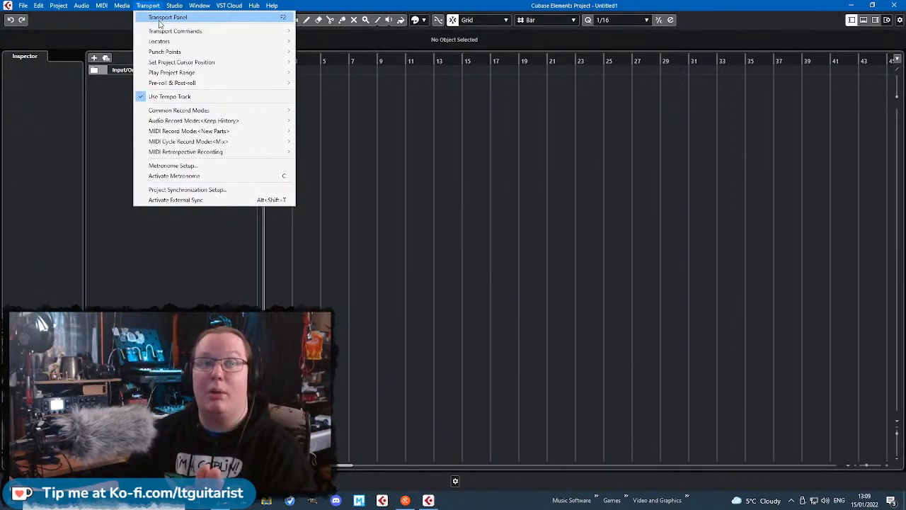
{"action": "left_click", "coordinate": [161, 17]}
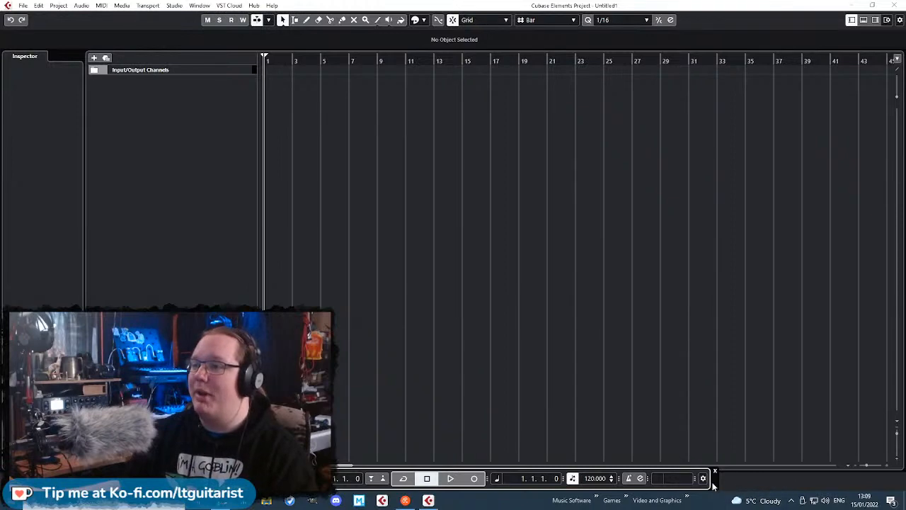
{"action": "left_click_drag", "start_coordinate": [712, 485], "coordinate": [844, 429]}
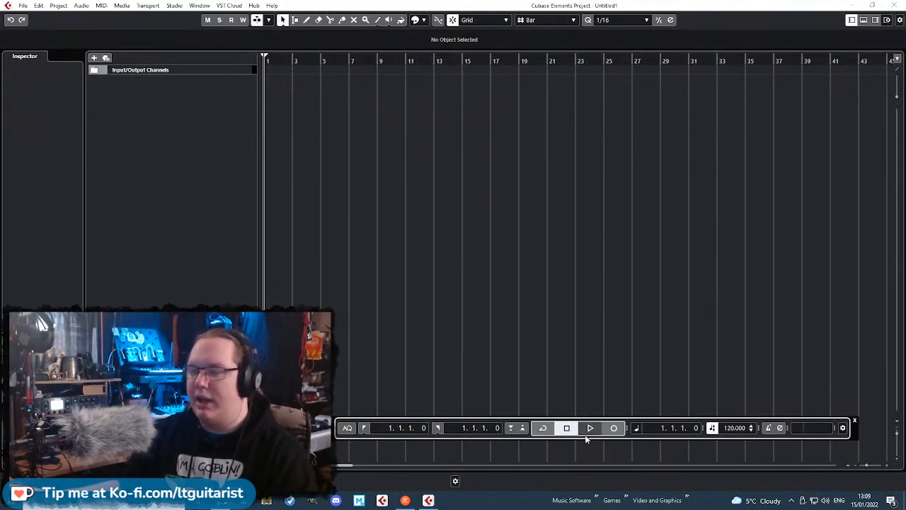
- Try to rearrange the sections of the floating Transport Panel by their dividers
{"action": "left_click", "coordinate": [547, 428]}
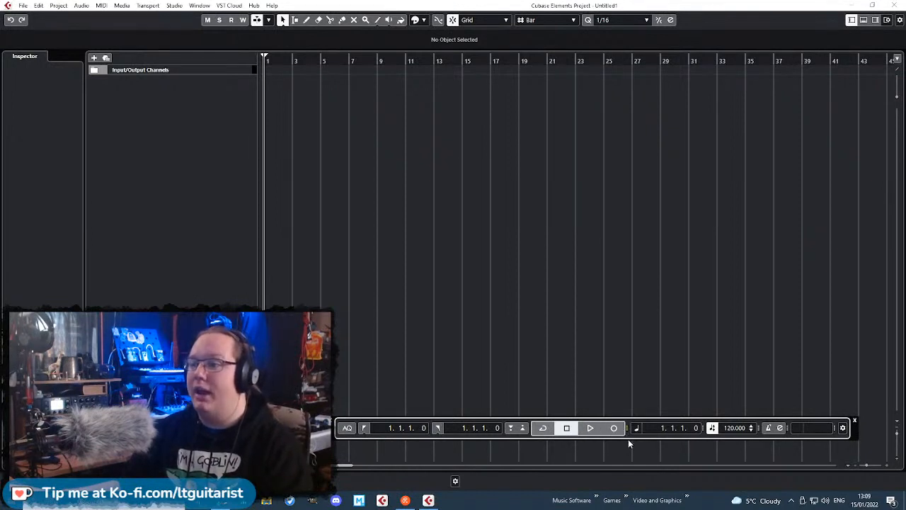
{"action": "left_click_drag", "start_coordinate": [627, 430], "coordinate": [610, 438]}
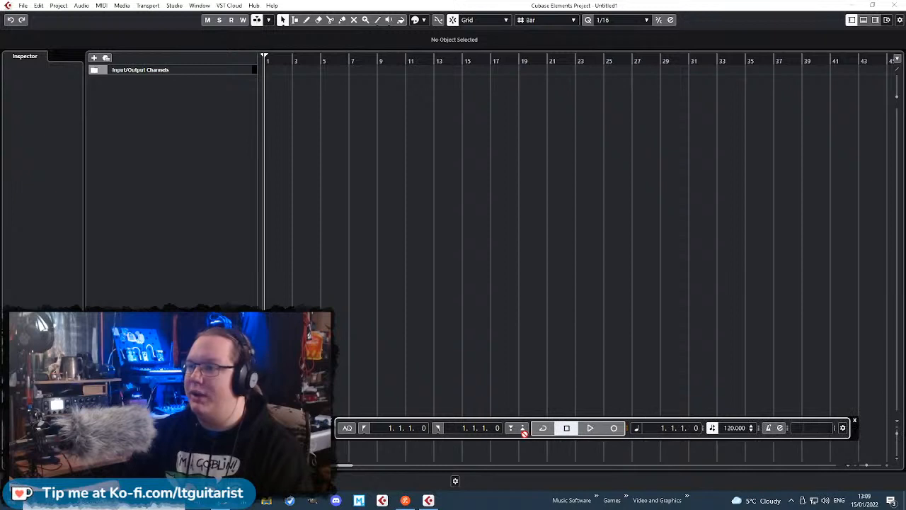
{"action": "left_click_drag", "start_coordinate": [524, 433], "coordinate": [596, 435]}
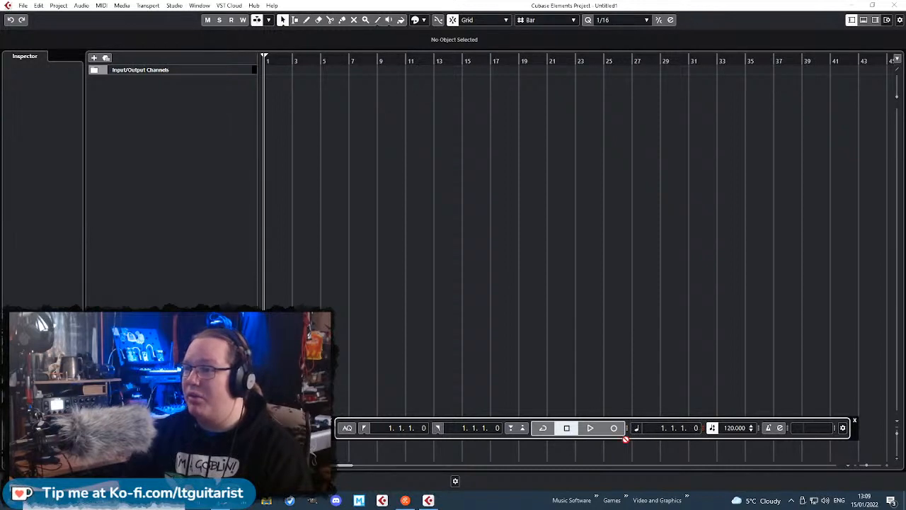
{"action": "left_click_drag", "start_coordinate": [626, 439], "coordinate": [804, 414]}
{"action": "left_click_drag", "start_coordinate": [739, 428], "coordinate": [708, 428]}
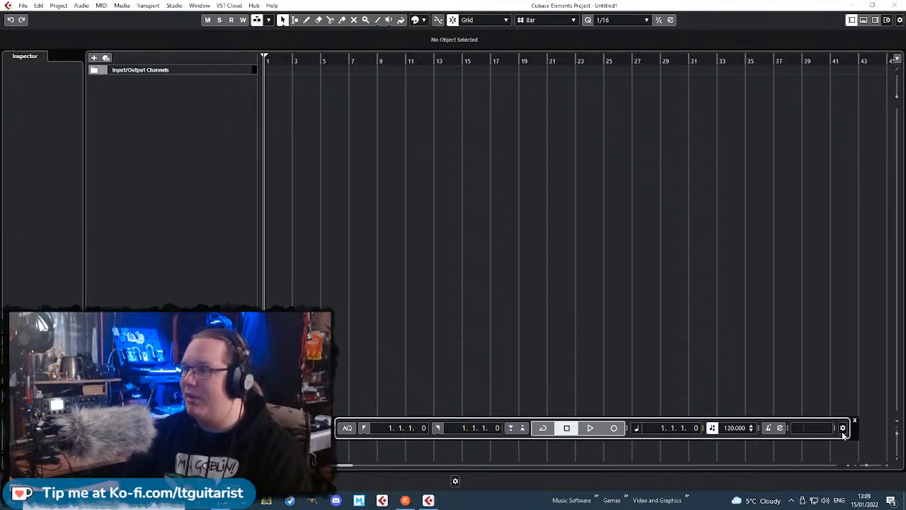
- Hide the Locators, MIDI Auto Quantize, Input/Output Activity and Punch Points sections of the floating Transport Panel
{"action": "left_click", "coordinate": [842, 429]}
{"action": "left_click", "coordinate": [843, 274]}
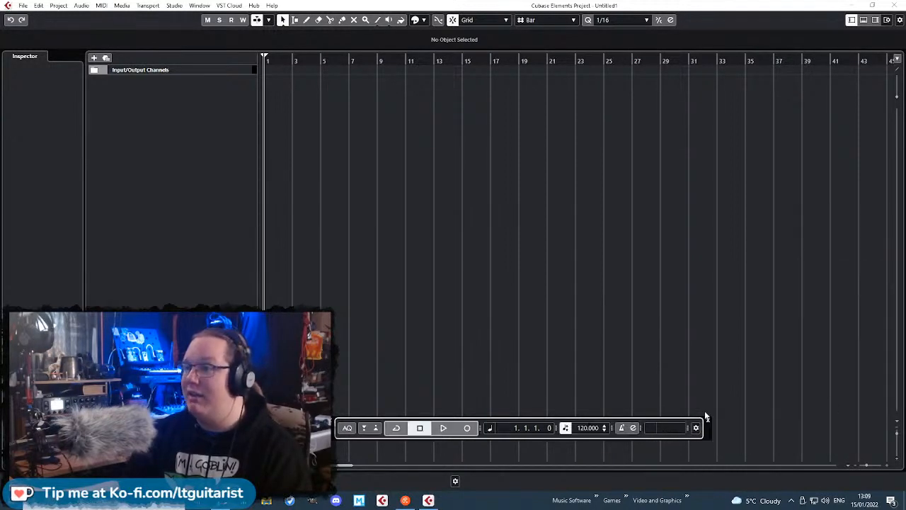
{"action": "left_click", "coordinate": [696, 428]}
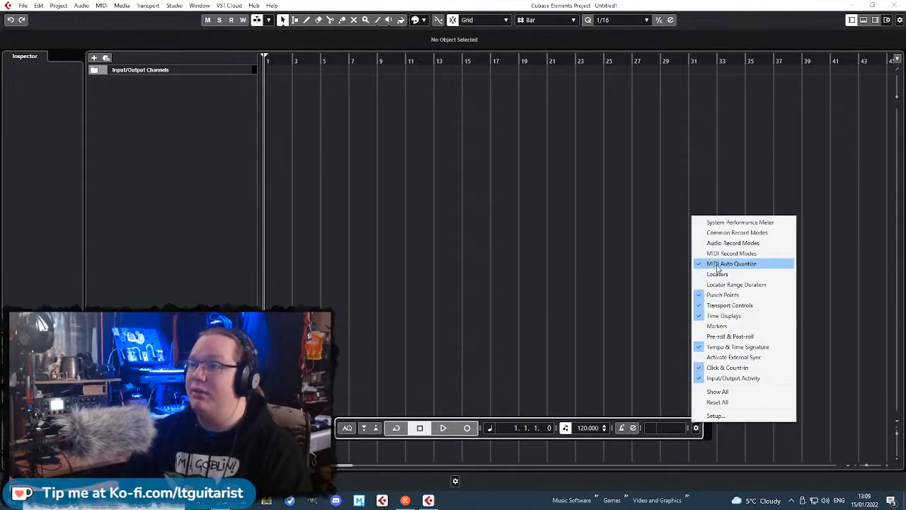
{"action": "left_click", "coordinate": [718, 264]}
{"action": "left_click", "coordinate": [676, 427]}
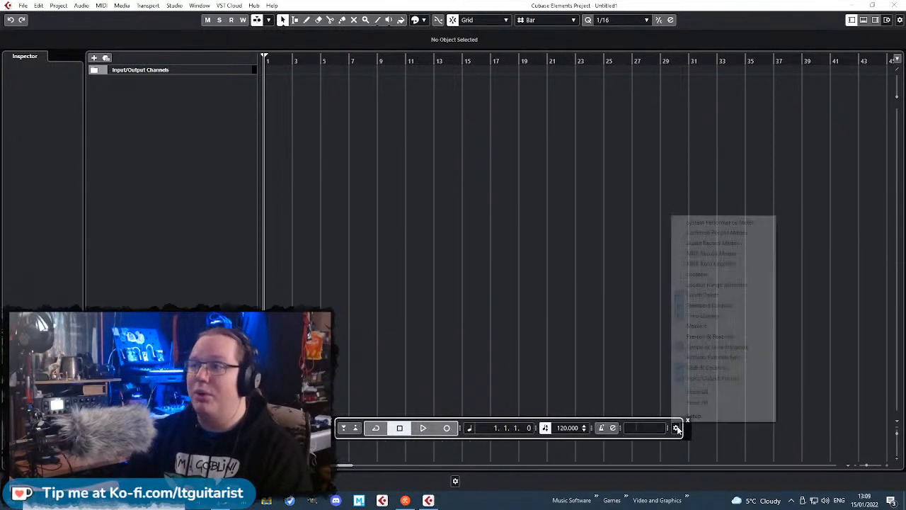
{"action": "left_click", "coordinate": [738, 378]}
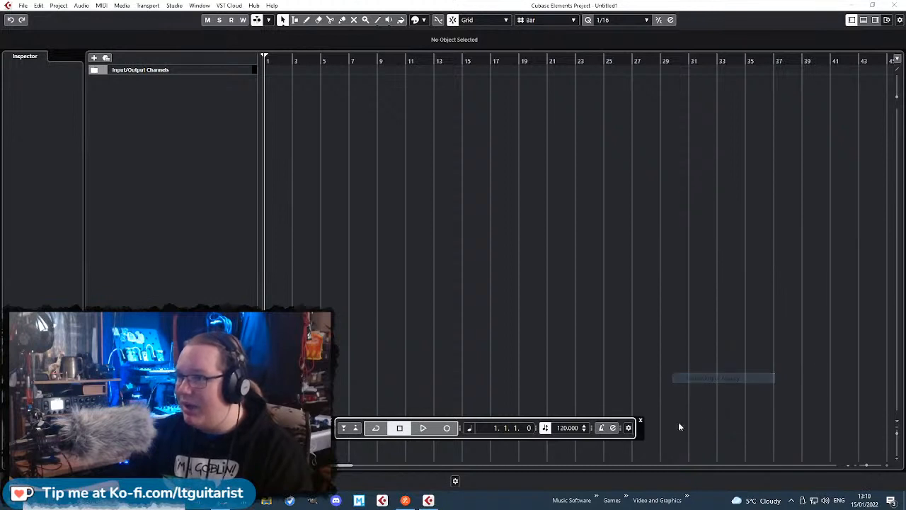
{"action": "left_click", "coordinate": [629, 428]}
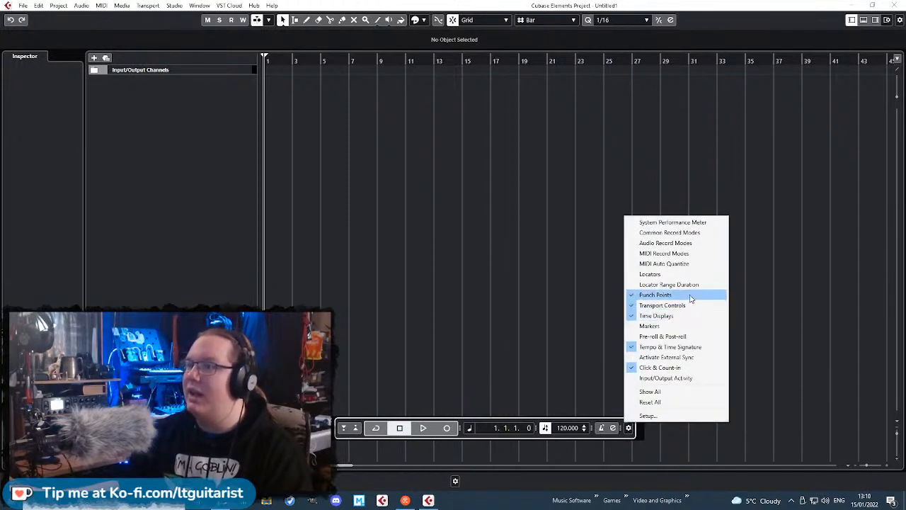
{"action": "left_click", "coordinate": [692, 297]}
- Widen the Transport Panel's transport controls to include the skip, rewind and forward buttons, and move the panel away from the webcam area
{"action": "left_click", "coordinate": [605, 428]}
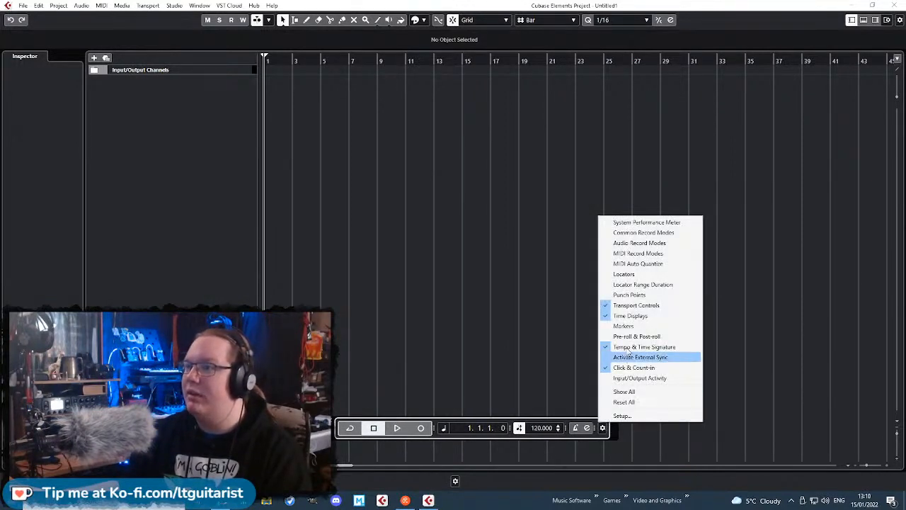
{"action": "left_click", "coordinate": [435, 431]}
{"action": "left_click_drag", "start_coordinate": [434, 429], "coordinate": [460, 433]}
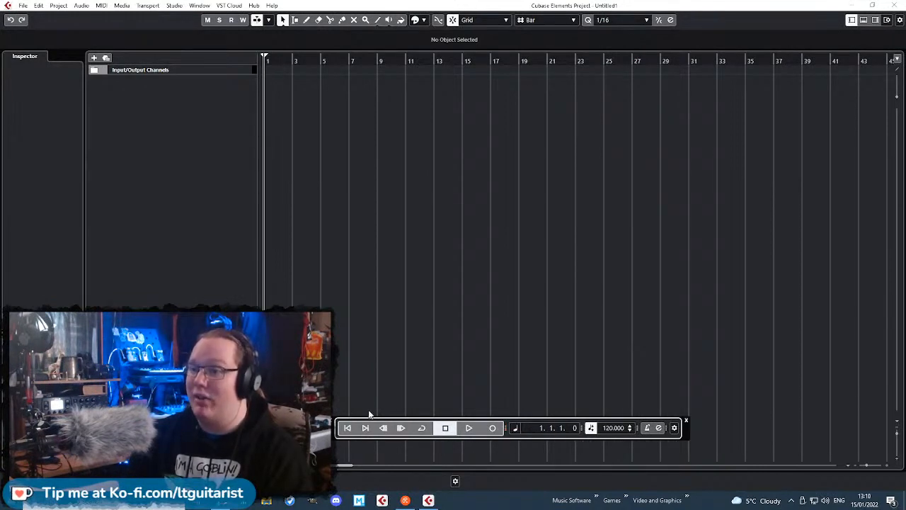
{"action": "left_click_drag", "start_coordinate": [330, 433], "coordinate": [522, 453]}
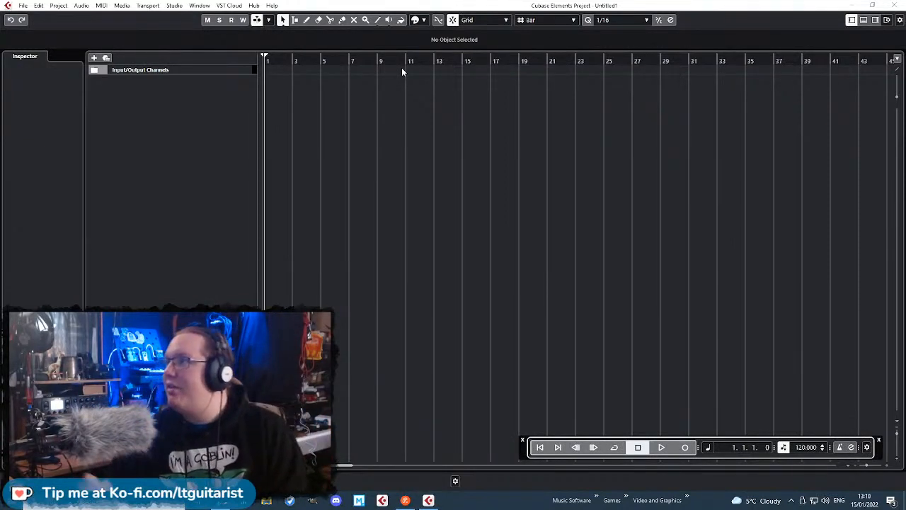
- Toggle the Transport Panel's visibility and select the Input/Output Channels folder track to view its contents in the Inspector
{"action": "key", "text": "F2"}
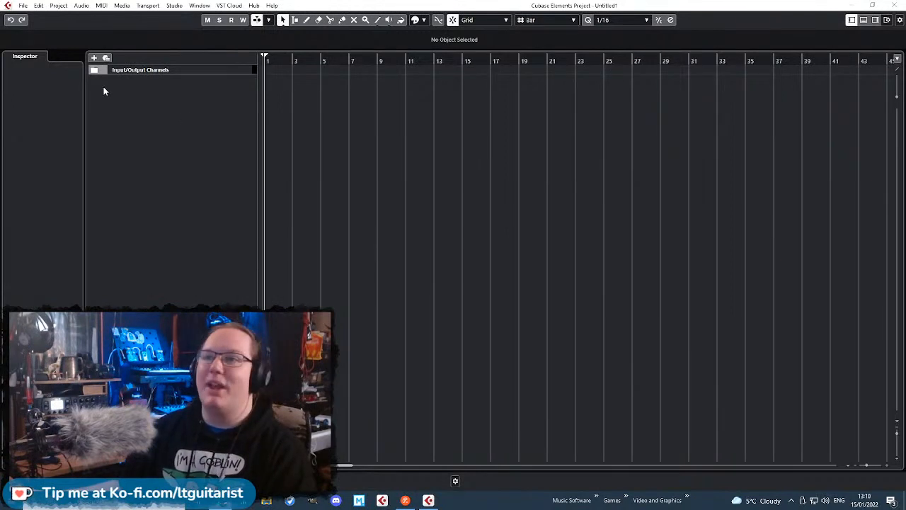
{"action": "left_click", "coordinate": [109, 226]}
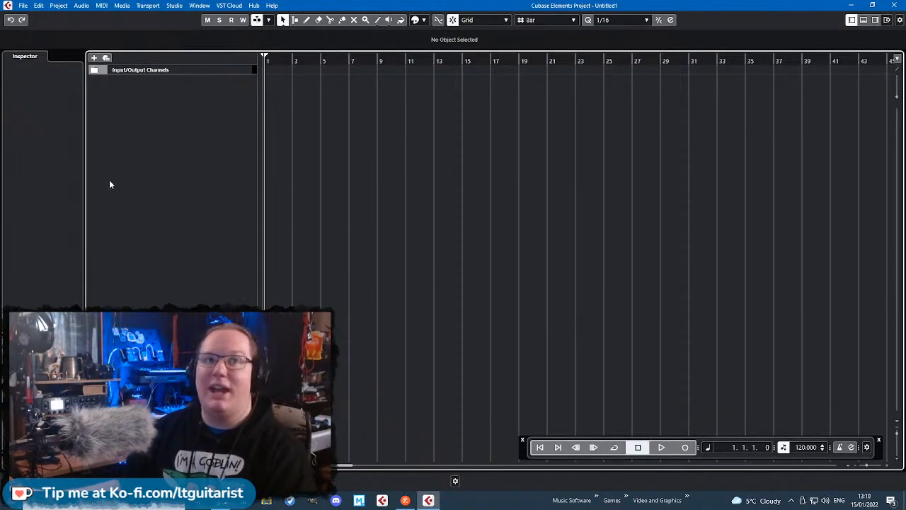
{"action": "left_click", "coordinate": [95, 73]}
{"action": "left_click", "coordinate": [94, 71]}
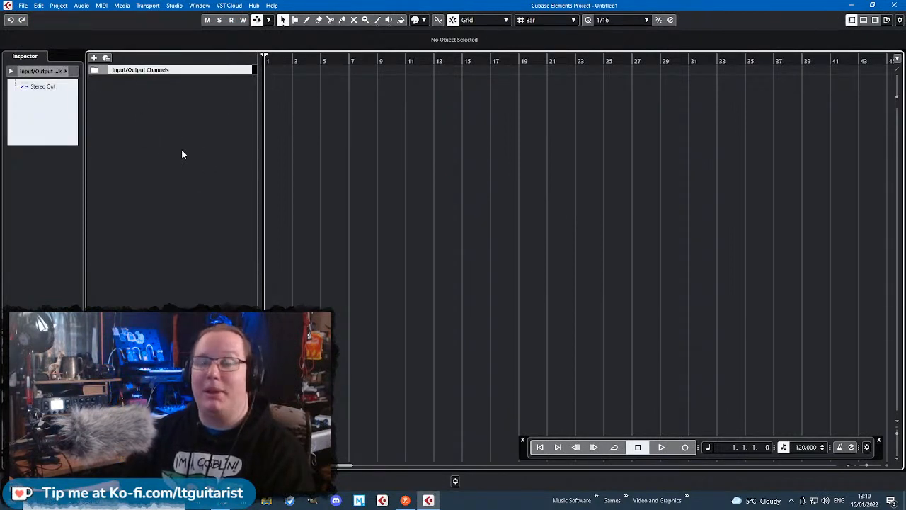
- Add one instrument track using HALion Sonic SE from the Synth group, routed to Stereo Out
{"action": "right_click", "coordinate": [199, 199]}
{"action": "right_click", "coordinate": [163, 119]}
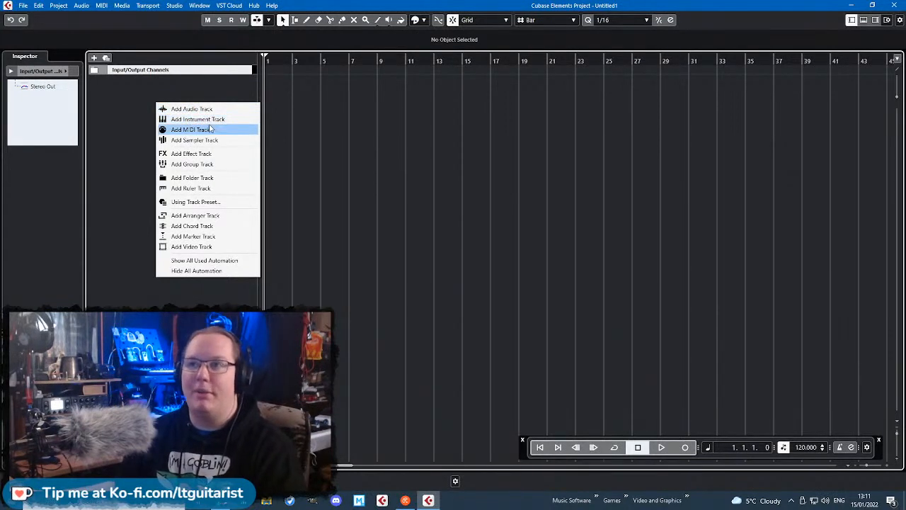
{"action": "left_click", "coordinate": [214, 120]}
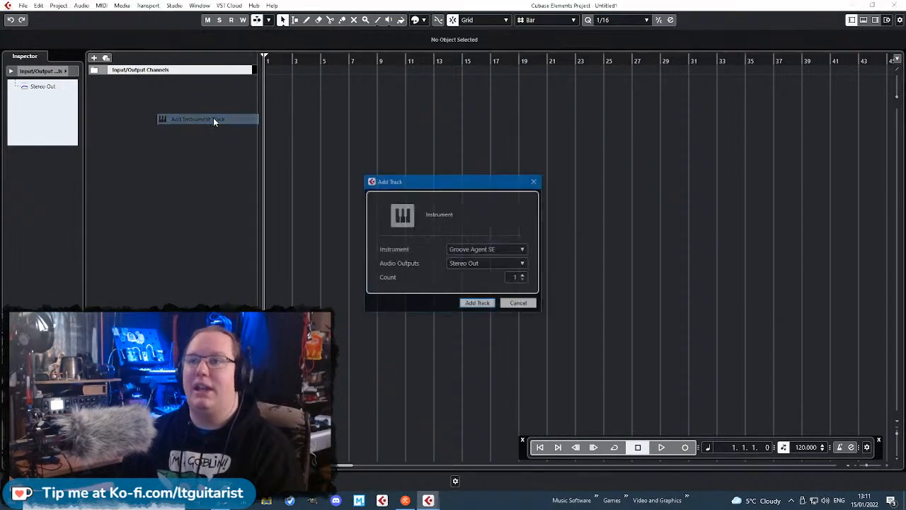
{"action": "left_click_drag", "start_coordinate": [438, 182], "coordinate": [467, 157]}
{"action": "left_click_drag", "start_coordinate": [499, 163], "coordinate": [499, 132]}
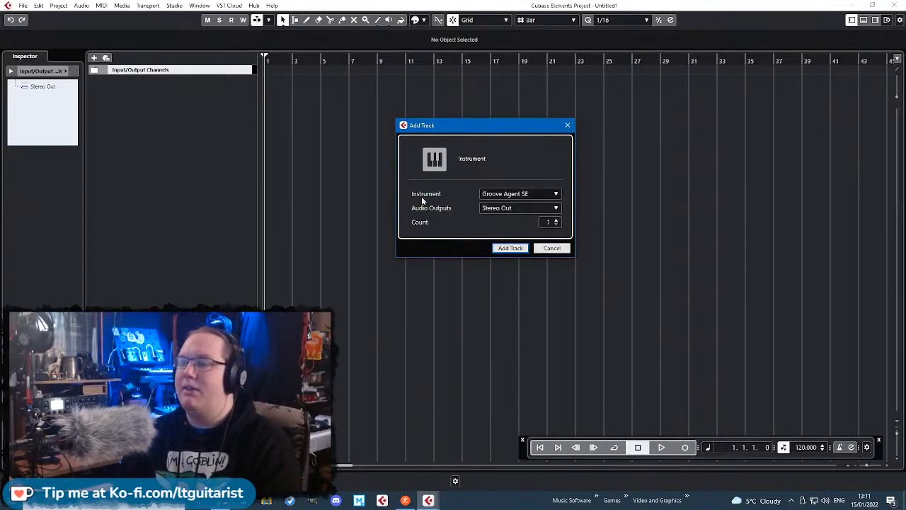
{"action": "left_click", "coordinate": [531, 194]}
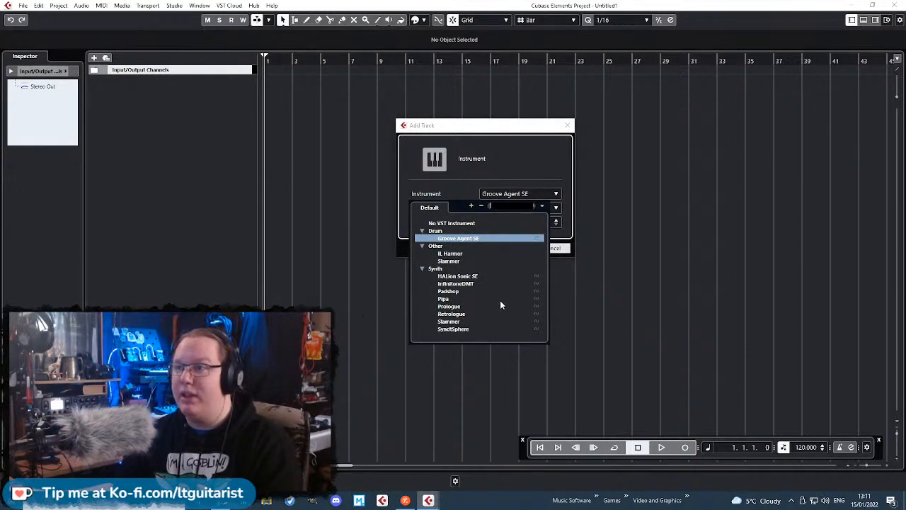
{"action": "left_click", "coordinate": [422, 246]}
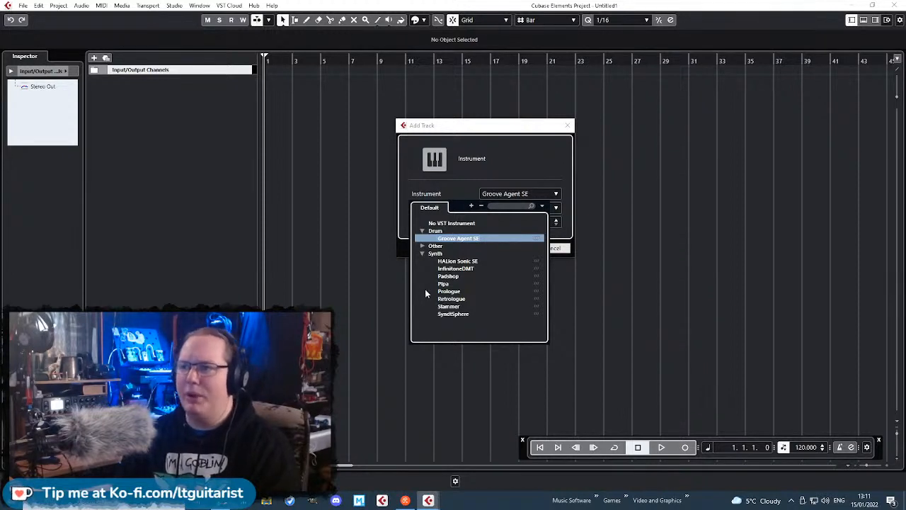
{"action": "left_click", "coordinate": [460, 261]}
{"action": "left_click", "coordinate": [510, 248]}
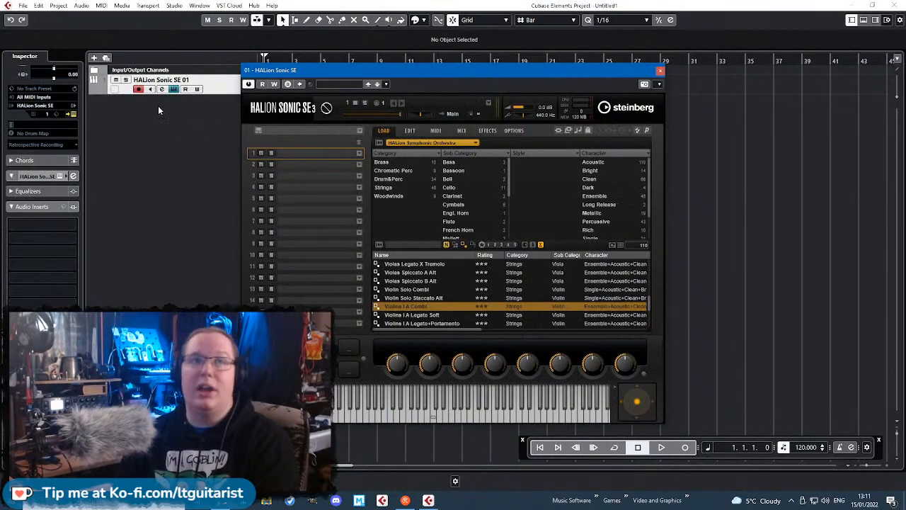
- Choose the HALion Sonic SE Basic content set in the HALion Sonic SE instrument and browse its list of programs
{"action": "left_click_drag", "start_coordinate": [375, 67], "coordinate": [514, 67]}
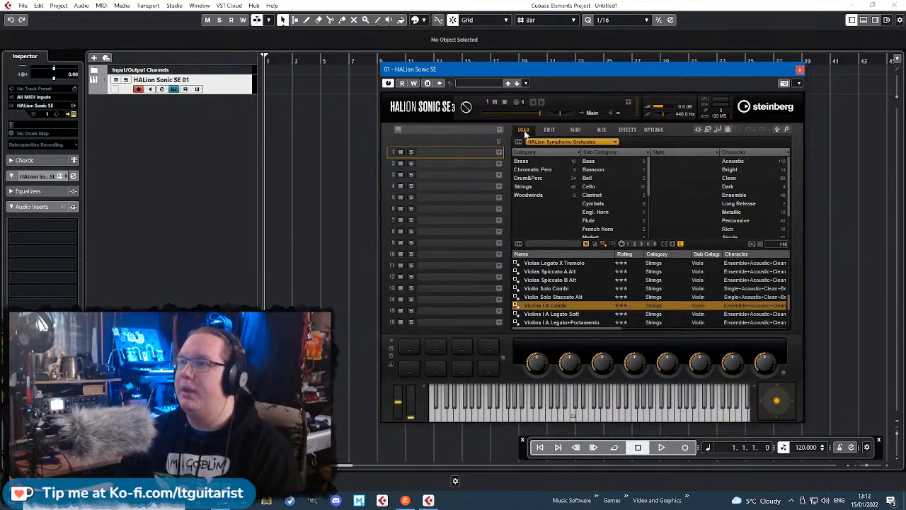
{"action": "left_click", "coordinate": [540, 142]}
{"action": "left_click", "coordinate": [541, 160]}
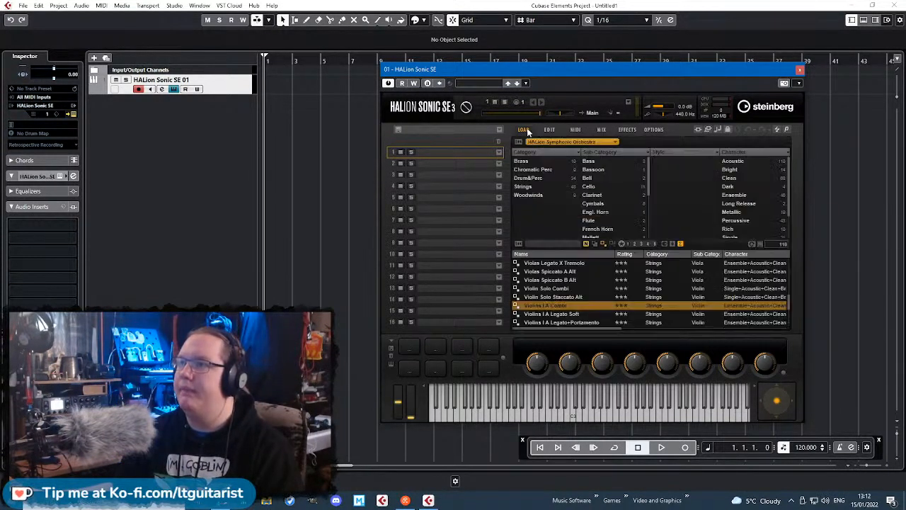
{"action": "left_click", "coordinate": [535, 142]}
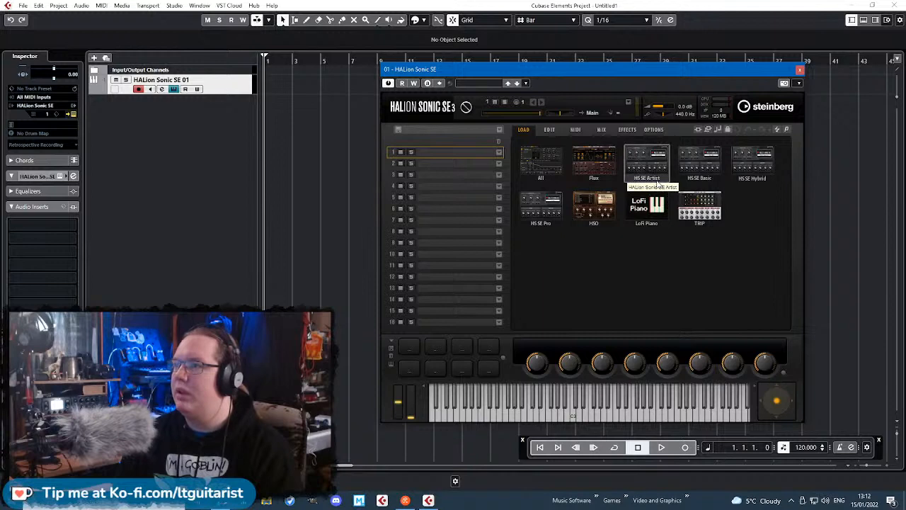
{"action": "left_click", "coordinate": [706, 172]}
{"action": "scroll", "coordinate": [621, 282], "scroll_direction": "up", "scroll_amount": 6}
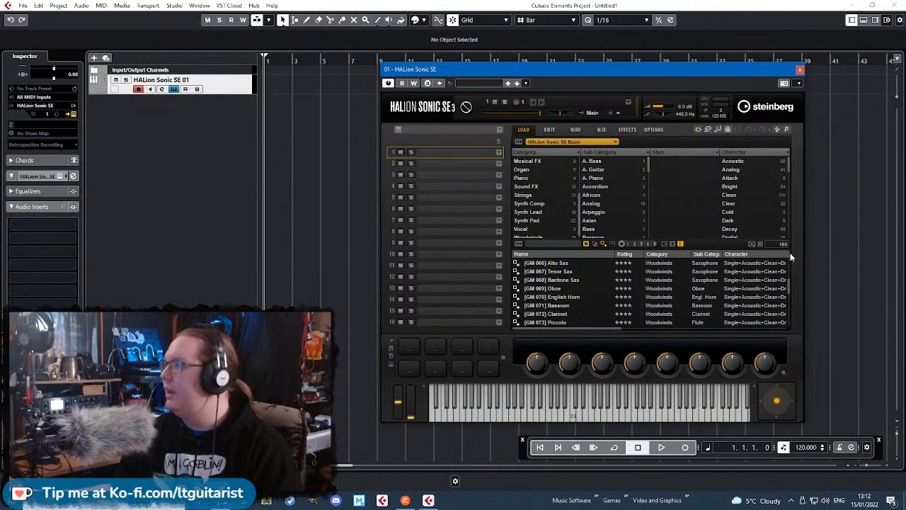
{"action": "scroll", "coordinate": [707, 280], "scroll_direction": "down", "scroll_amount": 20}
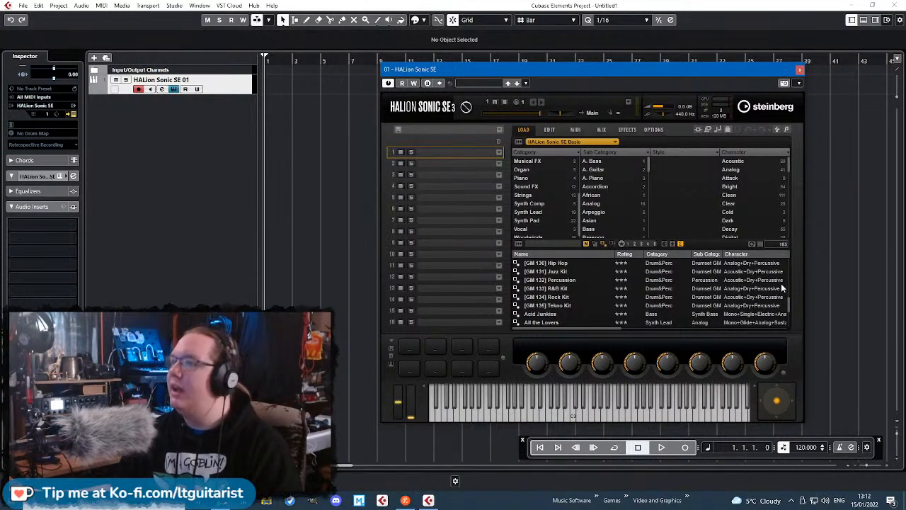
{"action": "scroll", "coordinate": [787, 301], "scroll_direction": "down", "scroll_amount": 15}
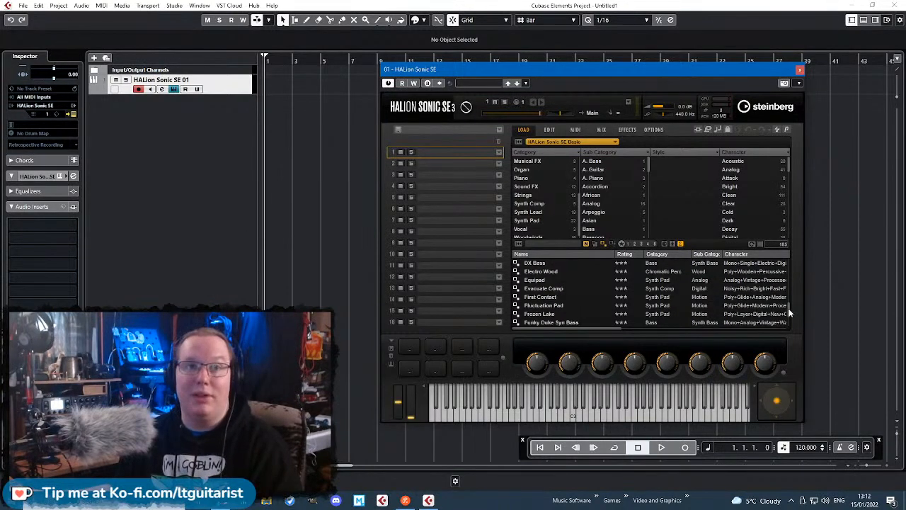
{"action": "scroll", "coordinate": [790, 312], "scroll_direction": "down", "scroll_amount": 10}
{"action": "left_click_drag", "start_coordinate": [790, 323], "coordinate": [785, 252]}
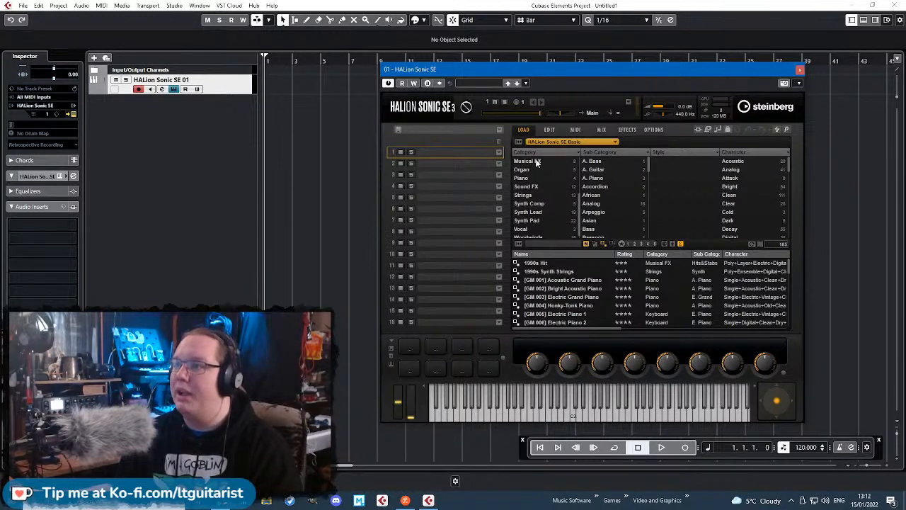
- Filter the programs by the Piano category and load [GM 002] Bright Acoustic Piano into the first slot
{"action": "scroll", "coordinate": [557, 186], "scroll_direction": "up", "scroll_amount": 3}
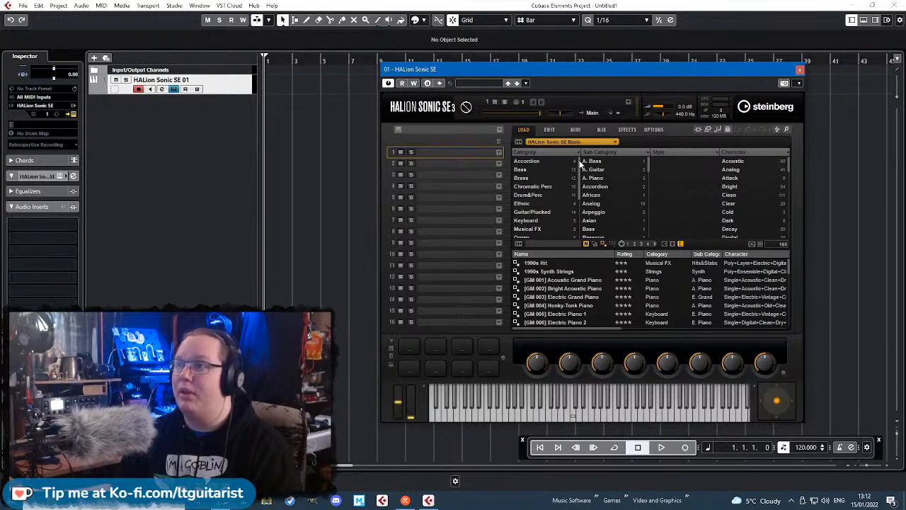
{"action": "scroll", "coordinate": [556, 176], "scroll_direction": "down", "scroll_amount": 4}
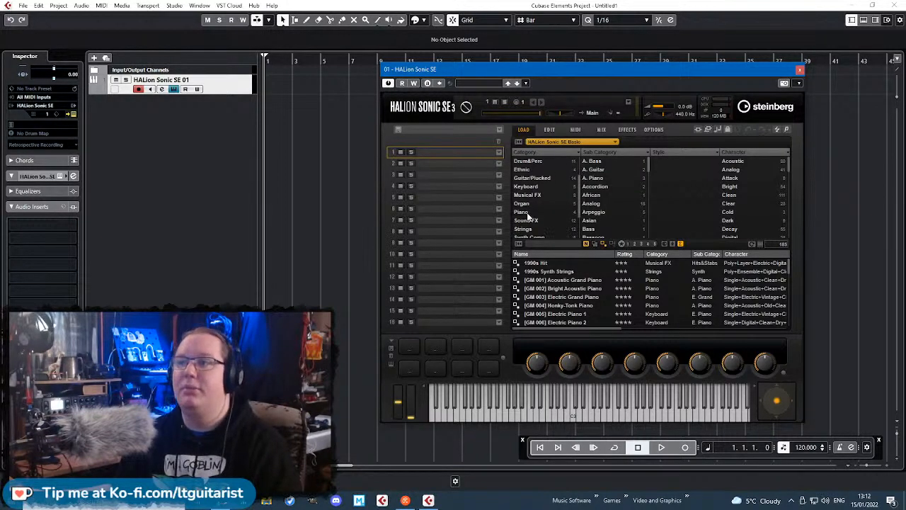
{"action": "left_click", "coordinate": [524, 212]}
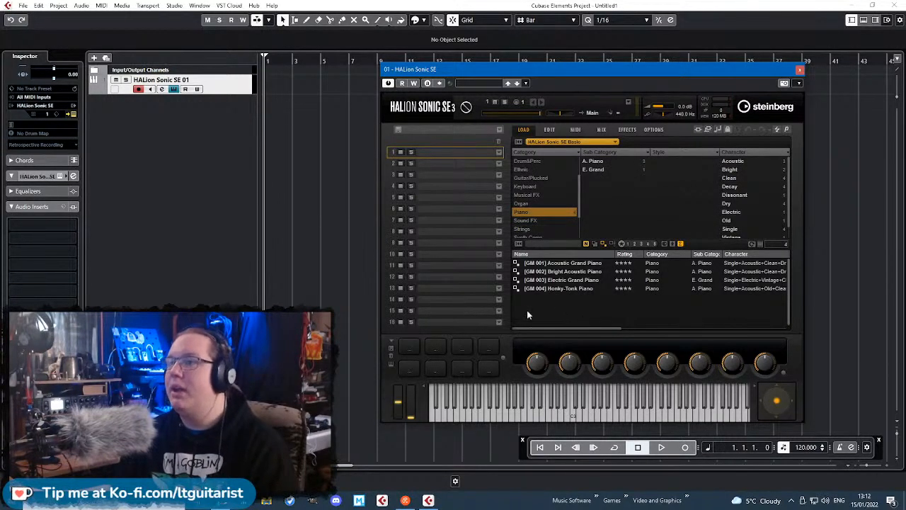
{"action": "left_click", "coordinate": [570, 274]}
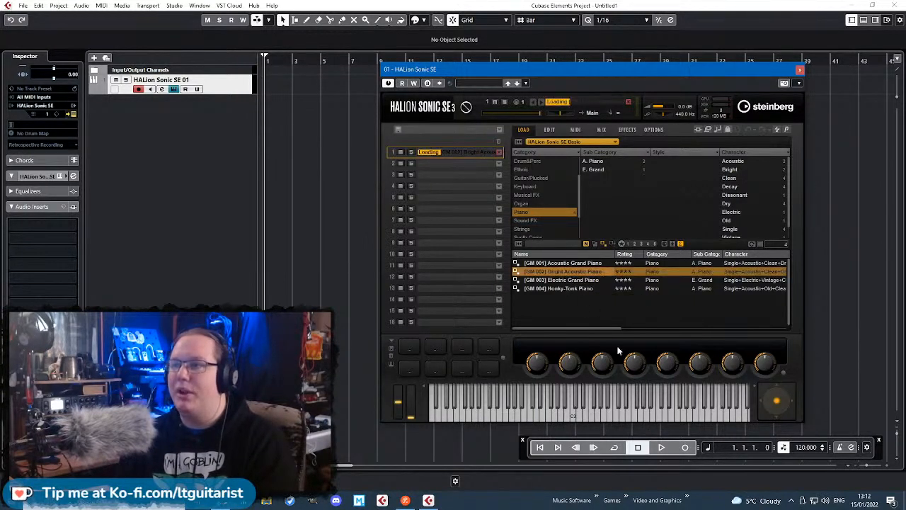
{"action": "left_click_drag", "start_coordinate": [568, 71], "coordinate": [604, 55]}
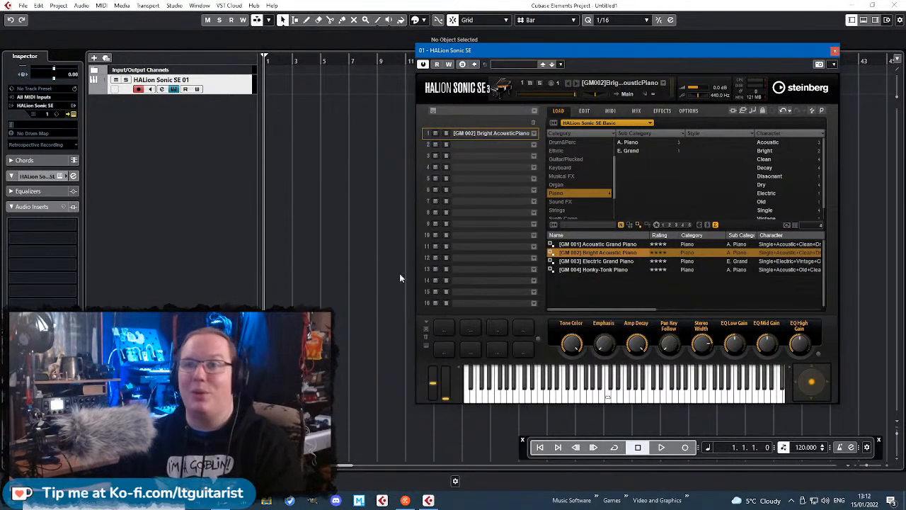
- Audition the loaded piano by playing several neighbouring notes around C3 on HALion Sonic SE's virtual keyboard
{"action": "left_click", "coordinate": [584, 395]}
{"action": "left_click", "coordinate": [590, 396]}
{"action": "left_click", "coordinate": [596, 397]}
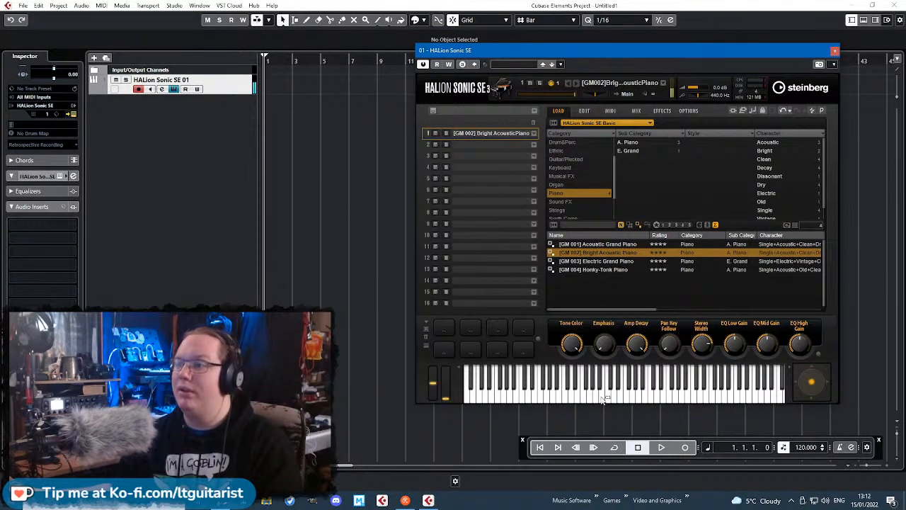
{"action": "left_click", "coordinate": [602, 397]}
{"action": "left_click", "coordinate": [606, 399]}
{"action": "left_click", "coordinate": [599, 396]}
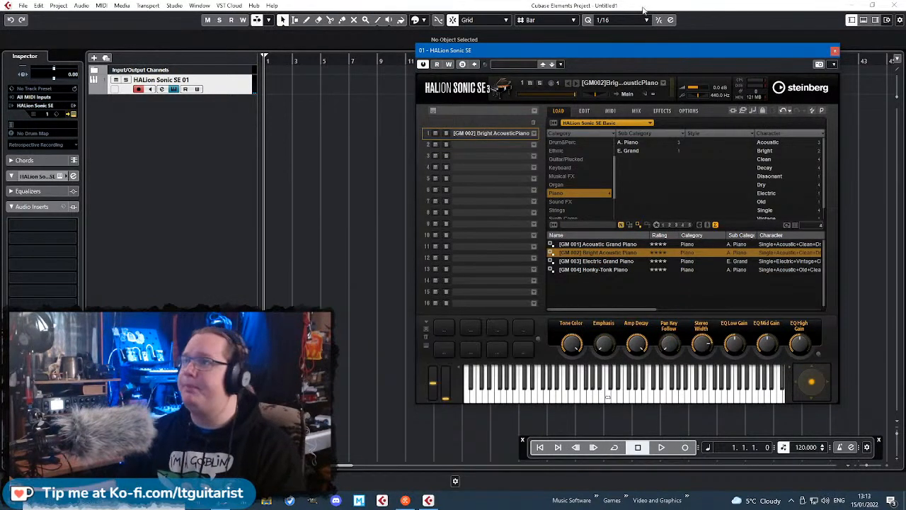
- View the piano program's edit parameters, close the HALion Sonic SE window and show the track's main settings in the Inspector
{"action": "left_click_drag", "start_coordinate": [662, 50], "coordinate": [672, 55]}
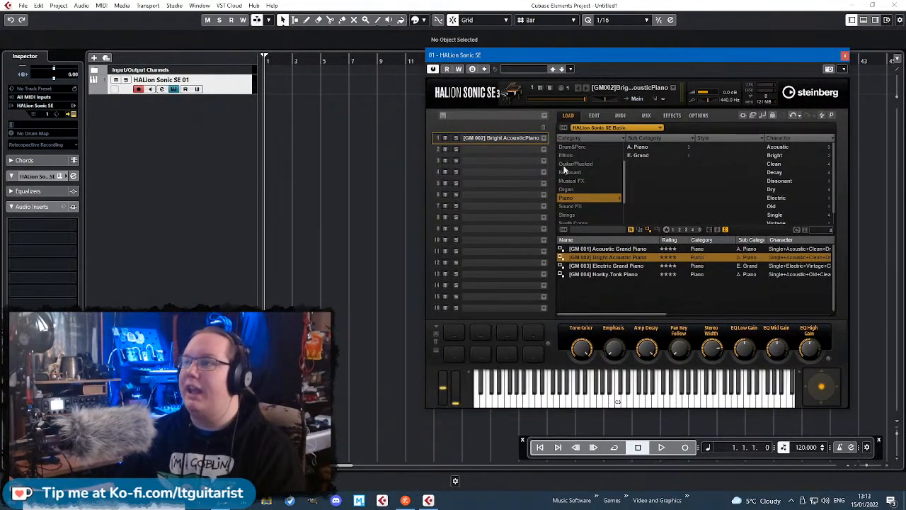
{"action": "left_click", "coordinate": [586, 114]}
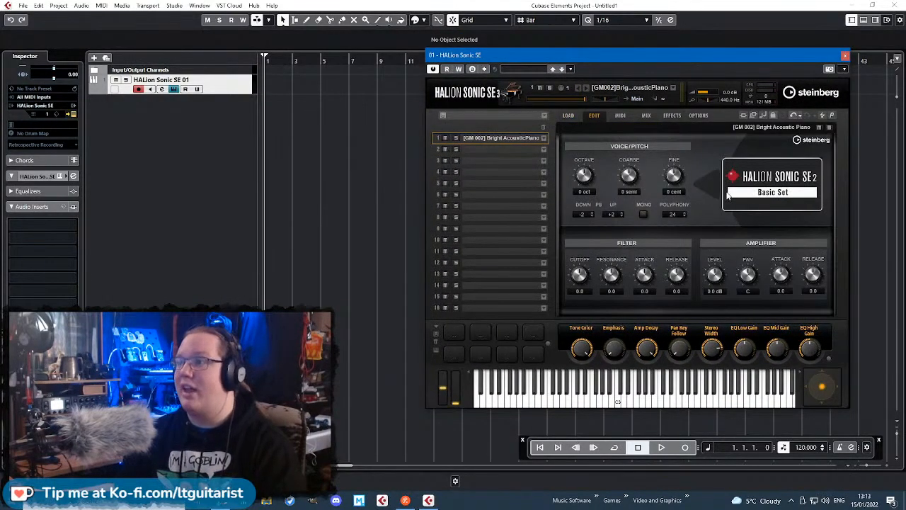
{"action": "left_click", "coordinate": [845, 55]}
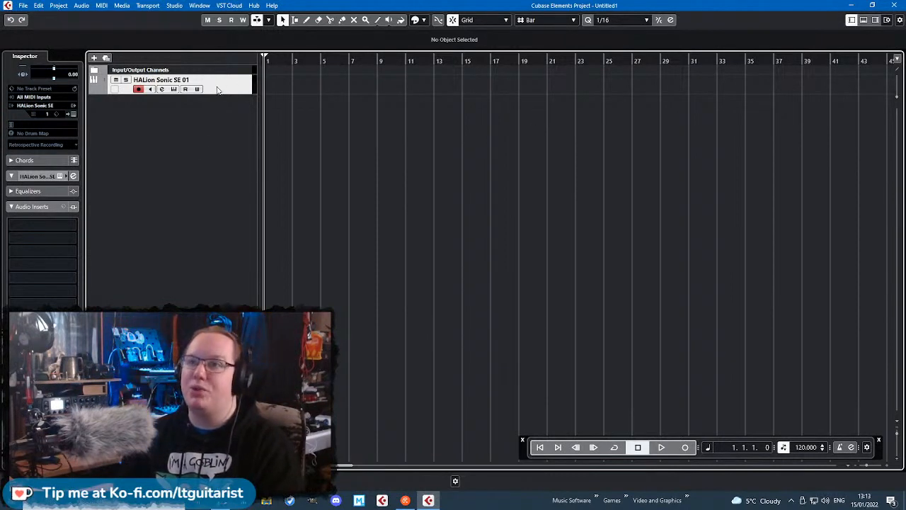
{"action": "scroll", "coordinate": [38, 191], "scroll_direction": "up", "scroll_amount": 3}
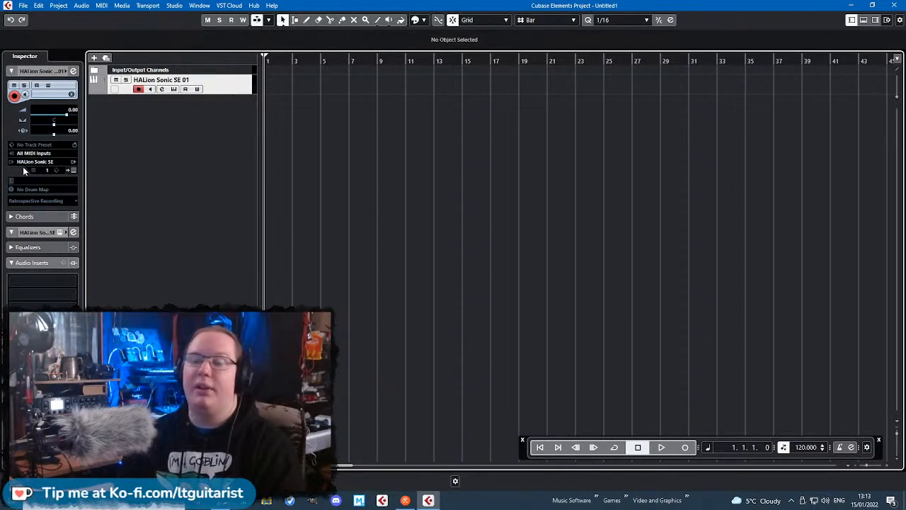
- Open the track's HALion Sonic SE instrument from the Inspector, reposition its window slightly and close it
{"action": "left_click", "coordinate": [72, 171]}
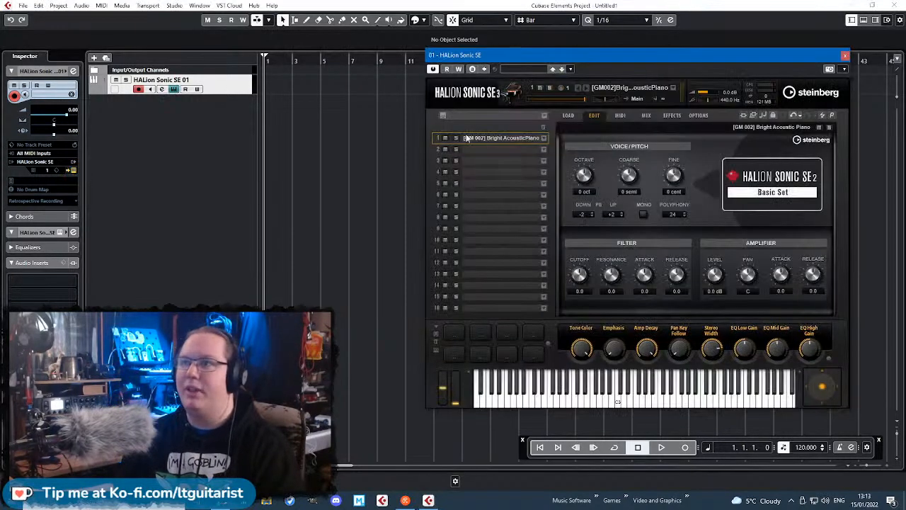
{"action": "left_click_drag", "start_coordinate": [633, 51], "coordinate": [649, 43]}
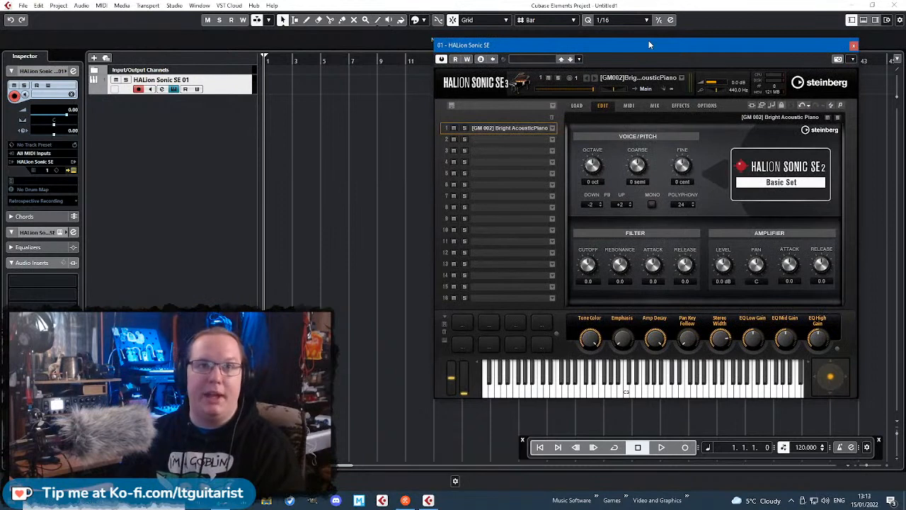
{"action": "left_click", "coordinate": [854, 44]}
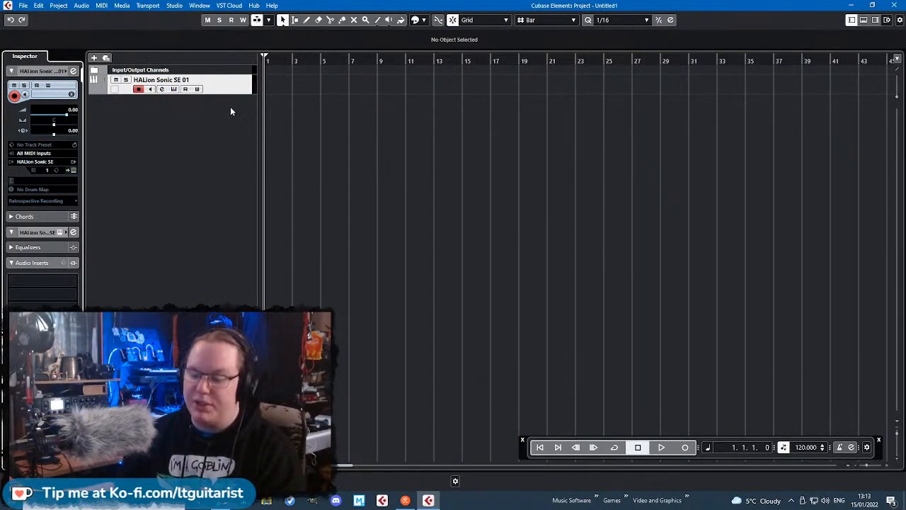
- Increase the height of the HALion Sonic SE 01 track, then show and hide its instrument window from the track list
{"action": "left_click_drag", "start_coordinate": [228, 94], "coordinate": [220, 159]}
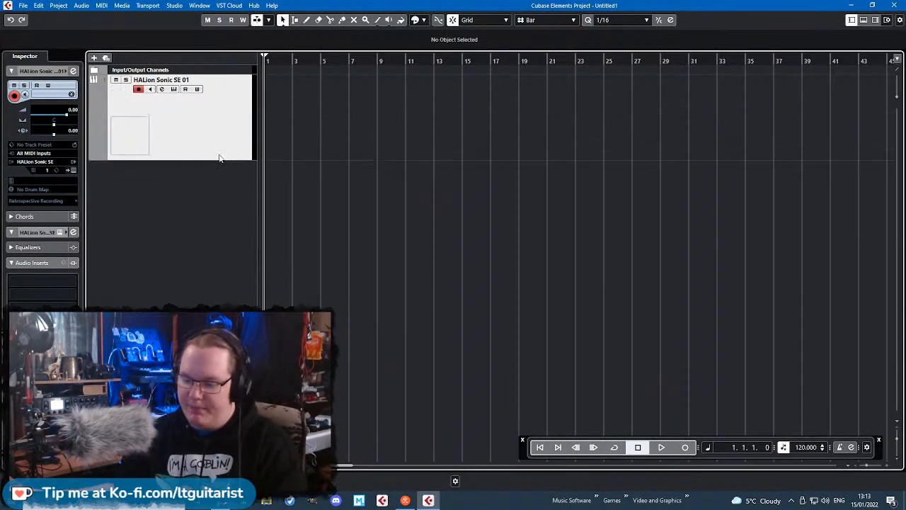
{"action": "left_click", "coordinate": [175, 89]}
{"action": "left_click", "coordinate": [175, 90]}
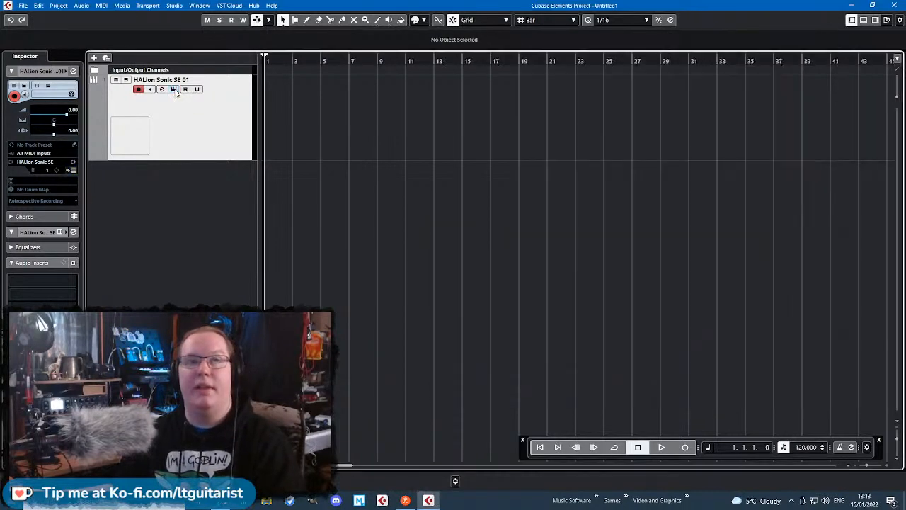
{"action": "left_click", "coordinate": [174, 90]}
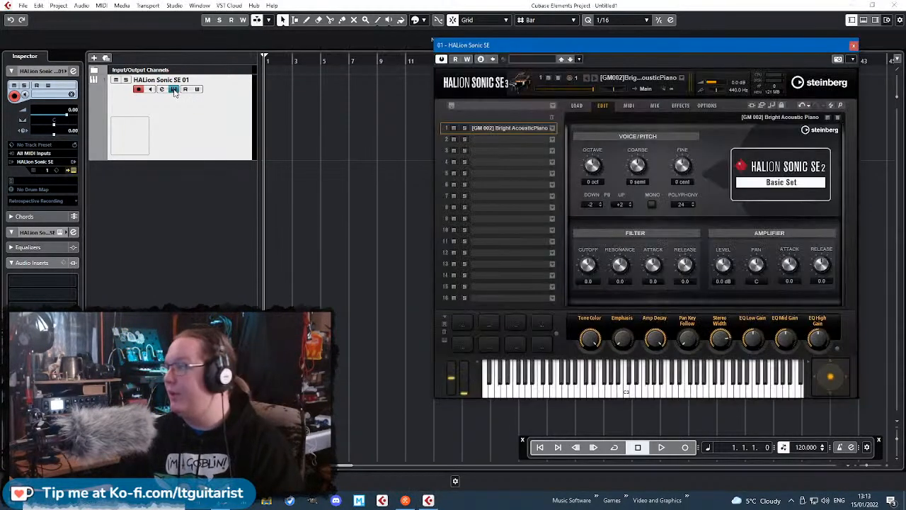
{"action": "left_click", "coordinate": [174, 90]}
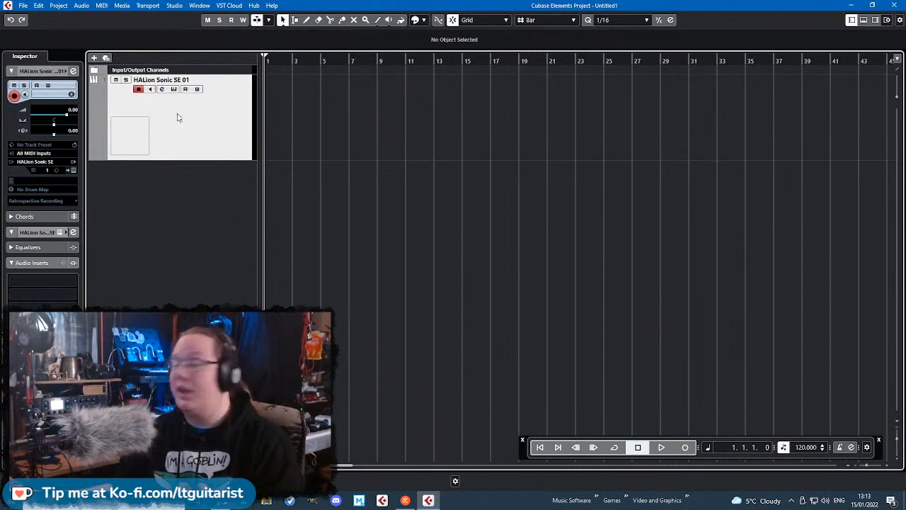
- Rename the HALion Sonic SE 01 track as Piano
{"action": "double_click", "coordinate": [174, 115]}
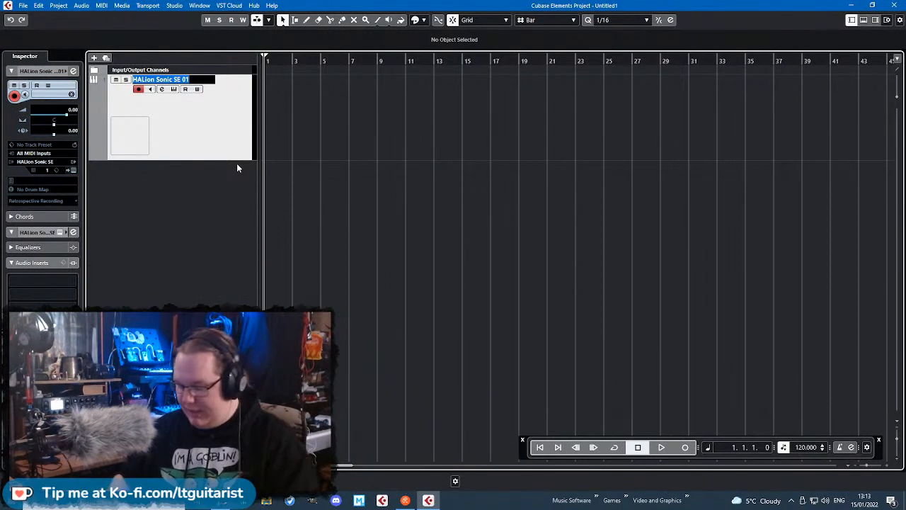
{"action": "type", "text": "Piano"}
{"action": "key", "text": "Return"}
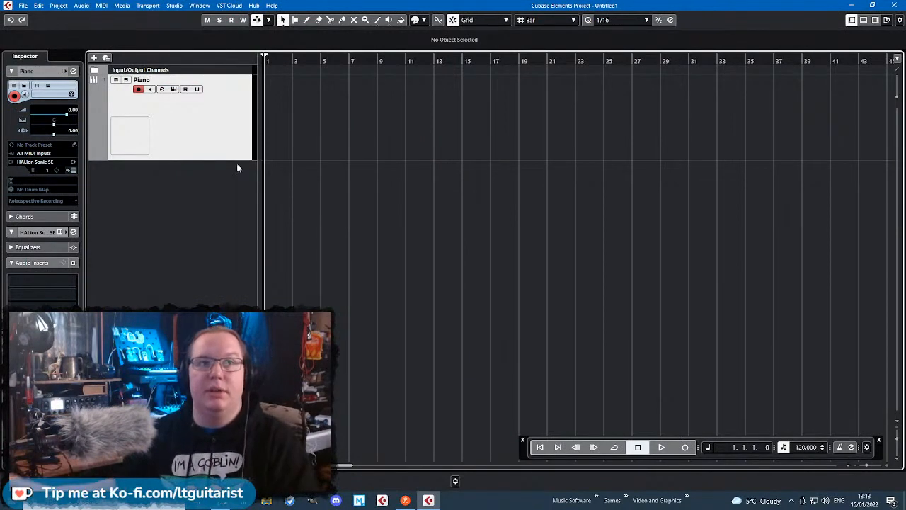
{"action": "double_click", "coordinate": [182, 81]}
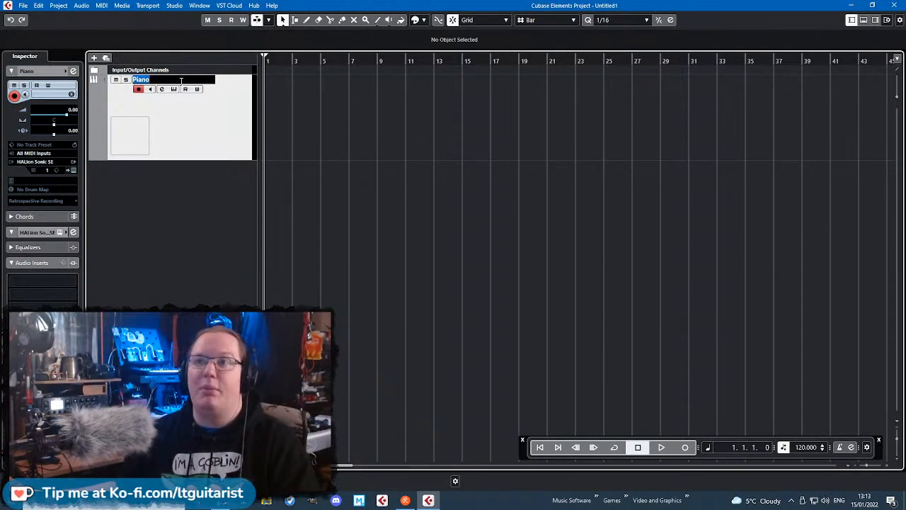
{"action": "left_click", "coordinate": [196, 133]}
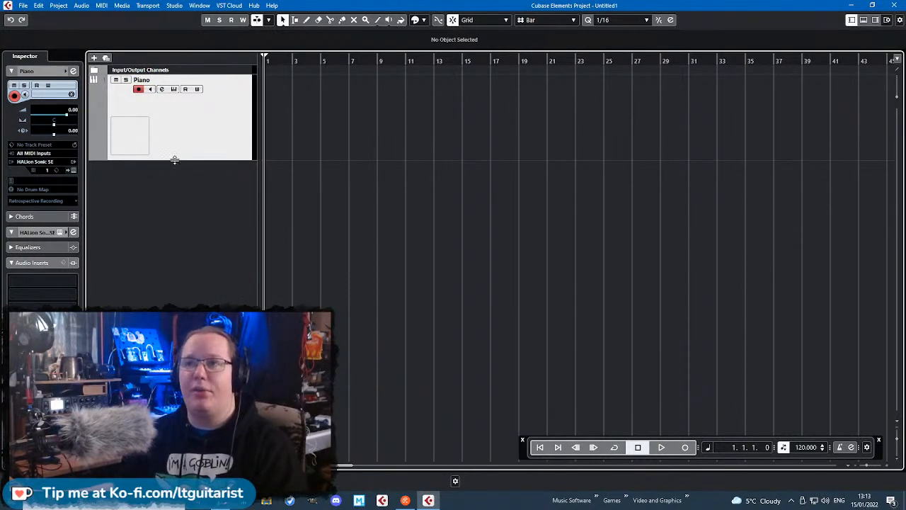
- Make the Piano track taller and assign it an open grand piano picture from the factory track pictures
{"action": "left_click_drag", "start_coordinate": [175, 157], "coordinate": [217, 217]}
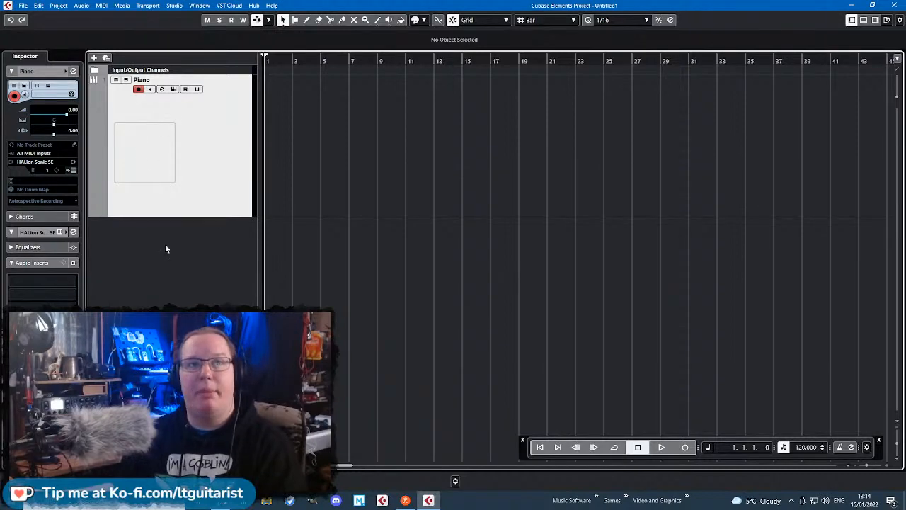
{"action": "double_click", "coordinate": [136, 154]}
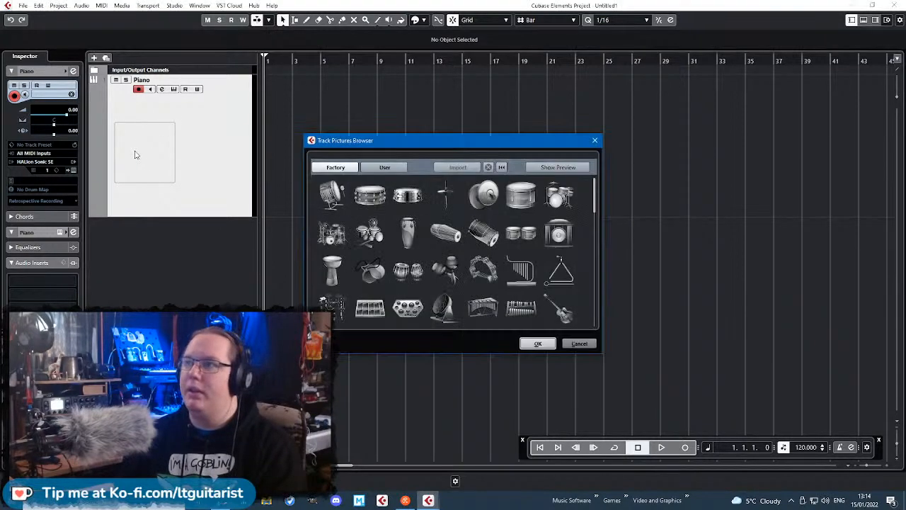
{"action": "scroll", "coordinate": [466, 286], "scroll_direction": "down", "scroll_amount": 6}
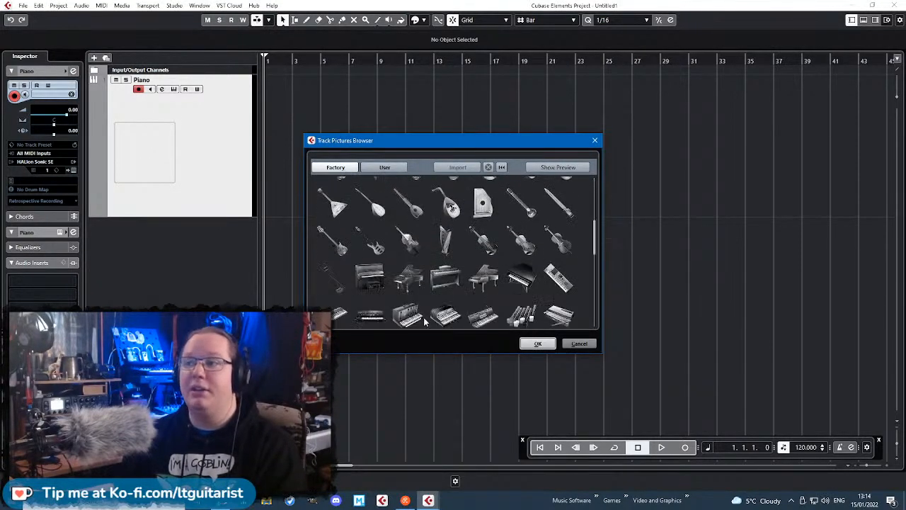
{"action": "scroll", "coordinate": [466, 286], "scroll_direction": "down", "scroll_amount": 1}
{"action": "left_click", "coordinate": [487, 248]}
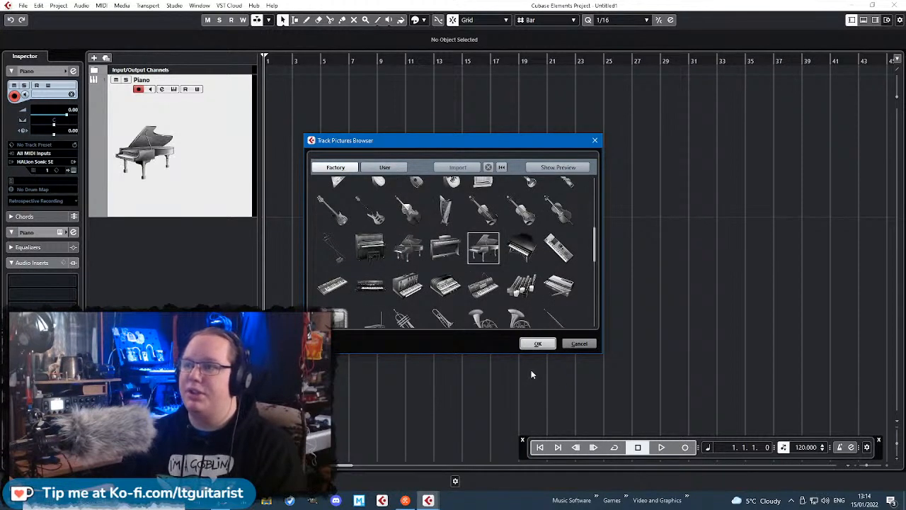
{"action": "left_click", "coordinate": [537, 344]}
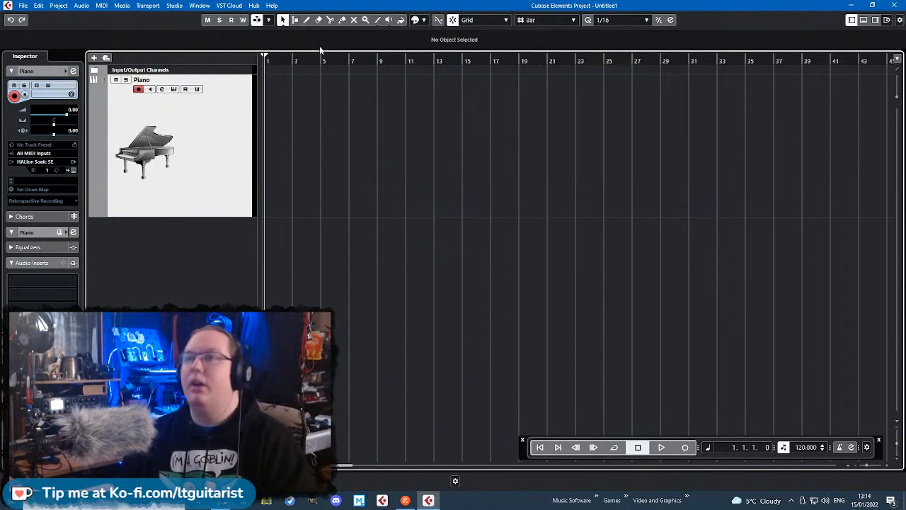
- Cycle Object Selection through Sizing Moves Contents and Sizing Applies Time Stretch, ending on Normal Sizing
{"action": "key", "text": "1"}
{"action": "key", "text": "2"}
{"action": "key", "text": "1"}
{"action": "key", "text": "1"}
{"action": "key", "text": "1"}
{"action": "key", "text": "1"}
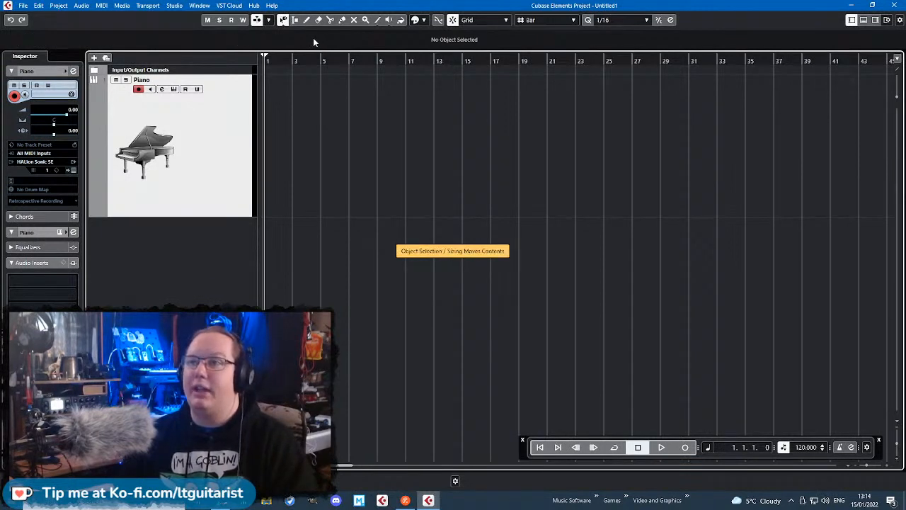
{"action": "key", "text": "1"}
{"action": "key", "text": "1"}
{"action": "key", "text": "1"}
{"action": "key", "text": "1"}
{"action": "key", "text": "1"}
{"action": "key", "text": "1"}
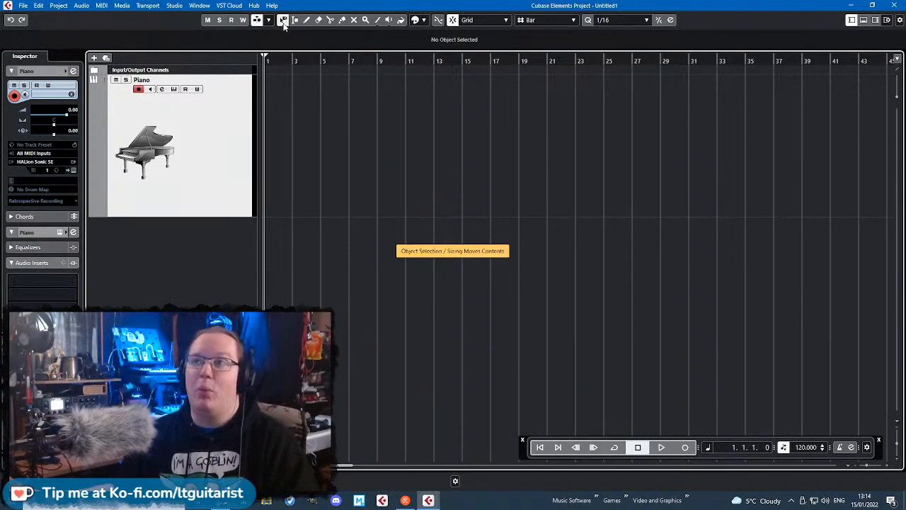
{"action": "key", "text": "1"}
{"action": "key", "text": "1"}
{"action": "key", "text": "1"}
{"action": "key", "text": "1"}
{"action": "key", "text": "1"}
{"action": "key", "text": "1"}
{"action": "key", "text": "1"}
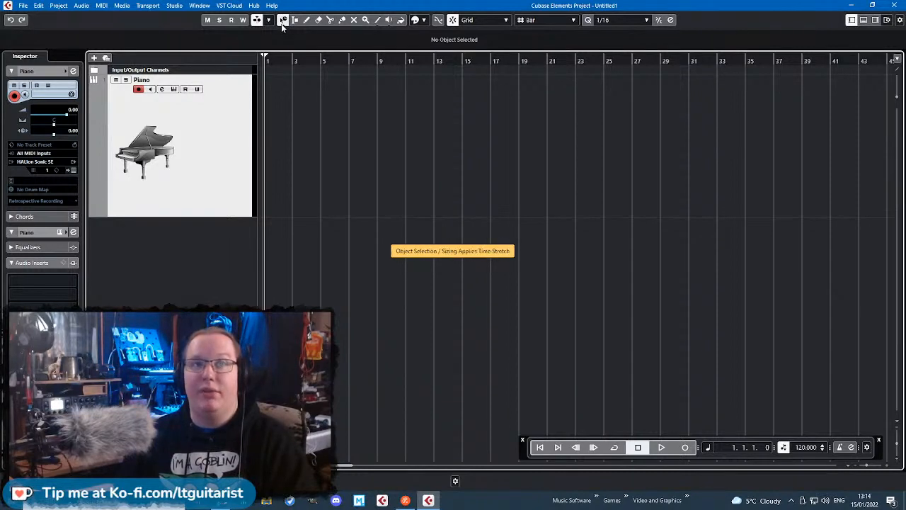
{"action": "key", "text": "1"}
{"action": "key", "text": "1"}
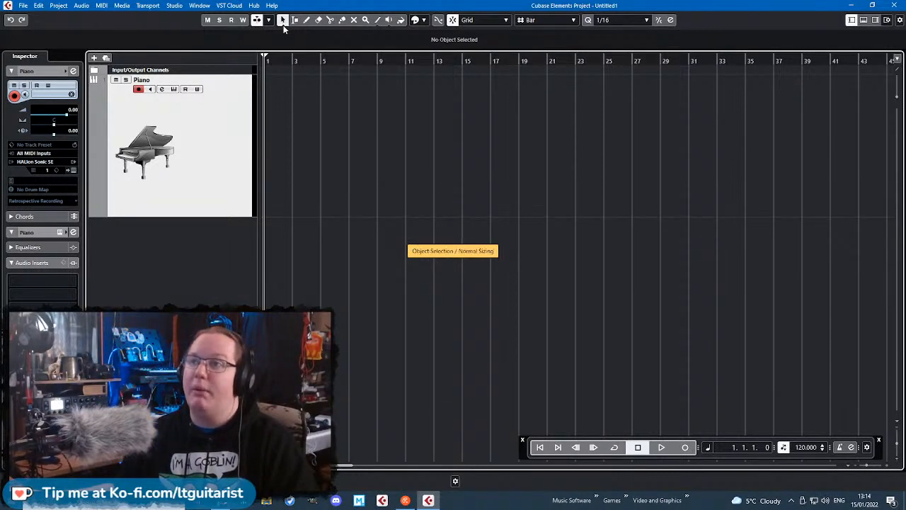
- Switch through the Range Selection, Split, Erase and other editing tools, ending with the Draw tool active
{"action": "left_click", "coordinate": [293, 23]}
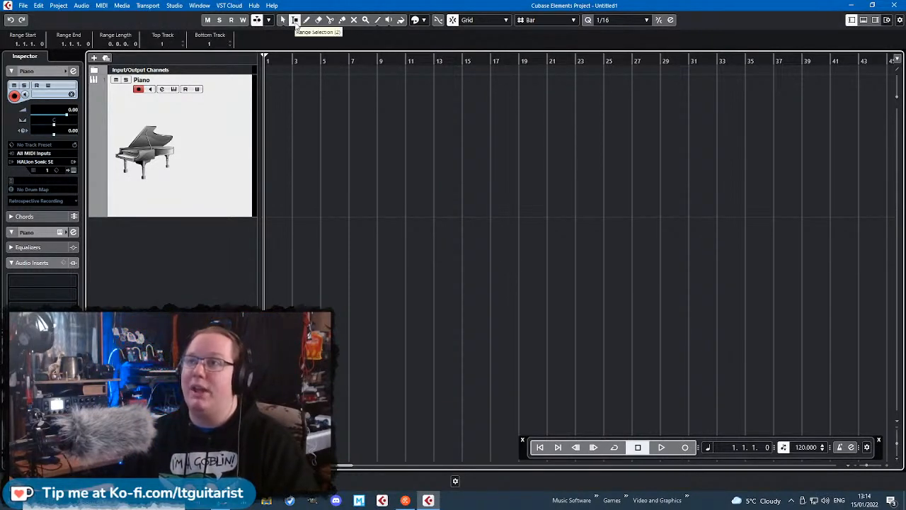
{"action": "key", "text": "3"}
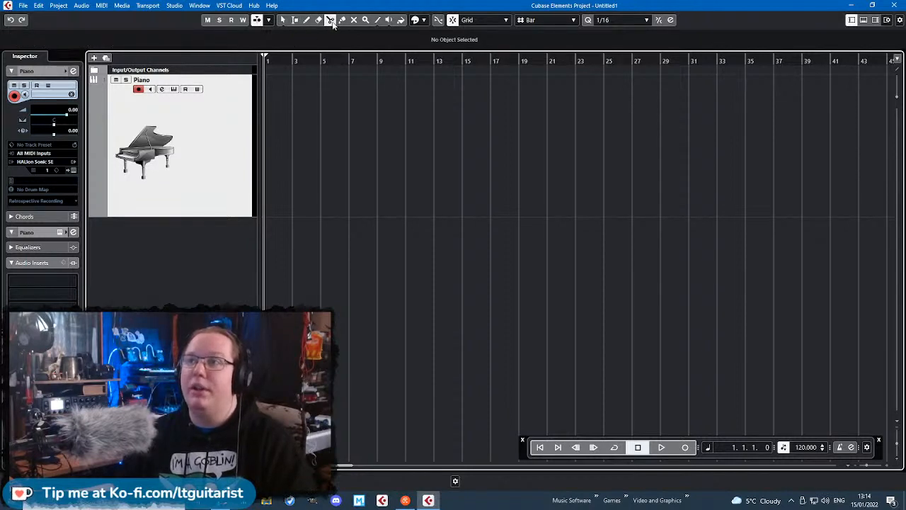
{"action": "key", "text": "4"}
{"action": "key", "text": "5"}
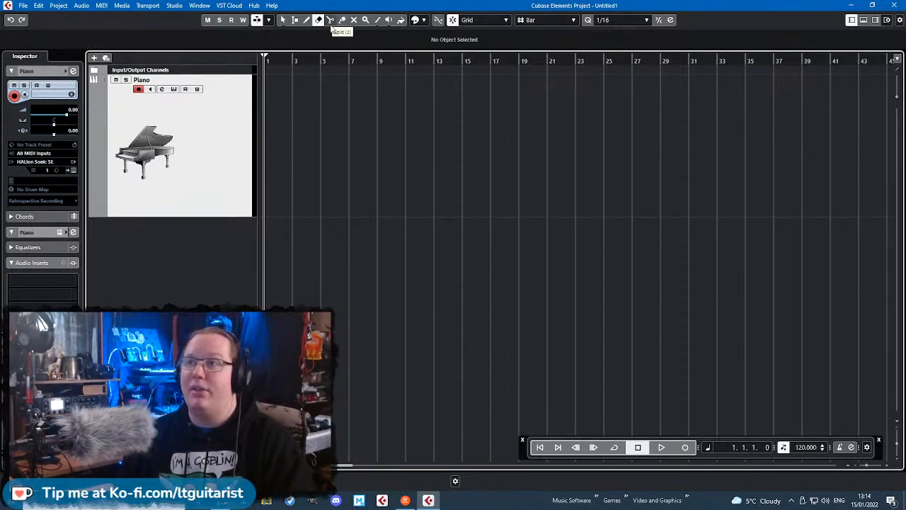
{"action": "key", "text": "6"}
{"action": "key", "text": "7"}
{"action": "key", "text": "8"}
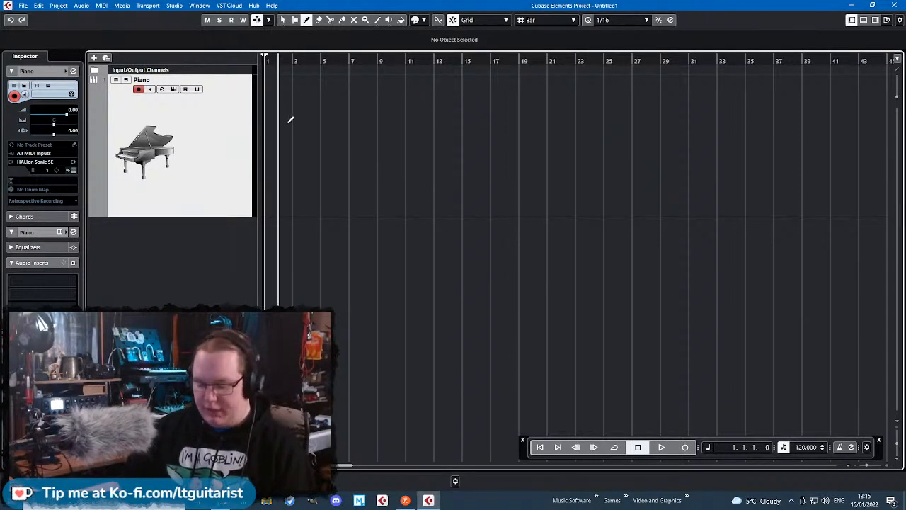
- Zoom the project timeline in and out horizontally, ending close enough to show individual beats around bars 3 to 5
{"action": "scroll", "coordinate": [289, 120], "scroll_direction": "up", "scroll_amount": 3, "text": "ctrl"}
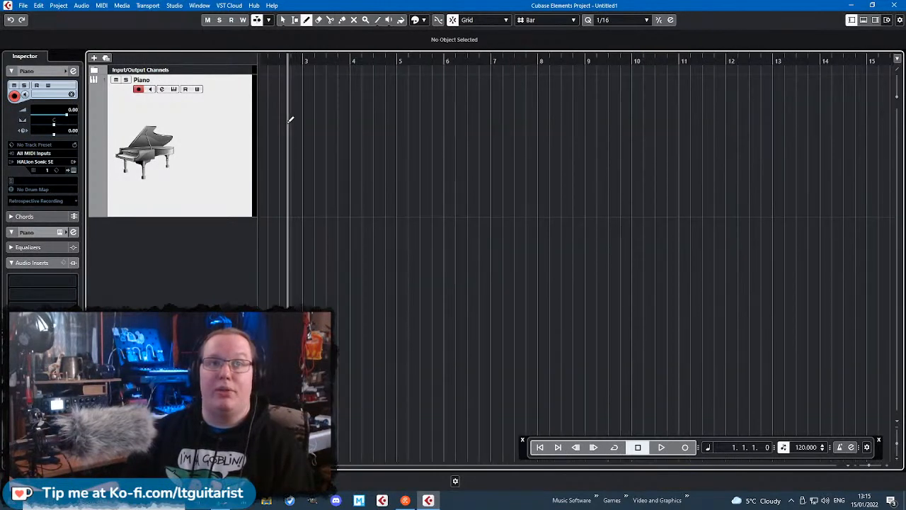
{"action": "scroll", "coordinate": [290, 119], "scroll_direction": "up", "scroll_amount": 5, "text": "ctrl"}
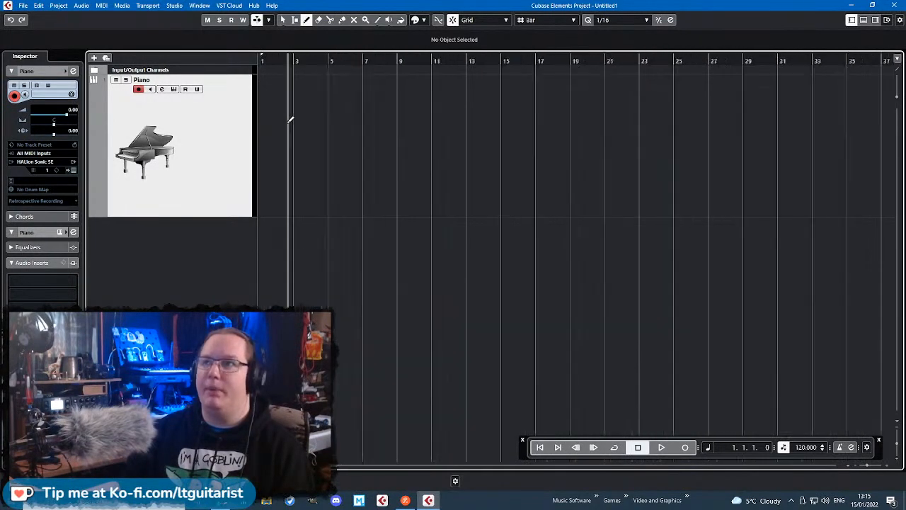
{"action": "scroll", "coordinate": [289, 119], "scroll_direction": "down", "scroll_amount": 3, "text": "ctrl"}
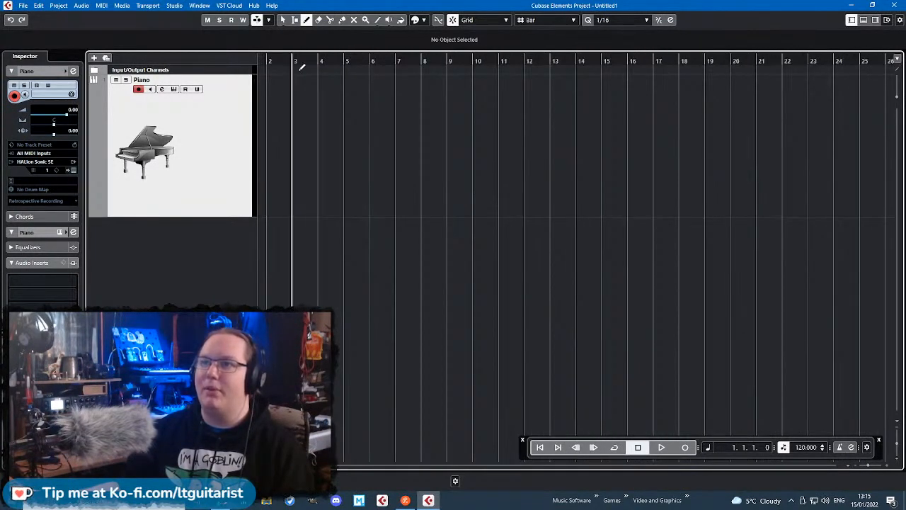
{"action": "scroll", "coordinate": [293, 92], "scroll_direction": "up", "scroll_amount": 5, "text": "ctrl"}
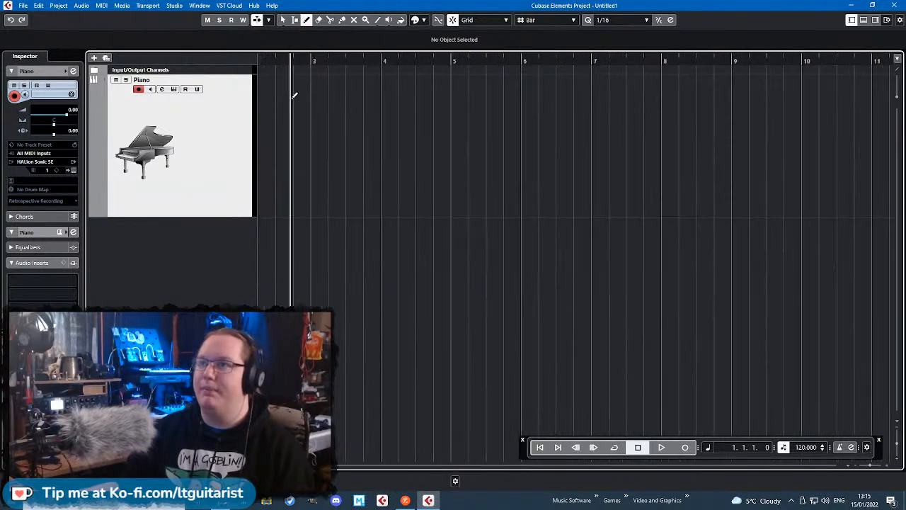
{"action": "scroll", "coordinate": [297, 94], "scroll_direction": "up", "scroll_amount": 1, "text": "ctrl"}
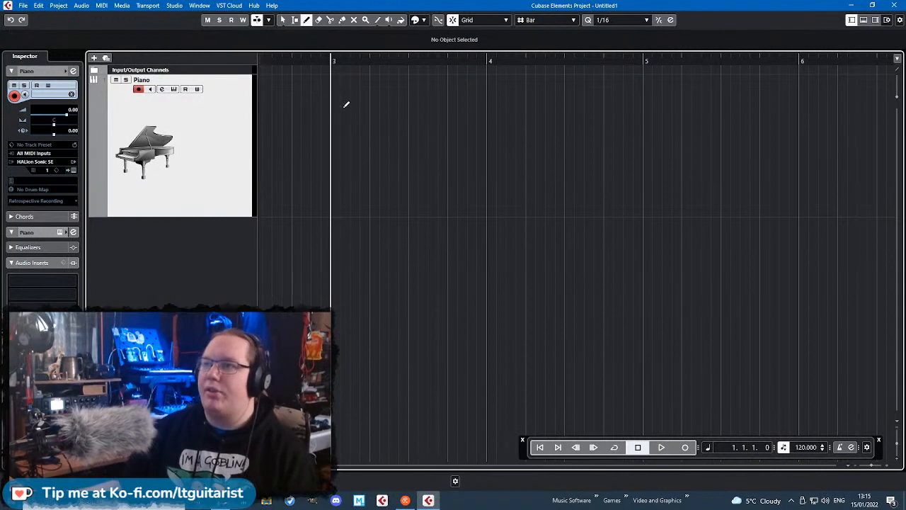
{"action": "scroll", "coordinate": [346, 103], "scroll_direction": "up", "scroll_amount": 2, "text": "ctrl"}
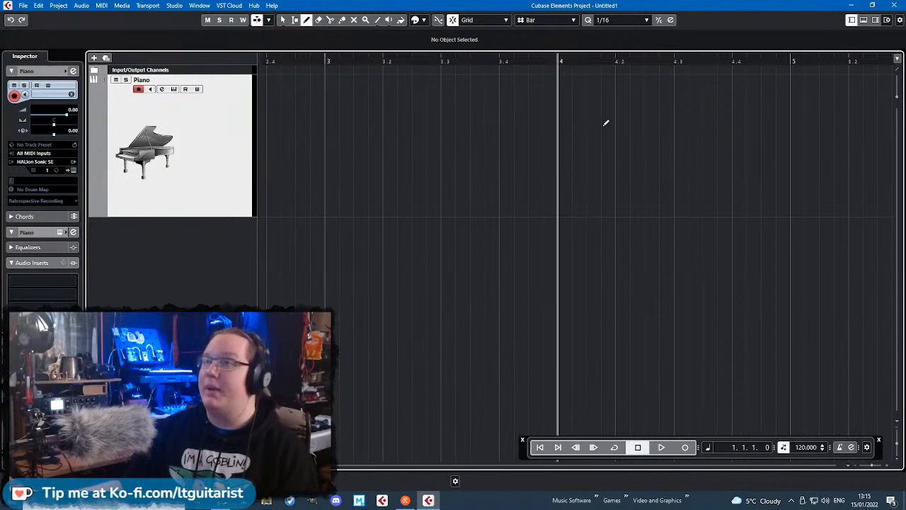
- Try the Seconds, Timecode and Samples display formats on the project ruler and return it to Bars+Beats
{"action": "right_click", "coordinate": [361, 64]}
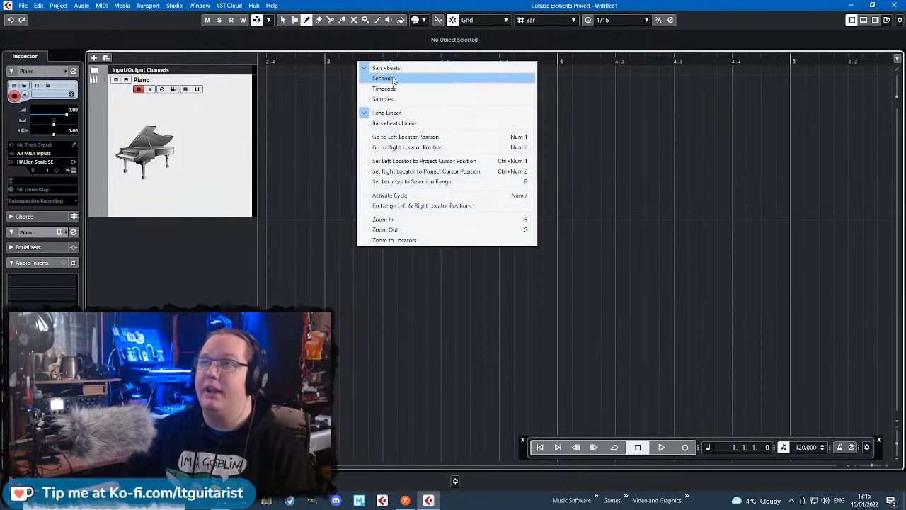
{"action": "left_click", "coordinate": [386, 82]}
{"action": "right_click", "coordinate": [386, 62]}
{"action": "left_click", "coordinate": [413, 87]}
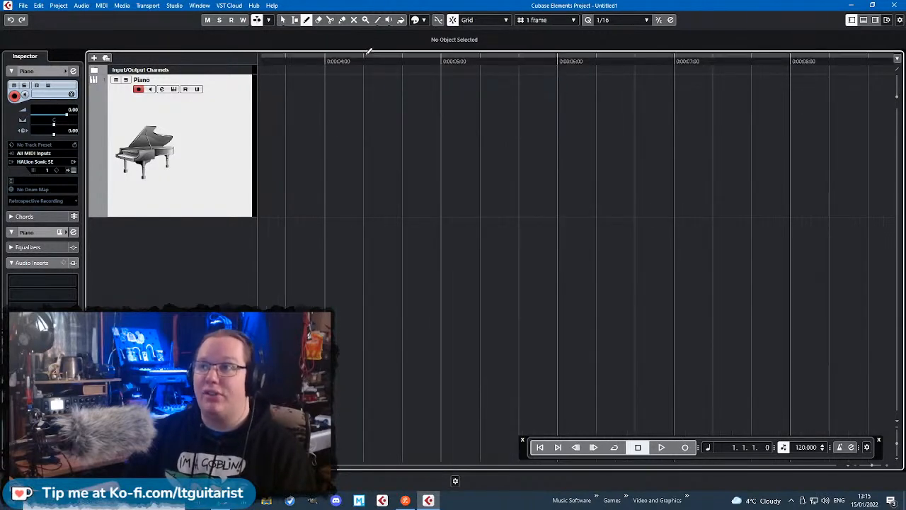
{"action": "right_click", "coordinate": [377, 55]}
{"action": "left_click", "coordinate": [415, 93]}
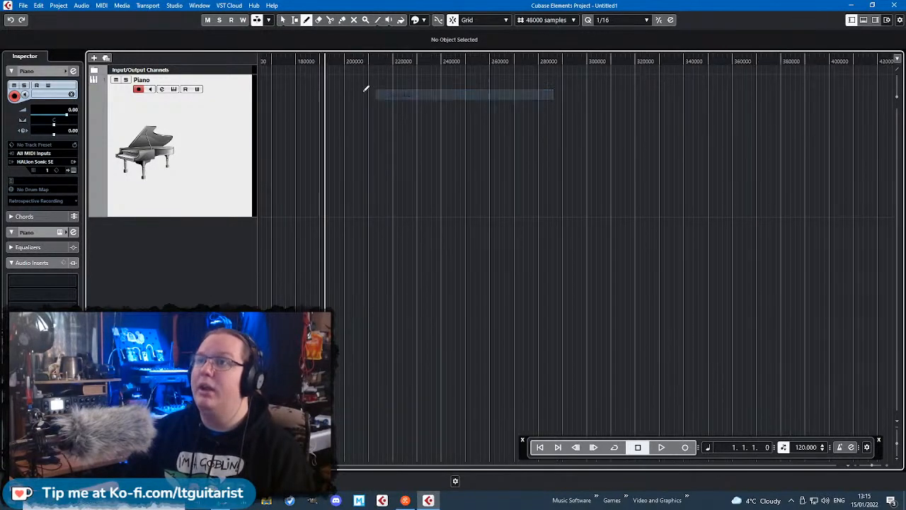
{"action": "right_click", "coordinate": [362, 59]}
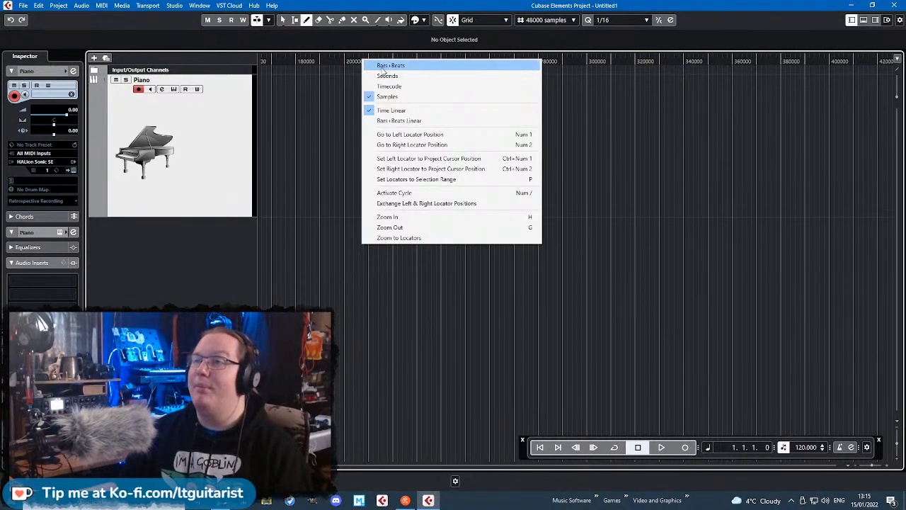
{"action": "left_click", "coordinate": [386, 66]}
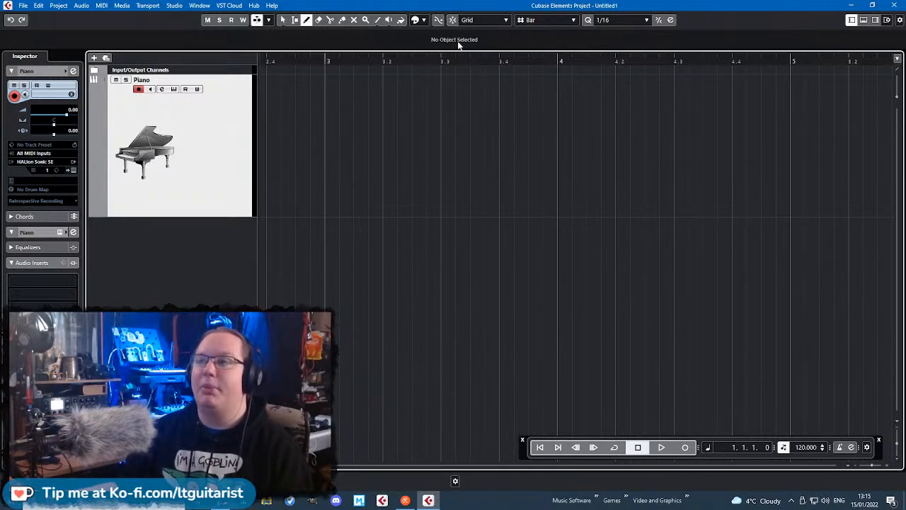
- Draw a two-bar part on the Piano track from bar 3 to bar 5 with the Draw tool
{"action": "left_click", "coordinate": [453, 20]}
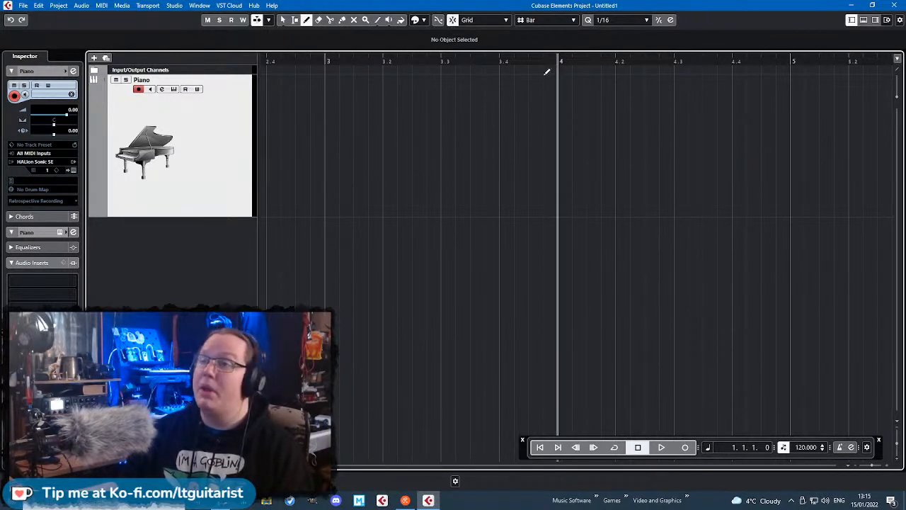
{"action": "left_click", "coordinate": [337, 110]}
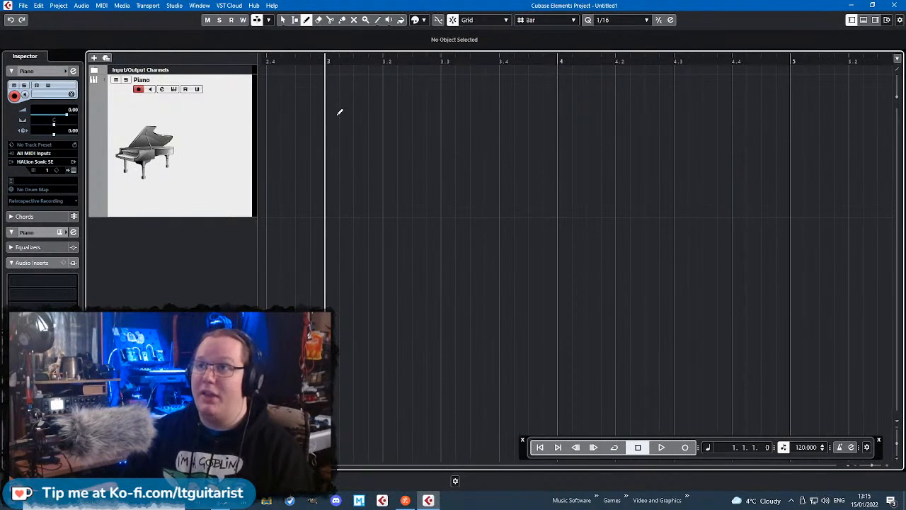
{"action": "left_click_drag", "start_coordinate": [340, 112], "coordinate": [342, 112]}
{"action": "left_click_drag", "start_coordinate": [607, 142], "coordinate": [737, 144]}
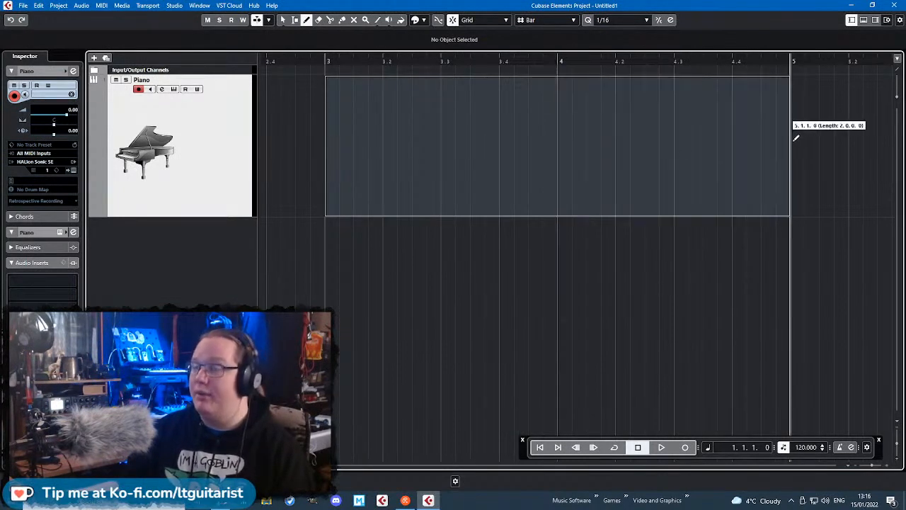
{"action": "left_click_drag", "start_coordinate": [796, 138], "coordinate": [793, 141]}
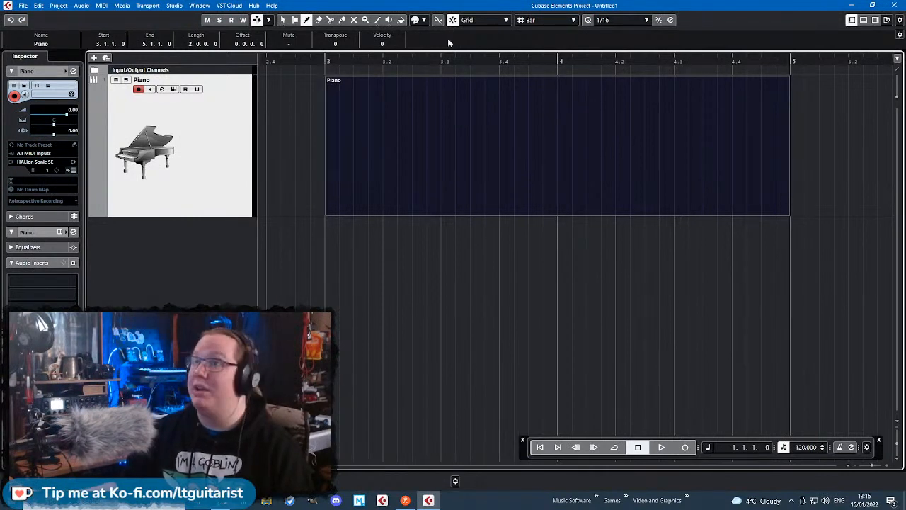
- Draw three short parts off the grid just after bar 5 on the Piano track, and delete them with Object Selection
{"action": "mouse_move", "coordinate": [809, 111]}
{"action": "left_mouse_down"}
{"action": "mouse_move", "coordinate": [821, 118]}
{"action": "mouse_move", "coordinate": [846, 182]}
{"action": "left_mouse_up"}
{"action": "left_click_drag", "start_coordinate": [854, 149], "coordinate": [871, 158]}
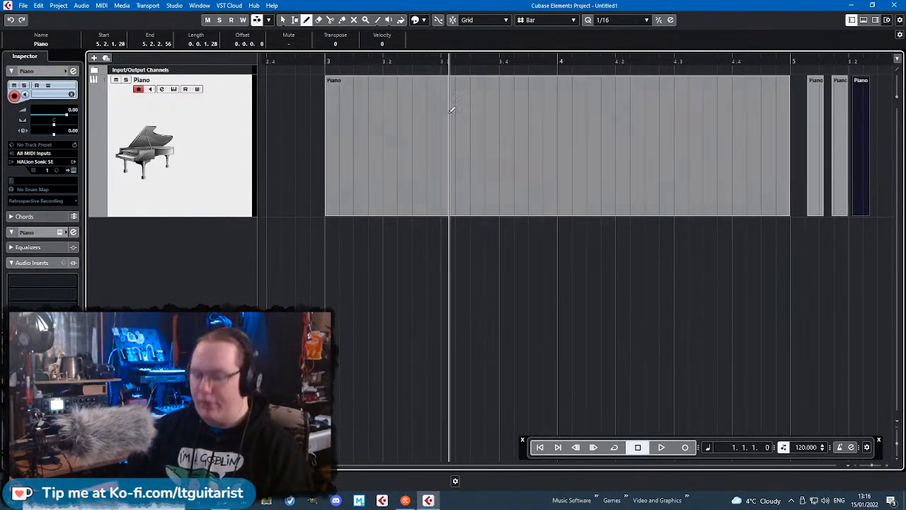
{"action": "key", "text": "1"}
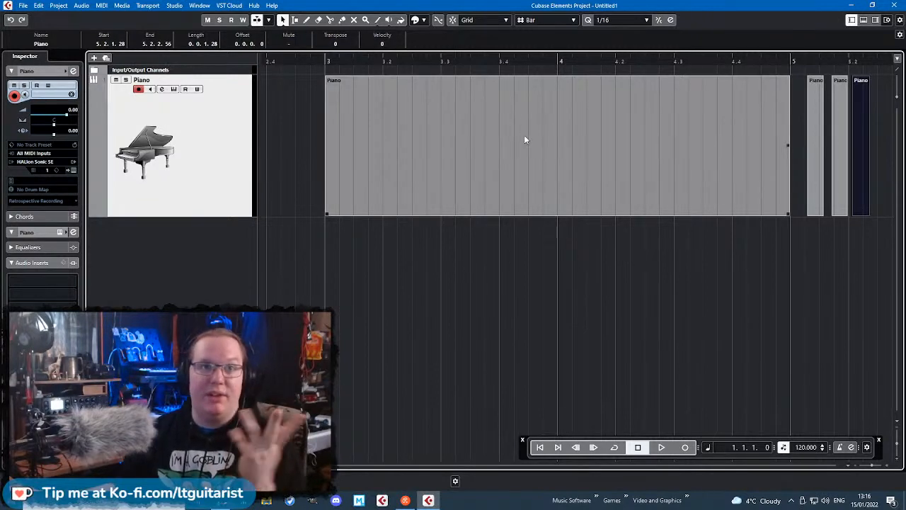
{"action": "left_click_drag", "start_coordinate": [881, 241], "coordinate": [799, 71]}
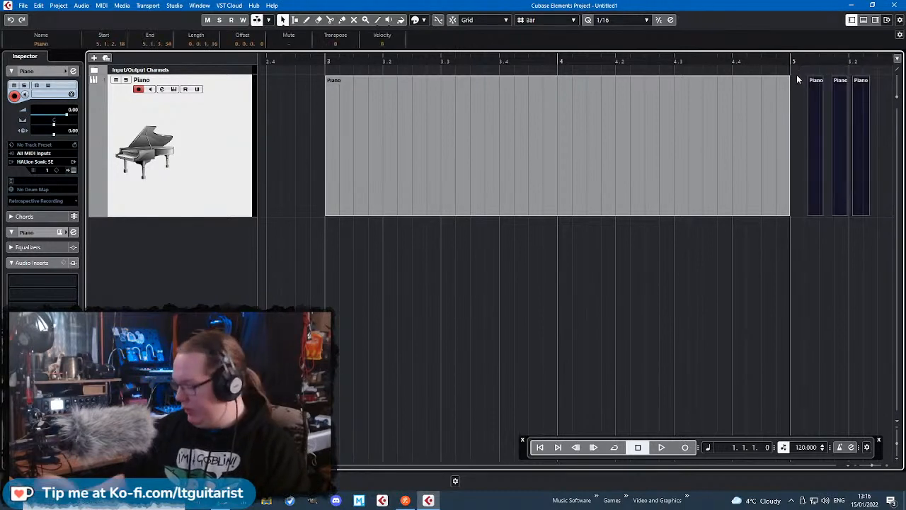
{"action": "key", "text": "Delete"}
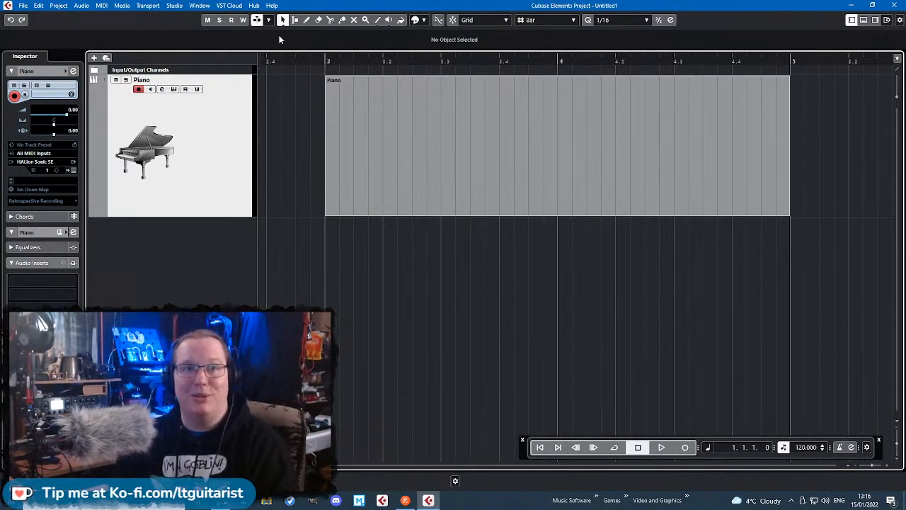
- Open the Piano part in a separate maximized Key Editor window and fit its full span from bar 3 to bar 5
{"action": "left_click", "coordinate": [416, 168]}
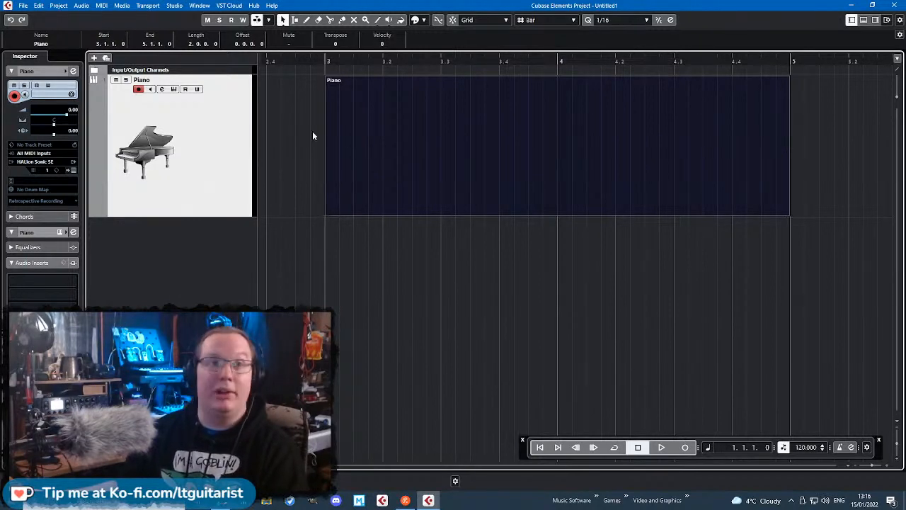
{"action": "double_click", "coordinate": [408, 184]}
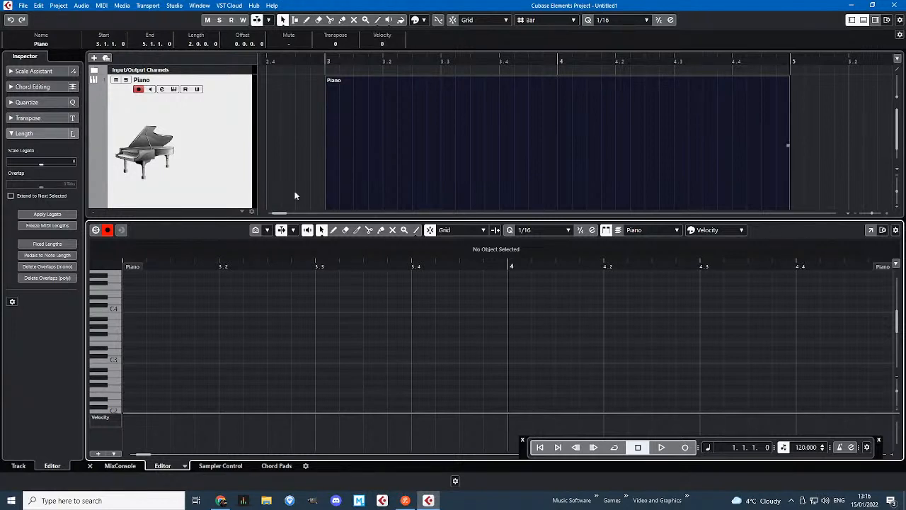
{"action": "left_click", "coordinate": [870, 232]}
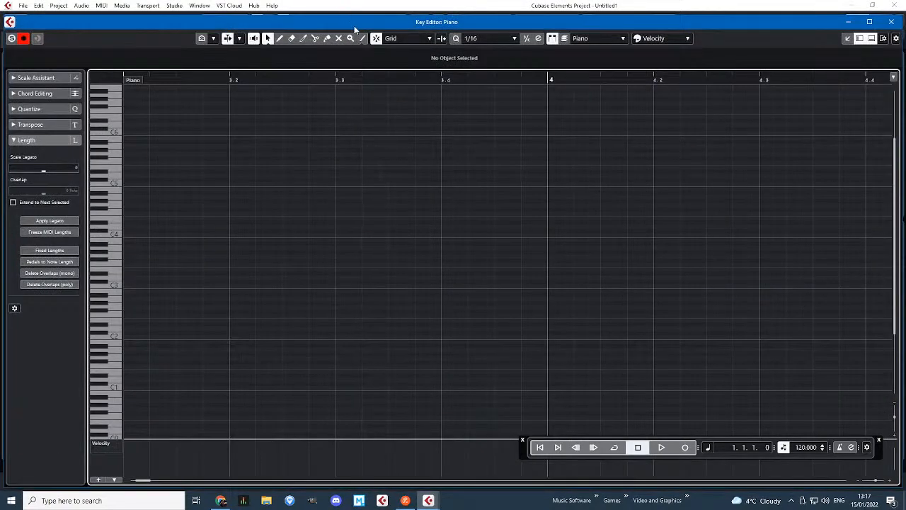
{"action": "left_click_drag", "start_coordinate": [355, 29], "coordinate": [380, 72]}
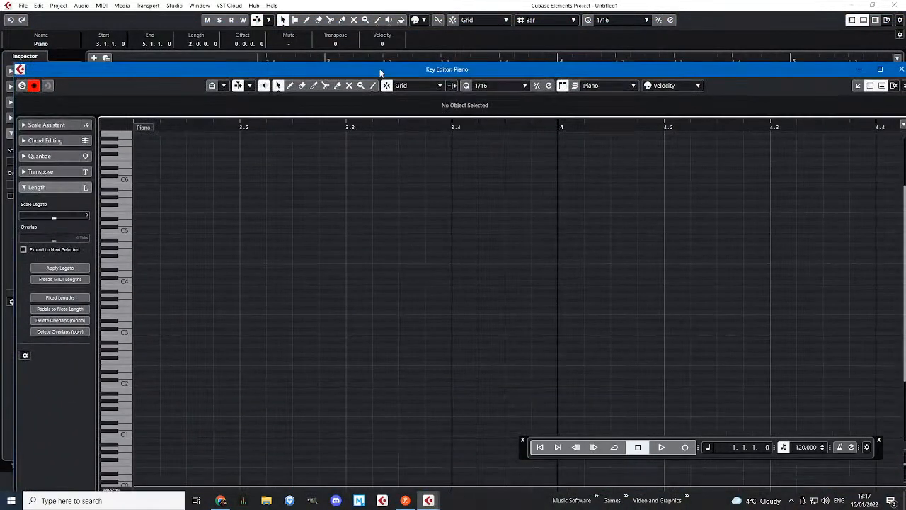
{"action": "double_click", "coordinate": [492, 68]}
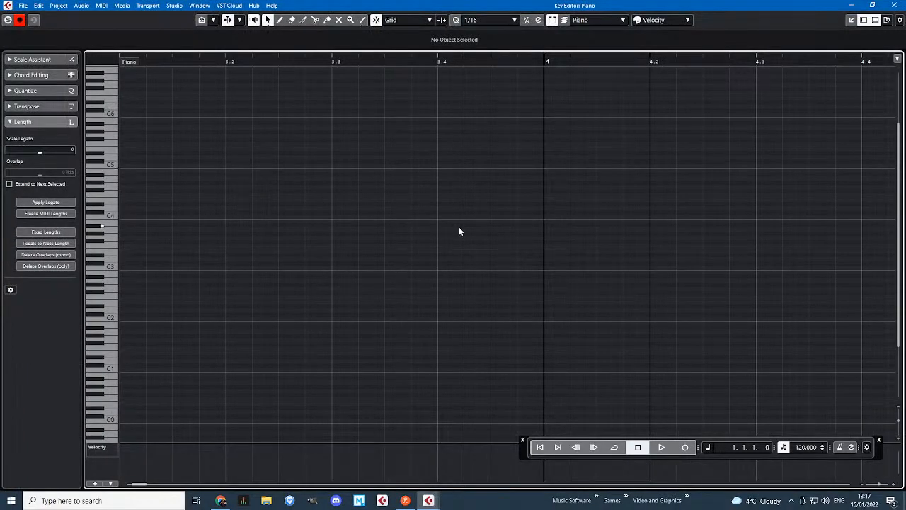
{"action": "scroll", "coordinate": [444, 235], "scroll_direction": "down", "scroll_amount": 2}
{"action": "scroll", "coordinate": [285, 211], "scroll_direction": "up", "scroll_amount": 1}
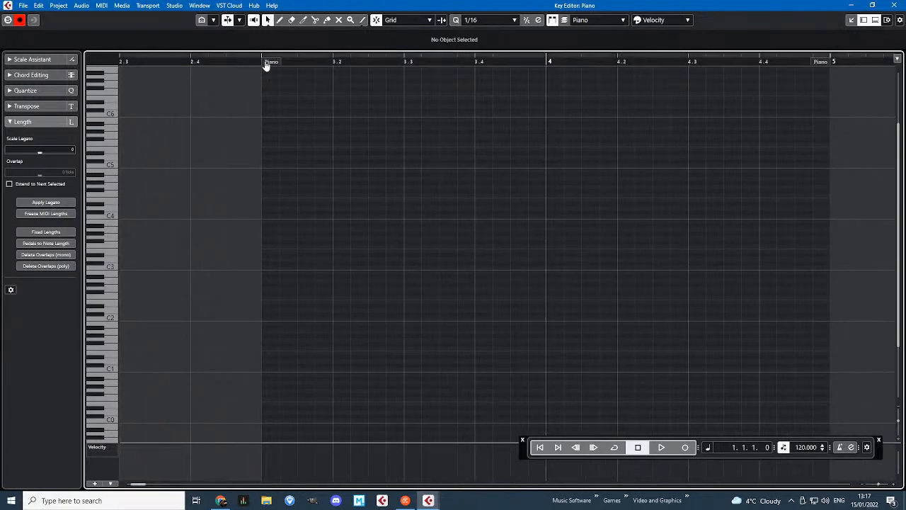
{"action": "mouse_move", "coordinate": [262, 70]}
{"action": "left_mouse_down"}
{"action": "mouse_move", "coordinate": [239, 67]}
{"action": "mouse_move", "coordinate": [267, 70]}
{"action": "left_mouse_up"}
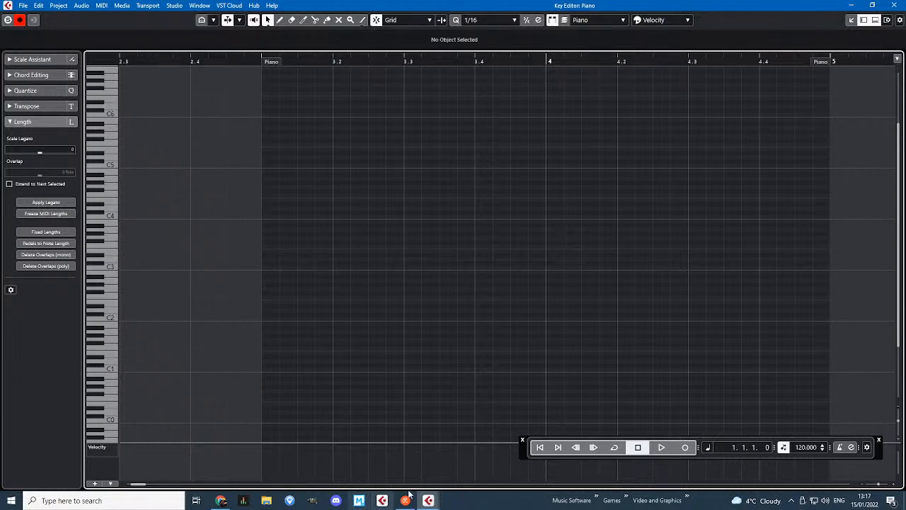
- Move the floating Transport bar lower over the velocity lane and enlarge the piano roll's note rows vertically
{"action": "left_click_drag", "start_coordinate": [531, 439], "coordinate": [540, 459]}
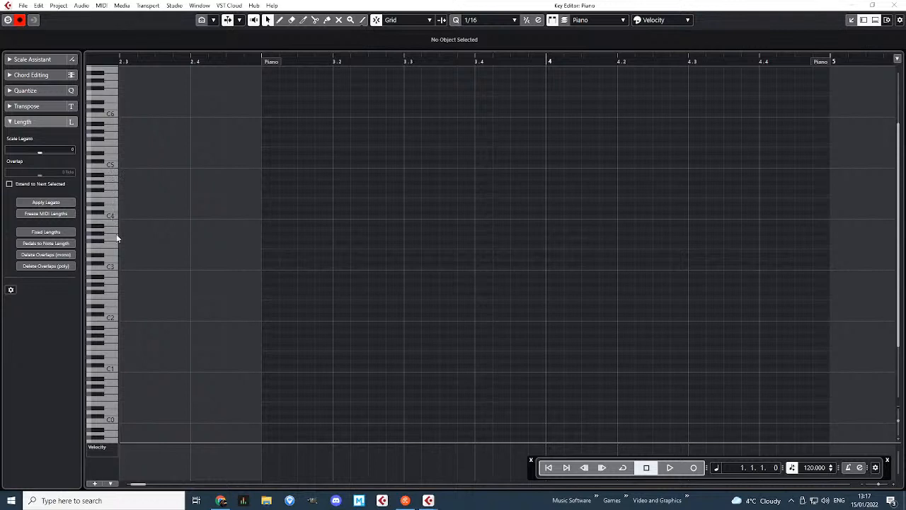
{"action": "left_click", "coordinate": [110, 310]}
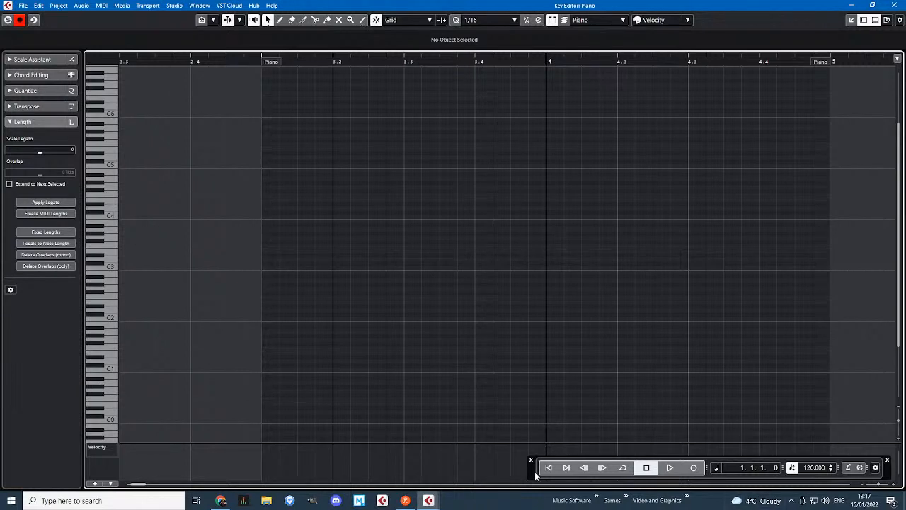
{"action": "mouse_move", "coordinate": [539, 477]}
{"action": "left_mouse_down"}
{"action": "mouse_move", "coordinate": [536, 438]}
{"action": "mouse_move", "coordinate": [544, 468]}
{"action": "left_mouse_up"}
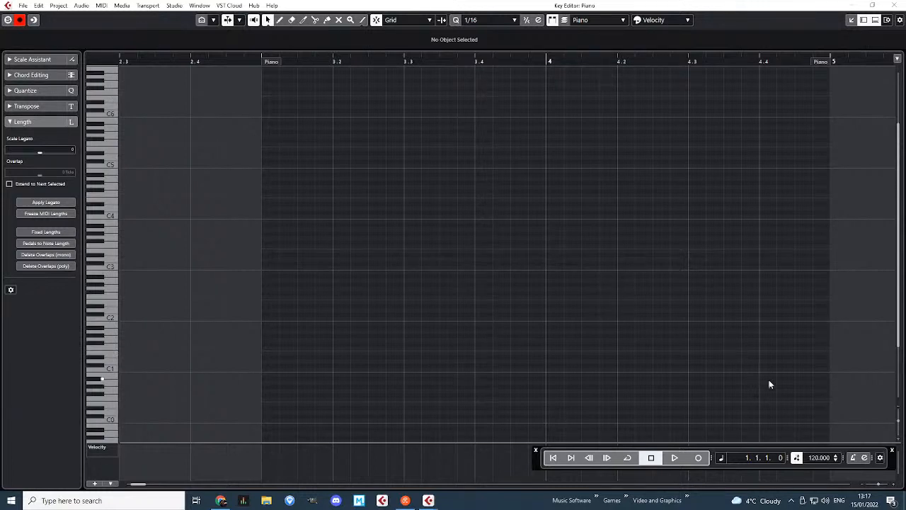
{"action": "left_click_drag", "start_coordinate": [893, 462], "coordinate": [852, 473]}
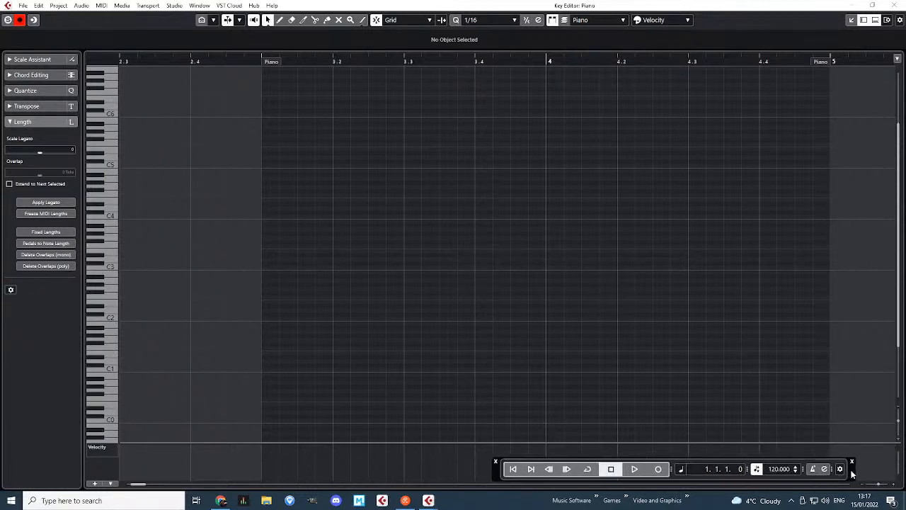
{"action": "left_click", "coordinate": [900, 425]}
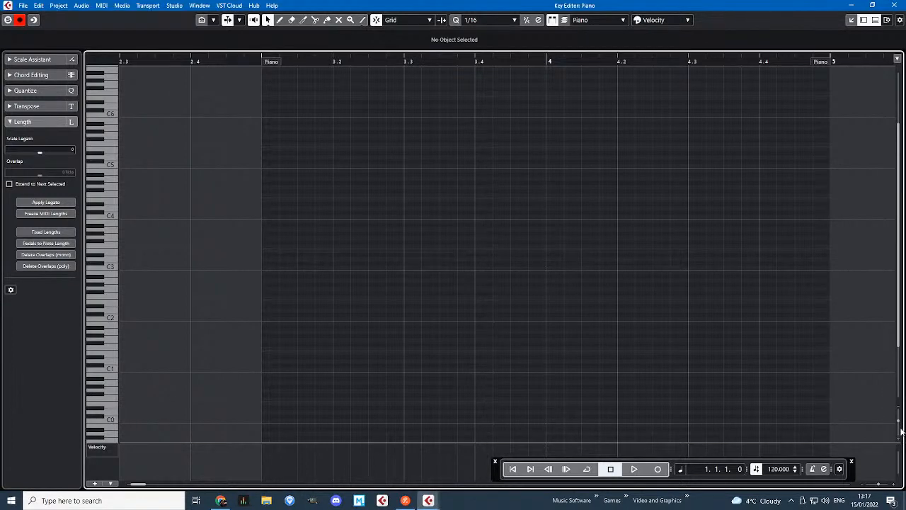
{"action": "mouse_move", "coordinate": [900, 425]}
{"action": "left_mouse_down"}
{"action": "mouse_move", "coordinate": [902, 440]}
{"action": "mouse_move", "coordinate": [898, 412]}
{"action": "mouse_move", "coordinate": [900, 441]}
{"action": "mouse_move", "coordinate": [900, 431]}
{"action": "left_mouse_up"}
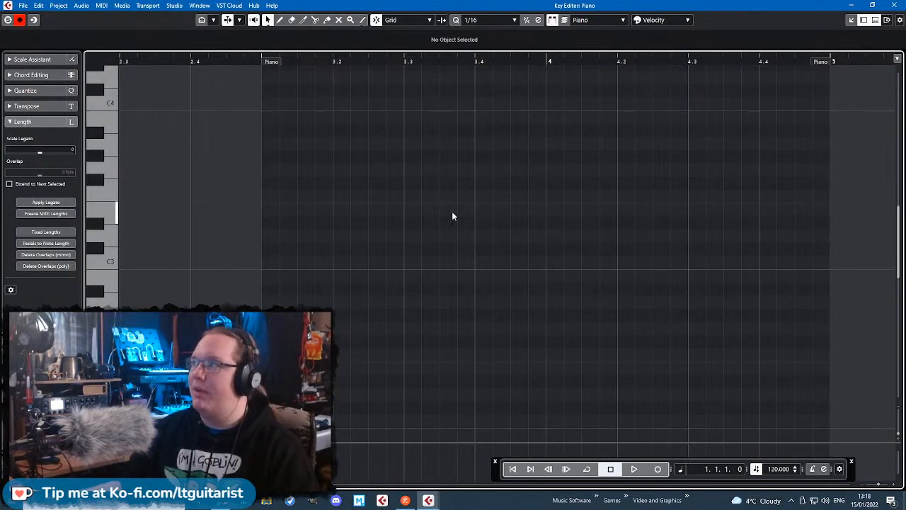
- Add 1/16 notes in the Key Editor: F3 at 4.1.1, and B2, F3 and B3 at 4.1.4
{"action": "double_click", "coordinate": [553, 201]}
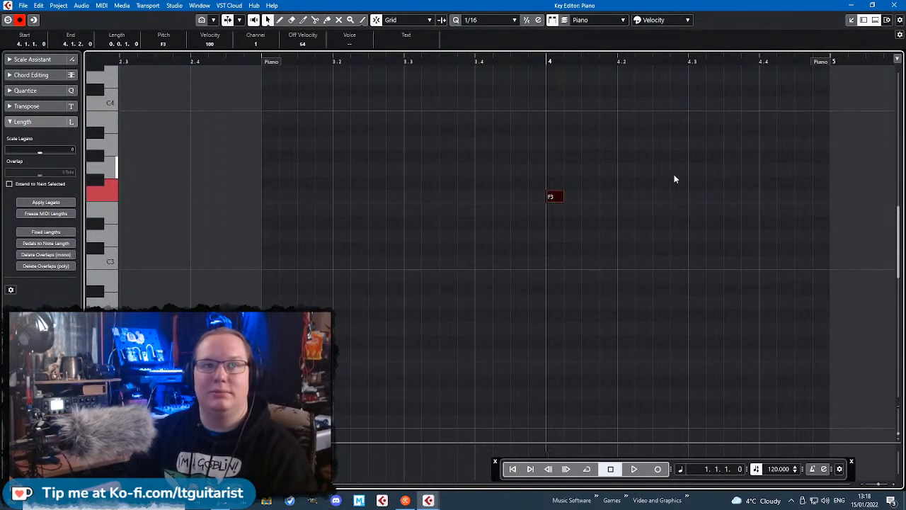
{"action": "left_click_drag", "start_coordinate": [524, 164], "coordinate": [591, 246]}
{"action": "left_click", "coordinate": [610, 305]}
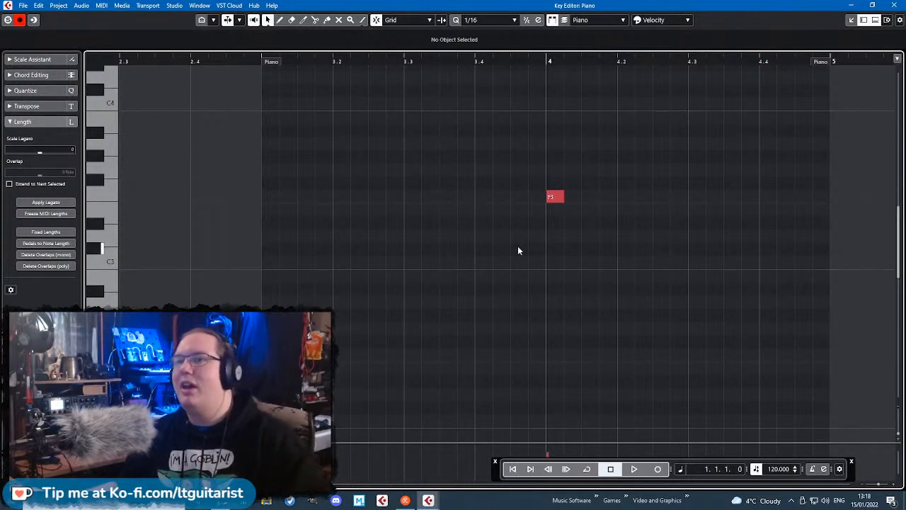
{"action": "left_click", "coordinate": [613, 275]}
{"action": "left_click", "coordinate": [613, 196]}
{"action": "left_click", "coordinate": [613, 118]}
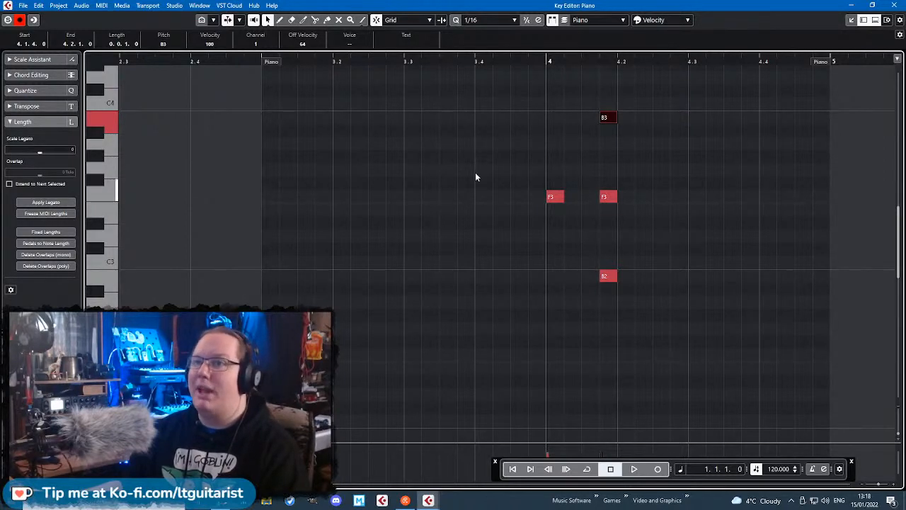
- Add a 1/16 C4 note at 4.1.1 above the F3, and clear the note selection
{"action": "scroll", "coordinate": [448, 275], "scroll_direction": "up", "scroll_amount": 3}
{"action": "scroll", "coordinate": [464, 284], "scroll_direction": "down", "scroll_amount": 6}
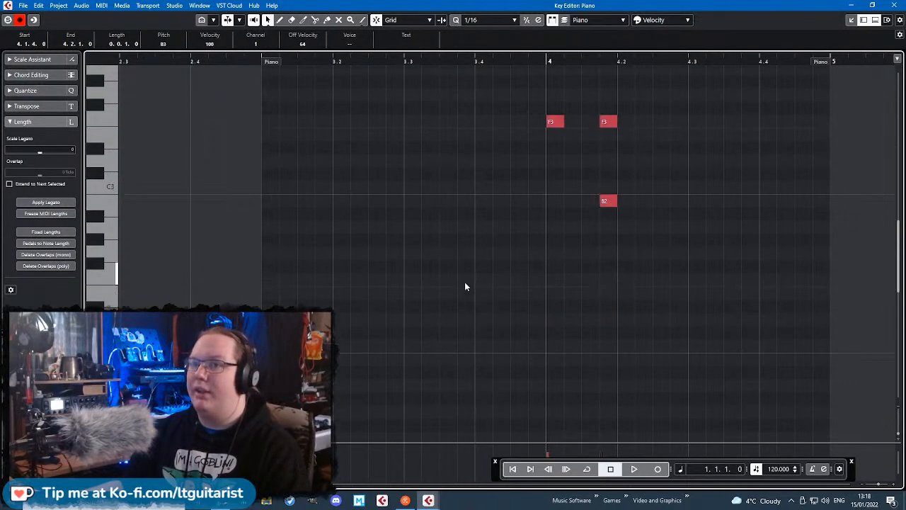
{"action": "scroll", "coordinate": [464, 284], "scroll_direction": "up", "scroll_amount": 6}
{"action": "scroll", "coordinate": [461, 279], "scroll_direction": "down", "scroll_amount": 3}
{"action": "scroll", "coordinate": [461, 277], "scroll_direction": "up", "scroll_amount": 6}
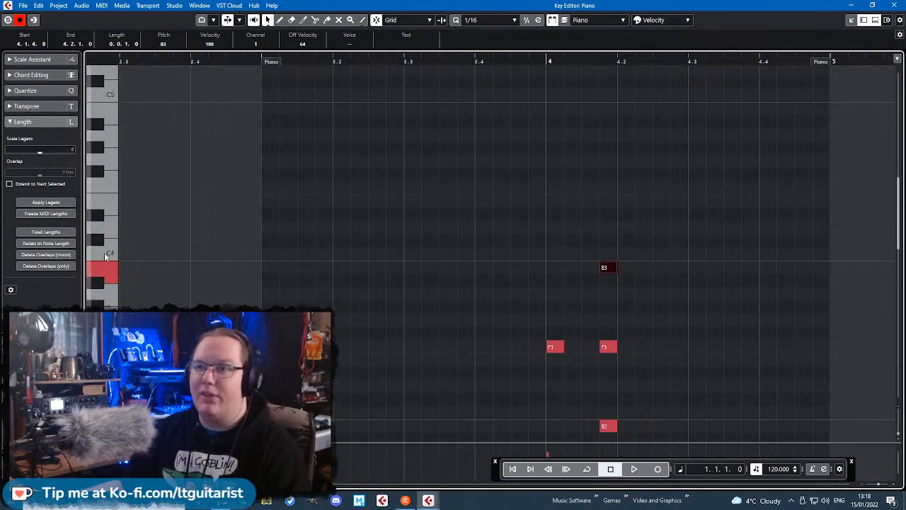
{"action": "left_click", "coordinate": [553, 255]}
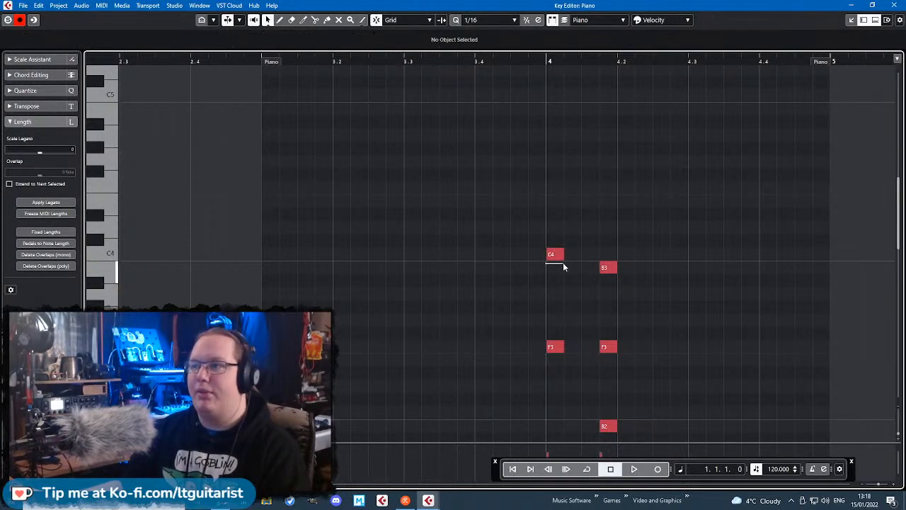
{"action": "left_click_drag", "start_coordinate": [563, 263], "coordinate": [528, 237]}
{"action": "scroll", "coordinate": [474, 265], "scroll_direction": "down", "scroll_amount": 3}
{"action": "scroll", "coordinate": [473, 259], "scroll_direction": "up", "scroll_amount": 2}
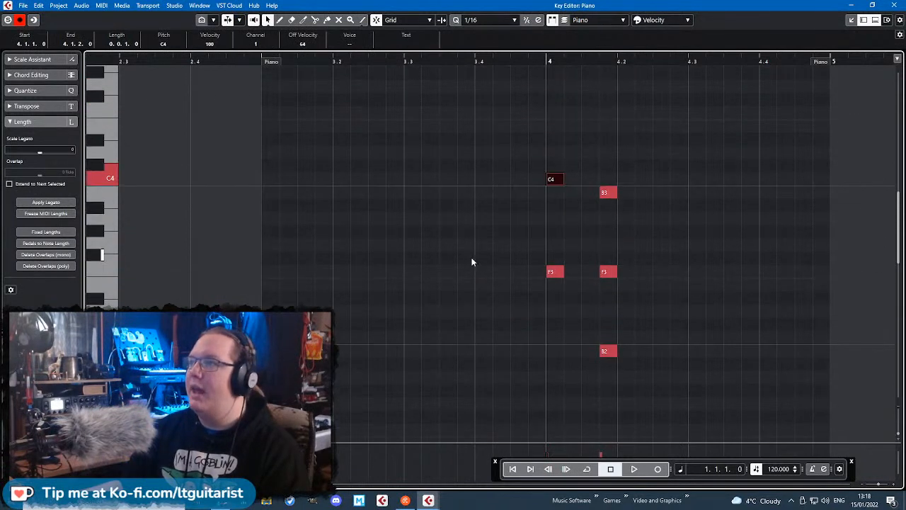
{"action": "left_click", "coordinate": [263, 114]}
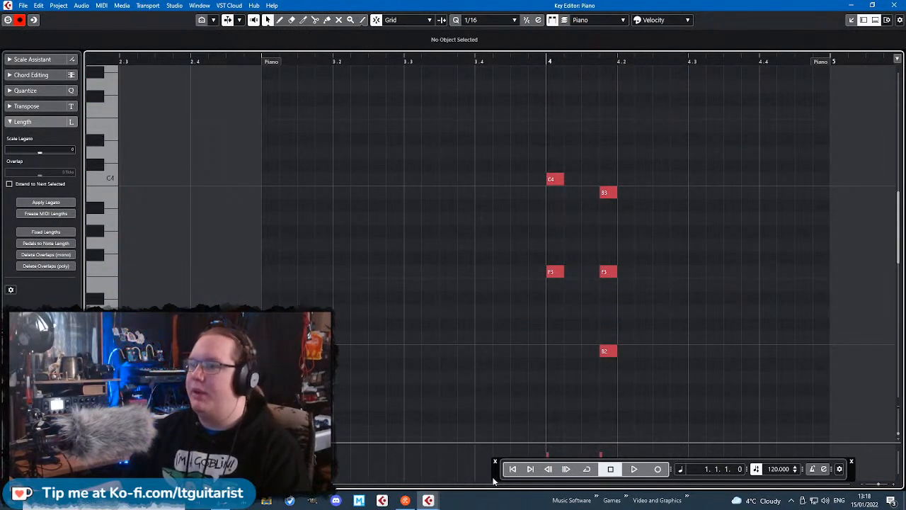
- Move the Transport bar off the velocity lane and play the notes from 3.3.1, stopping just past bar 5
{"action": "left_click_drag", "start_coordinate": [494, 480], "coordinate": [513, 437]}
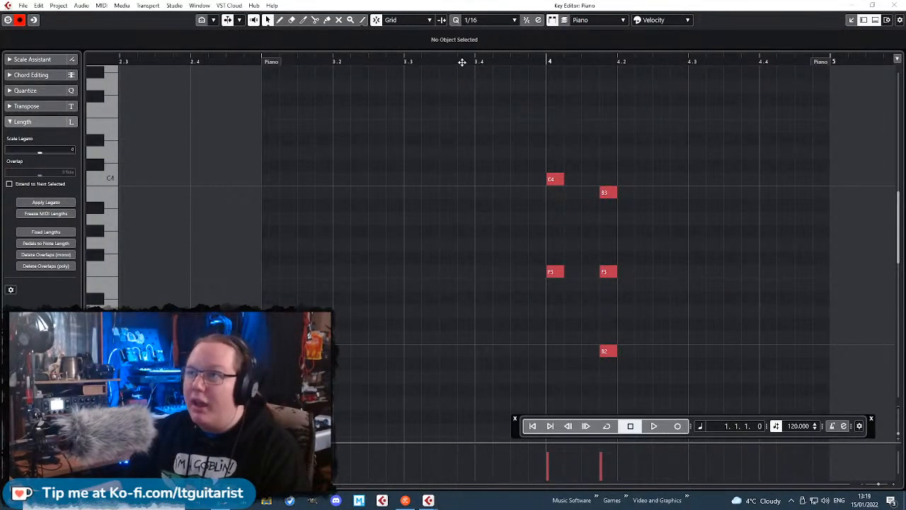
{"action": "left_click", "coordinate": [400, 60]}
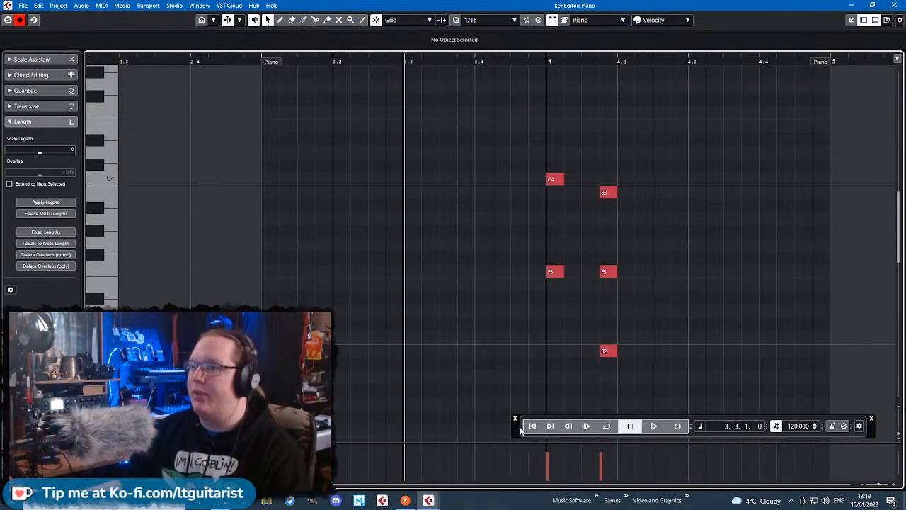
{"action": "left_click_drag", "start_coordinate": [520, 431], "coordinate": [503, 424]}
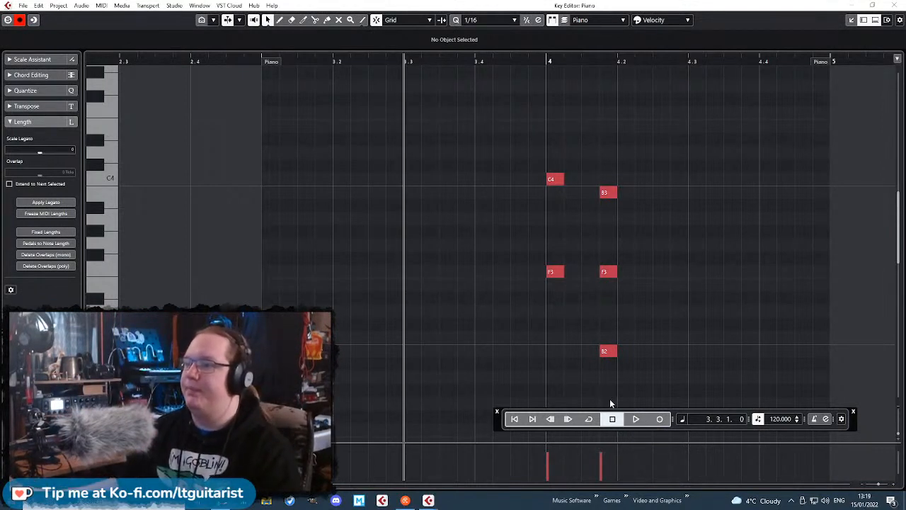
{"action": "left_click", "coordinate": [635, 419]}
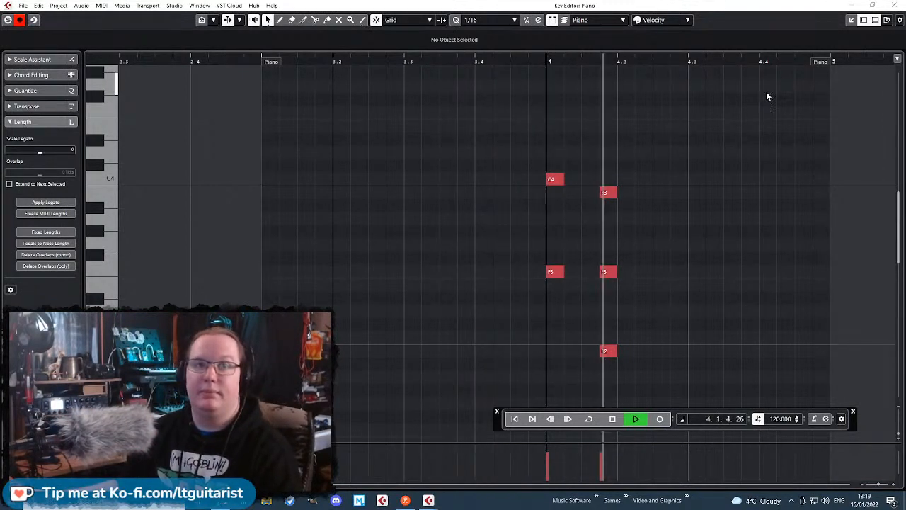
{"action": "left_click", "coordinate": [613, 419]}
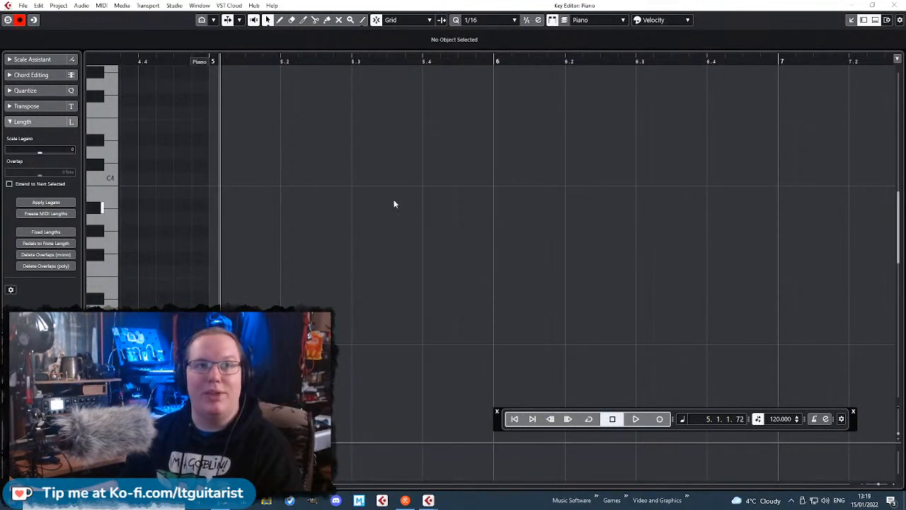
{"action": "left_click_drag", "start_coordinate": [385, 185], "coordinate": [513, 229]}
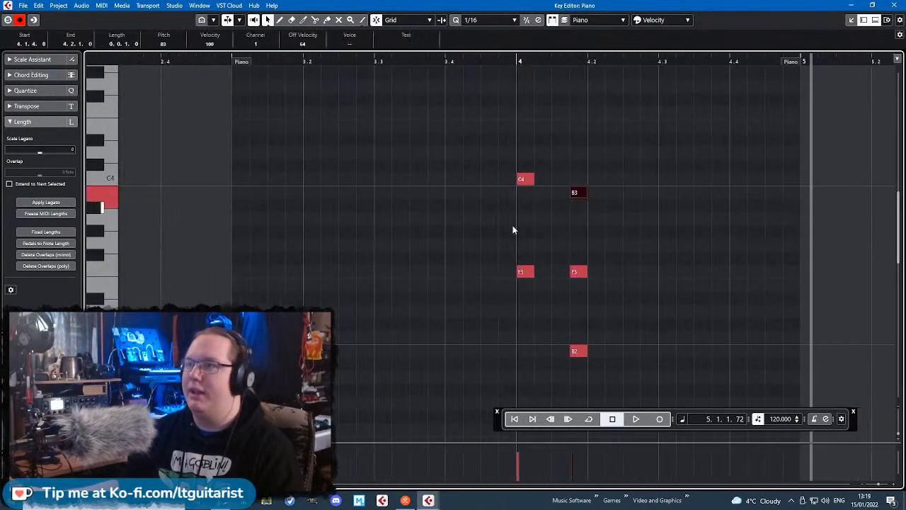
- Select the two stacked notes at 4.1.1, then the three at 4.1.4, and clear the selection
{"action": "left_click", "coordinate": [812, 176]}
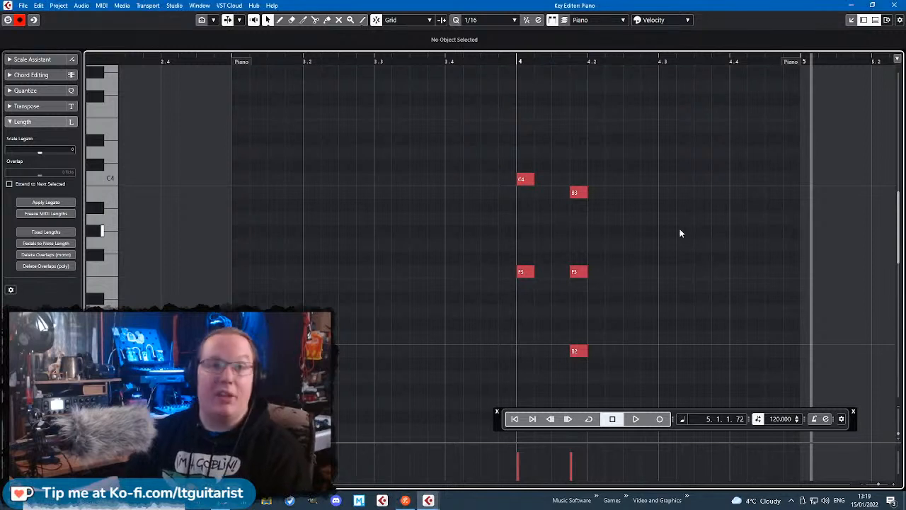
{"action": "scroll", "coordinate": [631, 185], "scroll_direction": "down", "scroll_amount": 2}
{"action": "scroll", "coordinate": [625, 243], "scroll_direction": "up", "scroll_amount": 2}
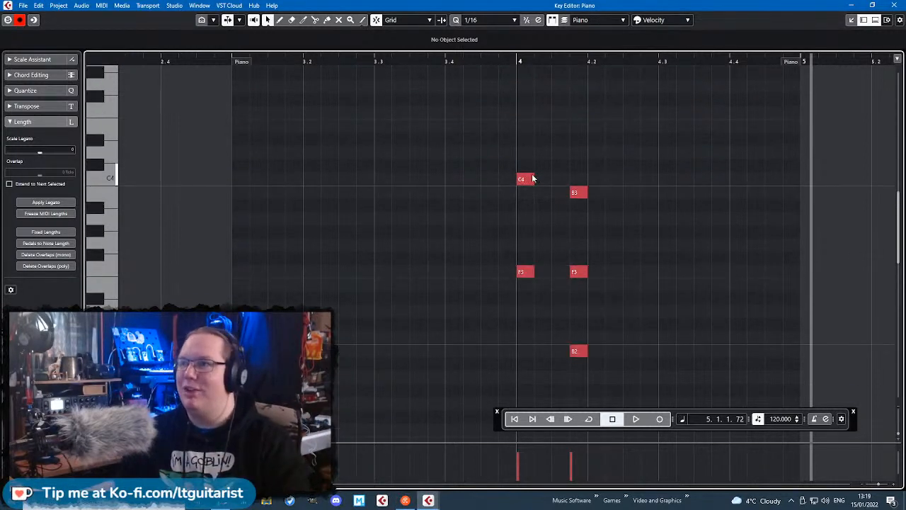
{"action": "left_click_drag", "start_coordinate": [505, 150], "coordinate": [535, 278]}
{"action": "left_click_drag", "start_coordinate": [561, 157], "coordinate": [594, 393]}
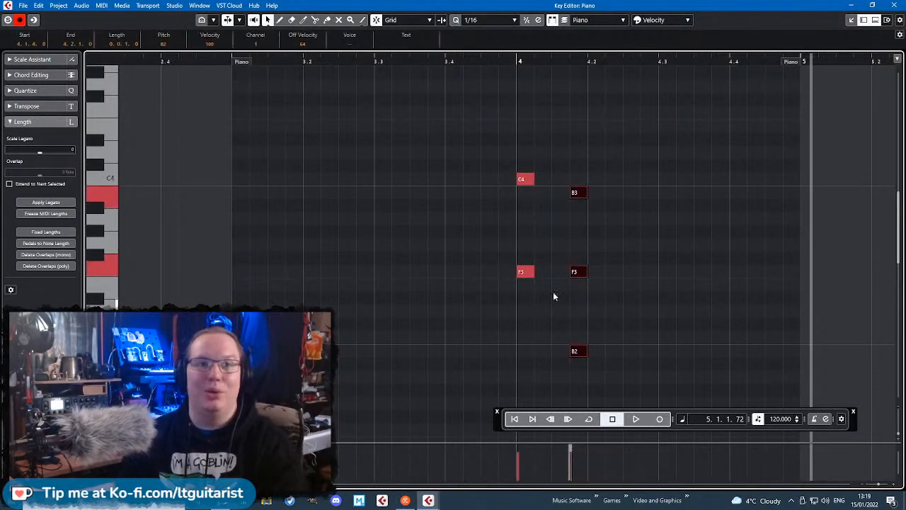
{"action": "left_click", "coordinate": [536, 203]}
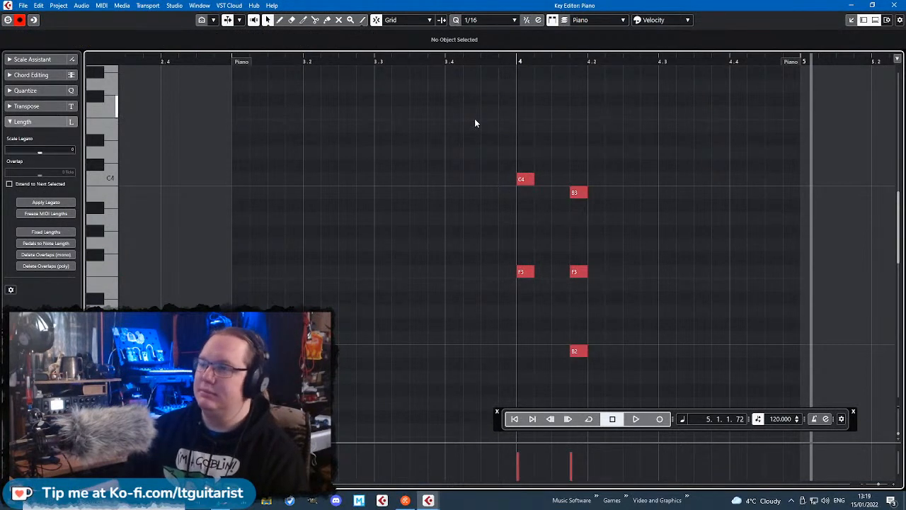
- Delete all the notes in bar 4 of the Piano part
{"action": "left_click_drag", "start_coordinate": [475, 118], "coordinate": [599, 402]}
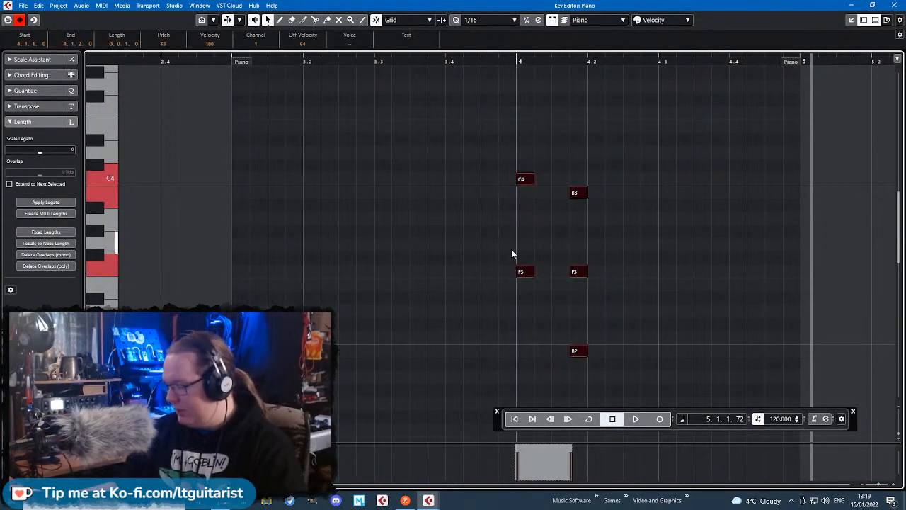
{"action": "key", "text": "Delete"}
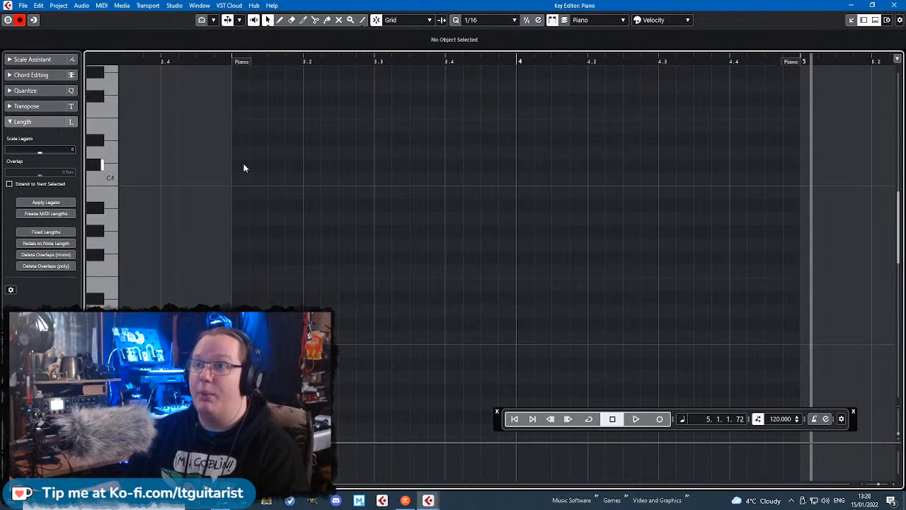
{"action": "left_click_drag", "start_coordinate": [237, 160], "coordinate": [512, 295]}
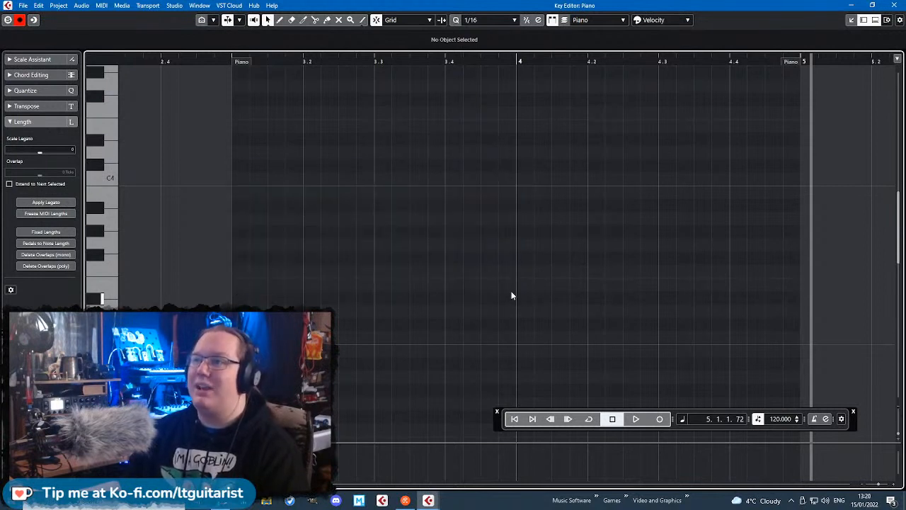
- Set the quantize value to 1/4 and add quarter notes across bar 3: C4 at 3.1, A3 at 3.2, G3 at 3.3 and C3 at 3.4
{"action": "left_click", "coordinate": [489, 21]}
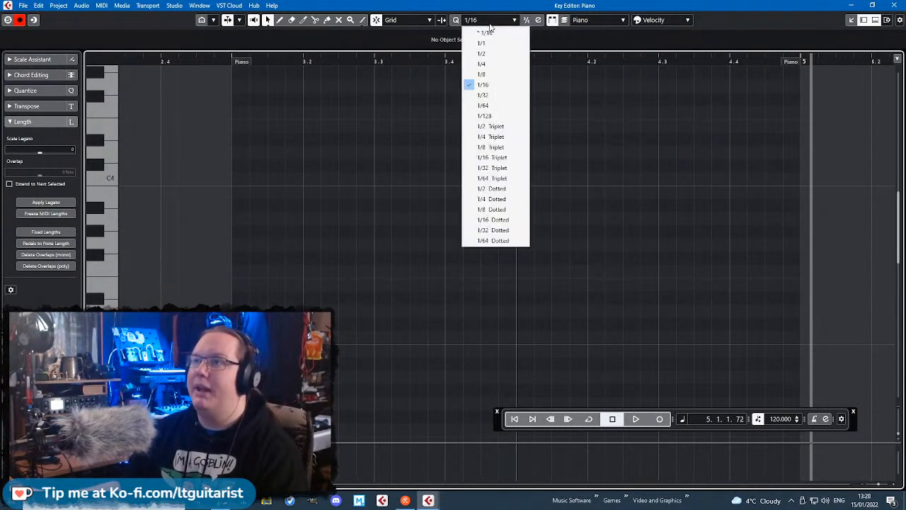
{"action": "left_click", "coordinate": [509, 65]}
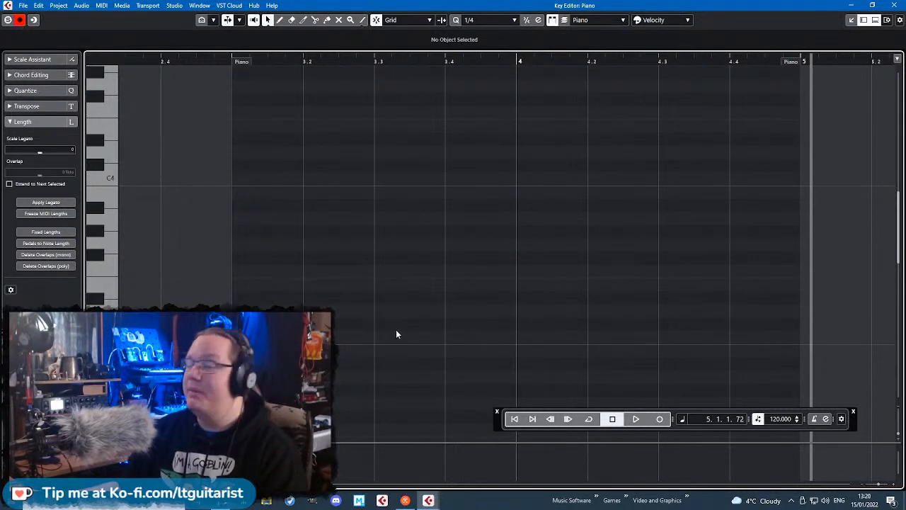
{"action": "left_click", "coordinate": [269, 179]}
{"action": "left_click", "coordinate": [387, 266]}
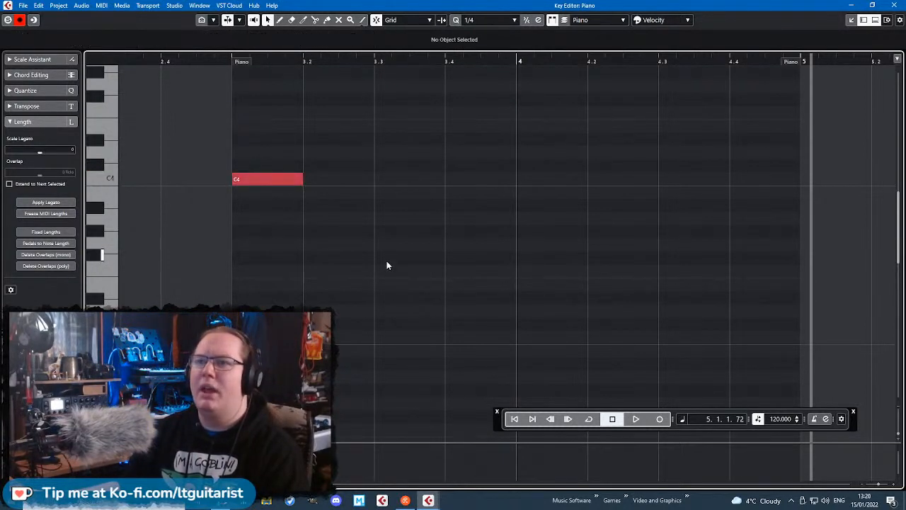
{"action": "left_click", "coordinate": [354, 218]}
{"action": "left_click", "coordinate": [342, 244]}
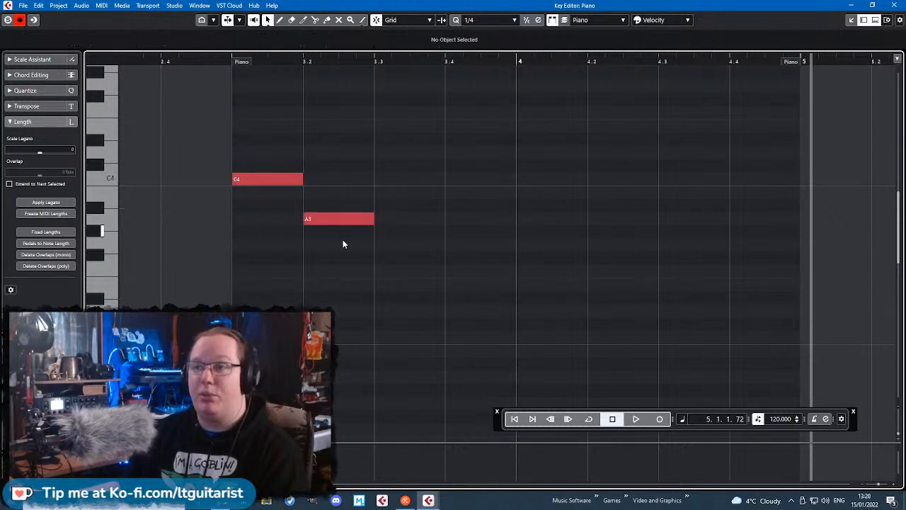
{"action": "left_click", "coordinate": [399, 248]}
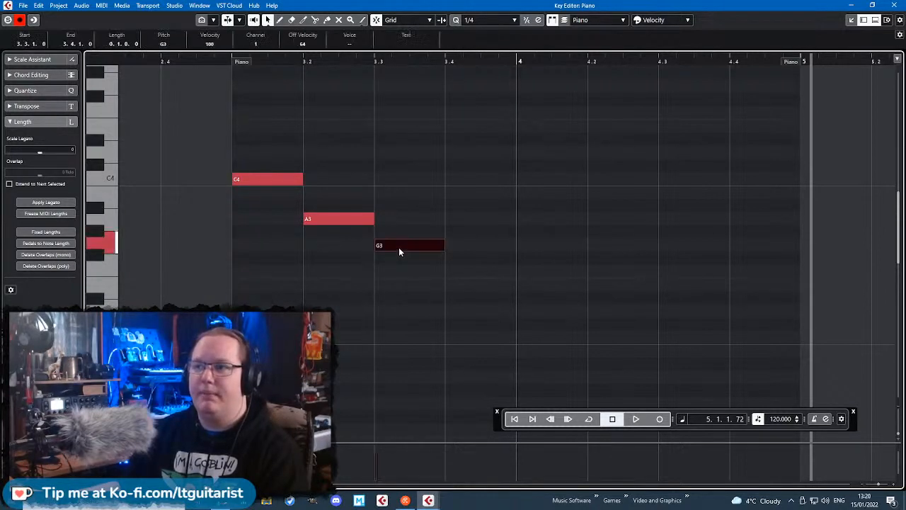
{"action": "double_click", "coordinate": [484, 338]}
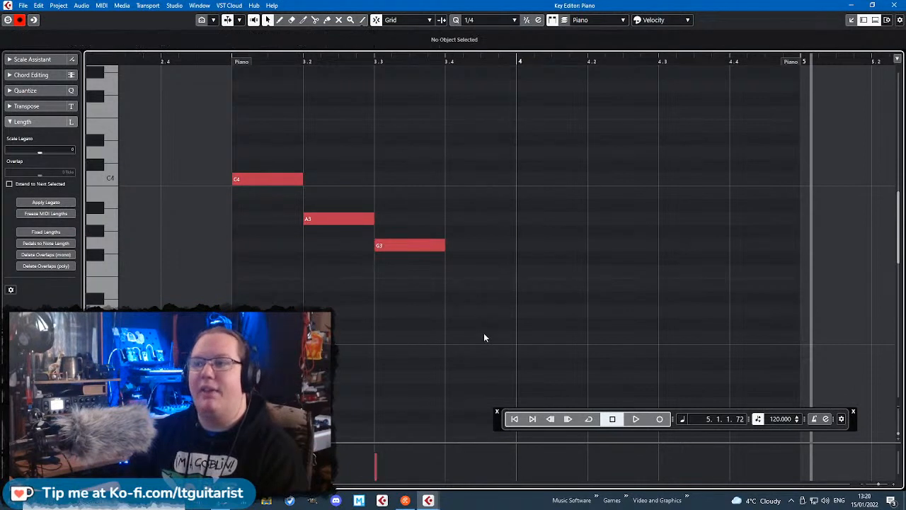
- Play the four-note phrase in bar 3 from 2.4.1, stopping just past 4.2
{"action": "left_click", "coordinate": [203, 61]}
{"action": "left_click", "coordinate": [162, 61]}
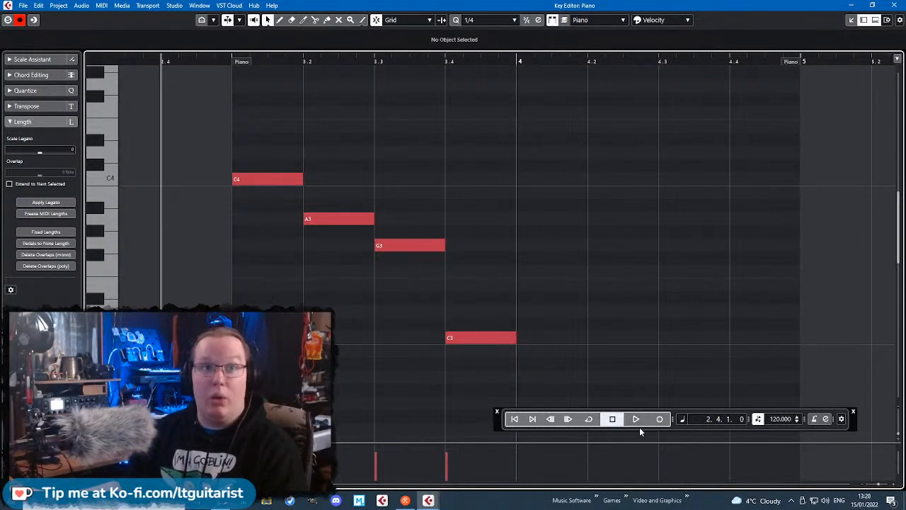
{"action": "key", "text": "space"}
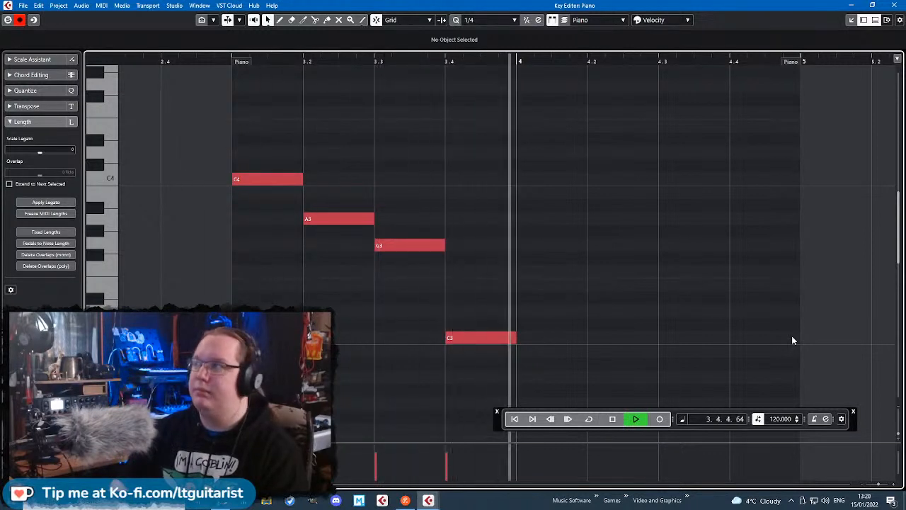
{"action": "key", "text": "space"}
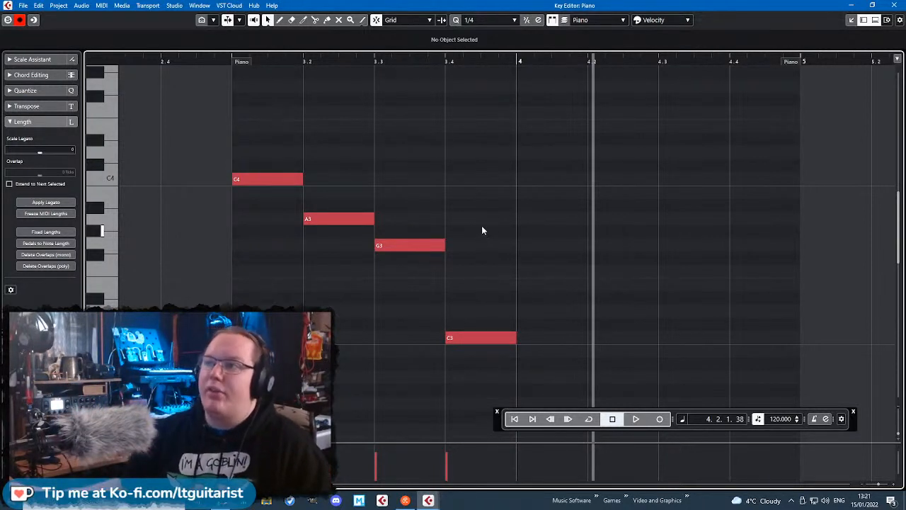
{"action": "left_click", "coordinate": [528, 179]}
{"action": "left_click", "coordinate": [613, 219]}
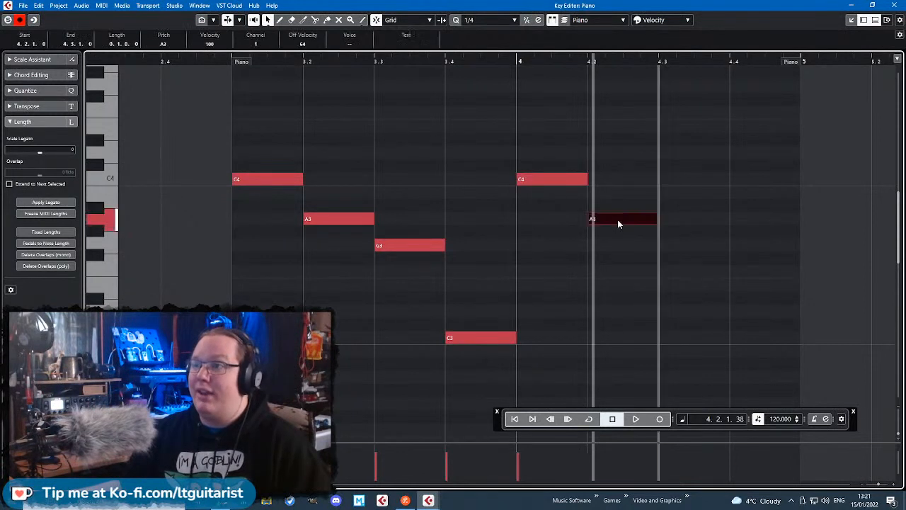
{"action": "left_click_drag", "start_coordinate": [697, 312], "coordinate": [498, 163]}
{"action": "key", "text": "Delete"}
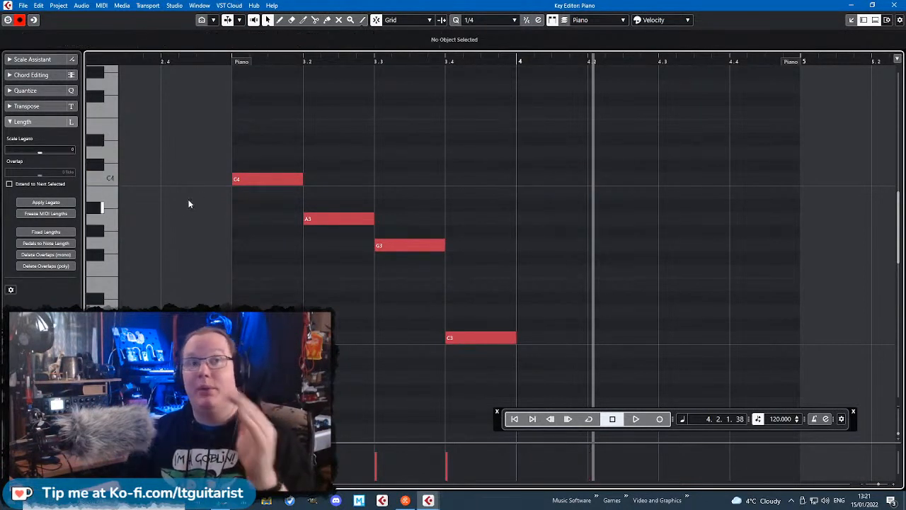
- Duplicate the four notes of bar 3 into bar 4 and clear the note selection
{"action": "left_click_drag", "start_coordinate": [200, 136], "coordinate": [491, 398]}
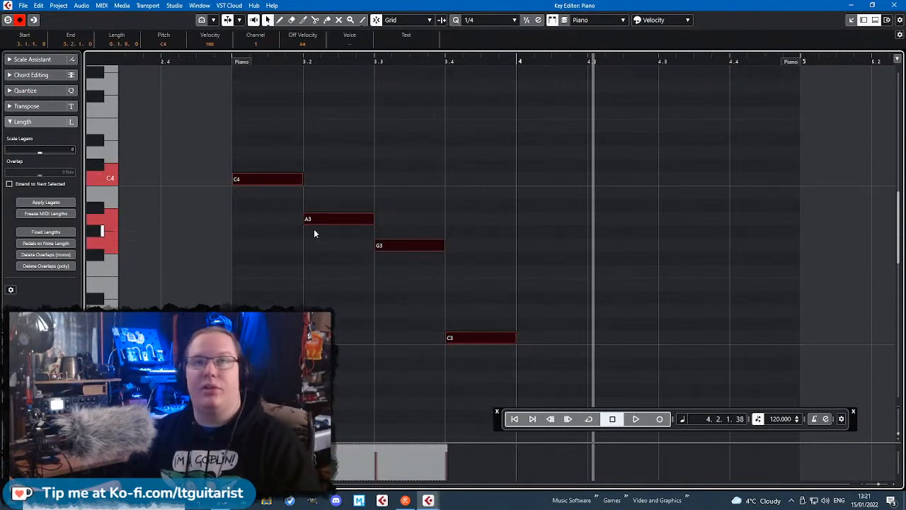
{"action": "key", "text": "alt+d"}
{"action": "left_click", "coordinate": [249, 119]}
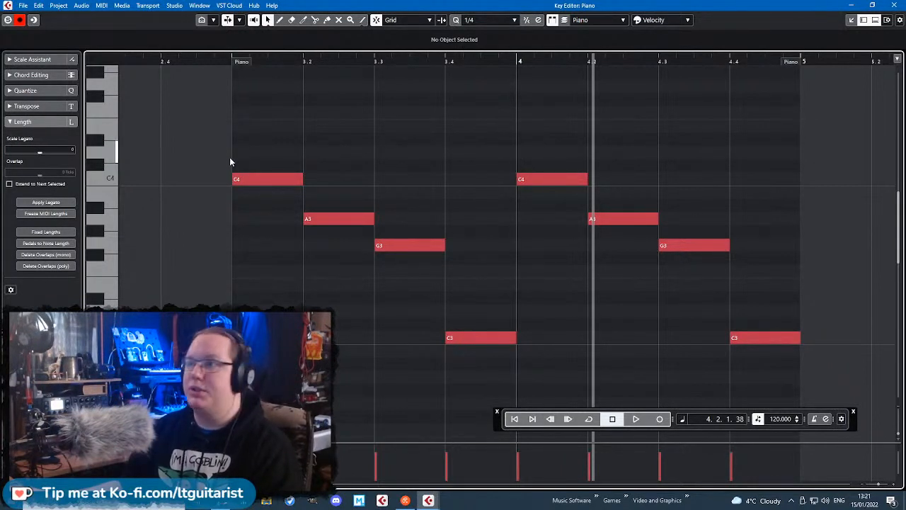
- Play both bars of the duplicated phrase from 2.4.1, stopping near the end of bar 4
{"action": "left_click", "coordinate": [213, 62]}
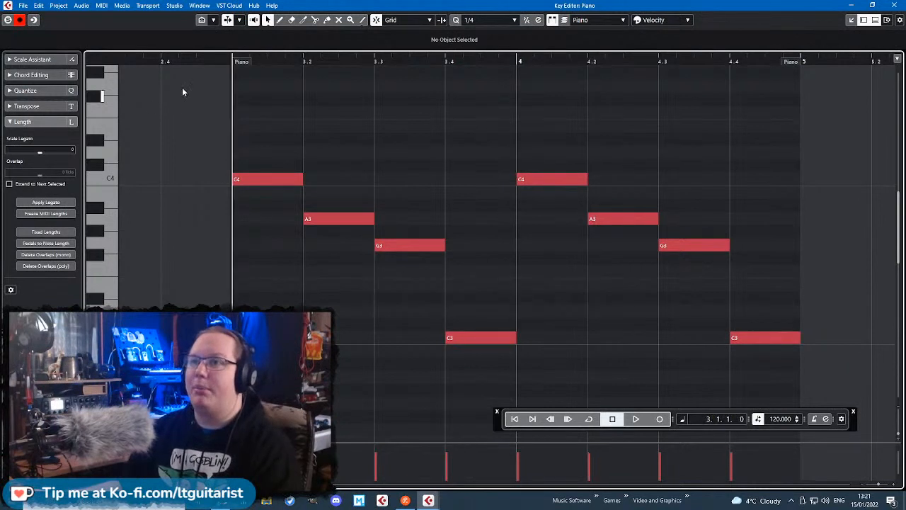
{"action": "left_click", "coordinate": [152, 62]}
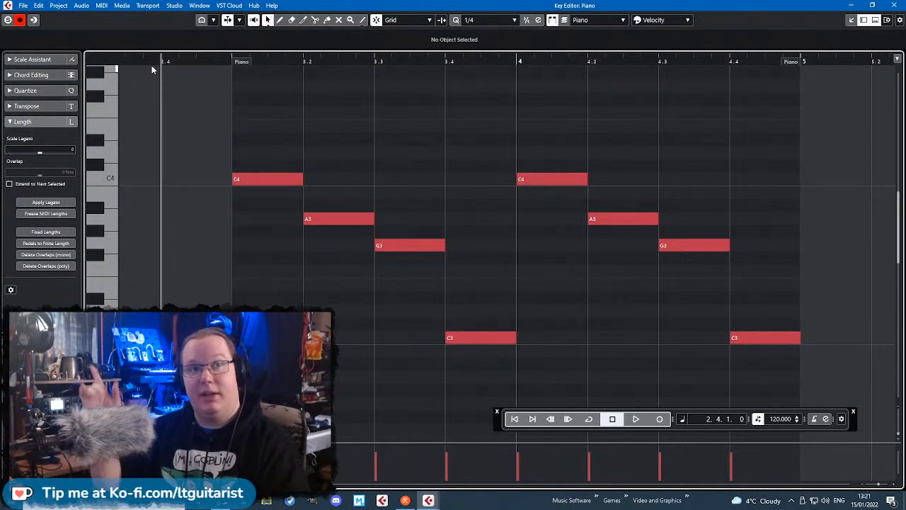
{"action": "key", "text": "space"}
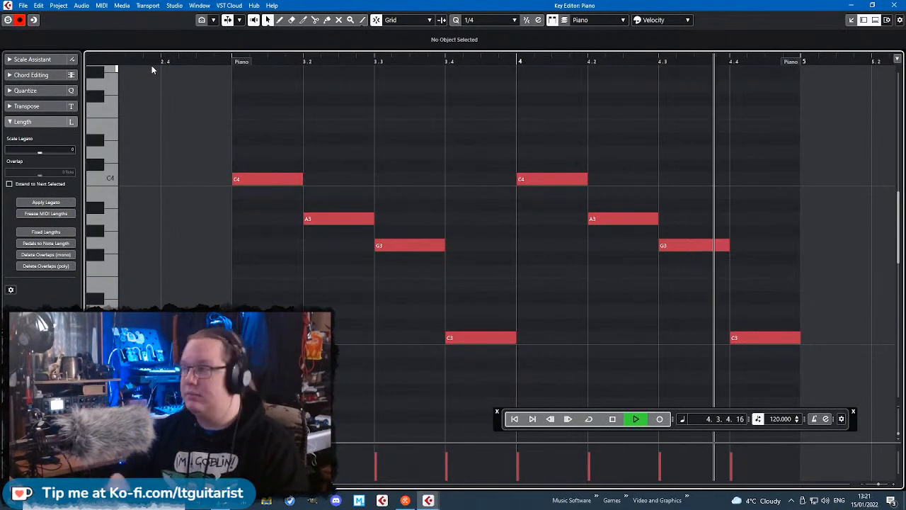
{"action": "key", "text": "space"}
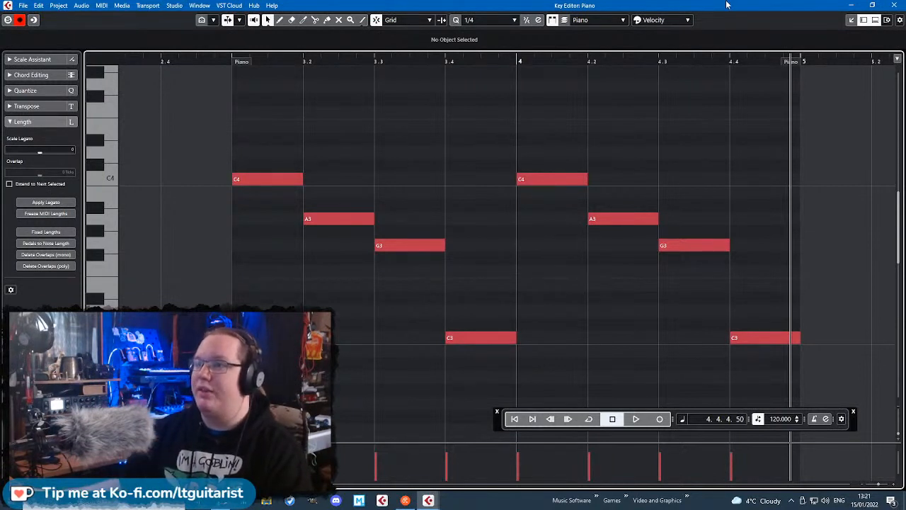
- Raise the final C3 note at 4.4 to E3 and clear the selection
{"action": "left_click", "coordinate": [763, 339]}
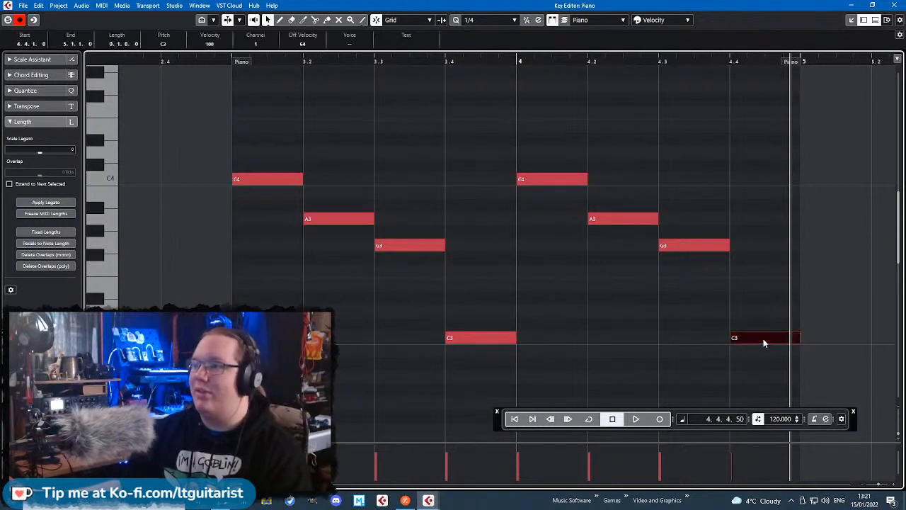
{"action": "left_click_drag", "start_coordinate": [761, 337], "coordinate": [762, 289]}
{"action": "left_click", "coordinate": [743, 256]}
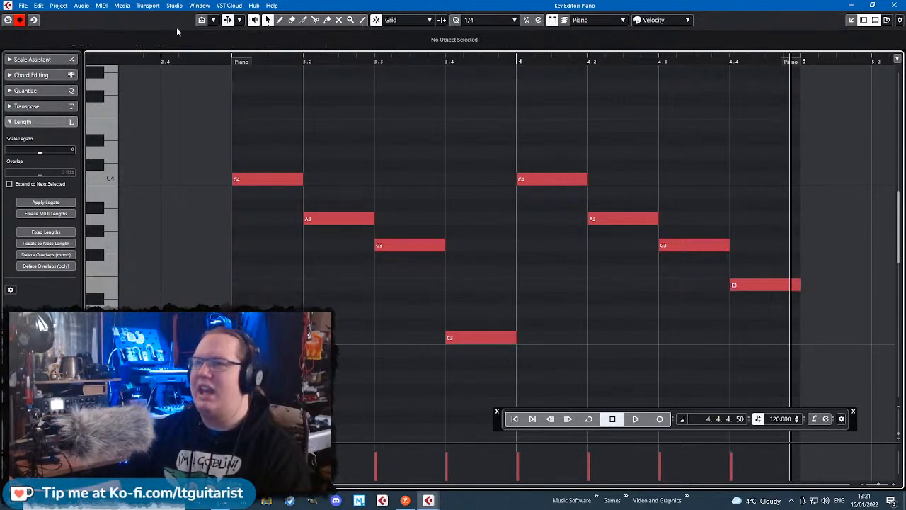
- Play the phrase with its changed last note from before bar 3, stopping just past bar 5
{"action": "left_click_drag", "start_coordinate": [185, 63], "coordinate": [135, 65]}
{"action": "key", "text": "space"}
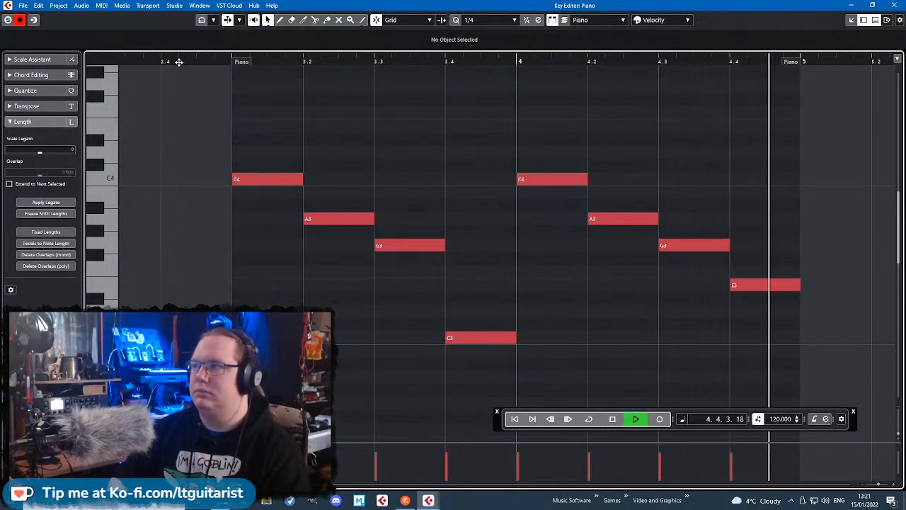
{"action": "key", "text": "space"}
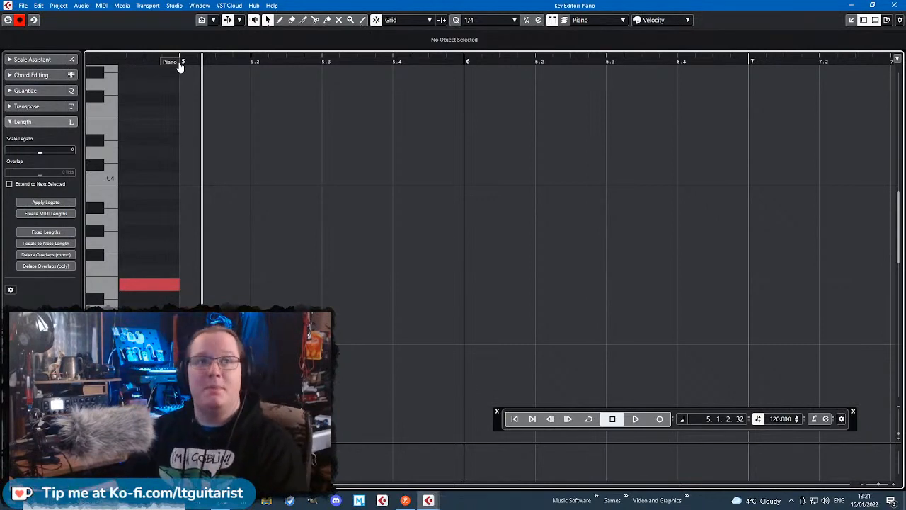
- Close the separate Key Editor window, bring bars 3 and 4 into view in the project and lower editor, and select the Piano event
{"action": "left_click_drag", "start_coordinate": [251, 143], "coordinate": [409, 139]}
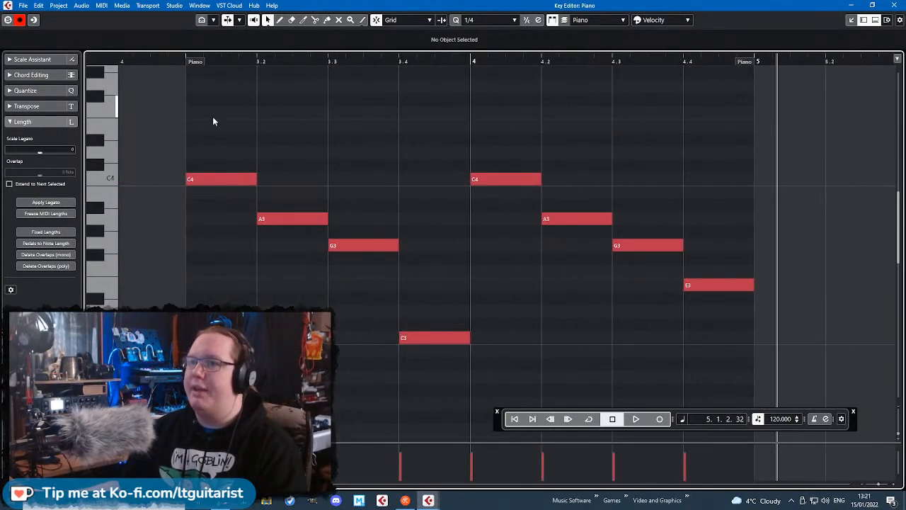
{"action": "left_click", "coordinate": [900, 4]}
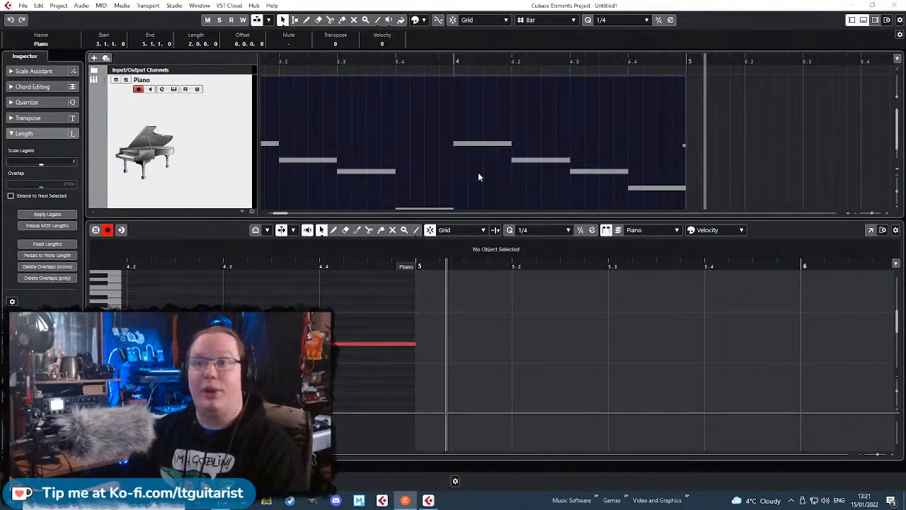
{"action": "left_click", "coordinate": [840, 146]}
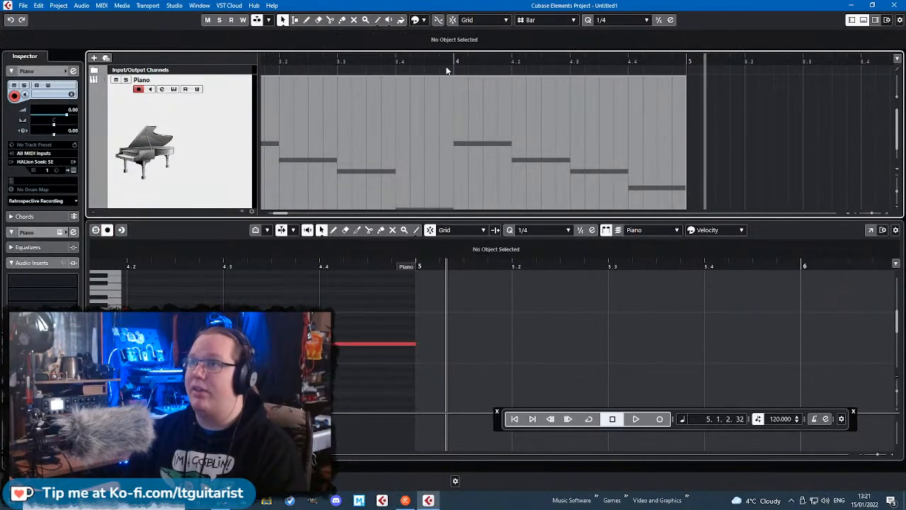
{"action": "left_click_drag", "start_coordinate": [447, 67], "coordinate": [294, 73]}
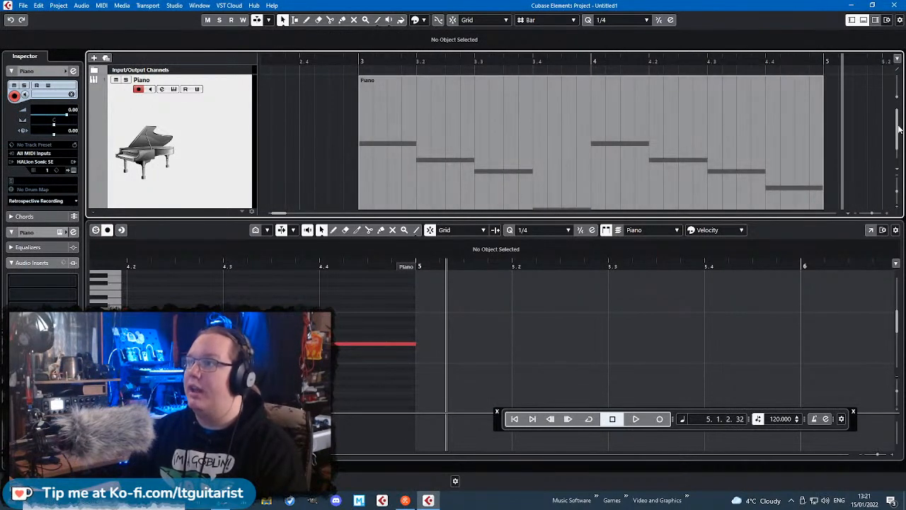
{"action": "scroll", "coordinate": [898, 132], "scroll_direction": "down", "scroll_amount": 1}
{"action": "left_click_drag", "start_coordinate": [112, 454], "coordinate": [103, 453]}
{"action": "left_click", "coordinate": [345, 117]}
{"action": "left_click", "coordinate": [698, 132]}
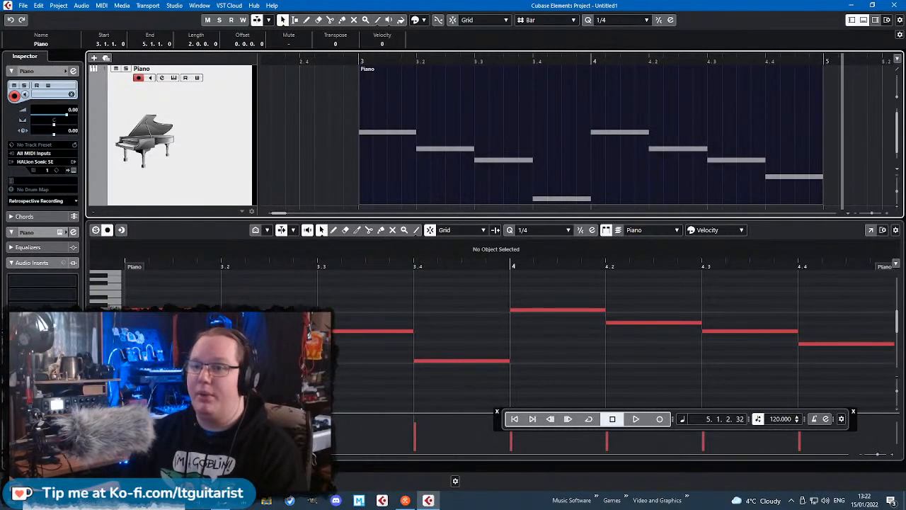
- Reopen the Piano event in the lower editor and examine its window layout and toolbar display options
{"action": "left_click", "coordinate": [93, 481]}
{"action": "left_click", "coordinate": [442, 300]}
{"action": "double_click", "coordinate": [599, 150]}
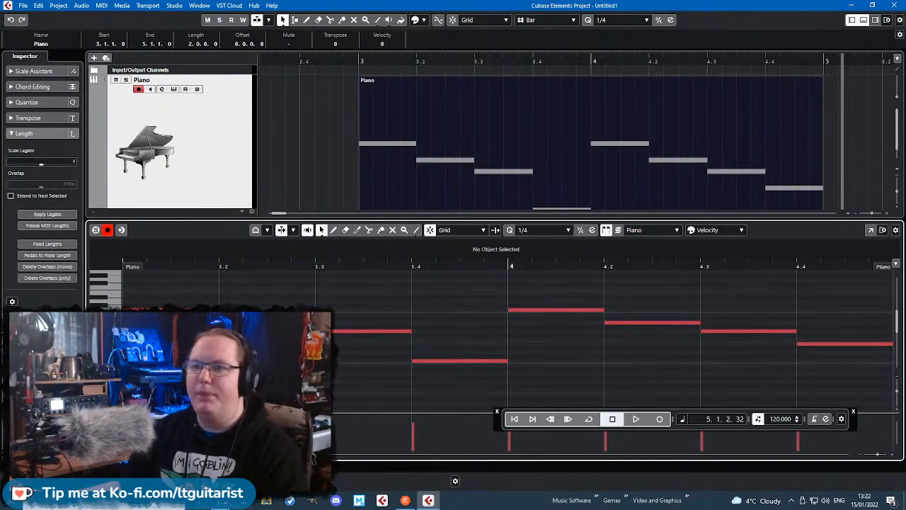
{"action": "right_click", "coordinate": [305, 464]}
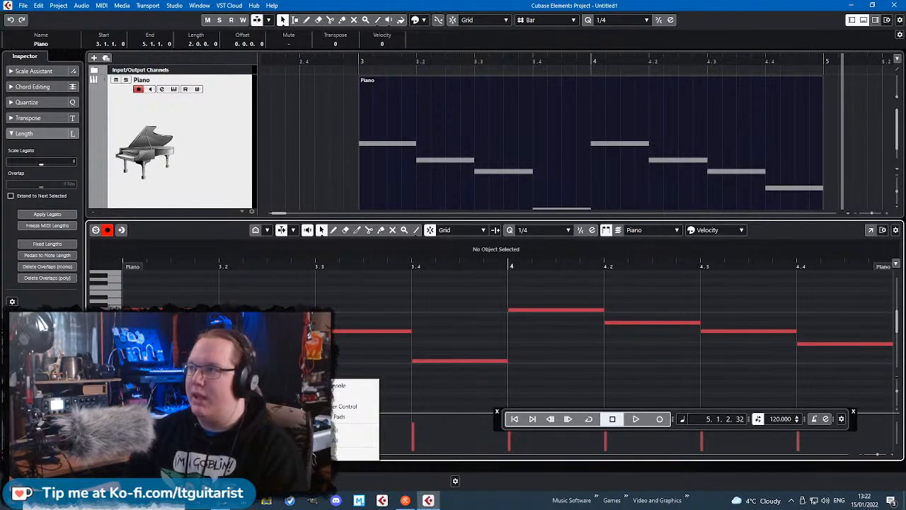
{"action": "left_click", "coordinate": [880, 236]}
{"action": "left_click", "coordinate": [883, 231]}
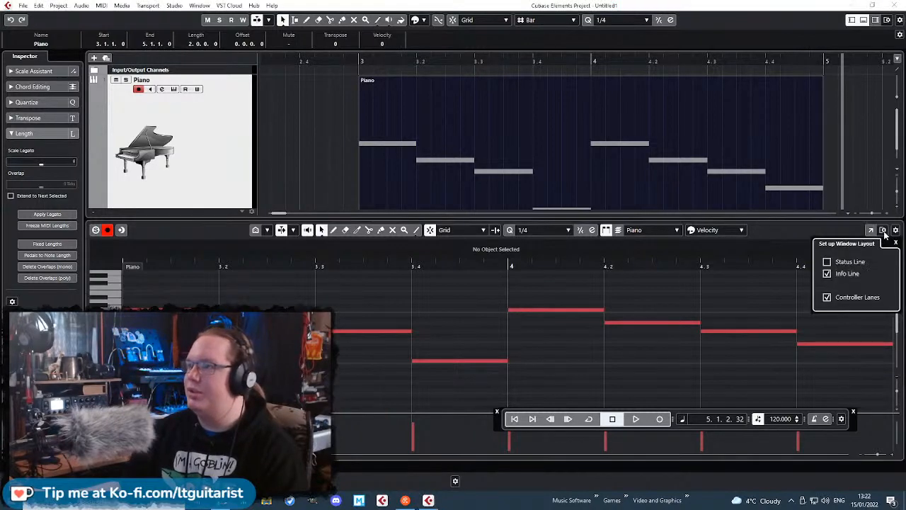
{"action": "left_click", "coordinate": [882, 232]}
{"action": "left_click", "coordinate": [896, 230]}
{"action": "left_click", "coordinate": [895, 230]}
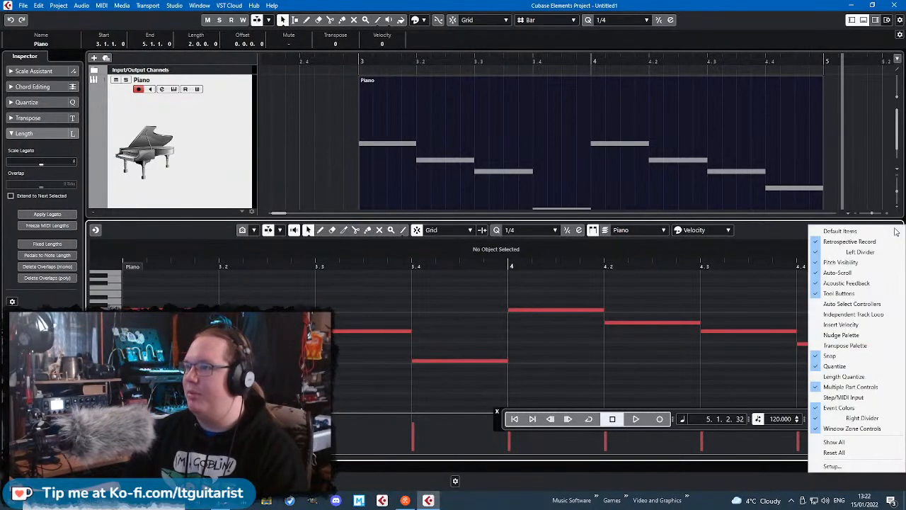
{"action": "left_click", "coordinate": [896, 231]}
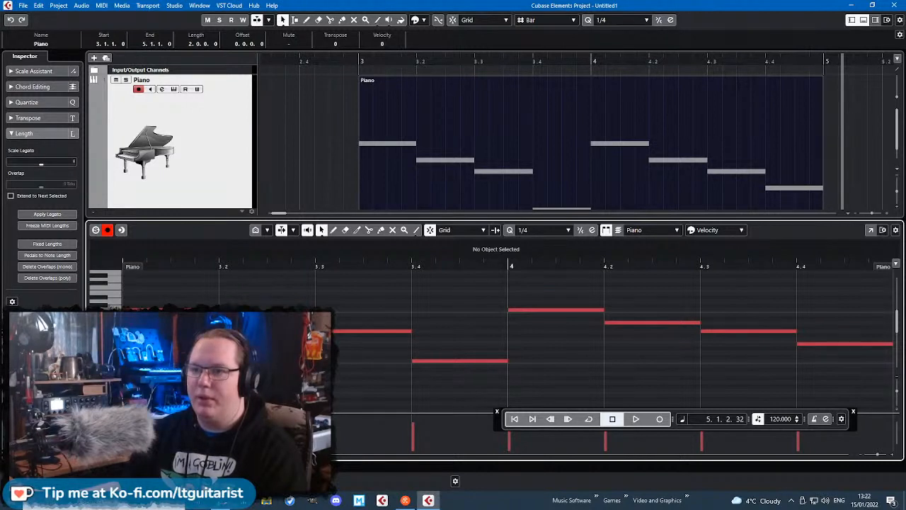
- Close the lower Key Editor and clear the selection of the Piano event
{"action": "left_click", "coordinate": [93, 465]}
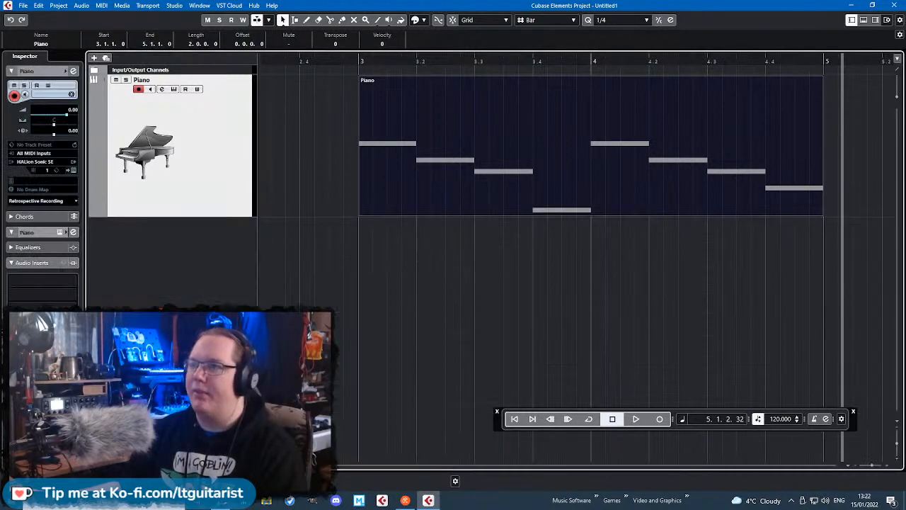
{"action": "left_click", "coordinate": [297, 382]}
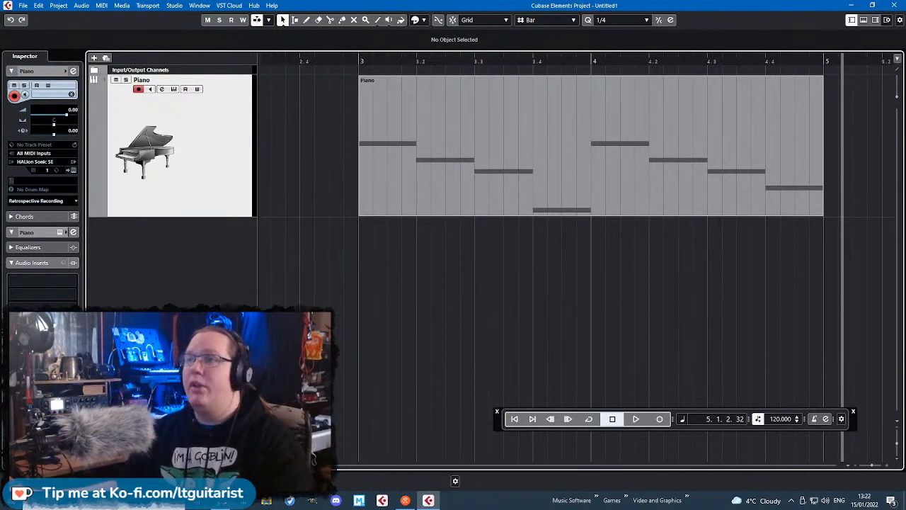
{"action": "scroll", "coordinate": [359, 321], "scroll_direction": "down", "scroll_amount": 2}
{"action": "scroll", "coordinate": [359, 321], "scroll_direction": "down", "scroll_amount": 1}
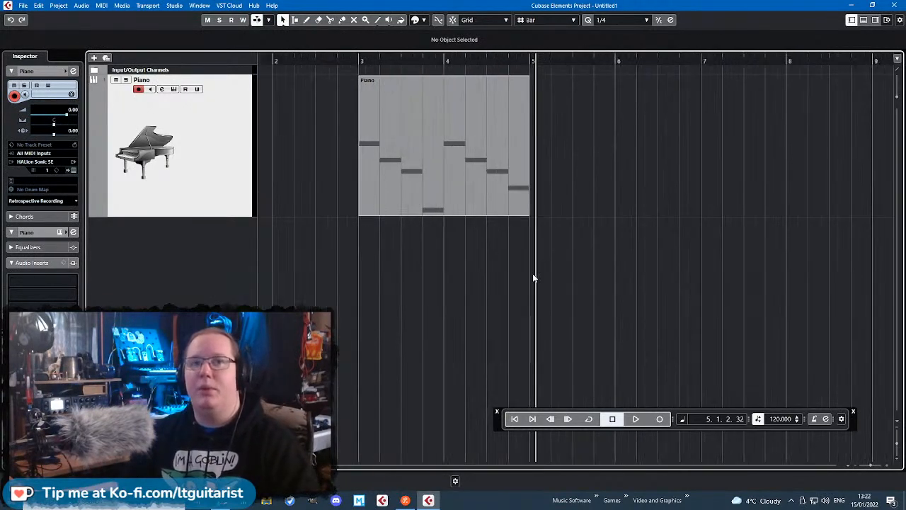
- Duplicate the two-bar Piano event three times in succession, filling bars 3 to 10, and clear the selection
{"action": "left_click_drag", "start_coordinate": [659, 278], "coordinate": [379, 256]}
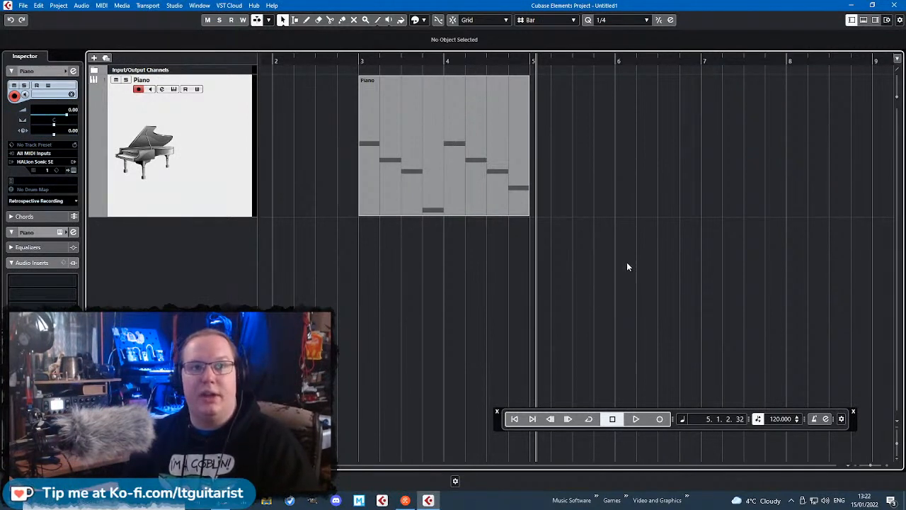
{"action": "left_click", "coordinate": [388, 202]}
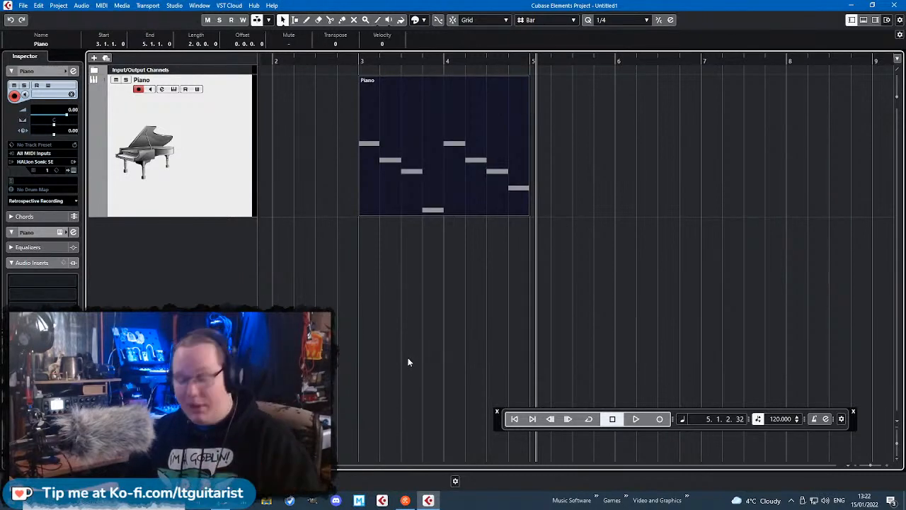
{"action": "key", "text": "ctrl+d"}
{"action": "key", "text": "ctrl+d"}
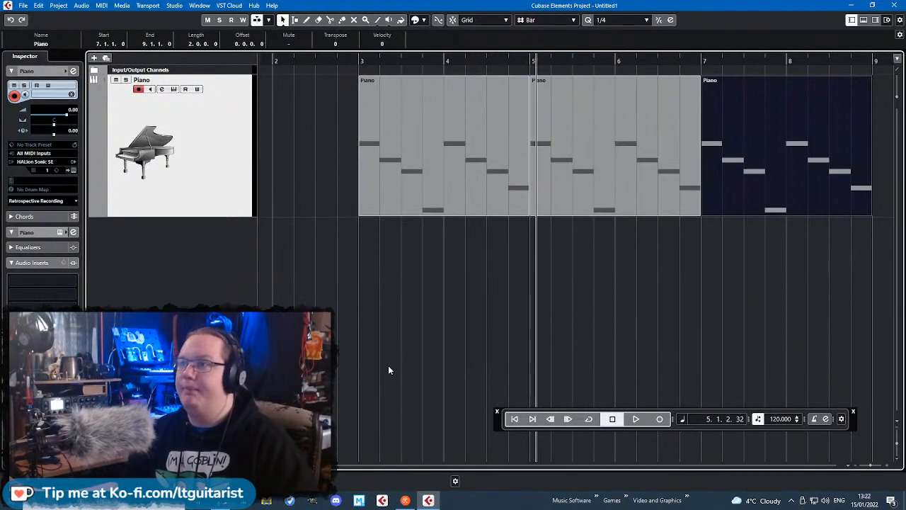
{"action": "key", "text": "ctrl+d"}
{"action": "scroll", "coordinate": [388, 365], "scroll_direction": "down", "scroll_amount": 1}
{"action": "left_click_drag", "start_coordinate": [344, 347], "coordinate": [425, 329]}
{"action": "scroll", "coordinate": [496, 276], "scroll_direction": "left", "scroll_amount": 3}
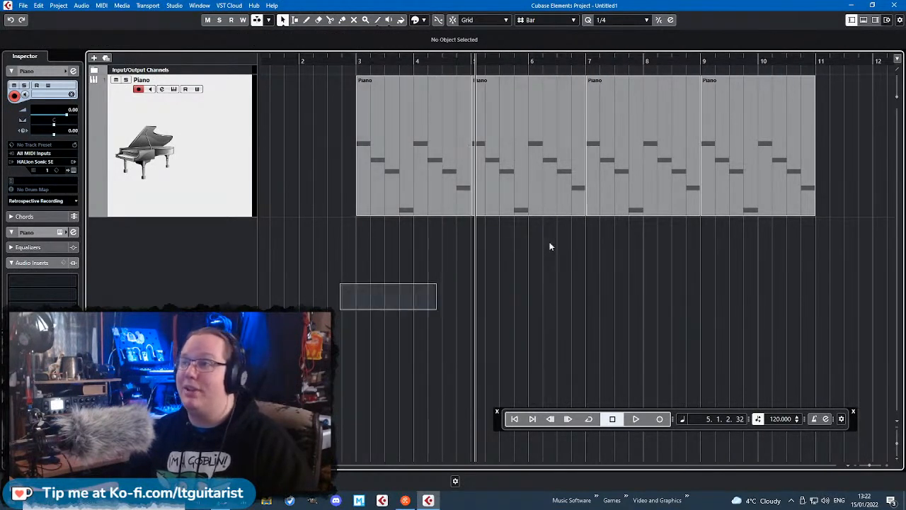
- Play the repeated Piano events from just before bar 3, stopping near the end of bar 6
{"action": "left_click_drag", "start_coordinate": [551, 247], "coordinate": [629, 286]}
{"action": "left_click", "coordinate": [314, 63]}
{"action": "key", "text": "space"}
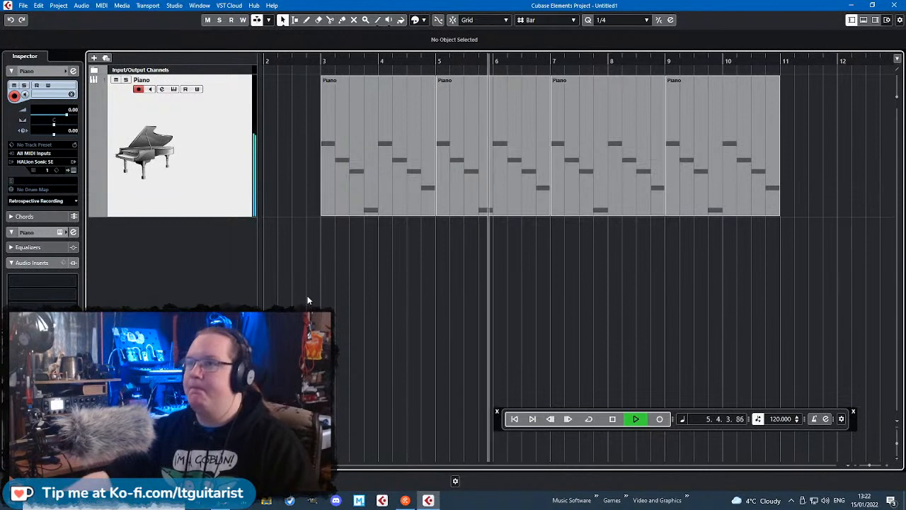
{"action": "key", "text": "space"}
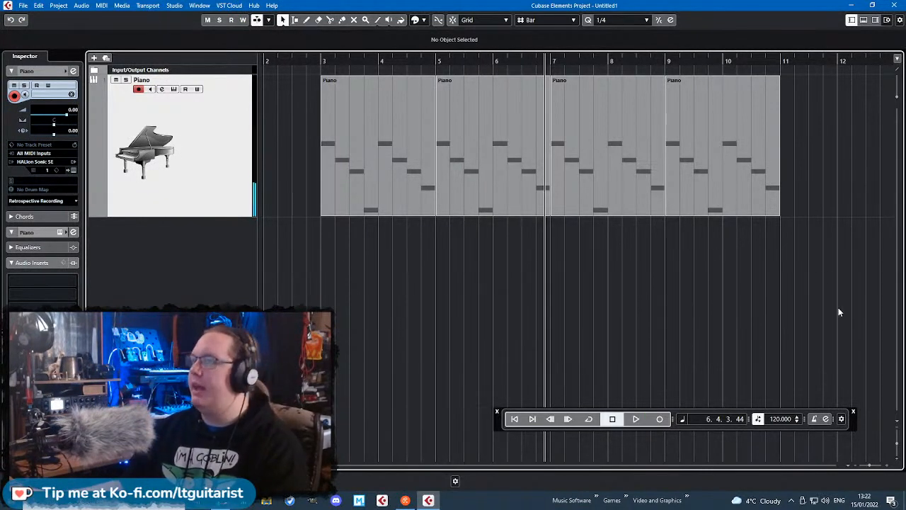
- Delete the three copied Piano events from bar 5 onward
{"action": "left_click_drag", "start_coordinate": [825, 285], "coordinate": [493, 164]}
{"action": "key", "text": "Delete"}
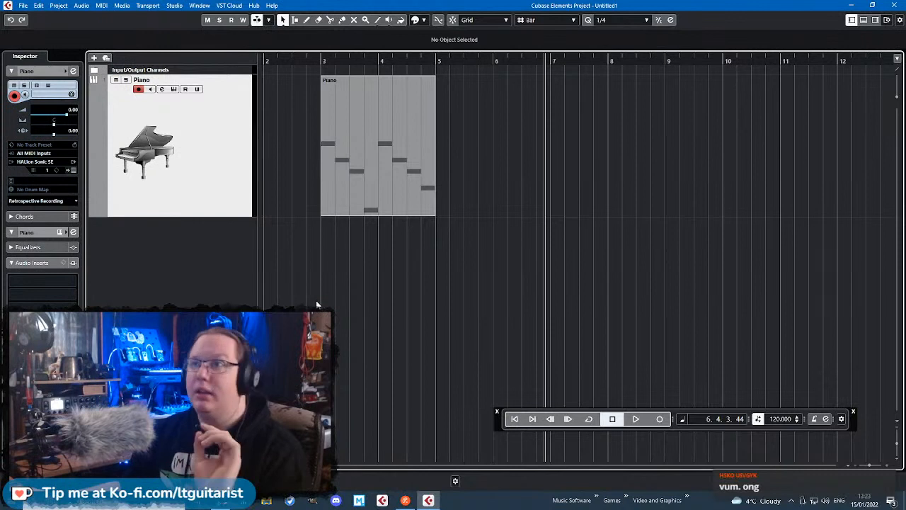
{"action": "left_click_drag", "start_coordinate": [273, 156], "coordinate": [378, 160]}
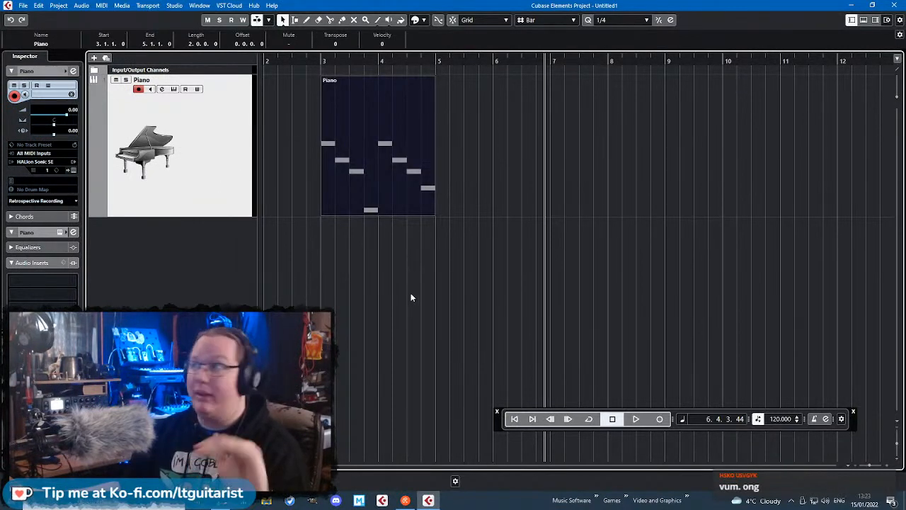
{"action": "left_click", "coordinate": [422, 314]}
{"action": "key", "text": "alt+Tab"}
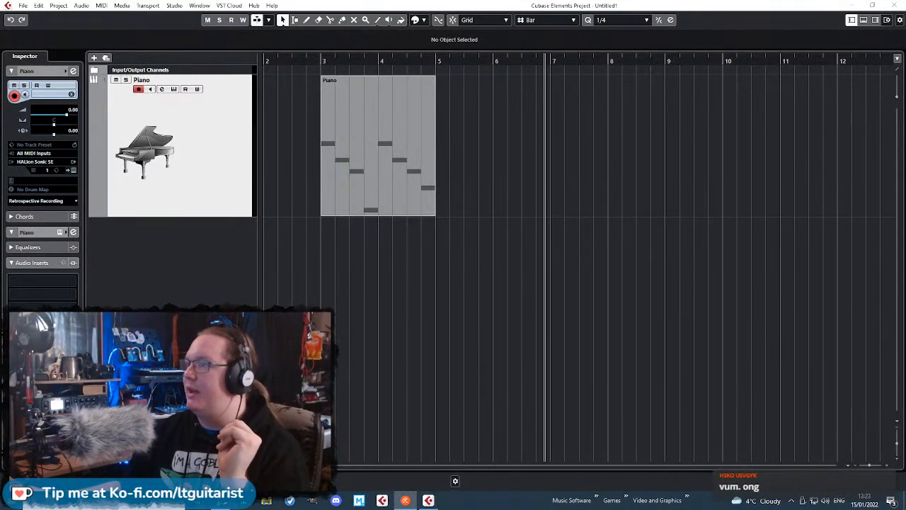
{"action": "key", "text": "alt+Tab"}
- Reduce the Piano track's height, duplicate the whole track with its event, and select the duplicate track
{"action": "scroll", "coordinate": [540, 353], "scroll_direction": "left", "scroll_amount": 2}
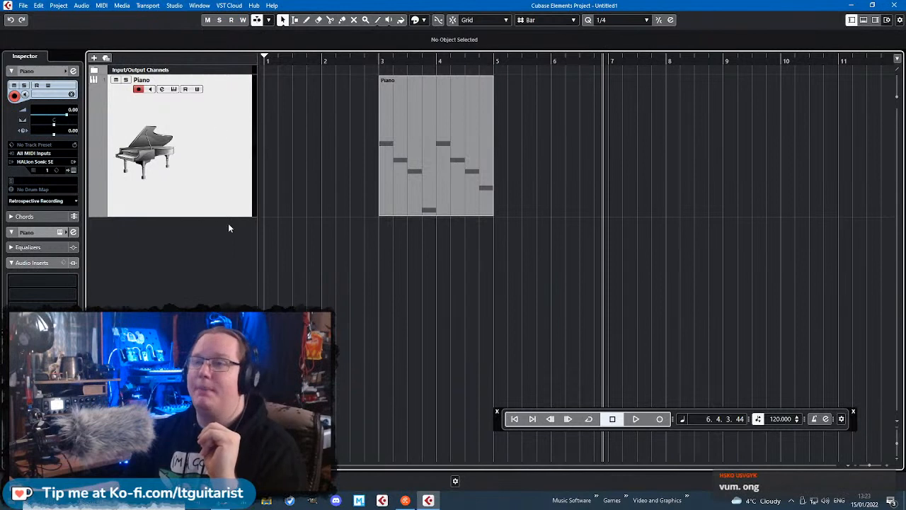
{"action": "left_click_drag", "start_coordinate": [233, 212], "coordinate": [232, 162]}
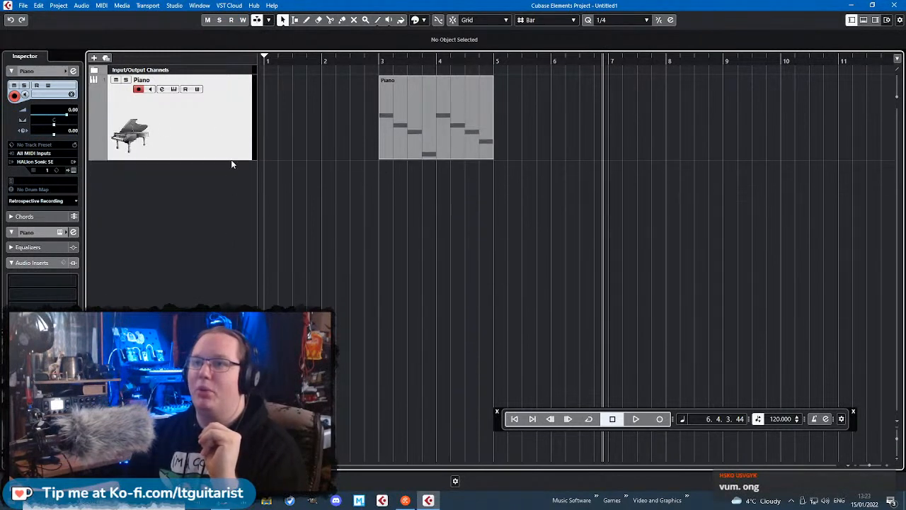
{"action": "right_click", "coordinate": [222, 110]}
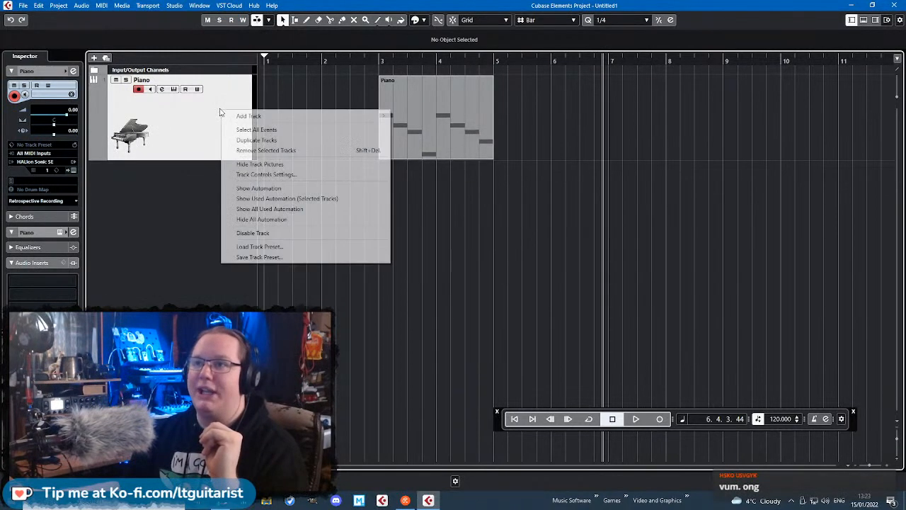
{"action": "left_click", "coordinate": [276, 141]}
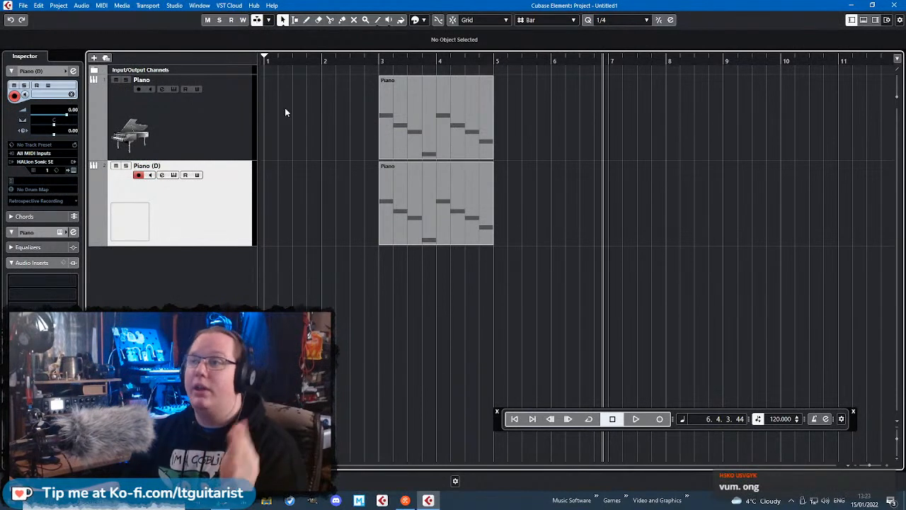
{"action": "left_click", "coordinate": [205, 122]}
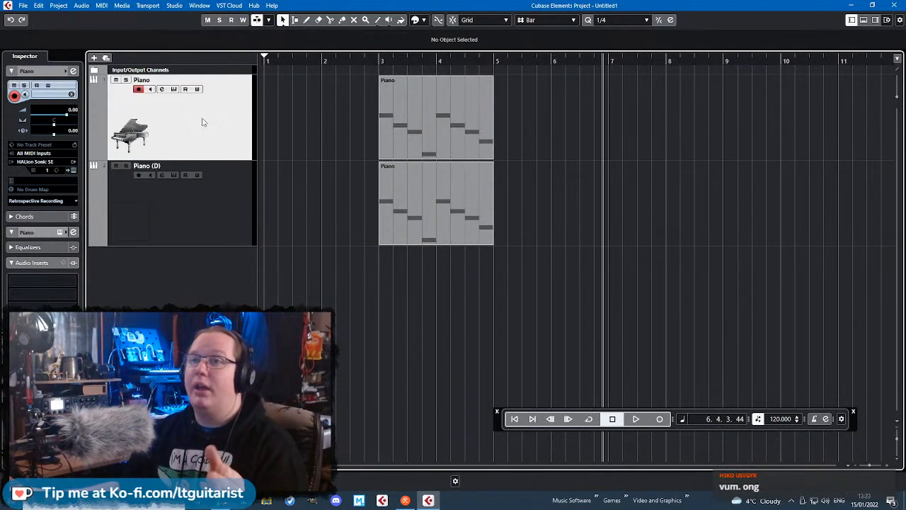
{"action": "left_click", "coordinate": [194, 229]}
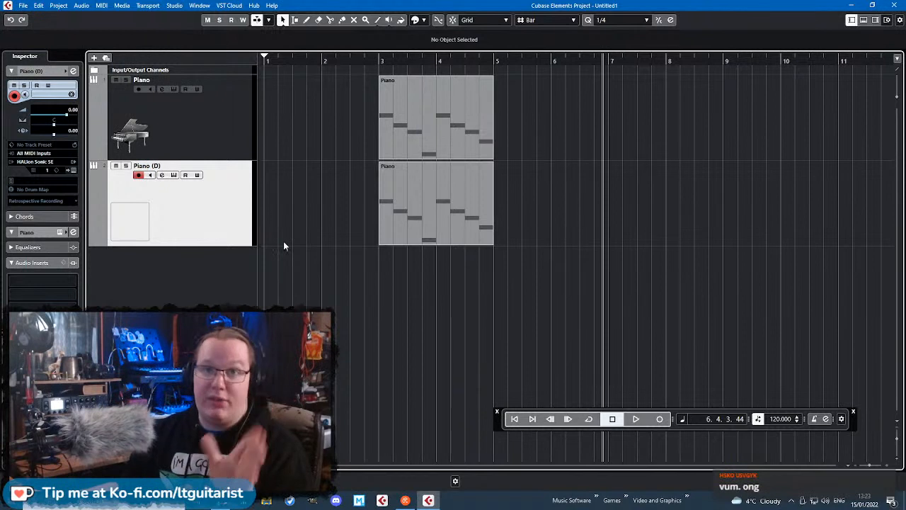
- Play the events on both tracks together from bar 2, stopping at the start of bar 5, and clear the selection
{"action": "left_click_drag", "start_coordinate": [332, 101], "coordinate": [433, 116]}
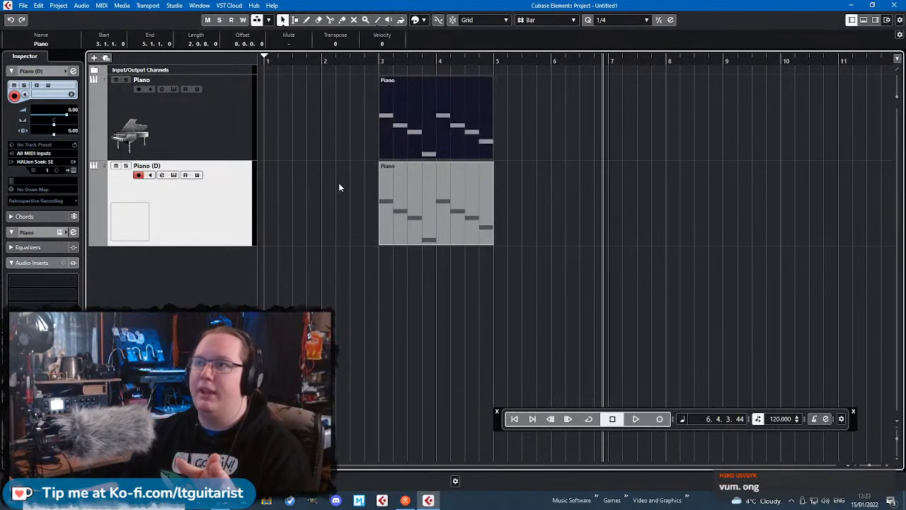
{"action": "left_click_drag", "start_coordinate": [339, 185], "coordinate": [530, 217]}
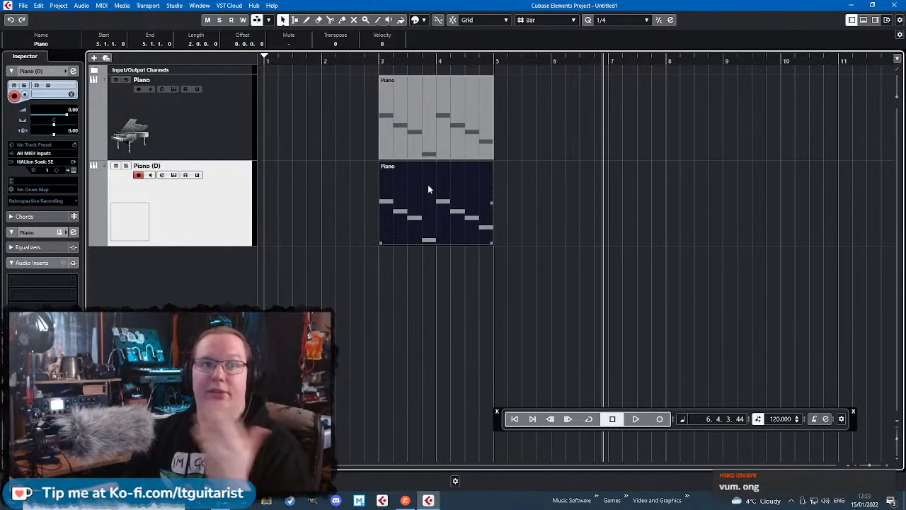
{"action": "left_click", "coordinate": [344, 62]}
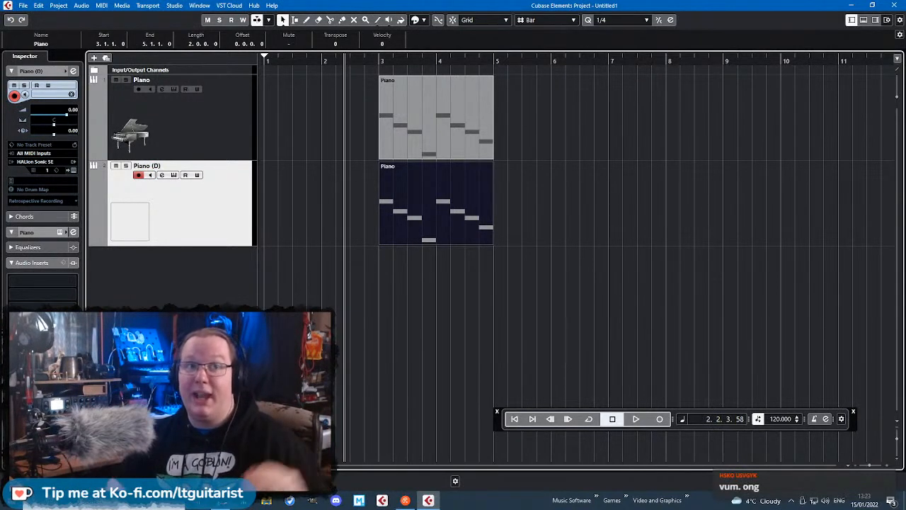
{"action": "key", "text": "space"}
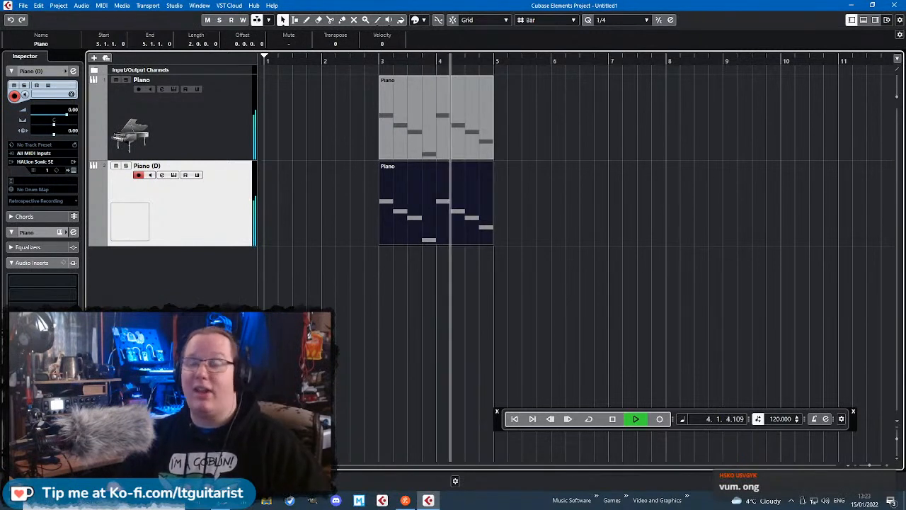
{"action": "key", "text": "space"}
{"action": "left_click", "coordinate": [349, 281]}
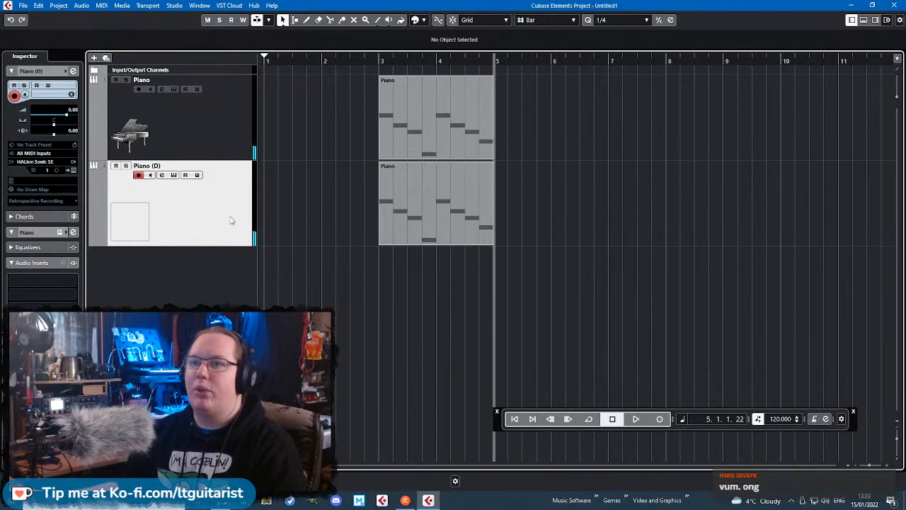
- Open the Piano (D) track's HALion Sonic SE instrument and show its preset browser
{"action": "left_click", "coordinate": [69, 171]}
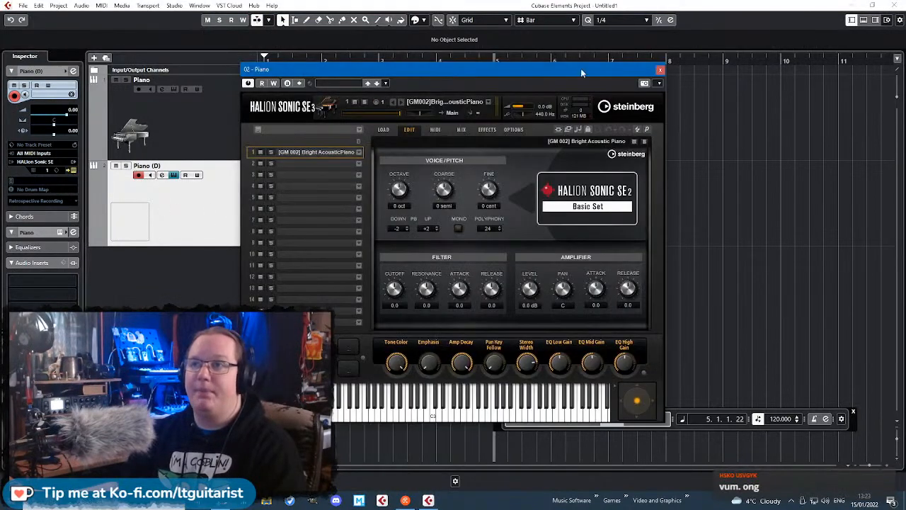
{"action": "left_click_drag", "start_coordinate": [474, 68], "coordinate": [628, 45]}
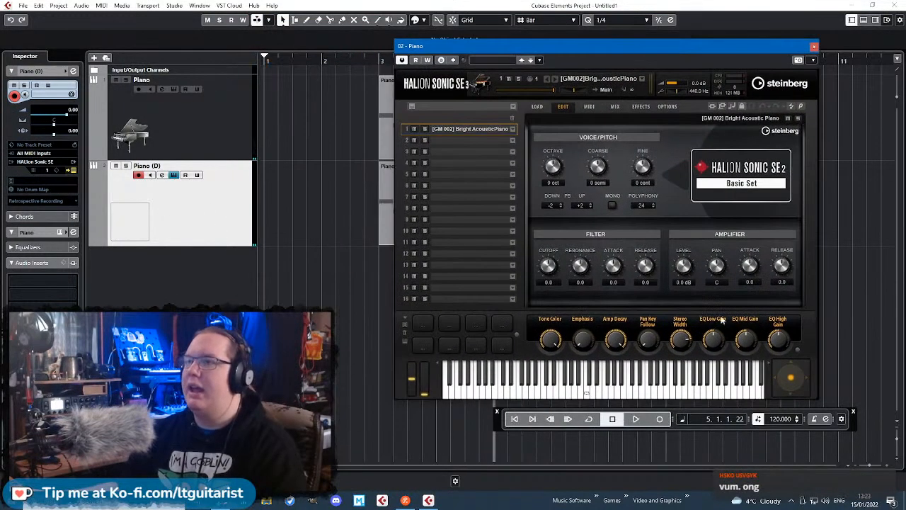
{"action": "left_click", "coordinate": [539, 108]}
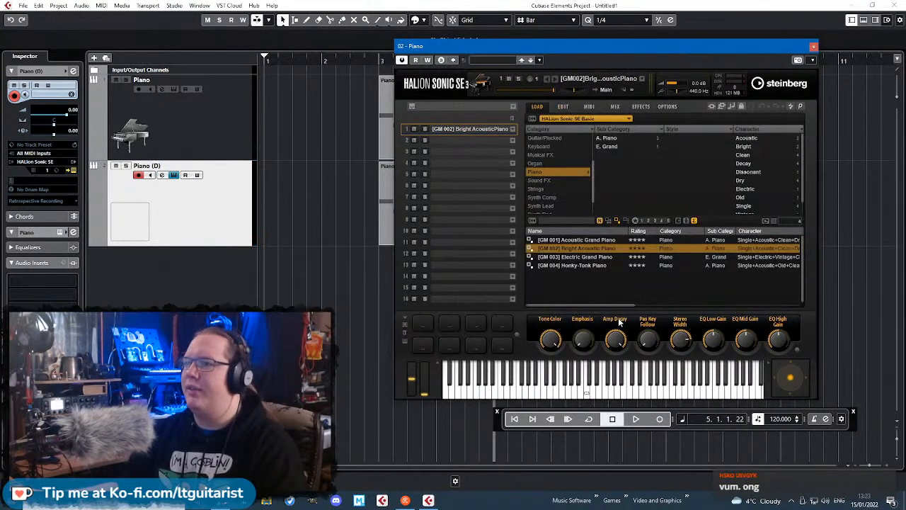
- Replace the Piano (D) track's sound with the [GM 036] Fretless Bass preset from the Bass category, and close the instrument window
{"action": "left_click", "coordinate": [556, 174]}
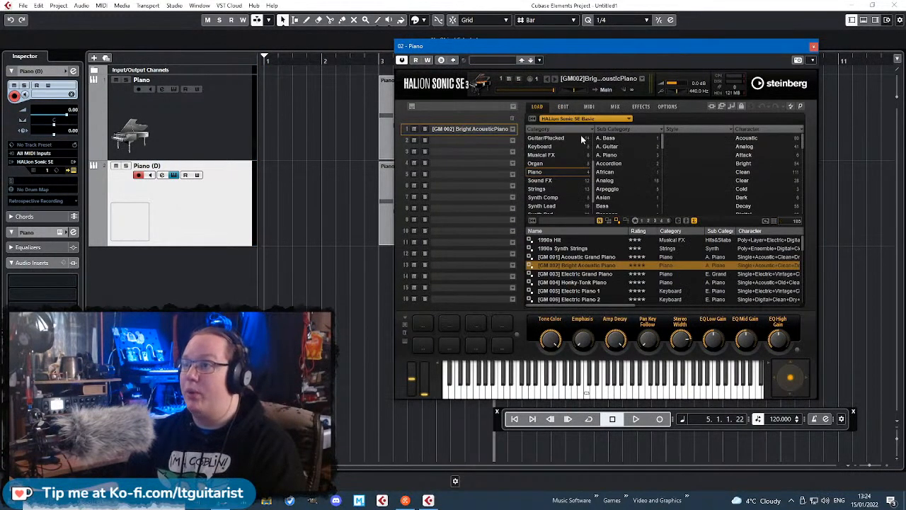
{"action": "scroll", "coordinate": [594, 184], "scroll_direction": "up", "scroll_amount": 2}
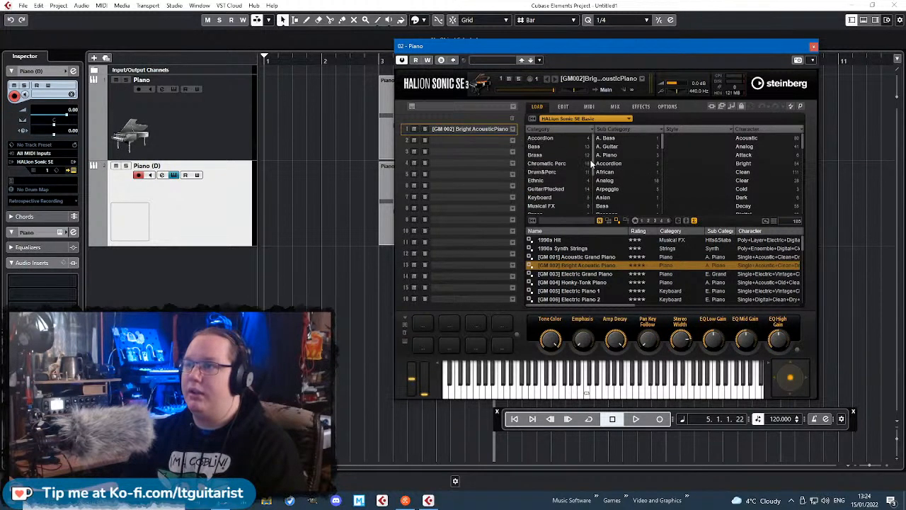
{"action": "left_click", "coordinate": [546, 146]}
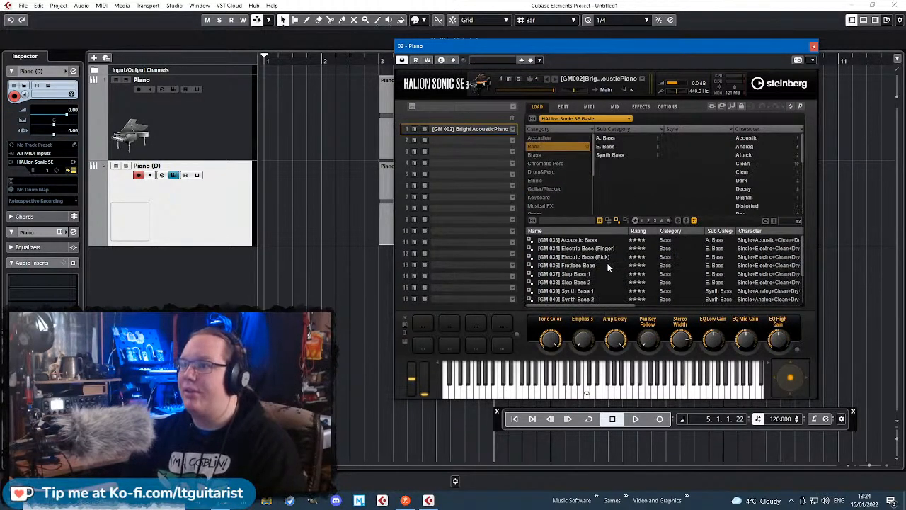
{"action": "scroll", "coordinate": [582, 260], "scroll_direction": "down", "scroll_amount": 3}
{"action": "scroll", "coordinate": [578, 282], "scroll_direction": "up", "scroll_amount": 3}
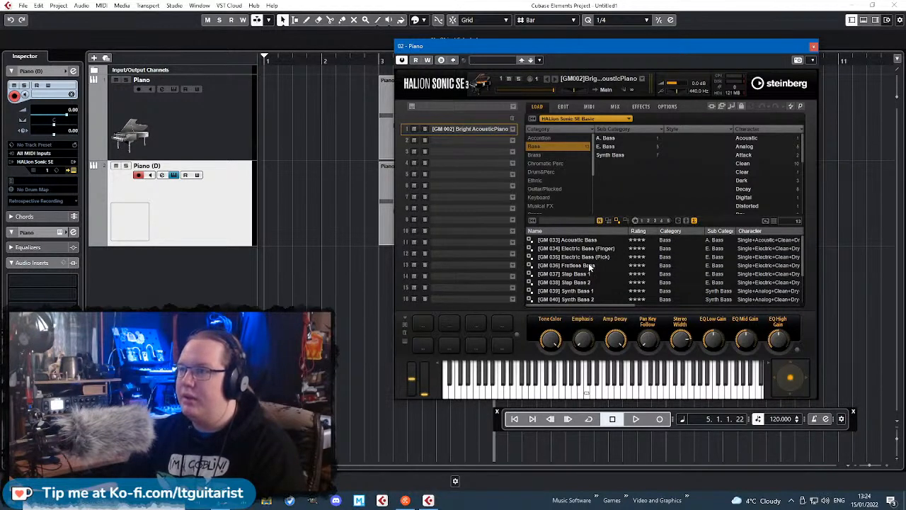
{"action": "double_click", "coordinate": [589, 265]}
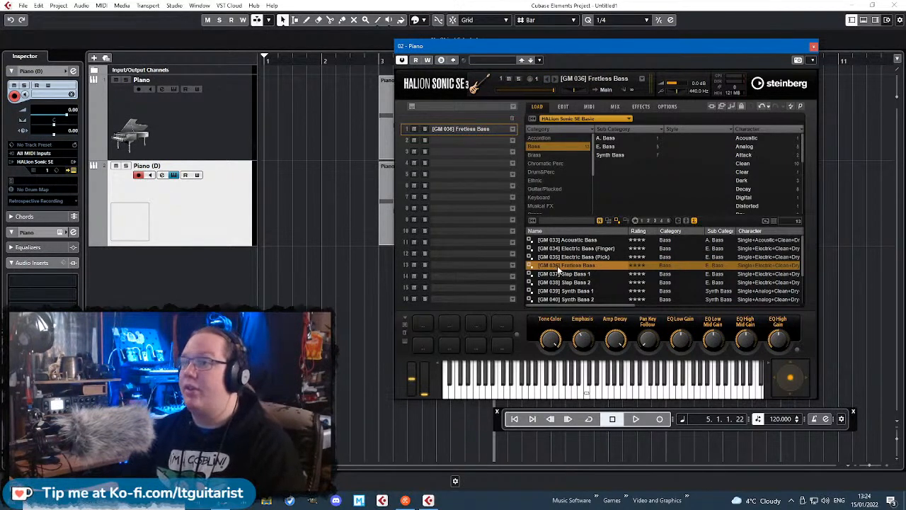
{"action": "left_click", "coordinate": [814, 46]}
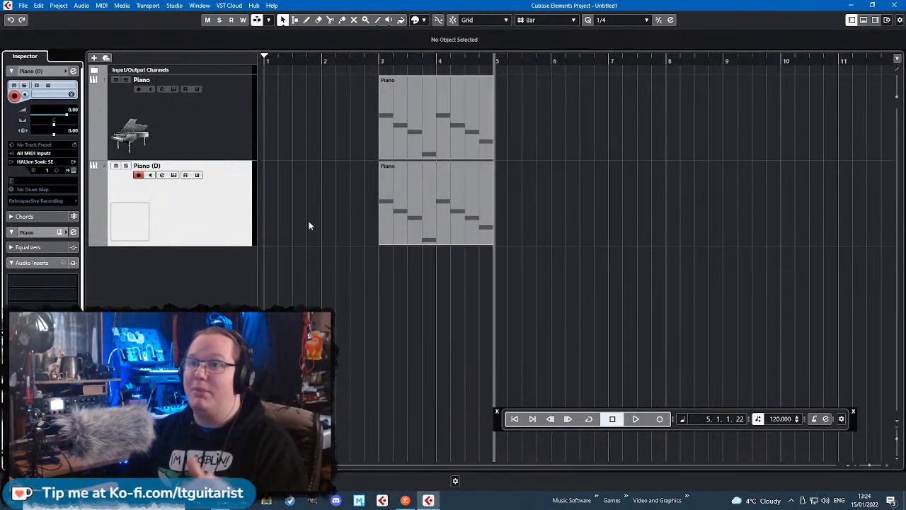
- Rename the Piano (D) track as Bass
{"action": "double_click", "coordinate": [172, 168]}
{"action": "type", "text": "Bass"}
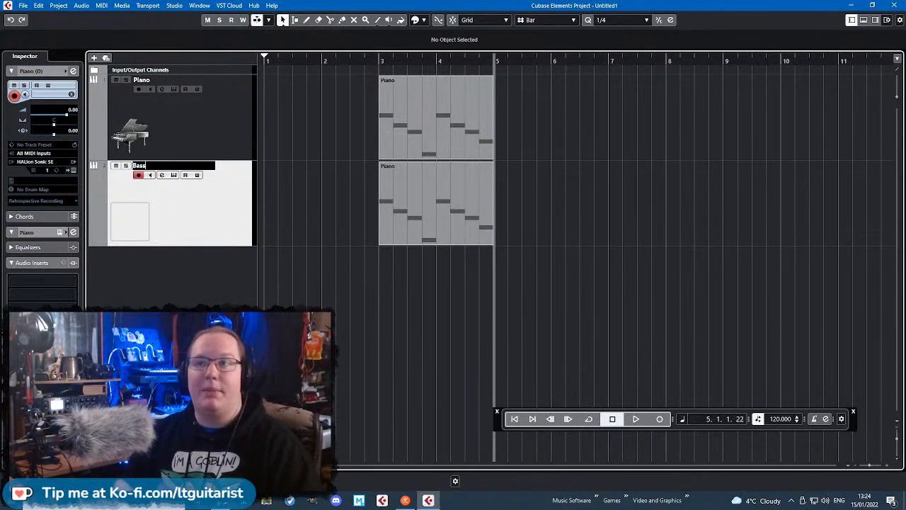
{"action": "key", "text": "Return"}
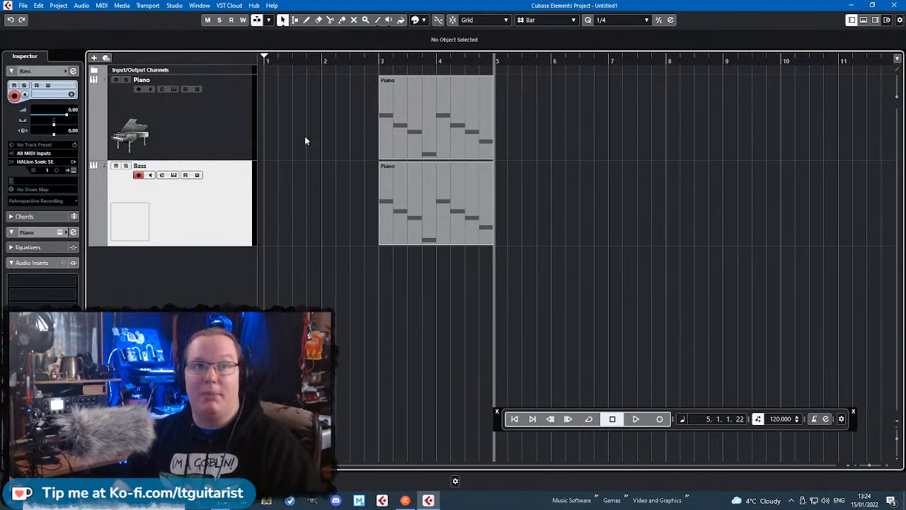
- View the Bass track's channel settings and close them again
{"action": "left_click", "coordinate": [162, 174]}
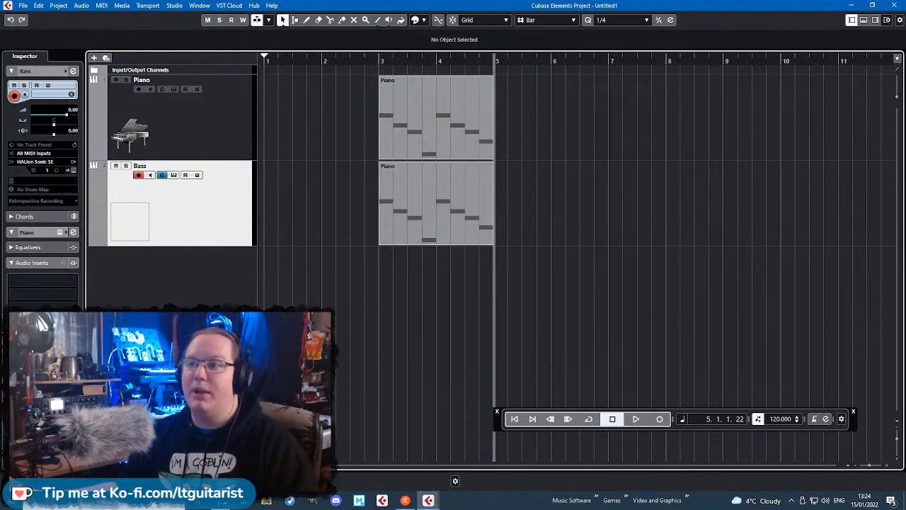
{"action": "left_click", "coordinate": [439, 501]}
{"action": "left_click", "coordinate": [480, 446]}
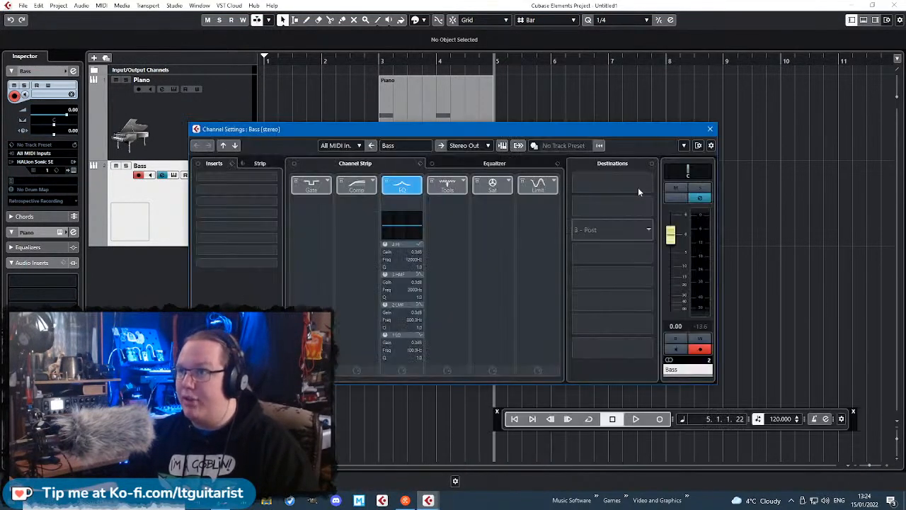
{"action": "left_click", "coordinate": [710, 129]}
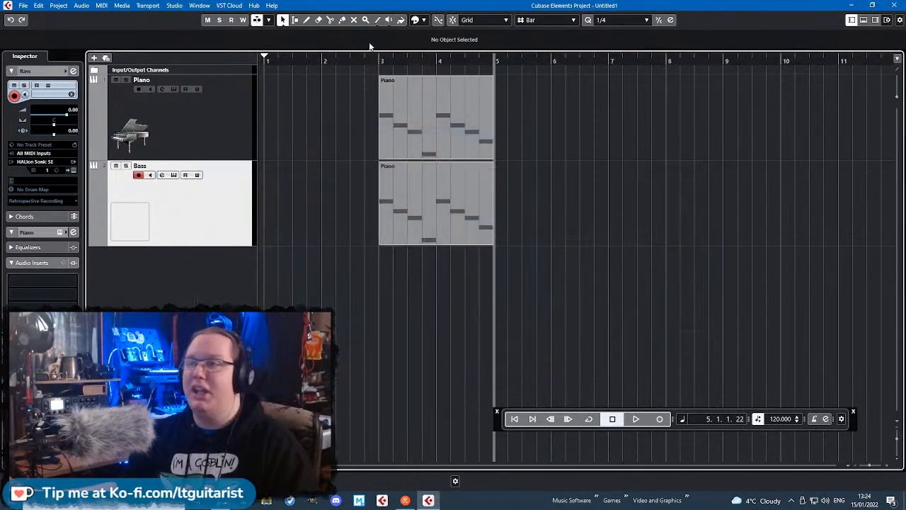
- Play the Piano and Bass tracks together from bar 2, stopping just past the start of bar 5
{"action": "left_click", "coordinate": [356, 58]}
{"action": "key", "text": "space"}
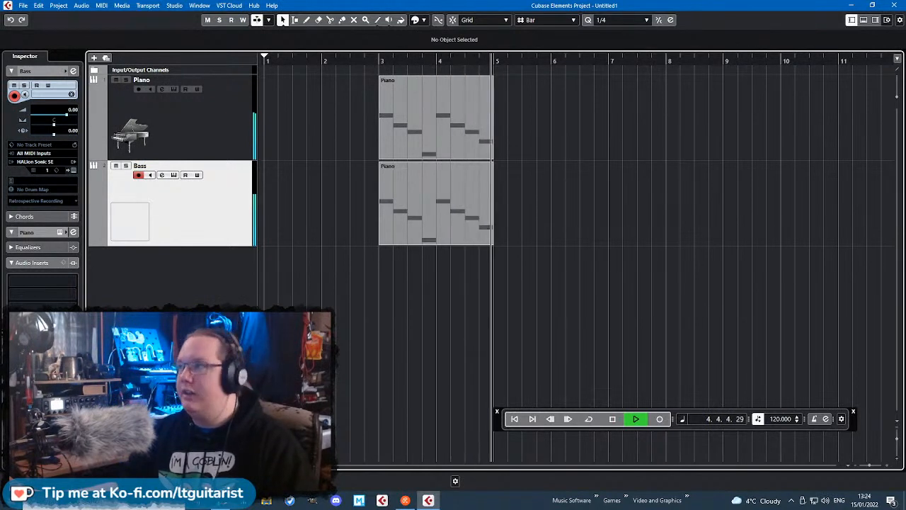
{"action": "key", "text": "space"}
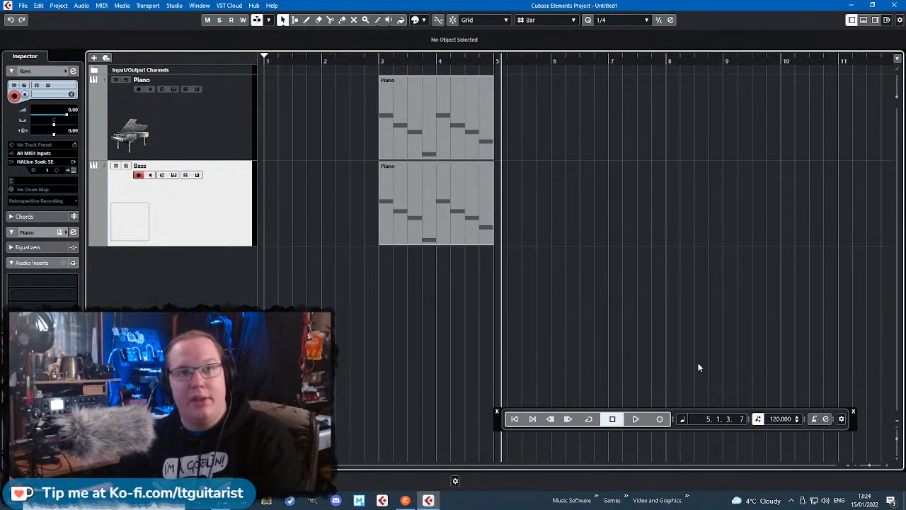
- Open the Bass track's event in the Key Editor as a separate window
{"action": "double_click", "coordinate": [441, 213]}
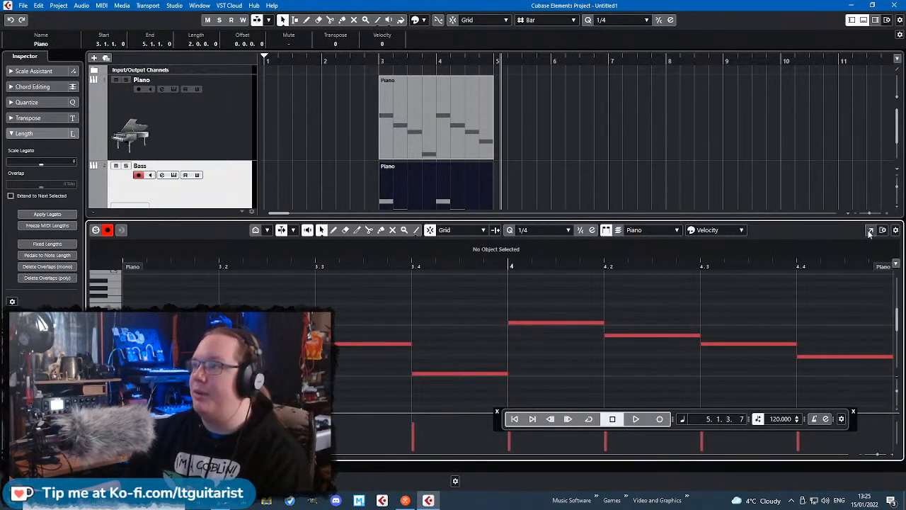
{"action": "left_click", "coordinate": [870, 230]}
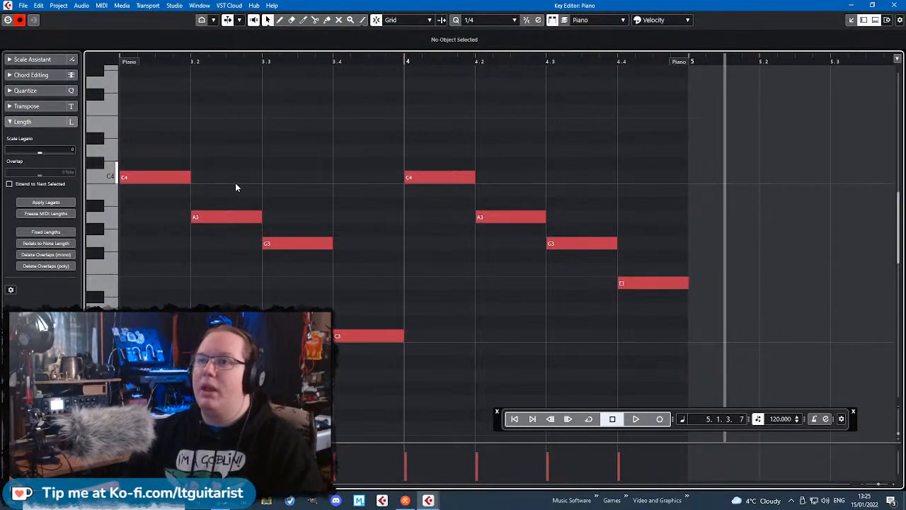
{"action": "mouse_move", "coordinate": [248, 98]}
{"action": "left_mouse_down"}
{"action": "mouse_move", "coordinate": [41, 56]}
{"action": "mouse_move", "coordinate": [266, 101]}
{"action": "left_mouse_up"}
{"action": "left_click_drag", "start_coordinate": [838, 170], "coordinate": [898, 171]}
{"action": "scroll", "coordinate": [304, 188], "scroll_direction": "down", "scroll_amount": 3}
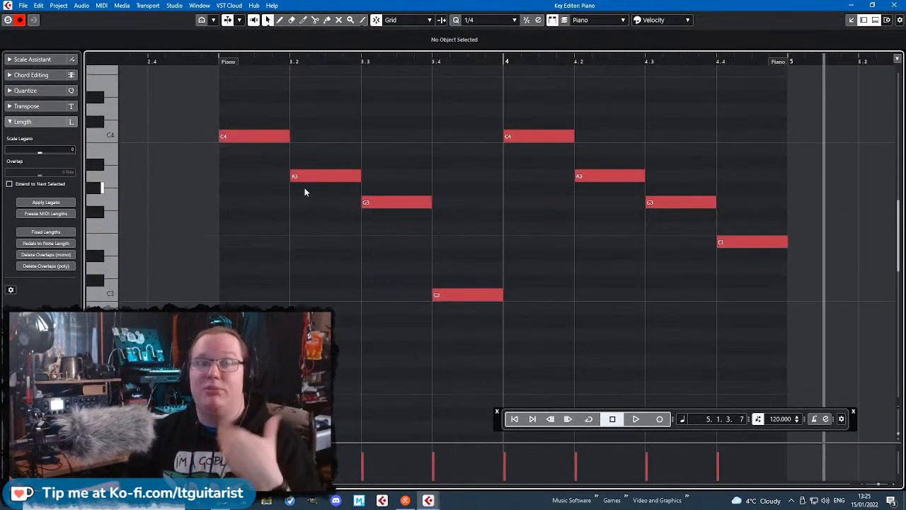
- Audition the individual notes of the Bass event in bars 3 and 4, and clear the selection
{"action": "left_click", "coordinate": [475, 298]}
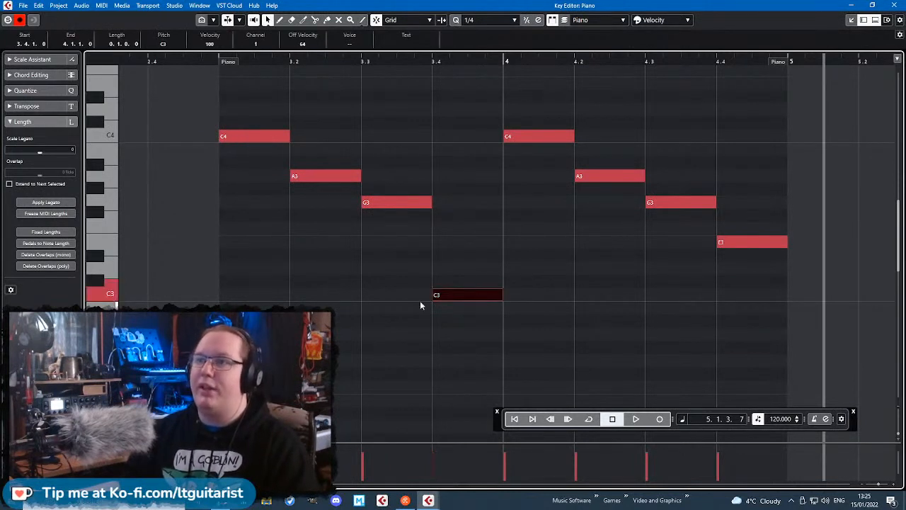
{"action": "left_click", "coordinate": [248, 138]}
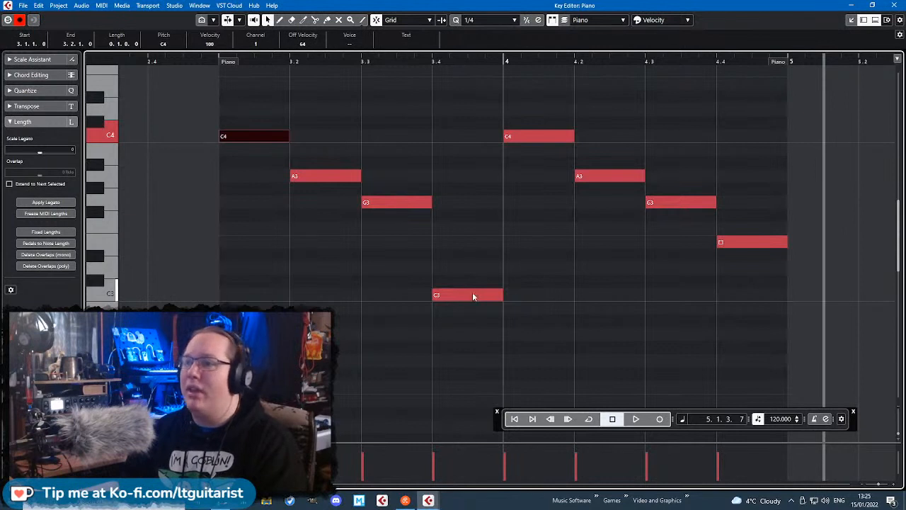
{"action": "left_click", "coordinate": [473, 296]}
{"action": "left_click", "coordinate": [272, 136]}
{"action": "left_click", "coordinate": [319, 176]}
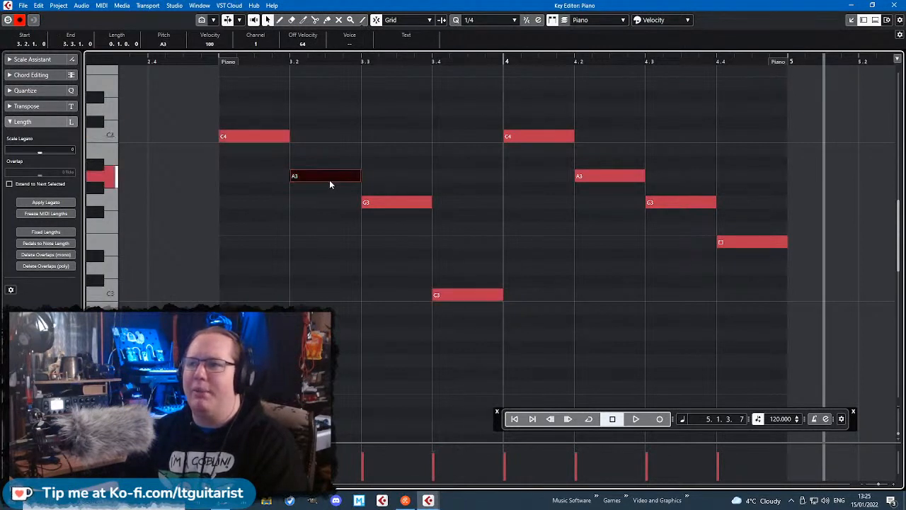
{"action": "left_click", "coordinate": [368, 204]}
{"action": "left_click", "coordinate": [749, 243]}
{"action": "left_click", "coordinate": [668, 204]}
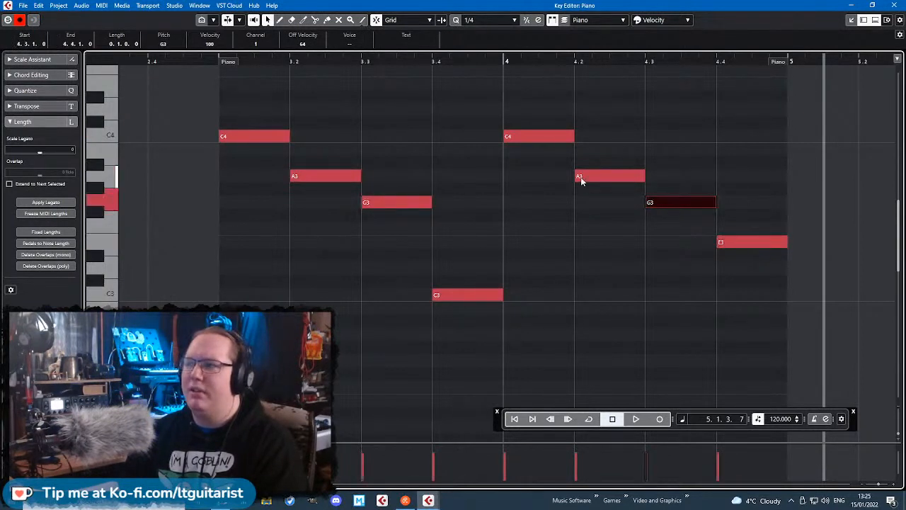
{"action": "left_click", "coordinate": [582, 178]}
{"action": "left_click", "coordinate": [623, 126]}
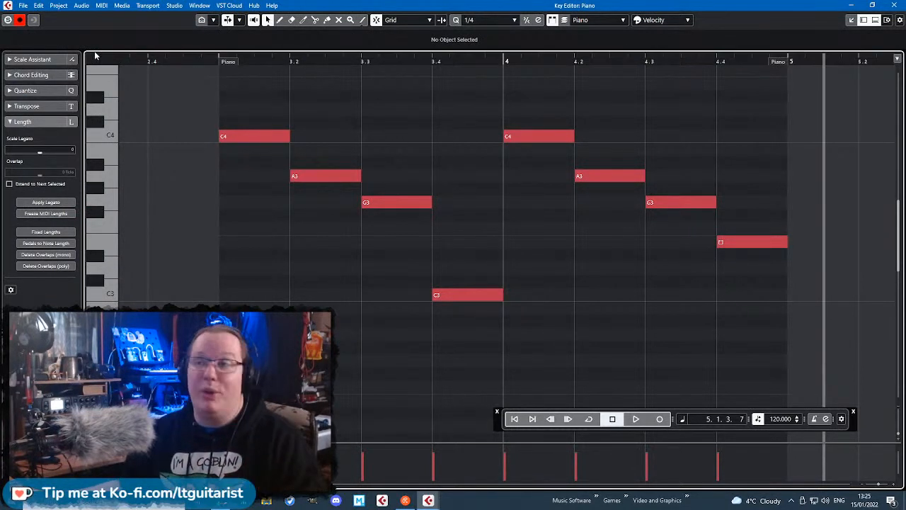
- Transpose all notes of the Bass event down two octaves, so the phrase starts on C2, and deselect them
{"action": "left_click_drag", "start_coordinate": [178, 97], "coordinate": [783, 344]}
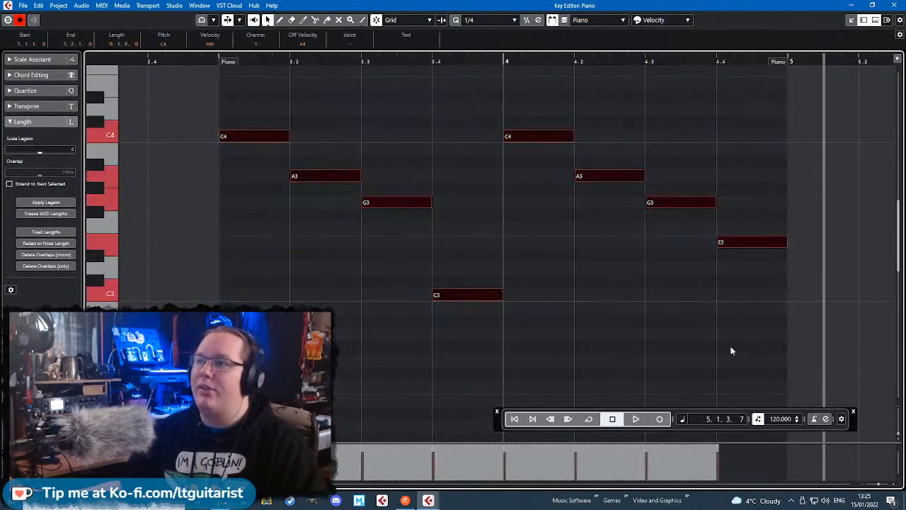
{"action": "scroll", "coordinate": [721, 354], "scroll_direction": "down", "scroll_amount": 3}
{"action": "scroll", "coordinate": [759, 347], "scroll_direction": "down", "scroll_amount": 2}
{"action": "scroll", "coordinate": [759, 347], "scroll_direction": "down", "scroll_amount": 2}
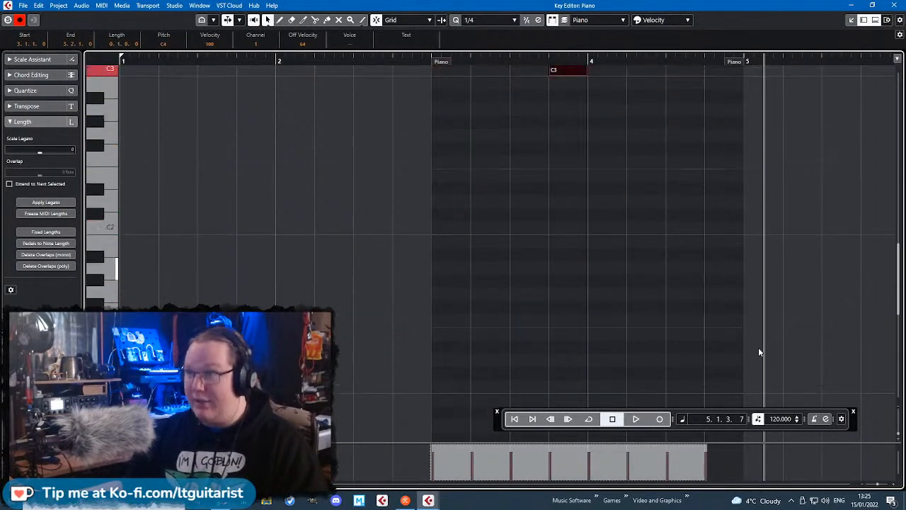
{"action": "scroll", "coordinate": [758, 347], "scroll_direction": "down", "scroll_amount": 1}
{"action": "scroll", "coordinate": [759, 347], "scroll_direction": "up", "scroll_amount": 2}
{"action": "scroll", "coordinate": [764, 337], "scroll_direction": "up", "scroll_amount": 2}
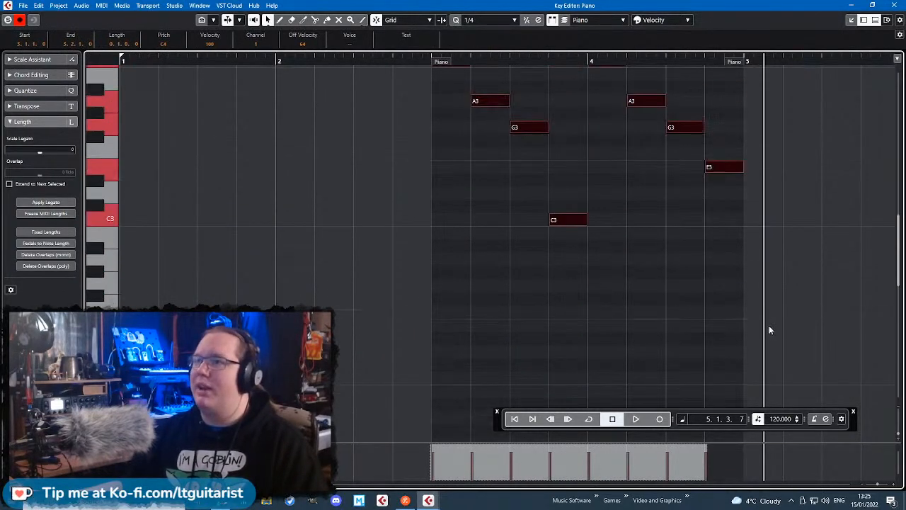
{"action": "key", "text": "shift+Down"}
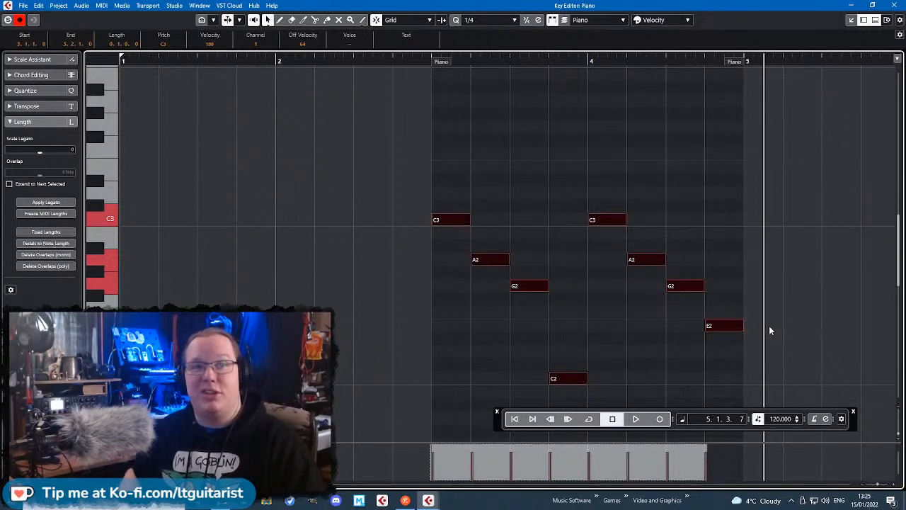
{"action": "key", "text": "shift+Down"}
{"action": "scroll", "coordinate": [773, 319], "scroll_direction": "down", "scroll_amount": 1}
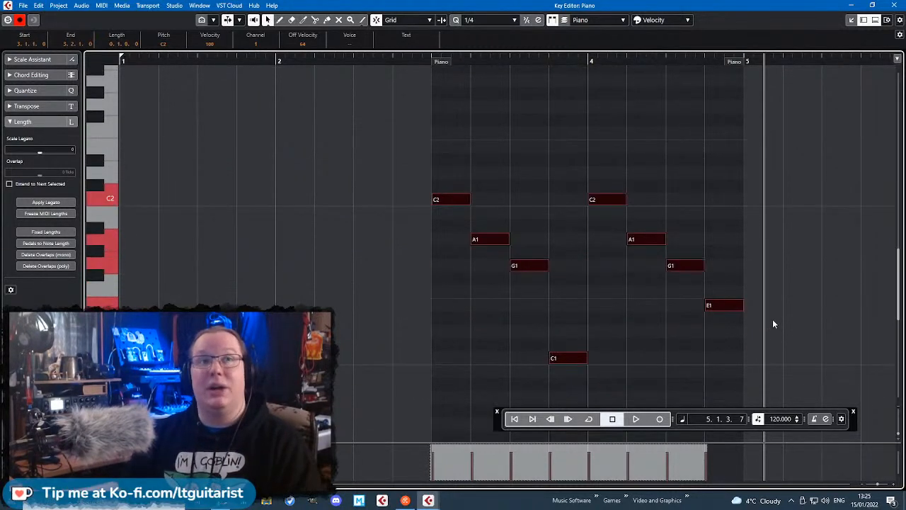
{"action": "left_click", "coordinate": [773, 324]}
- Play the transposed bass phrase from 2.4, stopping on the last note of bar 4
{"action": "left_click", "coordinate": [402, 60]}
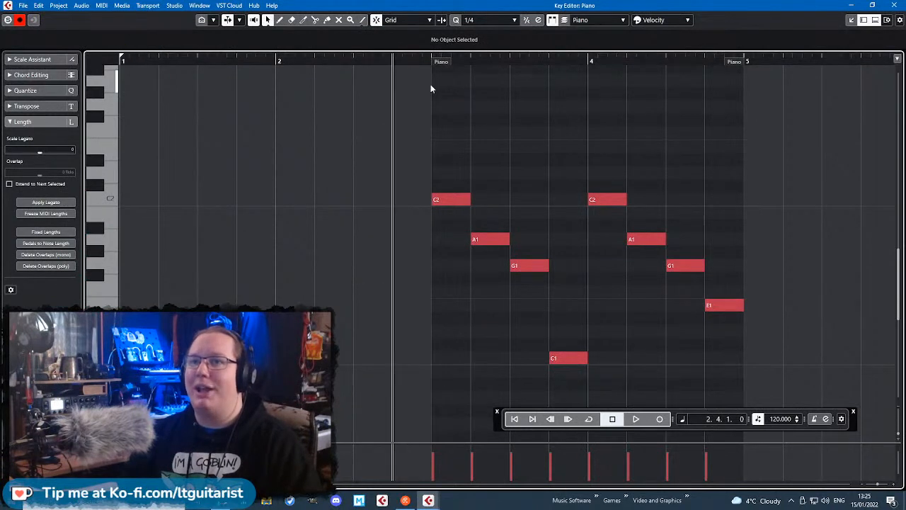
{"action": "key", "text": "space"}
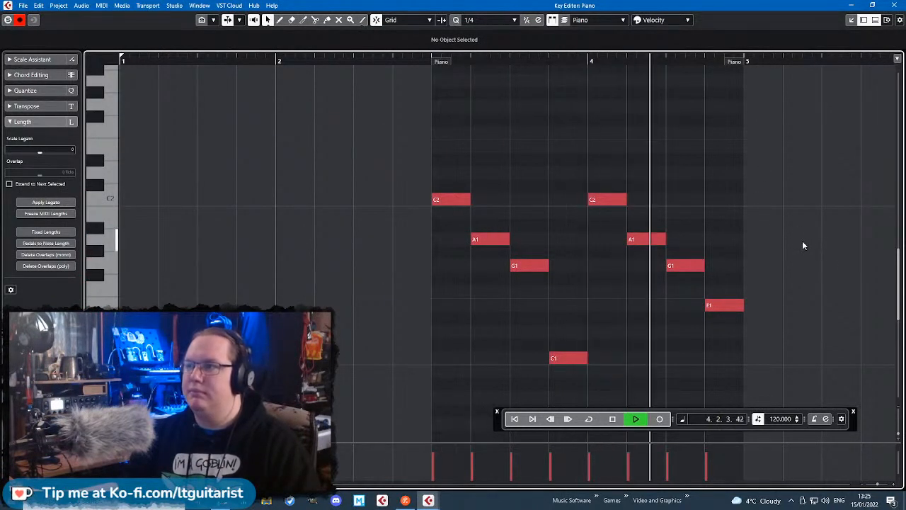
{"action": "key", "text": "space"}
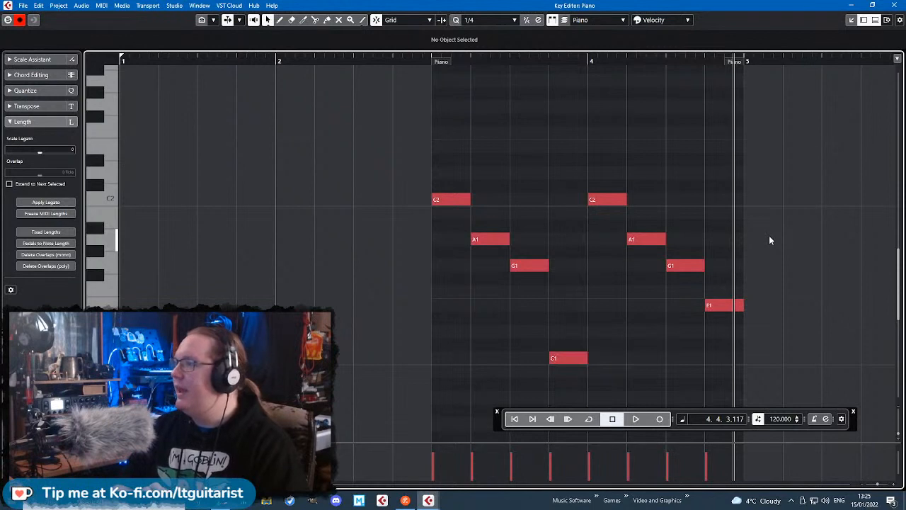
- Close both the separate and the docked Key Editor, and deselect the Bass event in the project
{"action": "left_click", "coordinate": [895, 6]}
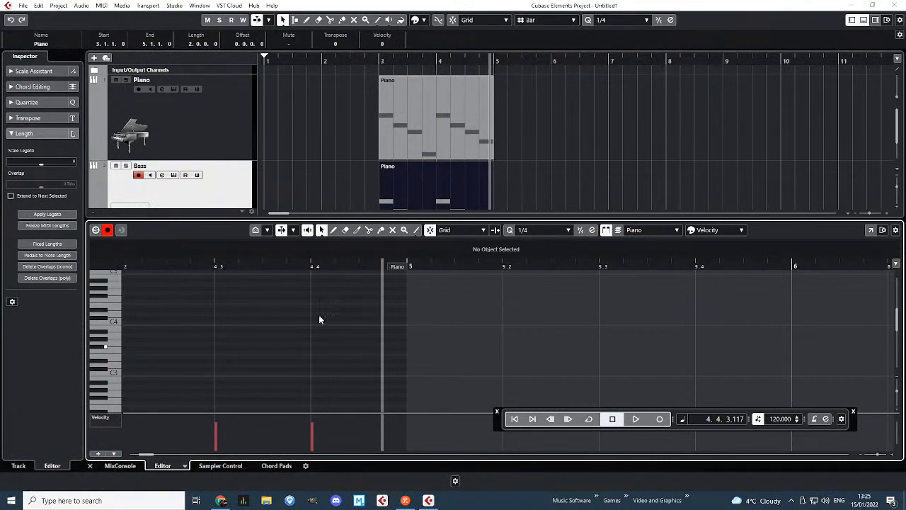
{"action": "left_click_drag", "start_coordinate": [159, 346], "coordinate": [503, 363]}
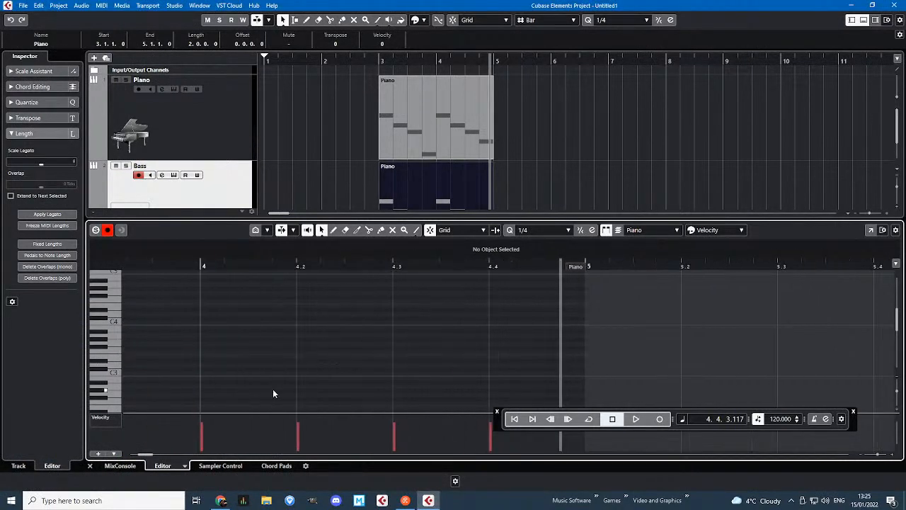
{"action": "left_click", "coordinate": [90, 467]}
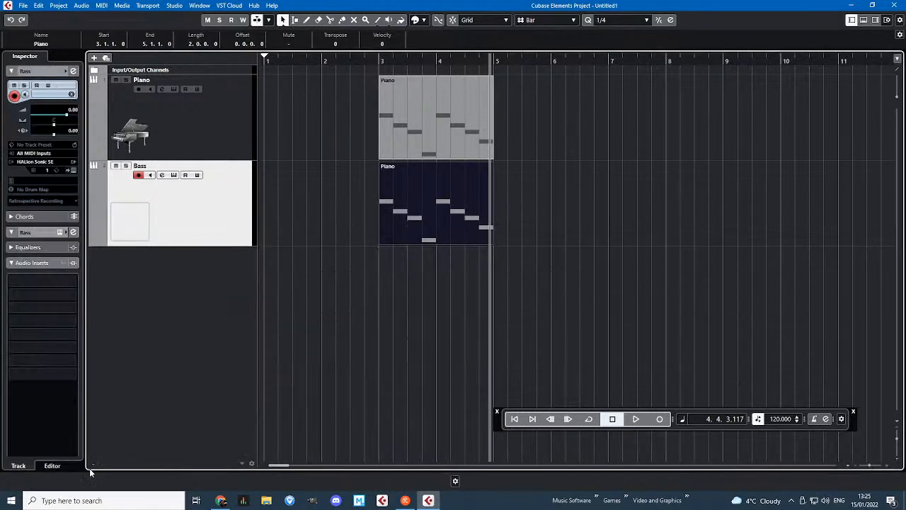
{"action": "left_click", "coordinate": [500, 293]}
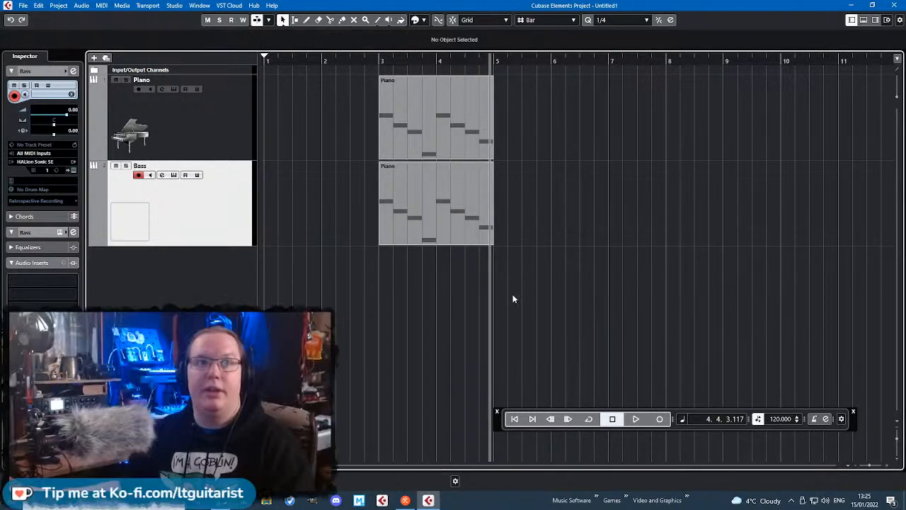
- Assign the electric guitar image from the Factory track pictures to the Bass track
{"action": "scroll", "coordinate": [340, 315], "scroll_direction": "up", "scroll_amount": 5, "text": "ctrl"}
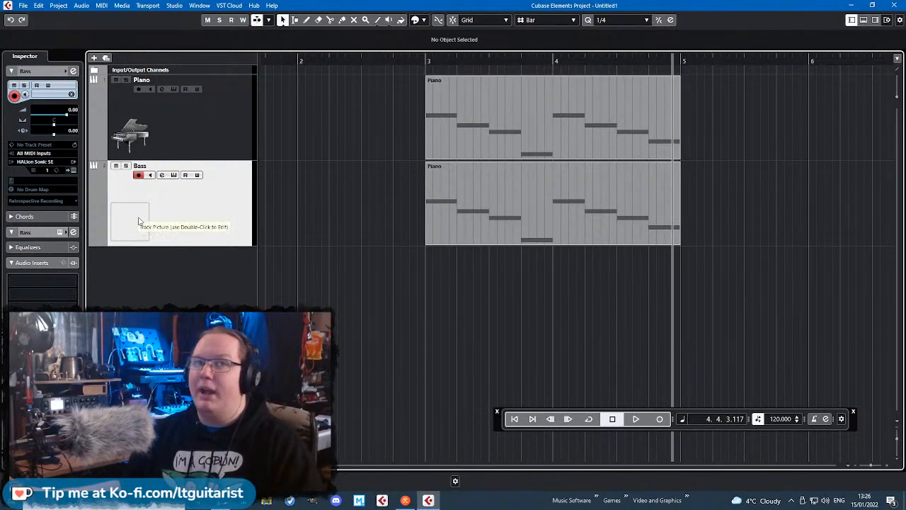
{"action": "double_click", "coordinate": [219, 207]}
{"action": "scroll", "coordinate": [453, 269], "scroll_direction": "down", "scroll_amount": 3}
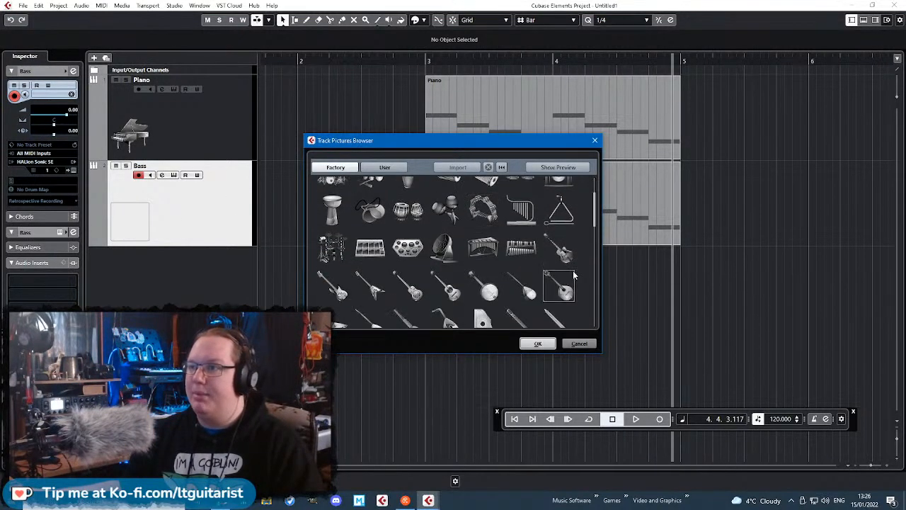
{"action": "left_click", "coordinate": [326, 262]}
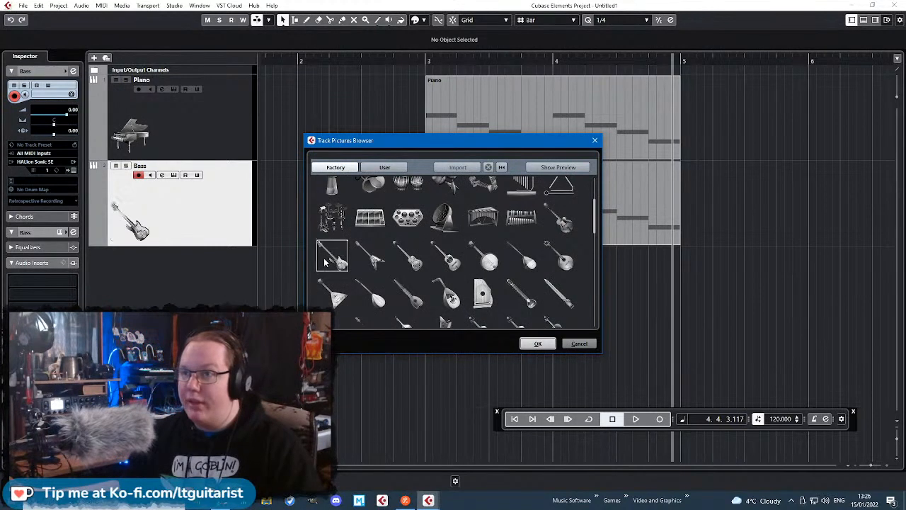
{"action": "left_click", "coordinate": [538, 343]}
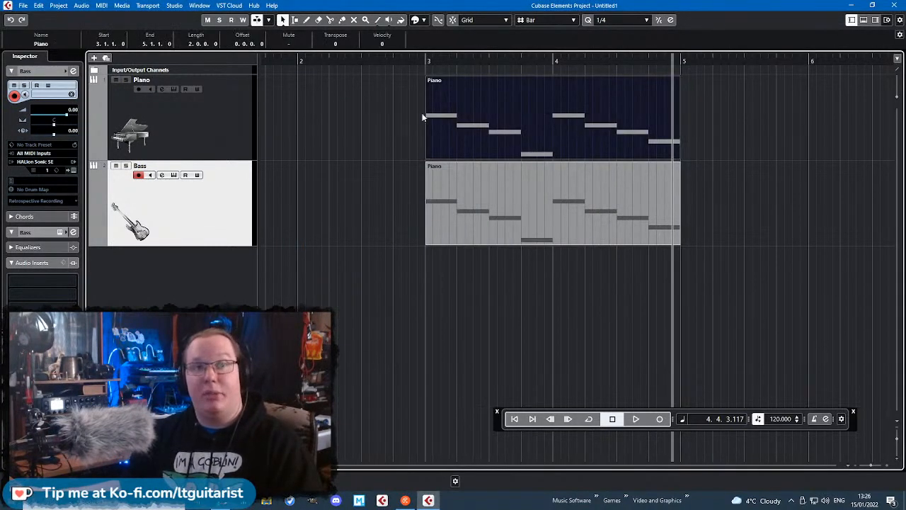
- Open the Piano track's event in a separate Key Editor window and solo the editor
{"action": "left_click", "coordinate": [217, 133]}
{"action": "double_click", "coordinate": [492, 121]}
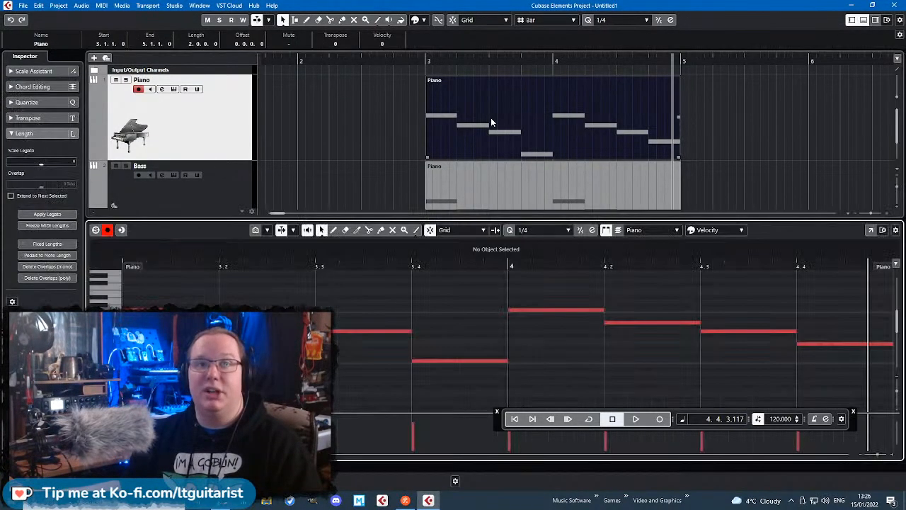
{"action": "left_click", "coordinate": [871, 231]}
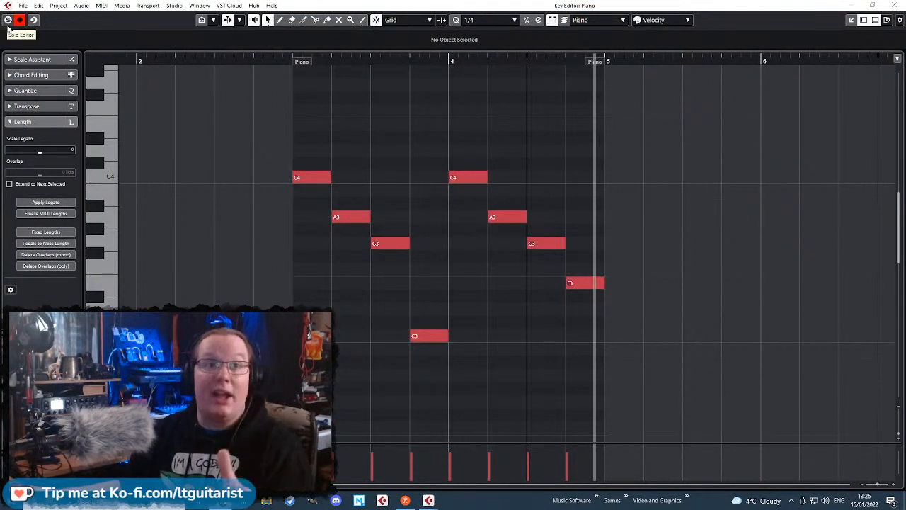
{"action": "left_click", "coordinate": [8, 24]}
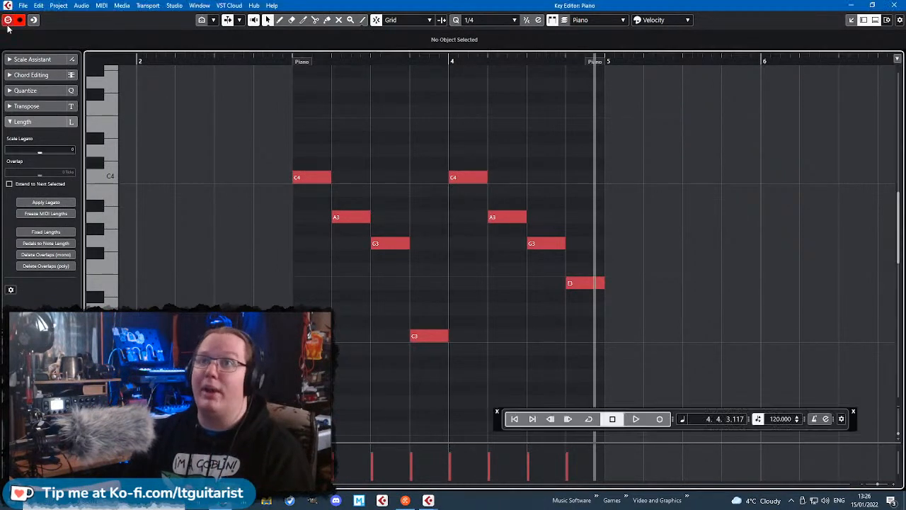
- Play the soloed piano phrase from 2.4, stopping near the end of bar 3
{"action": "left_click", "coordinate": [261, 61]}
{"action": "key", "text": "space"}
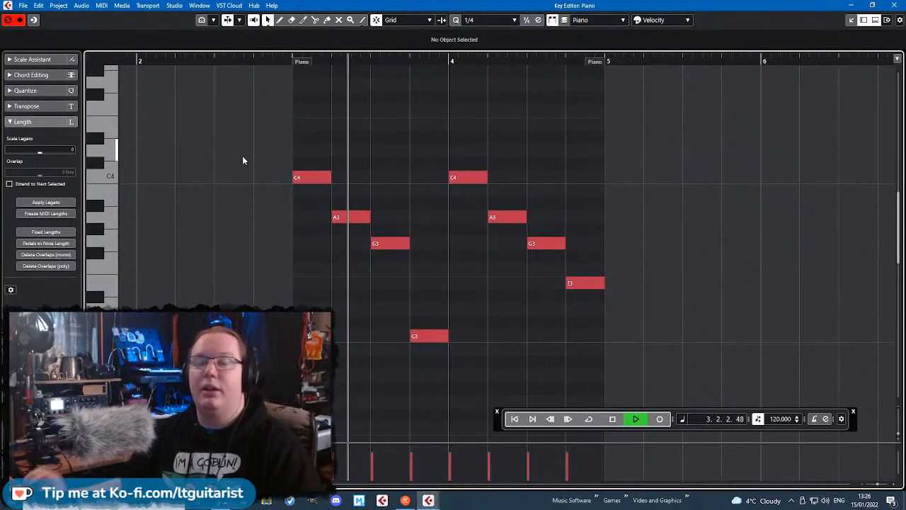
{"action": "key", "text": "space"}
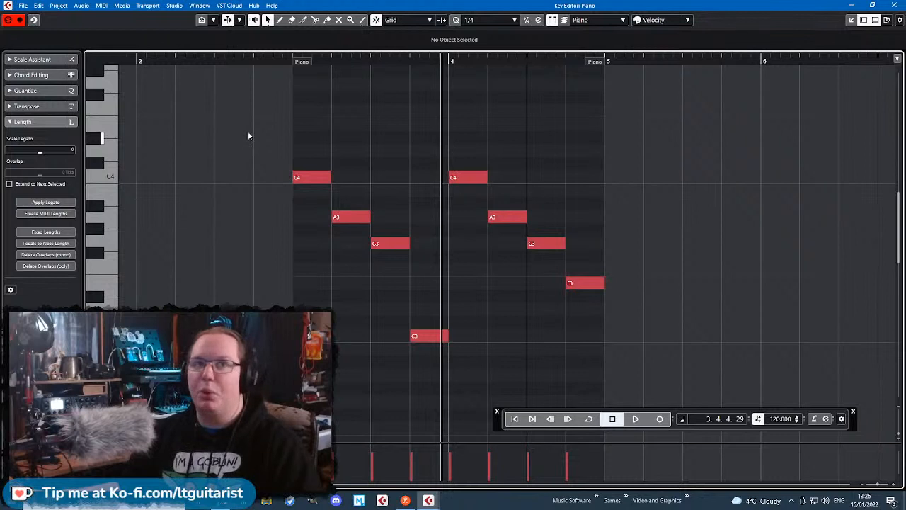
{"action": "scroll", "coordinate": [307, 109], "scroll_direction": "up", "scroll_amount": 1}
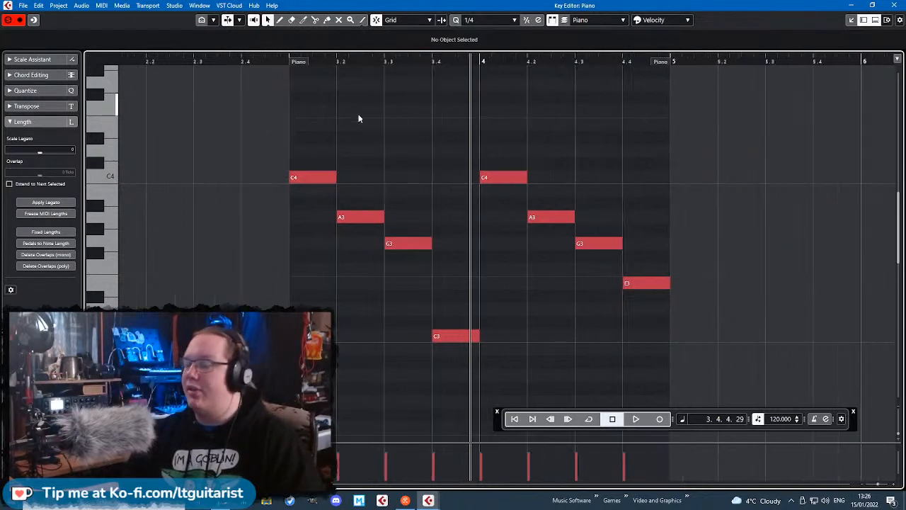
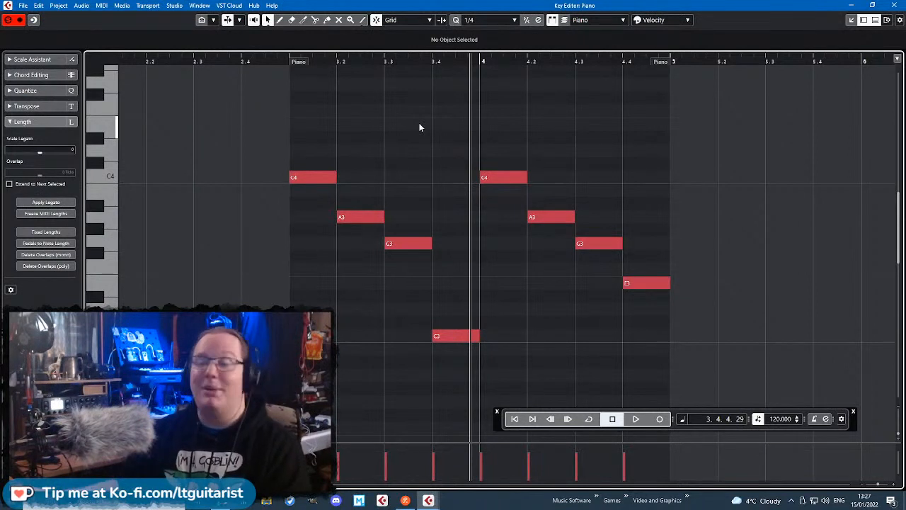
- Transpose all notes of the Piano event down one octave, so the phrase starts on C3, and deselect them
{"action": "left_click_drag", "start_coordinate": [249, 139], "coordinate": [682, 378]}
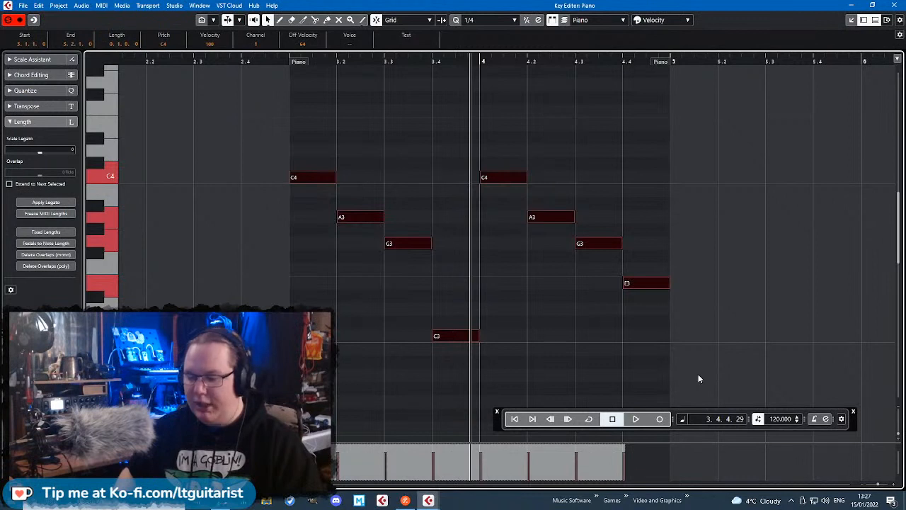
{"action": "key", "text": "shift+Down"}
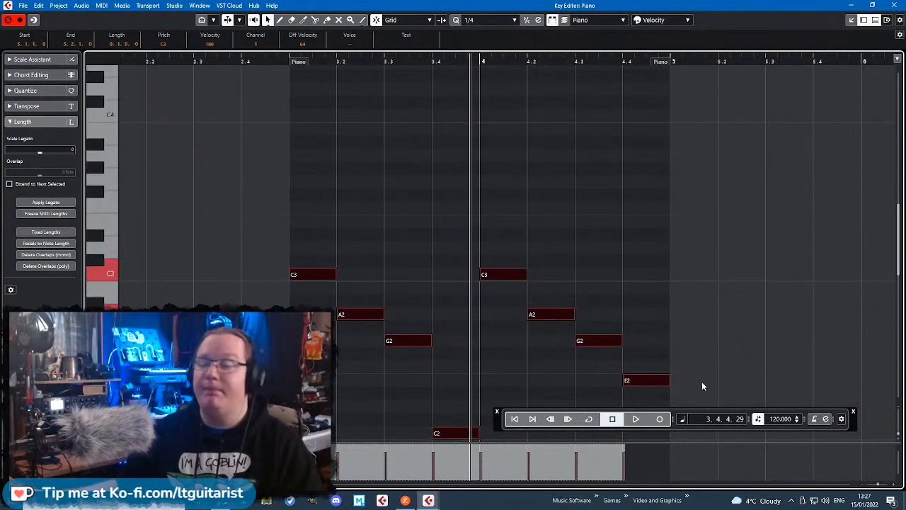
{"action": "scroll", "coordinate": [690, 365], "scroll_direction": "down", "scroll_amount": 3}
{"action": "left_click_drag", "start_coordinate": [700, 348], "coordinate": [307, 116]}
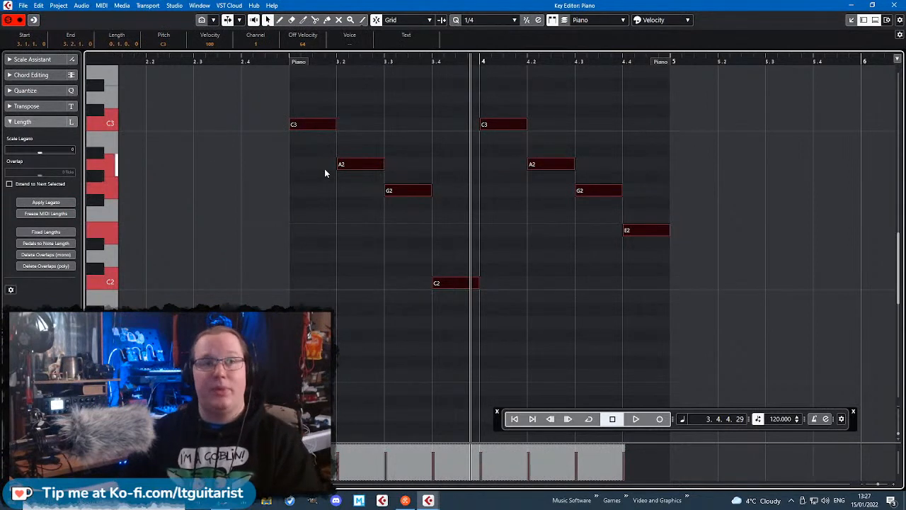
{"action": "scroll", "coordinate": [668, 124], "scroll_direction": "up", "scroll_amount": 2}
{"action": "left_click", "coordinate": [669, 140]}
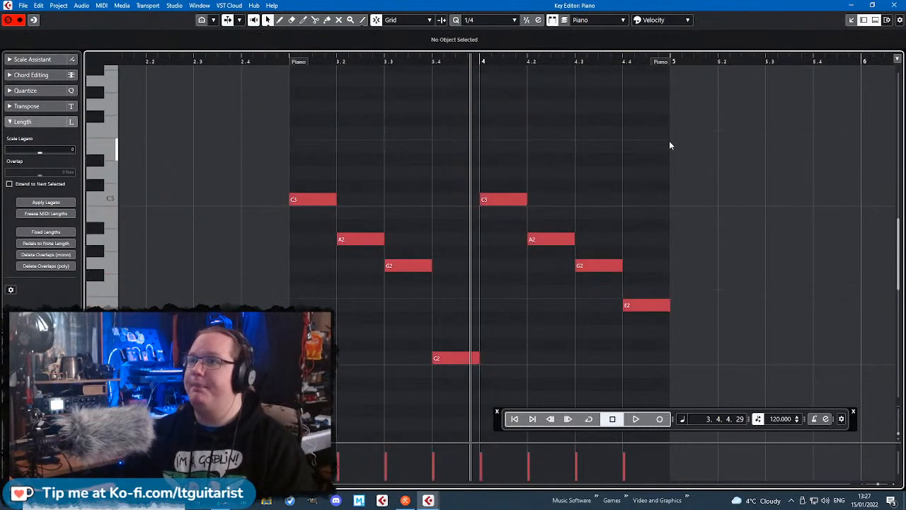
- Paste a copy of the piano notes and align it with bar 3 a fifth above the originals, starting on G3
{"action": "key", "text": "ctrl+v"}
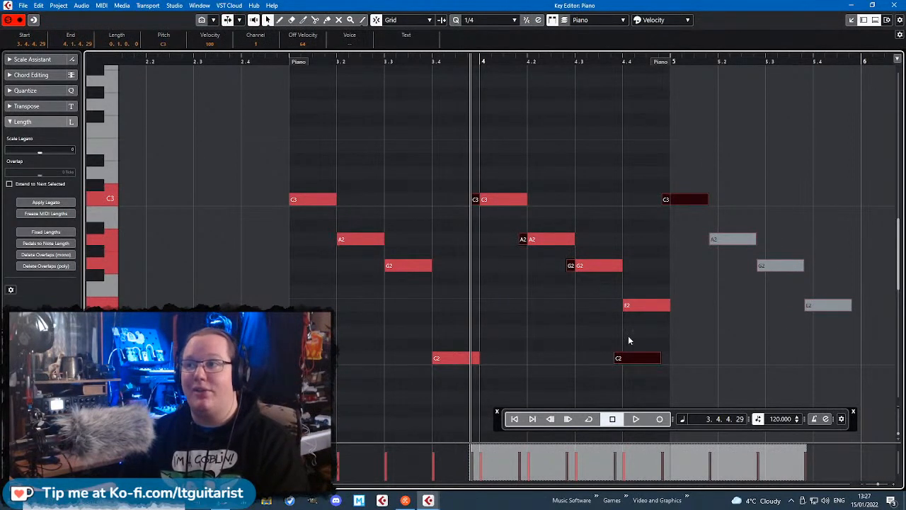
{"action": "left_click_drag", "start_coordinate": [637, 359], "coordinate": [557, 340]}
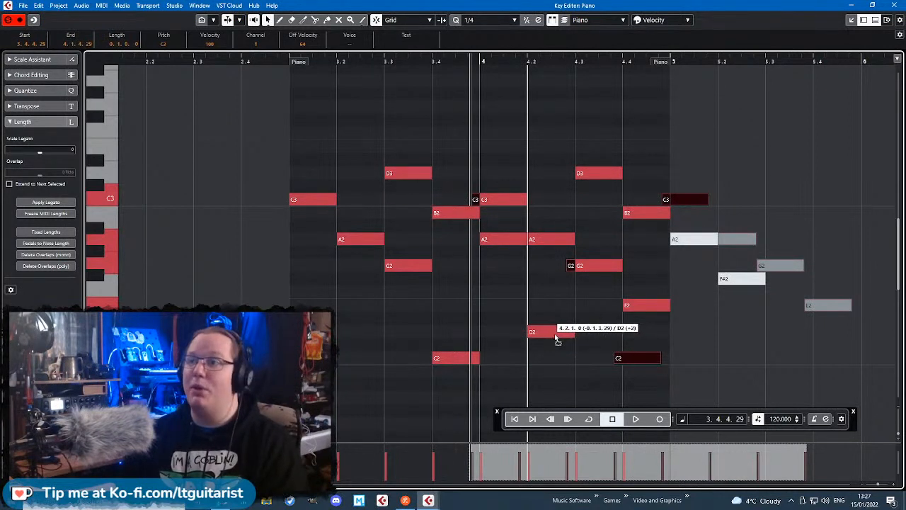
{"action": "left_click_drag", "start_coordinate": [556, 339], "coordinate": [461, 296]}
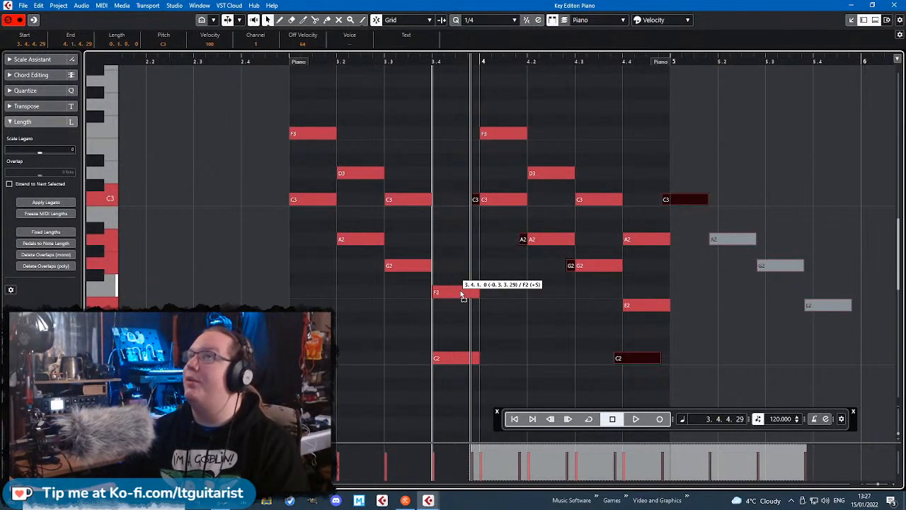
{"action": "left_click_drag", "start_coordinate": [461, 296], "coordinate": [464, 267]}
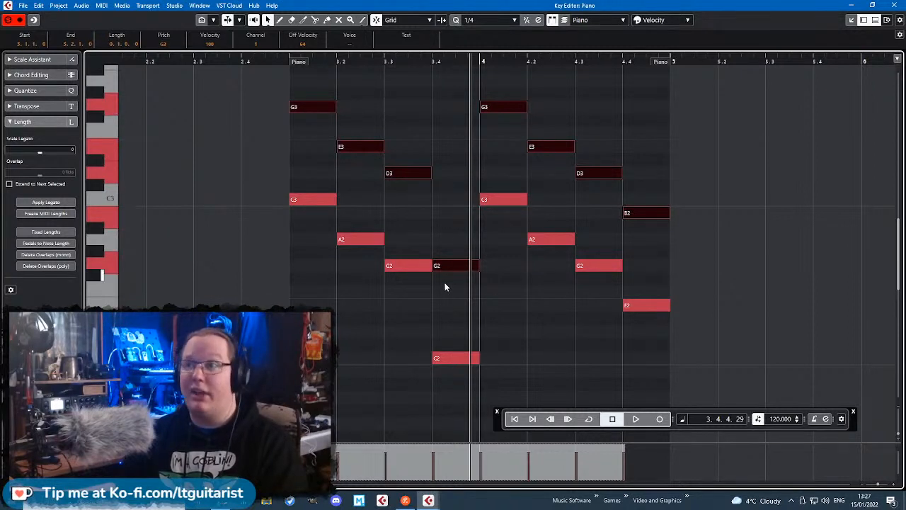
{"action": "left_click_drag", "start_coordinate": [446, 269], "coordinate": [446, 277]}
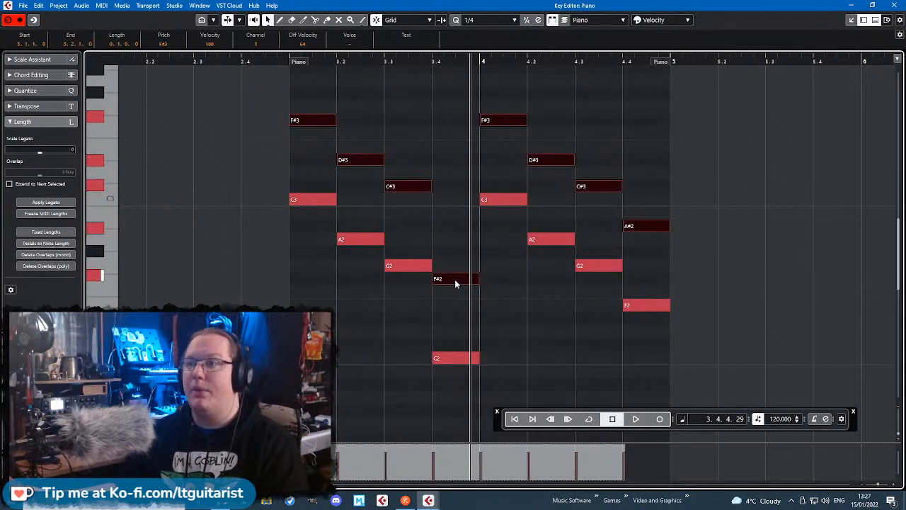
{"action": "left_click_drag", "start_coordinate": [455, 281], "coordinate": [453, 274]}
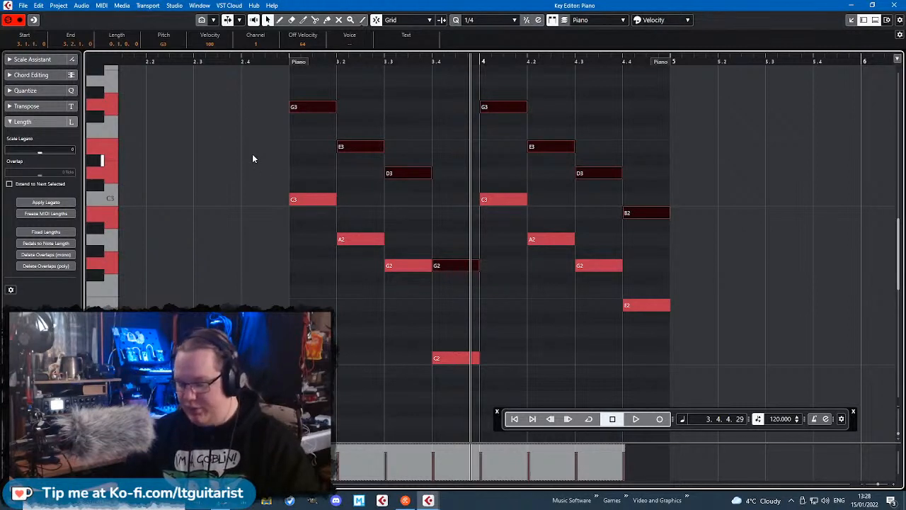
- Paste another copy of the phrase as the middle chord notes, aligned with bar 3 and starting on E3, and deselect it
{"action": "left_click", "coordinate": [440, 118]}
{"action": "key", "text": "ctrl+v"}
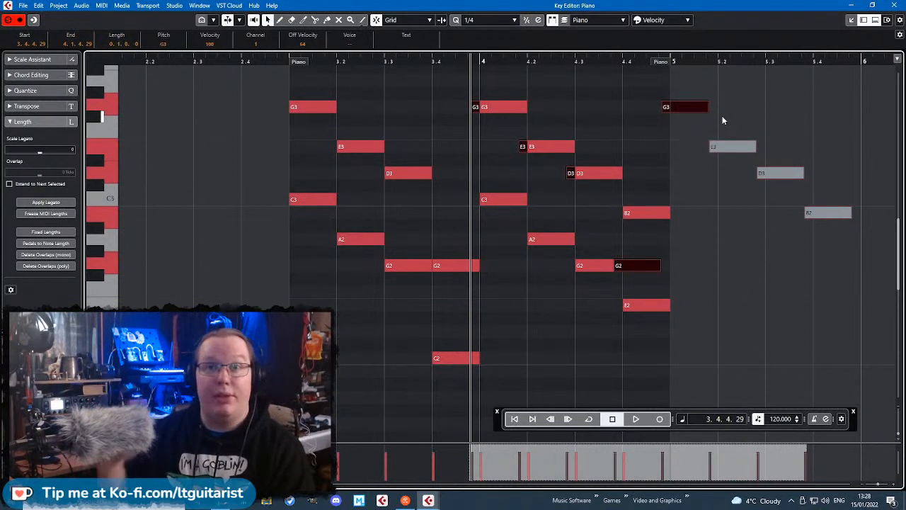
{"action": "left_click_drag", "start_coordinate": [669, 108], "coordinate": [503, 146]}
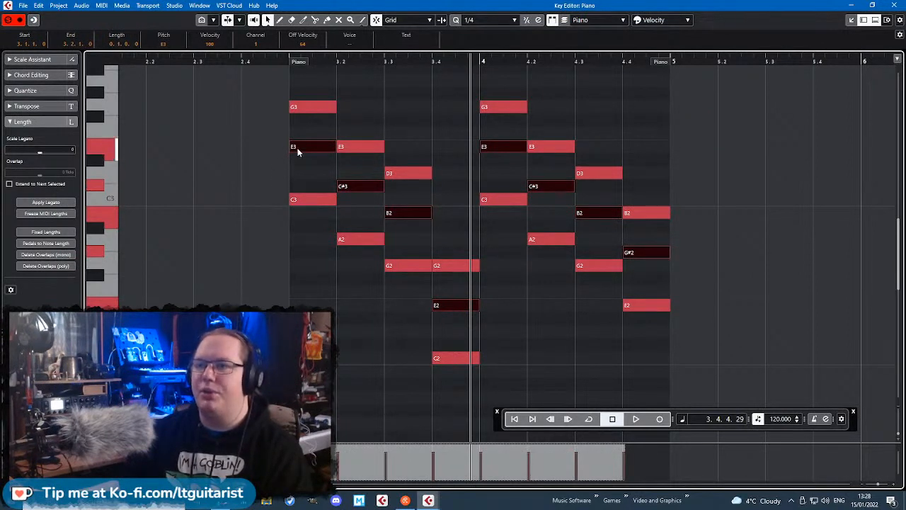
{"action": "left_click", "coordinate": [280, 159]}
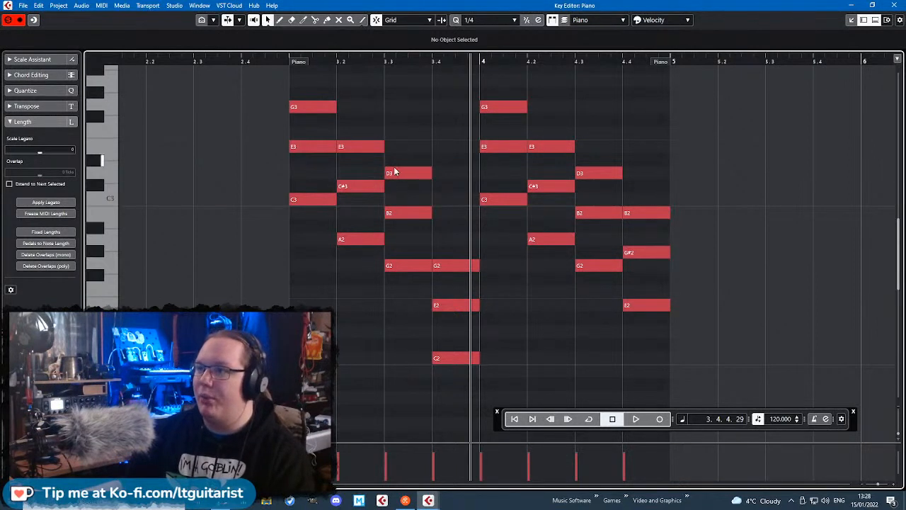
- Try lowering both C#3 notes to C3 and the last chord's G#2 note to G2
{"action": "left_click", "coordinate": [350, 188]}
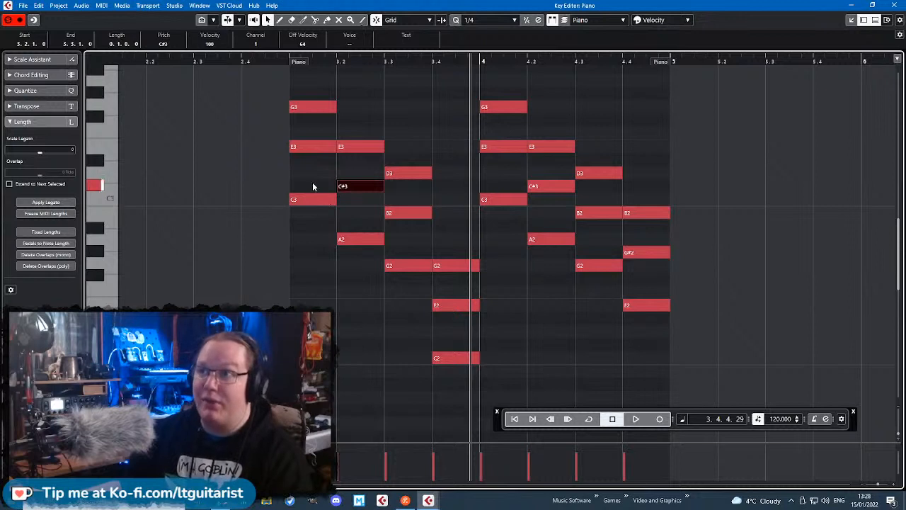
{"action": "left_click_drag", "start_coordinate": [320, 165], "coordinate": [552, 190]}
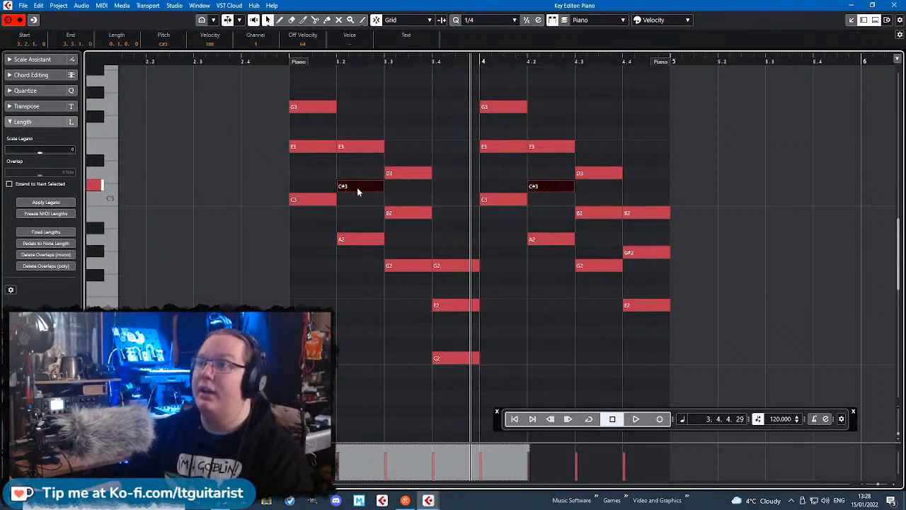
{"action": "left_click_drag", "start_coordinate": [357, 187], "coordinate": [360, 199]}
{"action": "left_click", "coordinate": [356, 178]}
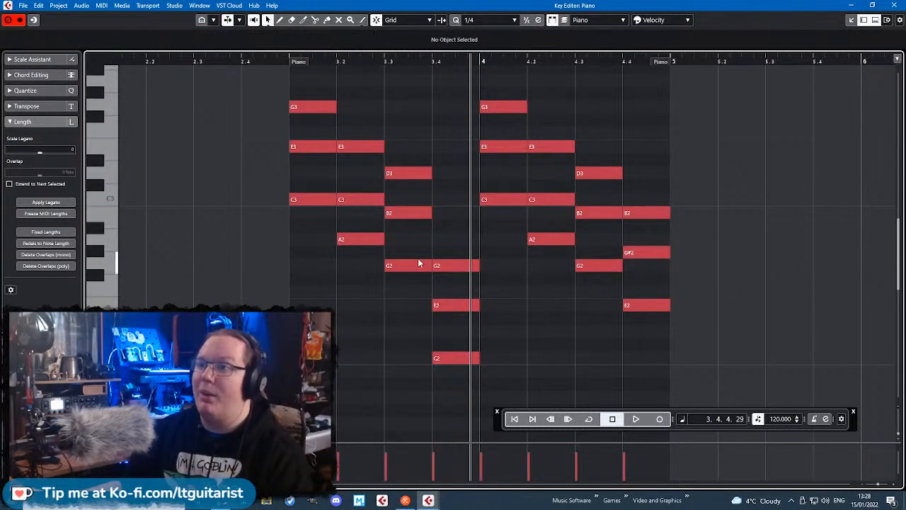
{"action": "left_click_drag", "start_coordinate": [636, 252], "coordinate": [644, 267]}
{"action": "left_click", "coordinate": [649, 144]}
- Set the playback position to 2.4 and undo the last two pitch changes to the chord notes
{"action": "left_click_drag", "start_coordinate": [229, 59], "coordinate": [237, 65]}
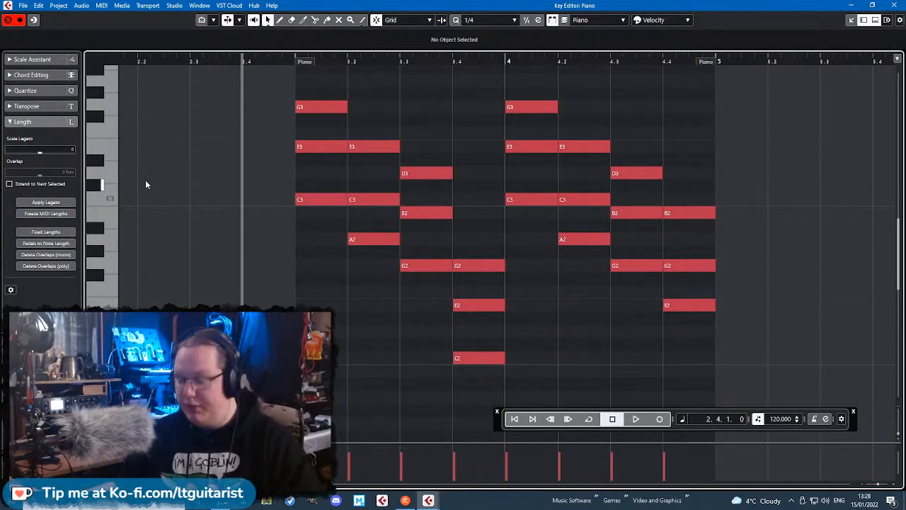
{"action": "key", "text": "ctrl+z"}
{"action": "key", "text": "ctrl+z"}
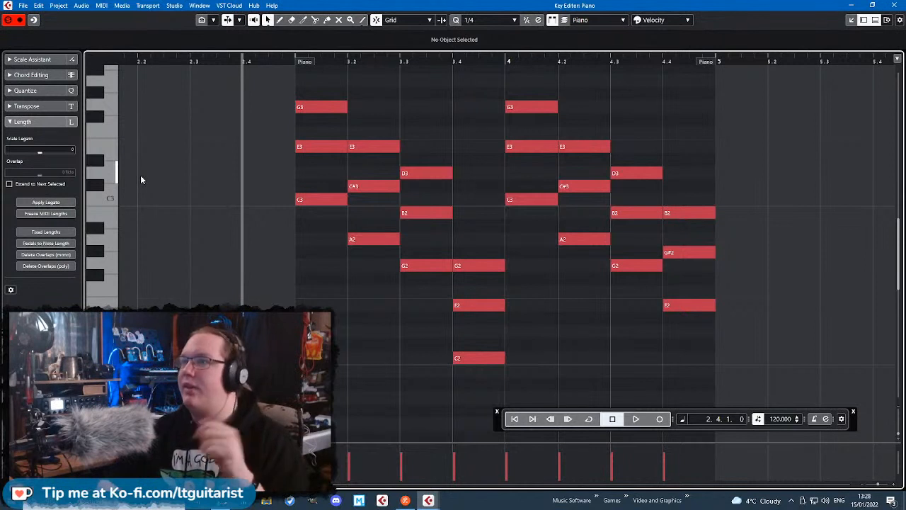
- Play the stacked piano chords from 2.4, replay the opening ones from bar 3, and select the first chord's C3 note
{"action": "key", "text": "space"}
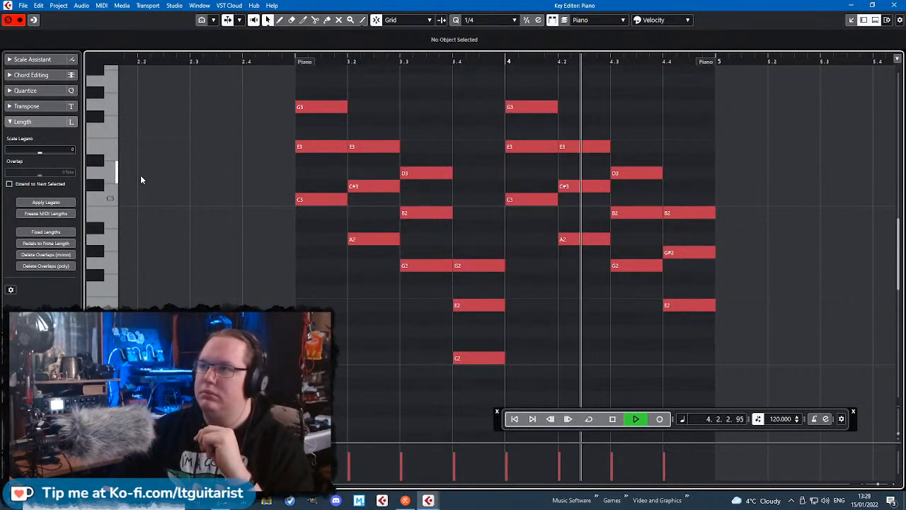
{"action": "key", "text": "space"}
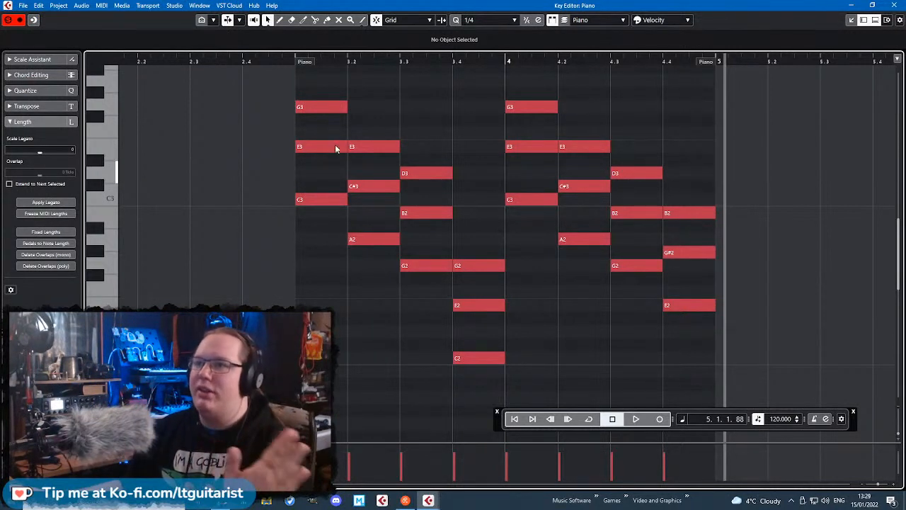
{"action": "left_click", "coordinate": [286, 61]}
{"action": "key", "text": "space"}
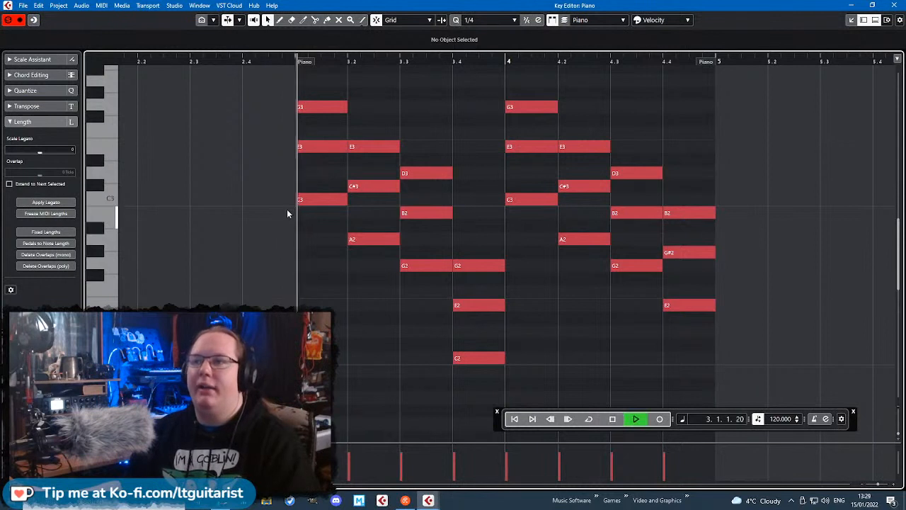
{"action": "key", "text": "space"}
{"action": "key", "text": "space"}
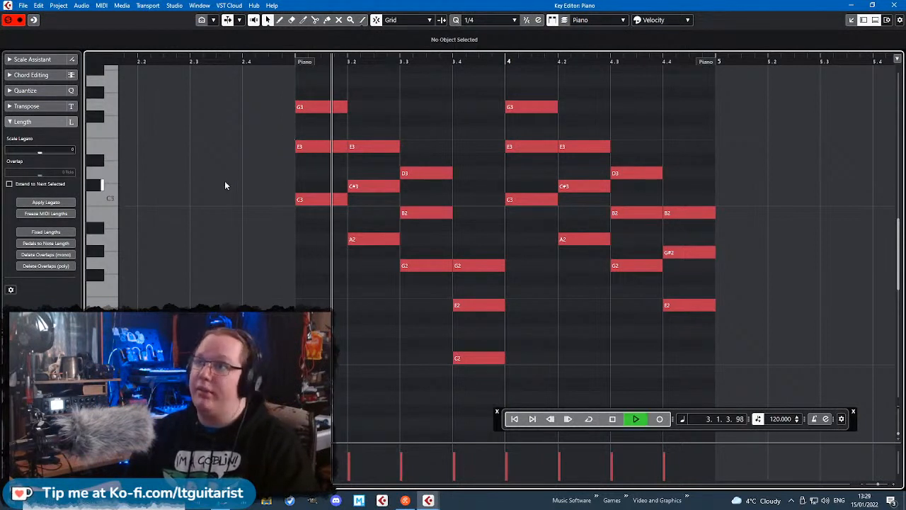
{"action": "key", "text": "space"}
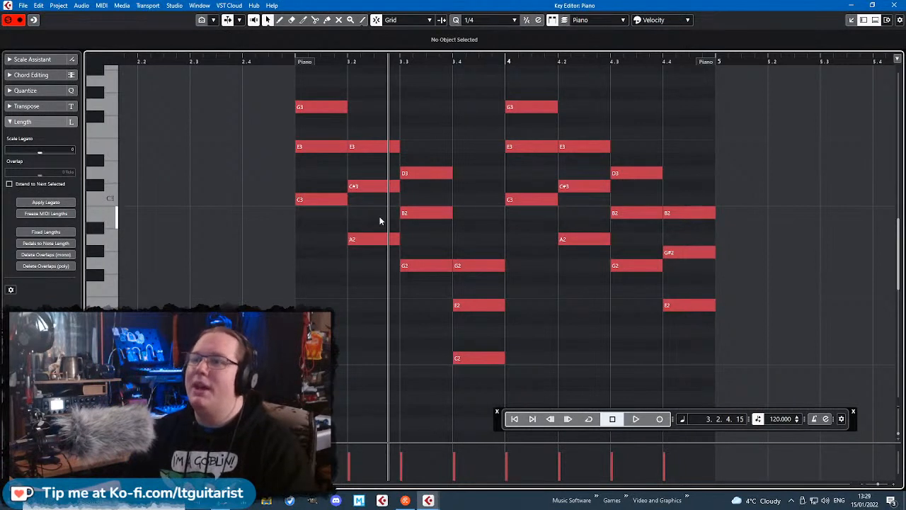
{"action": "left_click", "coordinate": [302, 200]}
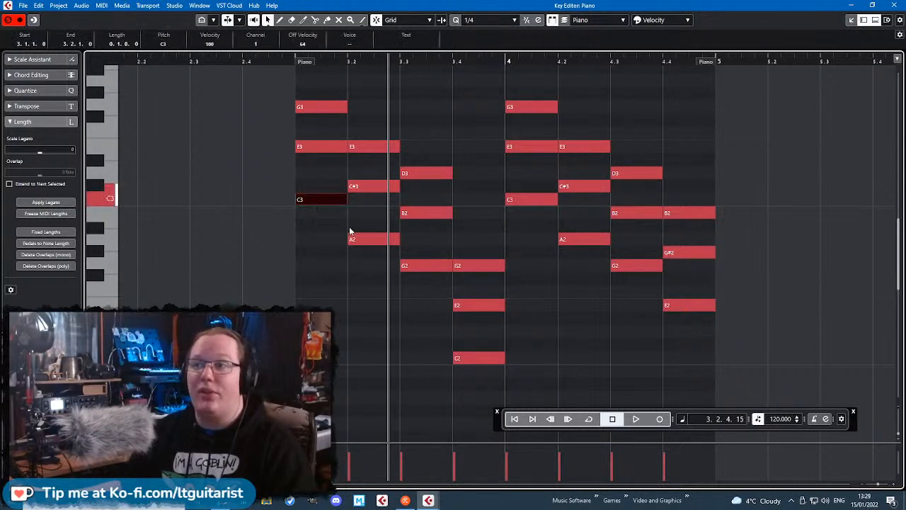
- Lower the C#3 note at 3.2 to C3 and deselect it
{"action": "left_click", "coordinate": [475, 361]}
{"action": "left_click", "coordinate": [583, 374]}
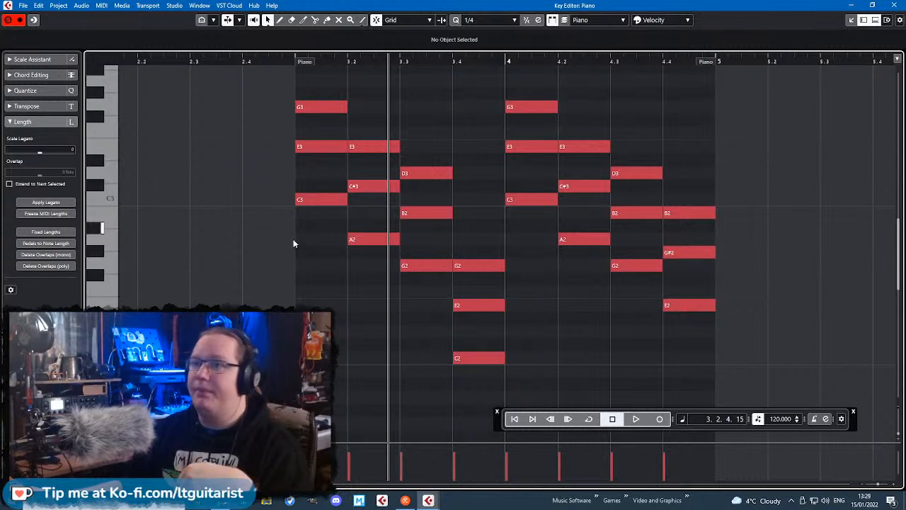
{"action": "left_click_drag", "start_coordinate": [358, 187], "coordinate": [360, 203]}
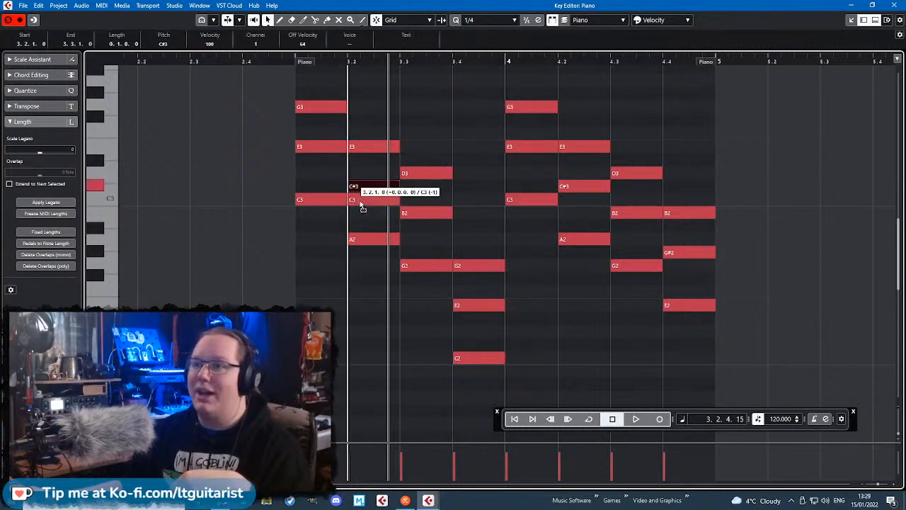
{"action": "left_click", "coordinate": [287, 182]}
- Play the piano chords from just before bar 3, stop, and replay them through the second chord of bar 4
{"action": "left_click", "coordinate": [279, 53]}
{"action": "key", "text": "space"}
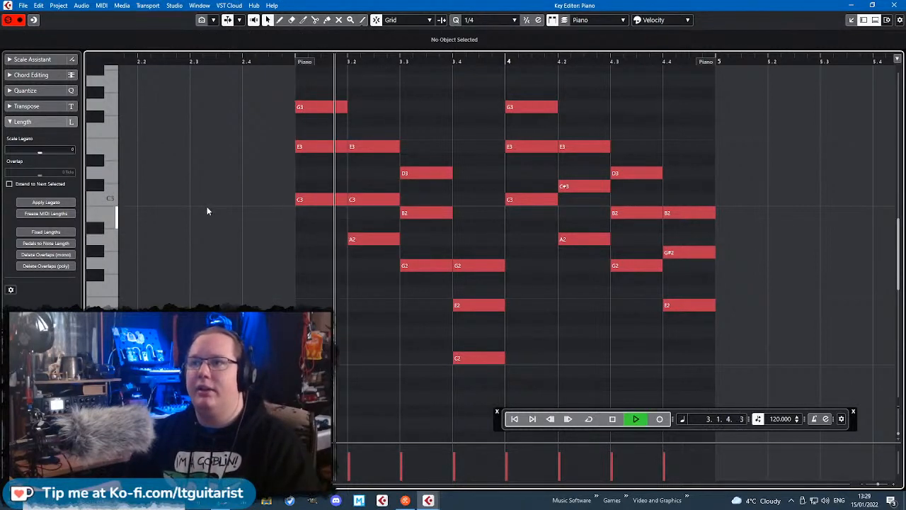
{"action": "key", "text": "space"}
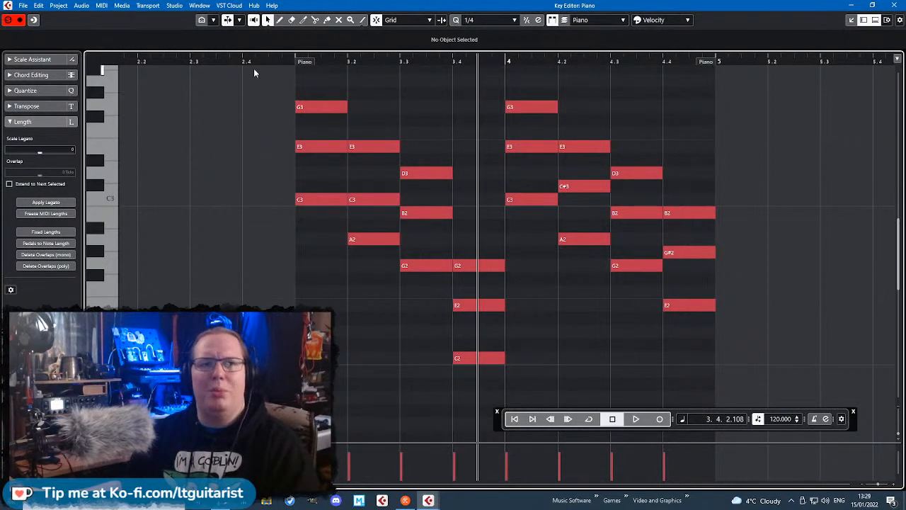
{"action": "left_click", "coordinate": [278, 59]}
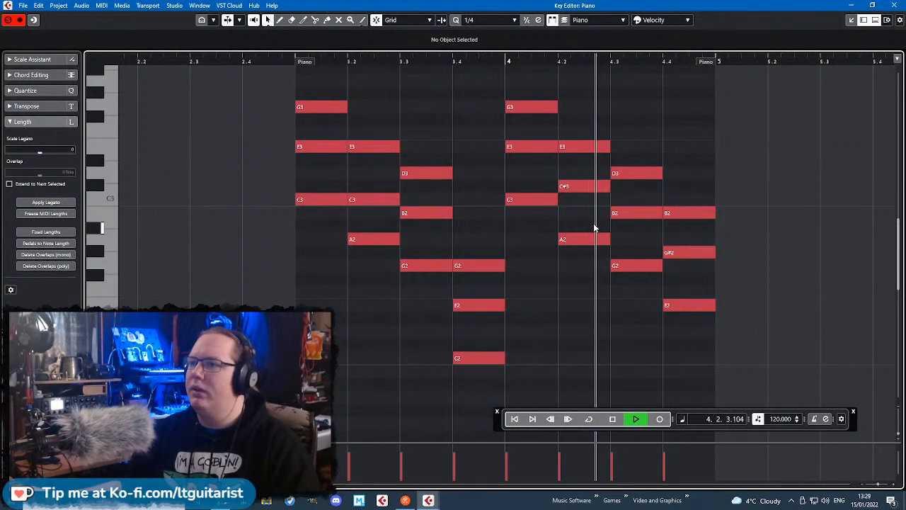
{"action": "key", "text": "space"}
- Lower the C#3 note at 4.2 to C3 and play the chords from 2.4 through the end of bar 4
{"action": "left_click", "coordinate": [566, 188]}
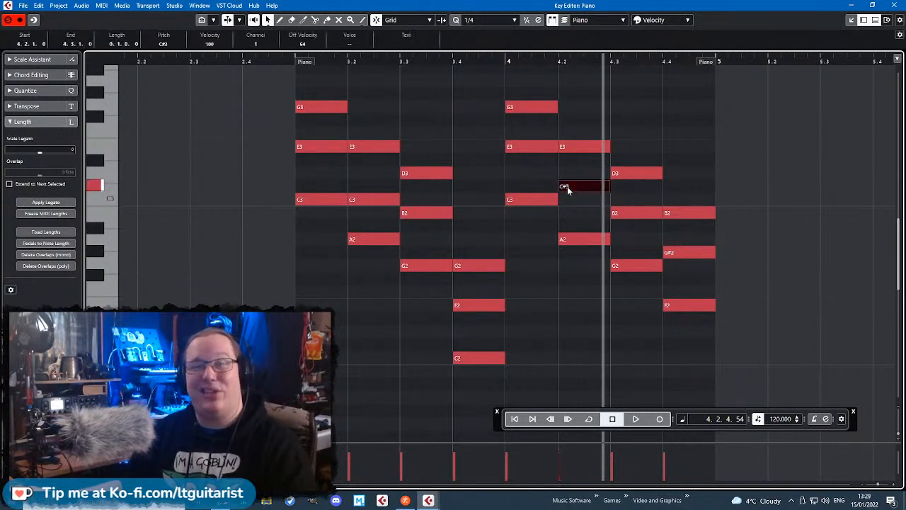
{"action": "left_click_drag", "start_coordinate": [575, 188], "coordinate": [576, 199]}
{"action": "left_click", "coordinate": [243, 63]}
{"action": "key", "text": "space"}
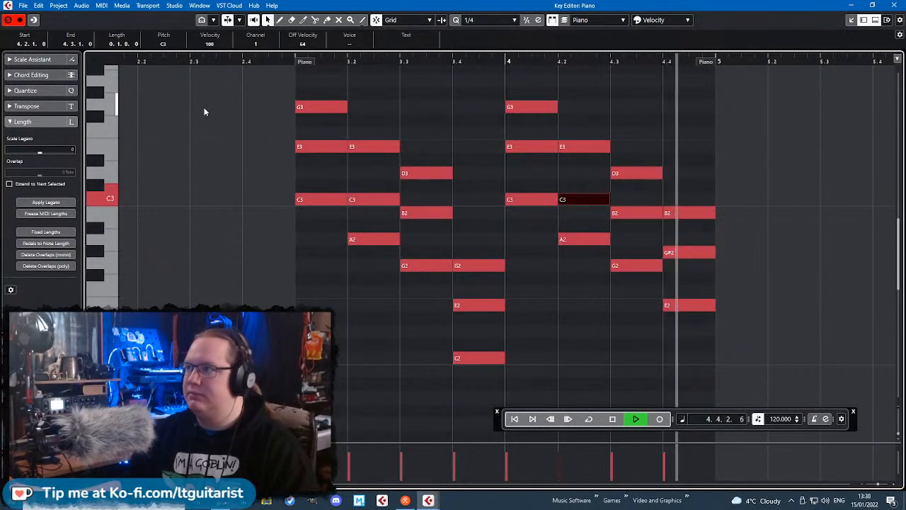
{"action": "key", "text": "space"}
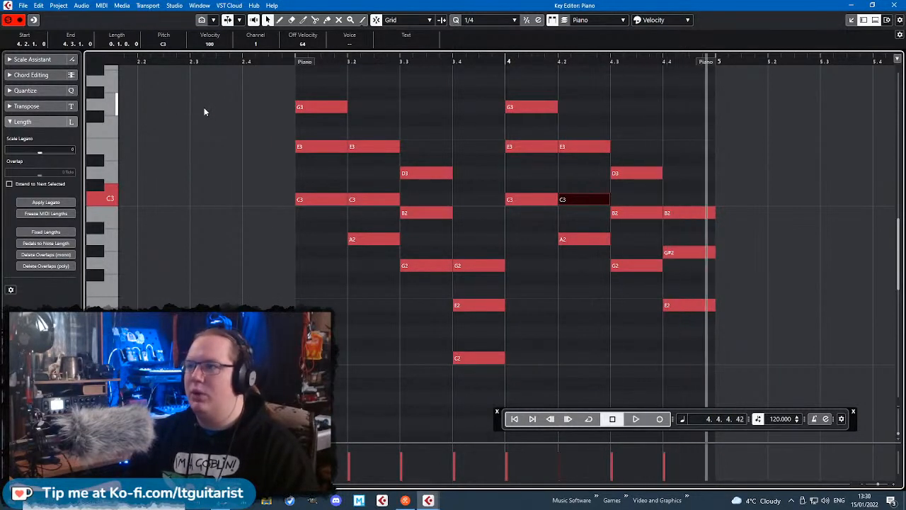
- Lower the last chord's G#2 note at 4.4 to G2 and deselect it
{"action": "left_click", "coordinate": [674, 253]}
{"action": "left_click_drag", "start_coordinate": [685, 257], "coordinate": [685, 266]}
{"action": "left_click", "coordinate": [665, 247]}
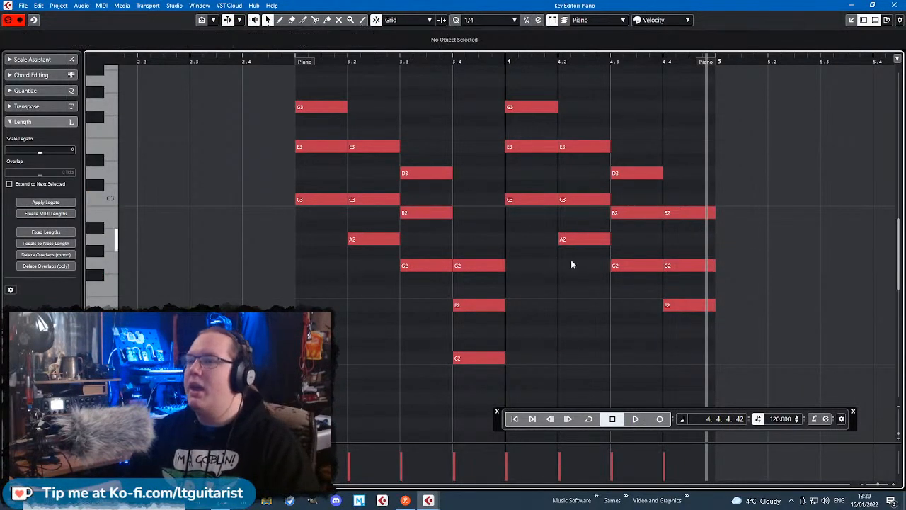
- Extend the end of the Piano part to bar 8
{"action": "scroll", "coordinate": [350, 289], "scroll_direction": "down", "scroll_amount": 2, "text": "ctrl"}
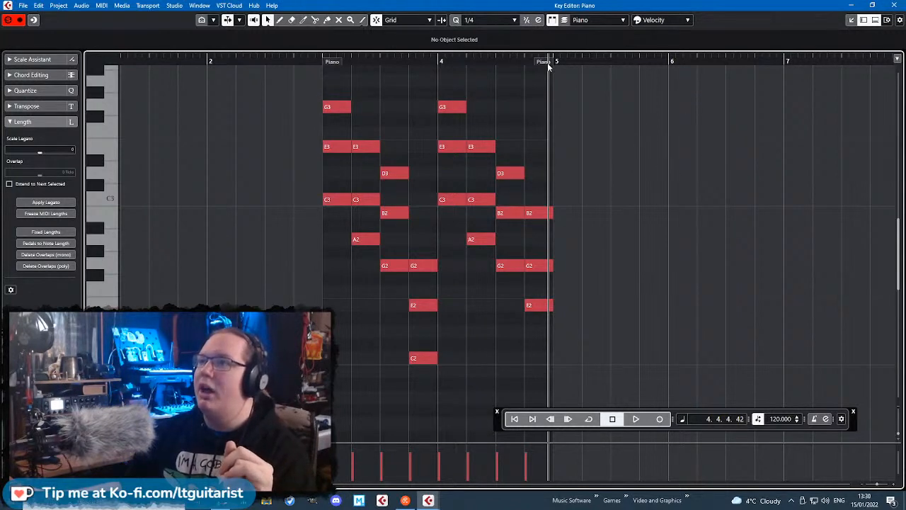
{"action": "left_click_drag", "start_coordinate": [544, 63], "coordinate": [893, 91]}
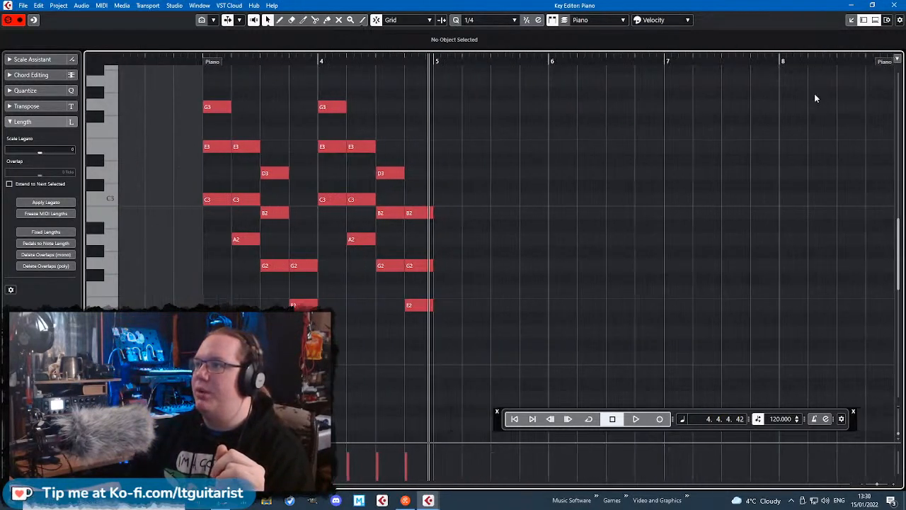
{"action": "left_click_drag", "start_coordinate": [814, 99], "coordinate": [772, 112]}
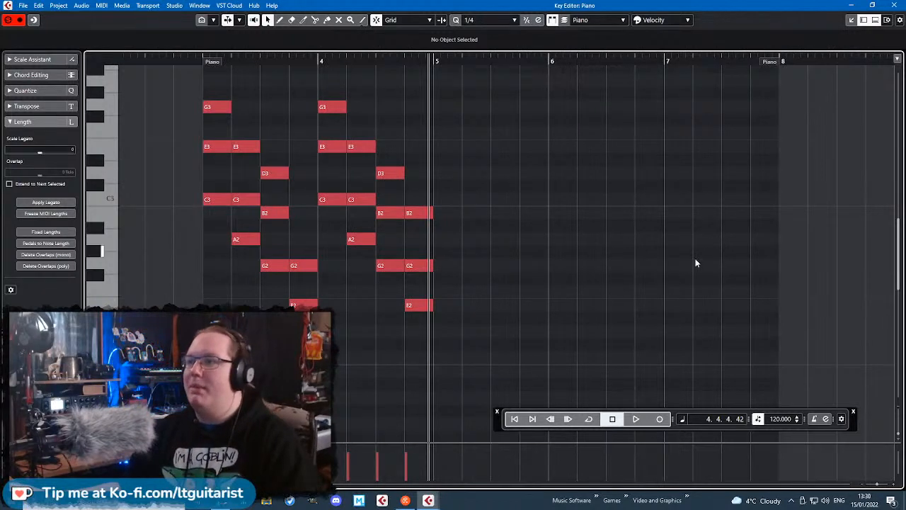
{"action": "scroll", "coordinate": [769, 306], "scroll_direction": "up", "scroll_amount": 2}
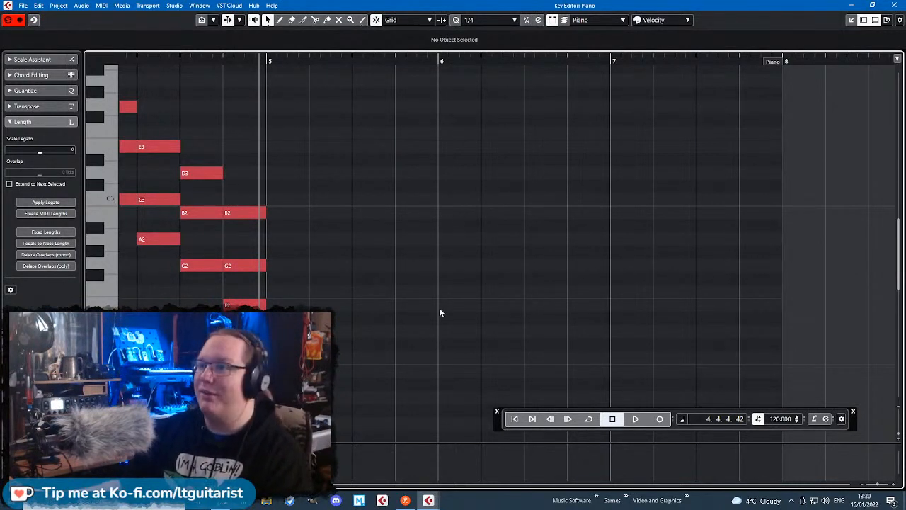
- Move the transport clear of the notes and enter an ascending quarter-note C major scale, C2 to C3, from bar 6 to bar 8
{"action": "left_click_drag", "start_coordinate": [500, 424], "coordinate": [535, 433]}
{"action": "left_click", "coordinate": [498, 375]}
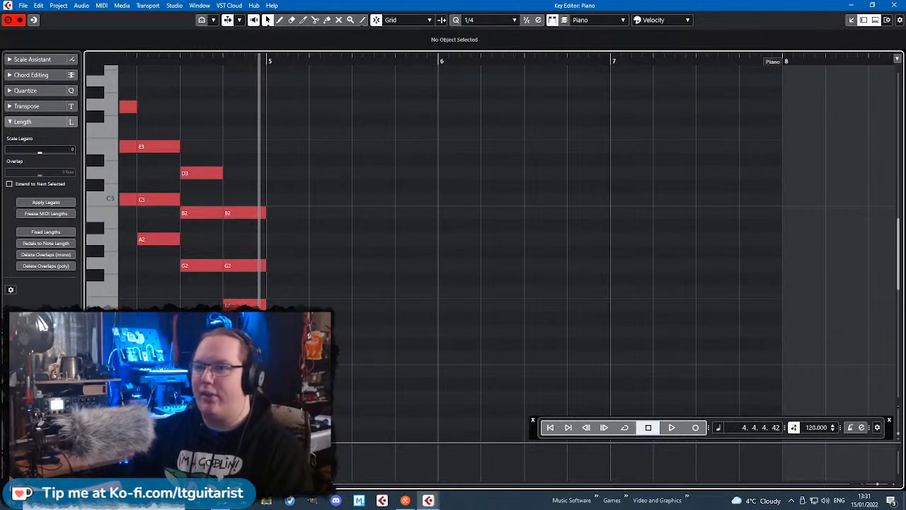
{"action": "left_click", "coordinate": [467, 357]}
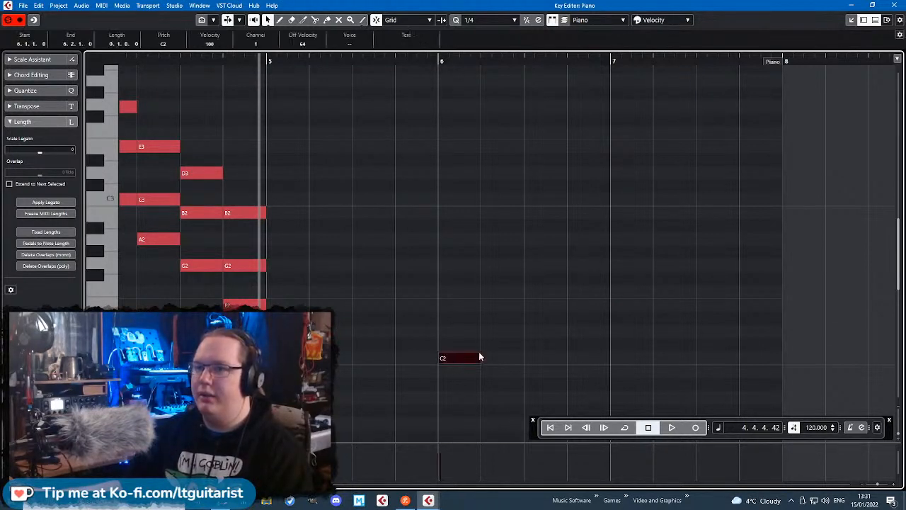
{"action": "left_click", "coordinate": [513, 332]}
{"action": "left_click", "coordinate": [546, 305]}
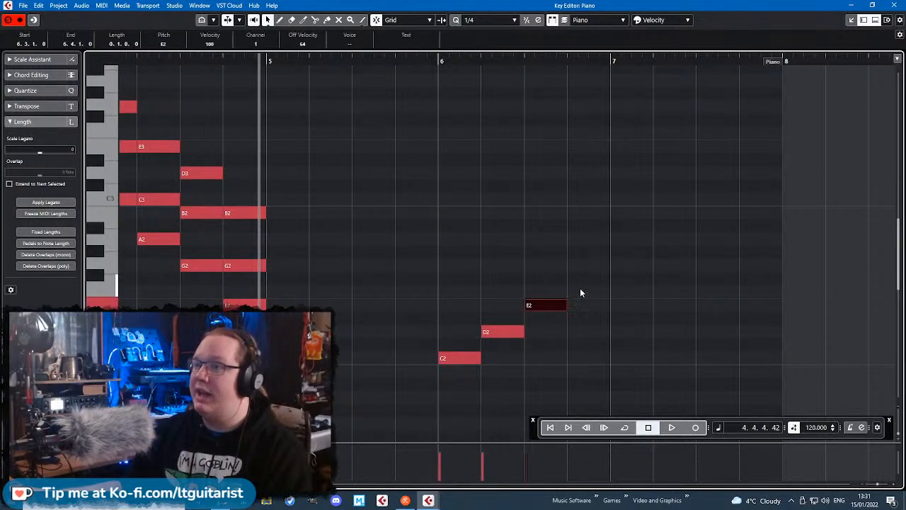
{"action": "left_click", "coordinate": [591, 292]}
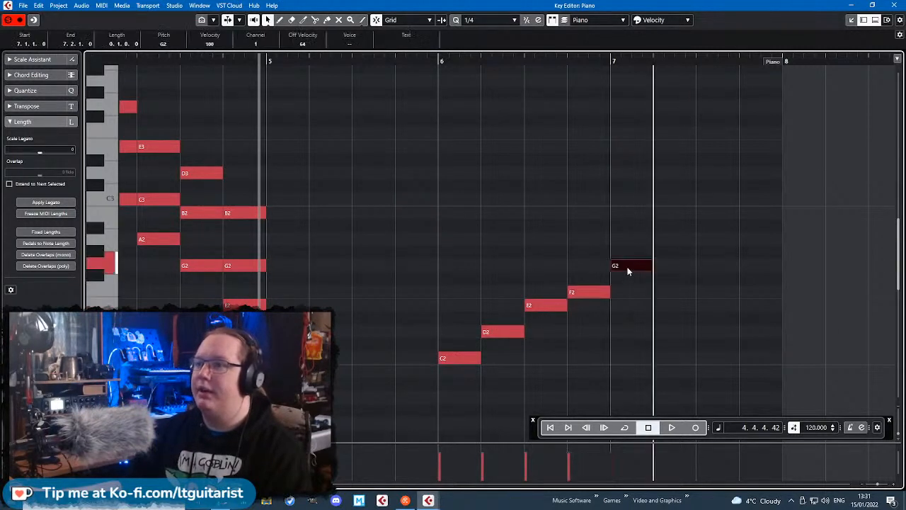
{"action": "left_click", "coordinate": [628, 266]}
{"action": "left_click", "coordinate": [675, 240]}
{"action": "left_click", "coordinate": [718, 212]}
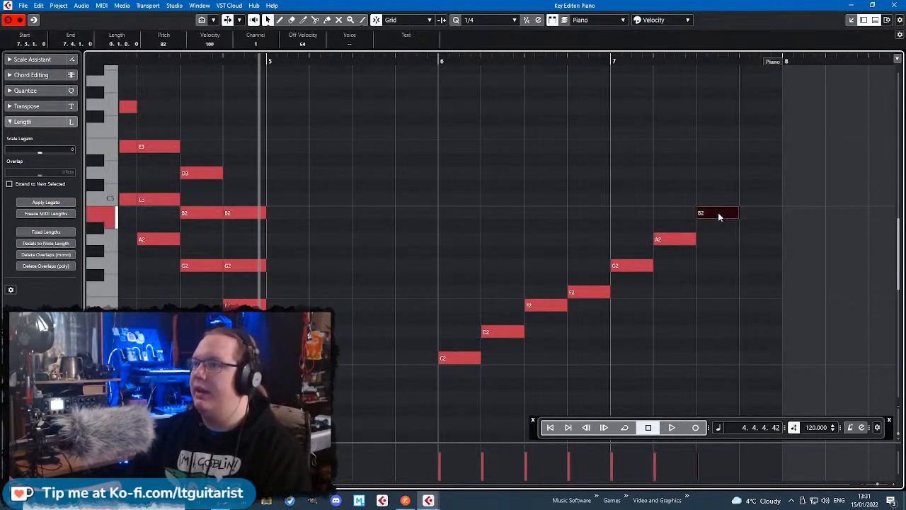
{"action": "left_click", "coordinate": [761, 199]}
- Deselect the scale notes and play the scale from bar 6 to its last note
{"action": "left_click_drag", "start_coordinate": [415, 144], "coordinate": [848, 407]}
{"action": "left_click", "coordinate": [459, 160]}
{"action": "left_click", "coordinate": [439, 62]}
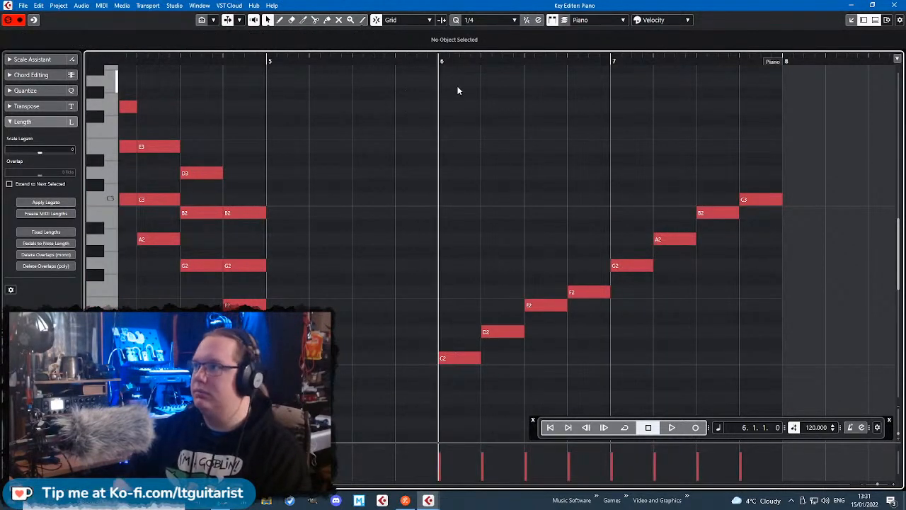
{"action": "key", "text": "space"}
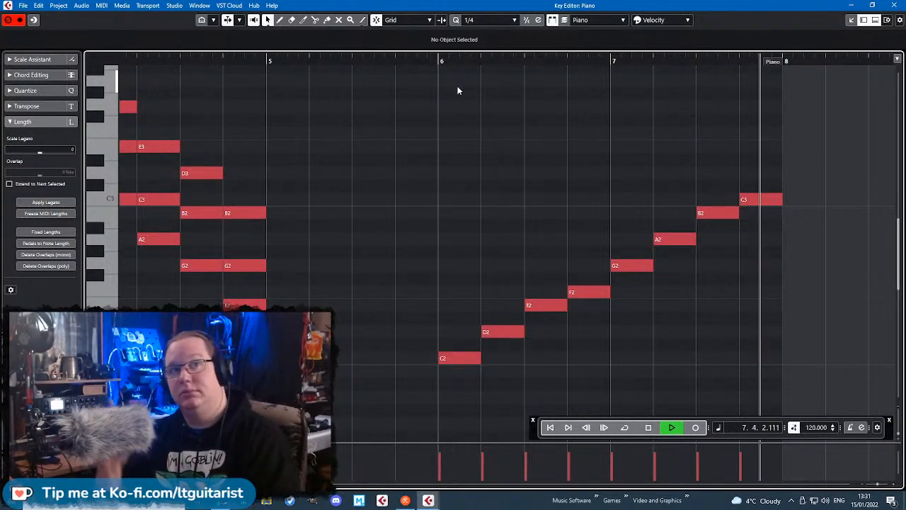
{"action": "key", "text": "space"}
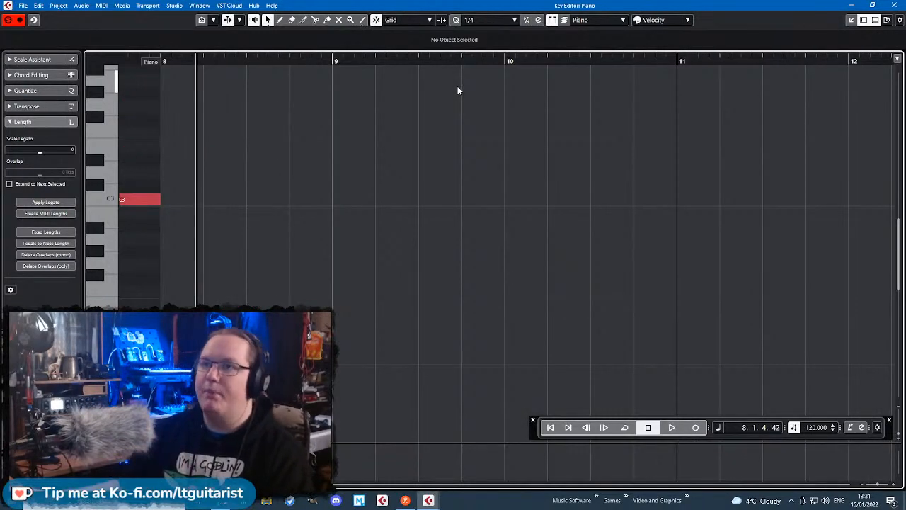
- Pick out the root and fifth of the C major chord in the scale by selecting the C2 and G2 notes
{"action": "scroll", "coordinate": [338, 138], "scroll_direction": "left", "scroll_amount": 5}
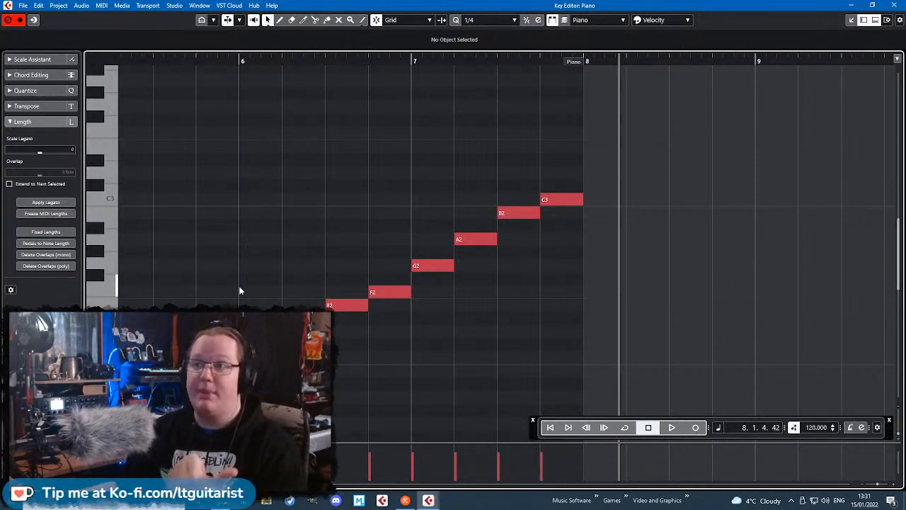
{"action": "left_click", "coordinate": [257, 357]}
{"action": "left_click", "coordinate": [346, 334]}
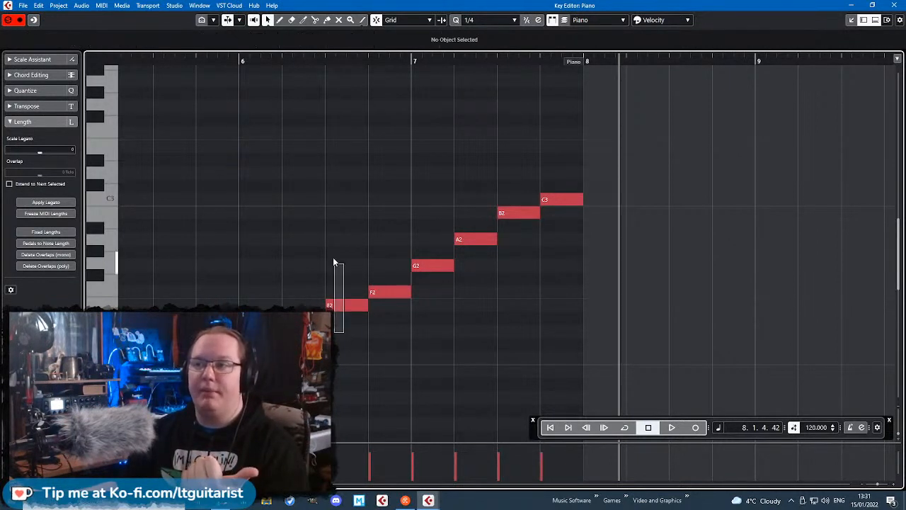
{"action": "left_click", "coordinate": [432, 267]}
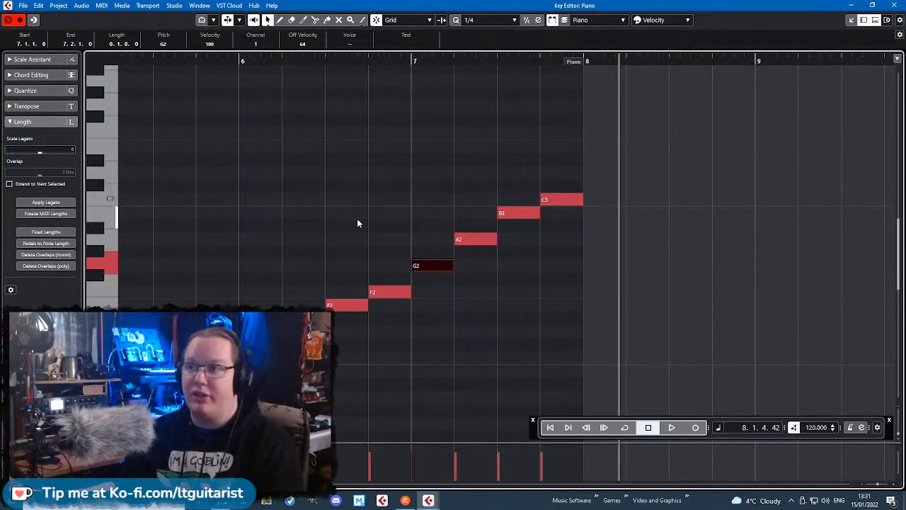
{"action": "left_click", "coordinate": [240, 238]}
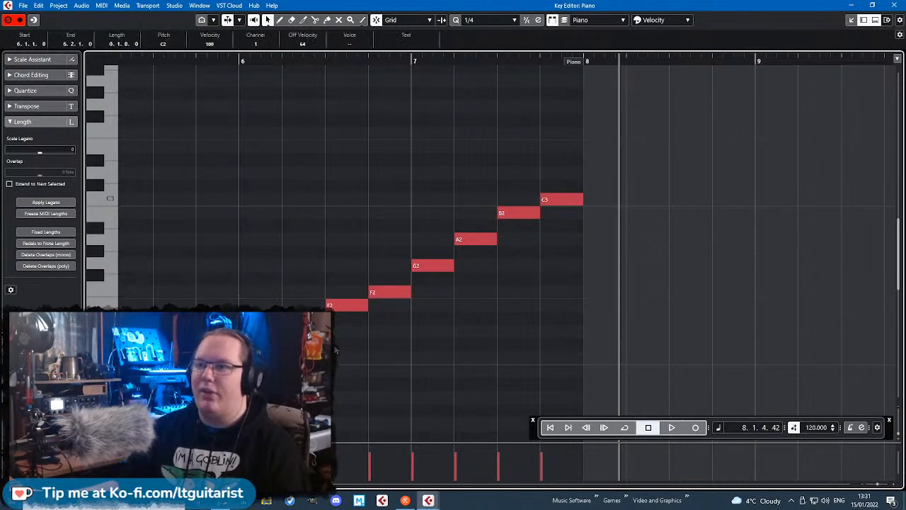
{"action": "left_click", "coordinate": [417, 266]}
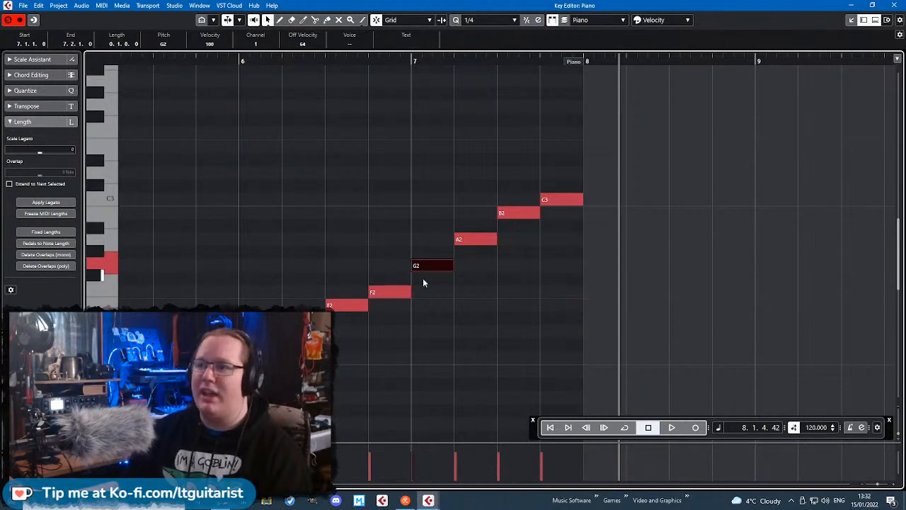
- Compare with the first chord of bar 4 by selecting its C3 and E3 notes, and deselect them
{"action": "left_click_drag", "start_coordinate": [225, 247], "coordinate": [606, 225]}
{"action": "left_click", "coordinate": [335, 200]}
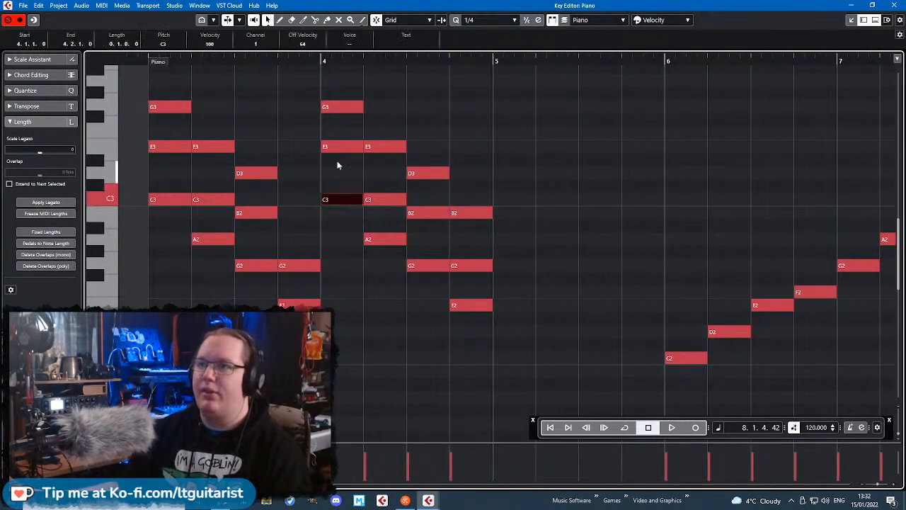
{"action": "left_click", "coordinate": [340, 146]}
{"action": "left_click", "coordinate": [303, 165]}
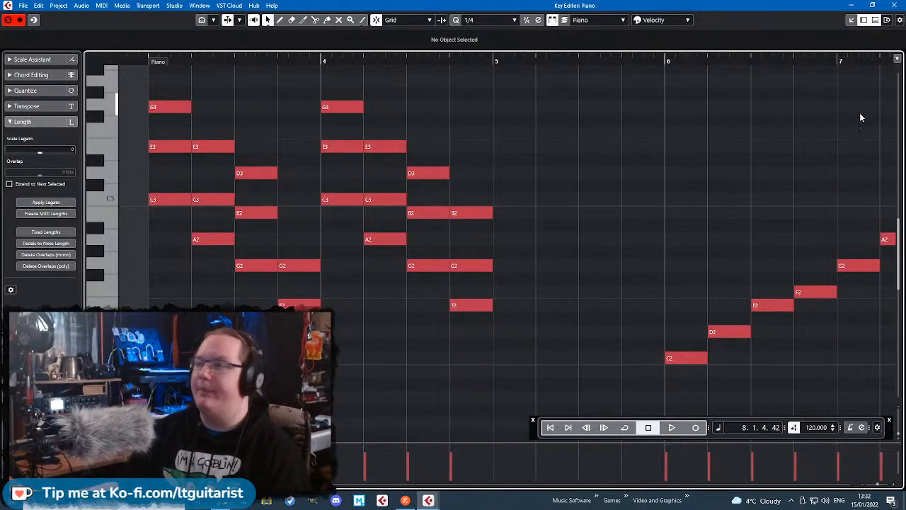
- Pick out the D minor chord in the scale by selecting the D2, F2 and A2 notes in turn, and deselect them
{"action": "left_click_drag", "start_coordinate": [860, 113], "coordinate": [902, 115]}
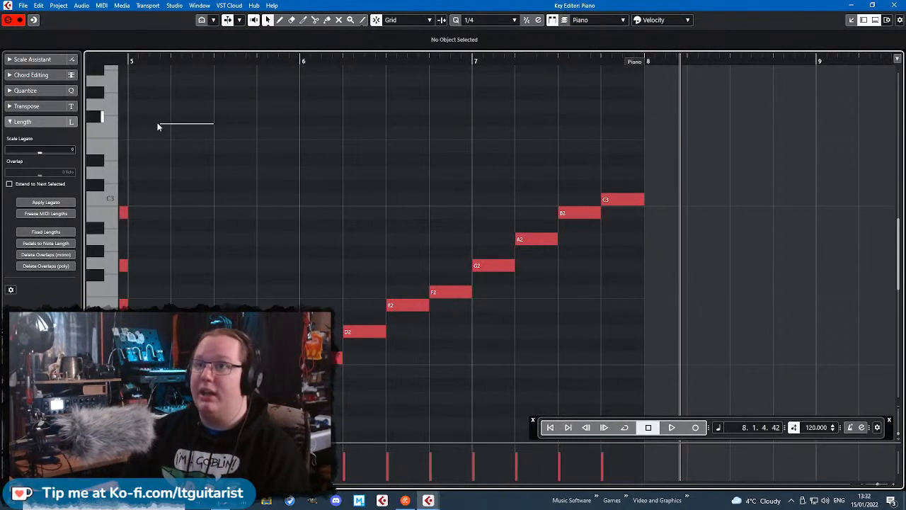
{"action": "left_click_drag", "start_coordinate": [159, 127], "coordinate": [306, 130]}
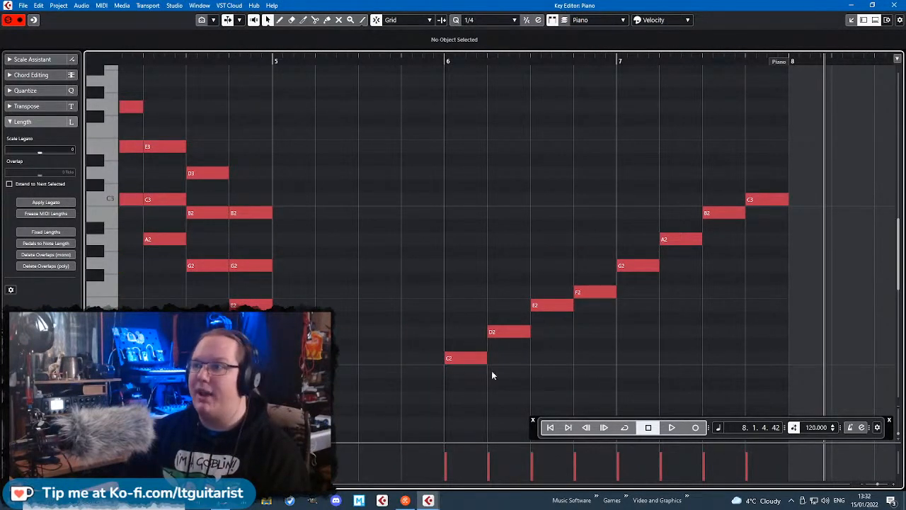
{"action": "left_click", "coordinate": [507, 333]}
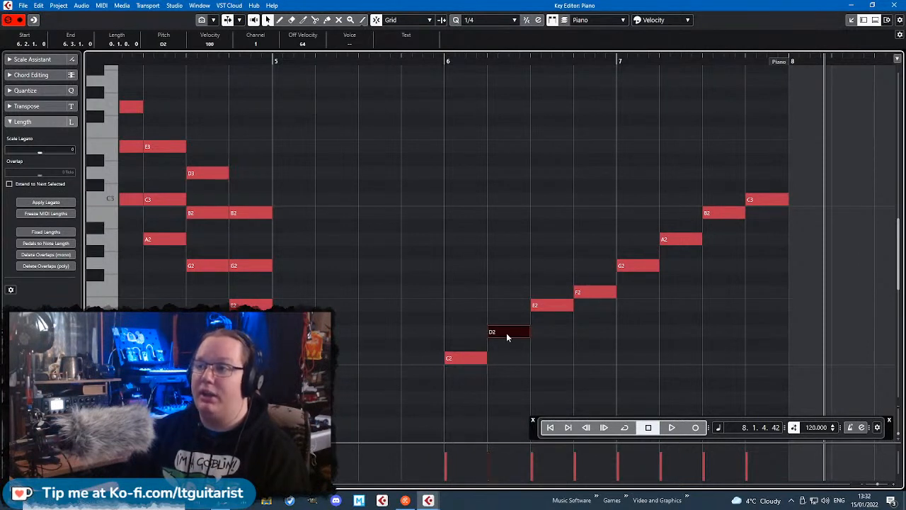
{"action": "left_click", "coordinate": [584, 296]}
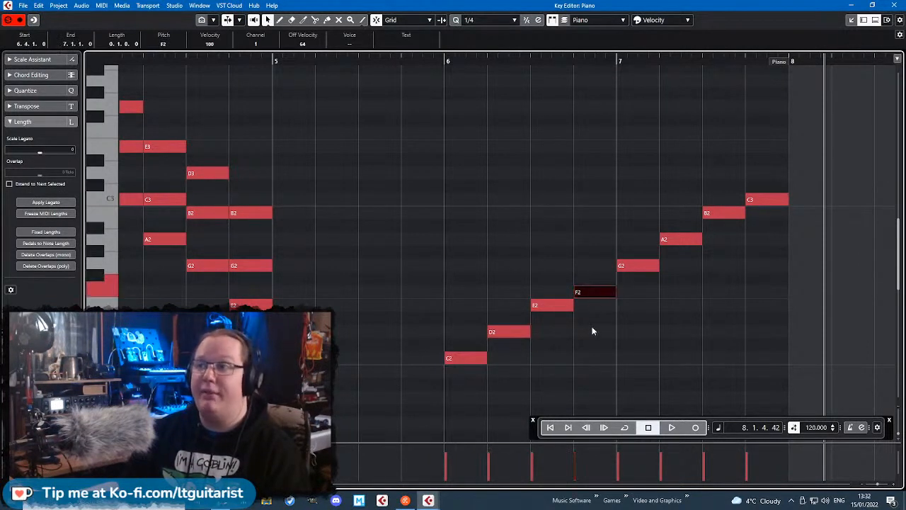
{"action": "left_click", "coordinate": [674, 243]}
{"action": "left_click", "coordinate": [337, 372]}
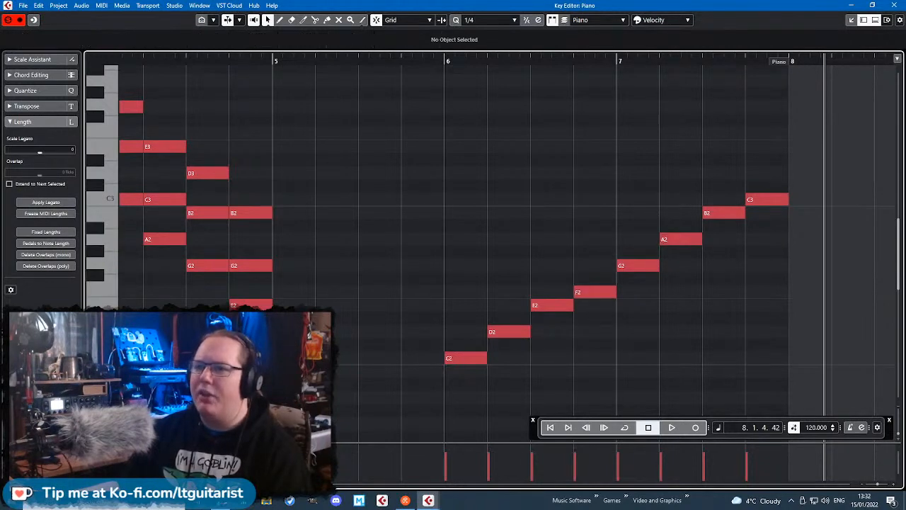
- Pick out the A minor chord tones in the scale by selecting A2, C3, C2 and E2 in turn
{"action": "scroll", "coordinate": [333, 369], "scroll_direction": "left", "scroll_amount": 1}
{"action": "scroll", "coordinate": [488, 234], "scroll_direction": "left", "scroll_amount": 3}
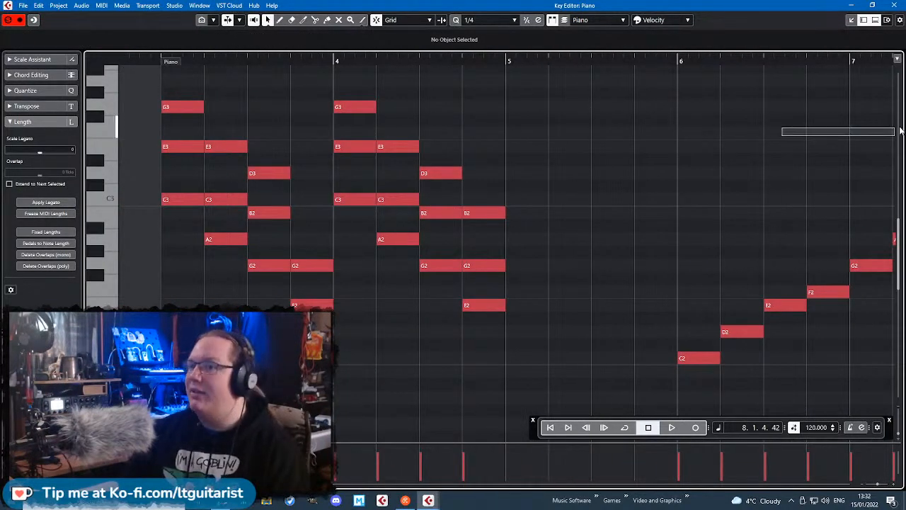
{"action": "scroll", "coordinate": [655, 309], "scroll_direction": "right", "scroll_amount": 5}
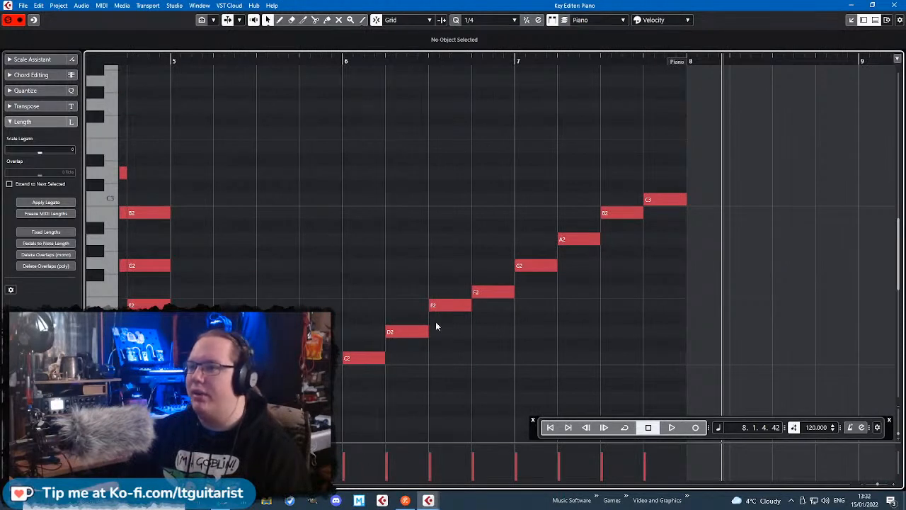
{"action": "left_click", "coordinate": [575, 244]}
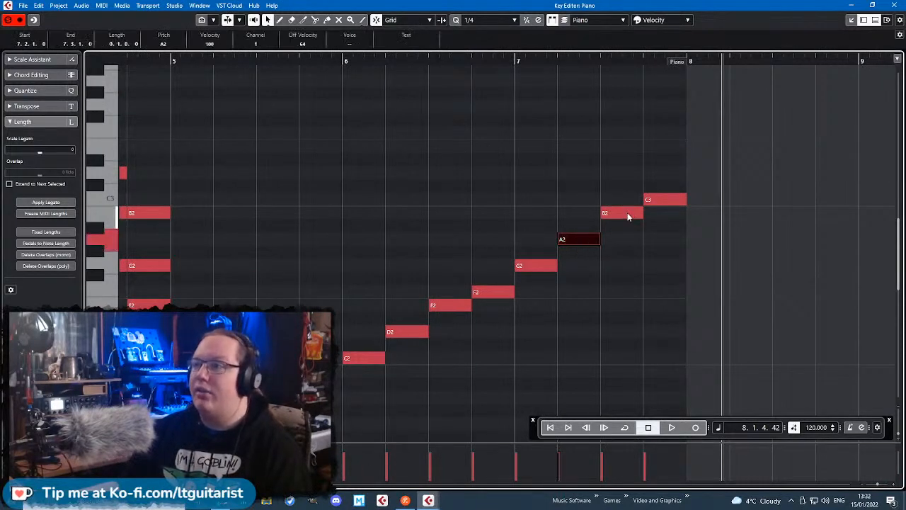
{"action": "left_click", "coordinate": [659, 200]}
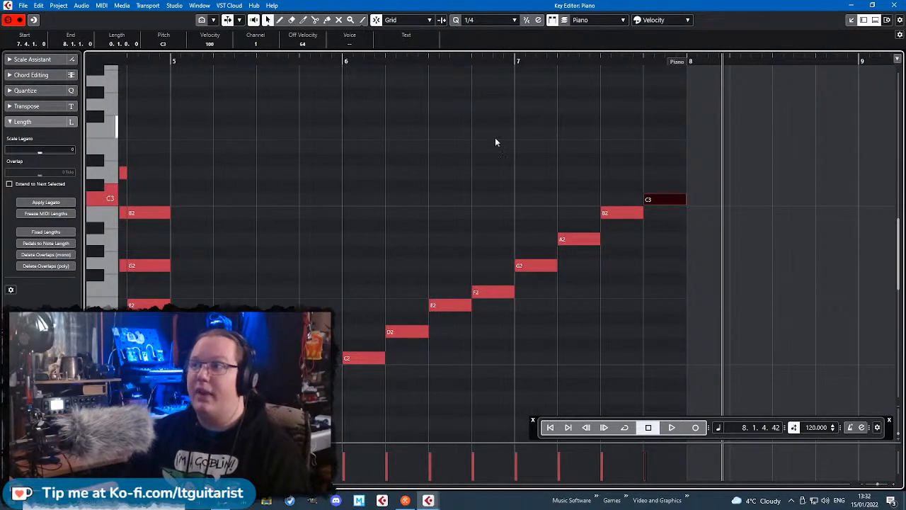
{"action": "left_click", "coordinate": [349, 359]}
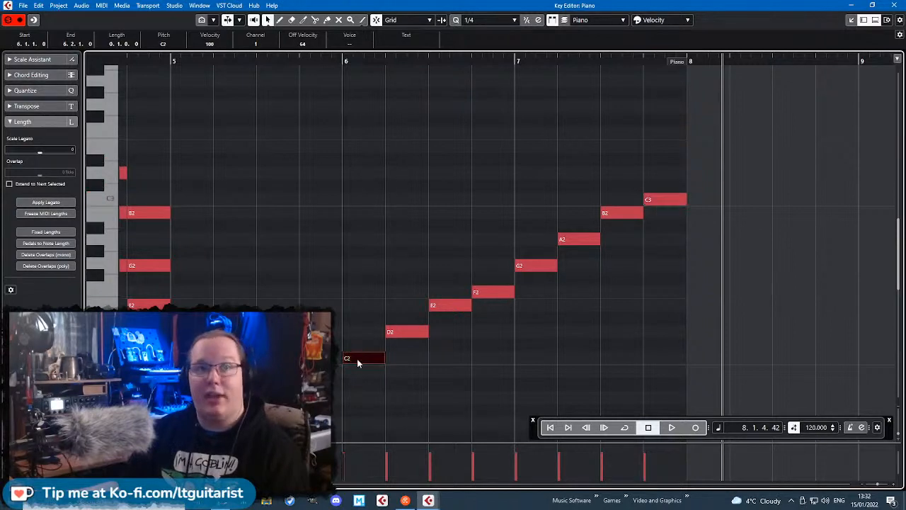
{"action": "left_click", "coordinate": [439, 306]}
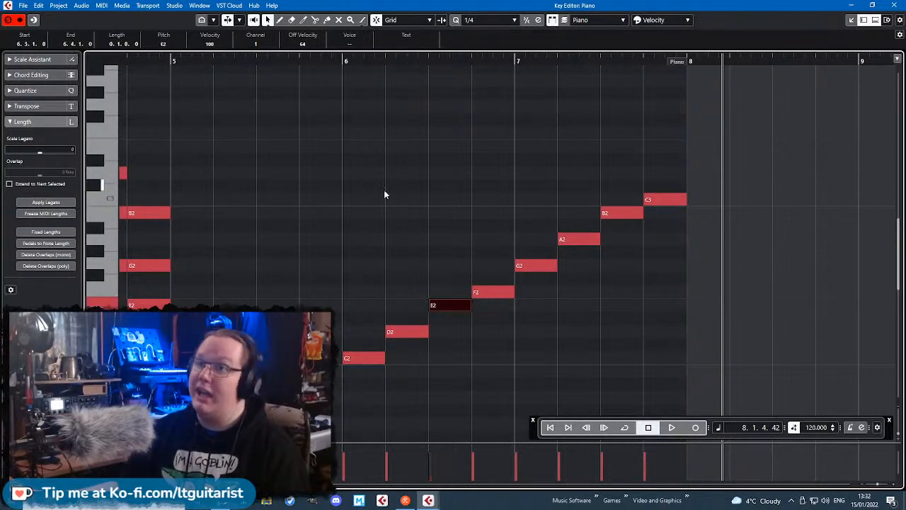
- Audition the A2, C3 and E3 notes of the second chord in bar 4
{"action": "left_click_drag", "start_coordinate": [318, 103], "coordinate": [89, 106]}
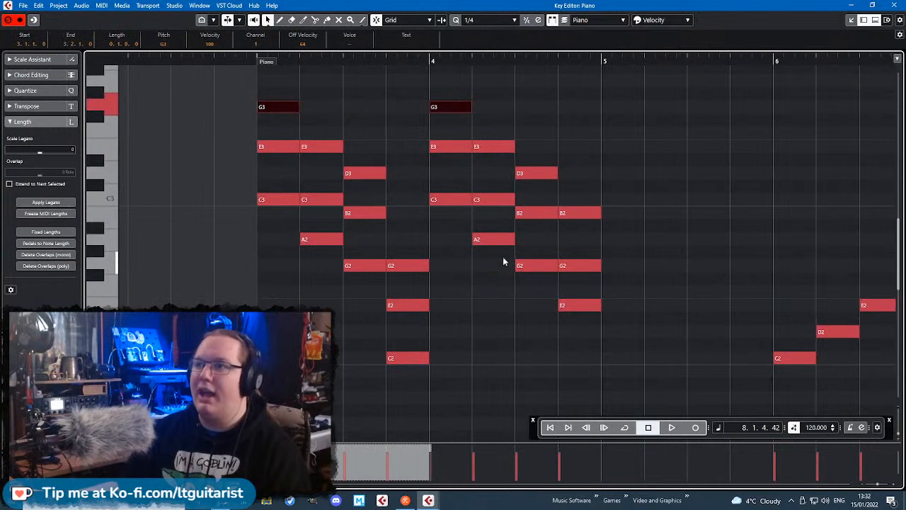
{"action": "left_click", "coordinate": [494, 241]}
{"action": "left_click", "coordinate": [492, 201]}
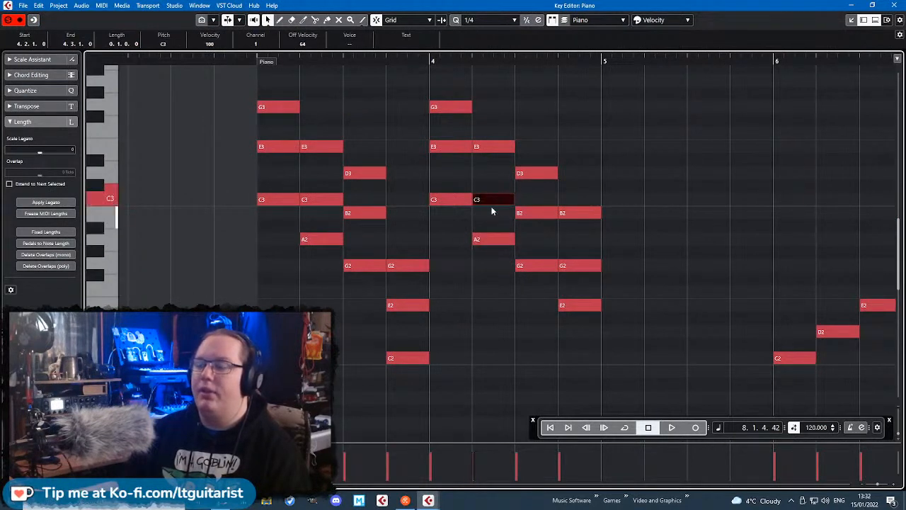
{"action": "left_click", "coordinate": [488, 152]}
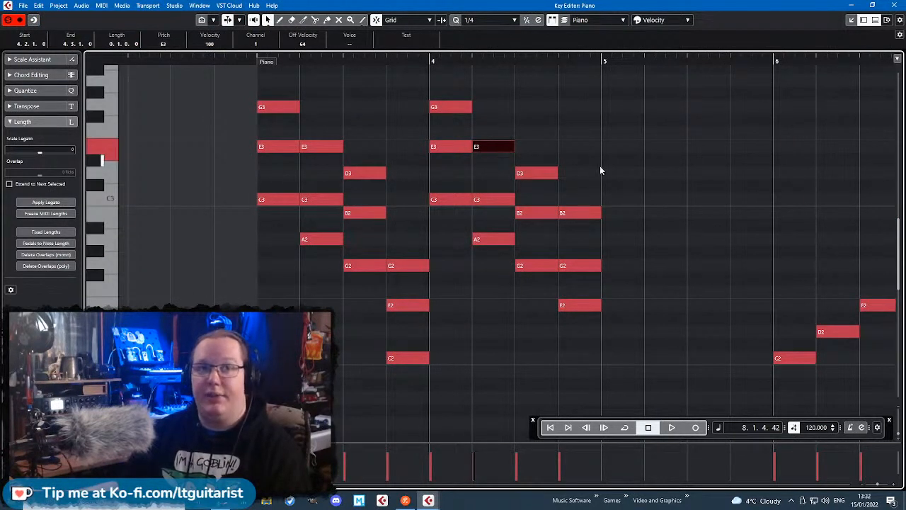
{"action": "left_click_drag", "start_coordinate": [786, 125], "coordinate": [592, 122]}
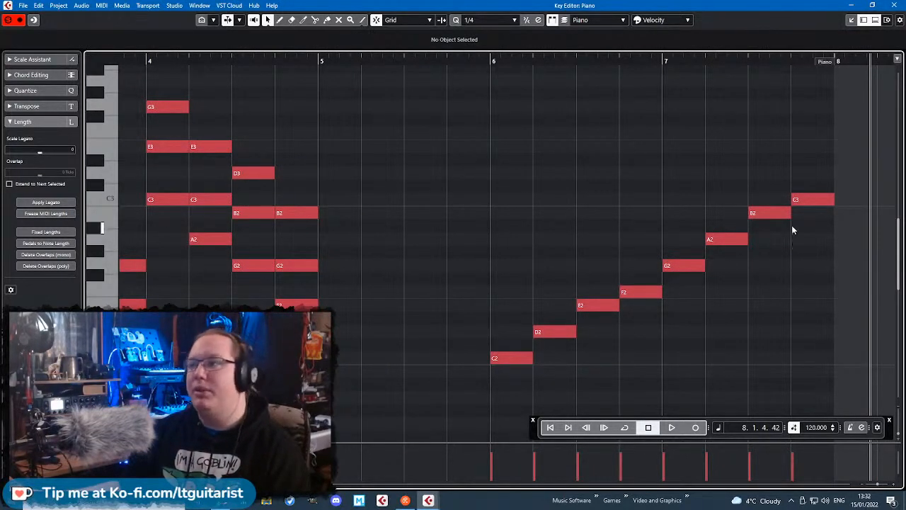
{"action": "scroll", "coordinate": [548, 186], "scroll_direction": "down", "scroll_amount": 2}
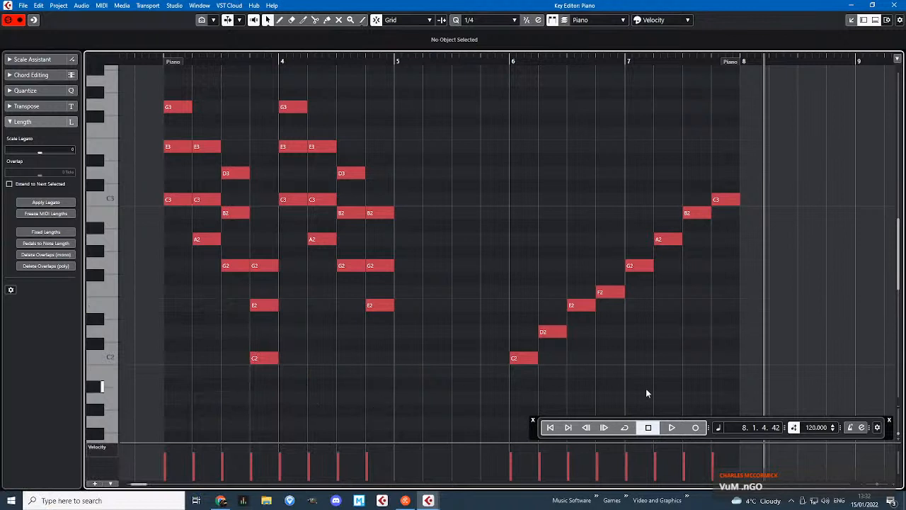
- Select all the notes and try shifting them up an octave and back down
{"action": "left_click_drag", "start_coordinate": [819, 393], "coordinate": [157, 93]}
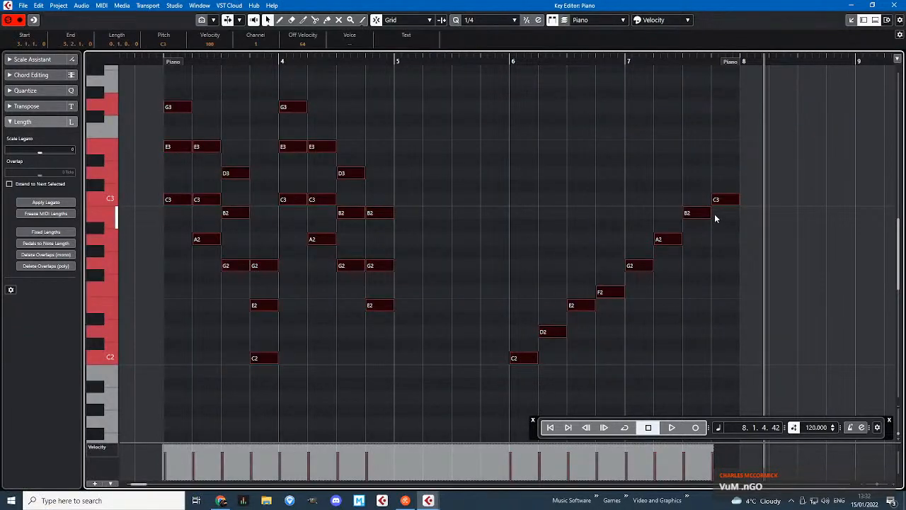
{"action": "key", "text": "shift+Up"}
{"action": "key", "text": "shift+Down"}
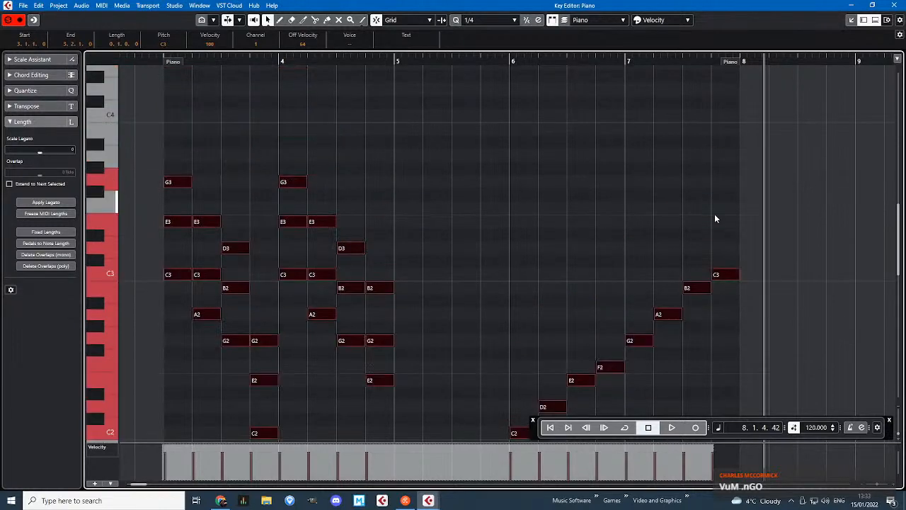
{"action": "scroll", "coordinate": [725, 216], "scroll_direction": "down", "scroll_amount": 3}
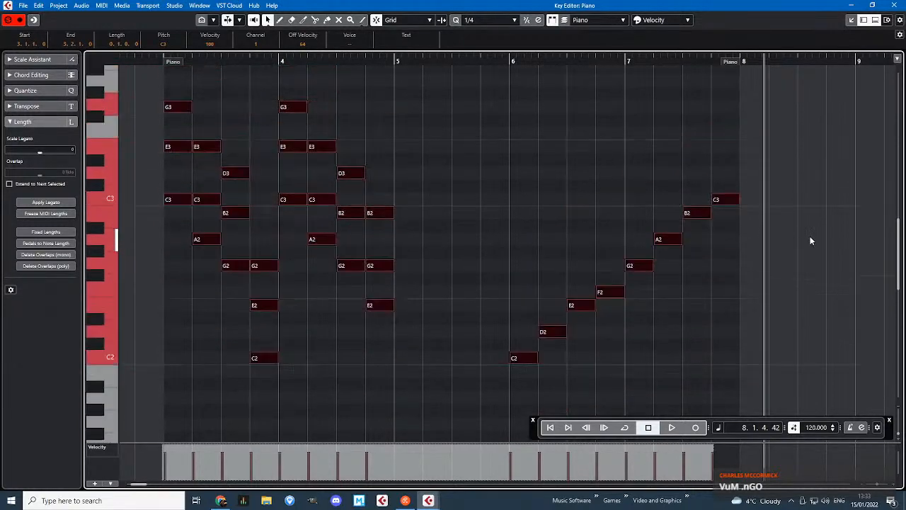
- Transpose all the selected notes up by two semitones
{"action": "key", "text": "Up"}
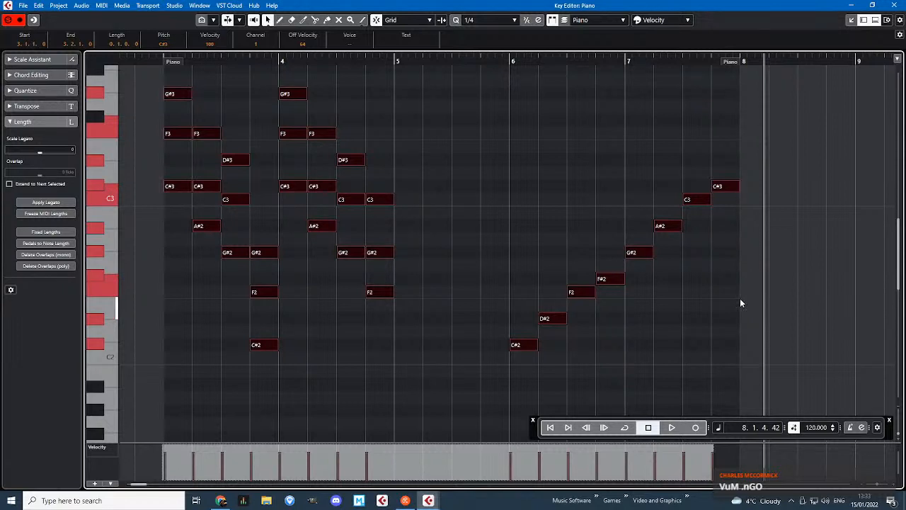
{"action": "key", "text": "Up"}
{"action": "left_click", "coordinate": [587, 153]}
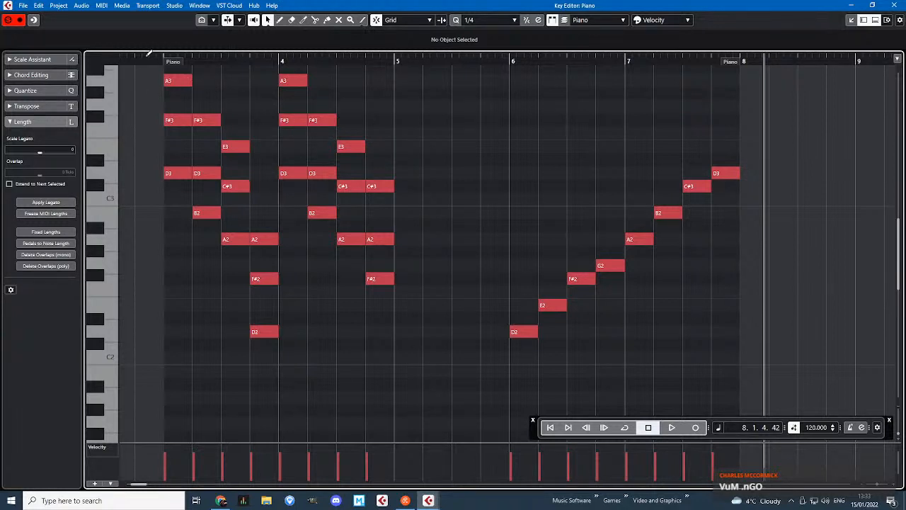
- Play back the transposed piano chords from the beginning of bar 3 and stop in bar 5
{"action": "left_click_drag", "start_coordinate": [150, 58], "coordinate": [150, 63]}
{"action": "key", "text": "alt+Tab"}
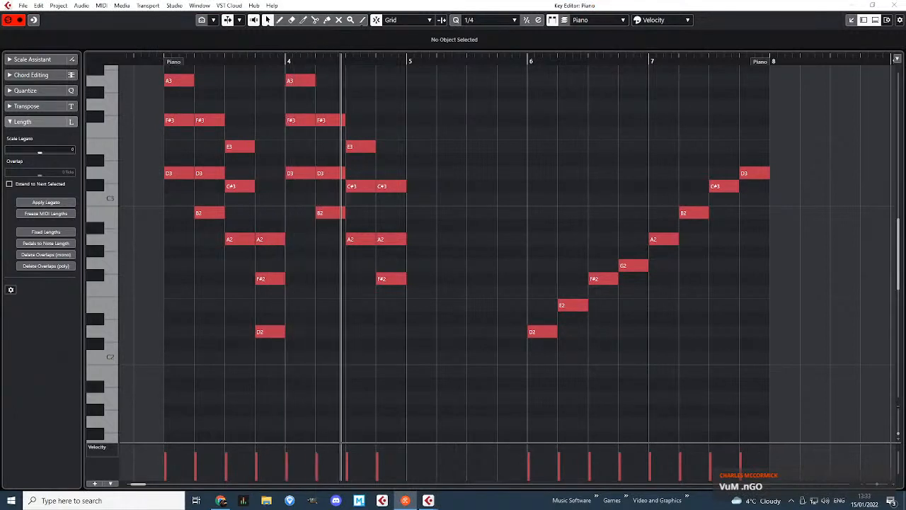
{"action": "left_click", "coordinate": [564, 142]}
{"action": "key", "text": "space"}
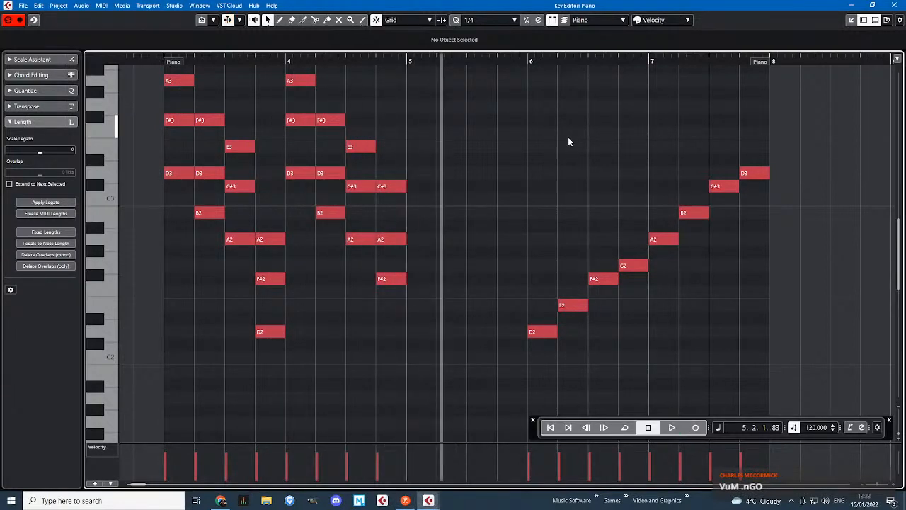
- Select all the piano notes and transpose them down two semitones to their original pitches
{"action": "left_click_drag", "start_coordinate": [788, 345], "coordinate": [138, 71]}
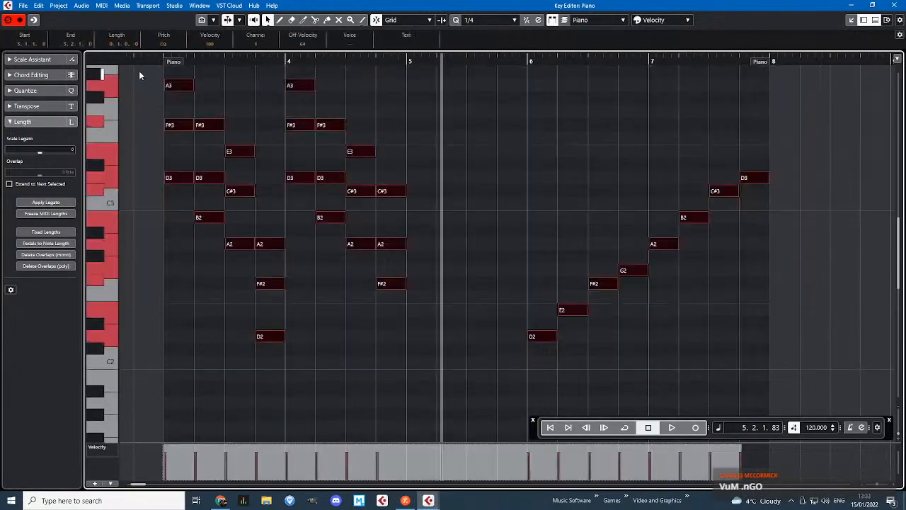
{"action": "key", "text": "Down"}
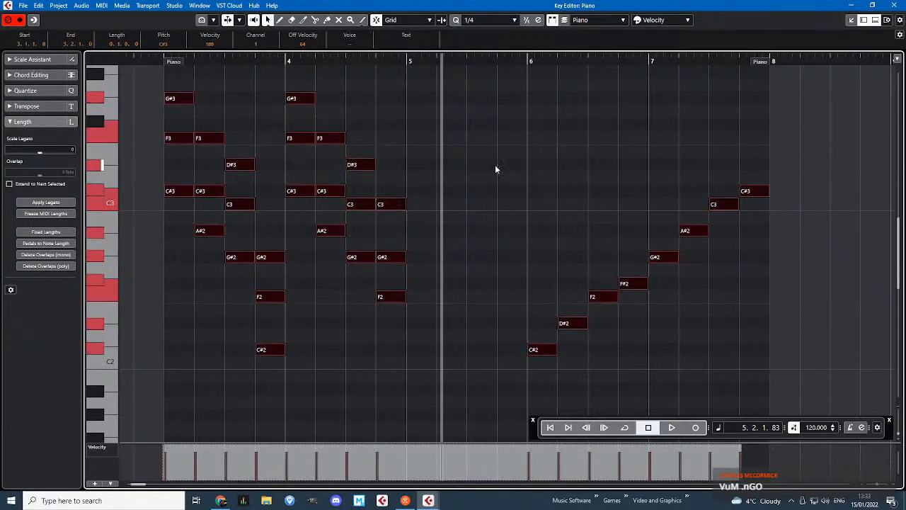
{"action": "key", "text": "Down"}
{"action": "left_click", "coordinate": [533, 164]}
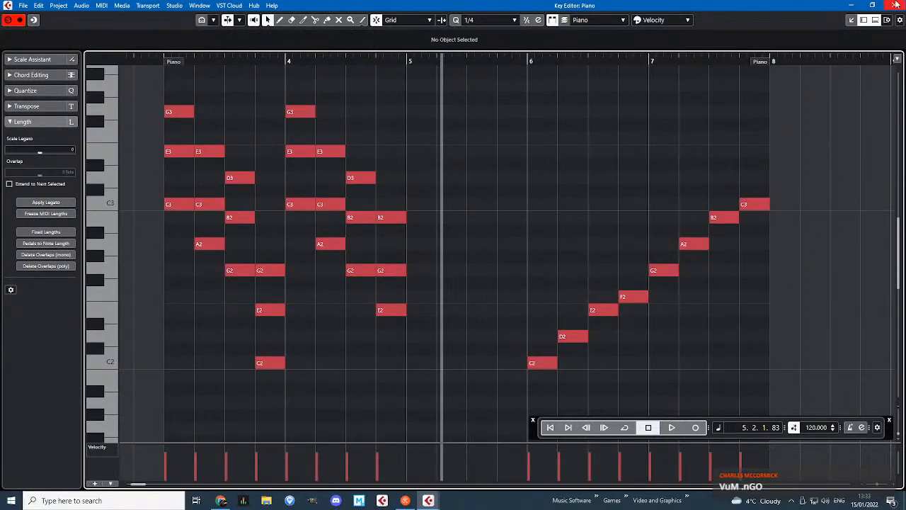
- Close the Key Editor window and the lower zone so the full piano and bass arrangement is shown
{"action": "left_click", "coordinate": [892, 5]}
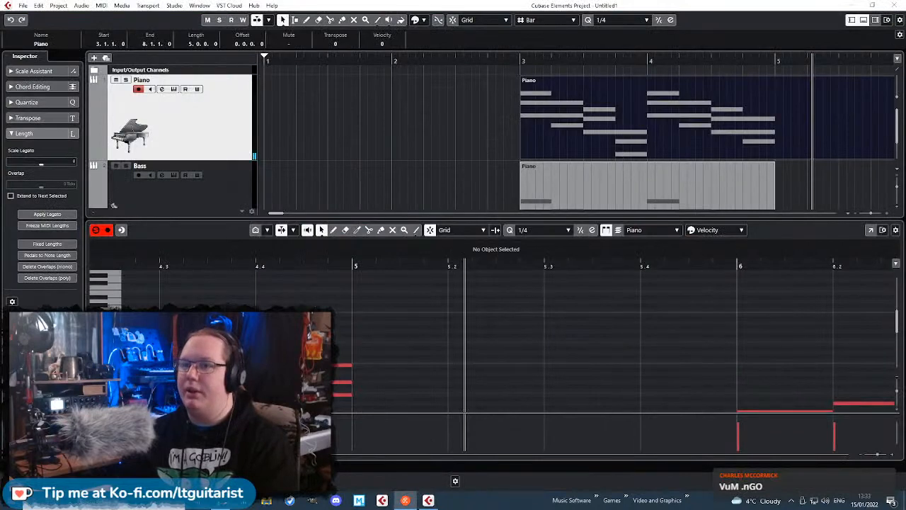
{"action": "left_click", "coordinate": [92, 465]}
{"action": "left_click", "coordinate": [438, 343]}
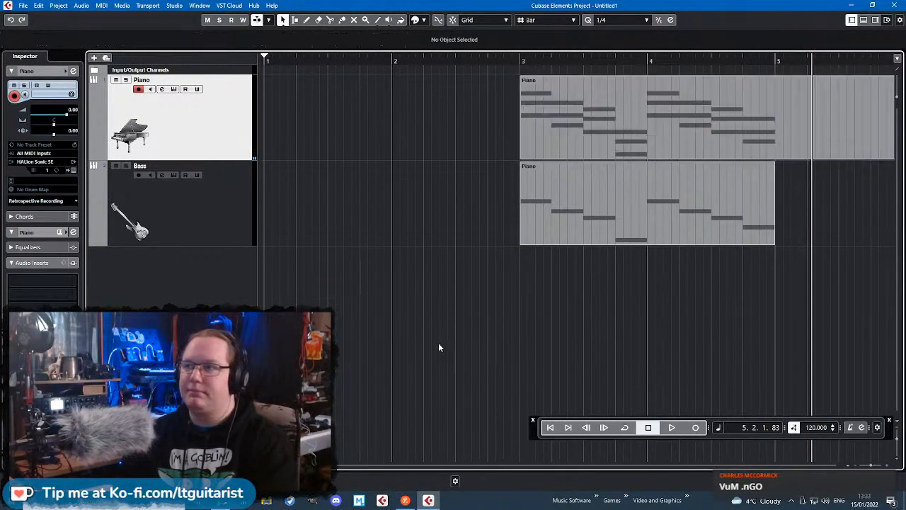
{"action": "key", "text": "g"}
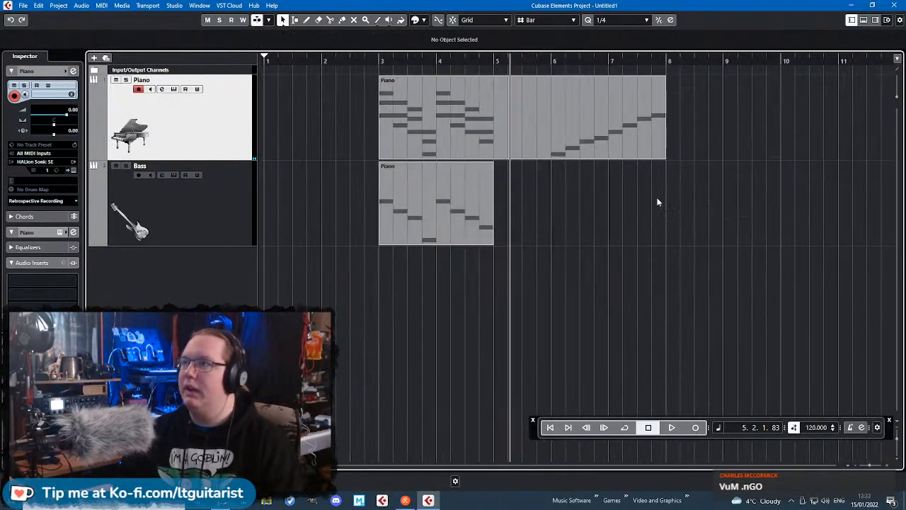
- Split the piano part at bar 6 and again at bar 5
{"action": "left_click", "coordinate": [564, 109]}
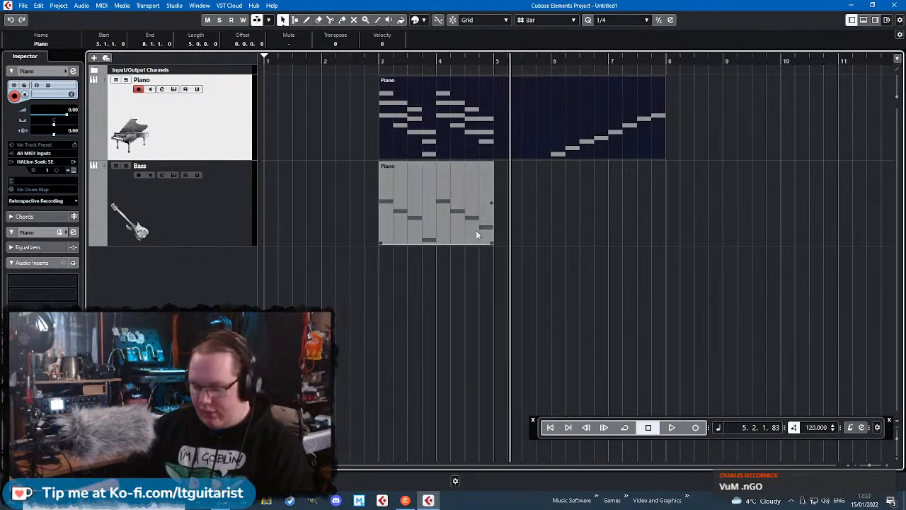
{"action": "key", "text": "3"}
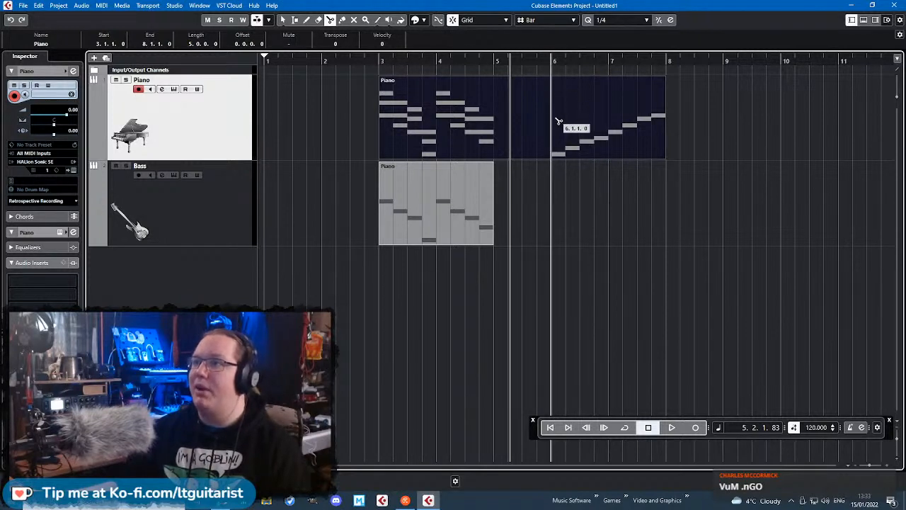
{"action": "left_click", "coordinate": [557, 150]}
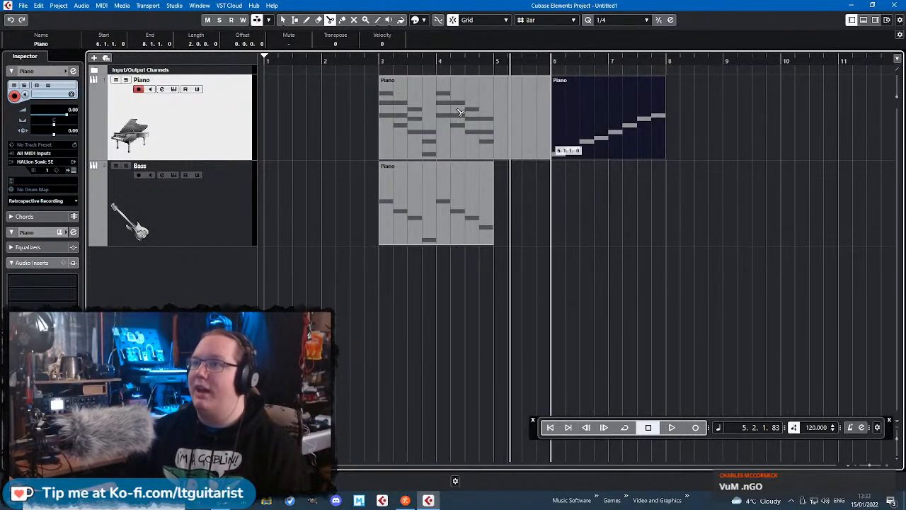
{"action": "left_click", "coordinate": [494, 115]}
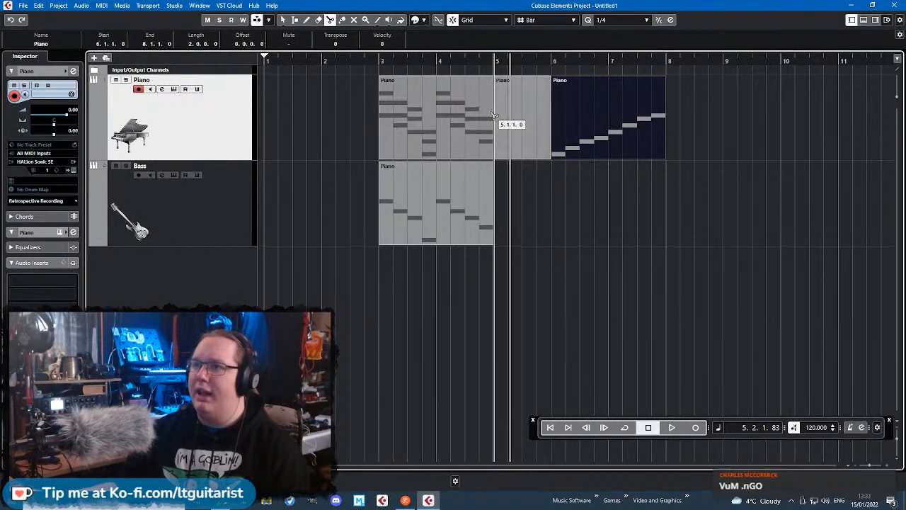
{"action": "key", "text": "1"}
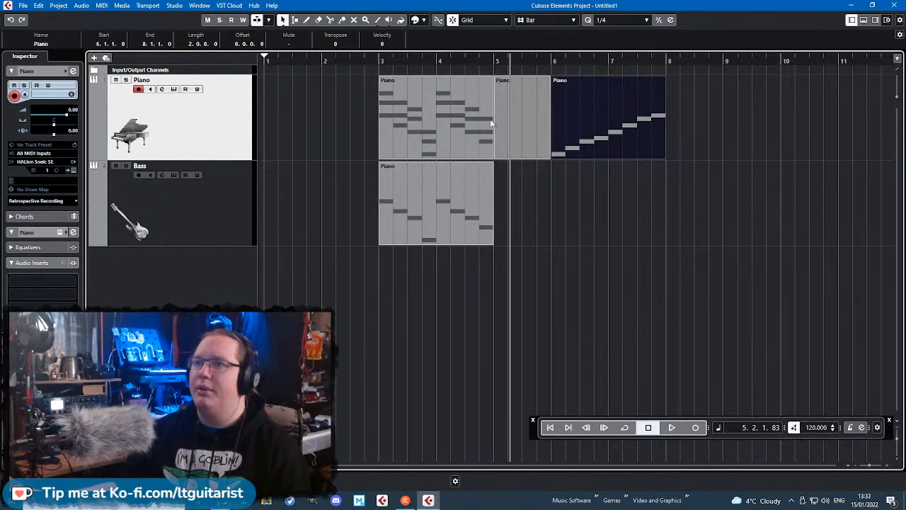
- Delete the empty piano part between bars 5 and 6
{"action": "left_click", "coordinate": [534, 169]}
{"action": "left_click", "coordinate": [523, 128]}
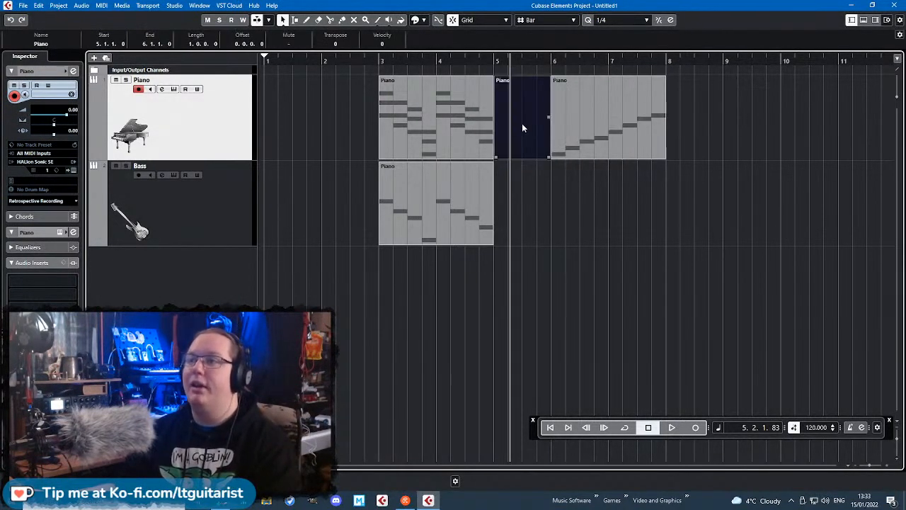
{"action": "key", "text": "Delete"}
{"action": "left_click", "coordinate": [558, 211]}
- Move the piano part with the rising scale to start at bar 1
{"action": "key", "text": "g"}
{"action": "key", "text": "g"}
{"action": "key", "text": "h"}
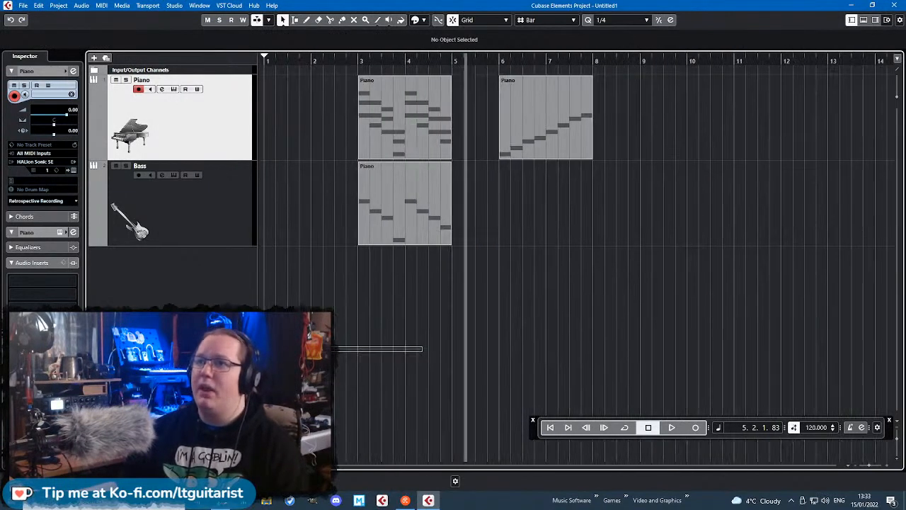
{"action": "left_click", "coordinate": [554, 132]}
{"action": "left_click_drag", "start_coordinate": [543, 143], "coordinate": [286, 105]}
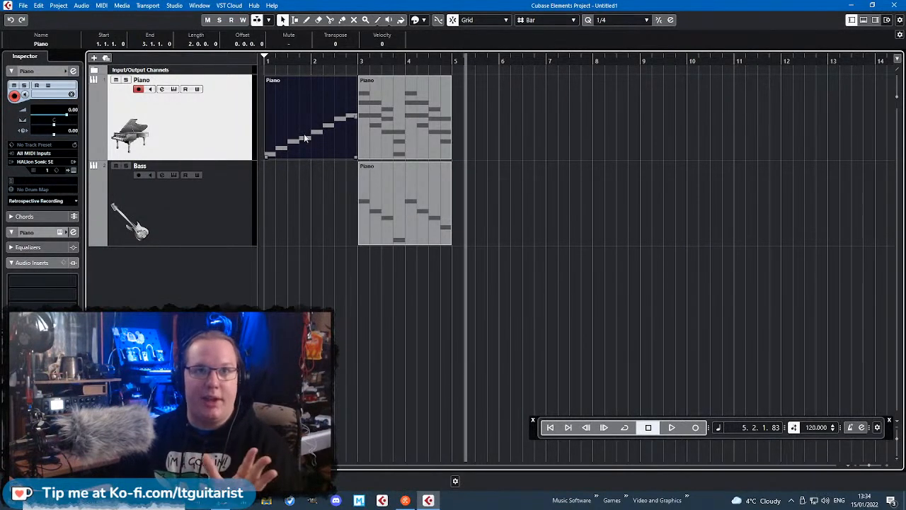
{"action": "left_click", "coordinate": [552, 305]}
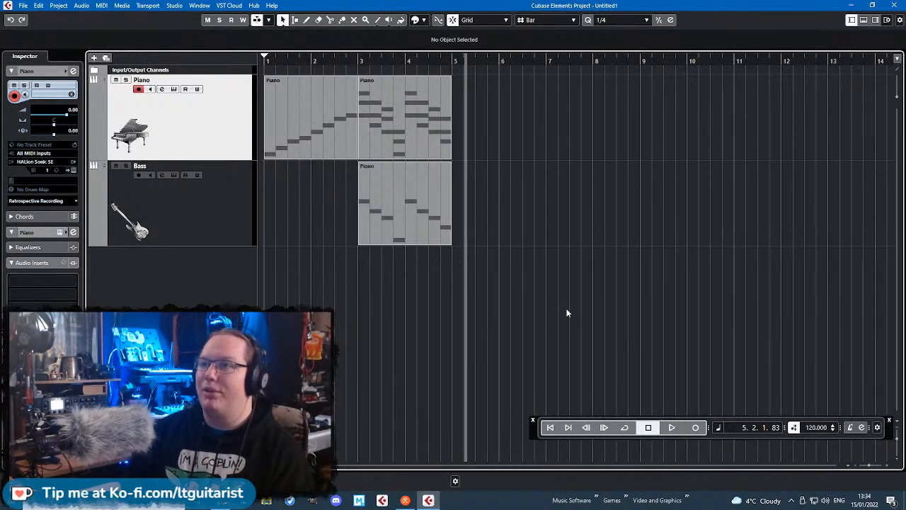
- Select the piano chord part and the bass part together and move both to start at bar 6
{"action": "left_click_drag", "start_coordinate": [556, 323], "coordinate": [369, 76]}
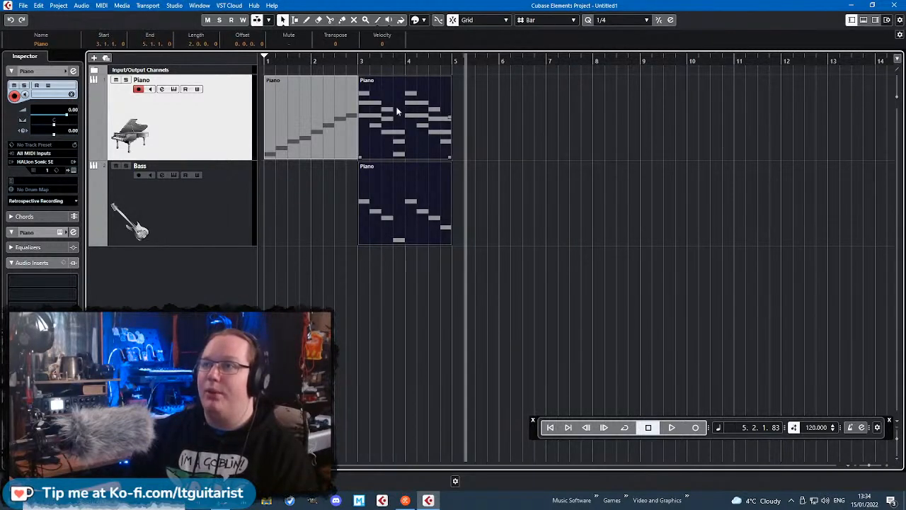
{"action": "left_click_drag", "start_coordinate": [390, 106], "coordinate": [532, 118]}
{"action": "left_click", "coordinate": [498, 131]}
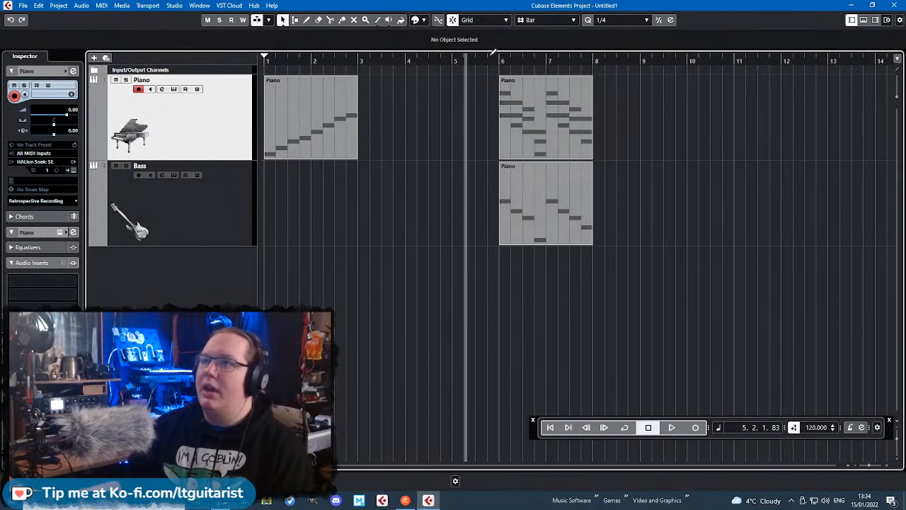
- Play back the piano chords and bass line from bar 6 and stop at bar 8
{"action": "left_click_drag", "start_coordinate": [487, 61], "coordinate": [582, 264]}
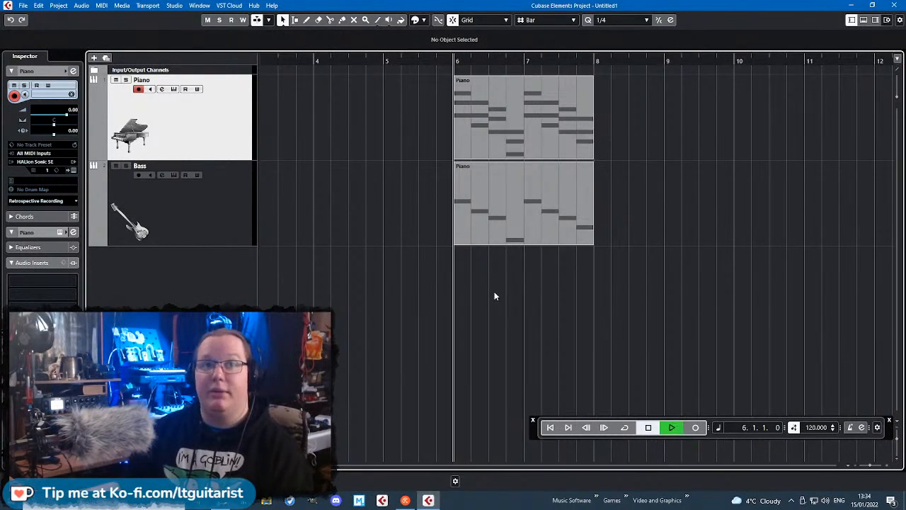
{"action": "key", "text": "space"}
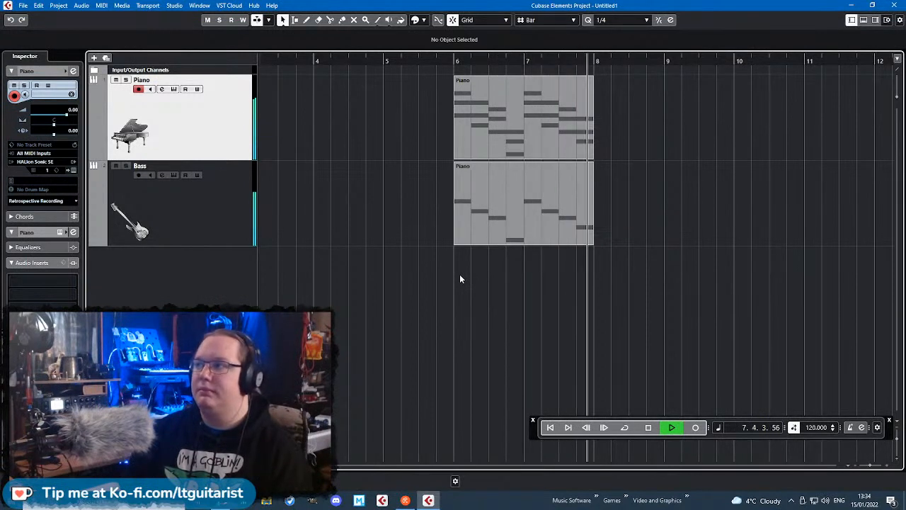
{"action": "key", "text": "space"}
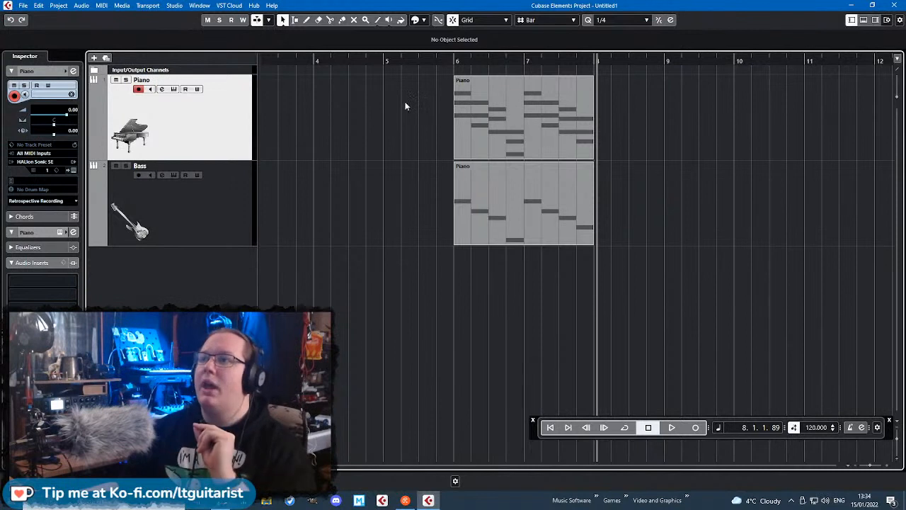
- Time-stretch the piano and bass parts together so both end at bar 10, and return to normal sizing
{"action": "left_click_drag", "start_coordinate": [345, 88], "coordinate": [673, 251]}
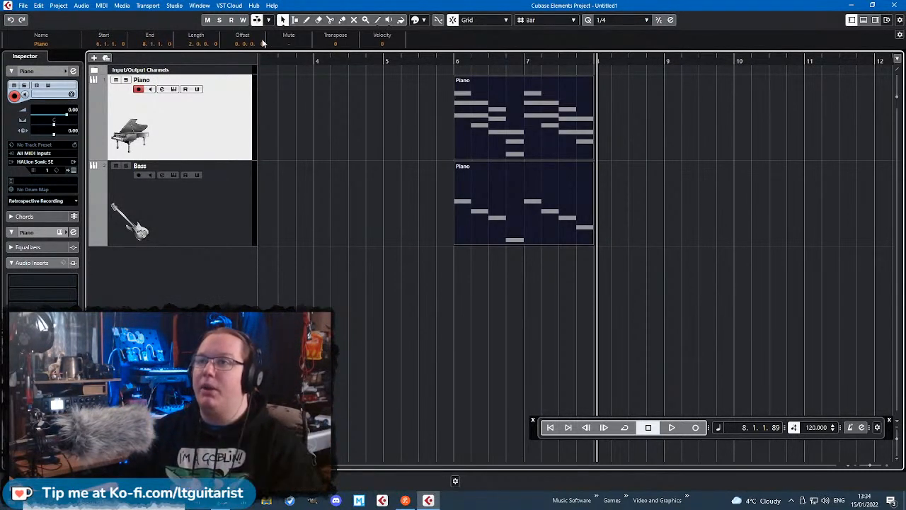
{"action": "key", "text": "1"}
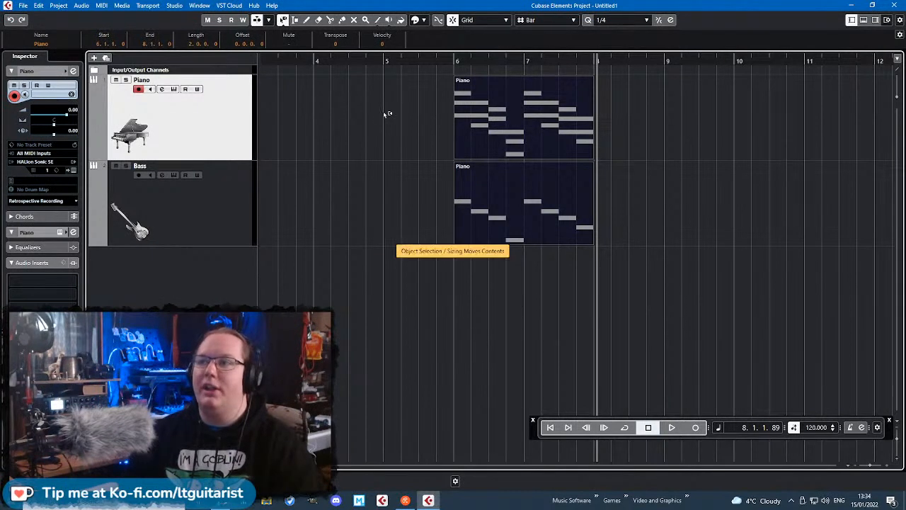
{"action": "key", "text": "1"}
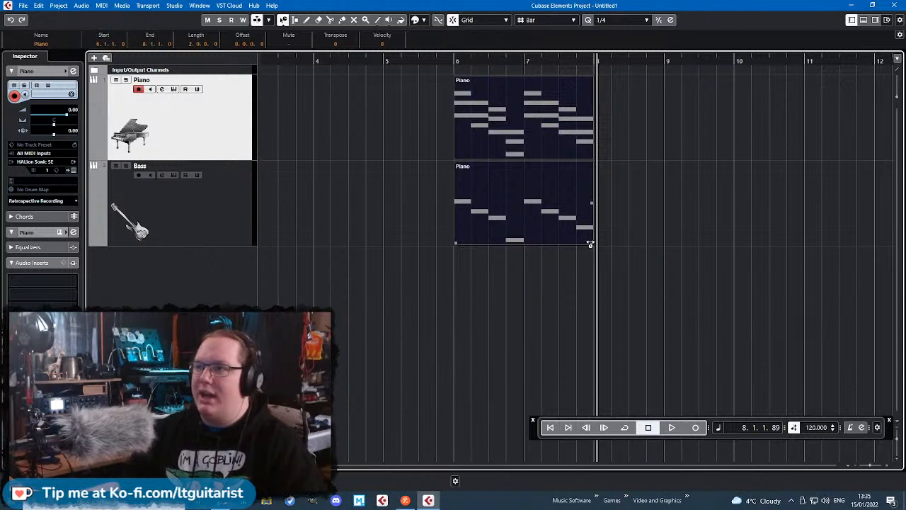
{"action": "left_click_drag", "start_coordinate": [591, 245], "coordinate": [743, 238]}
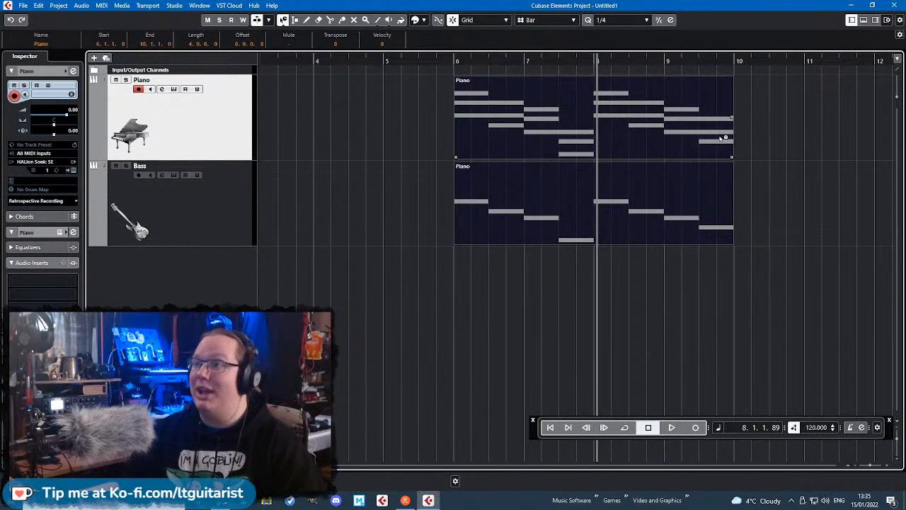
{"action": "key", "text": "1"}
{"action": "left_click", "coordinate": [753, 136]}
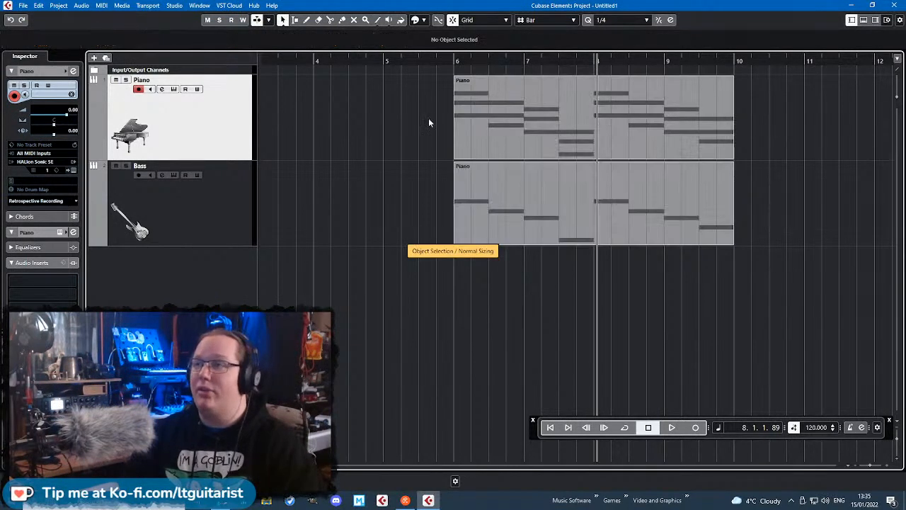
- Play back the stretched piano and bass parts from midway through bar 5 and stop at bar 10
{"action": "left_click_drag", "start_coordinate": [439, 62], "coordinate": [439, 65]}
{"action": "left_click", "coordinate": [415, 59]}
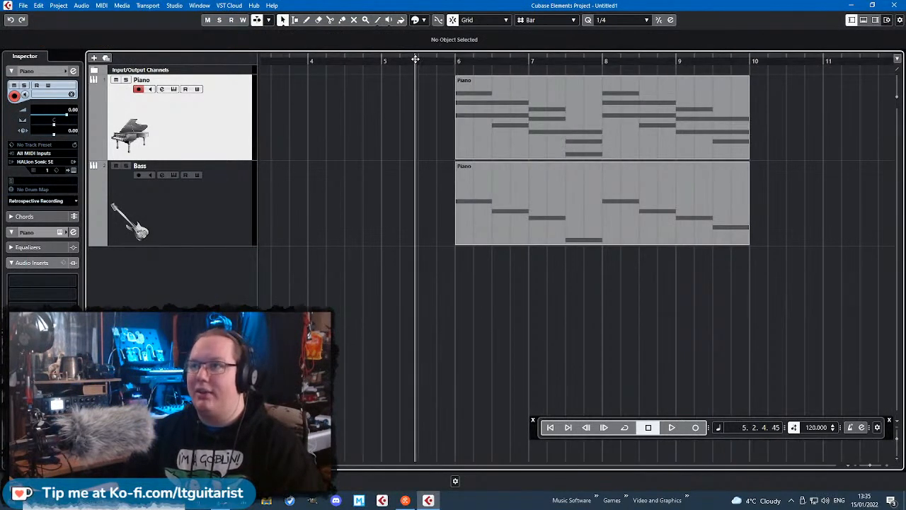
{"action": "key", "text": "space"}
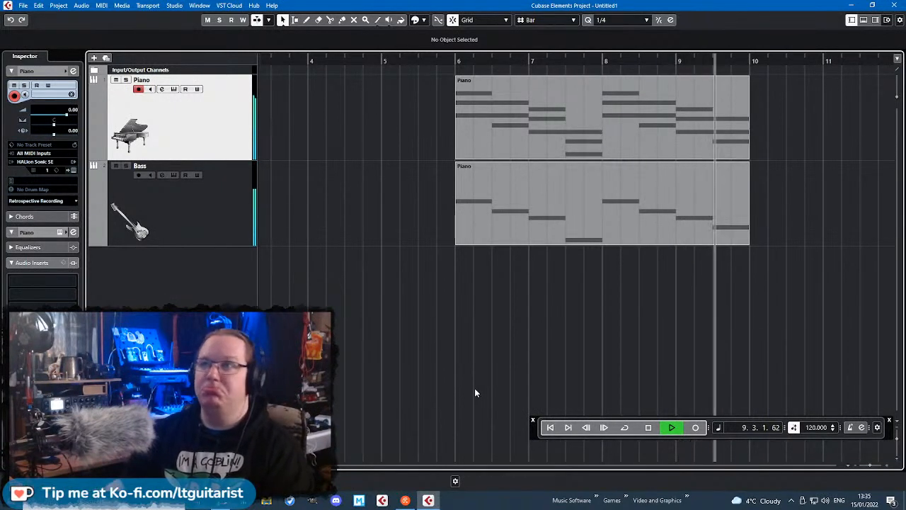
{"action": "key", "text": "space"}
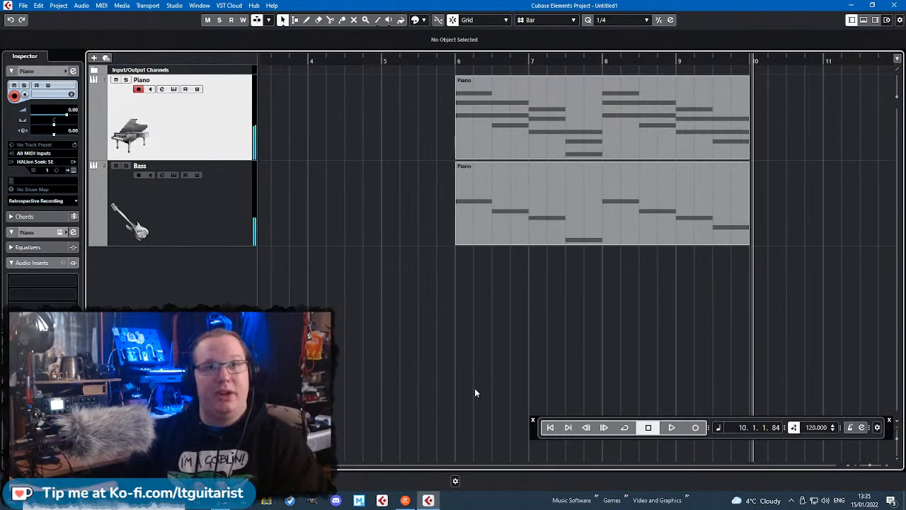
- Time-compress the piano and bass parts together so both end at bar 7
{"action": "scroll", "coordinate": [475, 387], "scroll_direction": "down", "scroll_amount": 1, "text": "ctrl"}
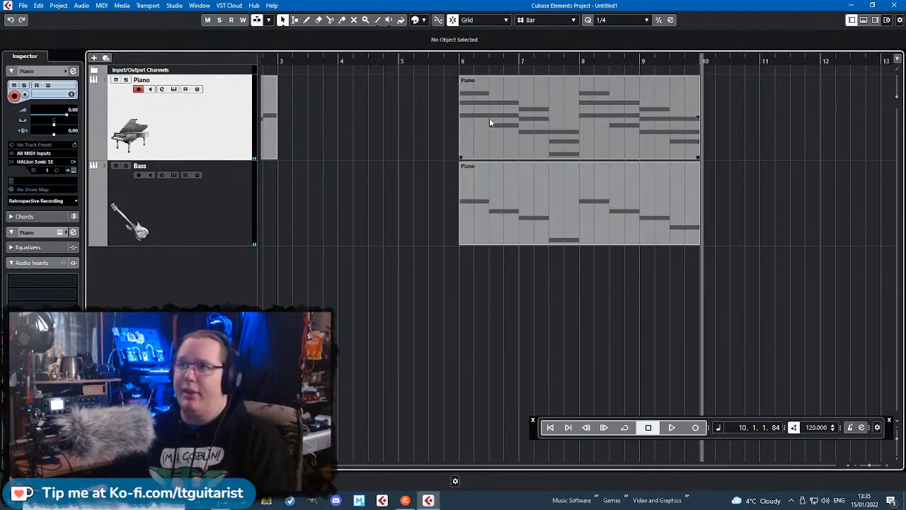
{"action": "left_click_drag", "start_coordinate": [760, 326], "coordinate": [468, 91]}
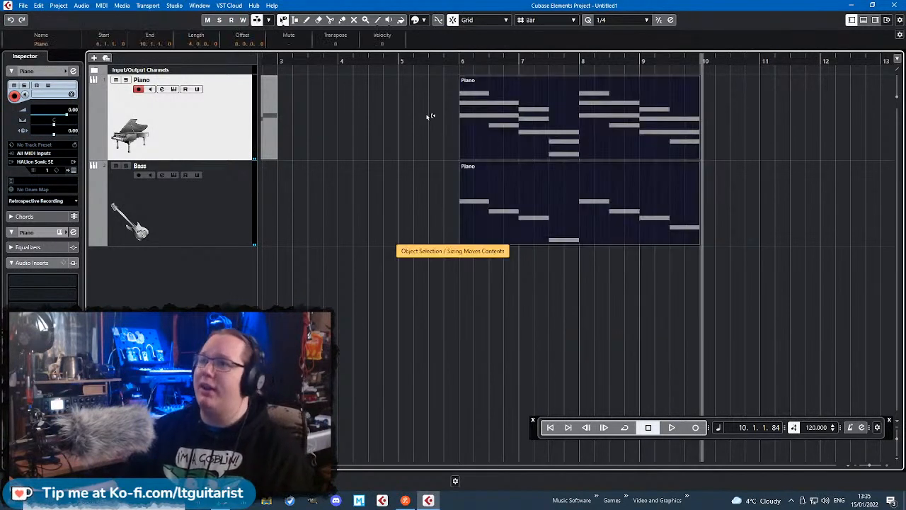
{"action": "key", "text": "1"}
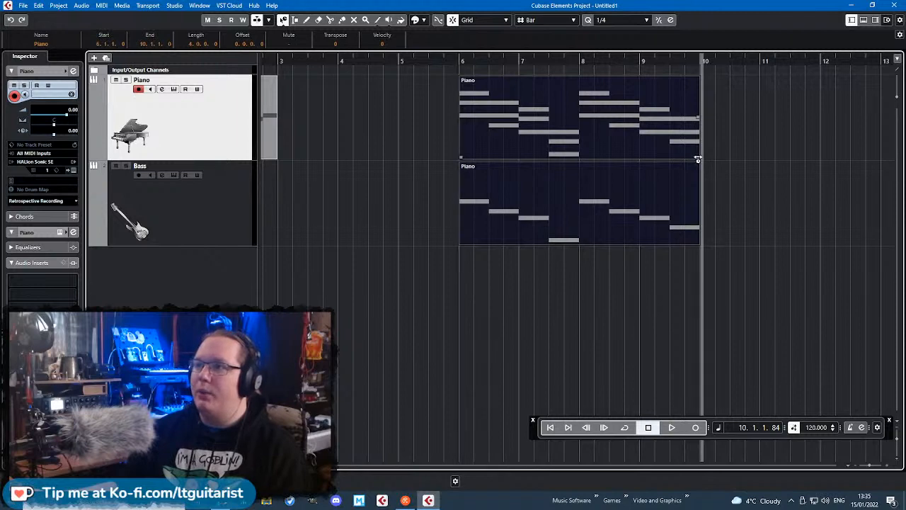
{"action": "left_click_drag", "start_coordinate": [698, 159], "coordinate": [496, 148]}
{"action": "scroll", "coordinate": [446, 66], "scroll_direction": "up", "scroll_amount": 3}
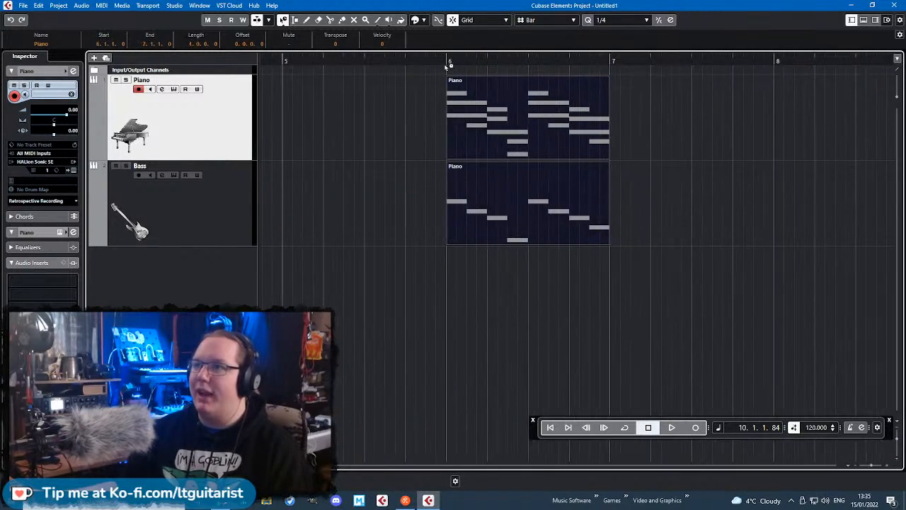
- Play back the compressed piano and bass parts from bar 6 and stop before bar 7
{"action": "left_click", "coordinate": [447, 66]}
{"action": "key", "text": "space"}
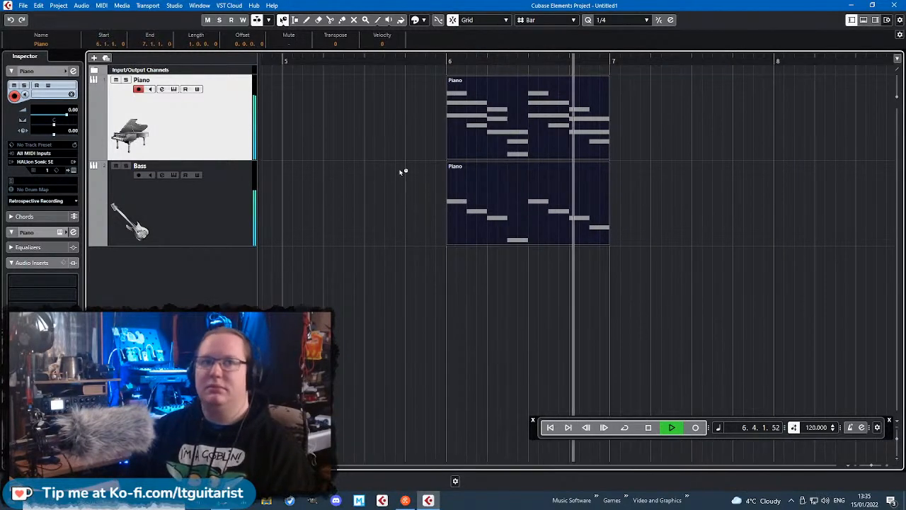
{"action": "key", "text": "space"}
- Undo the last time compression, return to normal sizing and deselect both parts
{"action": "key", "text": "ctrl+z"}
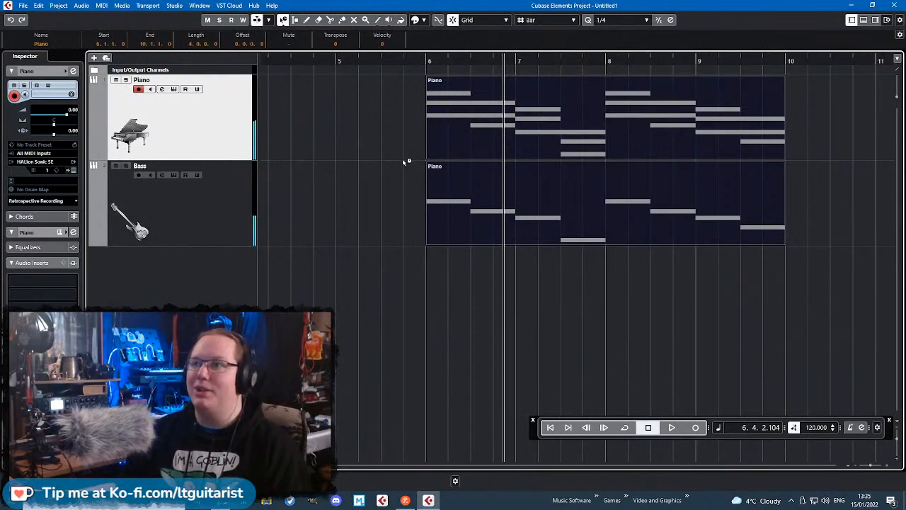
{"action": "key", "text": "1"}
{"action": "left_click", "coordinate": [403, 163]}
{"action": "scroll", "coordinate": [403, 163], "scroll_direction": "down", "scroll_amount": 2}
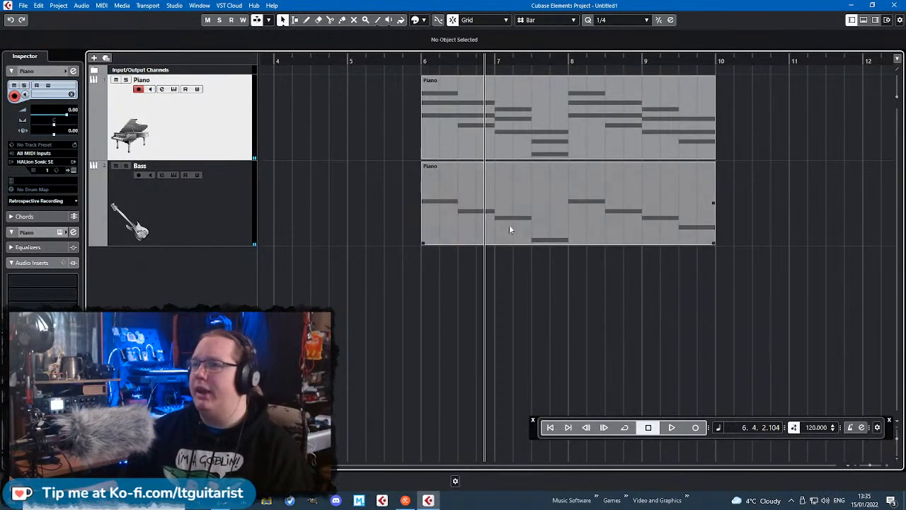
- Set the playhead to bar 6 and open the bass part in a separate Key Editor window
{"action": "left_click", "coordinate": [417, 57]}
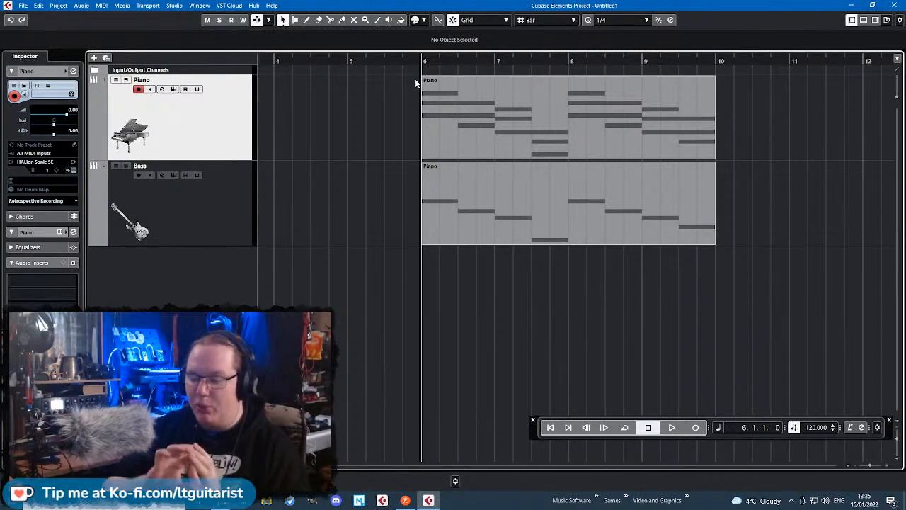
{"action": "left_click", "coordinate": [529, 217]}
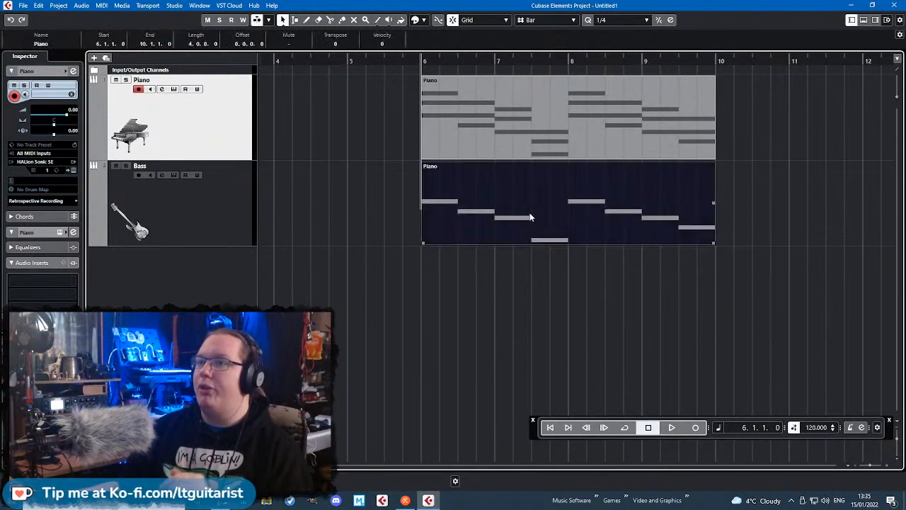
{"action": "double_click", "coordinate": [530, 217]}
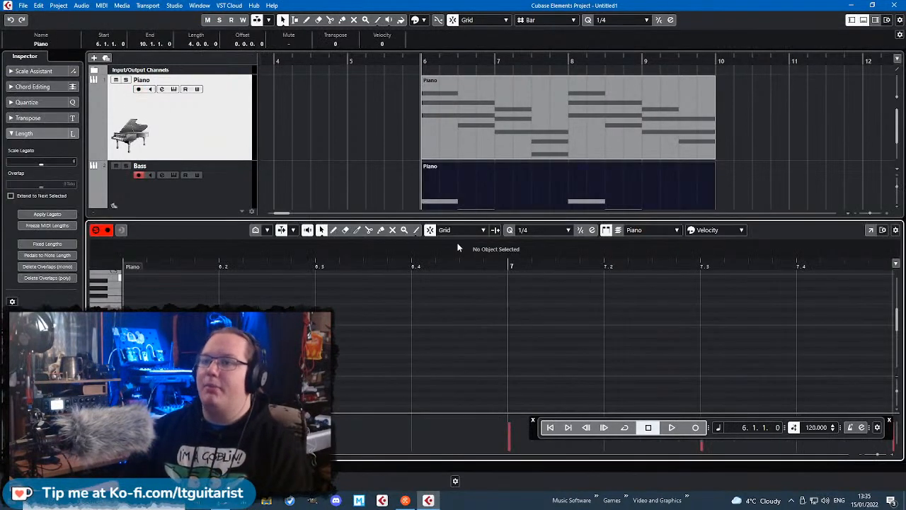
{"action": "left_click", "coordinate": [871, 230]}
{"action": "scroll", "coordinate": [201, 75], "scroll_direction": "left", "scroll_amount": 1}
{"action": "left_click_drag", "start_coordinate": [201, 75], "coordinate": [197, 87]}
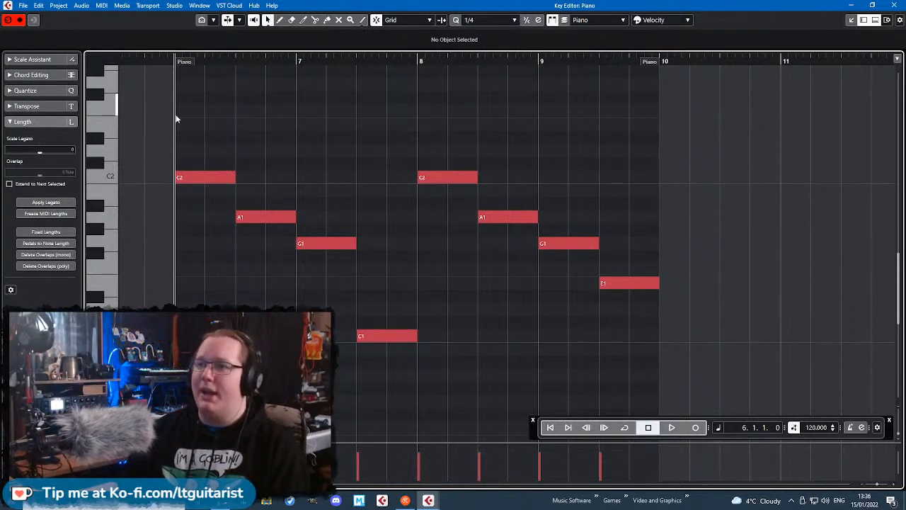
- Shorten all bass notes together to one beat each, keeping their start positions
{"action": "left_click_drag", "start_coordinate": [177, 119], "coordinate": [664, 382]}
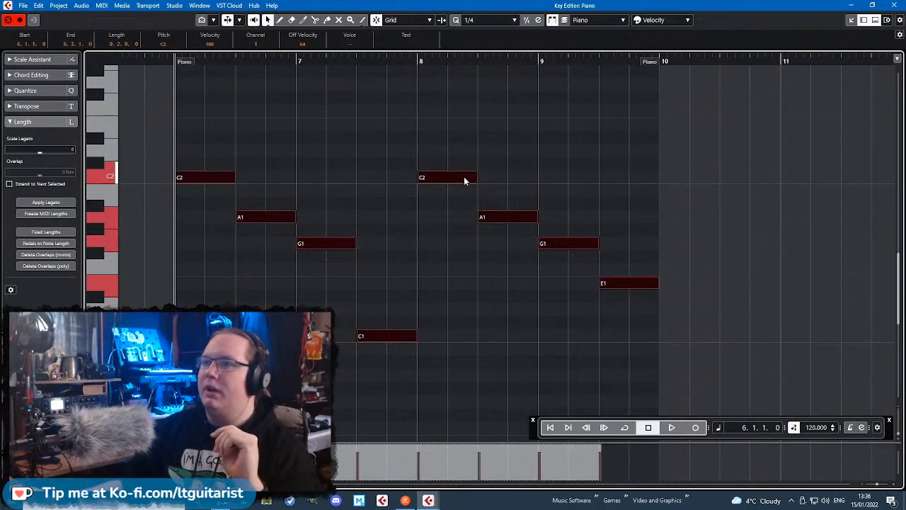
{"action": "left_click_drag", "start_coordinate": [476, 179], "coordinate": [441, 183]}
{"action": "left_click", "coordinate": [277, 152]}
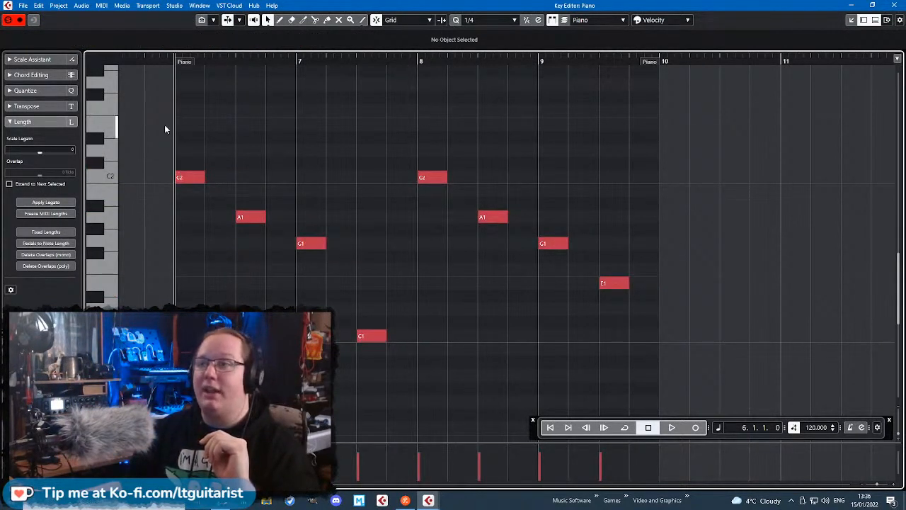
- Copy all the bass notes and paste them at 6.2.1.0 so each note repeats one beat after the original
{"action": "left_click_drag", "start_coordinate": [165, 126], "coordinate": [689, 377]}
{"action": "left_click", "coordinate": [523, 314]}
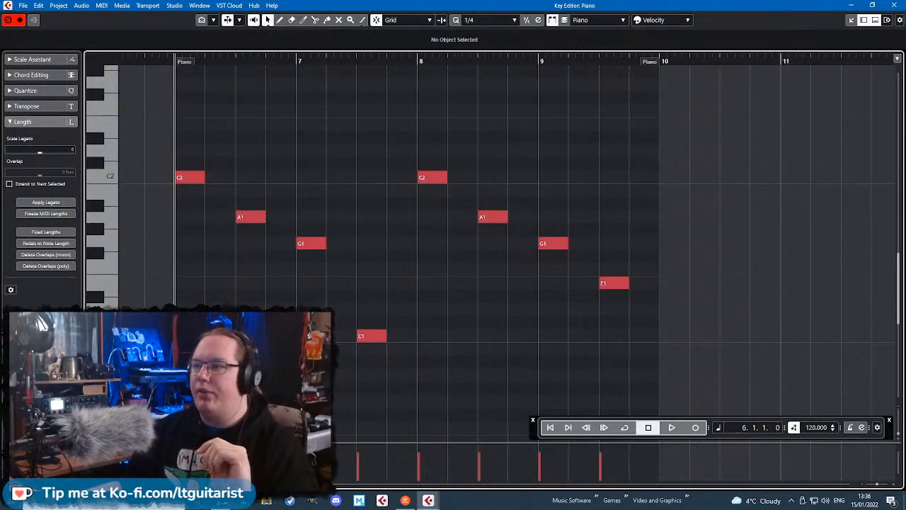
{"action": "scroll", "coordinate": [191, 101], "scroll_direction": "left", "scroll_amount": 2}
{"action": "left_click_drag", "start_coordinate": [189, 98], "coordinate": [741, 389]}
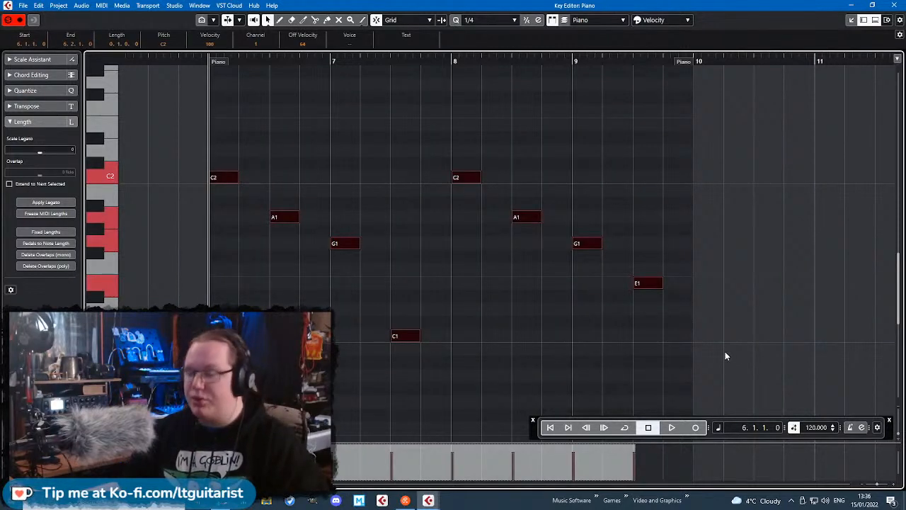
{"action": "left_click", "coordinate": [282, 105]}
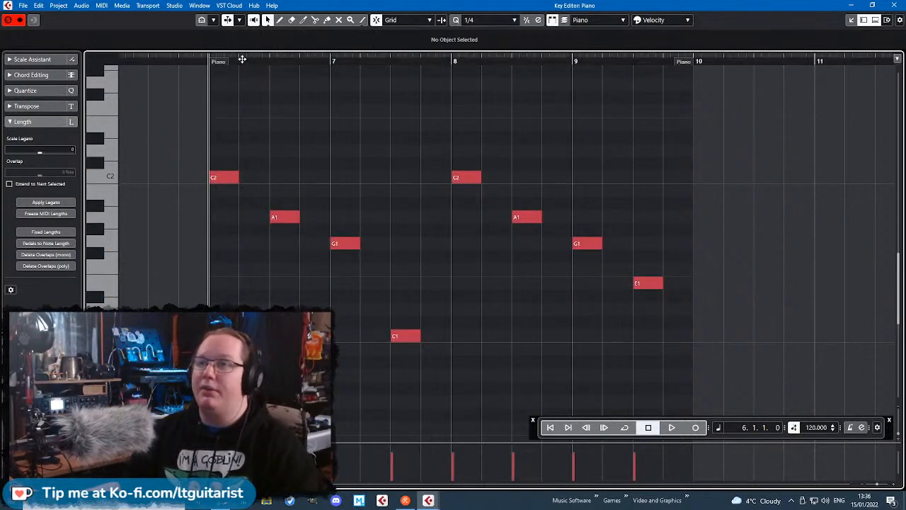
{"action": "left_click_drag", "start_coordinate": [241, 62], "coordinate": [243, 71]}
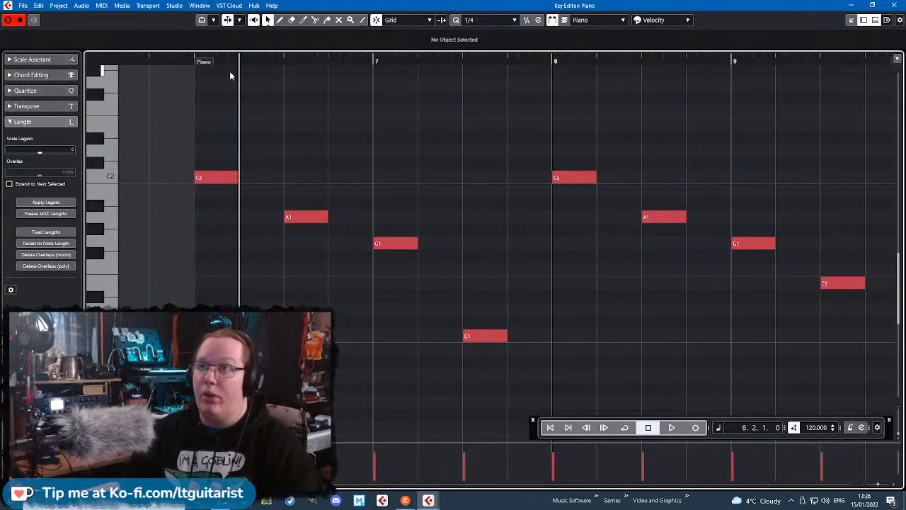
{"action": "key", "text": "ctrl+v"}
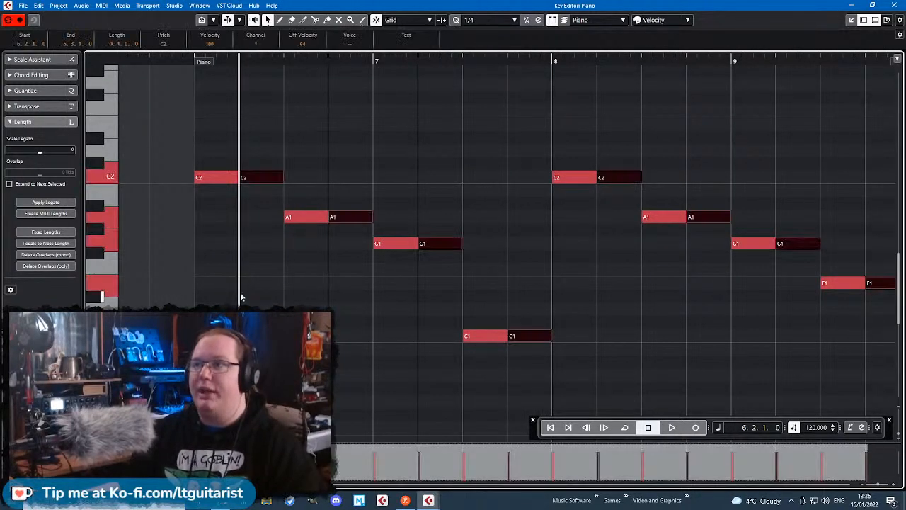
{"action": "key", "text": "g"}
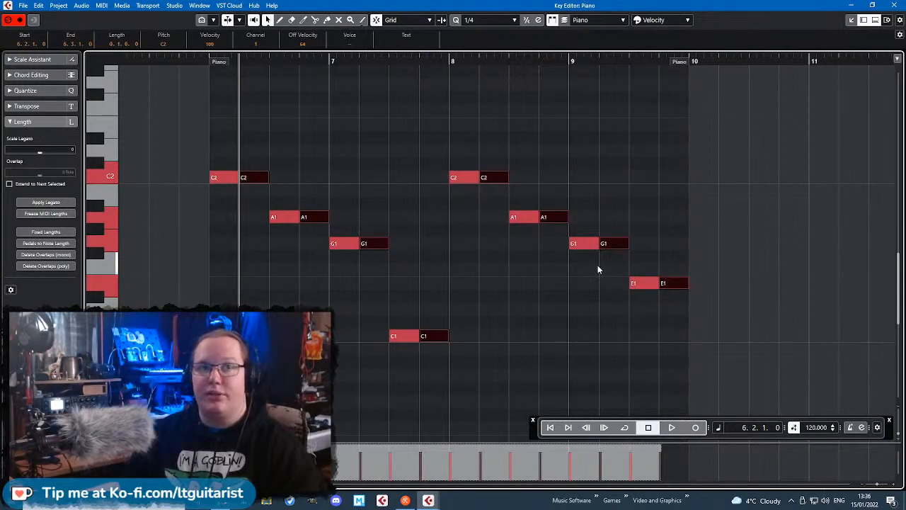
- Play back the doubled bass notes from before bar 6 and stop near the end of bar 7
{"action": "left_click", "coordinate": [177, 60]}
{"action": "key", "text": "space"}
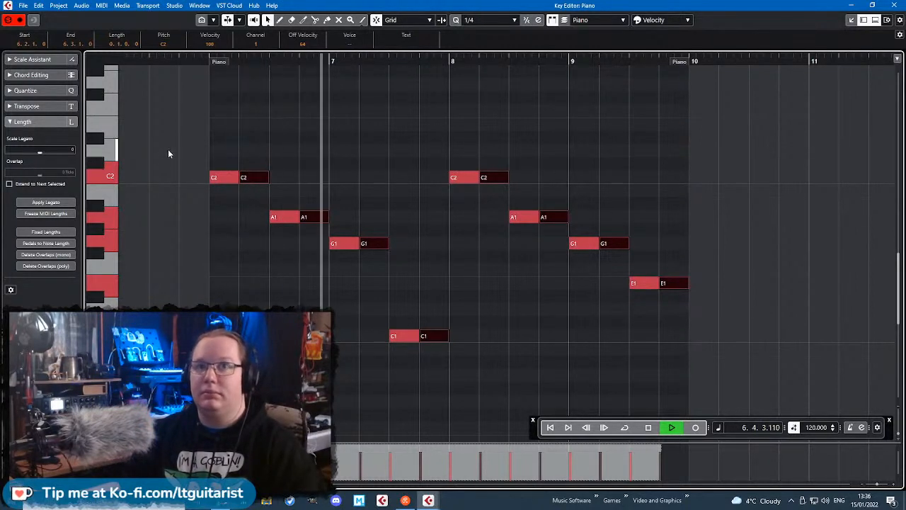
{"action": "key", "text": "space"}
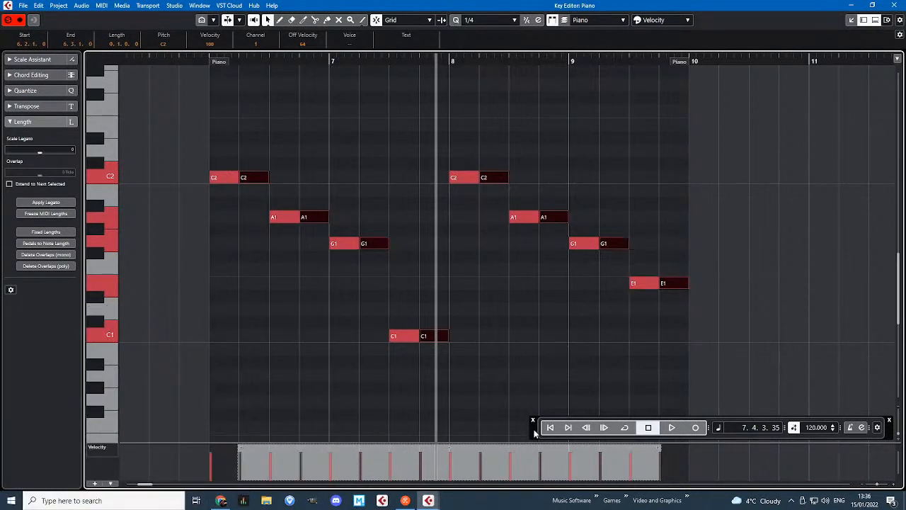
- Move the floating transport bar out of the way, enlarge the velocity lane to about half the editor's height and deselect the notes
{"action": "left_click_drag", "start_coordinate": [535, 434], "coordinate": [905, 410]}
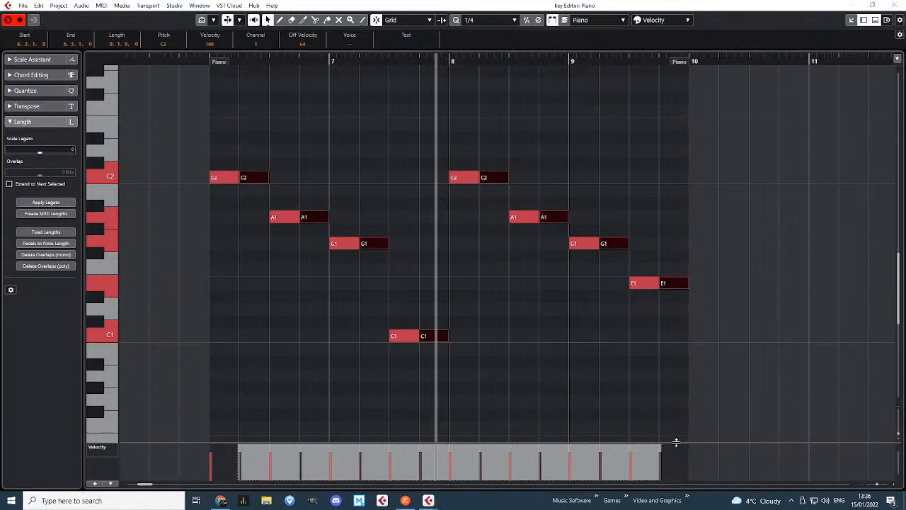
{"action": "left_click_drag", "start_coordinate": [676, 443], "coordinate": [690, 262]}
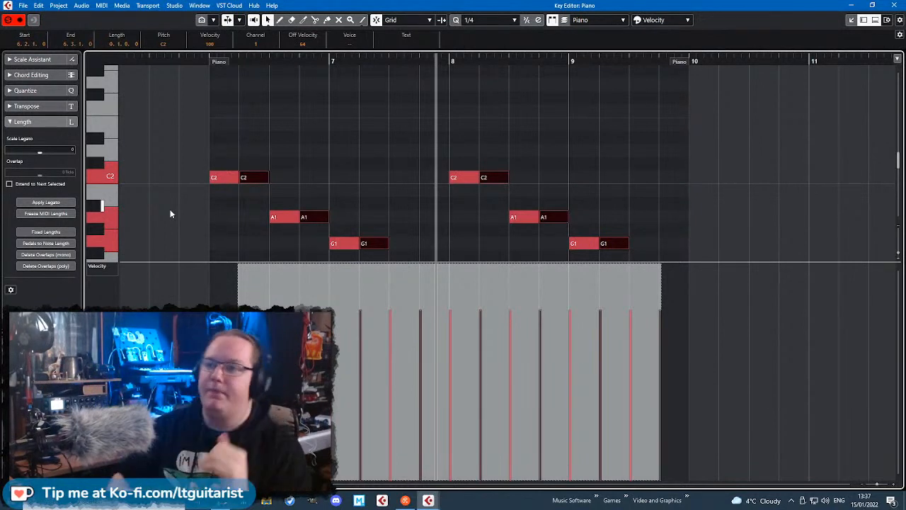
{"action": "left_click", "coordinate": [170, 214]}
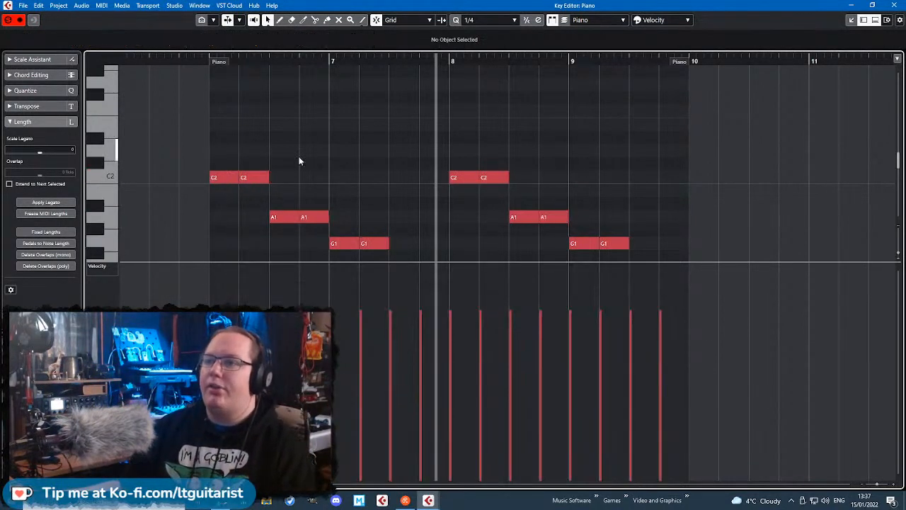
- Select the second C2 bass note at 6.2.1.0 and lower the velocity lane's upper edge to give the notes more room
{"action": "scroll", "coordinate": [262, 156], "scroll_direction": "down", "scroll_amount": 3}
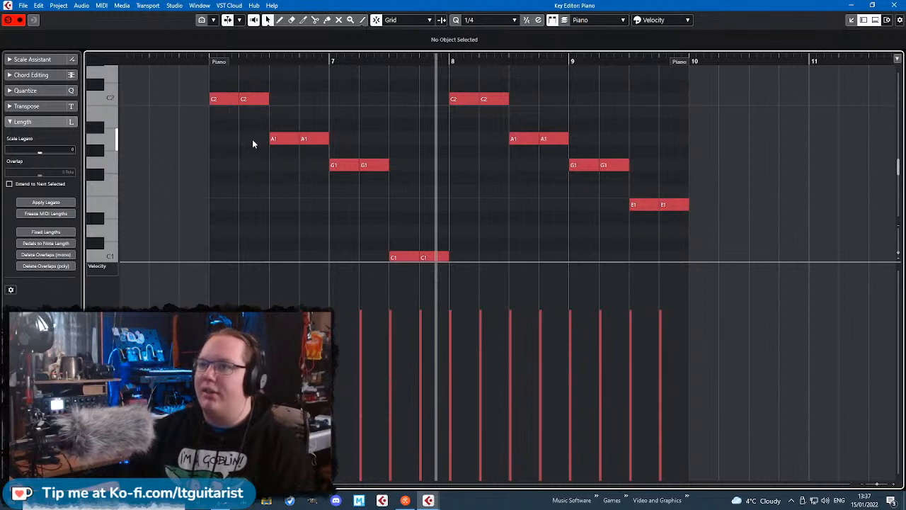
{"action": "left_click", "coordinate": [256, 98]}
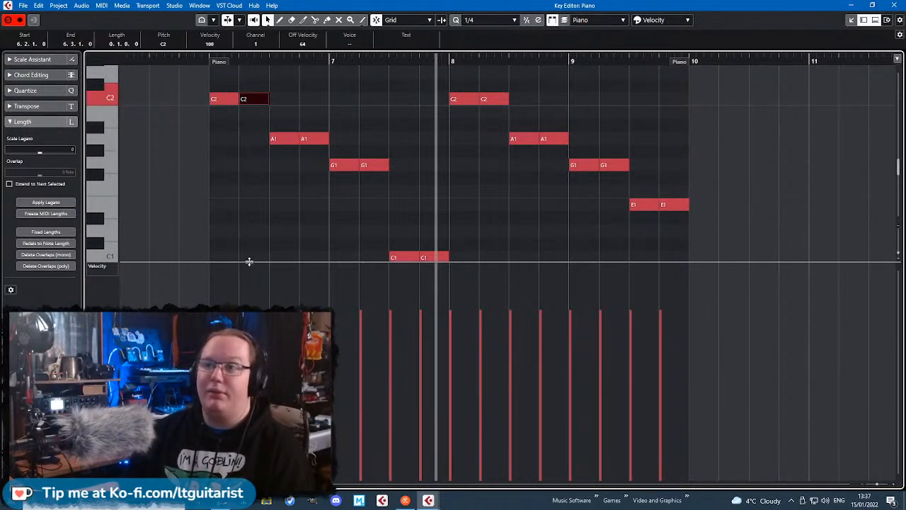
{"action": "left_click_drag", "start_coordinate": [250, 261], "coordinate": [249, 340]}
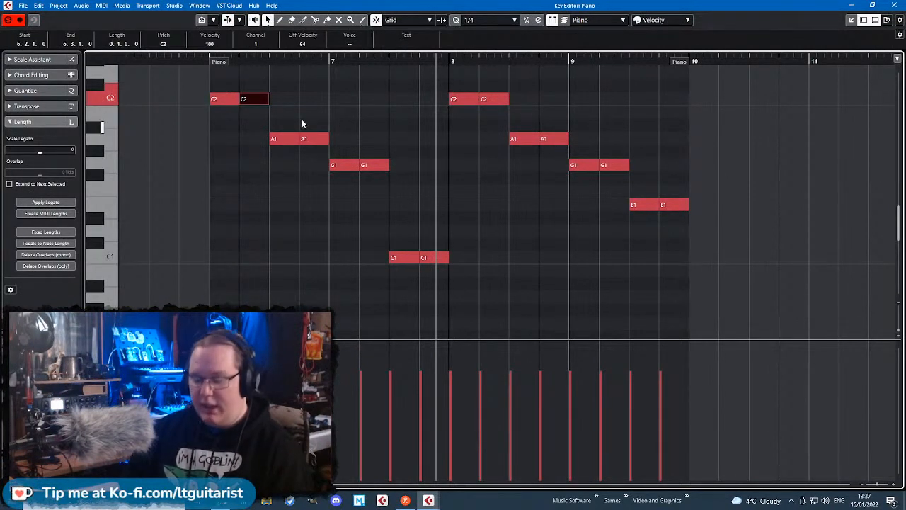
- Select the second note of every repeated bass pair through bar 9 and lower their velocities together to about 70% of the first notes'
{"action": "left_click_drag", "start_coordinate": [308, 104], "coordinate": [322, 167]}
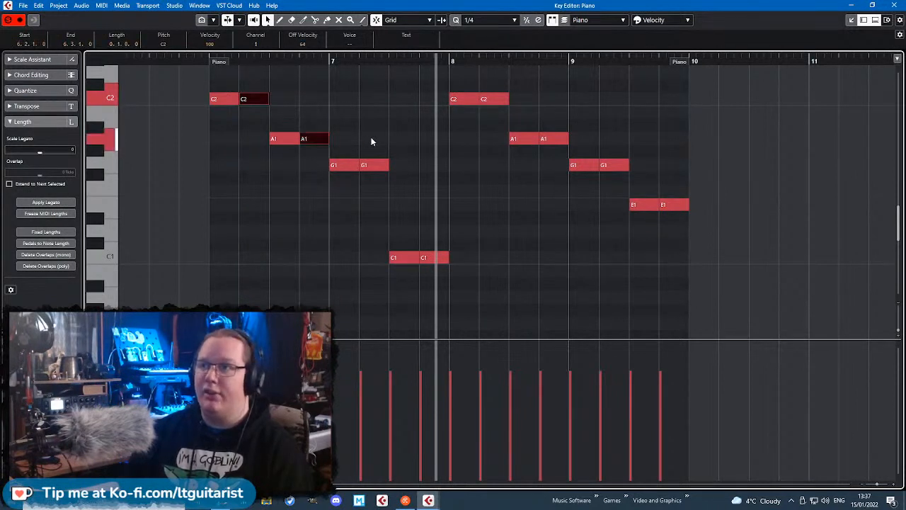
{"action": "left_click_drag", "start_coordinate": [371, 142], "coordinate": [376, 202]}
{"action": "left_click_drag", "start_coordinate": [434, 213], "coordinate": [439, 279]}
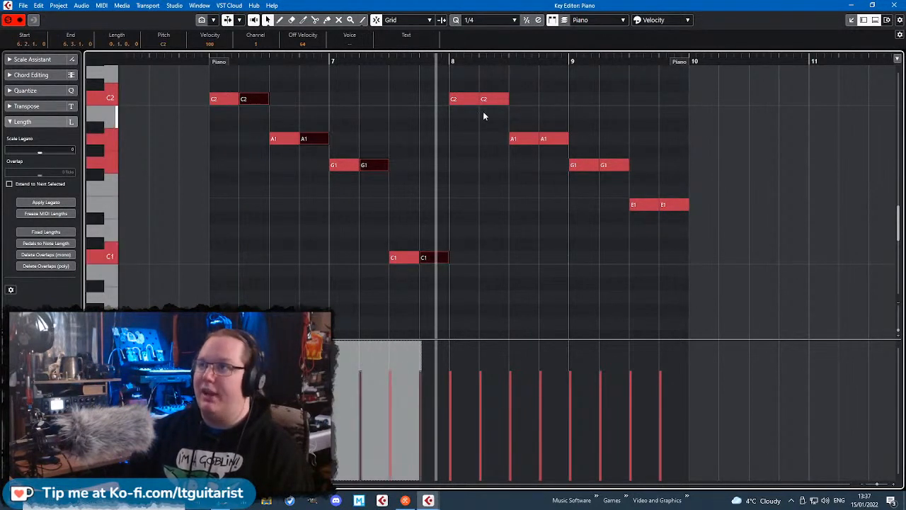
{"action": "left_click", "coordinate": [496, 99], "text": "shift"}
{"action": "left_click", "coordinate": [555, 139], "text": "shift"}
{"action": "left_click", "coordinate": [615, 165], "text": "shift"}
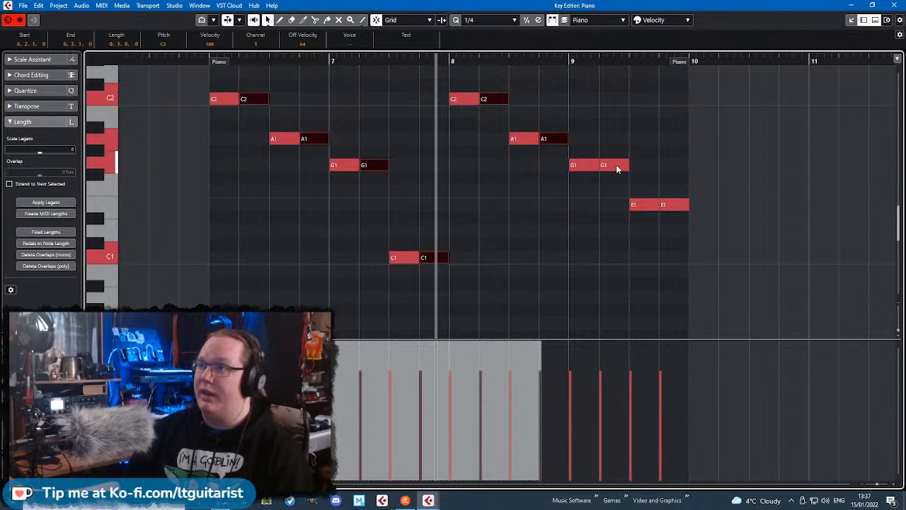
{"action": "left_click", "coordinate": [685, 204], "text": "shift"}
{"action": "left_click_drag", "start_coordinate": [436, 340], "coordinate": [436, 227]}
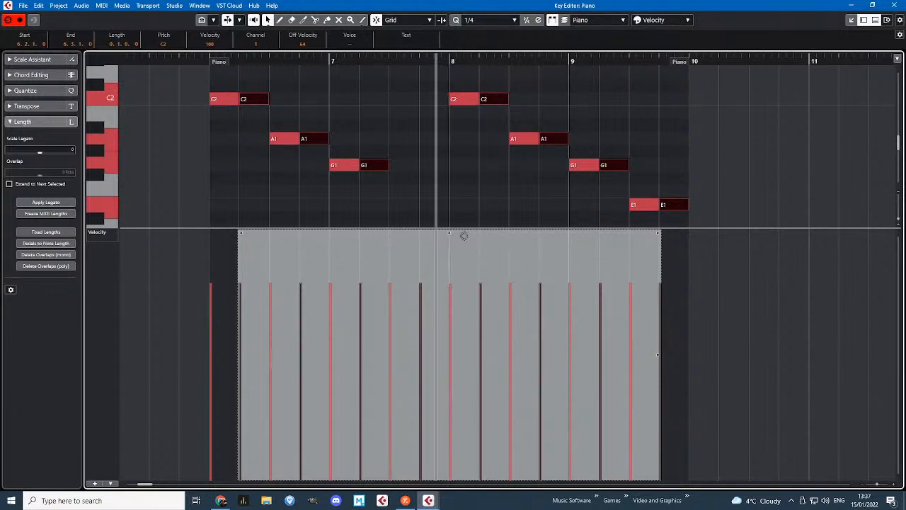
{"action": "left_click_drag", "start_coordinate": [464, 236], "coordinate": [459, 247]}
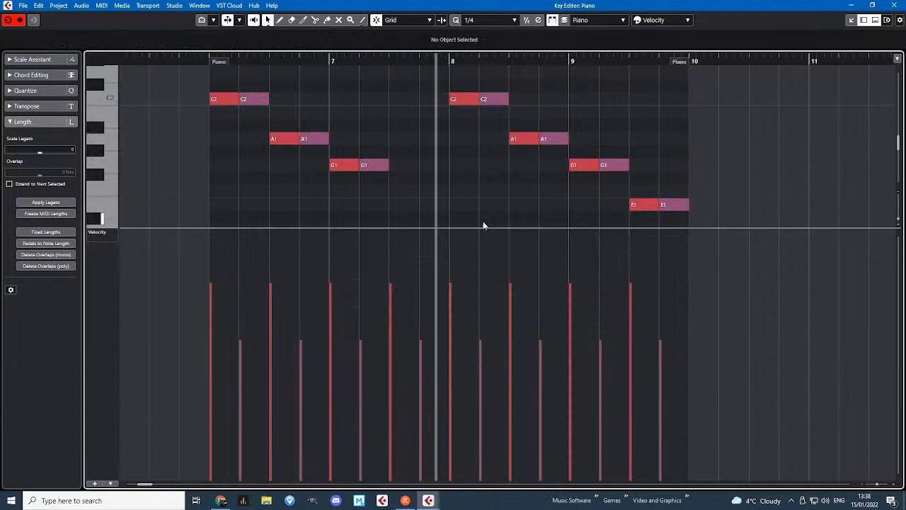
- Shrink the velocity lane to reveal the C1 notes and play back the bass line from just before bar 6
{"action": "left_click_drag", "start_coordinate": [480, 229], "coordinate": [495, 332]}
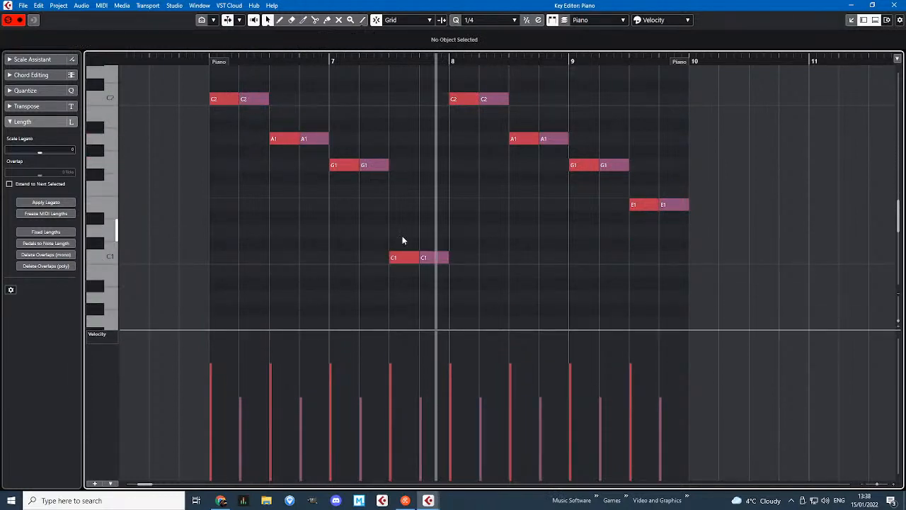
{"action": "left_click", "coordinate": [192, 60]}
{"action": "key", "text": "space"}
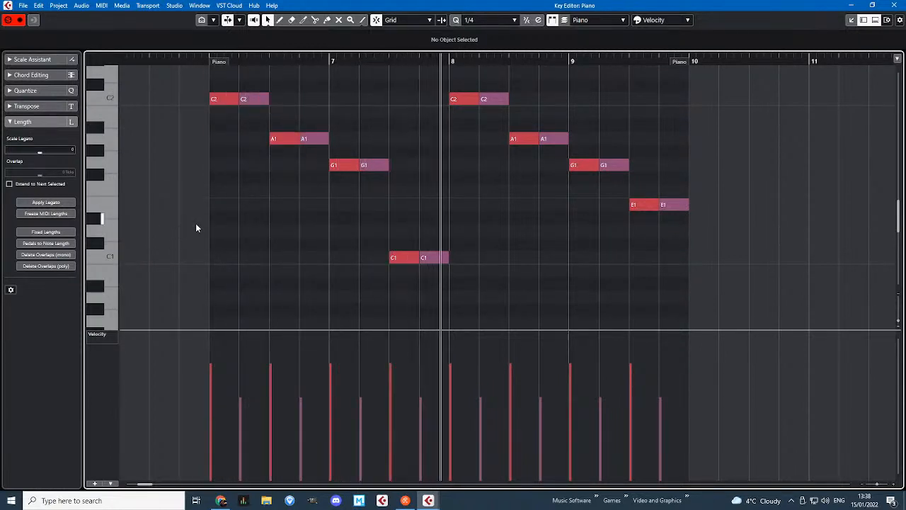
- Raise the velocities of all bass notes together, taking the first C2 to about 115, and play back from before bar 6
{"action": "left_click_drag", "start_coordinate": [767, 317], "coordinate": [209, 80]}
{"action": "left_click_drag", "start_coordinate": [387, 355], "coordinate": [385, 329]}
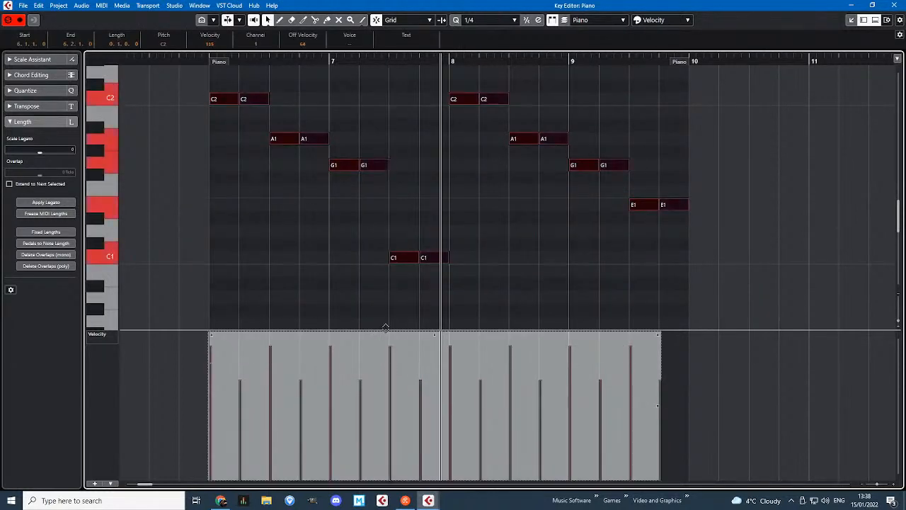
{"action": "left_click", "coordinate": [262, 245]}
{"action": "left_click", "coordinate": [203, 54]}
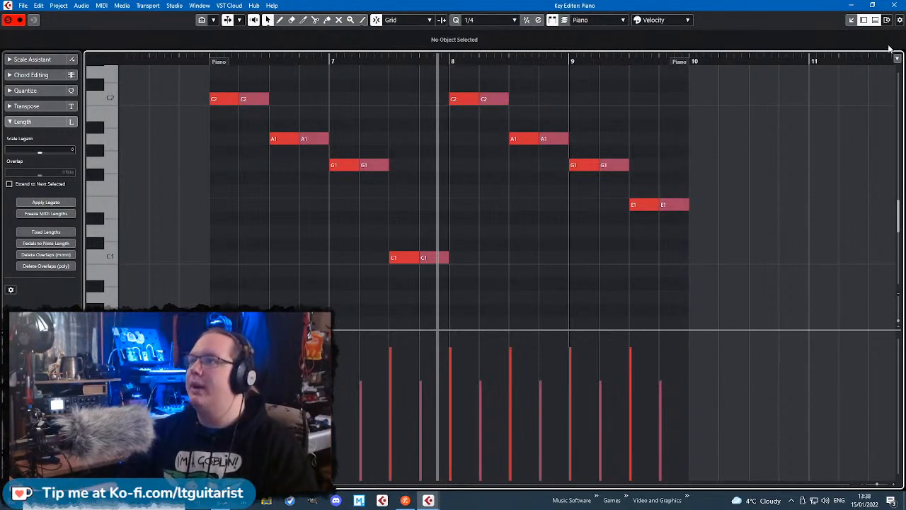
- Close the bass part's Key Editor and play back the piano and bass parts together from before bar 6
{"action": "left_click", "coordinate": [894, 6]}
{"action": "left_click", "coordinate": [386, 79]}
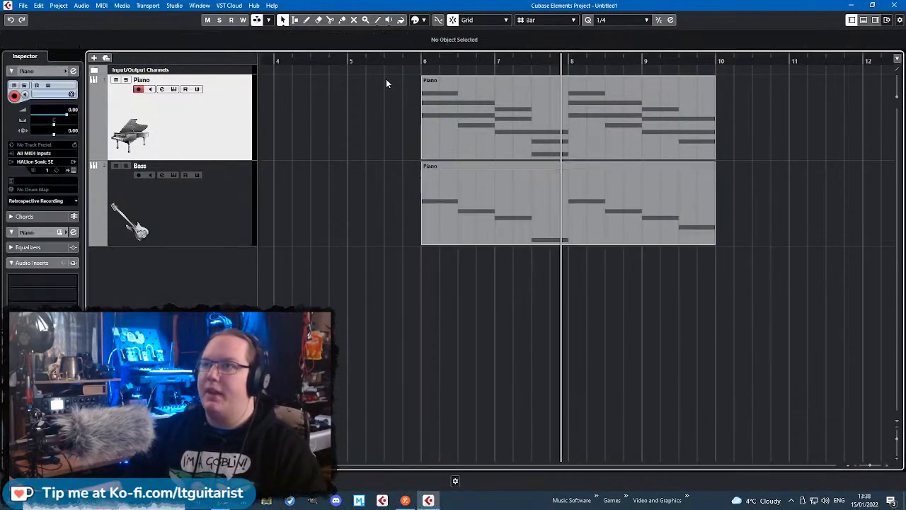
{"action": "left_click", "coordinate": [377, 65]}
{"action": "key", "text": "space"}
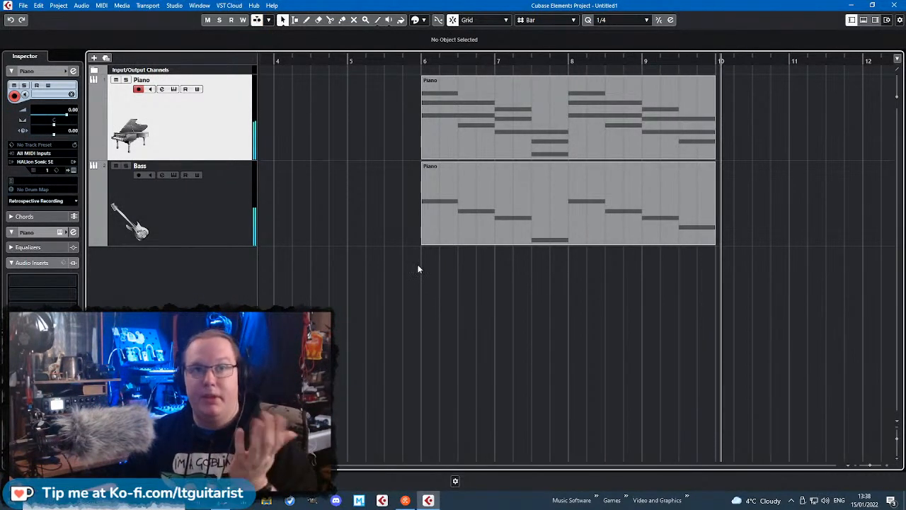
- Duplicate the four-bar piano and bass parts so the copies start at 10.1.1.0
{"action": "scroll", "coordinate": [422, 334], "scroll_direction": "down", "scroll_amount": 2}
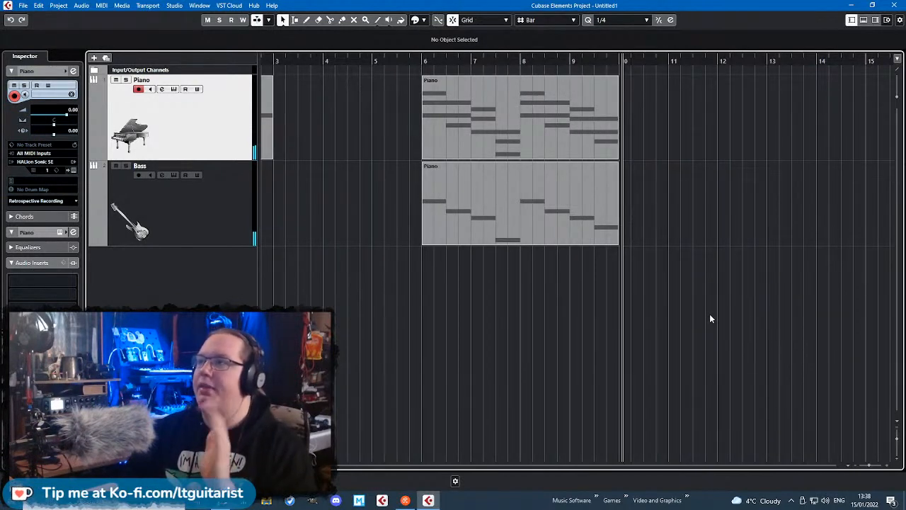
{"action": "left_click_drag", "start_coordinate": [850, 348], "coordinate": [897, 335]}
{"action": "left_click_drag", "start_coordinate": [372, 351], "coordinate": [259, 341]}
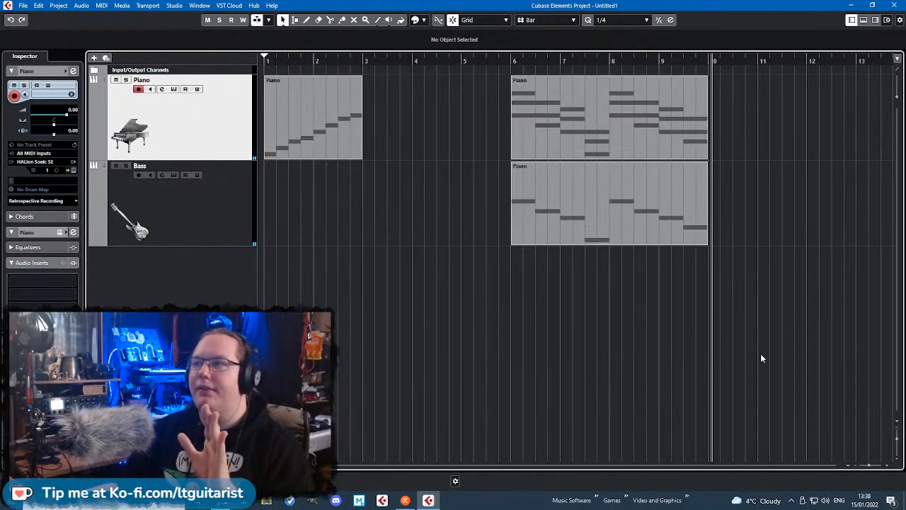
{"action": "left_click_drag", "start_coordinate": [844, 332], "coordinate": [818, 329]}
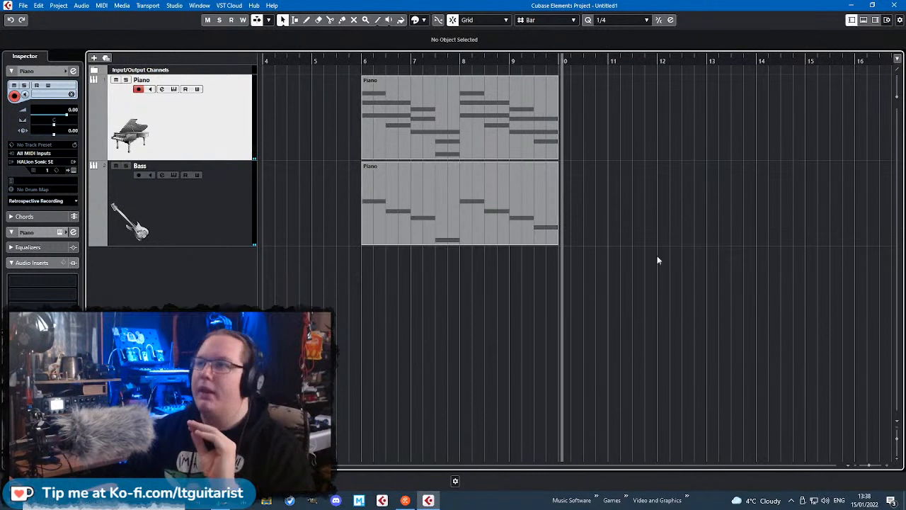
{"action": "left_click_drag", "start_coordinate": [616, 341], "coordinate": [298, 92]}
{"action": "key", "text": "ctrl+d"}
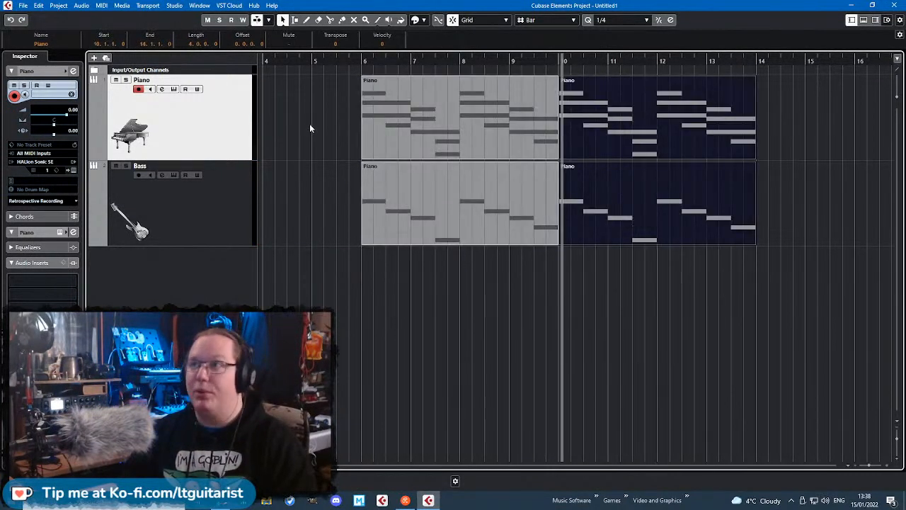
- Deselect the parts and play back the extended arrangement from bar 6
{"action": "left_click", "coordinate": [343, 77]}
{"action": "left_click", "coordinate": [361, 61]}
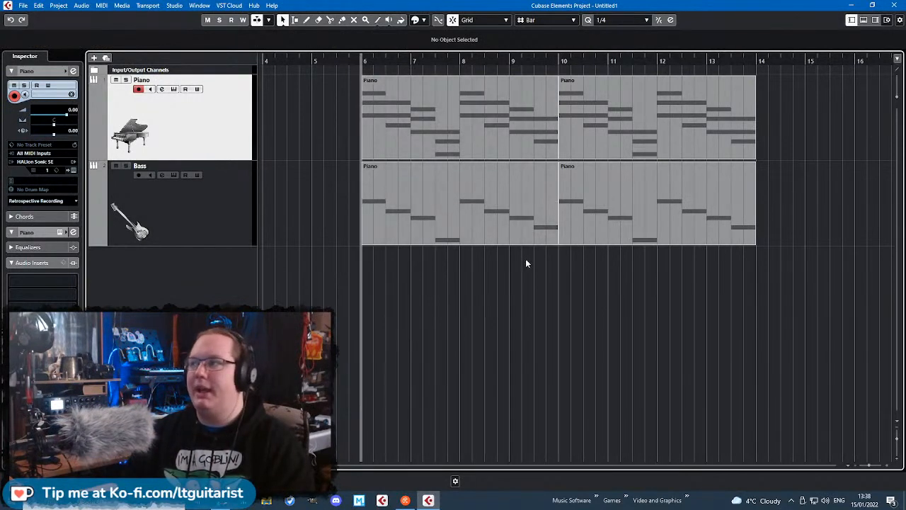
{"action": "key", "text": "space"}
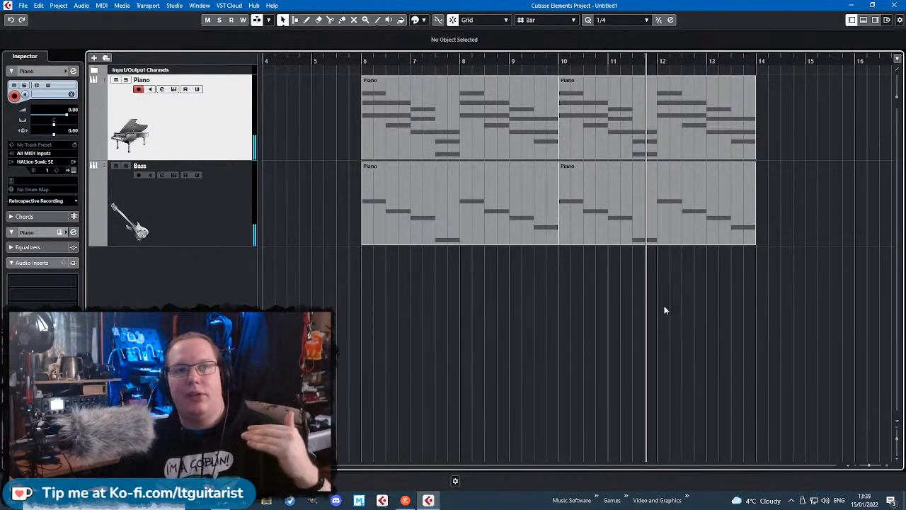
- Open the duplicated piano part at bar 10 in its own Key Editor window and play it back from its beginning
{"action": "double_click", "coordinate": [653, 146]}
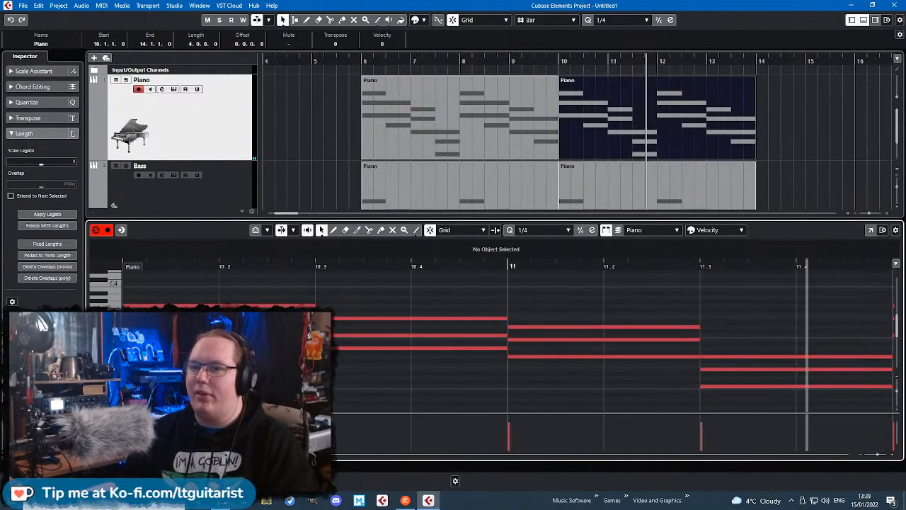
{"action": "left_click", "coordinate": [870, 231]}
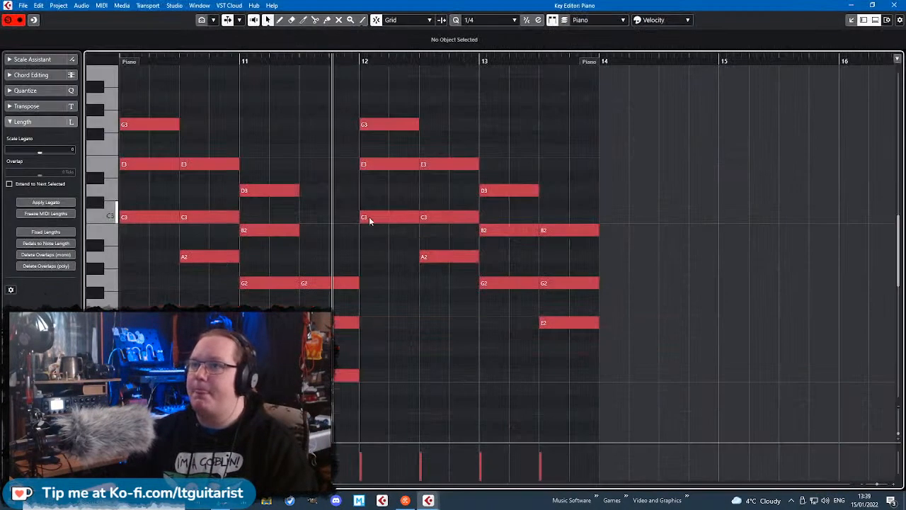
{"action": "left_click_drag", "start_coordinate": [160, 92], "coordinate": [117, 81]}
{"action": "left_click", "coordinate": [125, 57]}
{"action": "key", "text": "space"}
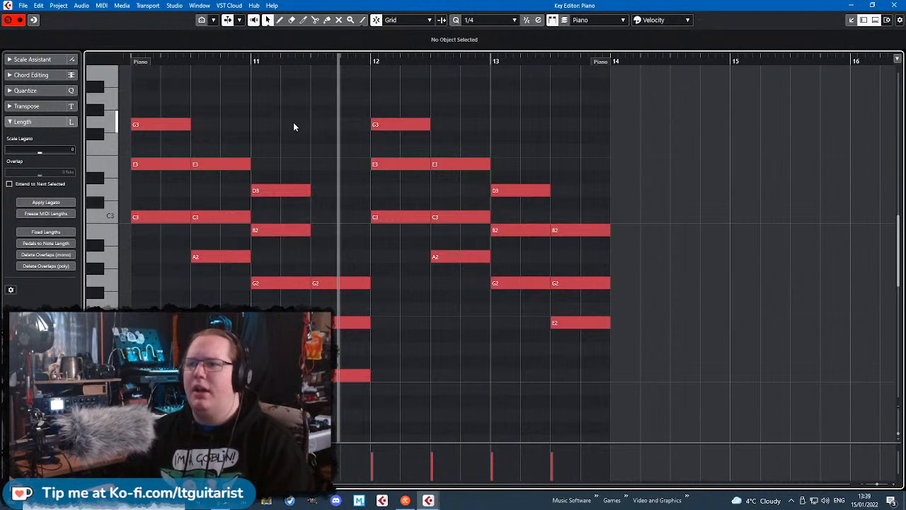
- Audition the lowest notes of the piano chords in bars 11 and 10: G2, A2 and C3
{"action": "left_click", "coordinate": [283, 284]}
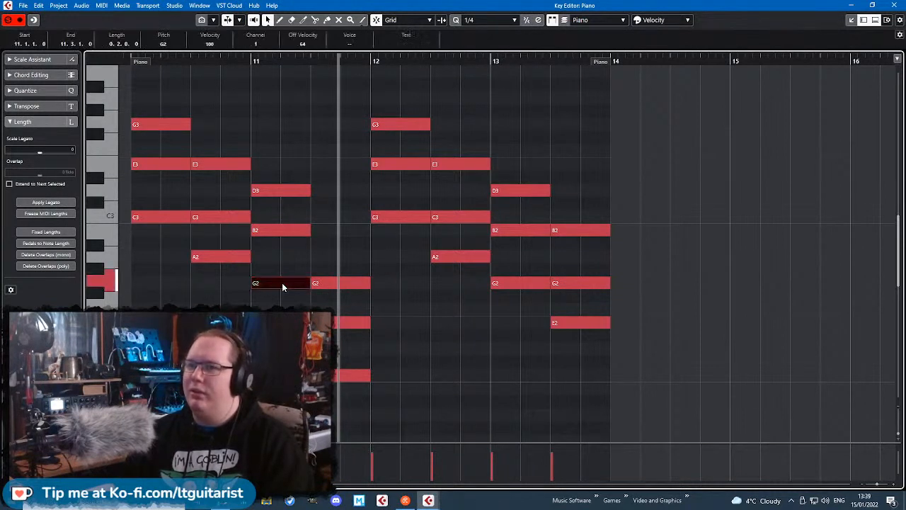
{"action": "left_click", "coordinate": [201, 257]}
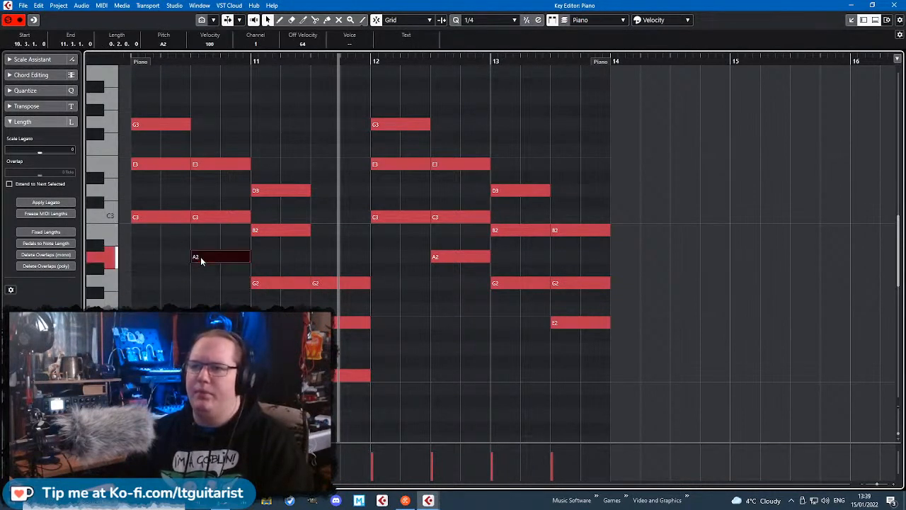
{"action": "left_click", "coordinate": [173, 217]}
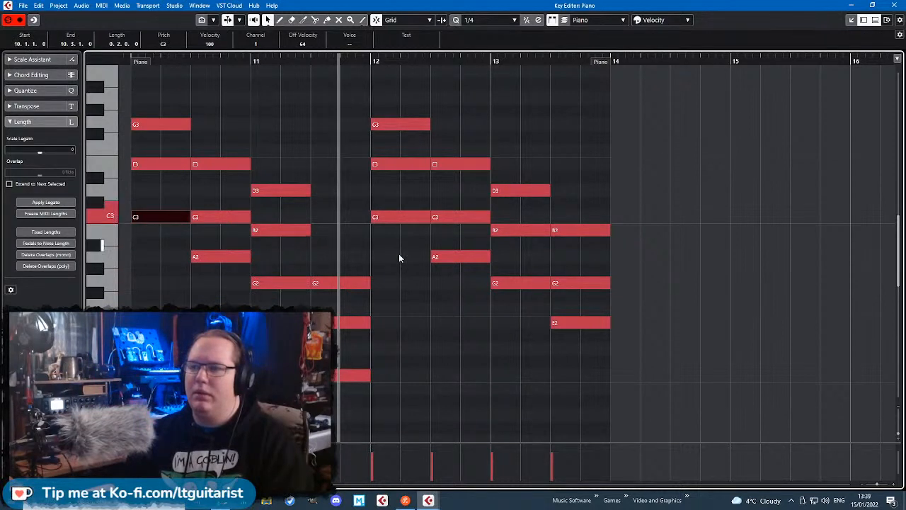
- Delete the first piano chord in bar 12 and move the A2–C3–E3 chord to the start of the bar
{"action": "left_click_drag", "start_coordinate": [386, 253], "coordinate": [372, 82]}
{"action": "key", "text": "Delete"}
{"action": "left_click_drag", "start_coordinate": [443, 134], "coordinate": [396, 269]}
- Move both bar 13 chords half a bar earlier and transpose them up to D3–F#3–A3 and C3–D#3–G3
{"action": "left_click_drag", "start_coordinate": [492, 335], "coordinate": [527, 129]}
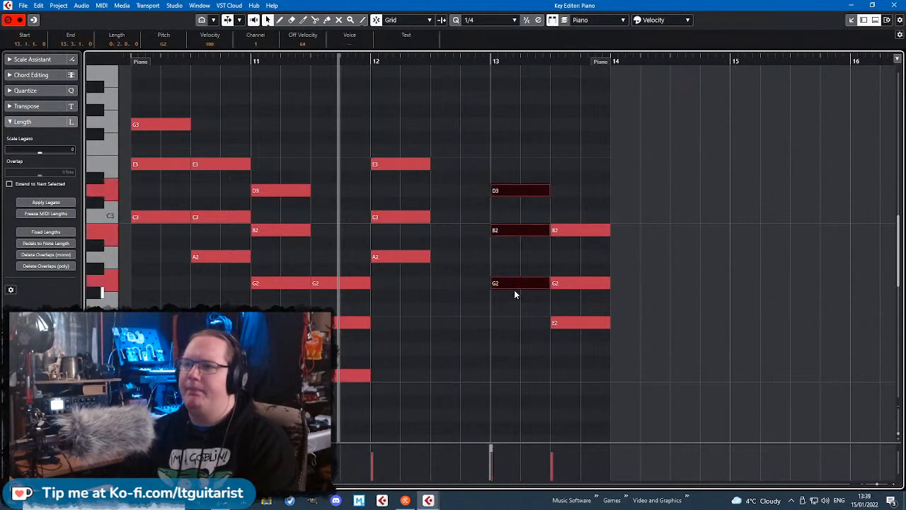
{"action": "left_click_drag", "start_coordinate": [515, 294], "coordinate": [457, 190]}
{"action": "left_click_drag", "start_coordinate": [551, 182], "coordinate": [594, 367]}
{"action": "left_click_drag", "start_coordinate": [575, 323], "coordinate": [524, 230]}
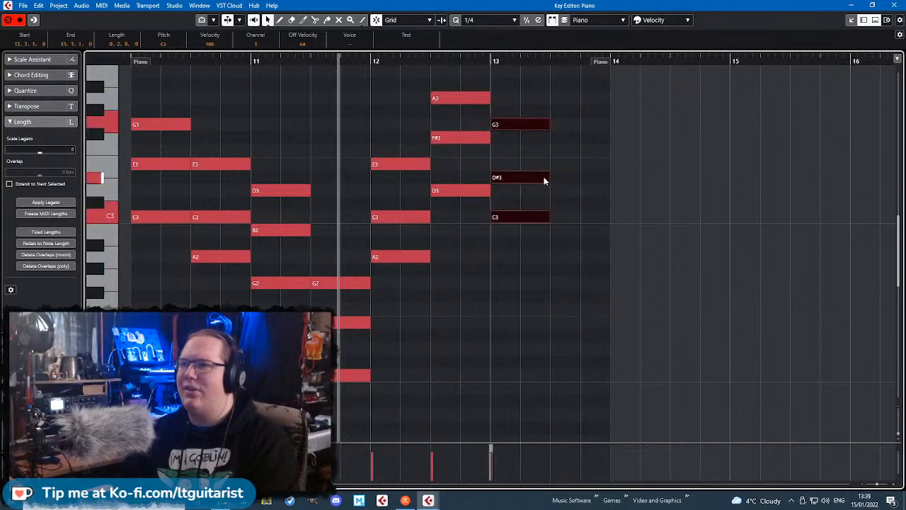
- Lengthen the C3–D#3–G3 chord to the end of bar 13 and play back the piano part from just before bar 11
{"action": "left_click_drag", "start_coordinate": [548, 180], "coordinate": [611, 185]}
{"action": "left_click", "coordinate": [595, 166]}
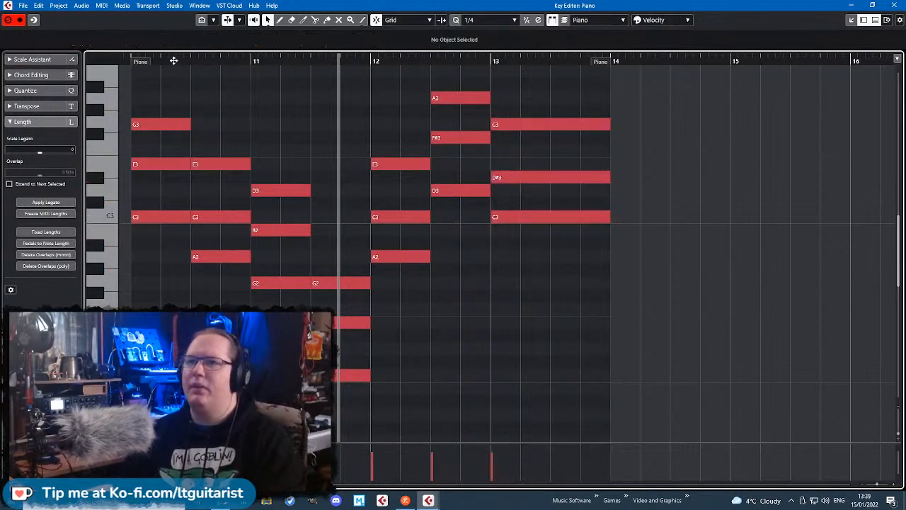
{"action": "left_click", "coordinate": [243, 61]}
{"action": "key", "text": "space"}
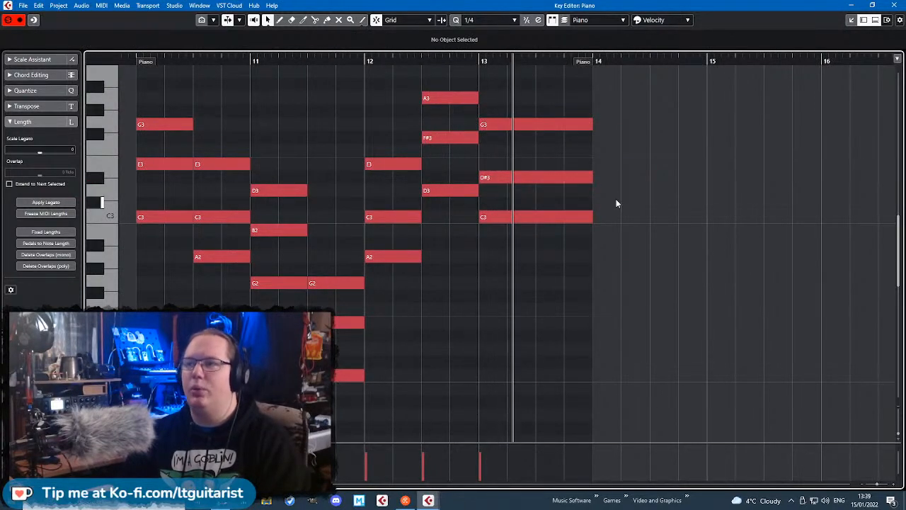
- Raise the D#3 in the last chord to E3 and lower the F#3 in the preceding chord to F3
{"action": "left_click", "coordinate": [503, 177]}
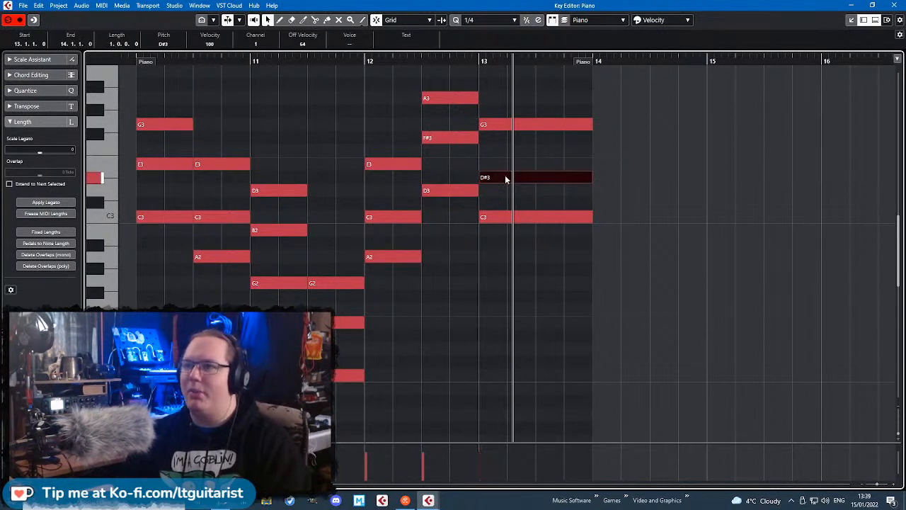
{"action": "left_click_drag", "start_coordinate": [505, 178], "coordinate": [505, 167]}
{"action": "left_click_drag", "start_coordinate": [439, 142], "coordinate": [437, 157]}
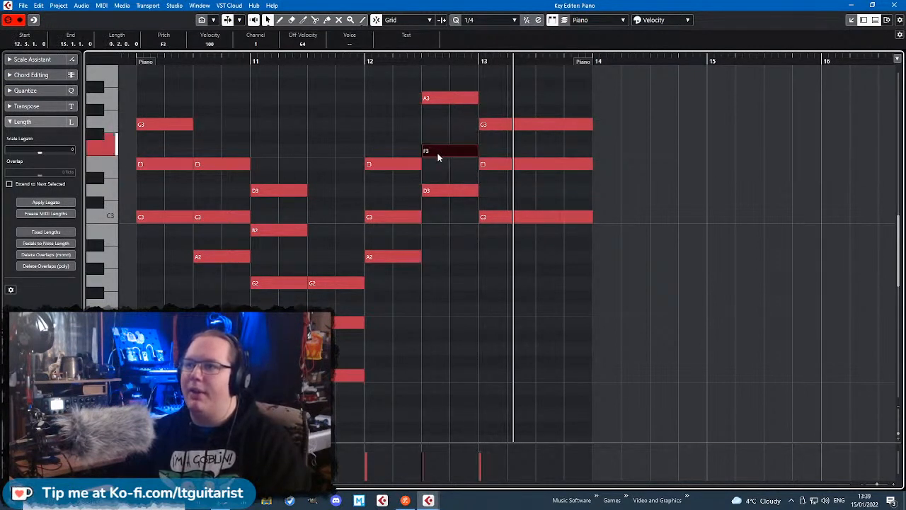
- Play back the corrected piano part from just before bar 10 and stop near the end of bar 13
{"action": "left_click", "coordinate": [132, 59]}
{"action": "key", "text": "space"}
{"action": "left_click", "coordinate": [204, 87]}
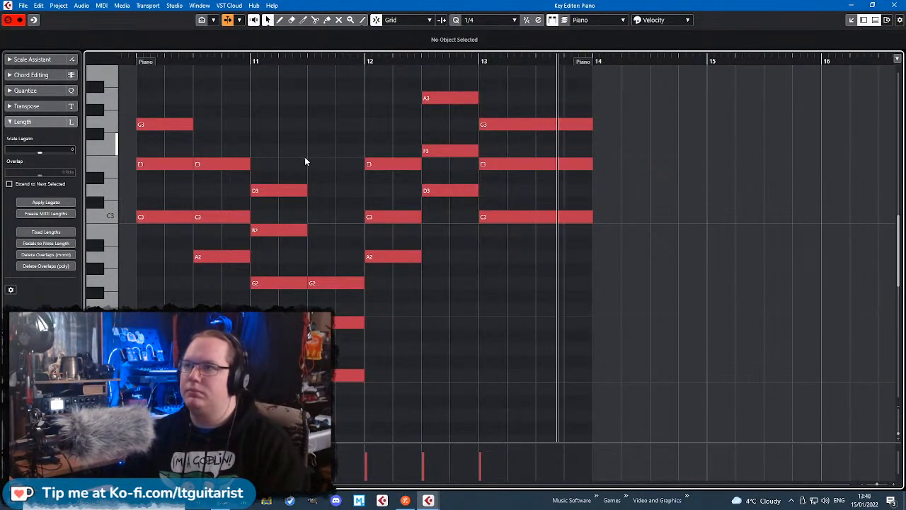
{"action": "key", "text": "space"}
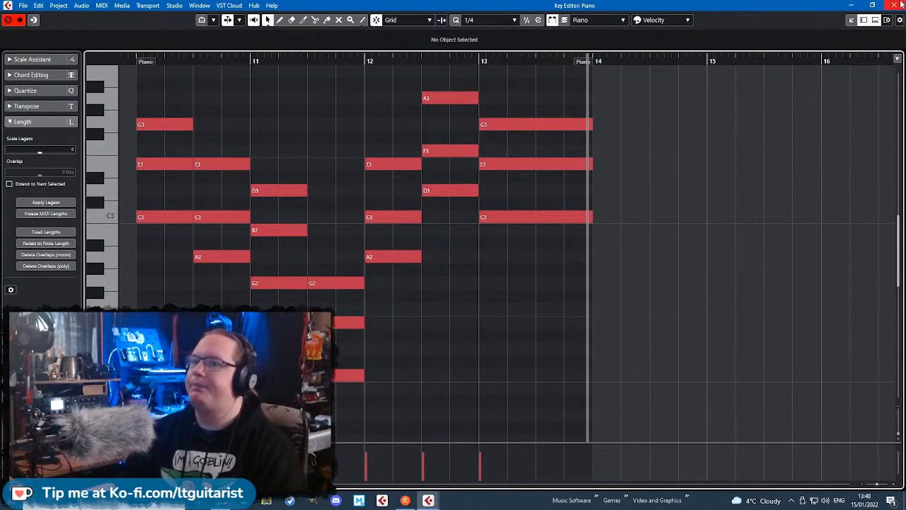
- Audition the lowest notes of the new chords in bars 12 and 13: A2, D3 and C3
{"action": "left_click", "coordinate": [374, 259]}
{"action": "left_click", "coordinate": [430, 192]}
{"action": "left_click", "coordinate": [538, 218]}
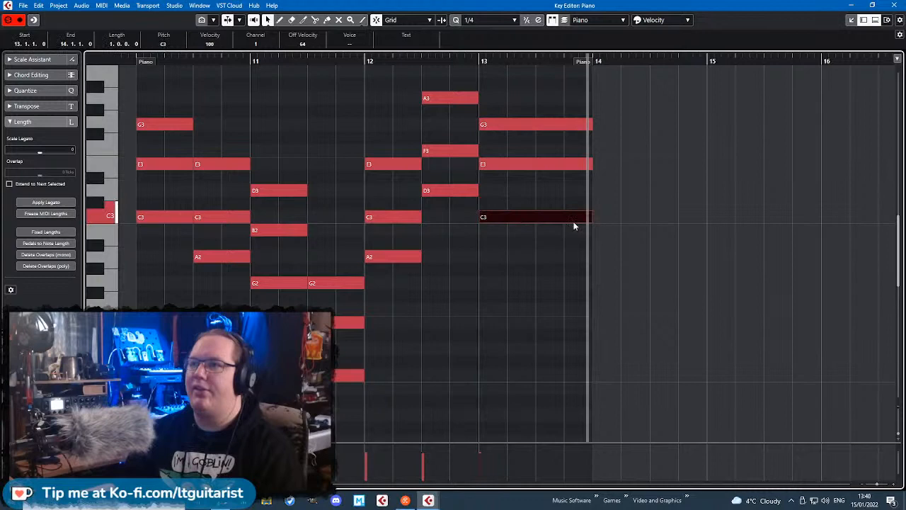
- Close the piano part's editors and open the duplicated bass part at bar 10 in its own Key Editor window
{"action": "left_click", "coordinate": [887, 6]}
{"action": "left_click", "coordinate": [864, 20]}
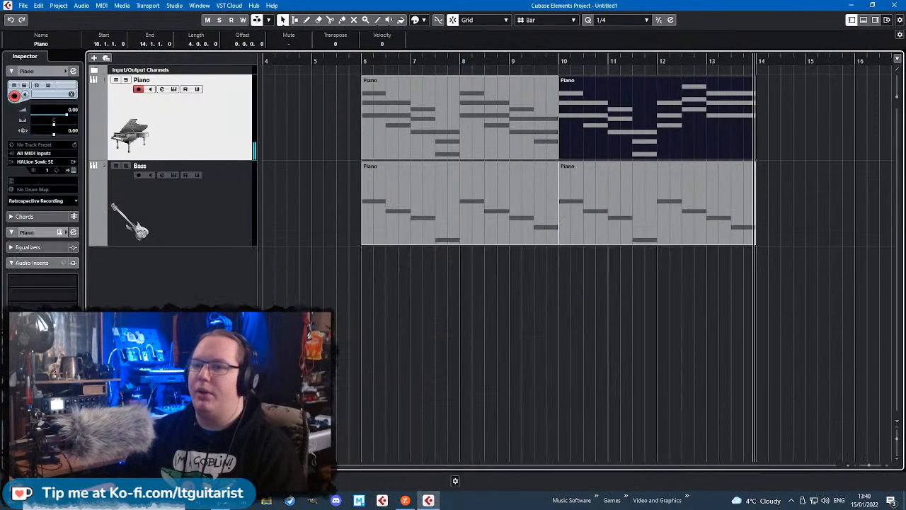
{"action": "left_click", "coordinate": [749, 202]}
{"action": "double_click", "coordinate": [666, 184]}
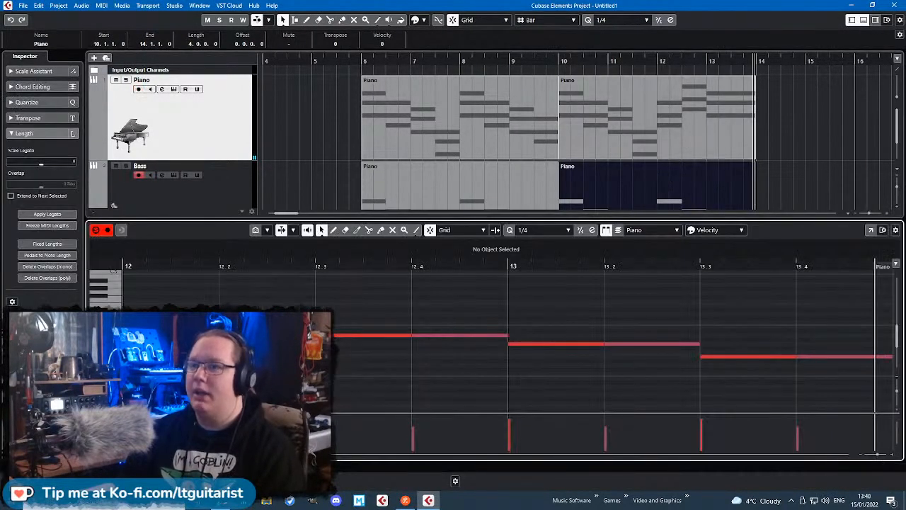
{"action": "left_click", "coordinate": [871, 230]}
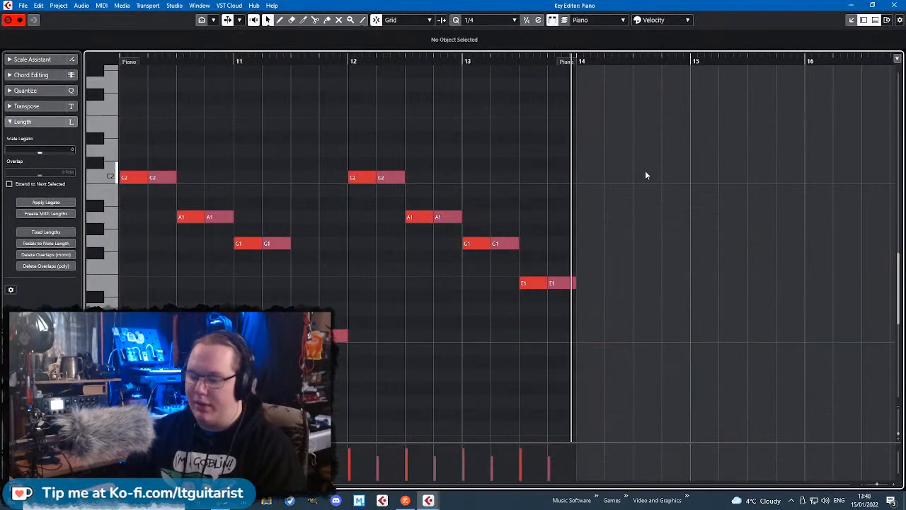
- Move the bass note pairs in bars 12 and 13 to A1, D2, C2 and C2
{"action": "left_click", "coordinate": [389, 182]}
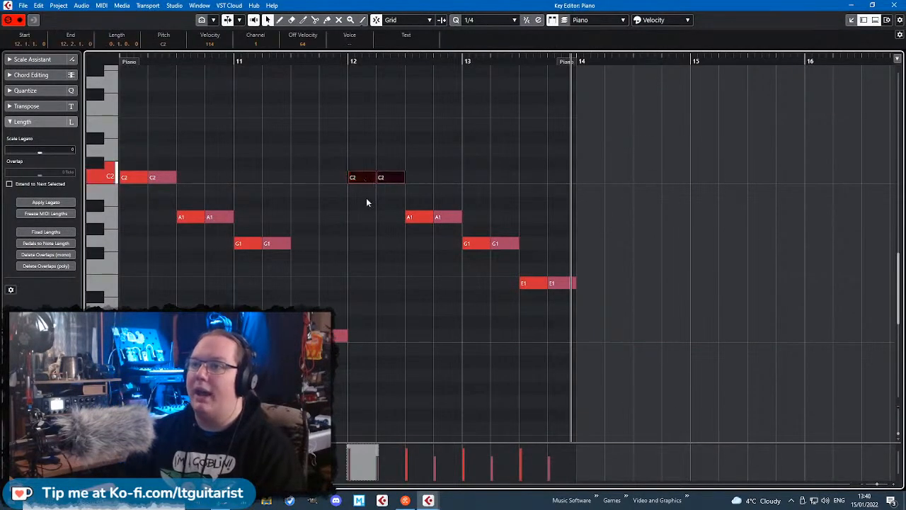
{"action": "left_click_drag", "start_coordinate": [366, 202], "coordinate": [368, 217]}
{"action": "left_click_drag", "start_coordinate": [419, 194], "coordinate": [472, 228]}
{"action": "left_click_drag", "start_coordinate": [419, 216], "coordinate": [420, 150]}
{"action": "left_click_drag", "start_coordinate": [478, 242], "coordinate": [486, 183]}
{"action": "left_click", "coordinate": [527, 287]}
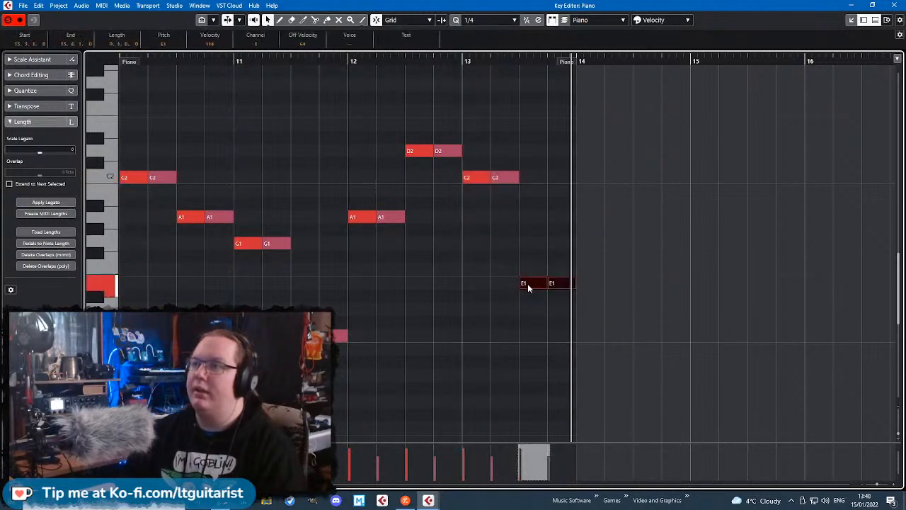
{"action": "left_click_drag", "start_coordinate": [527, 287], "coordinate": [529, 178]}
- Close the bass part's Key Editor window and the lower editor, and deselect all parts
{"action": "left_click", "coordinate": [536, 91]}
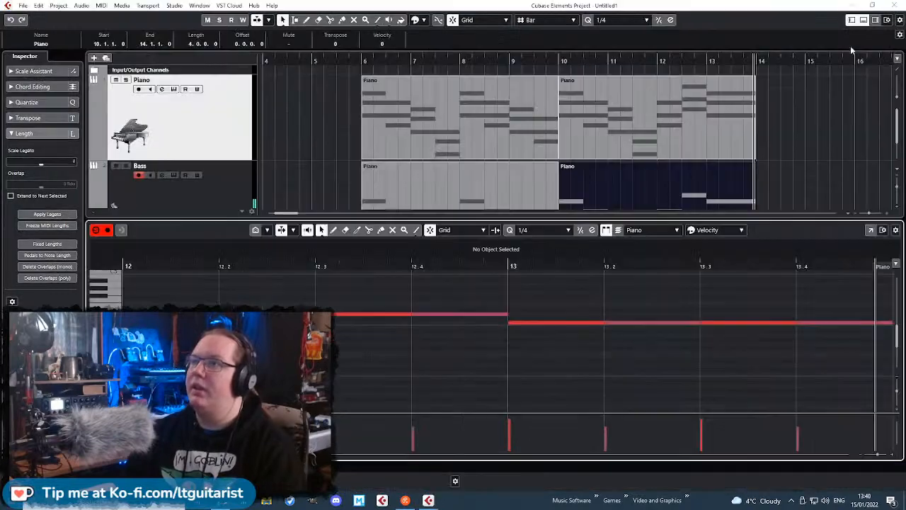
{"action": "left_click", "coordinate": [892, 6]}
{"action": "left_click", "coordinate": [93, 464]}
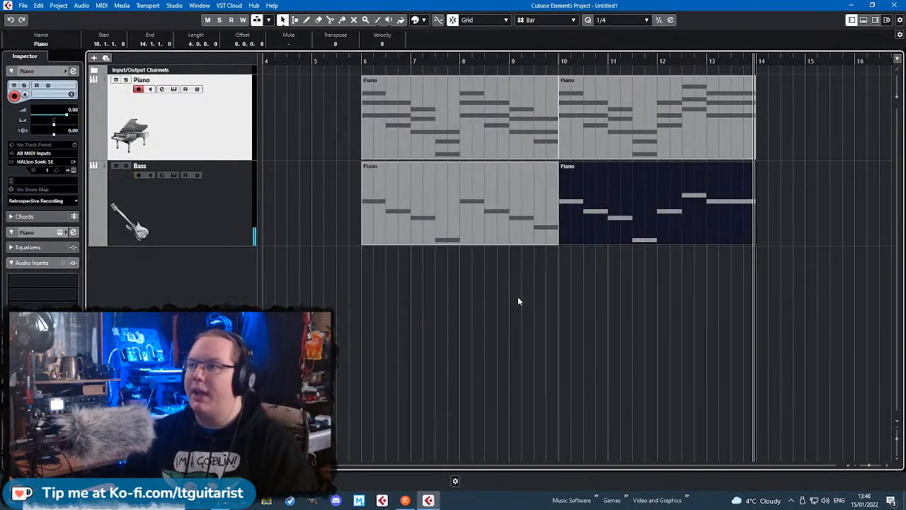
{"action": "left_click", "coordinate": [388, 317]}
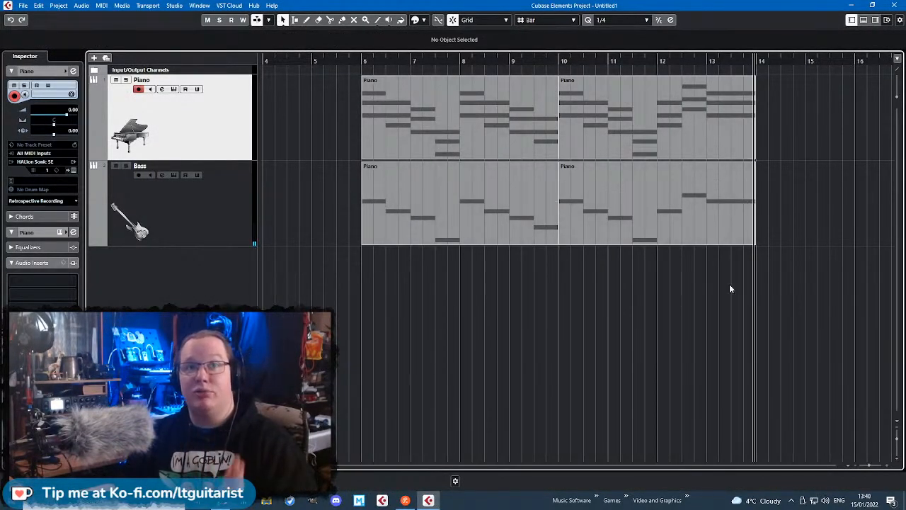
{"action": "left_click", "coordinate": [446, 132]}
{"action": "left_click", "coordinate": [577, 122]}
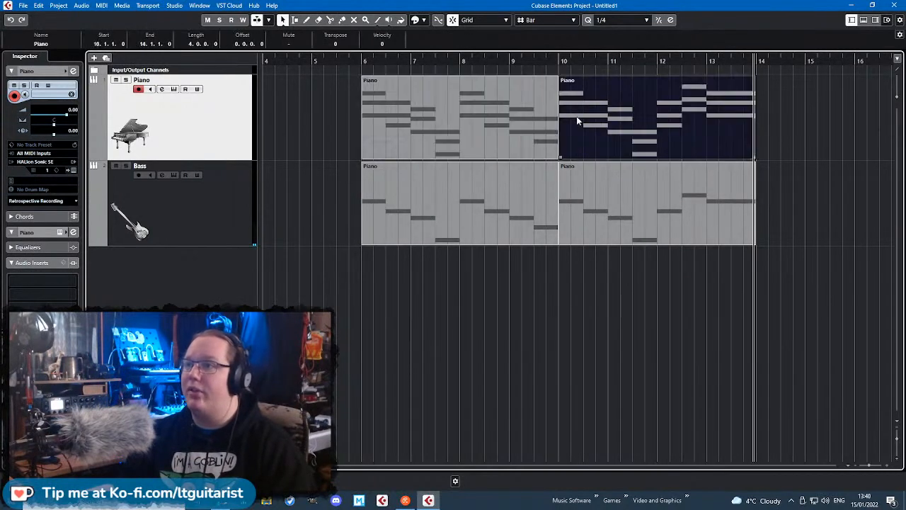
{"action": "left_click", "coordinate": [445, 125]}
{"action": "left_click", "coordinate": [619, 141]}
{"action": "left_click", "coordinate": [512, 117]}
{"action": "left_click", "coordinate": [633, 118]}
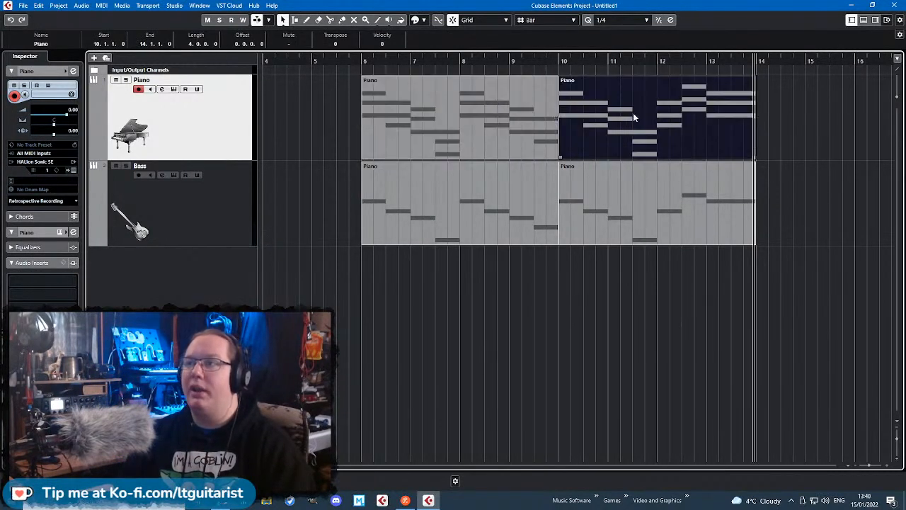
{"action": "left_click", "coordinate": [554, 208]}
{"action": "left_click", "coordinate": [517, 148]}
- Glue the two adjoining piano parts into one, and do the same with the two bass parts
{"action": "left_click", "coordinate": [600, 138]}
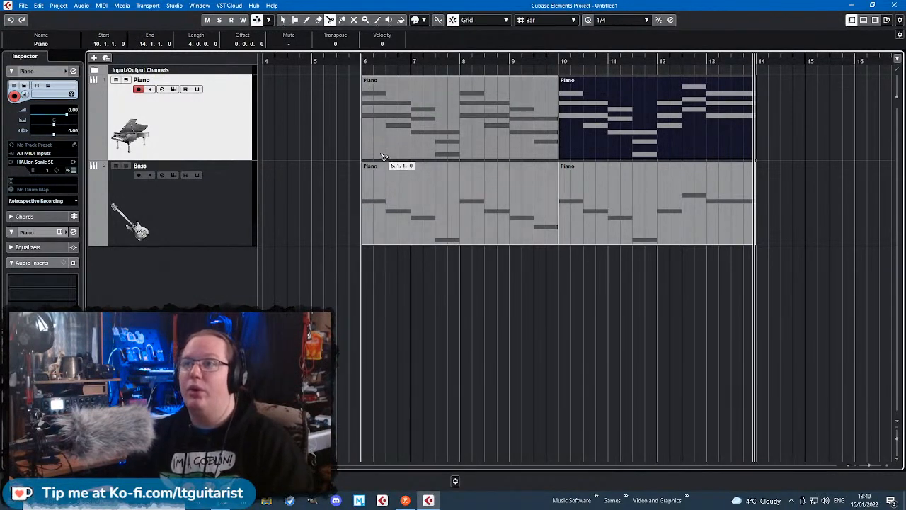
{"action": "left_click", "coordinate": [552, 96]}
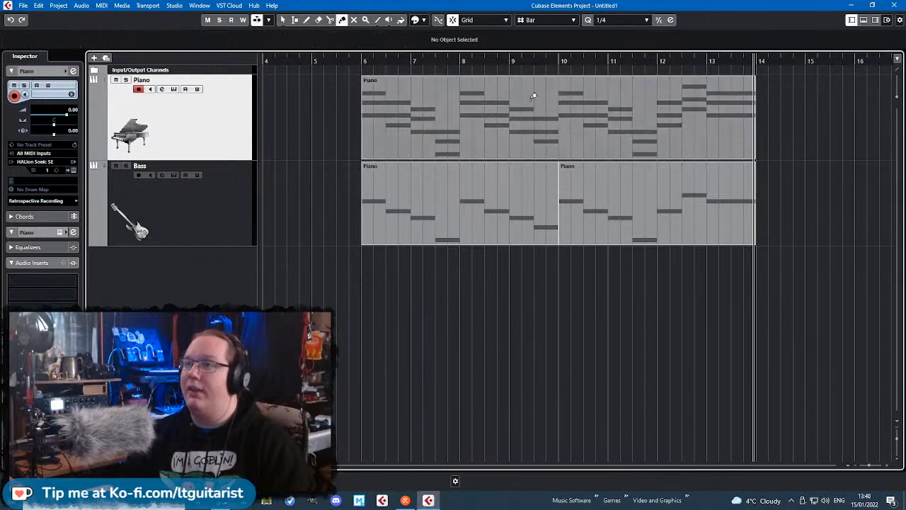
{"action": "left_click", "coordinate": [422, 204]}
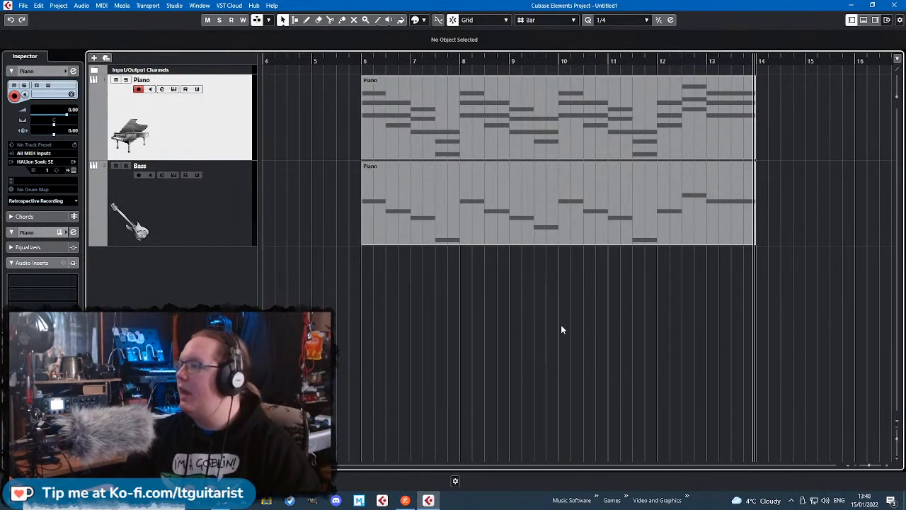
- Show the transport bar over the project and set up a cycle from bar 6 to bar 14
{"action": "left_click_drag", "start_coordinate": [905, 363], "coordinate": [522, 449]}
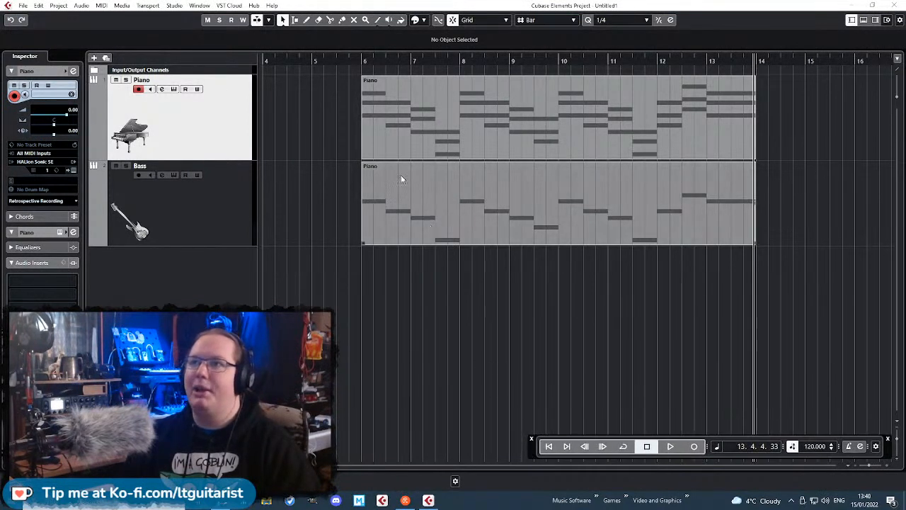
{"action": "left_click", "coordinate": [365, 56]}
{"action": "left_click_drag", "start_coordinate": [392, 64], "coordinate": [755, 62]}
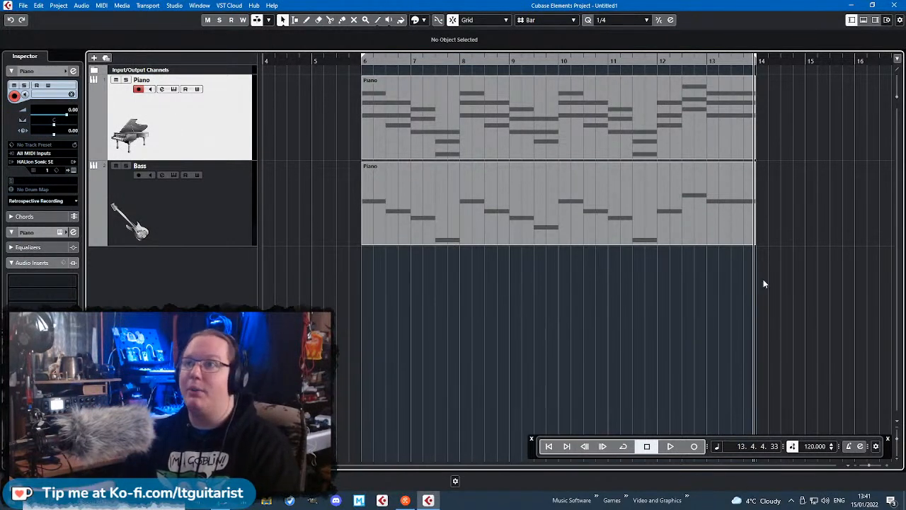
{"action": "left_click_drag", "start_coordinate": [422, 240], "coordinate": [774, 71]}
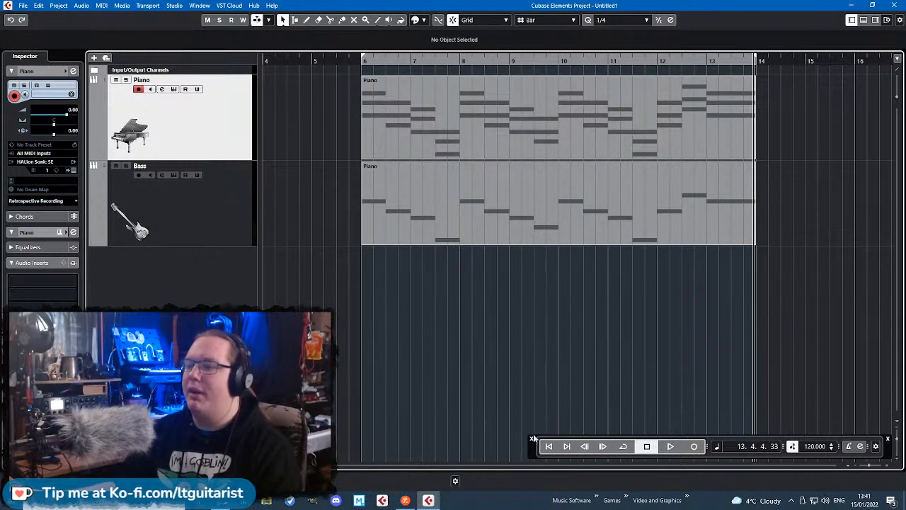
{"action": "left_click", "coordinate": [624, 447]}
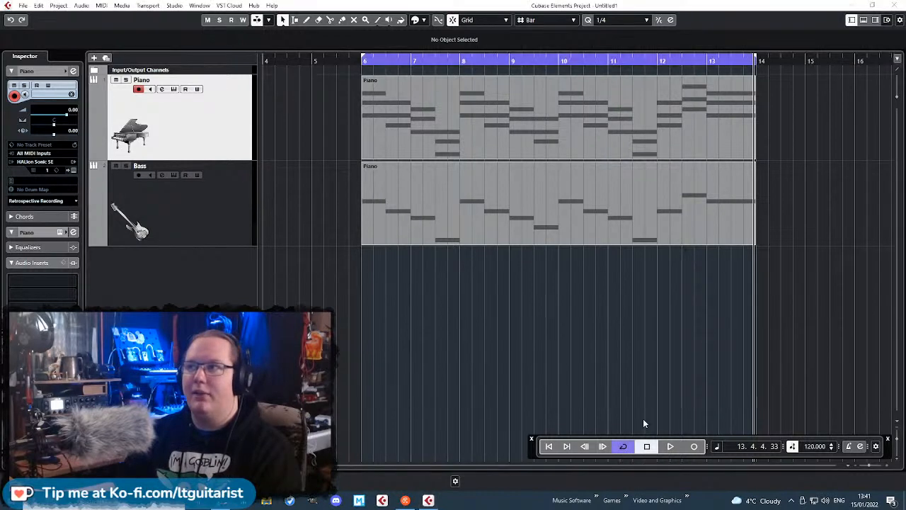
{"action": "left_click", "coordinate": [673, 380]}
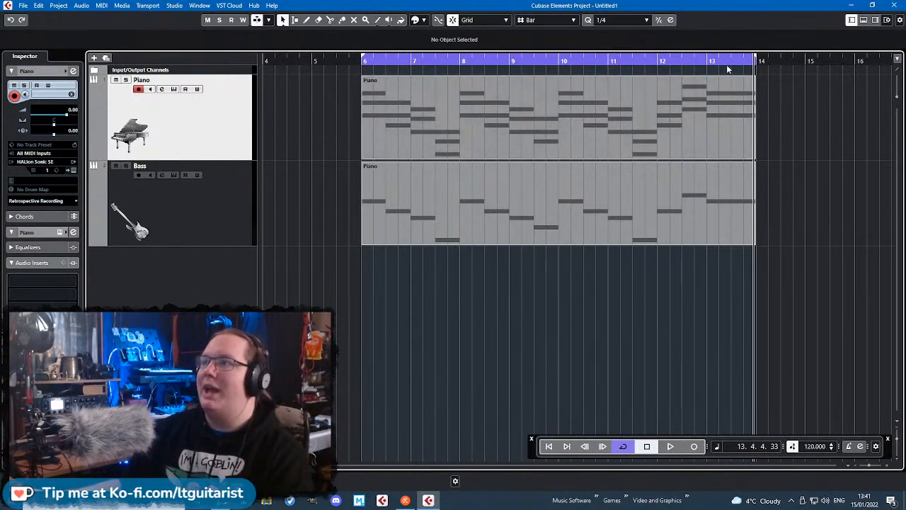
- Play back the piano and bass together from bar 6 and stop midway through bar 7
{"action": "left_click_drag", "start_coordinate": [755, 66], "coordinate": [754, 64]}
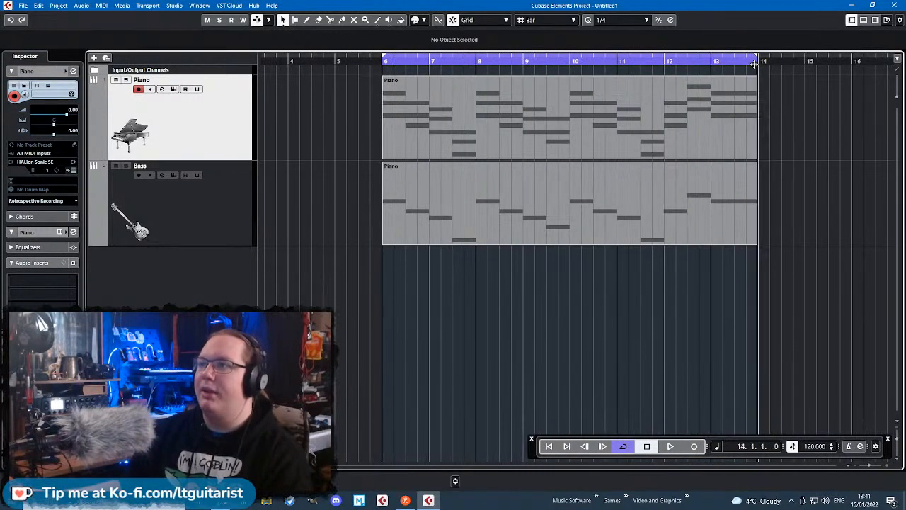
{"action": "left_click_drag", "start_coordinate": [859, 83], "coordinate": [861, 82]}
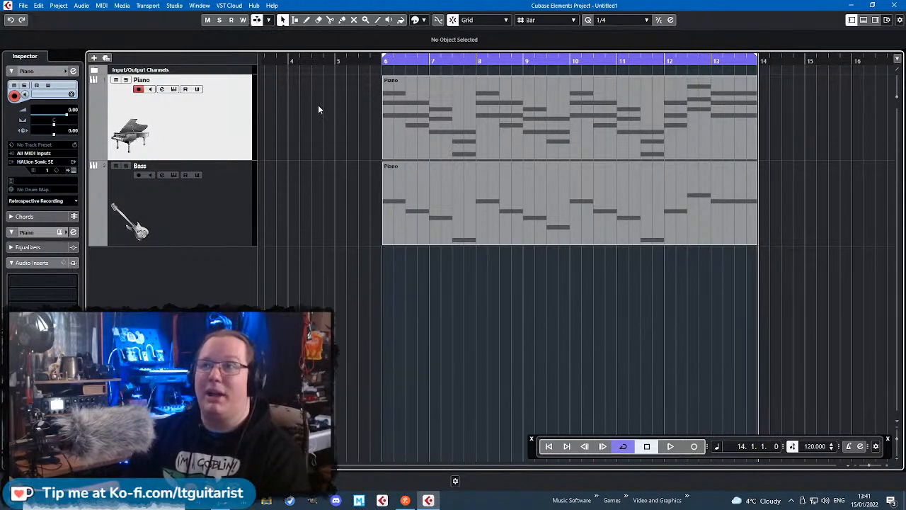
{"action": "left_click", "coordinate": [368, 61]}
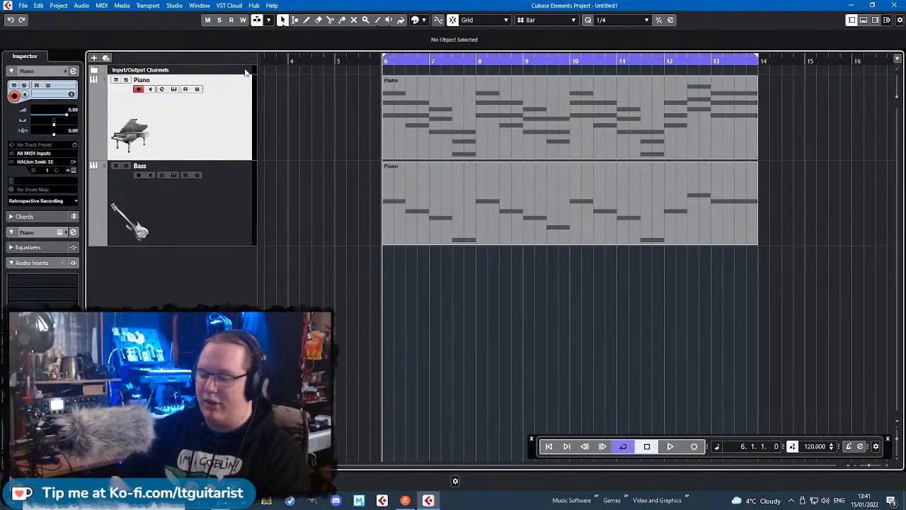
{"action": "key", "text": "space"}
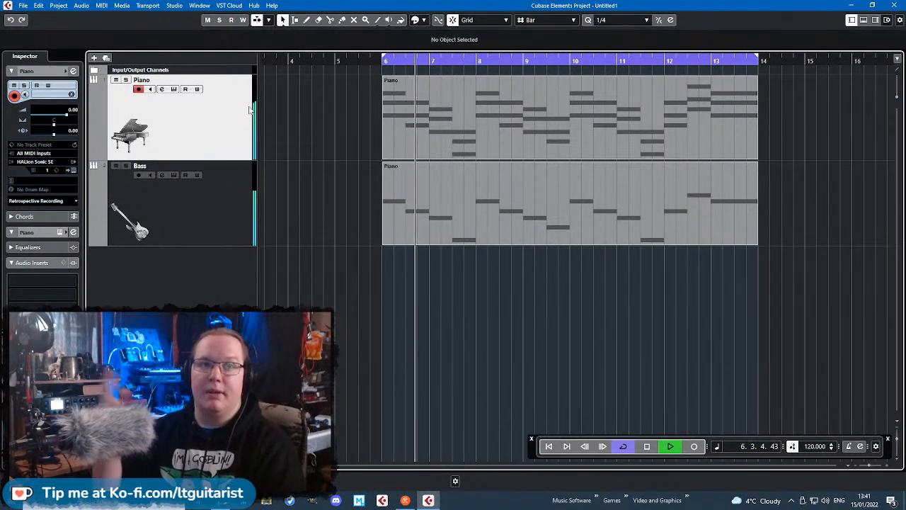
{"action": "key", "text": "space"}
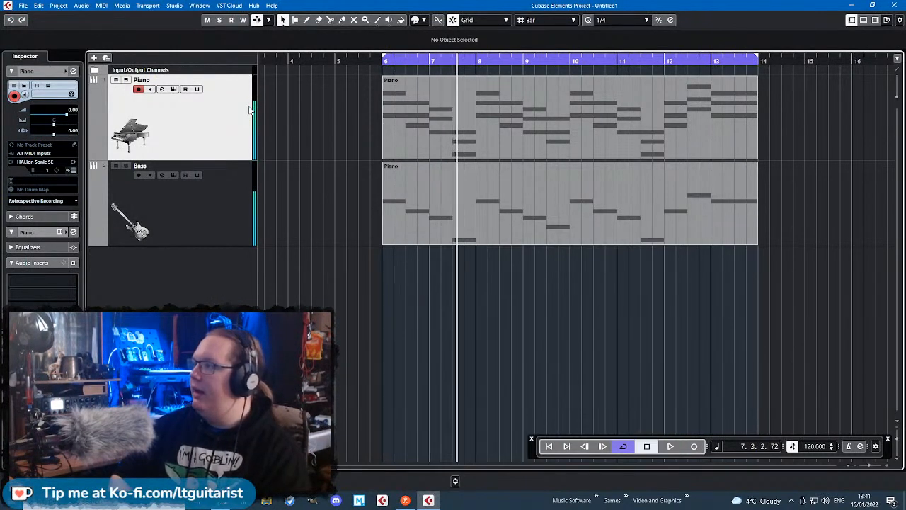
- Add one instrument track with Groove Agent SE routed to Stereo Out, and close the instrument's window
{"action": "scroll", "coordinate": [549, 290], "scroll_direction": "down", "scroll_amount": 2}
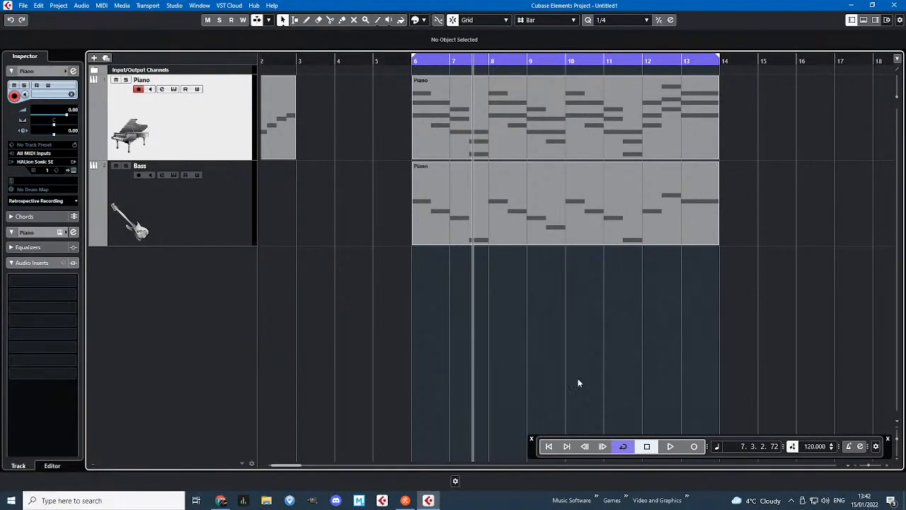
{"action": "right_click", "coordinate": [184, 270]}
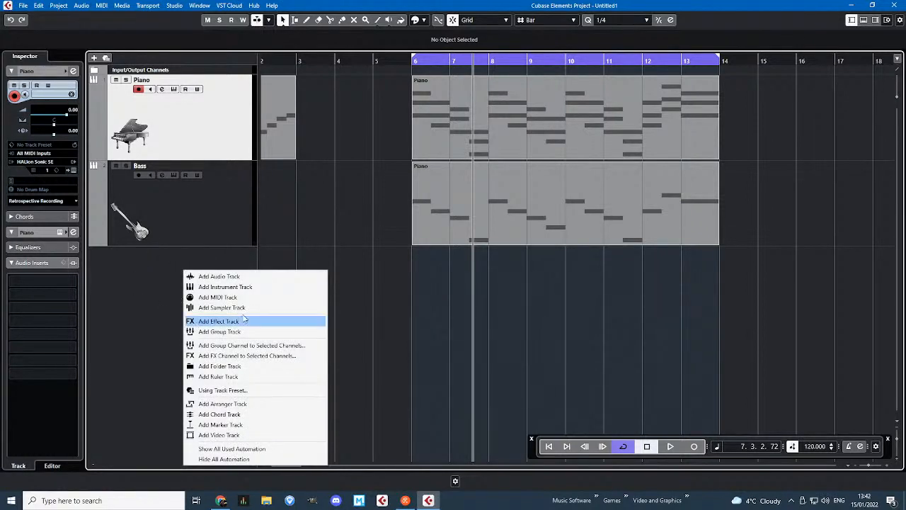
{"action": "left_click", "coordinate": [234, 287]}
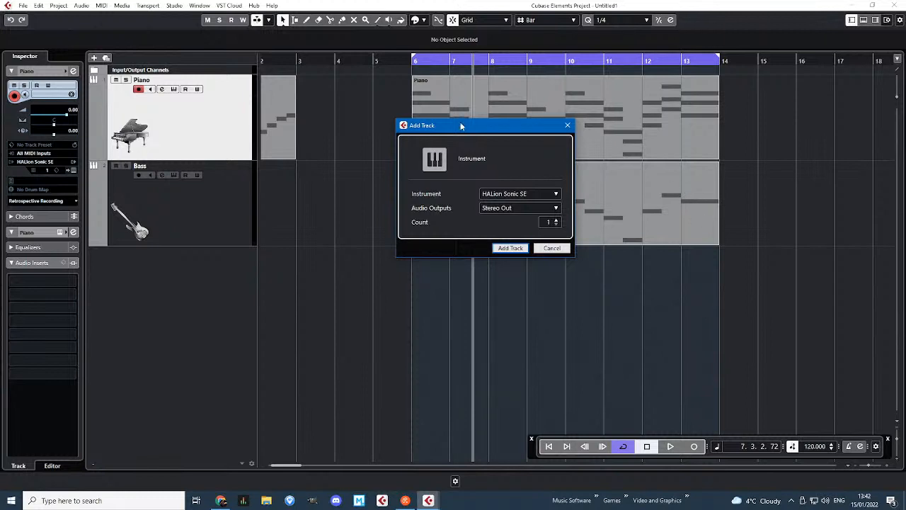
{"action": "left_click_drag", "start_coordinate": [461, 126], "coordinate": [449, 143]}
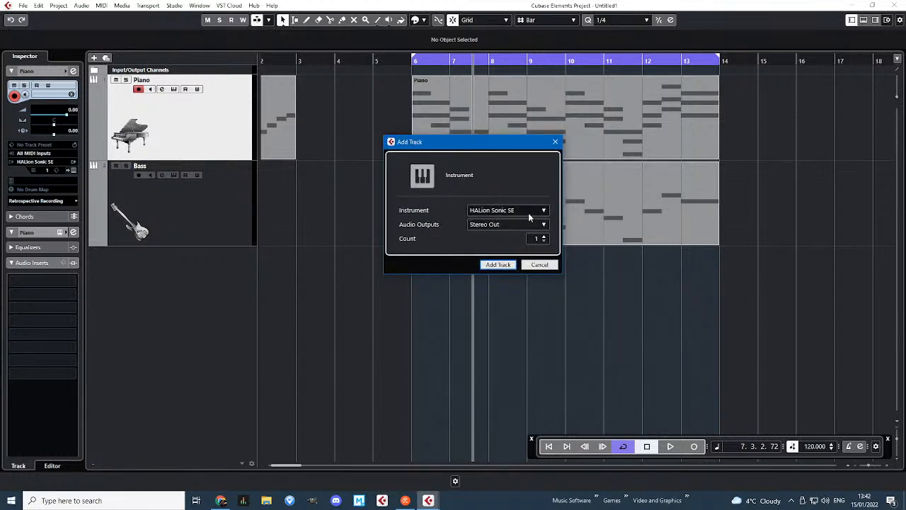
{"action": "left_click", "coordinate": [528, 211]}
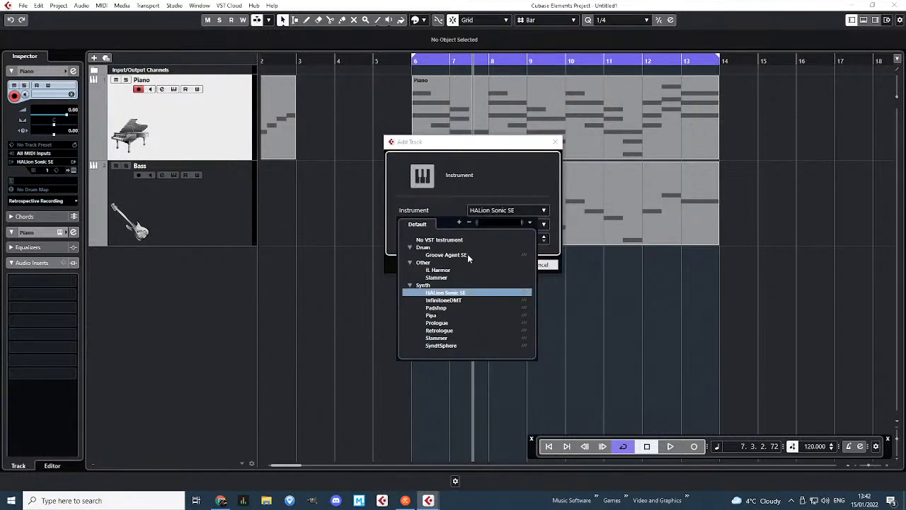
{"action": "key", "text": "Escape"}
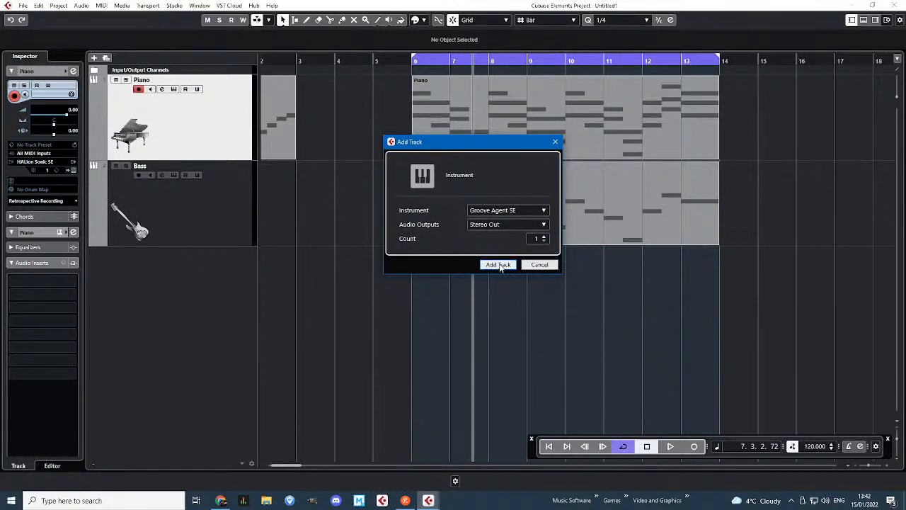
{"action": "left_click", "coordinate": [498, 265]}
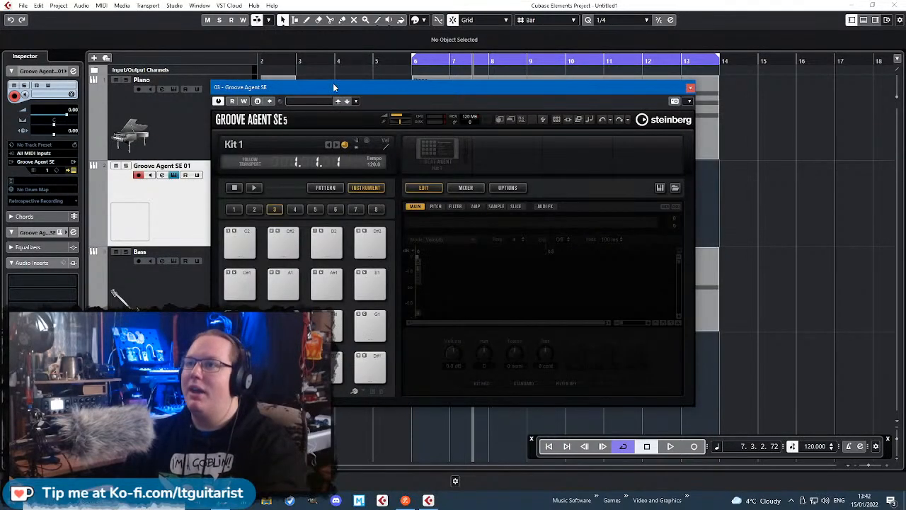
{"action": "left_click_drag", "start_coordinate": [339, 92], "coordinate": [495, 63]}
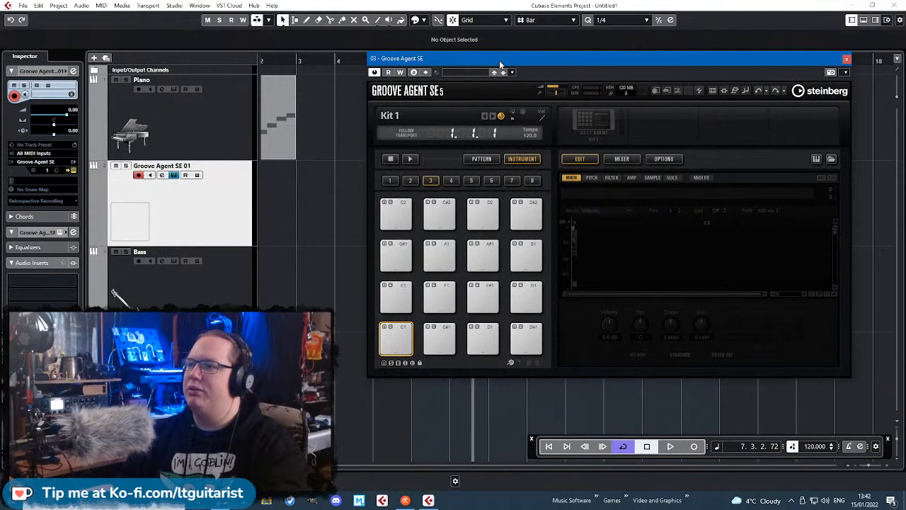
{"action": "left_click", "coordinate": [848, 59]}
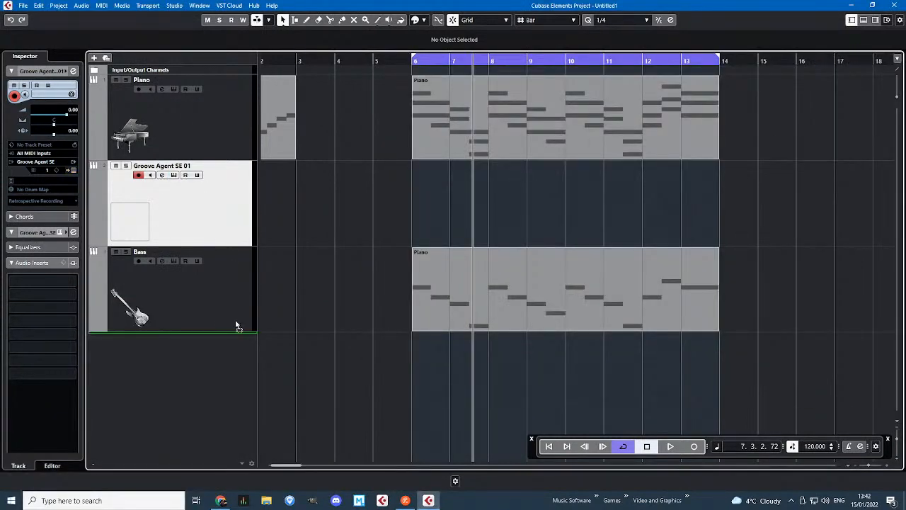
- Move the Groove Agent track below Bass and set it up as Drums with the full drum kit picture
{"action": "left_click_drag", "start_coordinate": [238, 325], "coordinate": [321, 375]}
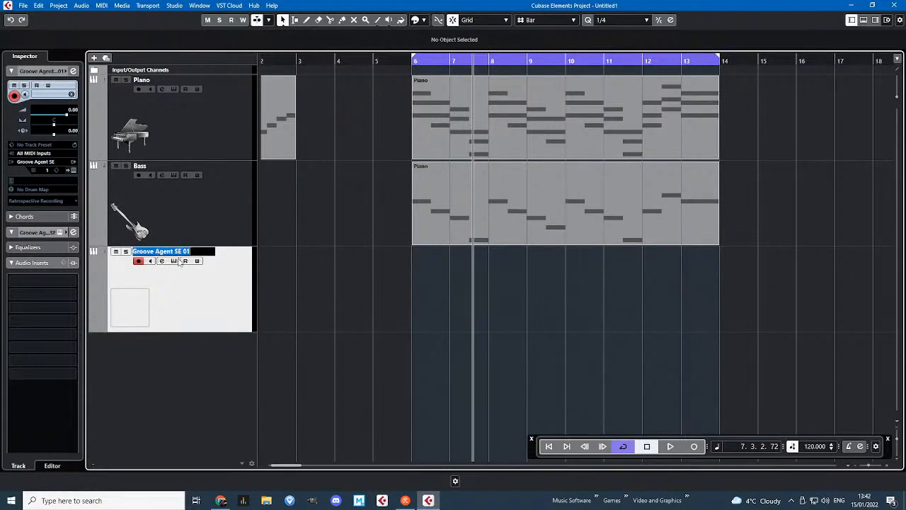
{"action": "double_click", "coordinate": [140, 304]}
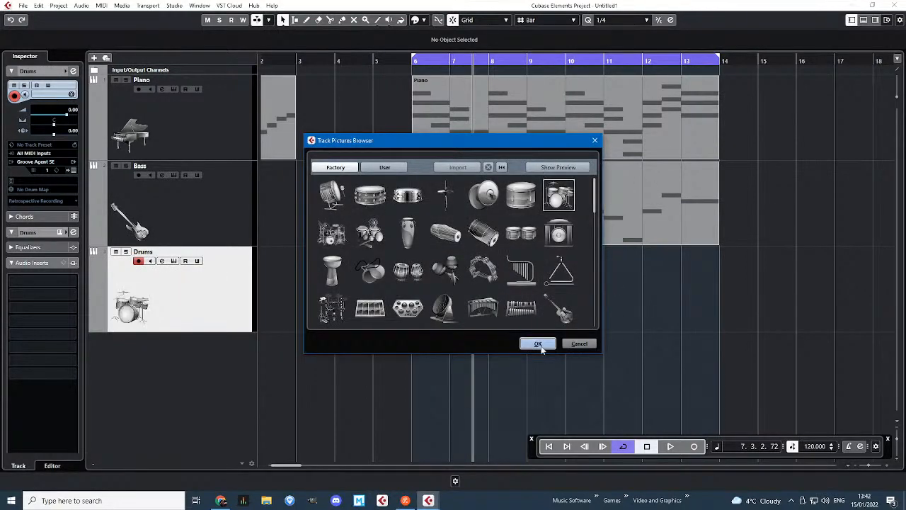
{"action": "left_click", "coordinate": [538, 344]}
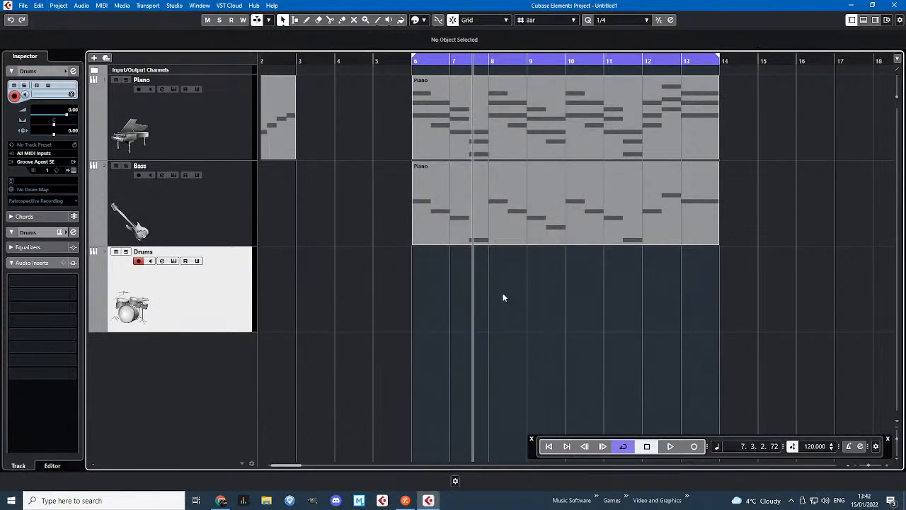
- Open the Drums track's Groove Agent SE window and position it clear of the track list
{"action": "left_click", "coordinate": [174, 262]}
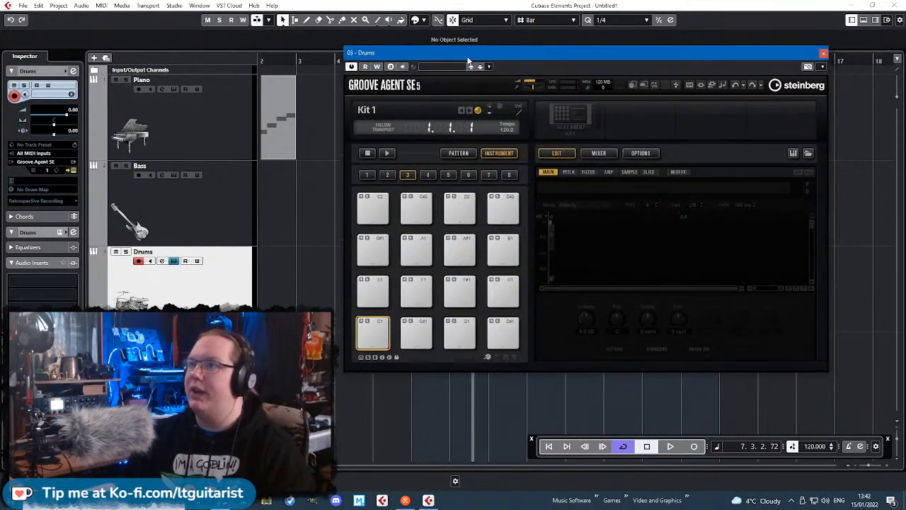
{"action": "left_click_drag", "start_coordinate": [467, 57], "coordinate": [476, 51]}
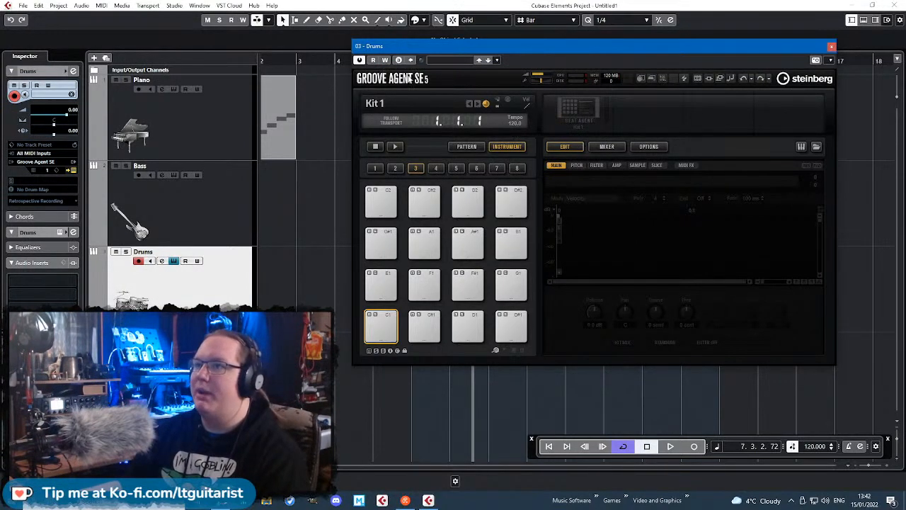
{"action": "left_click_drag", "start_coordinate": [422, 49], "coordinate": [432, 45]}
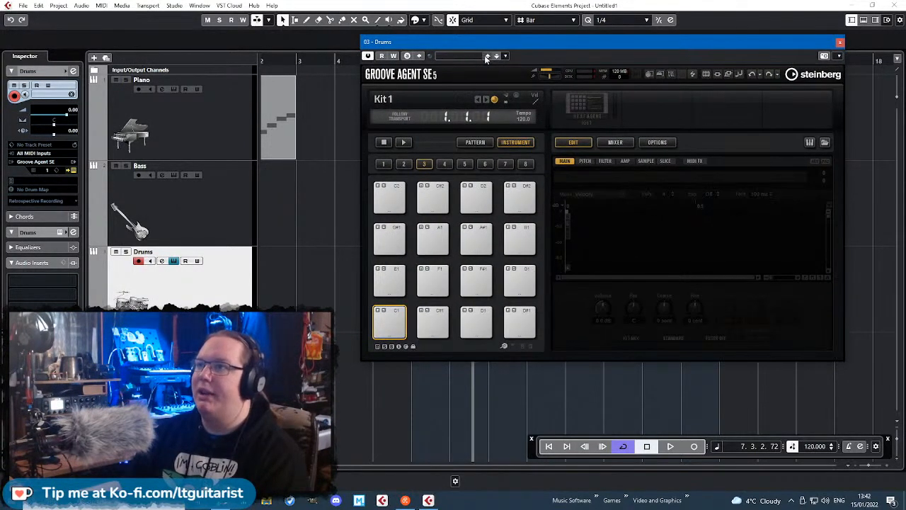
- Move the Drums instrument window so its preset browser fits on screen, and filter the presets to the Studio Kit SE content set
{"action": "left_click", "coordinate": [468, 57]}
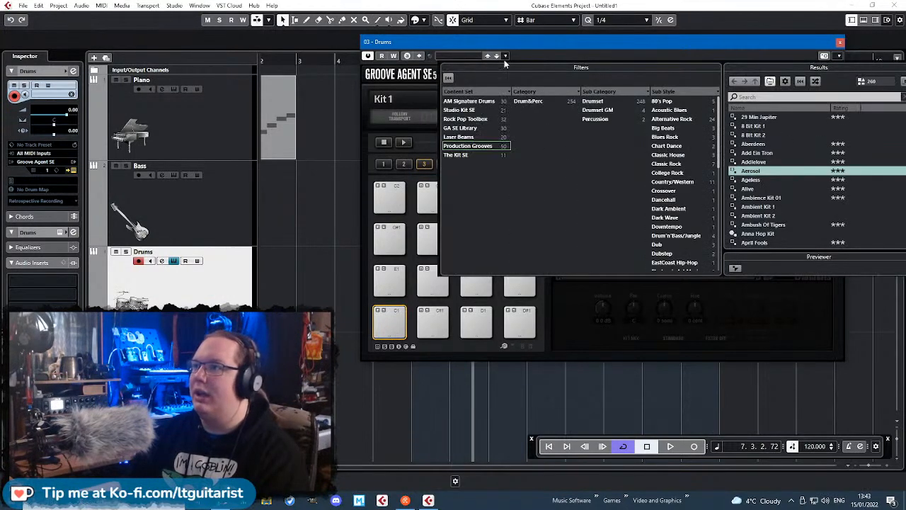
{"action": "left_click", "coordinate": [591, 51]}
{"action": "left_click_drag", "start_coordinate": [507, 48], "coordinate": [408, 45]}
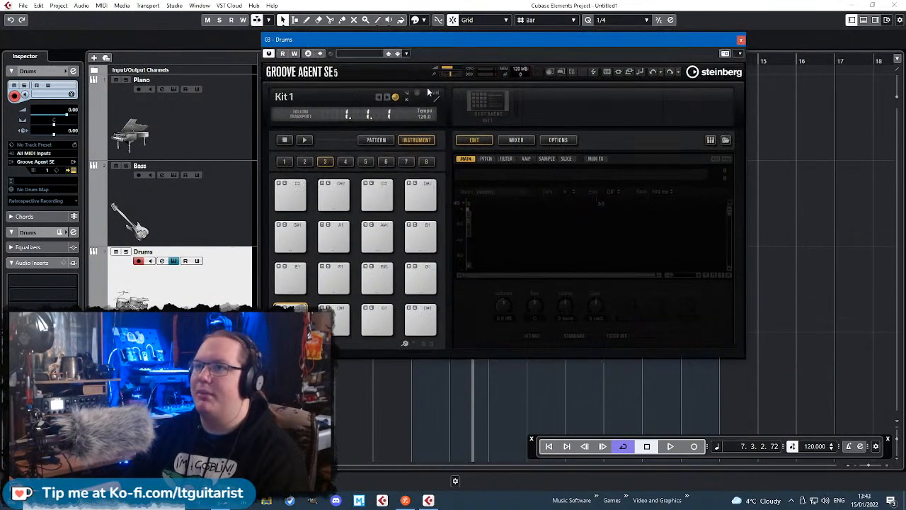
{"action": "left_click", "coordinate": [366, 54]}
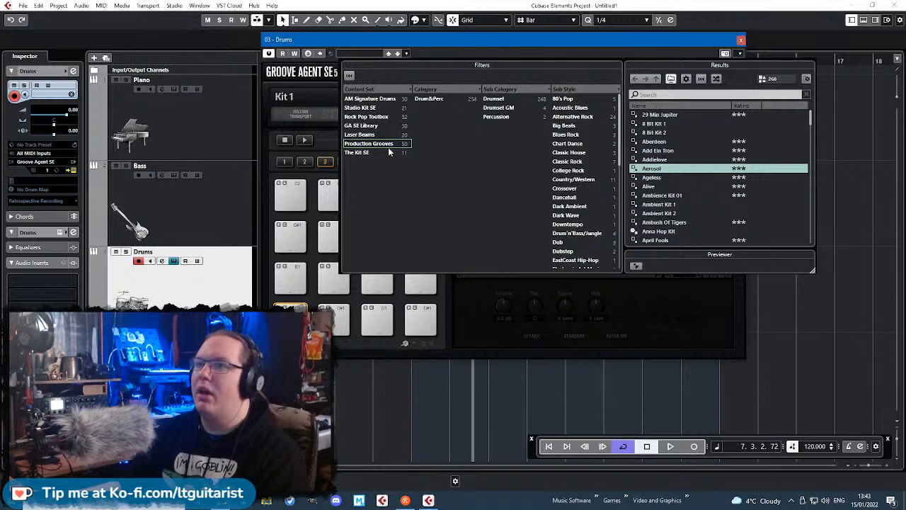
{"action": "left_click", "coordinate": [369, 109]}
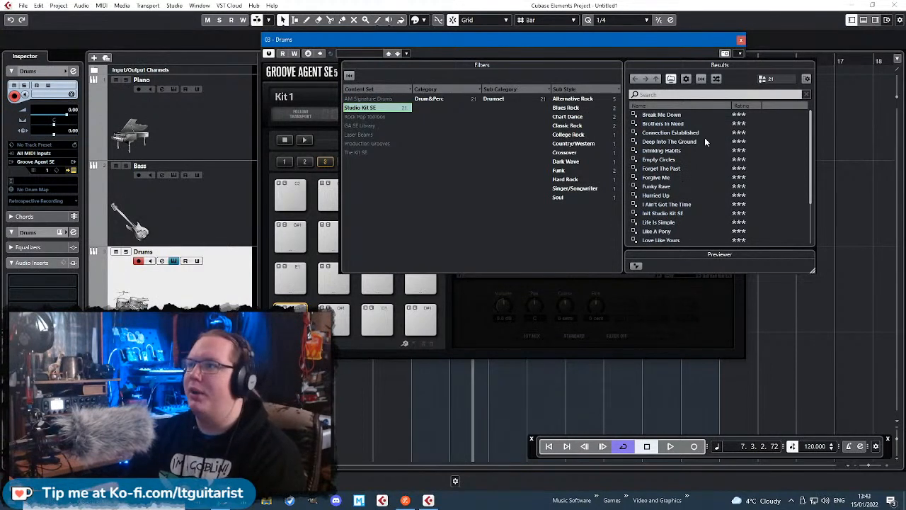
{"action": "scroll", "coordinate": [704, 142], "scroll_direction": "down", "scroll_amount": 3}
{"action": "scroll", "coordinate": [704, 152], "scroll_direction": "up", "scroll_amount": 3}
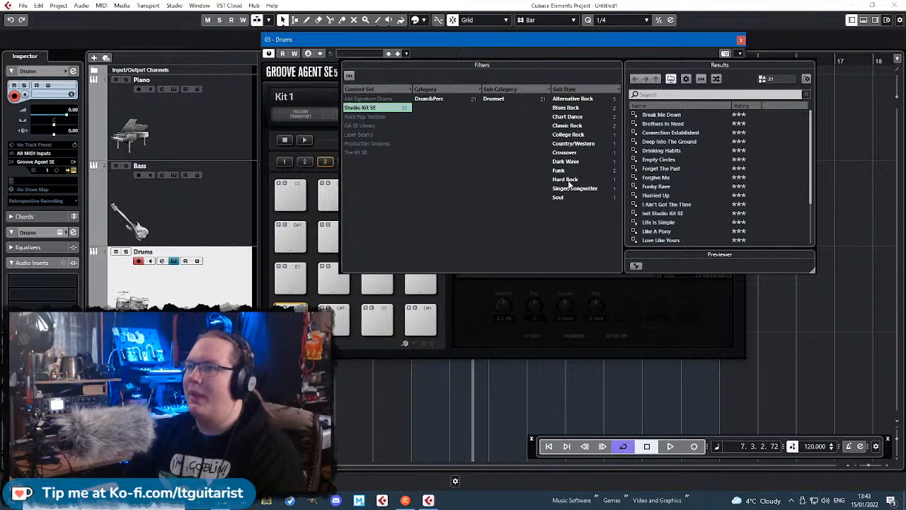
- Narrow the presets to the Hard Rock sub style and load the Tastes Like Gold kit
{"action": "left_click", "coordinate": [574, 107]}
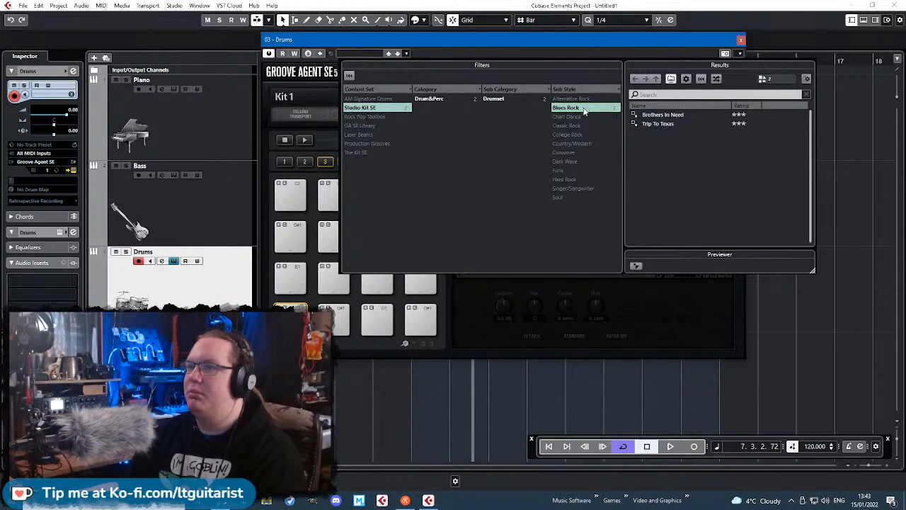
{"action": "left_click", "coordinate": [582, 108]}
{"action": "left_click", "coordinate": [565, 180]}
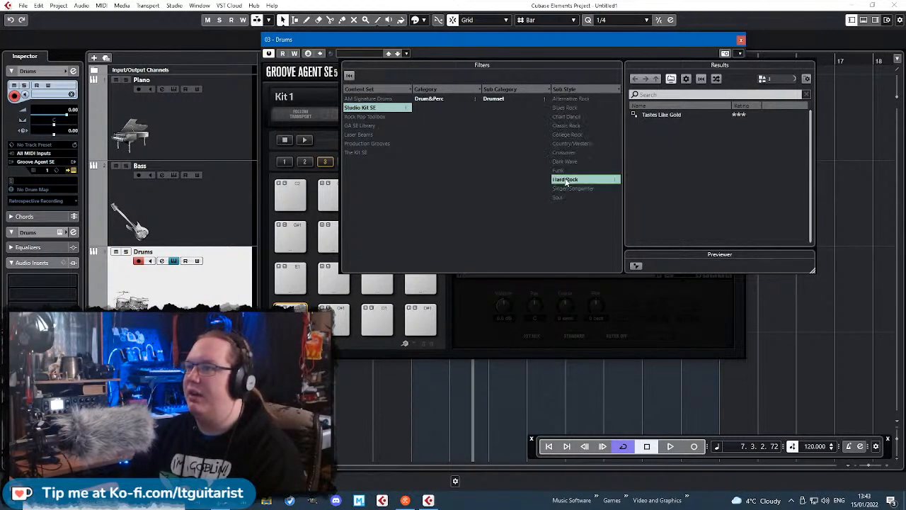
{"action": "left_click", "coordinate": [694, 116]}
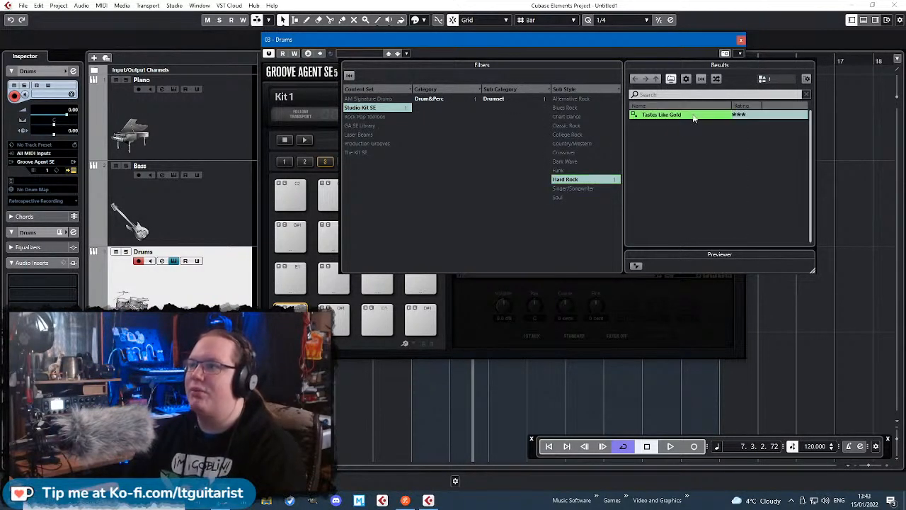
{"action": "double_click", "coordinate": [698, 115]}
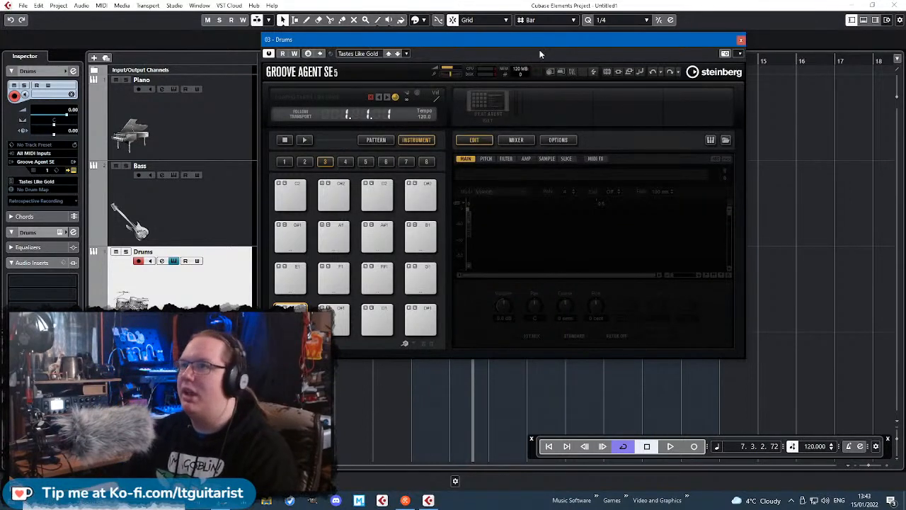
- Move the instrument window clear of the track list and audition the kick, snare, toms and cymbals on the kit picture
{"action": "left_click_drag", "start_coordinate": [613, 37], "coordinate": [750, 44]}
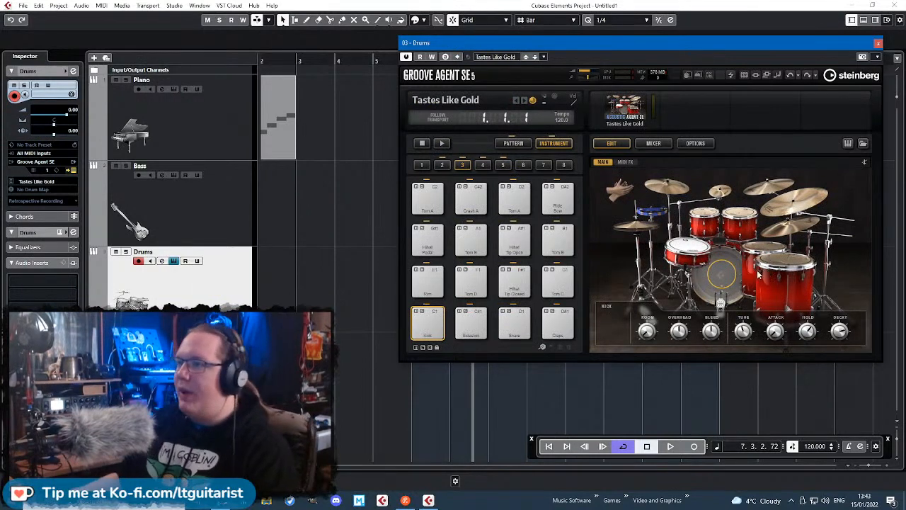
{"action": "left_click", "coordinate": [709, 272]}
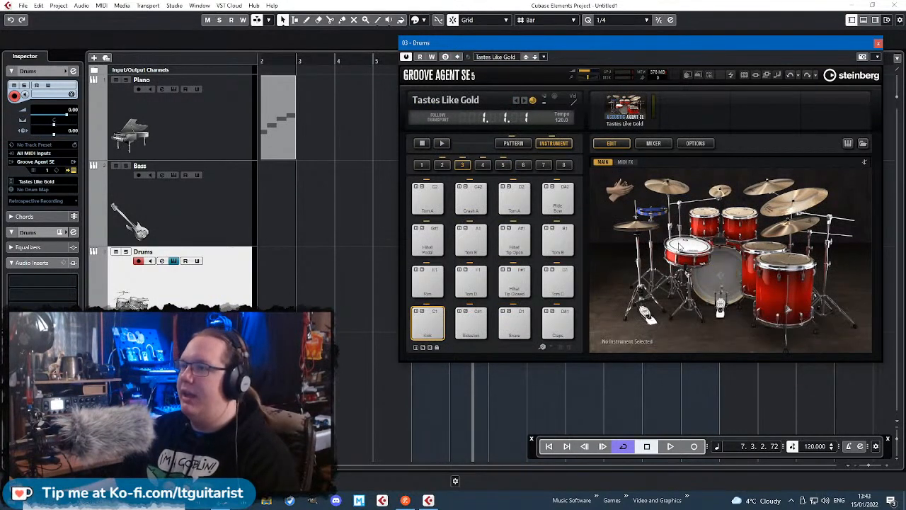
{"action": "left_click", "coordinate": [687, 247]}
{"action": "left_click", "coordinate": [706, 214]}
{"action": "left_click", "coordinate": [741, 213]}
{"action": "left_click", "coordinate": [763, 251]}
{"action": "left_click", "coordinate": [786, 265]}
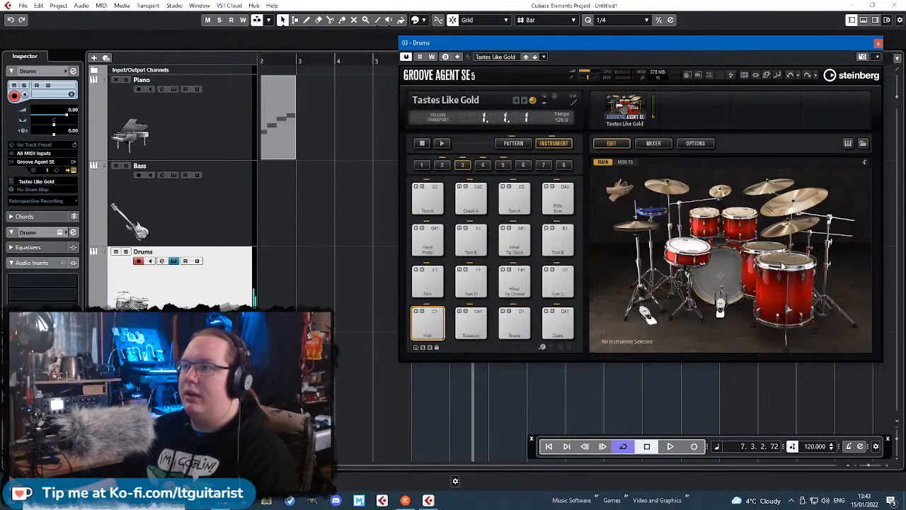
{"action": "left_click", "coordinate": [762, 251]}
{"action": "left_click", "coordinate": [741, 215]}
{"action": "left_click", "coordinate": [706, 222]}
{"action": "left_click", "coordinate": [705, 222]}
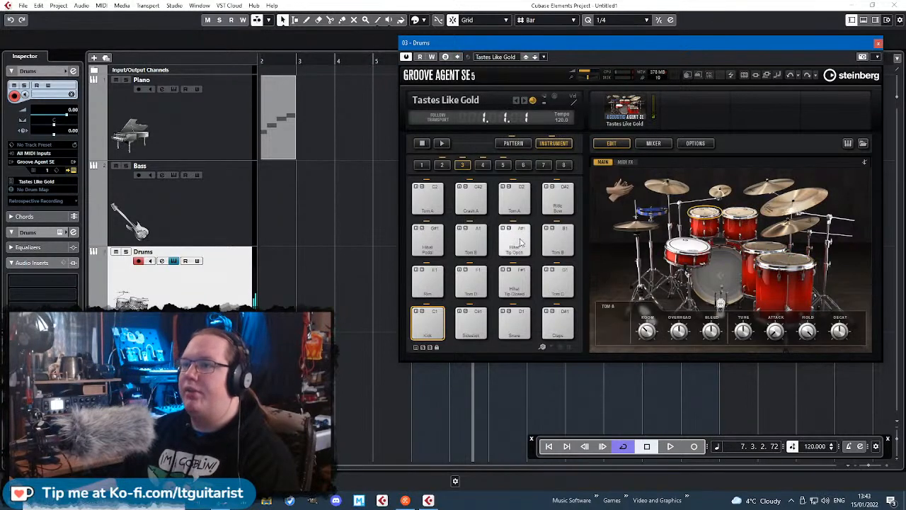
{"action": "left_click", "coordinate": [651, 214]}
{"action": "left_click", "coordinate": [668, 187]}
{"action": "left_click", "coordinate": [720, 222]}
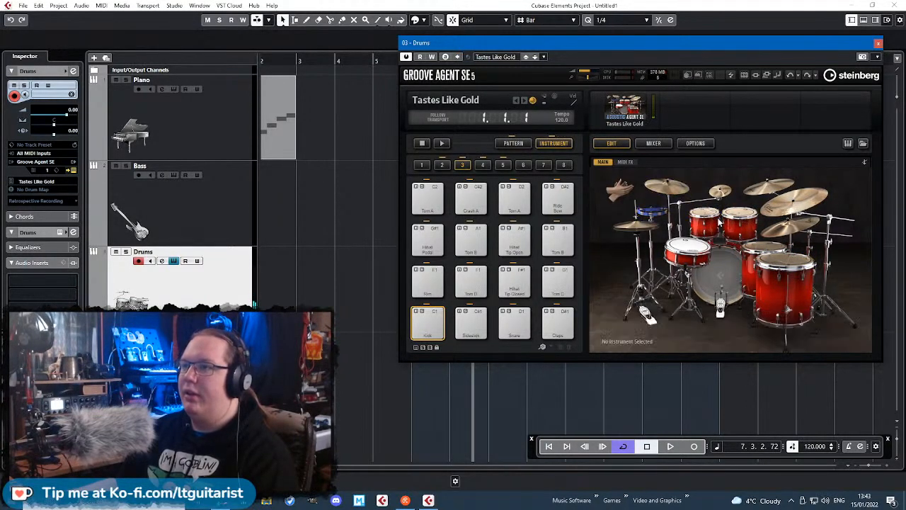
{"action": "left_click", "coordinate": [697, 259]}
{"action": "left_click", "coordinate": [687, 244]}
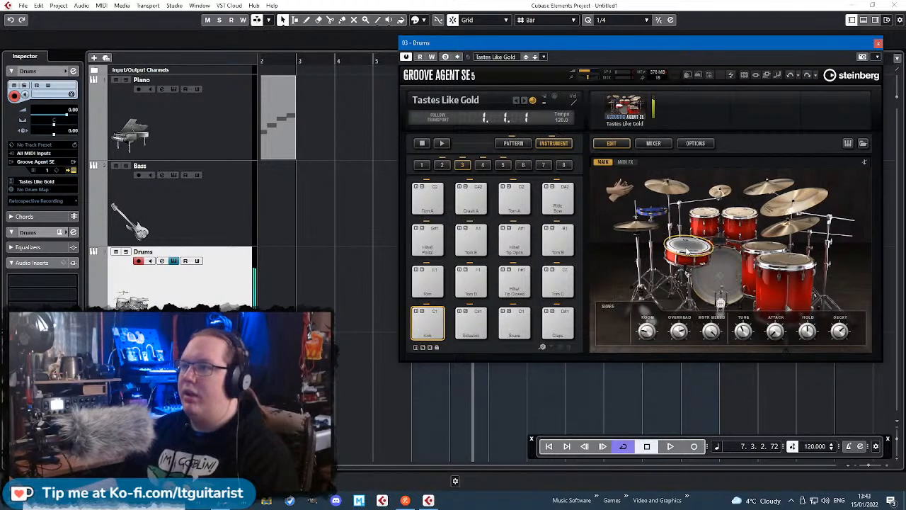
- Audition the kit's lower two rows of pads, including kick, sidestick, snare, claps, closed hi-hat and toms
{"action": "left_click", "coordinate": [431, 329]}
{"action": "left_click", "coordinate": [473, 326]}
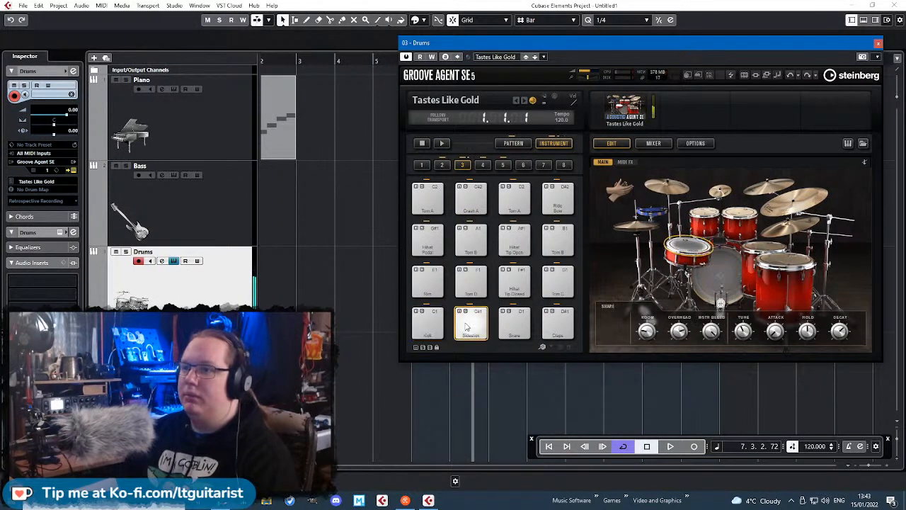
{"action": "left_click", "coordinate": [518, 328]}
{"action": "left_click", "coordinate": [558, 324]}
{"action": "left_click", "coordinate": [520, 285]}
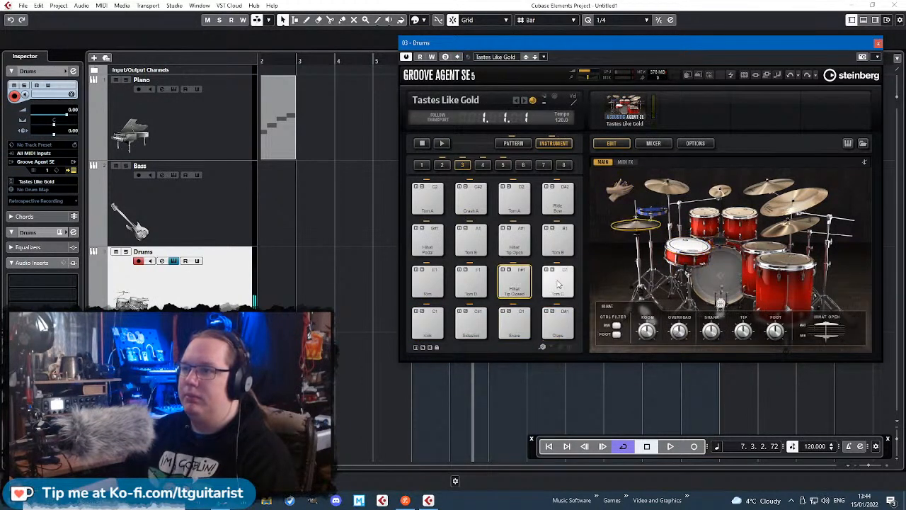
{"action": "left_click", "coordinate": [557, 284]}
{"action": "left_click", "coordinate": [517, 284]}
{"action": "left_click", "coordinate": [428, 283]}
{"action": "left_click", "coordinate": [471, 281]}
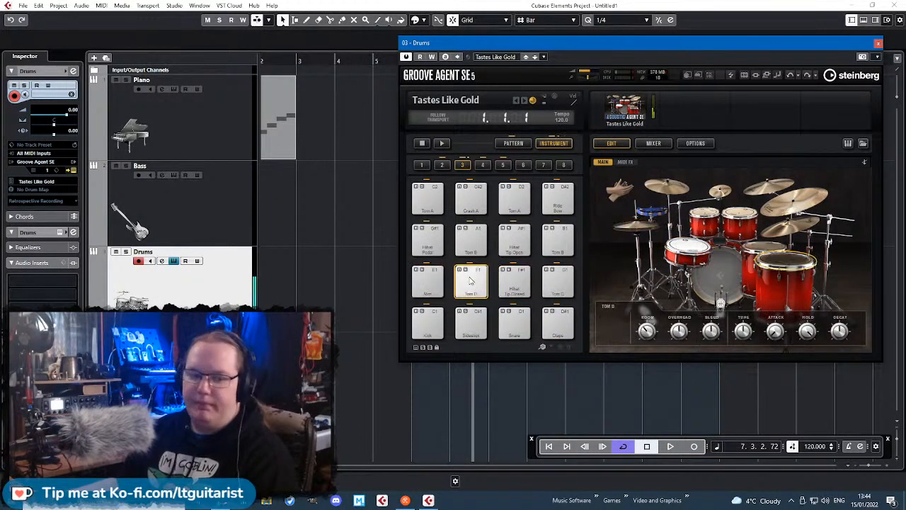
{"action": "left_click", "coordinate": [427, 324]}
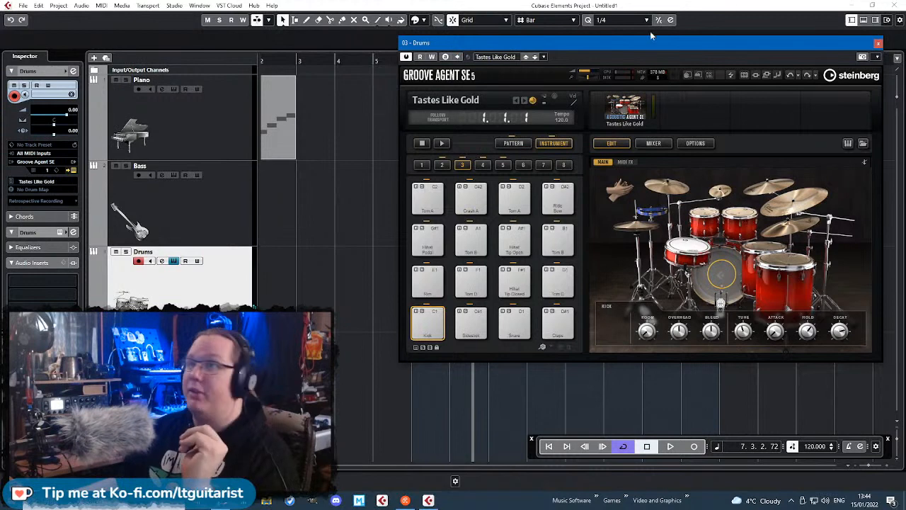
- Close the Groove Agent SE window and create an empty part on the Drums track across the loop range from bar 6 to 14
{"action": "left_click_drag", "start_coordinate": [655, 42], "coordinate": [647, 42]}
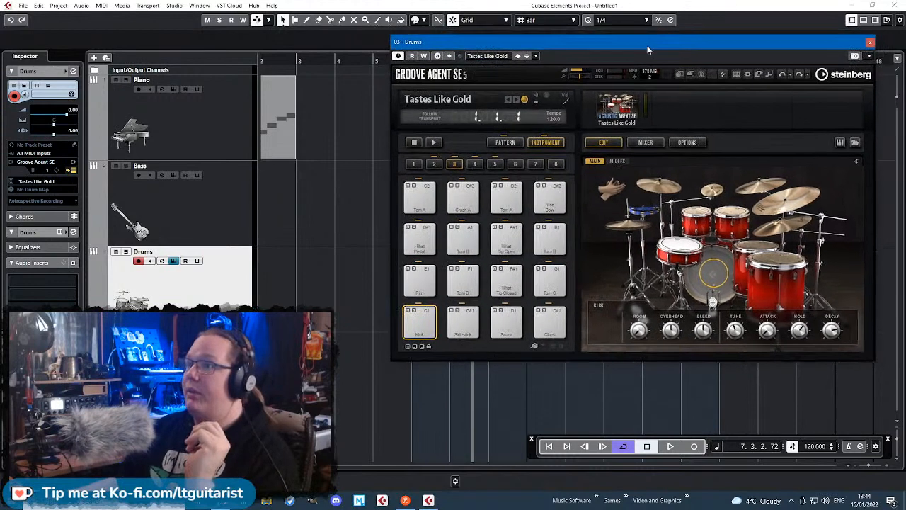
{"action": "left_click", "coordinate": [869, 43]}
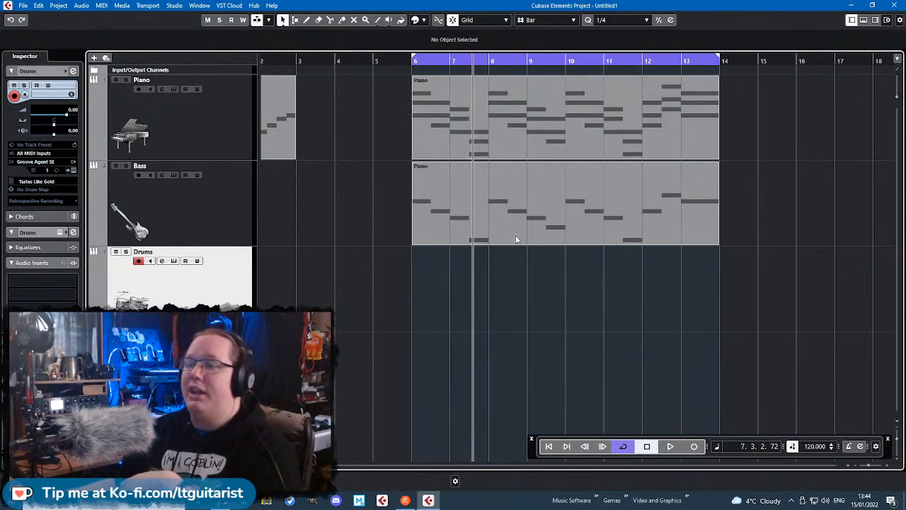
{"action": "double_click", "coordinate": [527, 276]}
{"action": "left_click", "coordinate": [454, 354]}
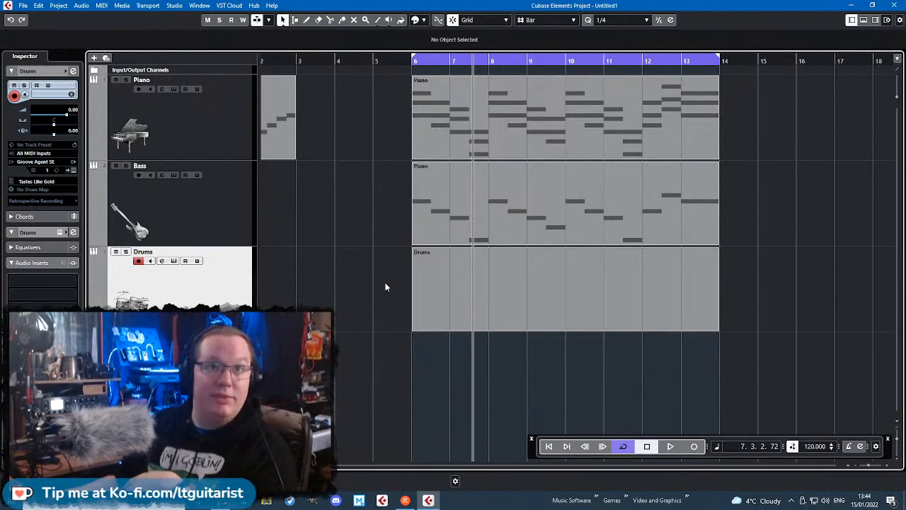
- Open the Drums part in the Drum Editor, zoomed in at bar 6, and enlarge the editor area
{"action": "double_click", "coordinate": [448, 292]}
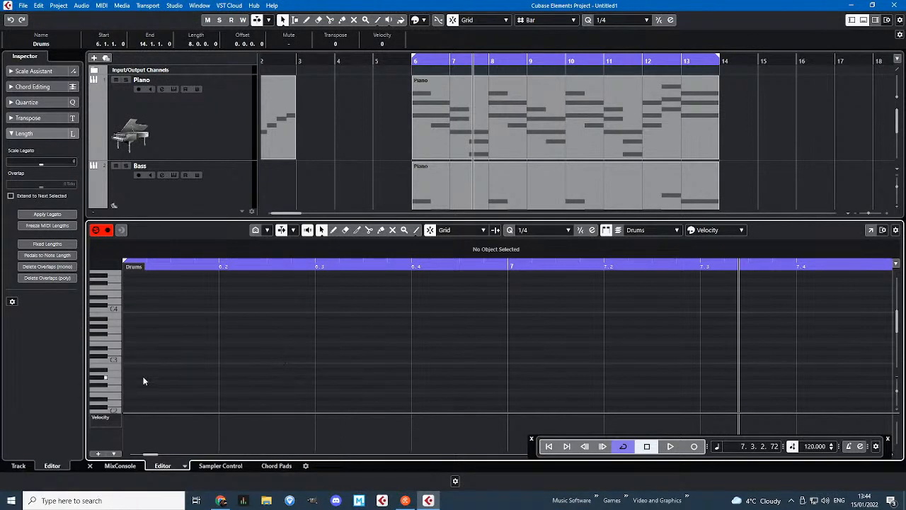
{"action": "scroll", "coordinate": [821, 169], "scroll_direction": "down", "scroll_amount": 3}
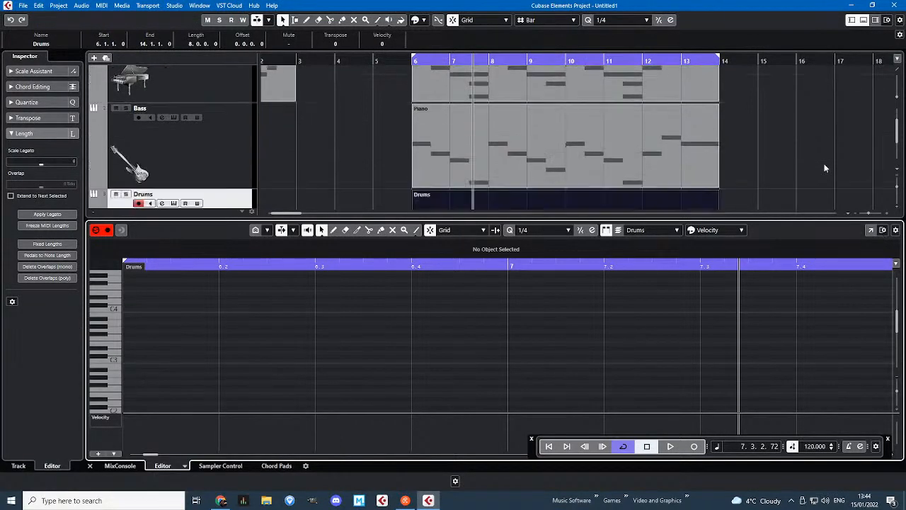
{"action": "left_click_drag", "start_coordinate": [534, 452], "coordinate": [905, 456]}
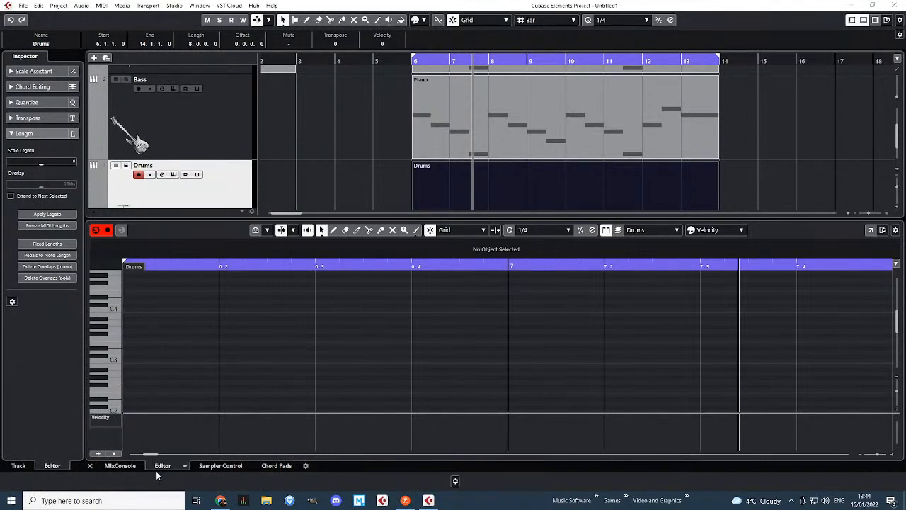
{"action": "left_click", "coordinate": [185, 467]}
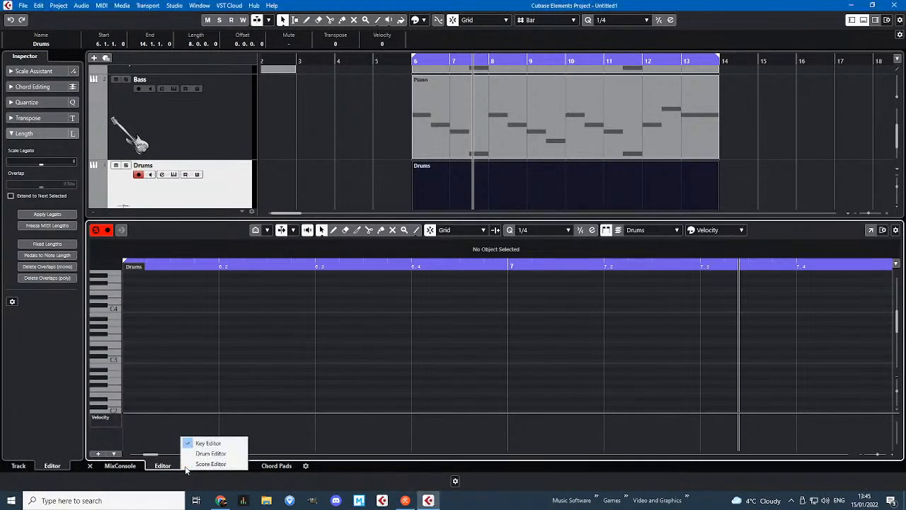
{"action": "left_click", "coordinate": [214, 454]}
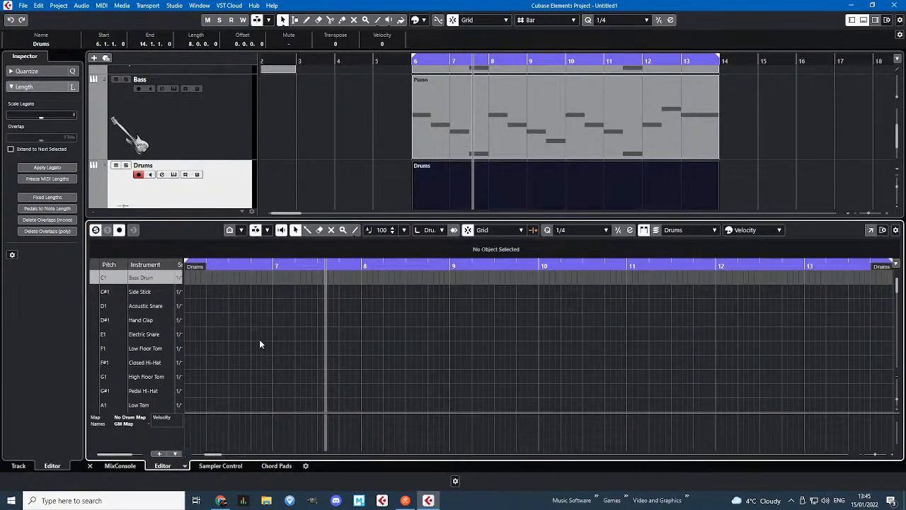
{"action": "left_click_drag", "start_coordinate": [259, 341], "coordinate": [216, 361]}
{"action": "scroll", "coordinate": [267, 369], "scroll_direction": "up", "scroll_amount": 5, "text": "ctrl"}
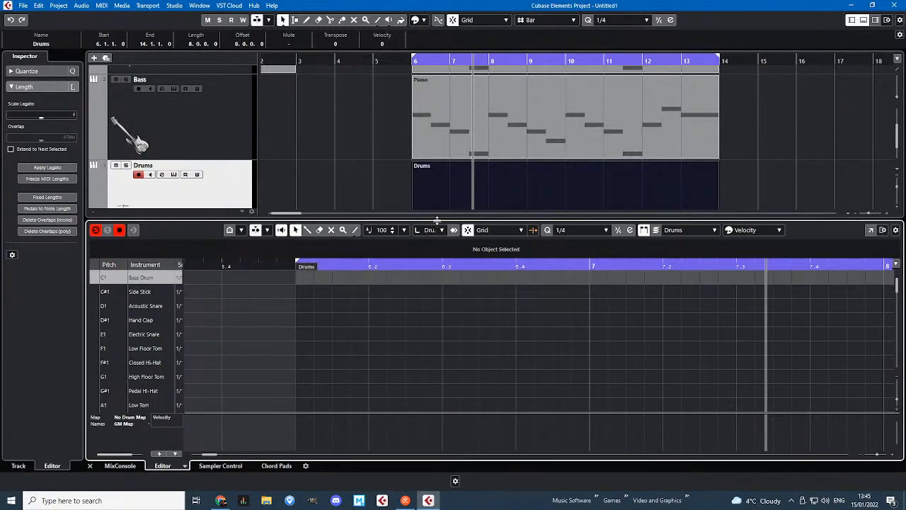
{"action": "left_click_drag", "start_coordinate": [437, 221], "coordinate": [435, 122]}
- Look through the drum instrument list and add a Bass Drum (C1) hit at 6.1.1.0
{"action": "scroll", "coordinate": [361, 305], "scroll_direction": "down", "scroll_amount": 3}
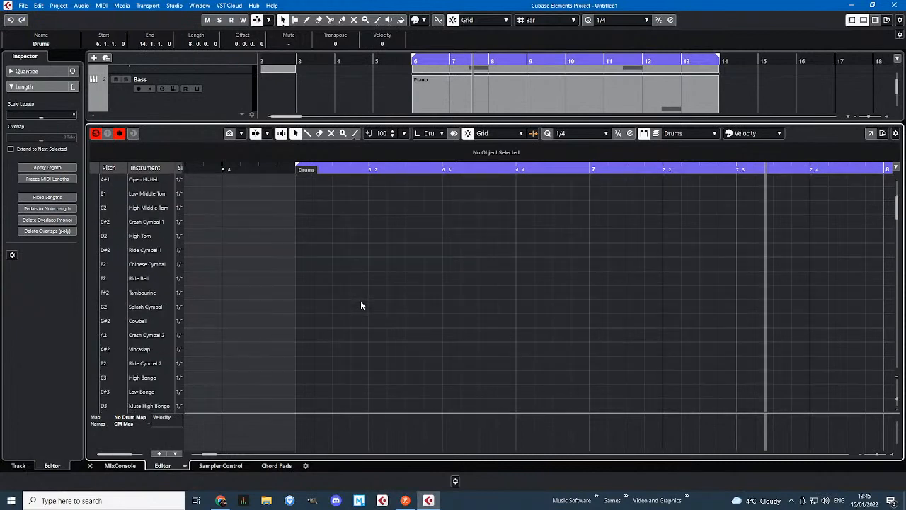
{"action": "scroll", "coordinate": [362, 305], "scroll_direction": "down", "scroll_amount": 10}
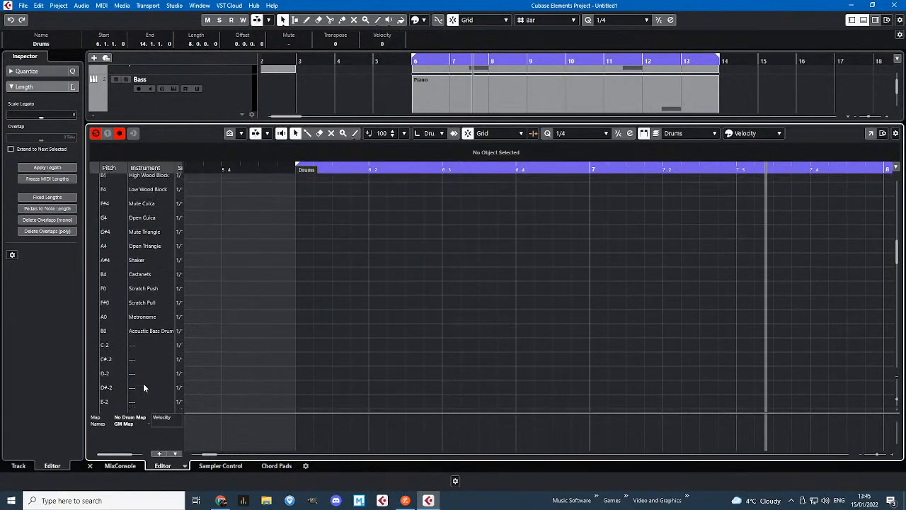
{"action": "scroll", "coordinate": [144, 387], "scroll_direction": "up", "scroll_amount": 2}
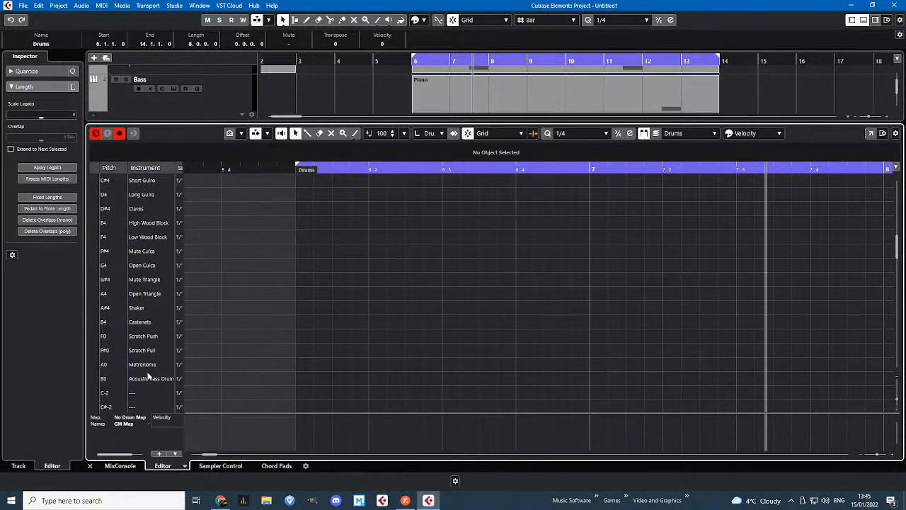
{"action": "scroll", "coordinate": [150, 374], "scroll_direction": "up", "scroll_amount": 10}
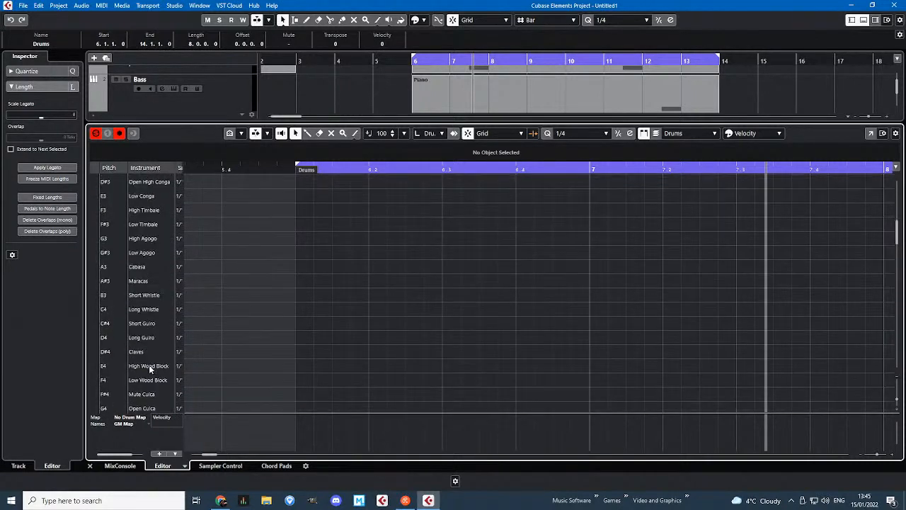
{"action": "scroll", "coordinate": [149, 369], "scroll_direction": "up", "scroll_amount": 3}
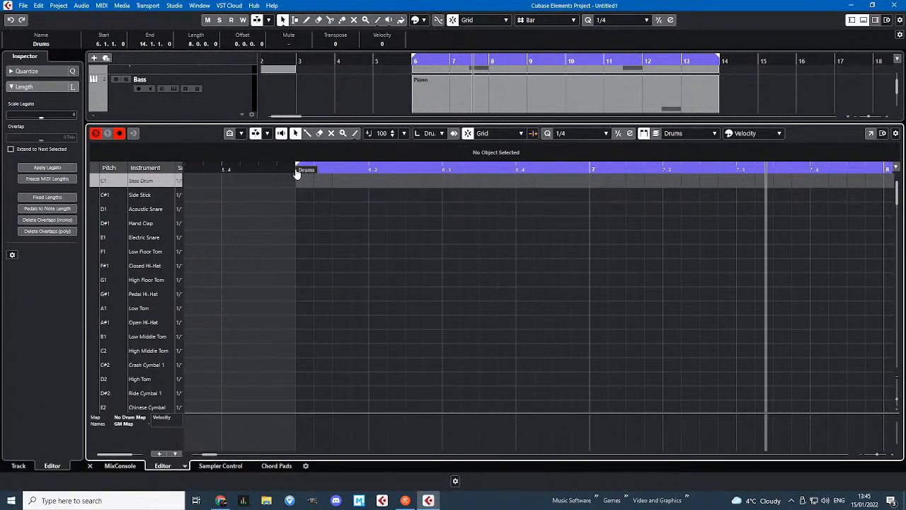
{"action": "left_click_drag", "start_coordinate": [297, 171], "coordinate": [281, 209]}
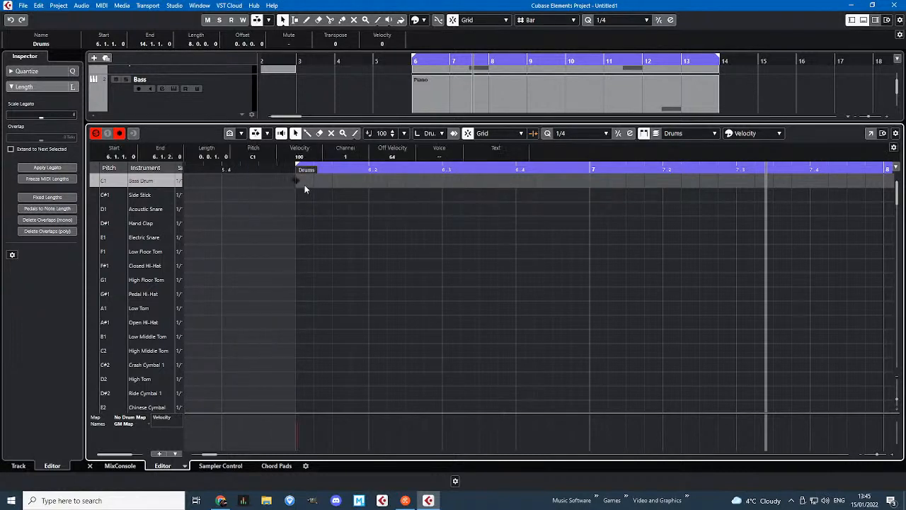
{"action": "left_click", "coordinate": [296, 181]}
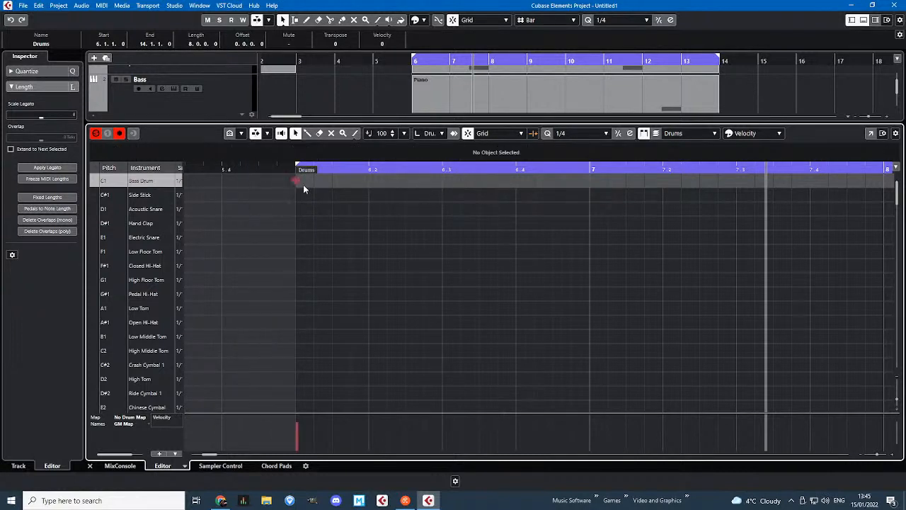
{"action": "left_click", "coordinate": [356, 182]}
{"action": "left_click", "coordinate": [373, 182]}
{"action": "left_click_drag", "start_coordinate": [373, 187], "coordinate": [277, 175]}
{"action": "key", "text": "Delete"}
{"action": "left_click_drag", "start_coordinate": [273, 201], "coordinate": [317, 179]}
{"action": "left_click", "coordinate": [567, 215]}
- Add Bass Drum (C1) hits at 6.3.1.0 and 6.3.3.0
{"action": "left_click", "coordinate": [444, 180]}
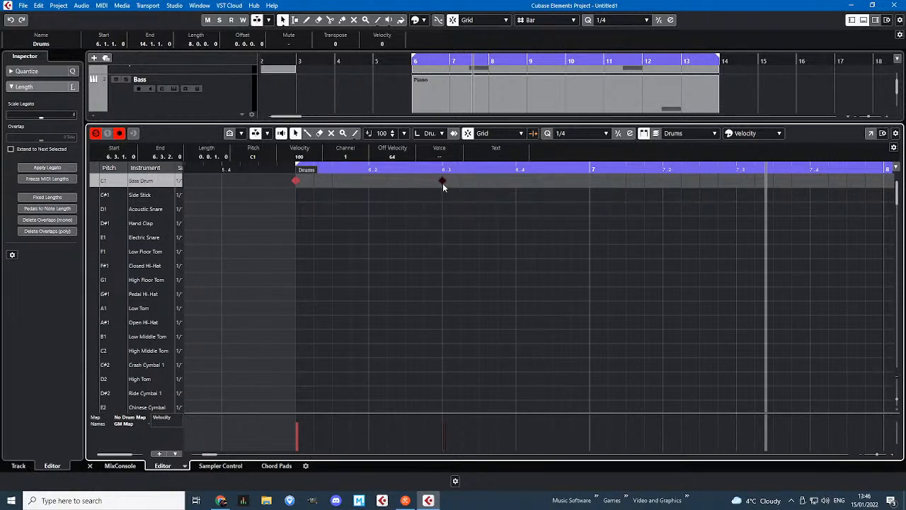
{"action": "left_click", "coordinate": [468, 213]}
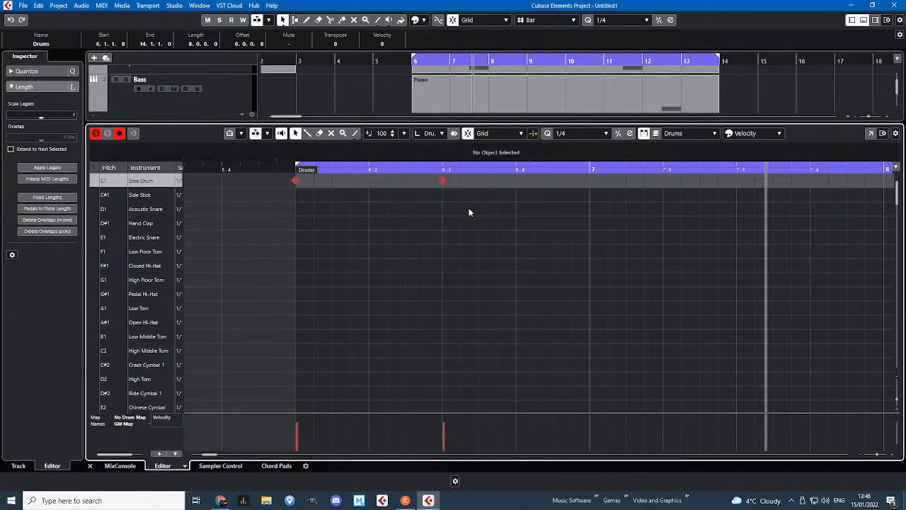
{"action": "left_click", "coordinate": [480, 180]}
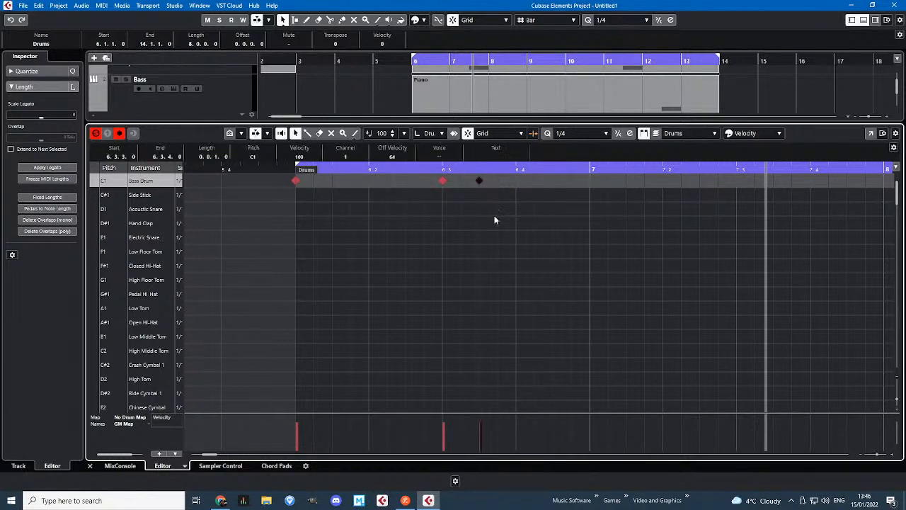
{"action": "left_click", "coordinate": [494, 217]}
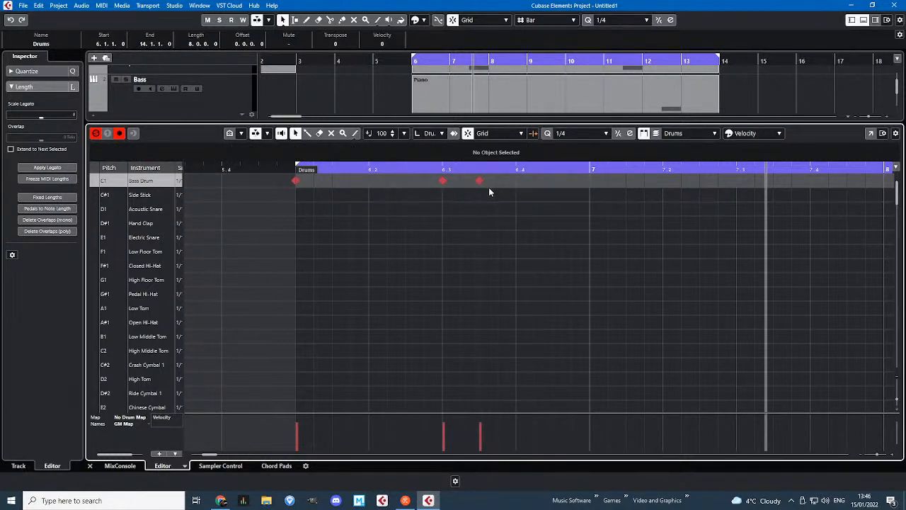
- Add Acoustic Snare (D1) hits on beats 6.2 and 6.4, and play the pattern from just before bar 6
{"action": "double_click", "coordinate": [139, 213]}
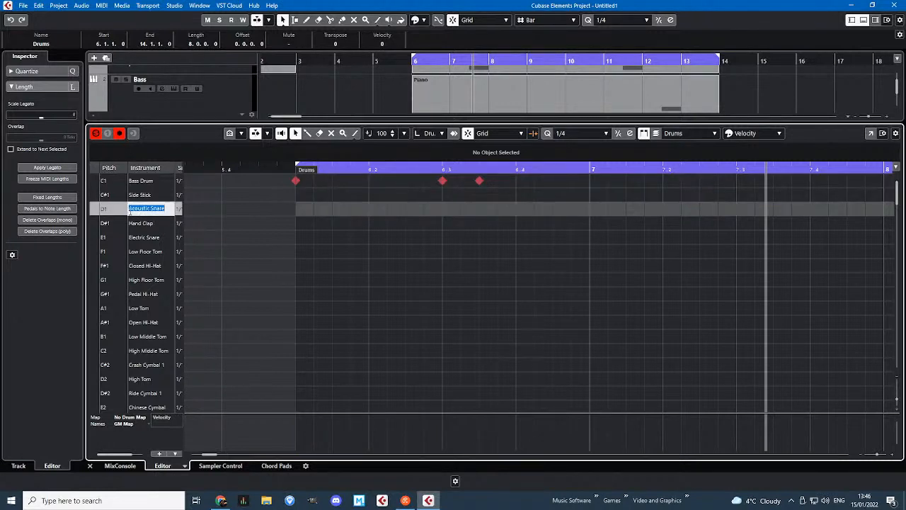
{"action": "left_click", "coordinate": [215, 217]}
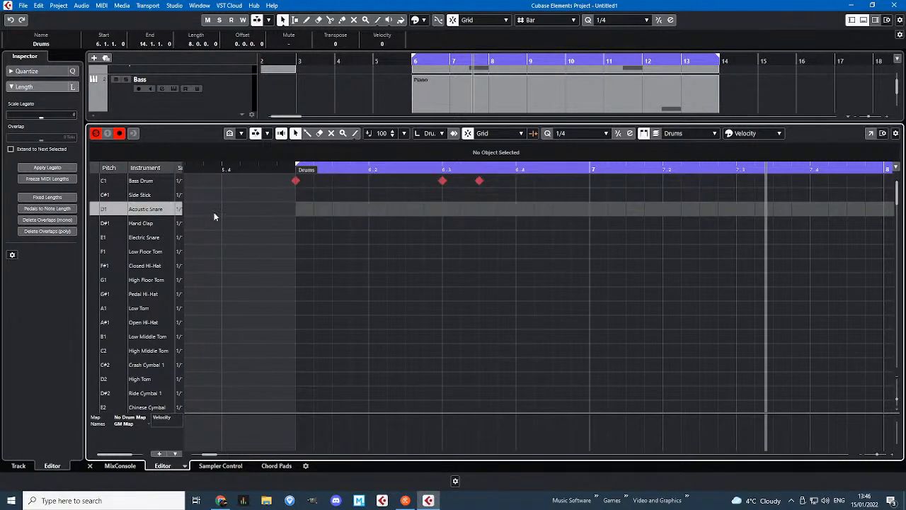
{"action": "left_click", "coordinate": [368, 208]}
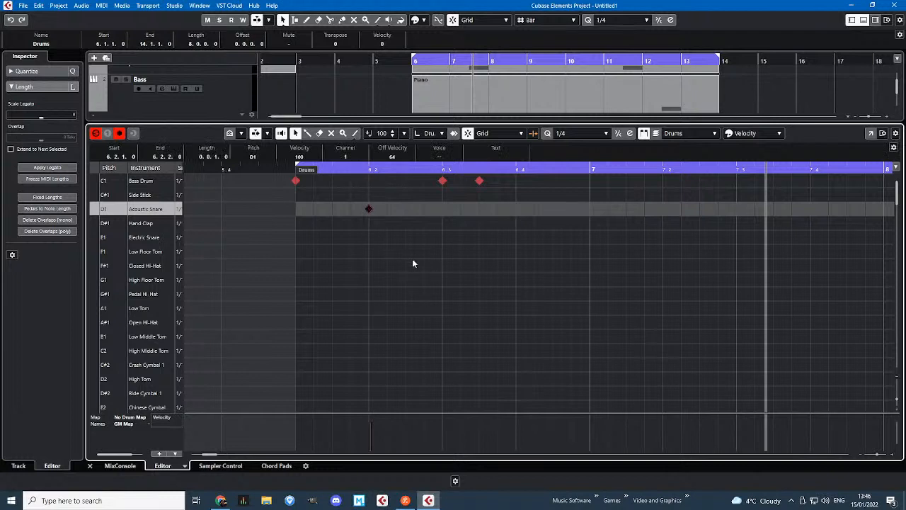
{"action": "left_click", "coordinate": [516, 209]}
{"action": "left_click", "coordinate": [251, 170]}
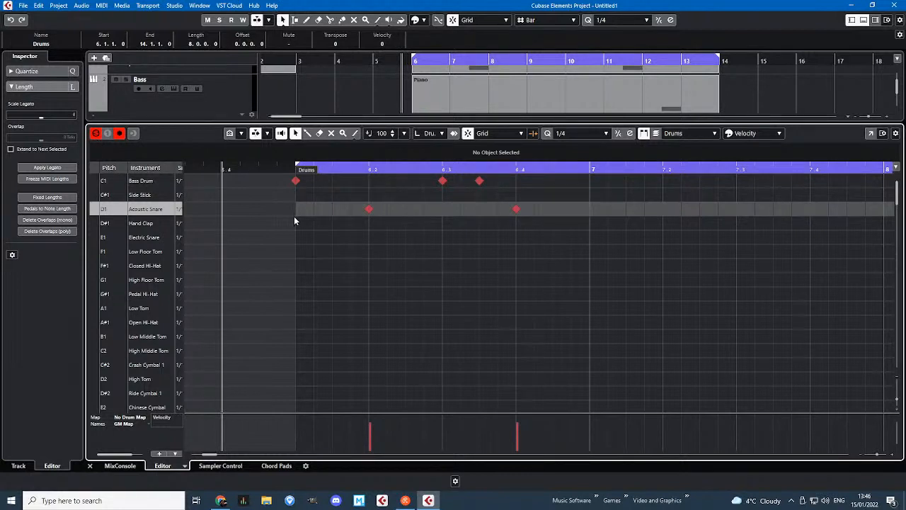
{"action": "key", "text": "space"}
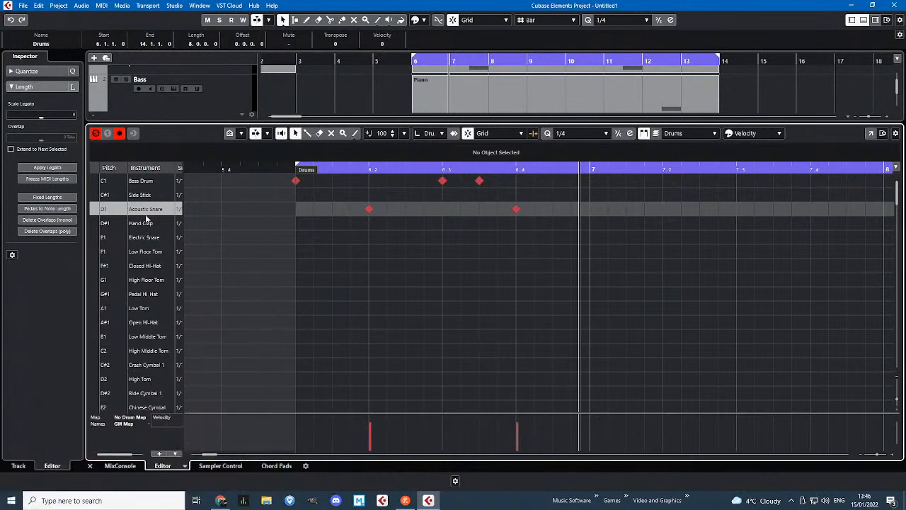
- Add Closed Hi-Hat (F#1) hits on all four beats of bar 6 and play the pattern from just before bar 6
{"action": "left_click", "coordinate": [130, 267]}
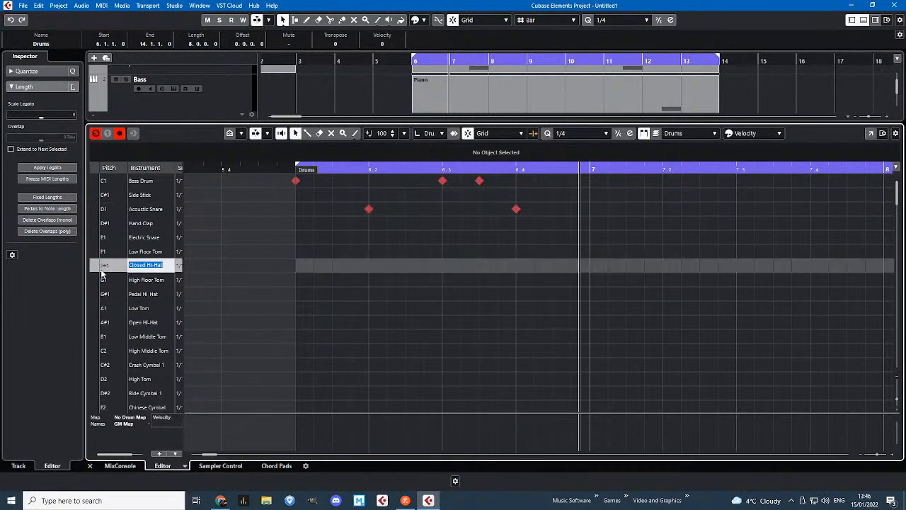
{"action": "left_click", "coordinate": [292, 267]}
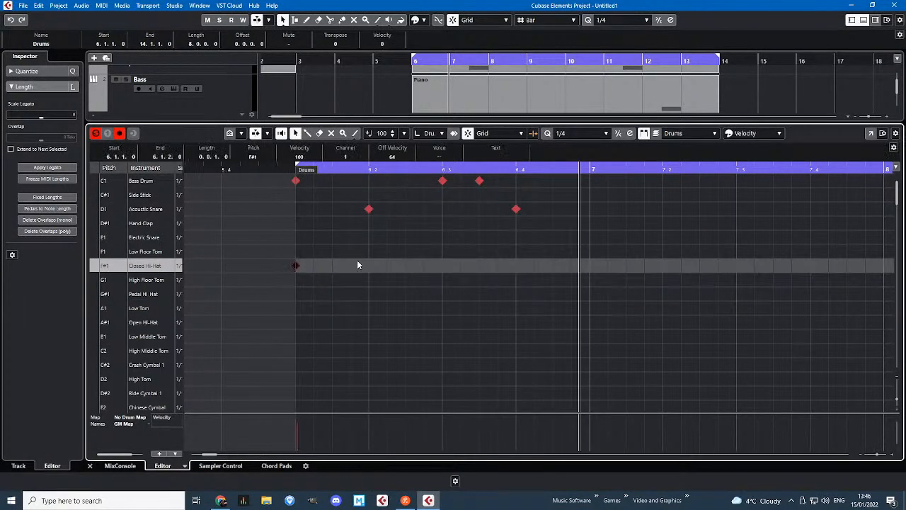
{"action": "left_click", "coordinate": [443, 265]}
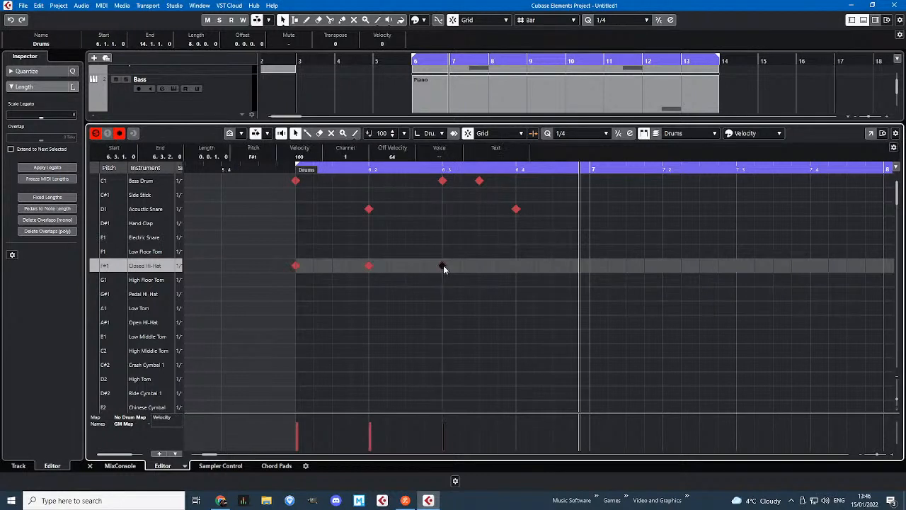
{"action": "left_click", "coordinate": [515, 266]}
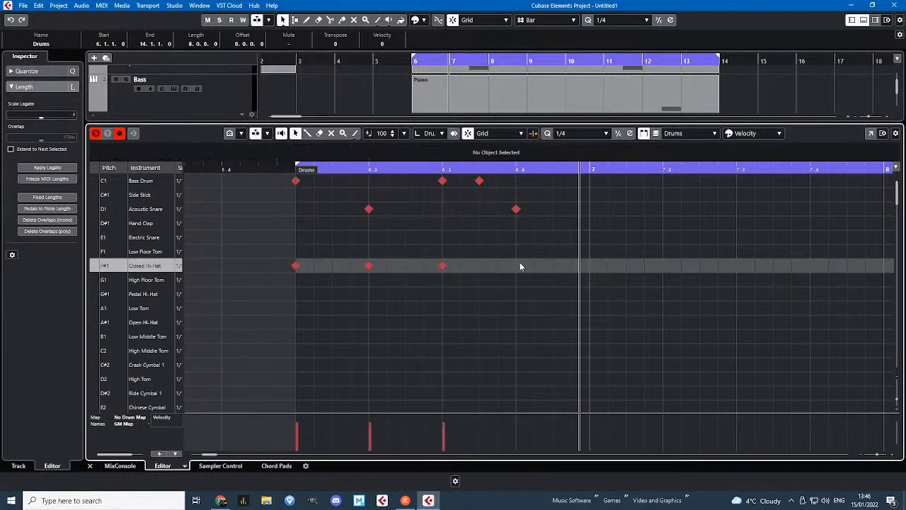
{"action": "left_click", "coordinate": [237, 169]}
{"action": "key", "text": "space"}
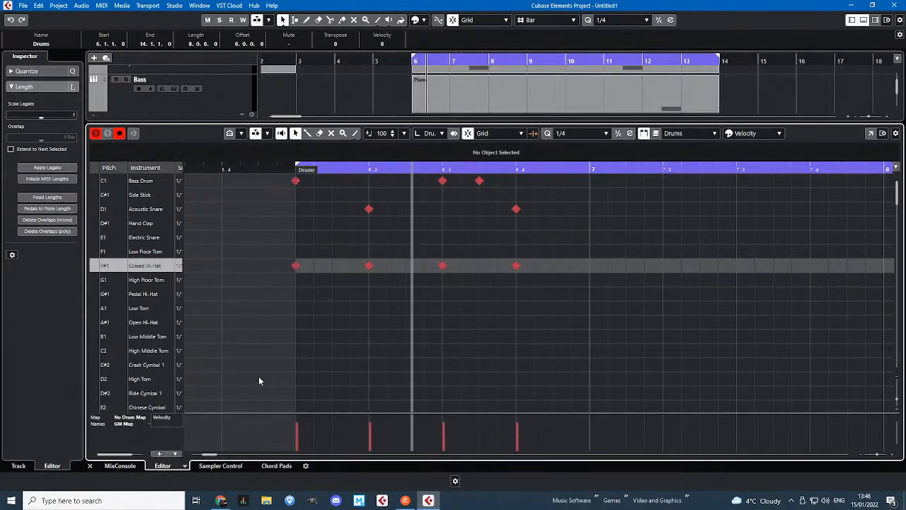
- Fill the off-beats of bar 6 with Closed Hi-Hat hits to make an eighth-note pattern, and play it back
{"action": "left_click", "coordinate": [333, 266]}
{"action": "left_click", "coordinate": [406, 266]}
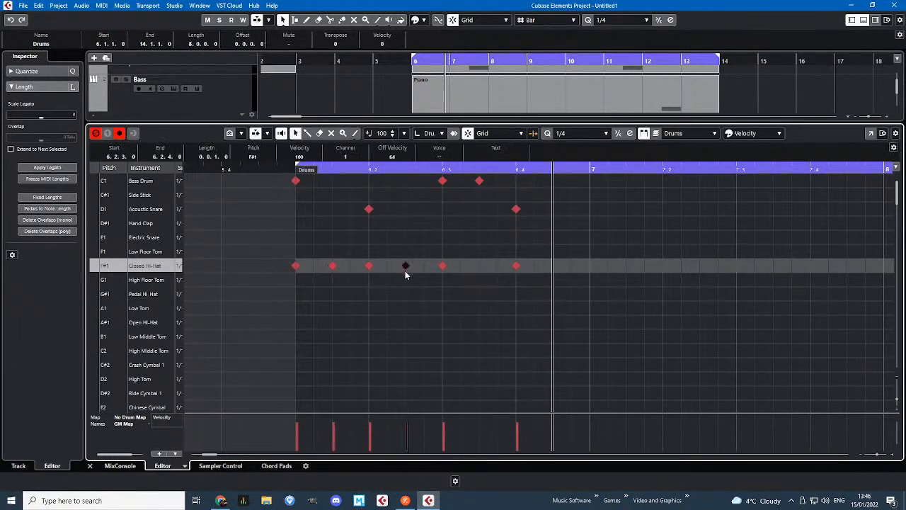
{"action": "left_click", "coordinate": [480, 269]}
{"action": "left_click", "coordinate": [479, 265]}
{"action": "left_click", "coordinate": [553, 265]}
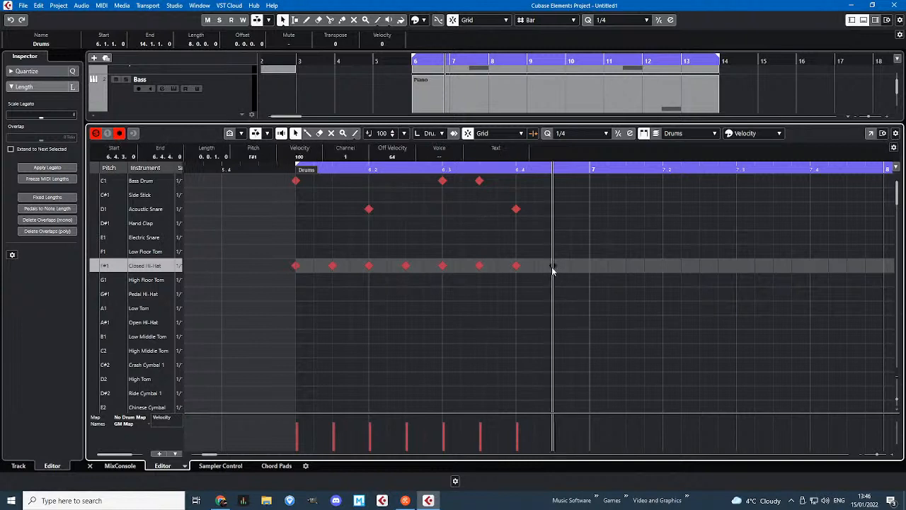
{"action": "left_click", "coordinate": [521, 341]}
{"action": "left_click", "coordinate": [237, 169]}
{"action": "key", "text": "space"}
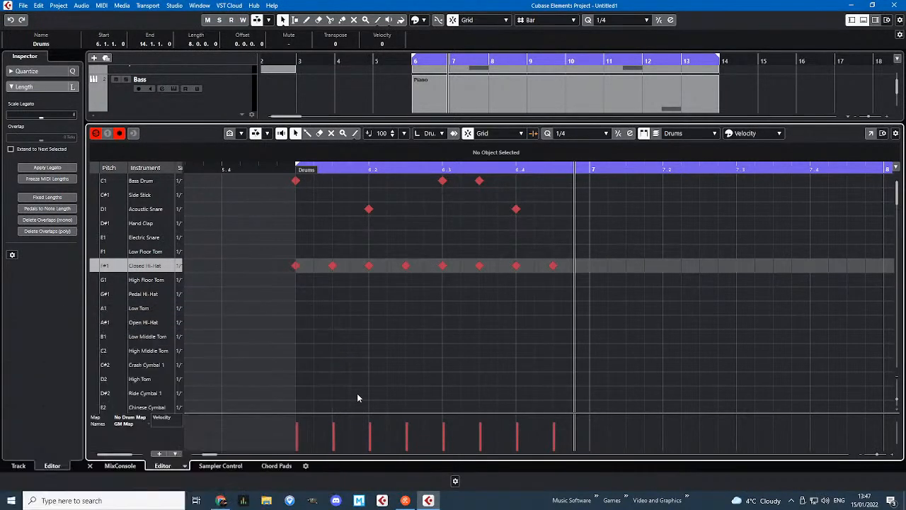
- Enlarge the velocity lane and raise the velocity of the four on-beat Closed Hi-Hat hits in bar 6 together
{"action": "left_click_drag", "start_coordinate": [451, 414], "coordinate": [465, 303]}
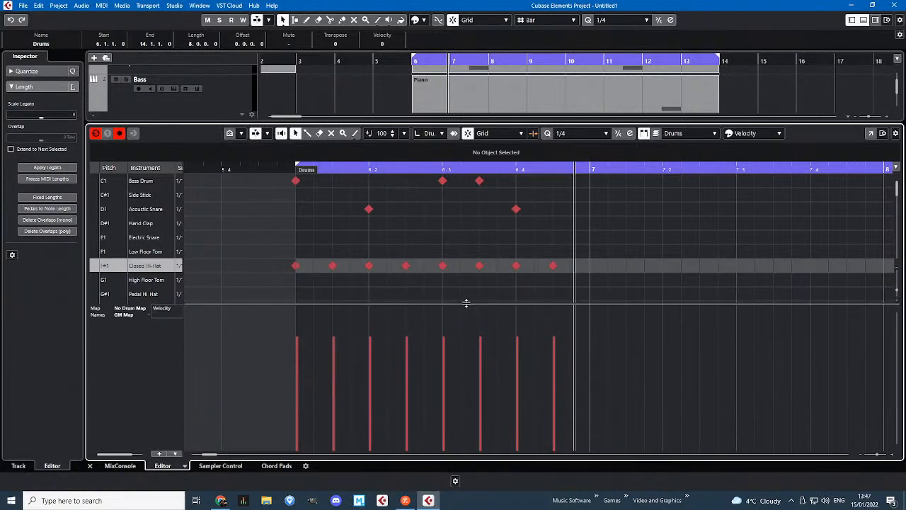
{"action": "left_click_drag", "start_coordinate": [259, 238], "coordinate": [305, 275]}
{"action": "left_click_drag", "start_coordinate": [350, 244], "coordinate": [375, 282]}
{"action": "left_click_drag", "start_coordinate": [432, 241], "coordinate": [453, 271]}
{"action": "left_click_drag", "start_coordinate": [509, 248], "coordinate": [528, 297]}
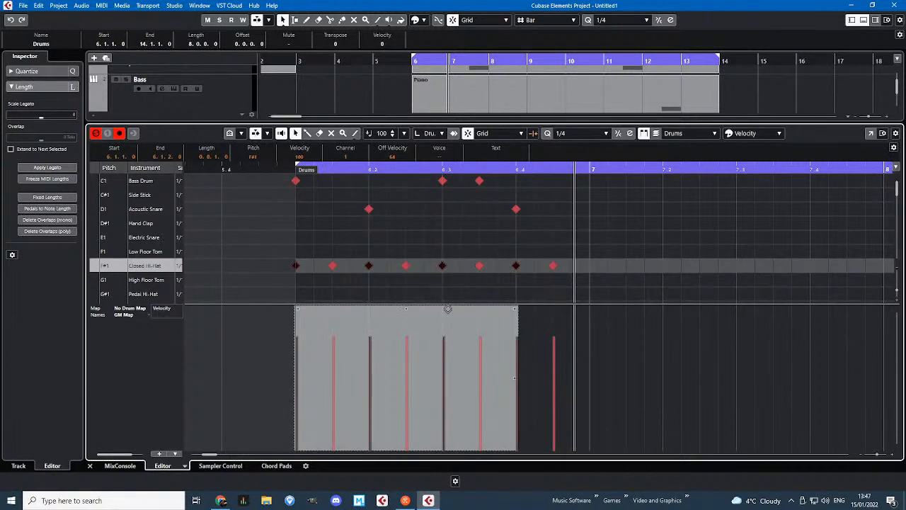
{"action": "left_click_drag", "start_coordinate": [449, 310], "coordinate": [450, 300]}
{"action": "left_click", "coordinate": [425, 244]}
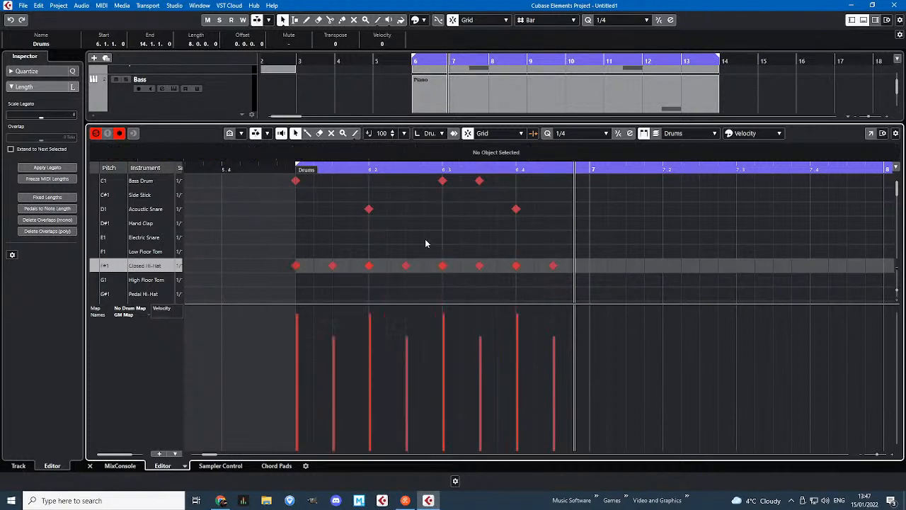
- Raise the velocity of both Acoustic Snare hits in bar 6 together
{"action": "left_click_drag", "start_coordinate": [581, 233], "coordinate": [348, 204]}
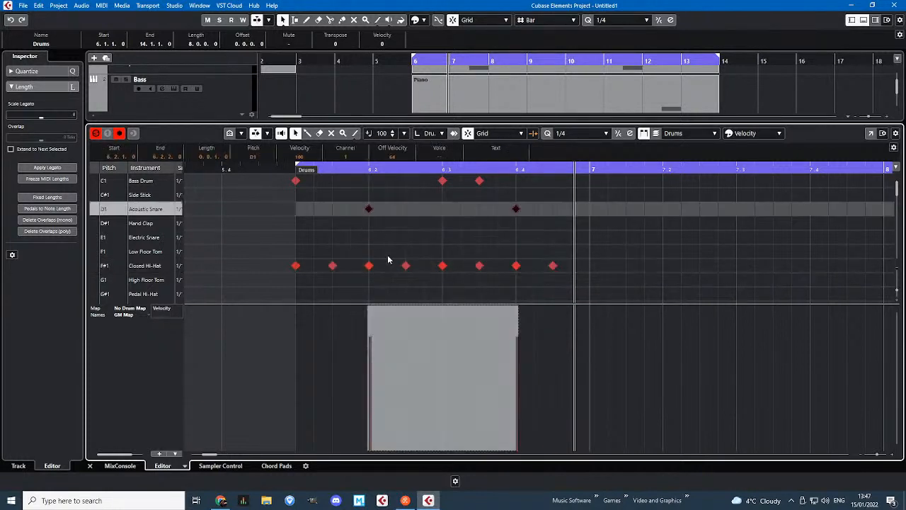
{"action": "left_click_drag", "start_coordinate": [407, 306], "coordinate": [409, 303]}
{"action": "left_click", "coordinate": [393, 239]}
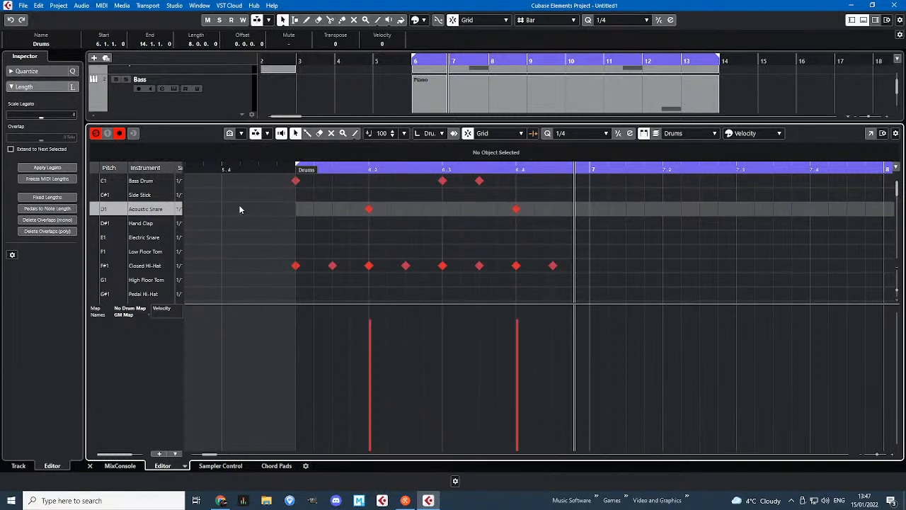
- Raise the velocity of the first Bass Drum hit in bar 6 to 121 and play the bar back
{"action": "left_click_drag", "start_coordinate": [239, 210], "coordinate": [312, 174]}
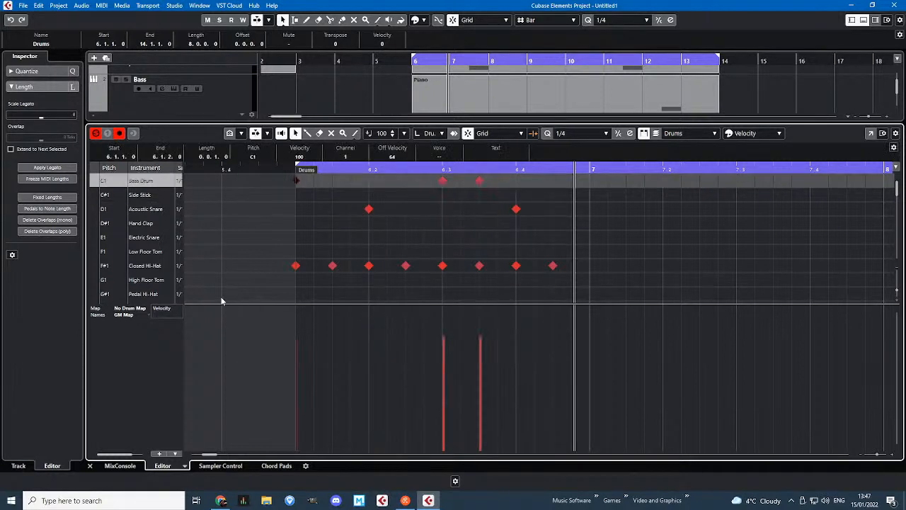
{"action": "left_click", "coordinate": [299, 312]}
{"action": "left_click", "coordinate": [291, 198]}
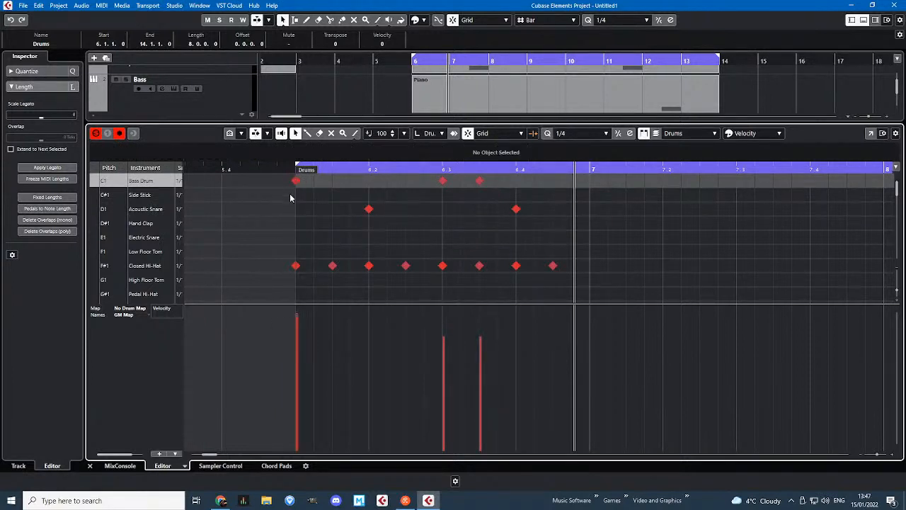
{"action": "left_click", "coordinate": [231, 170]}
{"action": "key", "text": "space"}
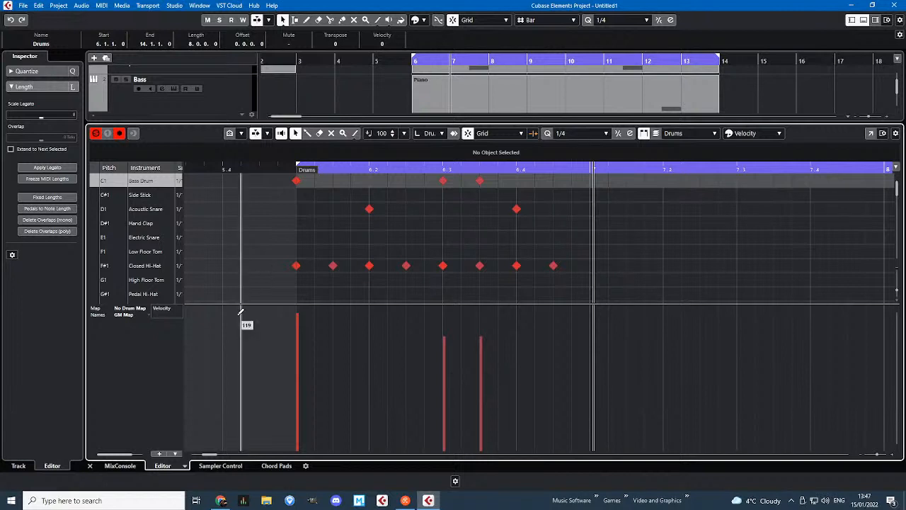
- Duplicate all drum hits of bar 6 and align the copy to start at 7.1.1.0
{"action": "left_click_drag", "start_coordinate": [247, 307], "coordinate": [411, 186]}
{"action": "scroll", "coordinate": [276, 333], "scroll_direction": "down", "scroll_amount": 5}
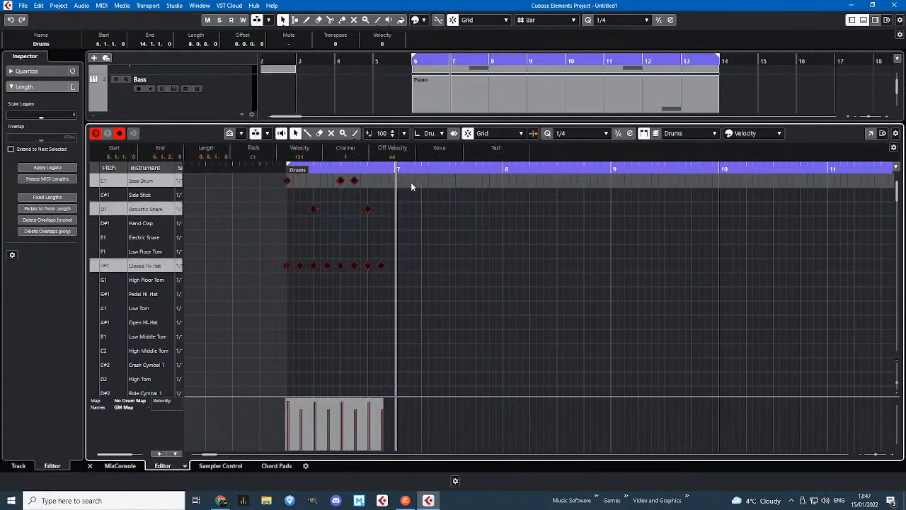
{"action": "key", "text": "ctrl+d"}
{"action": "scroll", "coordinate": [394, 323], "scroll_direction": "up", "scroll_amount": 5}
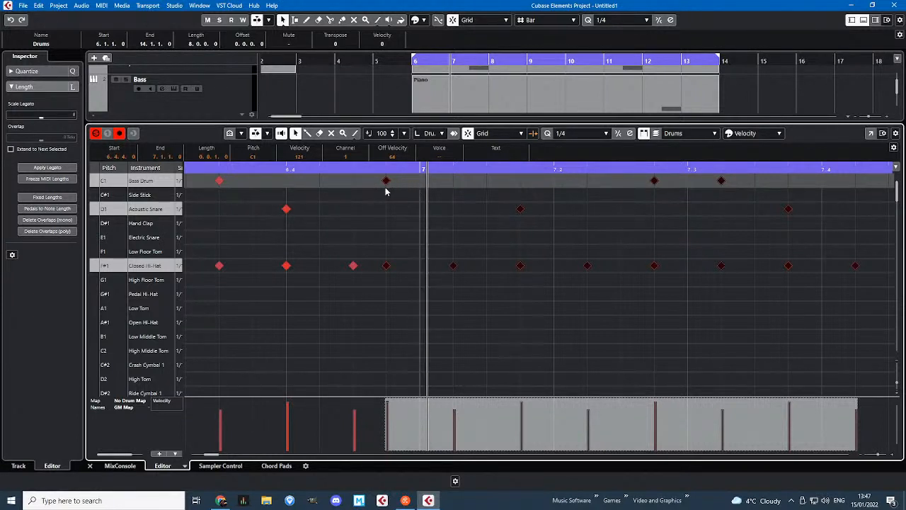
{"action": "left_click_drag", "start_coordinate": [387, 182], "coordinate": [419, 188]}
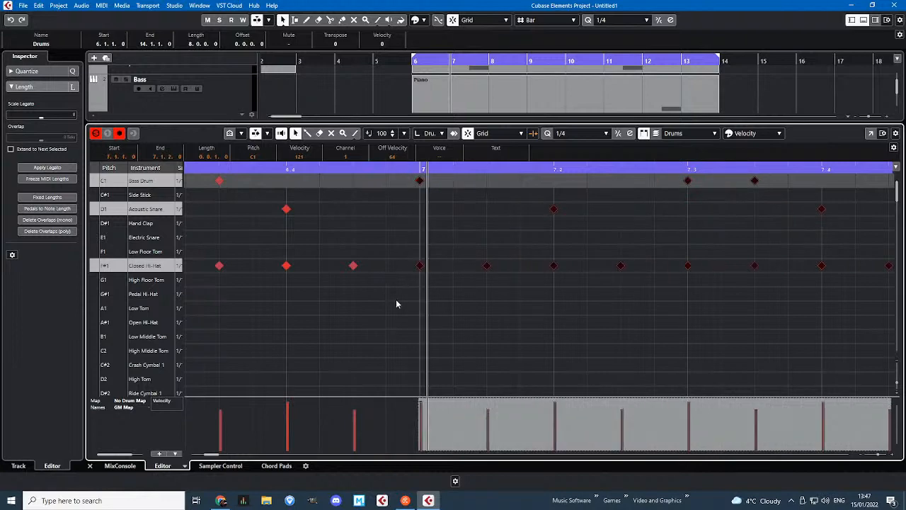
- Duplicate the two-bar pattern of bars 6 and 7 and align the copy to start at 8.1.1.0
{"action": "scroll", "coordinate": [392, 334], "scroll_direction": "down", "scroll_amount": 4}
{"action": "left_click", "coordinate": [428, 344]}
{"action": "left_click_drag", "start_coordinate": [607, 329], "coordinate": [203, 177]}
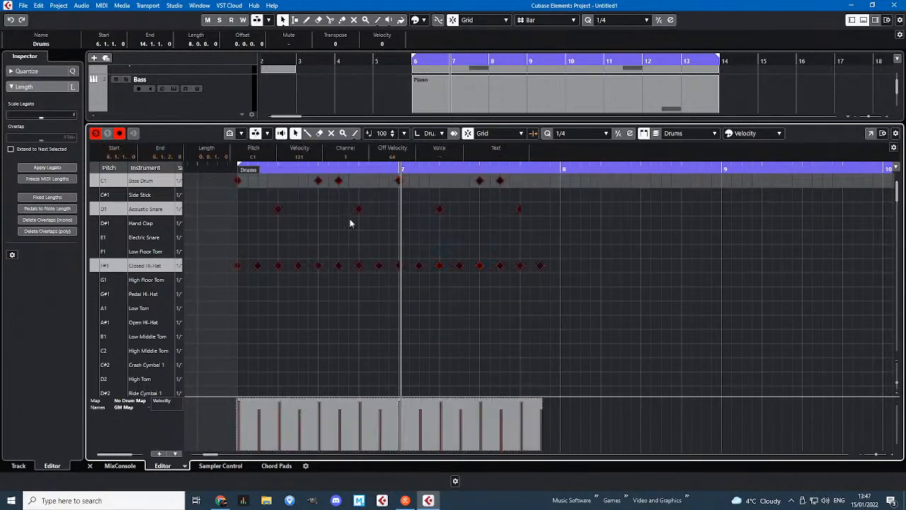
{"action": "key", "text": "ctrl+d"}
{"action": "scroll", "coordinate": [526, 218], "scroll_direction": "up", "scroll_amount": 3}
{"action": "left_click_drag", "start_coordinate": [576, 180], "coordinate": [594, 181]}
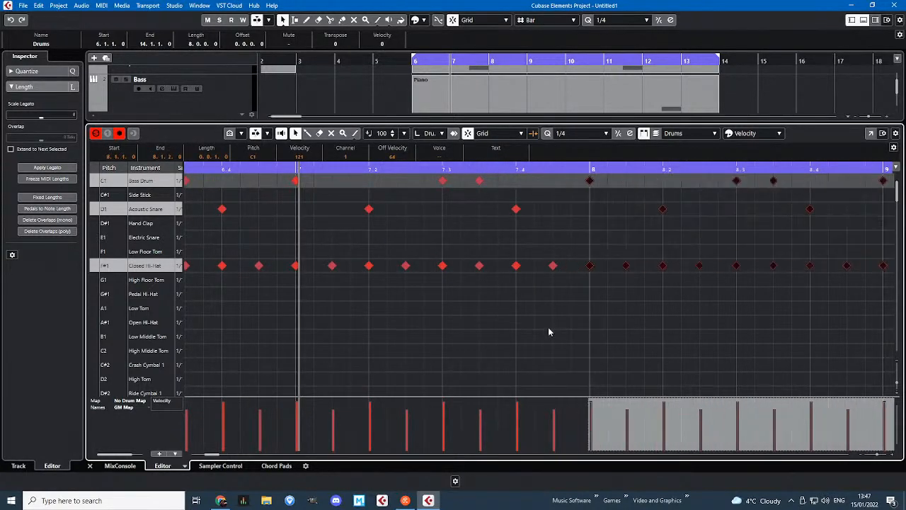
{"action": "scroll", "coordinate": [542, 334], "scroll_direction": "down", "scroll_amount": 4}
{"action": "left_click_drag", "start_coordinate": [780, 321], "coordinate": [402, 175]}
{"action": "scroll", "coordinate": [735, 260], "scroll_direction": "up", "scroll_amount": 1}
{"action": "left_click", "coordinate": [654, 246]}
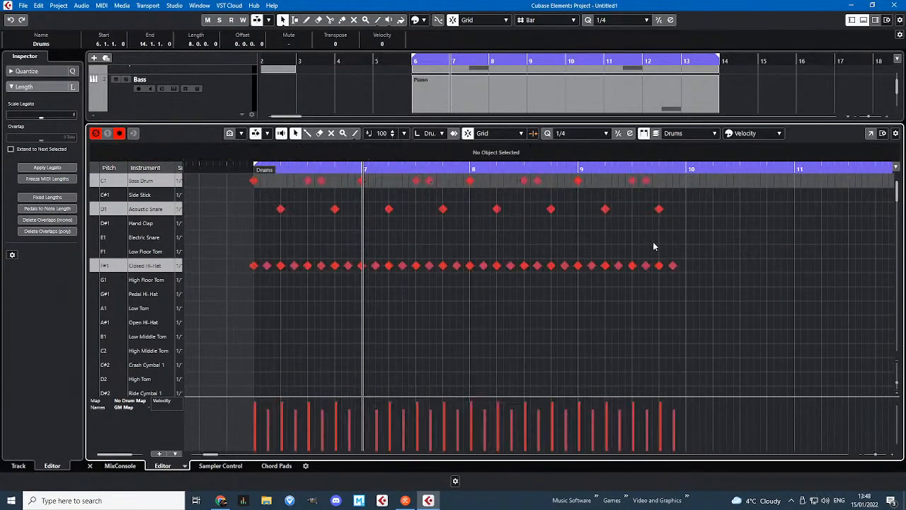
{"action": "left_click_drag", "start_coordinate": [318, 245], "coordinate": [706, 251]}
- Replace the Closed Hi-Hat hit at 9.4.3.0 with Acoustic Snare hits at 9.4.3.0 and 9.4.4.0, and place the playhead at bar 9
{"action": "scroll", "coordinate": [685, 263], "scroll_direction": "up", "scroll_amount": 4}
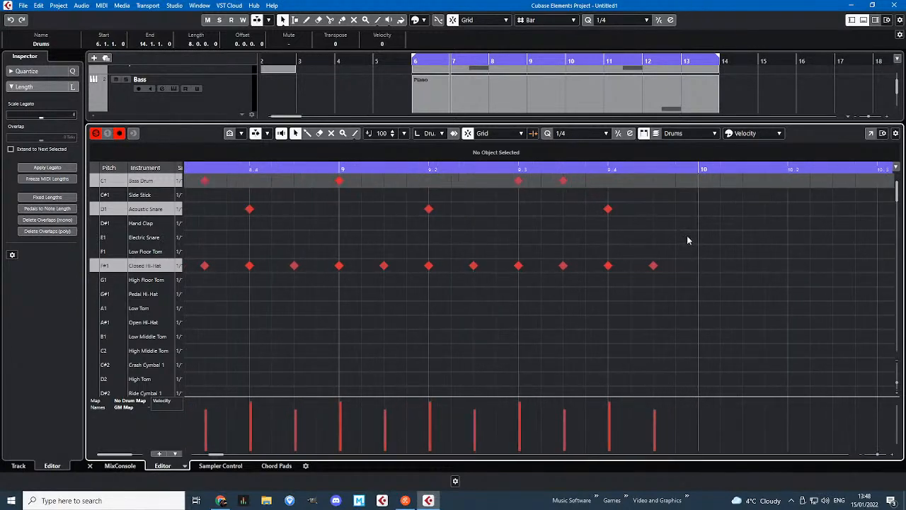
{"action": "left_click", "coordinate": [653, 265]}
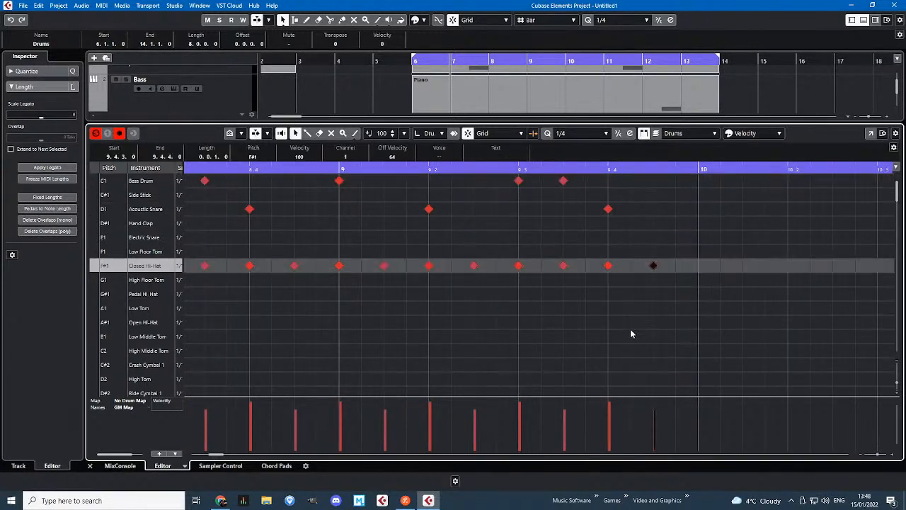
{"action": "left_click", "coordinate": [653, 210]}
{"action": "left_click", "coordinate": [676, 209]}
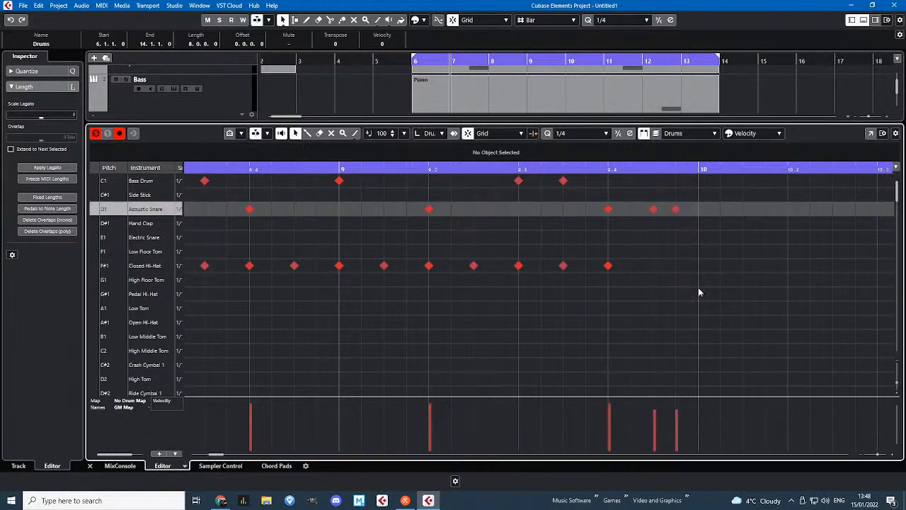
{"action": "left_click", "coordinate": [339, 169]}
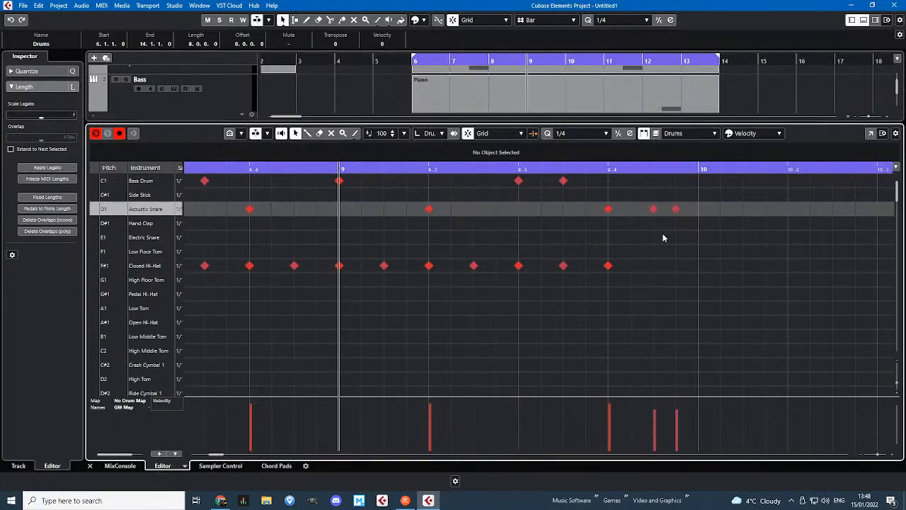
- Play back bar 9, duplicate the four-bar drum pattern of bars 6 to 9 with the copy starting at 10.1.1.0, and deselect everything
{"action": "key", "text": "space"}
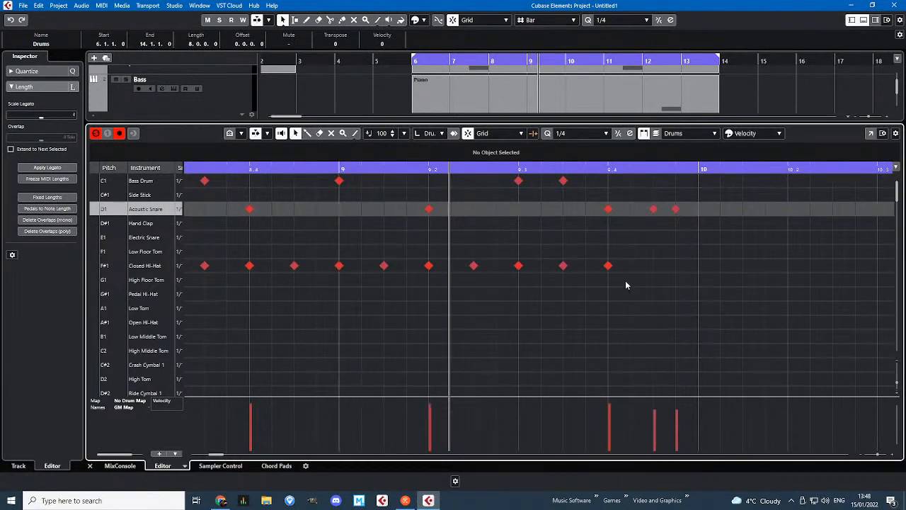
{"action": "key", "text": "space"}
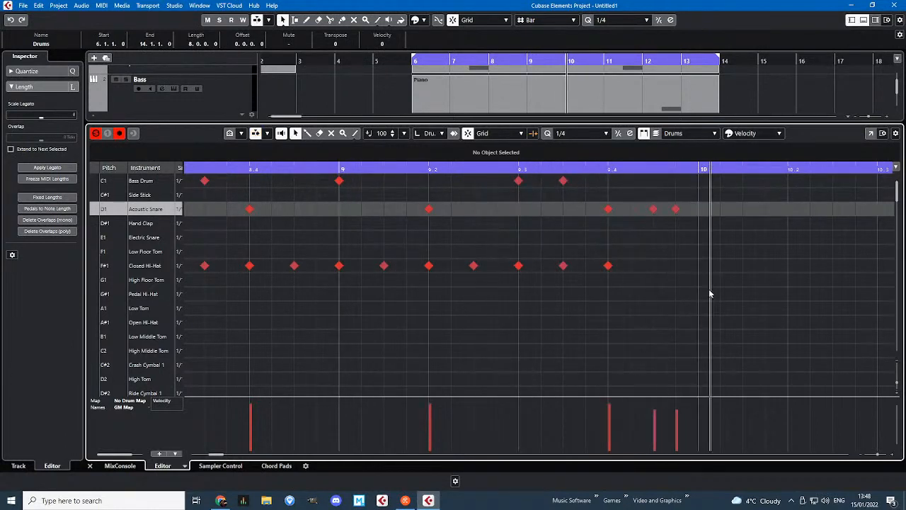
{"action": "key", "text": "g"}
{"action": "key", "text": "g"}
{"action": "key", "text": "g"}
{"action": "left_click_drag", "start_coordinate": [762, 300], "coordinate": [579, 220]}
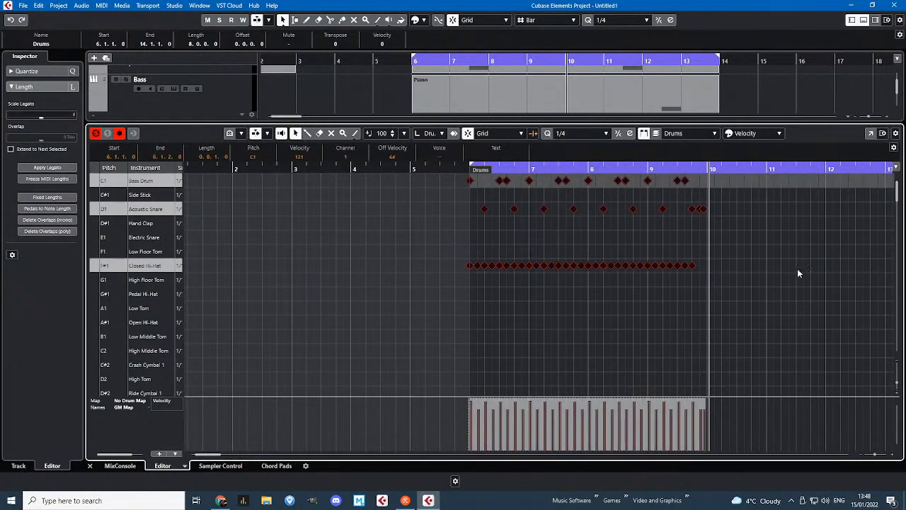
{"action": "key", "text": "alt+d"}
{"action": "key", "text": "h"}
{"action": "key", "text": "h"}
{"action": "key", "text": "h"}
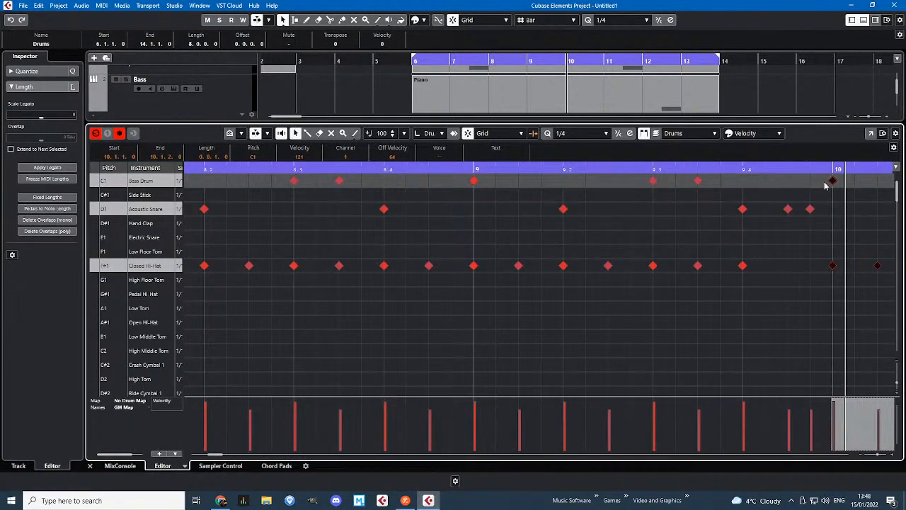
{"action": "key", "text": "g"}
{"action": "key", "text": "g"}
{"action": "key", "text": "g"}
{"action": "key", "text": "g"}
{"action": "key", "text": "g"}
{"action": "key", "text": "g"}
{"action": "key", "text": "g"}
{"action": "key", "text": "g"}
{"action": "left_click", "coordinate": [752, 323]}
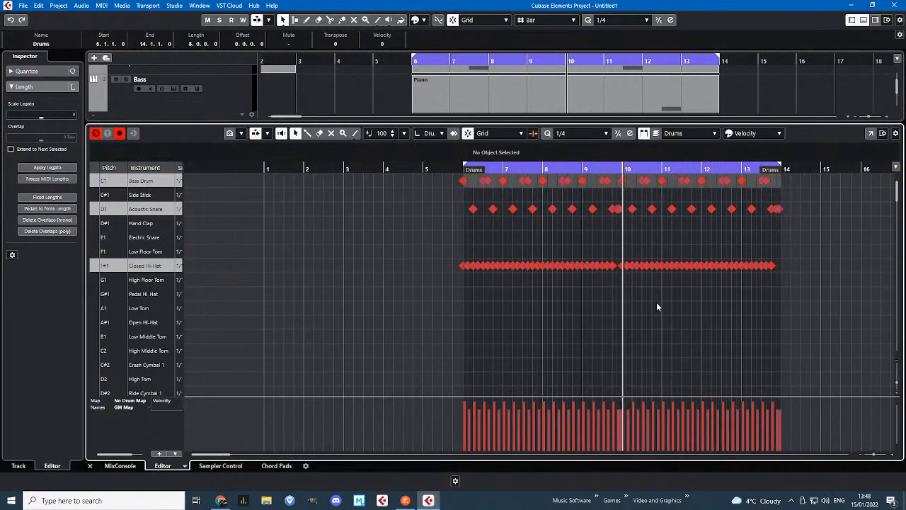
- Replace the Closed Hi-Hat hit at 6.1.1.0 with a Crash Cymbal 1 hit at velocity 115
{"action": "key", "text": "h"}
{"action": "key", "text": "h"}
{"action": "key", "text": "h"}
{"action": "key", "text": "h"}
{"action": "key", "text": "h"}
{"action": "key", "text": "h"}
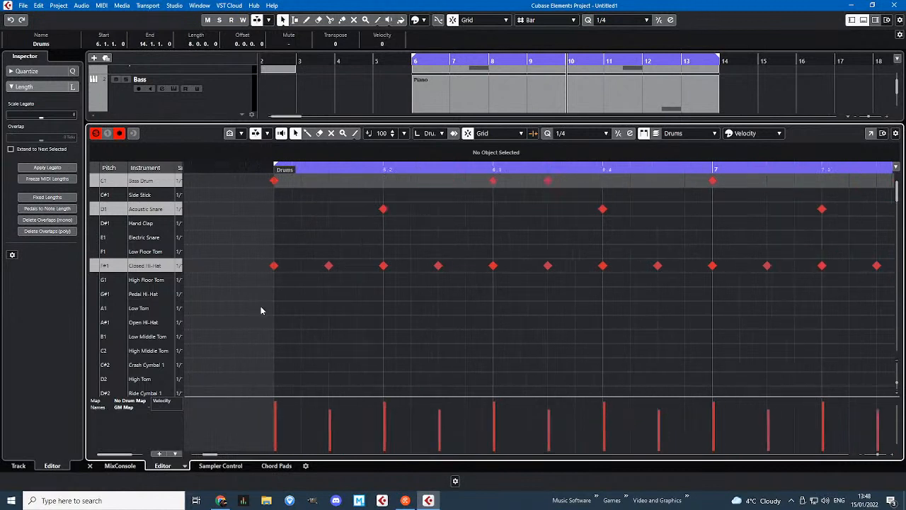
{"action": "left_click_drag", "start_coordinate": [221, 250], "coordinate": [265, 265]}
{"action": "key", "text": "Delete"}
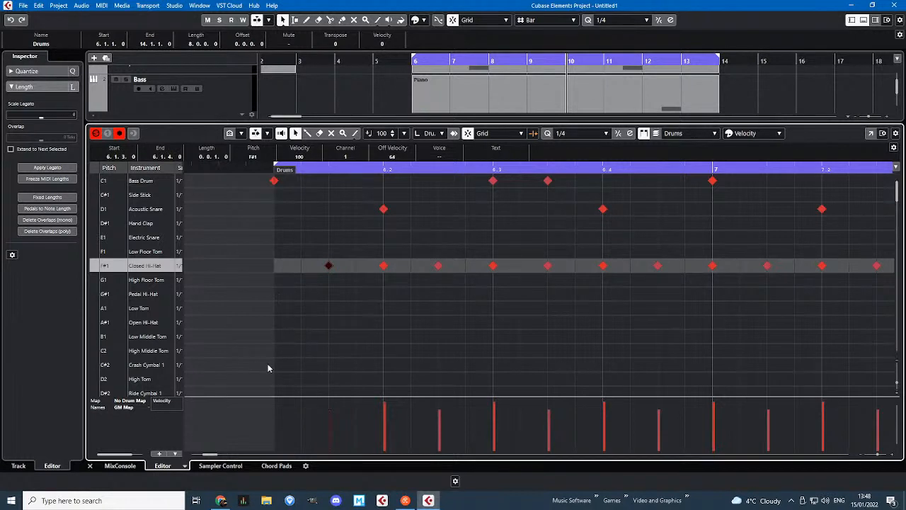
{"action": "scroll", "coordinate": [273, 349], "scroll_direction": "down", "scroll_amount": 1}
{"action": "left_click", "coordinate": [275, 322]}
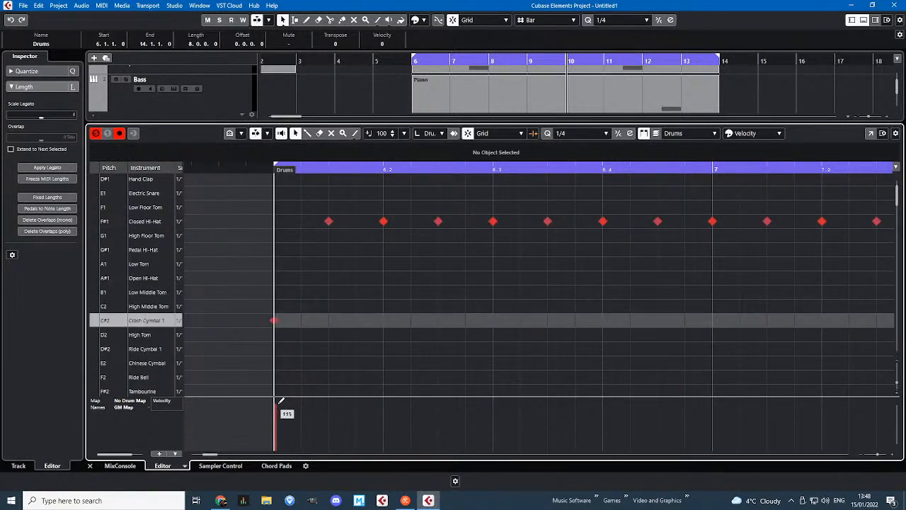
{"action": "scroll", "coordinate": [291, 258], "scroll_direction": "up", "scroll_amount": 1}
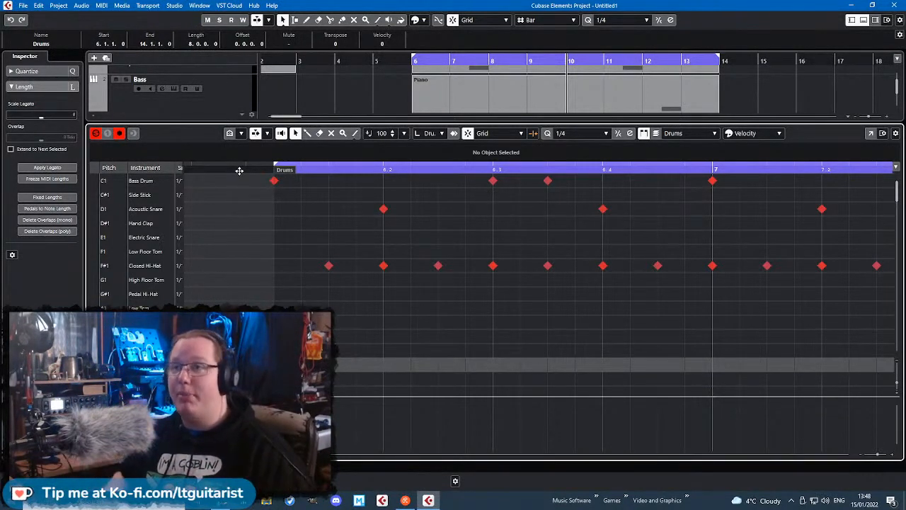
{"action": "left_click", "coordinate": [274, 180]}
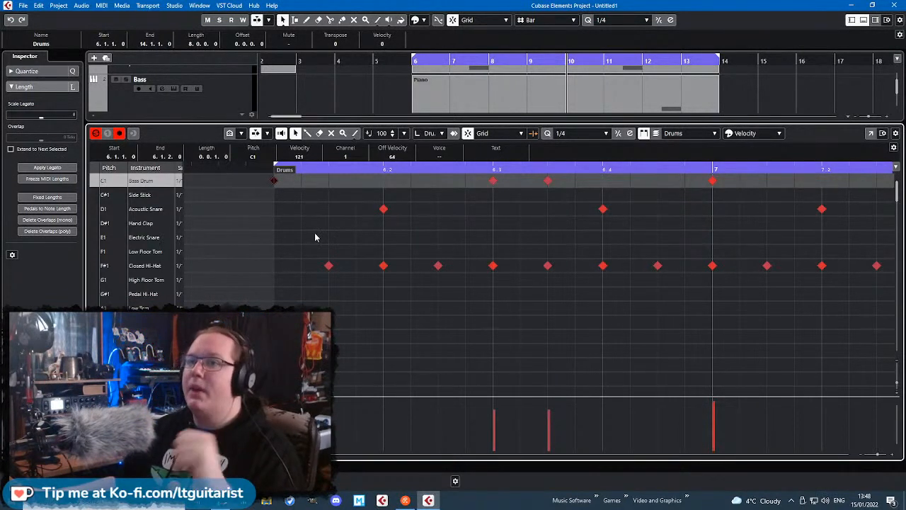
{"action": "left_click", "coordinate": [366, 218]}
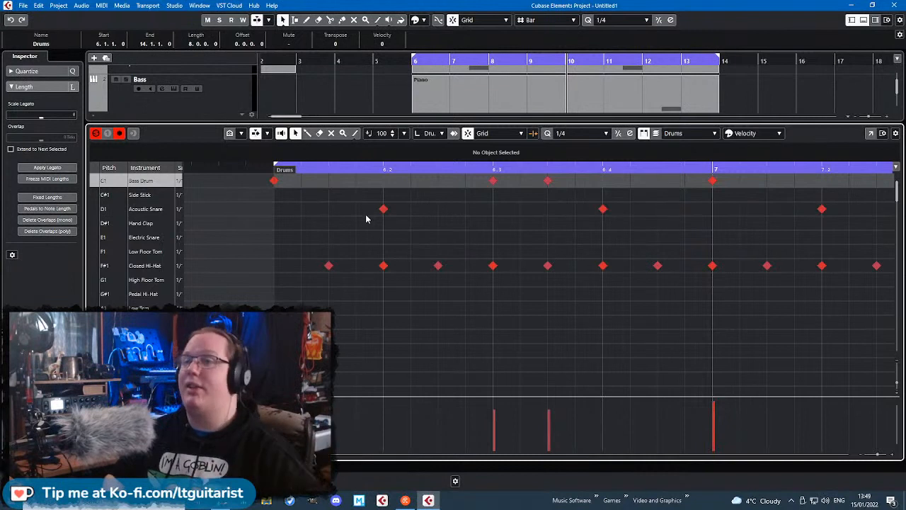
{"action": "left_click_drag", "start_coordinate": [228, 242], "coordinate": [462, 320]}
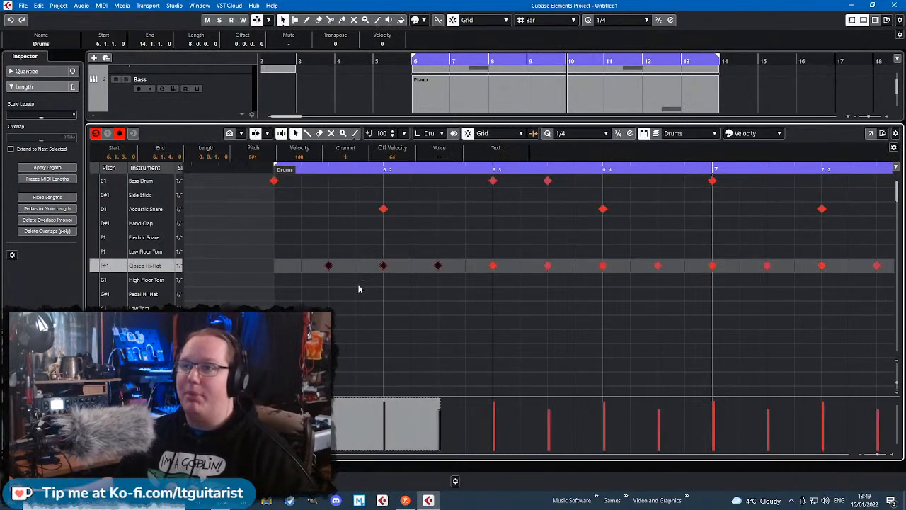
{"action": "left_click", "coordinate": [359, 289]}
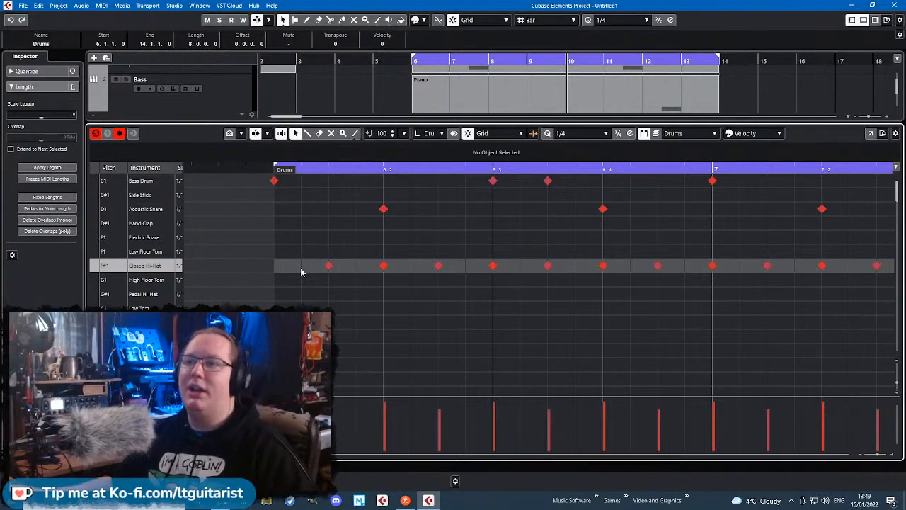
- Delete the Closed Hi-Hat hit at 6.1.3.0 so the crash cymbal can ring out, and check the crash hit at 6.1.1.0
{"action": "left_click_drag", "start_coordinate": [289, 244], "coordinate": [347, 295]}
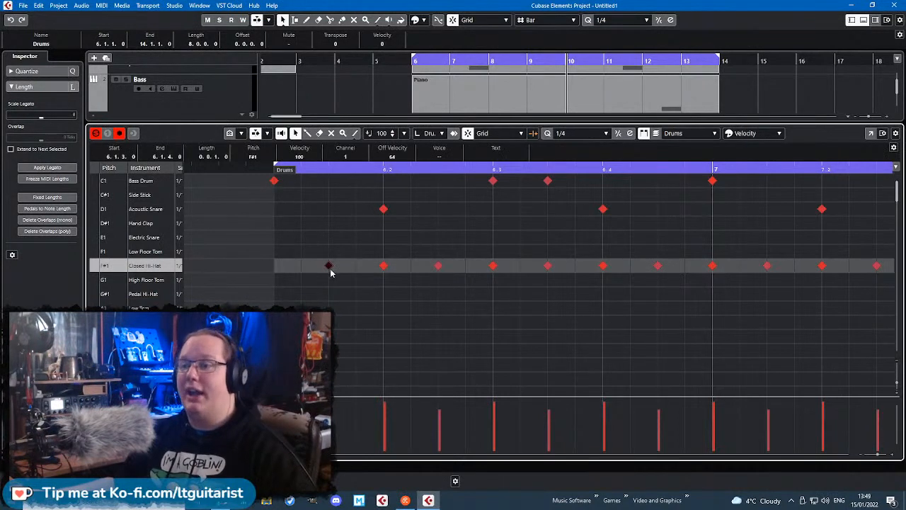
{"action": "key", "text": "Delete"}
{"action": "left_click", "coordinate": [332, 225]}
{"action": "left_click_drag", "start_coordinate": [278, 227], "coordinate": [357, 353]}
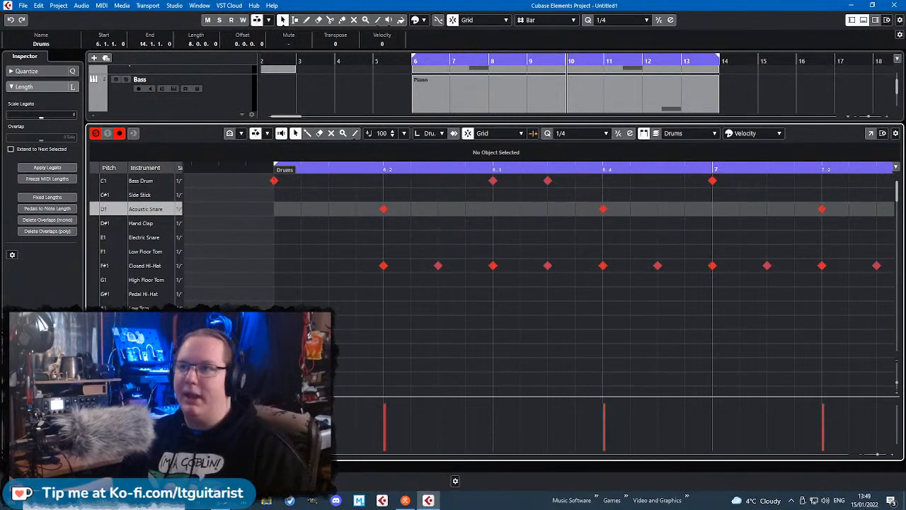
{"action": "left_click_drag", "start_coordinate": [245, 347], "coordinate": [283, 385]}
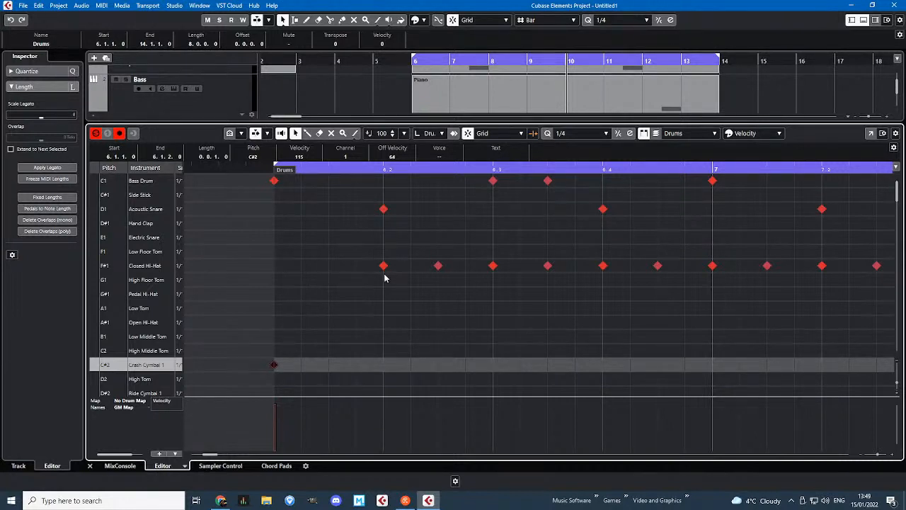
{"action": "left_click", "coordinate": [360, 312]}
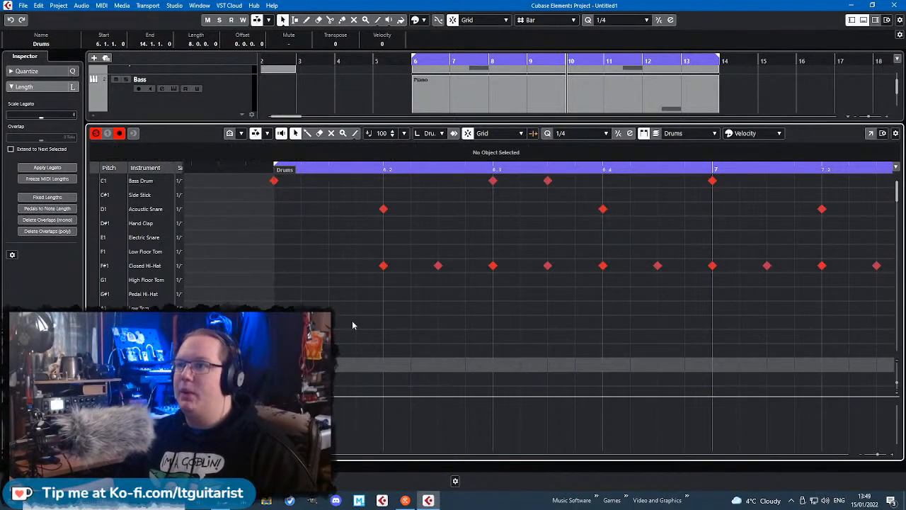
- Close the Drum Editor and return to the full project view of the piano, bass and drum tracks
{"action": "scroll", "coordinate": [352, 325], "scroll_direction": "down", "scroll_amount": 7}
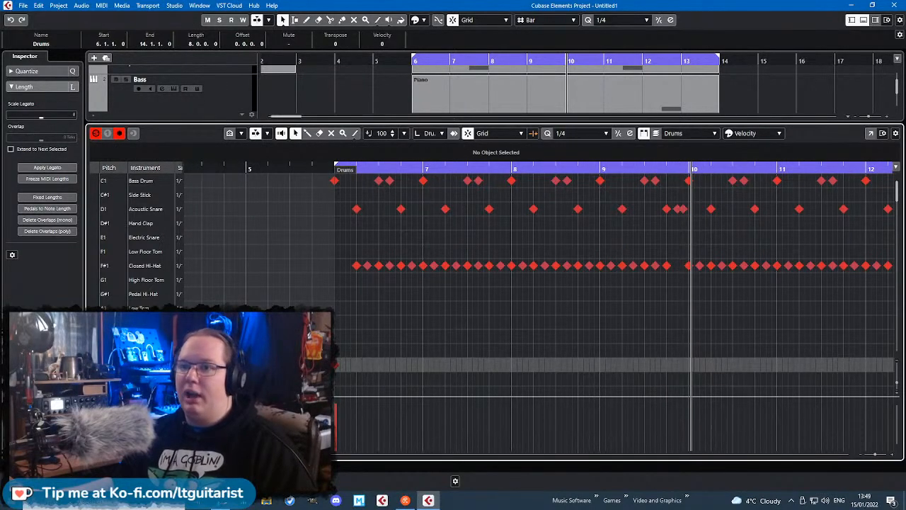
{"action": "key", "text": "Return"}
{"action": "left_click", "coordinate": [505, 395]}
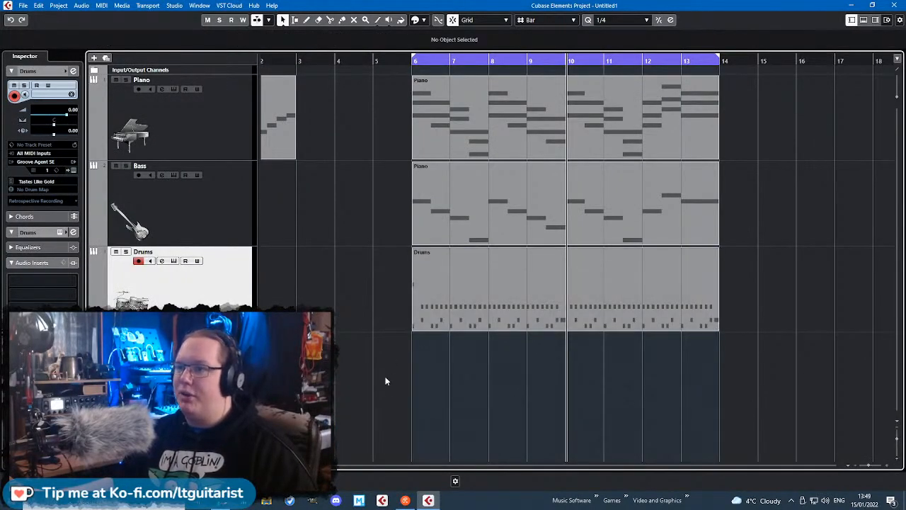
{"action": "left_click_drag", "start_coordinate": [386, 378], "coordinate": [778, 339]}
{"action": "left_click_drag", "start_coordinate": [753, 352], "coordinate": [349, 322]}
{"action": "left_click", "coordinate": [628, 377]}
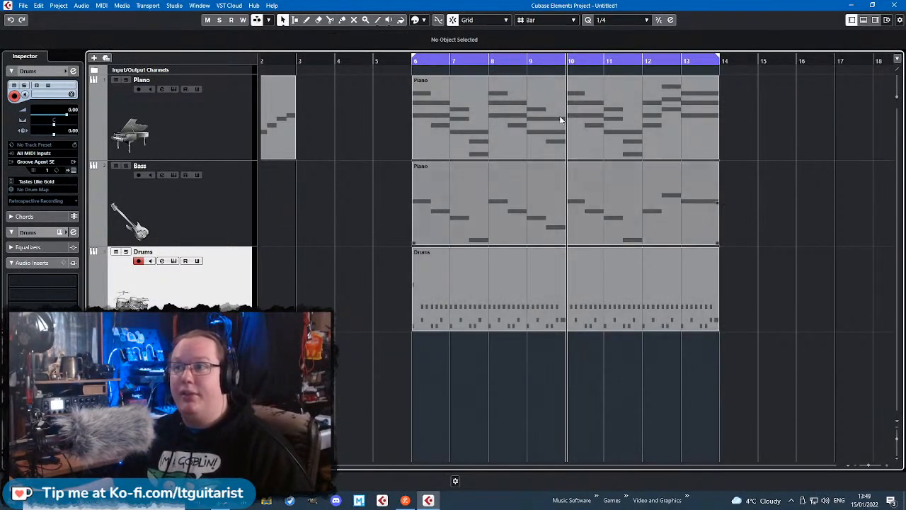
- Play the piano, bass and drum tracks together from bar 5 and stop in bar 6
{"action": "scroll", "coordinate": [543, 398], "scroll_direction": "up", "scroll_amount": 1, "text": "ctrl"}
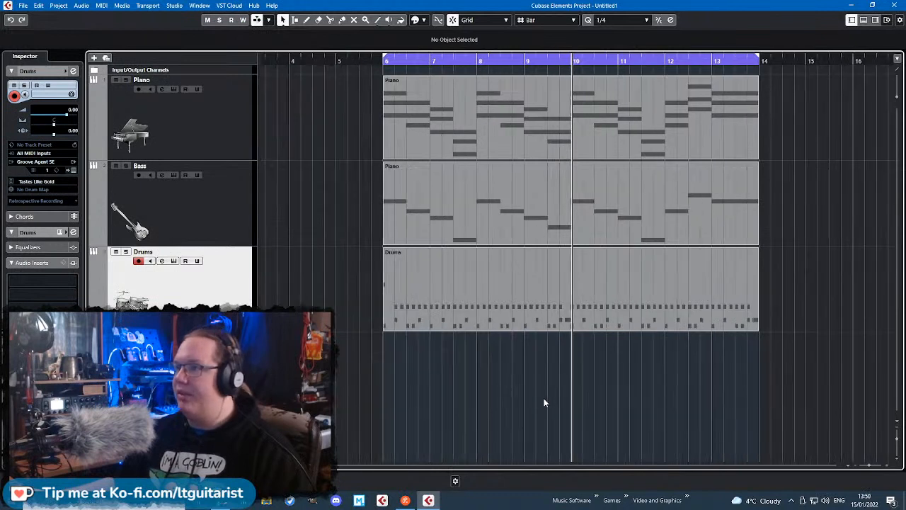
{"action": "left_click", "coordinate": [338, 64]}
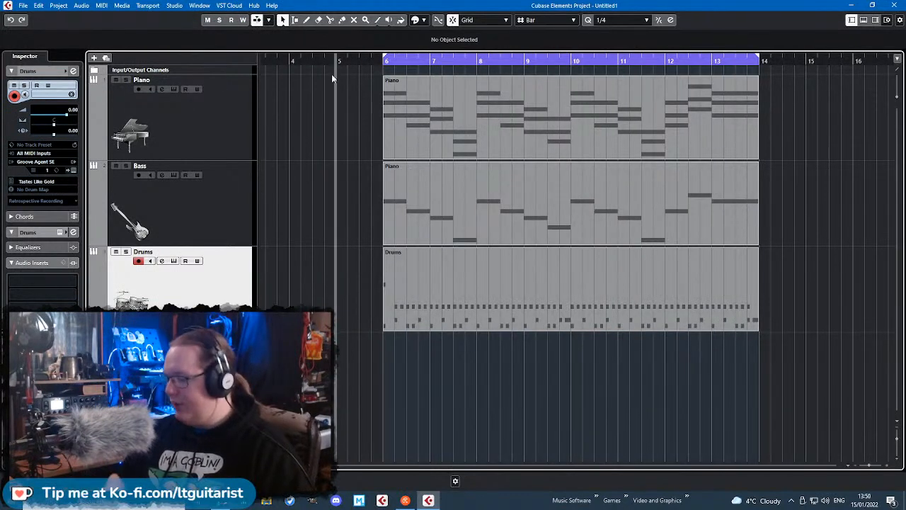
{"action": "key", "text": "space"}
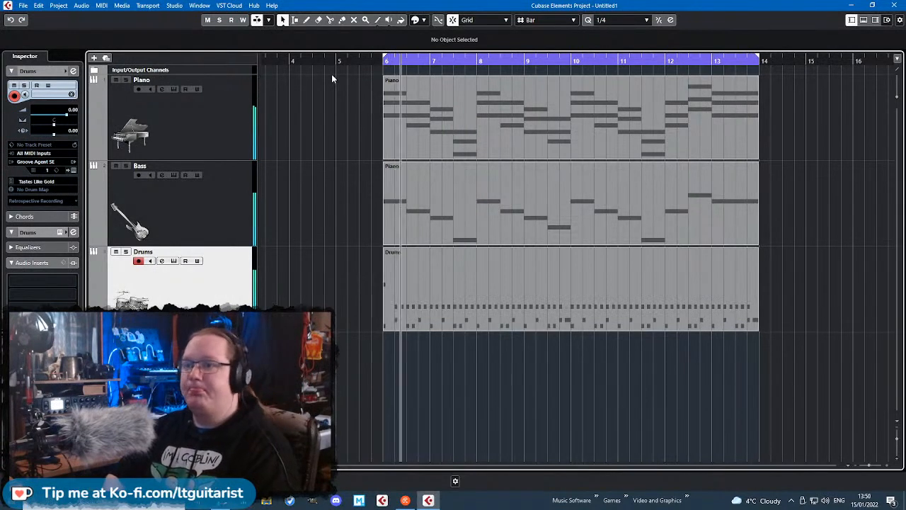
{"action": "key", "text": "space"}
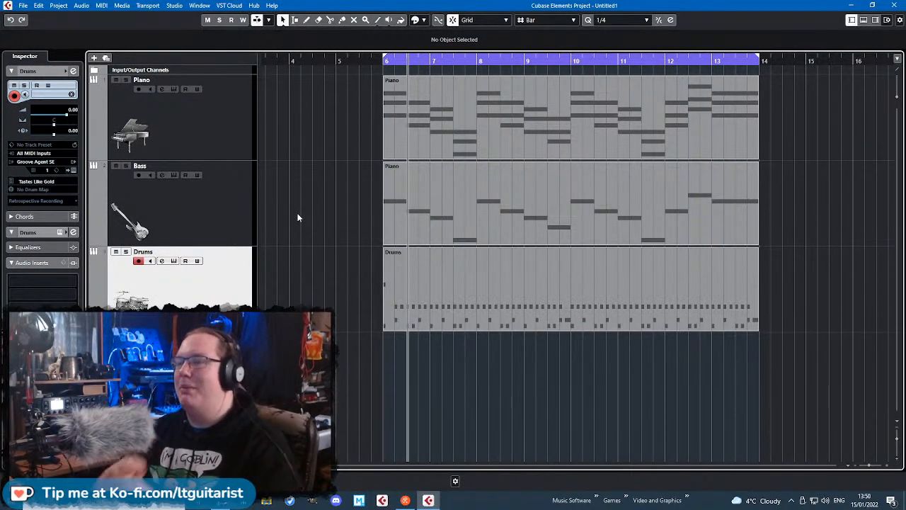
- Open the part on the Bass track in a separate Key Editor window showing bars 6 to 13
{"action": "double_click", "coordinate": [443, 201]}
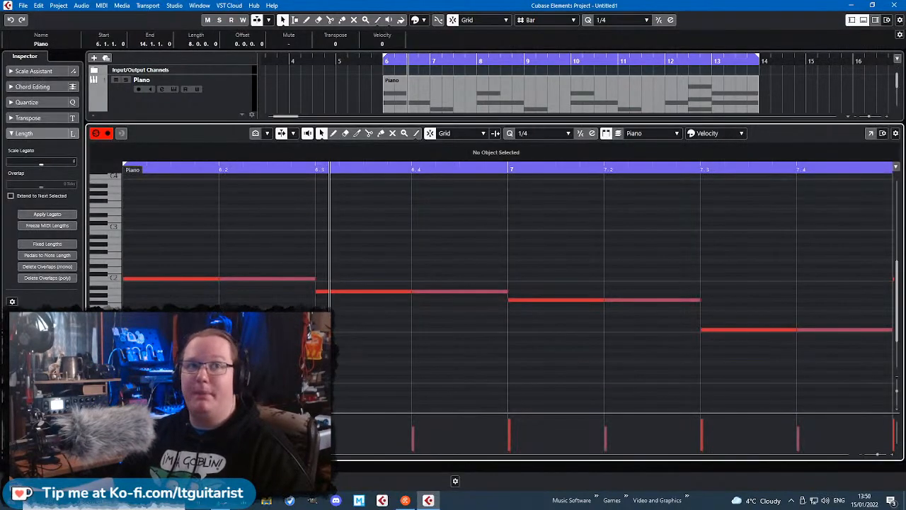
{"action": "left_click", "coordinate": [872, 132]}
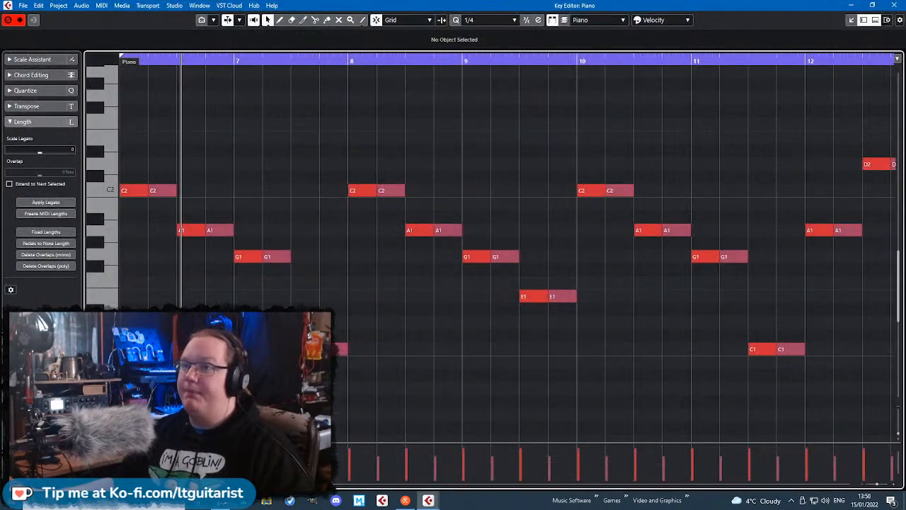
{"action": "scroll", "coordinate": [320, 368], "scroll_direction": "down", "scroll_amount": 1}
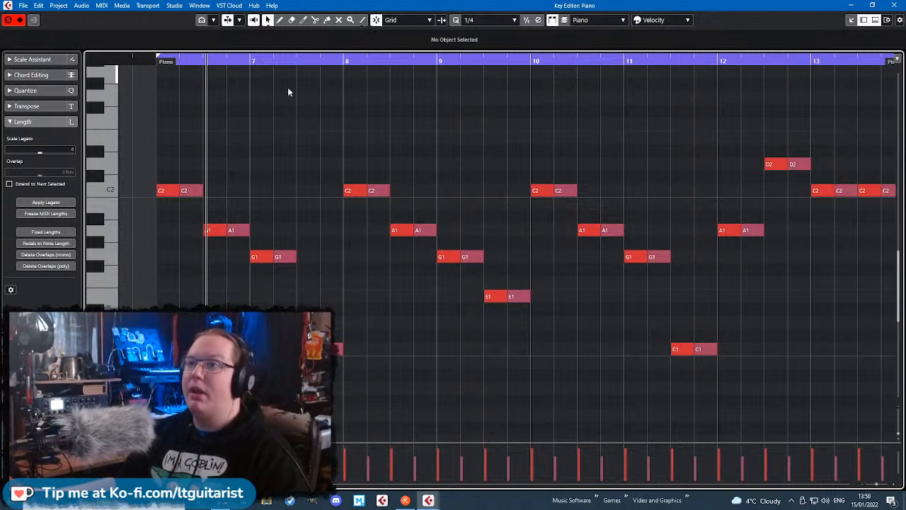
{"action": "left_click_drag", "start_coordinate": [155, 143], "coordinate": [250, 173]}
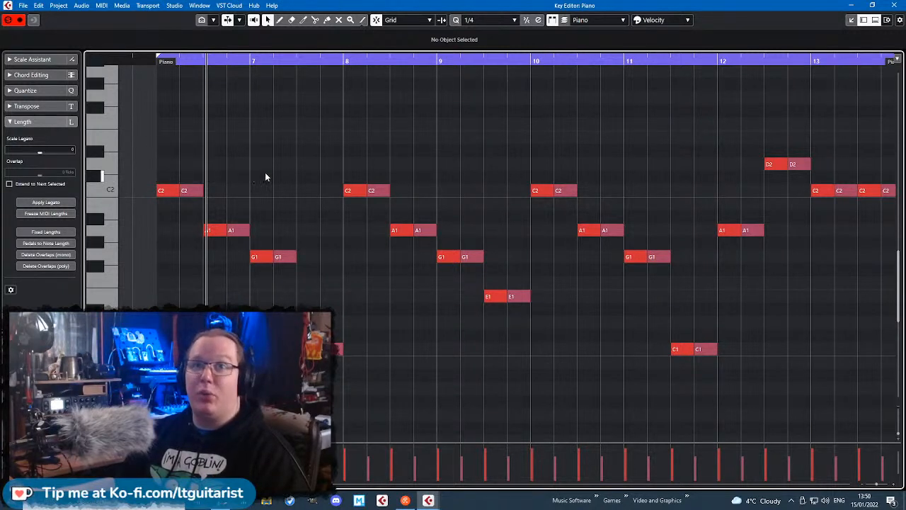
- Set the quantize preset to 1/8 and shorten all the bass notes together to a length of 0.0.2.0
{"action": "left_click", "coordinate": [469, 26]}
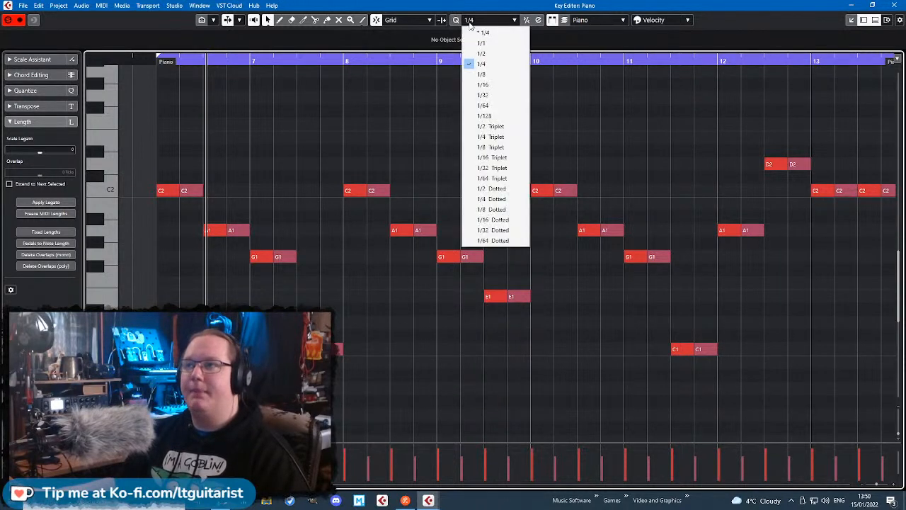
{"action": "left_click", "coordinate": [493, 74]}
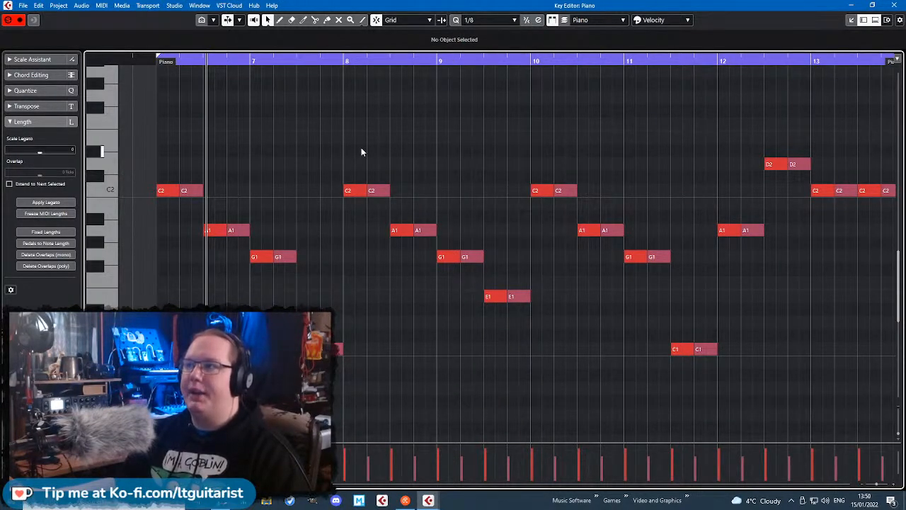
{"action": "scroll", "coordinate": [258, 278], "scroll_direction": "down", "scroll_amount": 1, "text": "ctrl"}
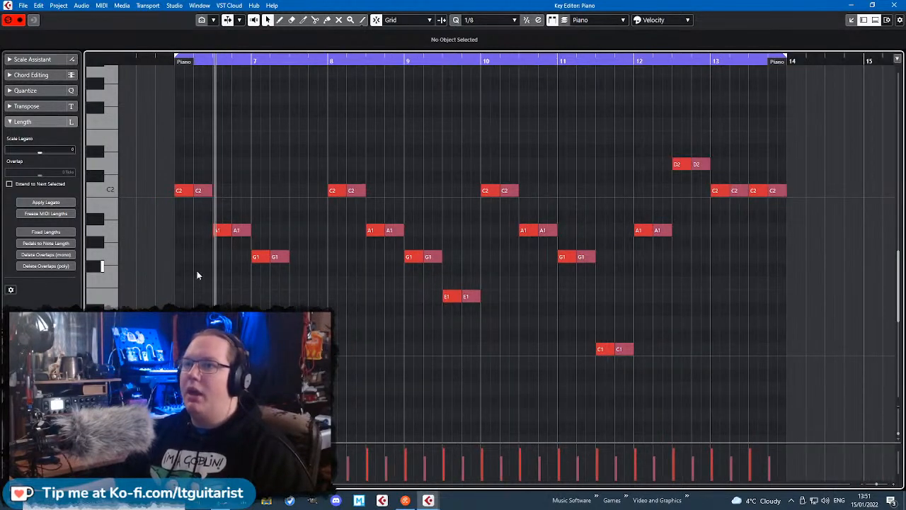
{"action": "left_click_drag", "start_coordinate": [129, 68], "coordinate": [820, 416]}
{"action": "scroll", "coordinate": [790, 208], "scroll_direction": "up", "scroll_amount": 3, "text": "ctrl"}
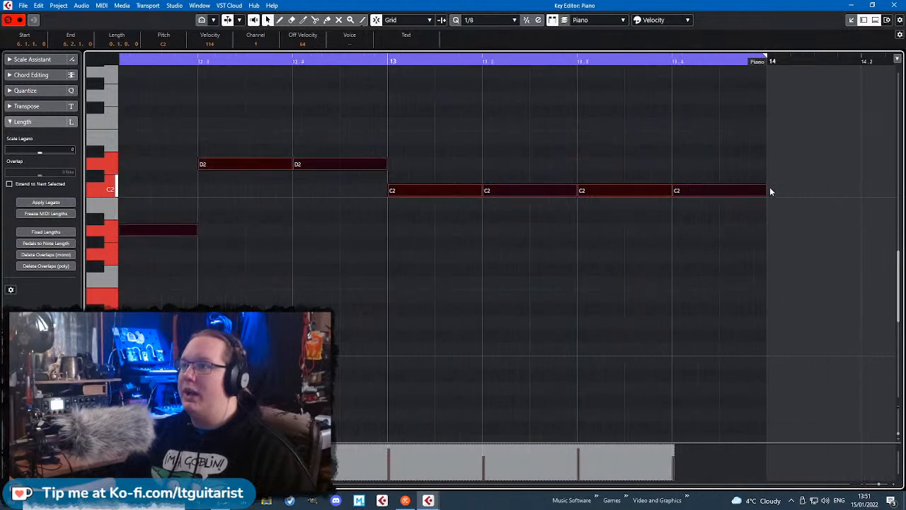
{"action": "left_click_drag", "start_coordinate": [765, 191], "coordinate": [737, 190]}
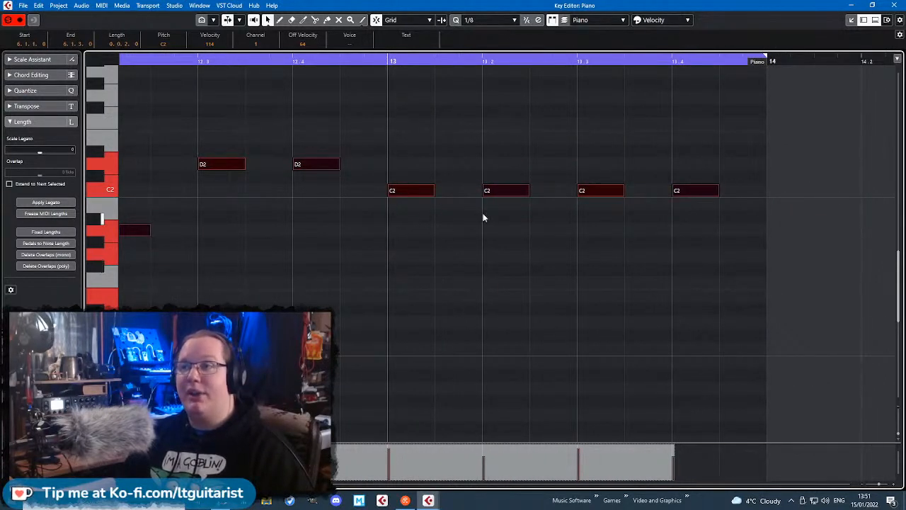
{"action": "scroll", "coordinate": [599, 282], "scroll_direction": "down", "scroll_amount": 5}
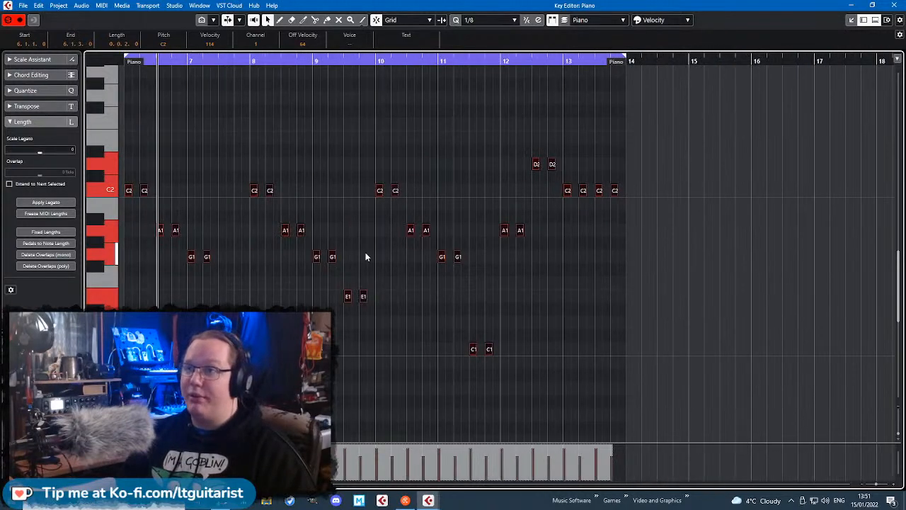
{"action": "scroll", "coordinate": [365, 257], "scroll_direction": "down", "scroll_amount": 3}
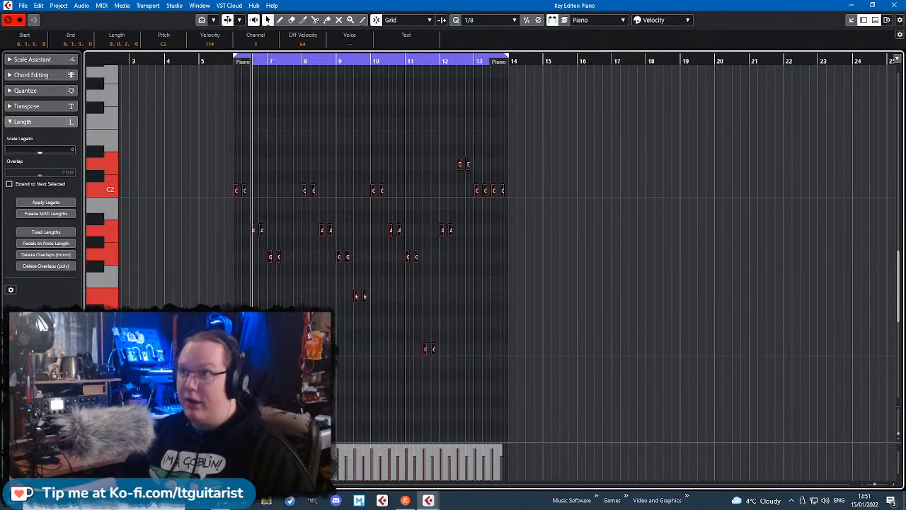
- Duplicate all the bass notes one eighth note later to fill the gaps between them with offbeat notes
{"action": "scroll", "coordinate": [283, 285], "scroll_direction": "up", "scroll_amount": 5}
{"action": "scroll", "coordinate": [213, 262], "scroll_direction": "up", "scroll_amount": 3}
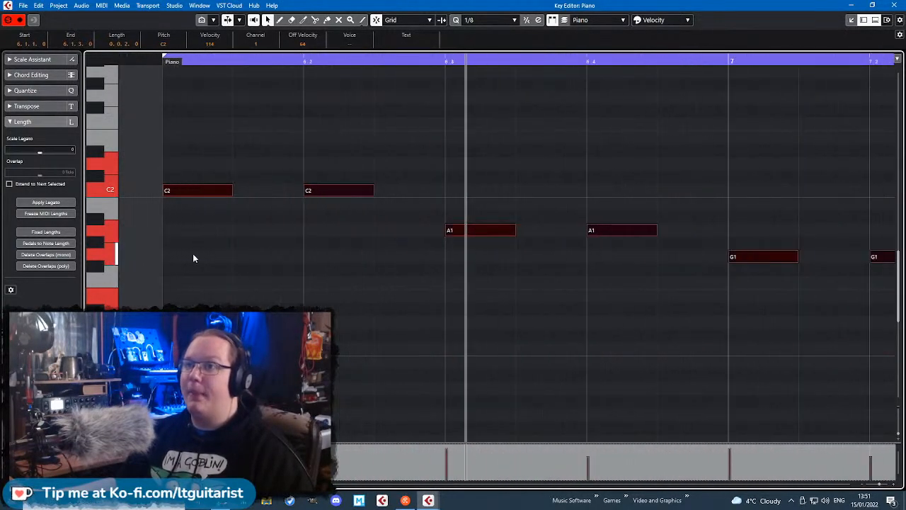
{"action": "left_click", "coordinate": [234, 60]}
{"action": "left_click", "coordinate": [322, 233]}
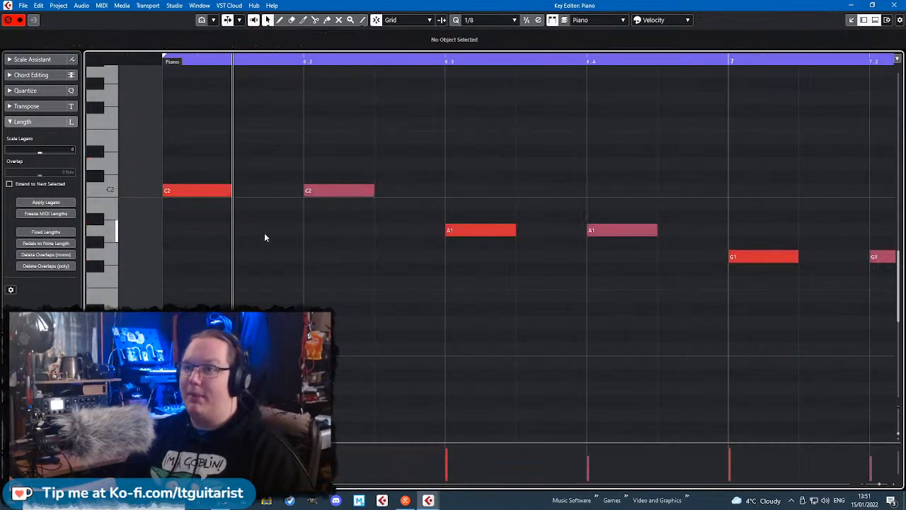
{"action": "key", "text": "ctrl+a"}
{"action": "scroll", "coordinate": [271, 277], "scroll_direction": "down", "scroll_amount": 4}
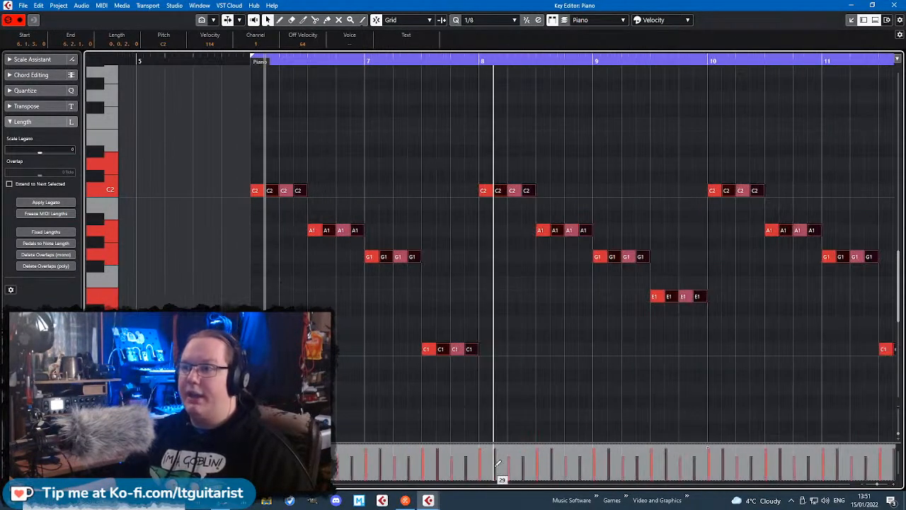
- Set the velocity of the duplicated offbeat bass notes to 82, enlarging the velocity lane for the edit and shrinking it again
{"action": "left_click_drag", "start_coordinate": [504, 445], "coordinate": [510, 302]}
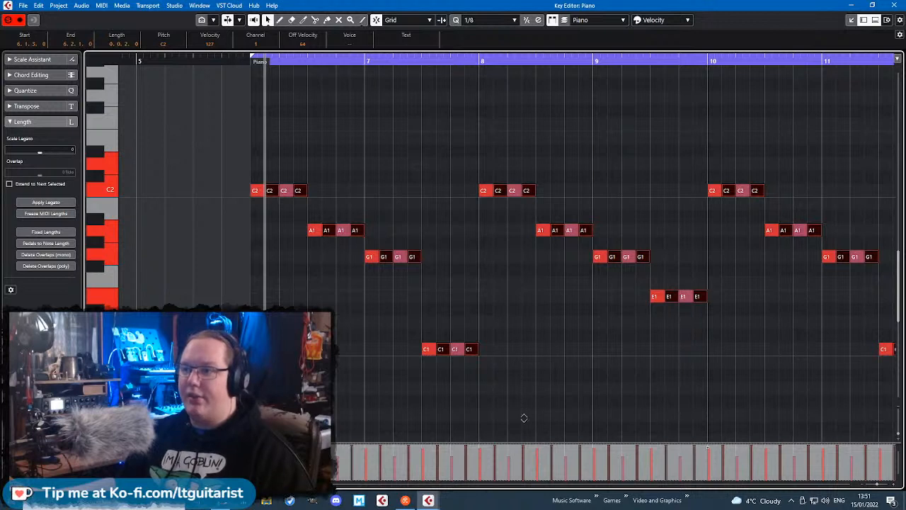
{"action": "left_click_drag", "start_coordinate": [531, 437], "coordinate": [496, 291]}
{"action": "key", "text": "ctrl+z"}
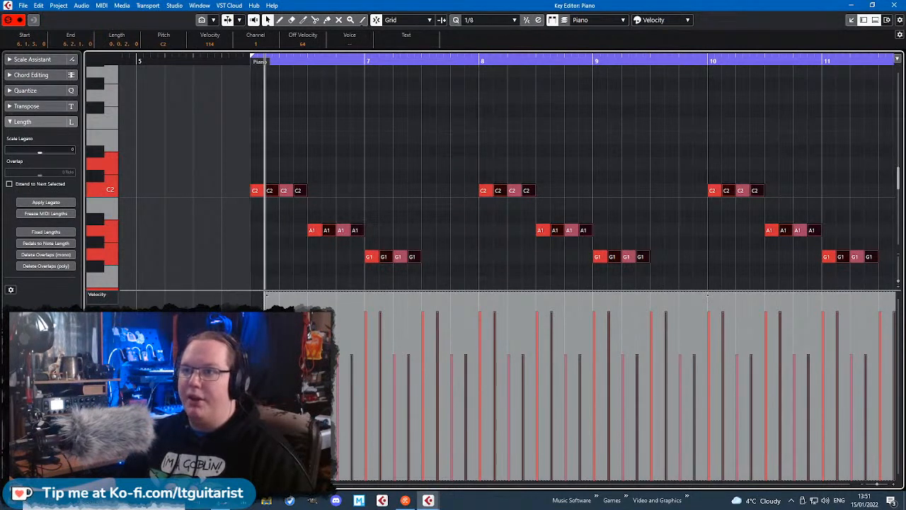
{"action": "key", "text": "space"}
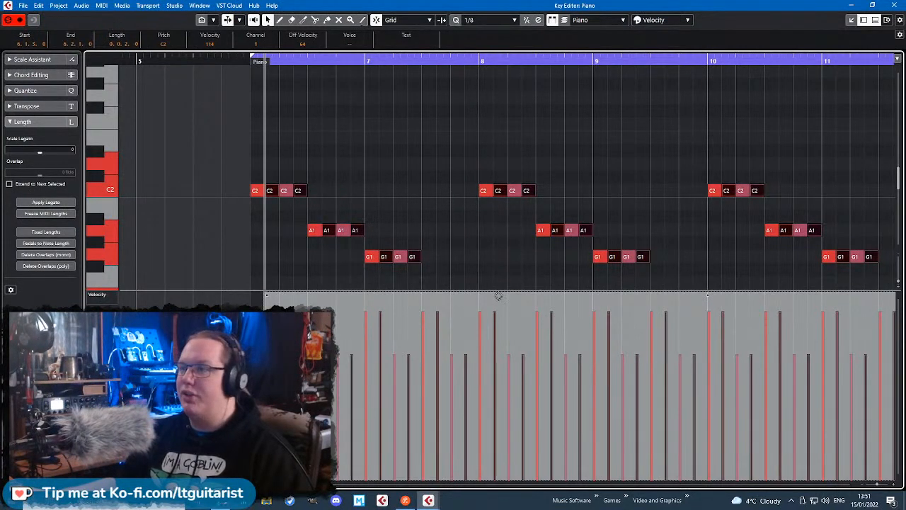
{"action": "left_click_drag", "start_coordinate": [502, 296], "coordinate": [500, 248]}
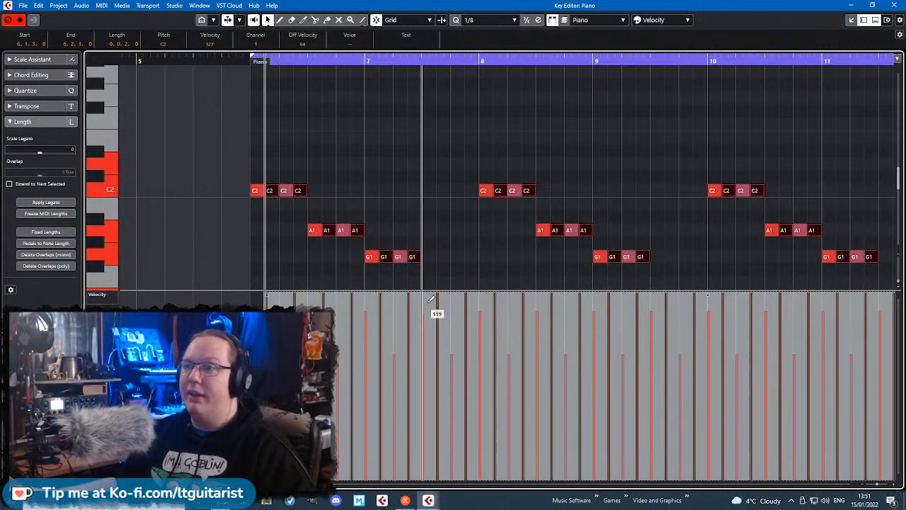
{"action": "left_click_drag", "start_coordinate": [433, 297], "coordinate": [436, 318]}
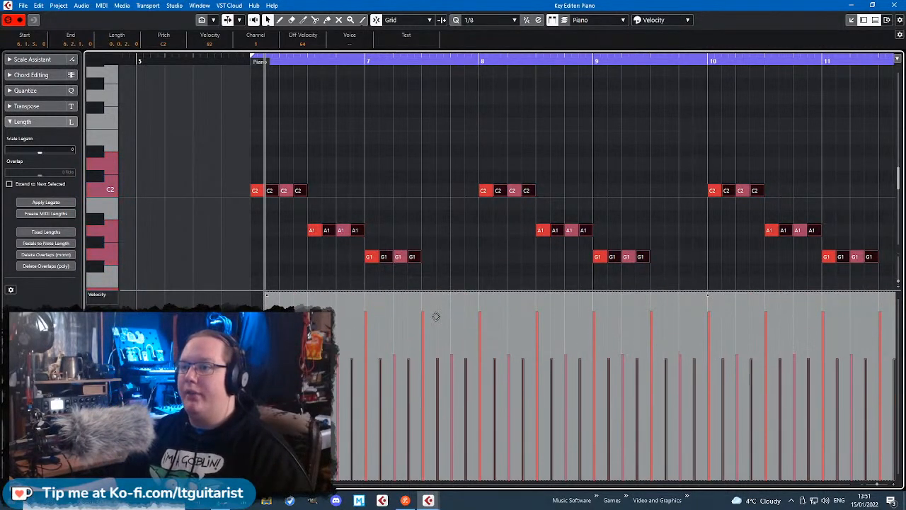
{"action": "left_click", "coordinate": [282, 262]}
{"action": "left_click_drag", "start_coordinate": [200, 291], "coordinate": [200, 399]}
- Play the reworked bass line with the other tracks and close the Key Editor to return to the project view
{"action": "key", "text": "space"}
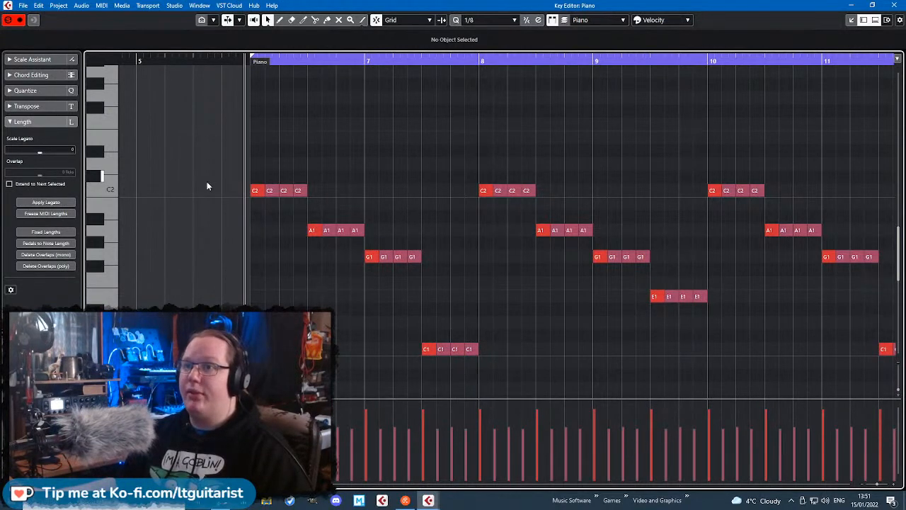
{"action": "scroll", "coordinate": [208, 184], "scroll_direction": "down", "scroll_amount": 2}
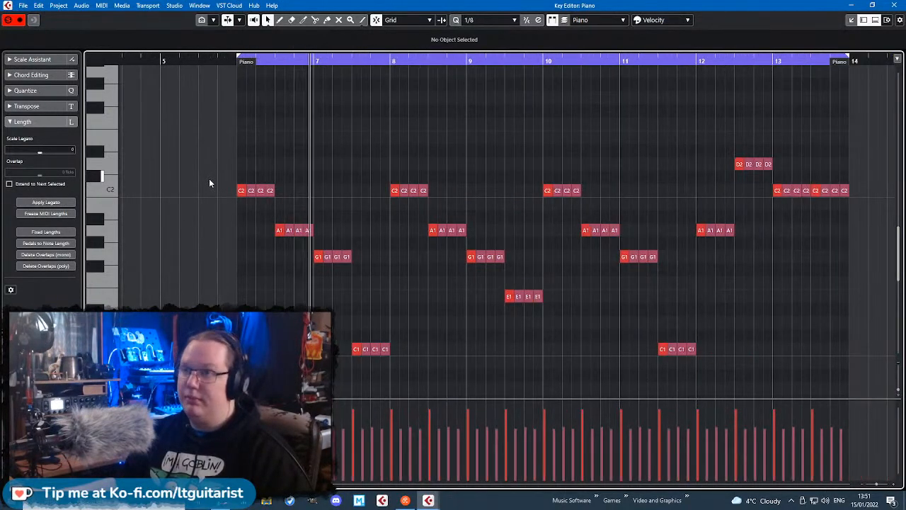
{"action": "scroll", "coordinate": [425, 329], "scroll_direction": "up", "scroll_amount": 3}
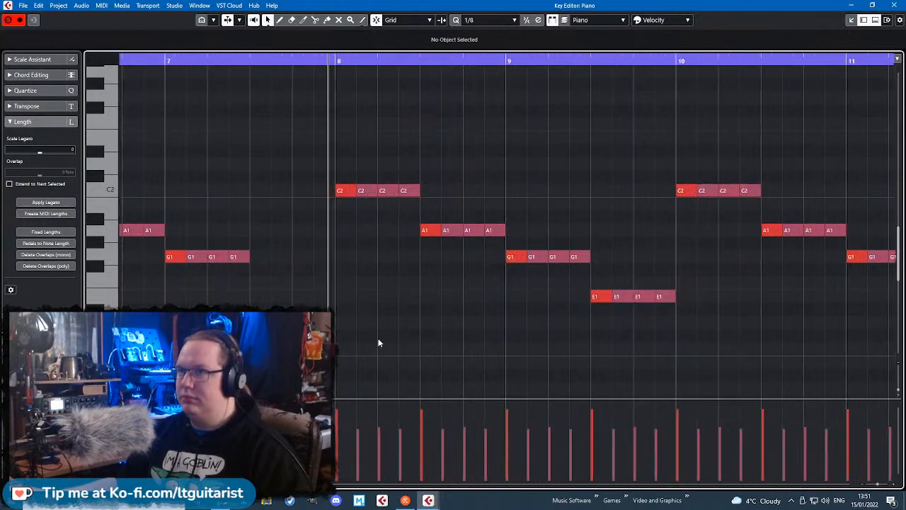
{"action": "scroll", "coordinate": [379, 333], "scroll_direction": "down", "scroll_amount": 1}
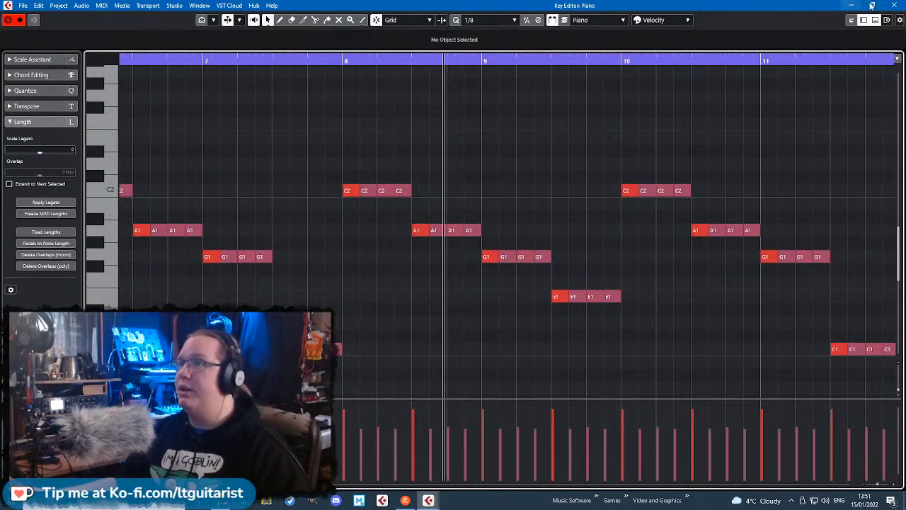
{"action": "left_click", "coordinate": [895, 5]}
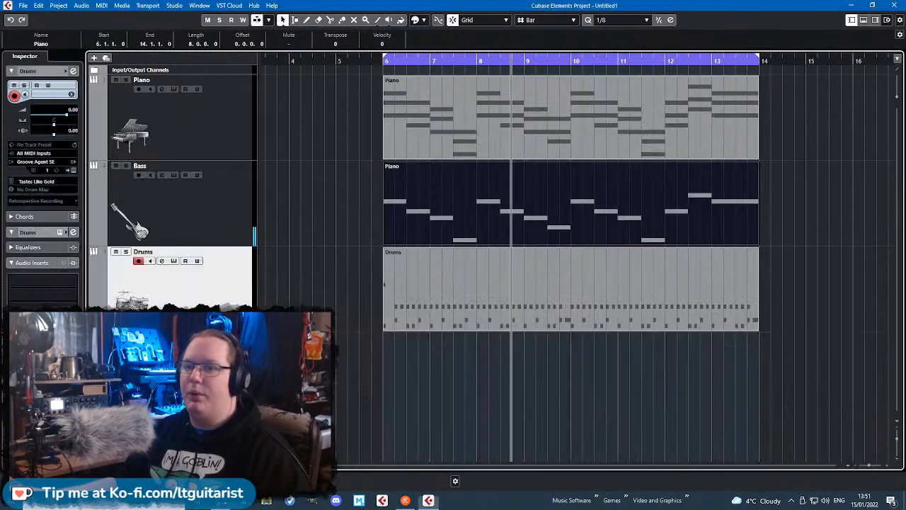
{"action": "left_click", "coordinate": [368, 205]}
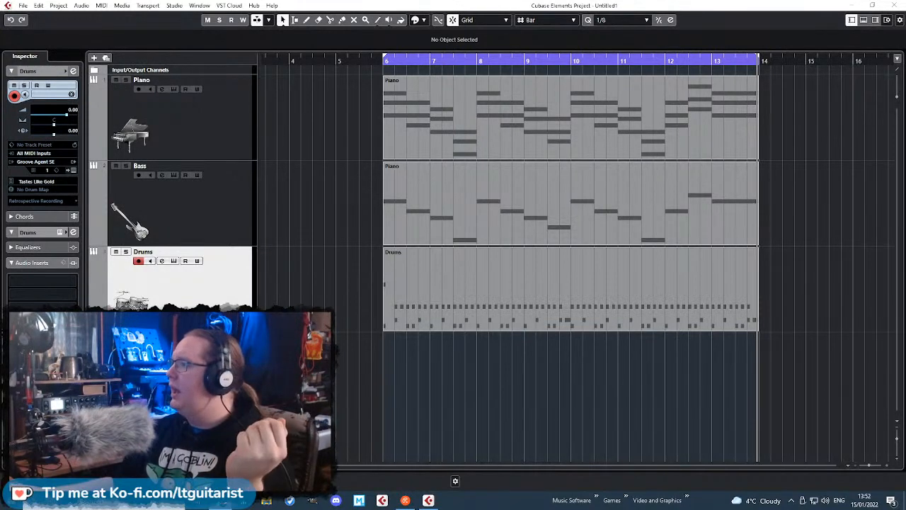
- Duplicate the piano, bass and drum parts of bars 6 to 13 to start at bar 14, and move the cycle range over the copies
{"action": "left_click", "coordinate": [359, 364]}
{"action": "scroll", "coordinate": [359, 364], "scroll_direction": "down", "scroll_amount": 2}
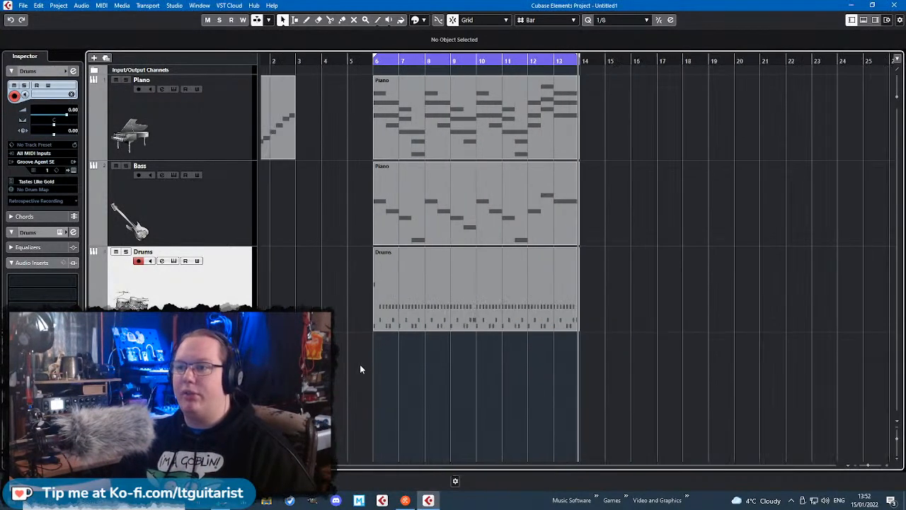
{"action": "left_click_drag", "start_coordinate": [679, 370], "coordinate": [360, 107]}
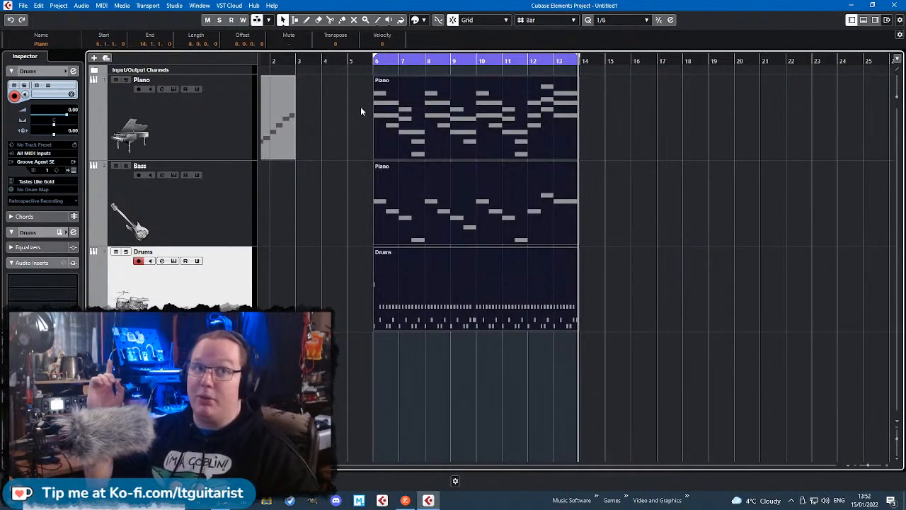
{"action": "key", "text": "ctrl+d"}
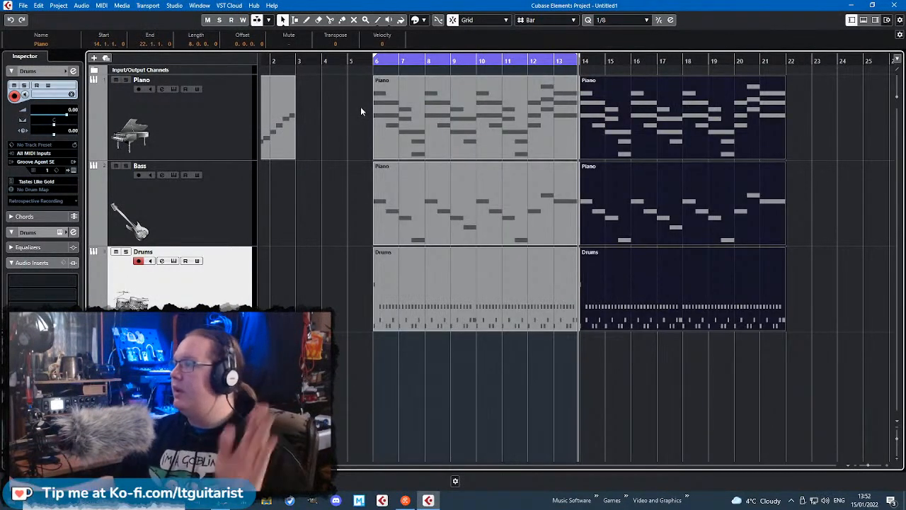
{"action": "left_click", "coordinate": [676, 438]}
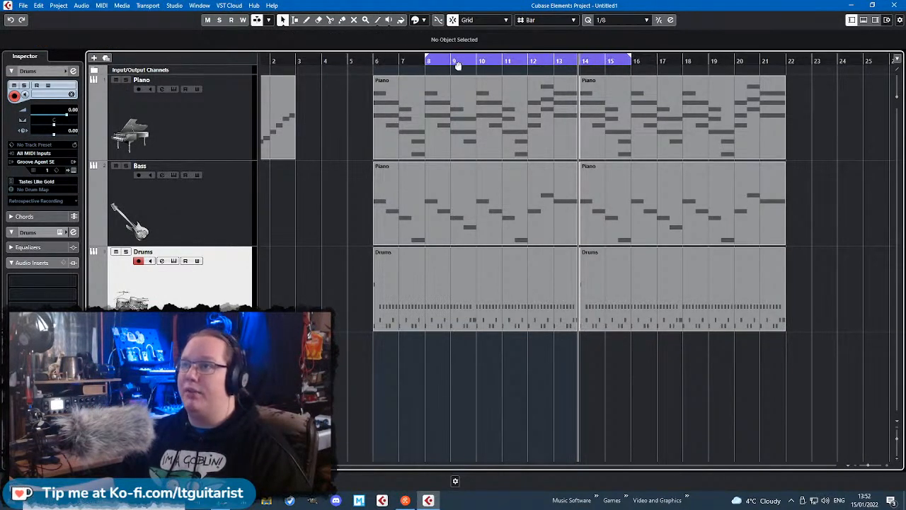
{"action": "left_click_drag", "start_coordinate": [458, 65], "coordinate": [565, 75]}
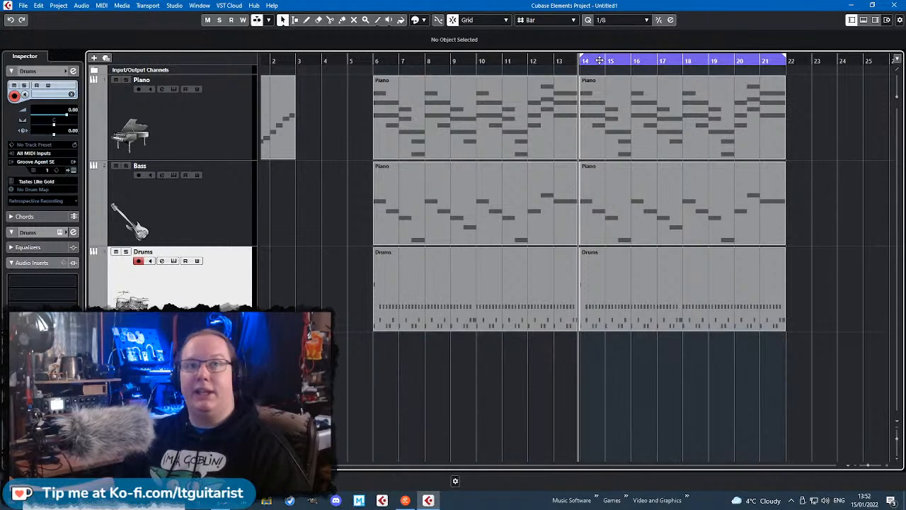
- Open the duplicated Drums part at bar 14 in the Drum Editor
{"action": "scroll", "coordinate": [828, 362], "scroll_direction": "up", "scroll_amount": 2}
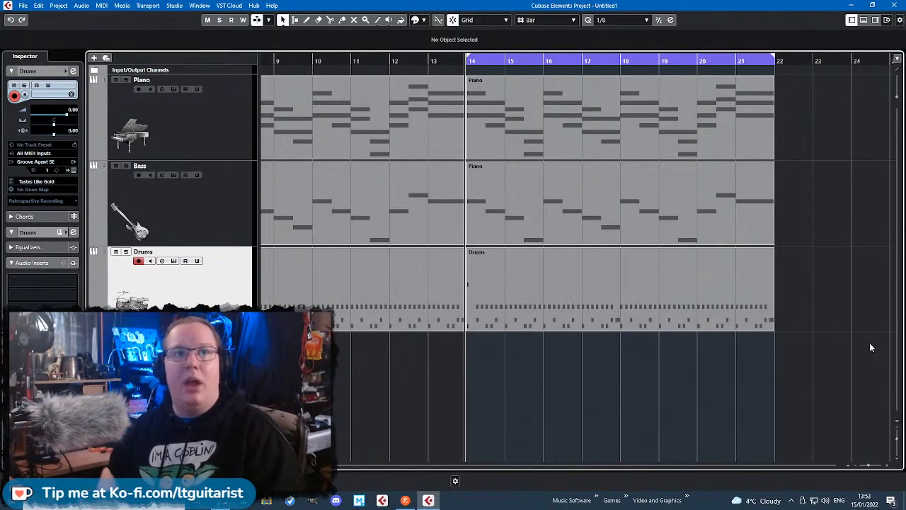
{"action": "double_click", "coordinate": [519, 285]}
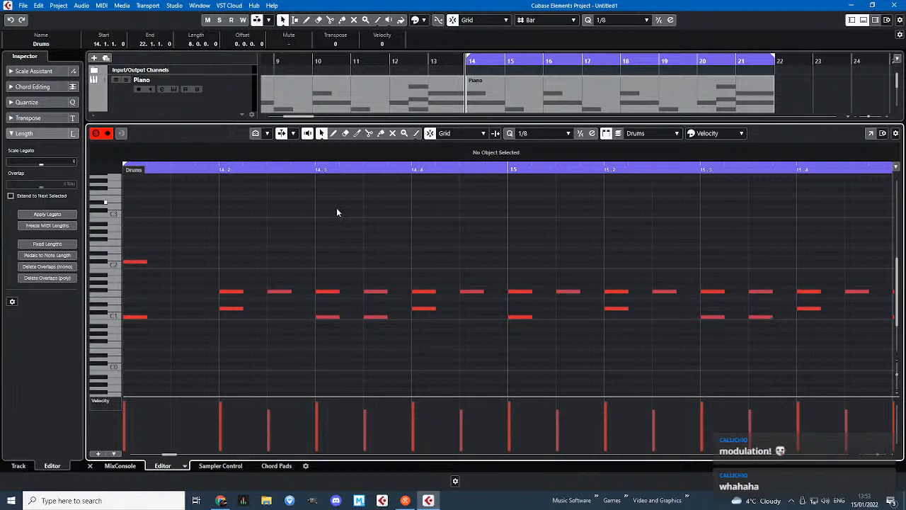
{"action": "left_click", "coordinate": [185, 466]}
{"action": "left_click", "coordinate": [185, 467]}
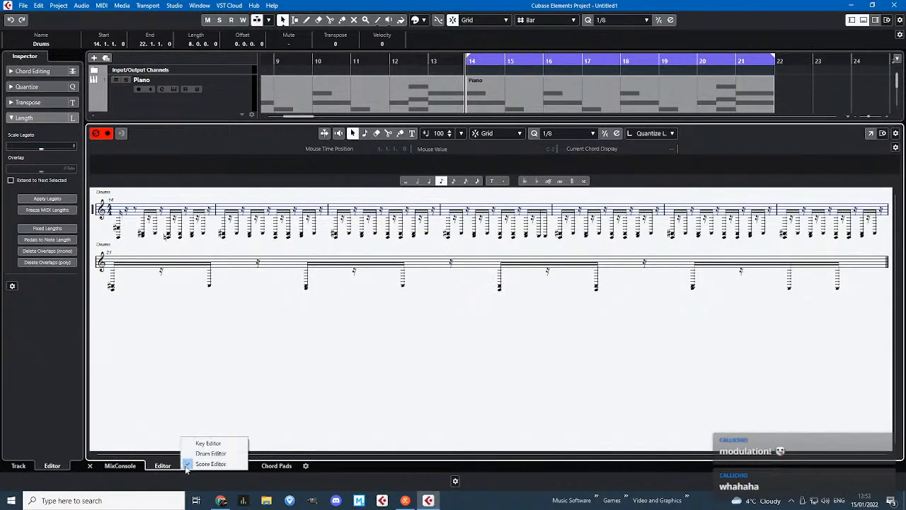
{"action": "left_click", "coordinate": [205, 453]}
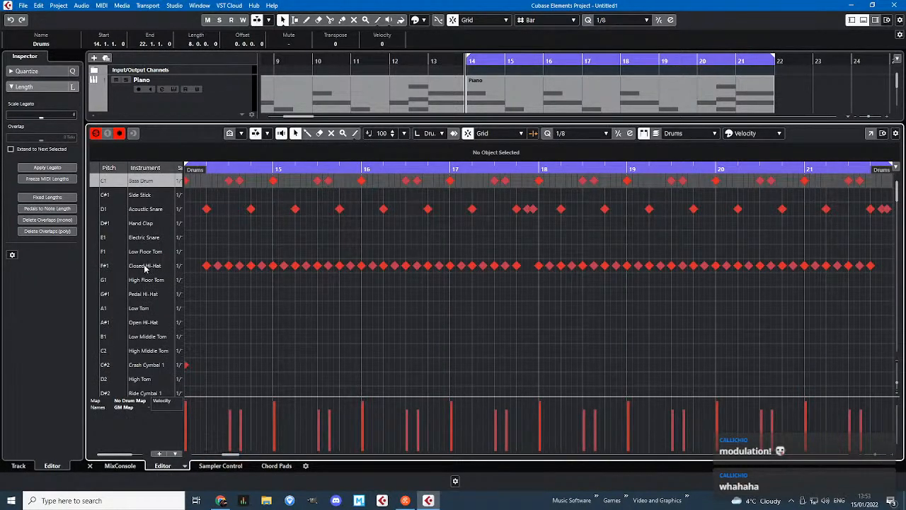
- Move all the Closed Hi-Hat notes in the duplicated drum part to Ride Cymbal 1 and play the result
{"action": "scroll", "coordinate": [144, 268], "scroll_direction": "down", "scroll_amount": 1}
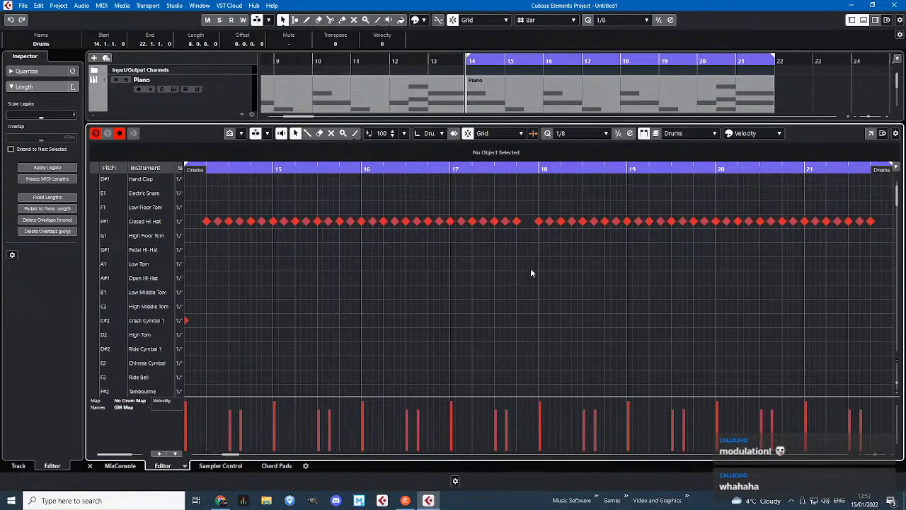
{"action": "scroll", "coordinate": [493, 279], "scroll_direction": "down", "scroll_amount": 1}
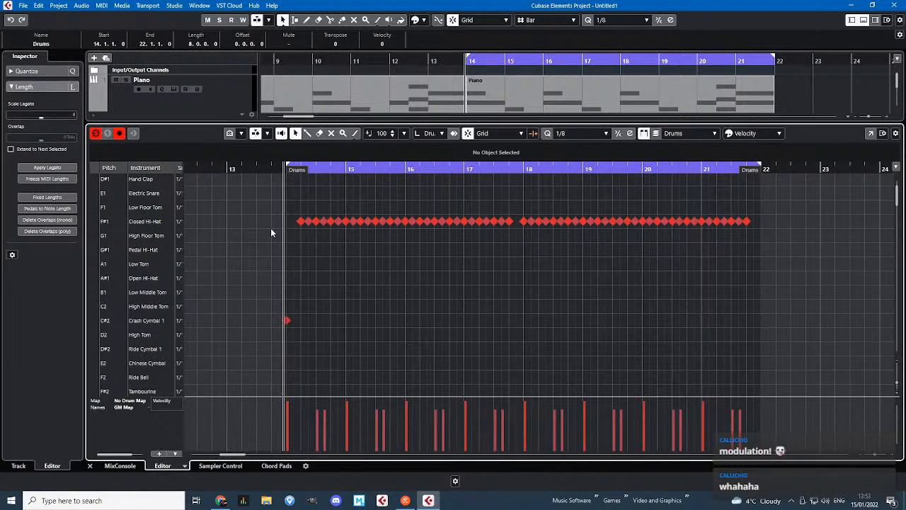
{"action": "left_click_drag", "start_coordinate": [287, 223], "coordinate": [777, 213]}
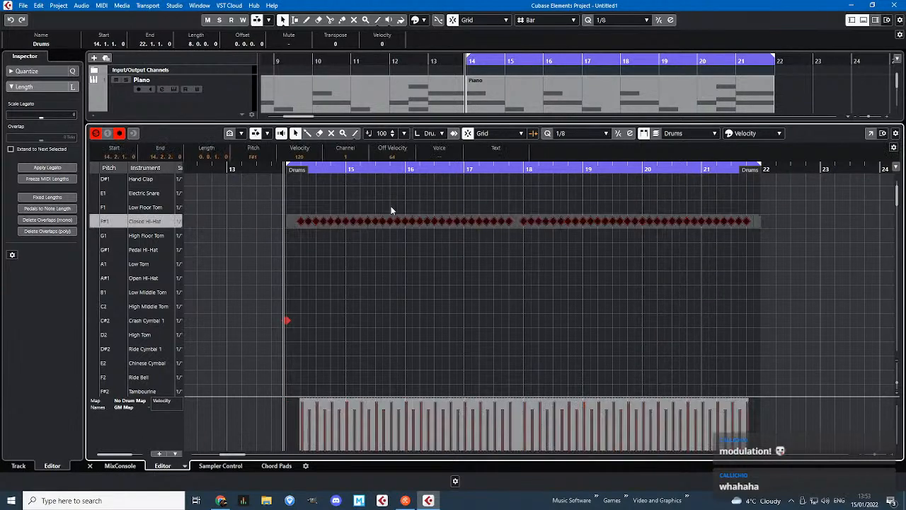
{"action": "scroll", "coordinate": [301, 225], "scroll_direction": "up", "scroll_amount": 2}
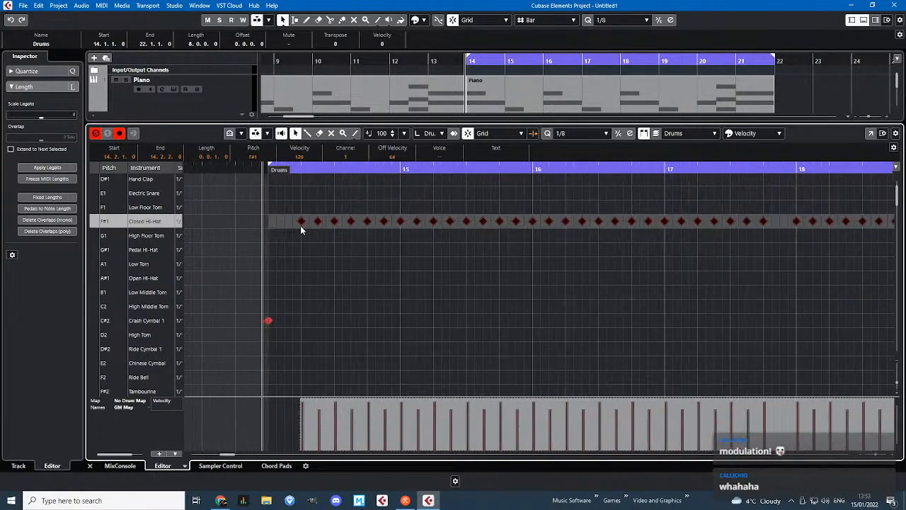
{"action": "left_click_drag", "start_coordinate": [301, 223], "coordinate": [297, 354]}
{"action": "left_click", "coordinate": [280, 354]}
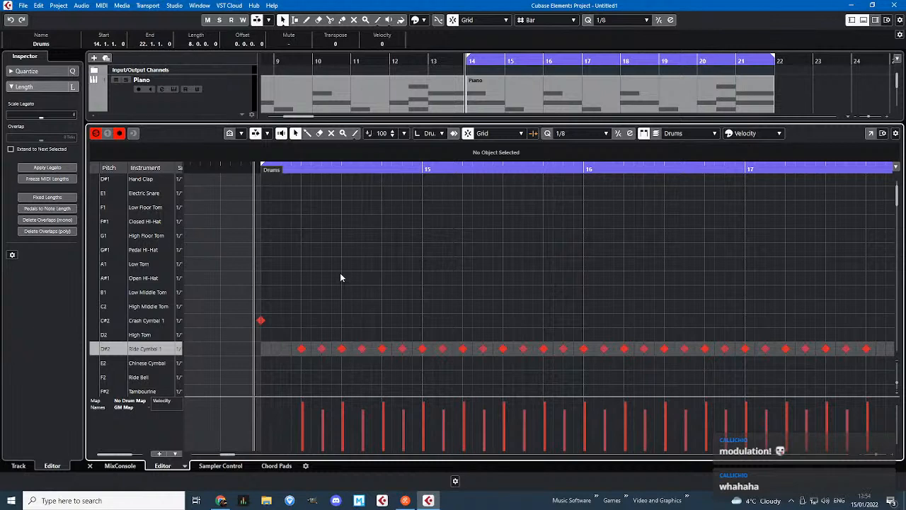
{"action": "key", "text": "g"}
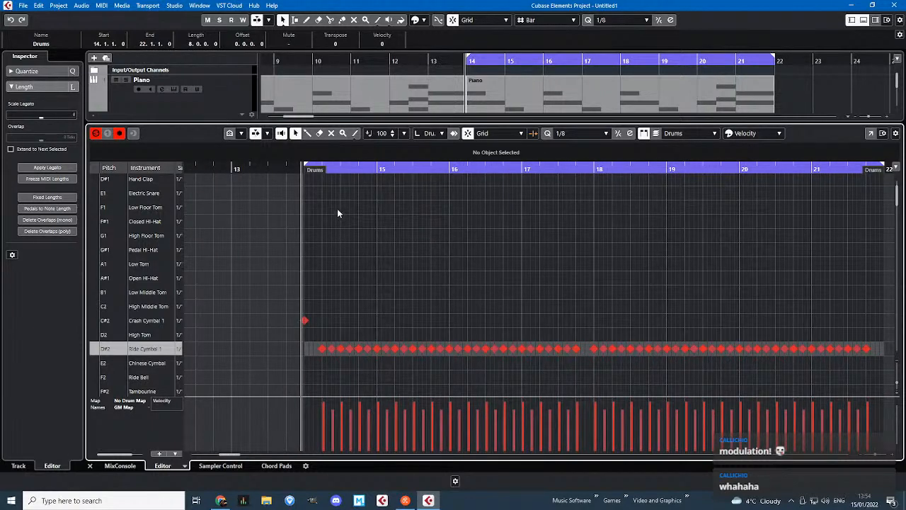
{"action": "key", "text": "space"}
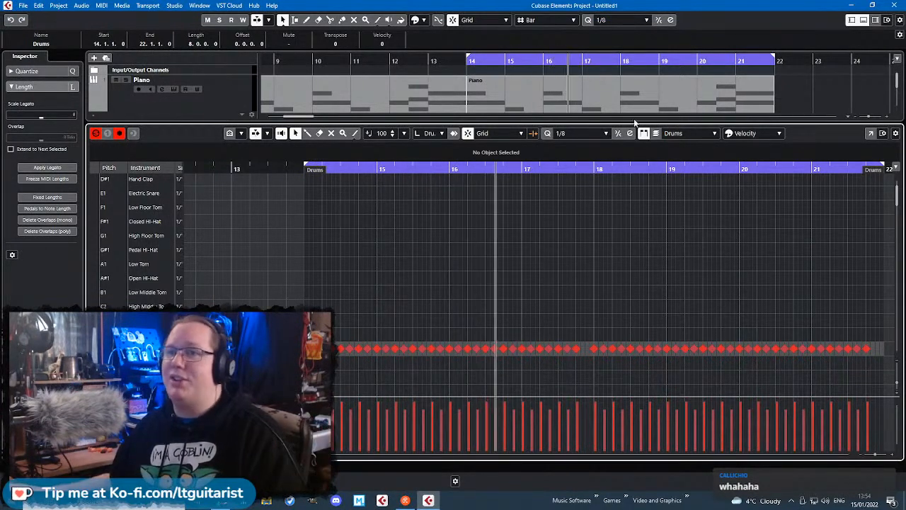
- Close the Drum Editor and show both eight-bar sections in the project view with the Drums track soloed
{"action": "left_click", "coordinate": [92, 466]}
{"action": "left_click_drag", "start_coordinate": [481, 406], "coordinate": [399, 398]}
{"action": "scroll", "coordinate": [399, 396], "scroll_direction": "down", "scroll_amount": 2}
{"action": "left_click_drag", "start_coordinate": [448, 61], "coordinate": [428, 60]}
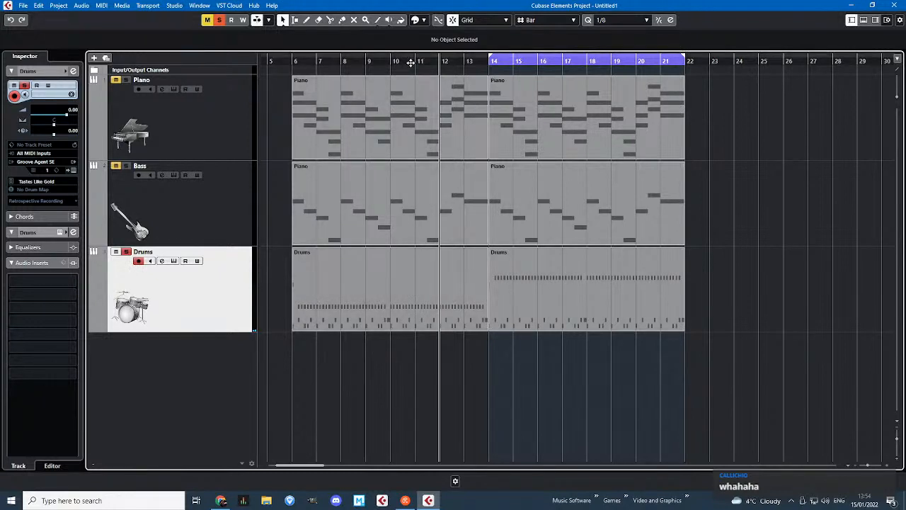
{"action": "left_click_drag", "start_coordinate": [401, 62], "coordinate": [392, 60]}
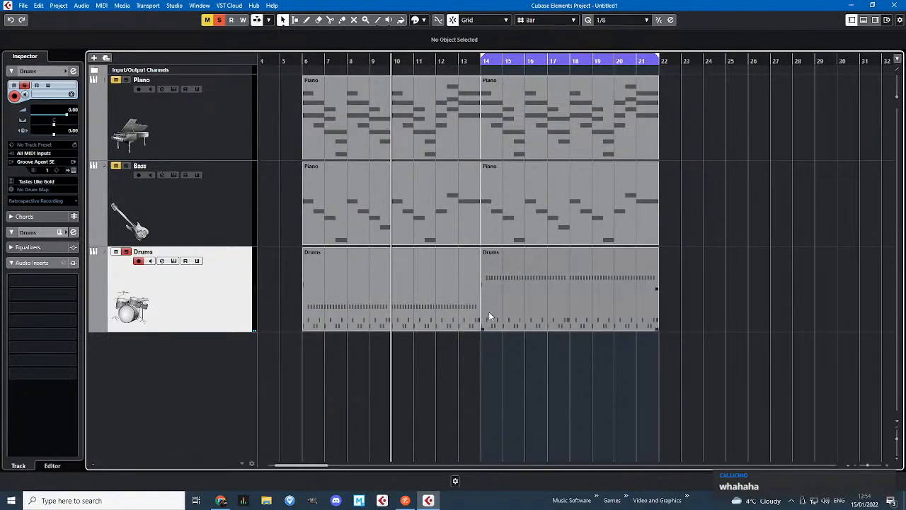
- Play the soloed drums through the change from hi-hat to ride, and turn off the solo to hear all three tracks
{"action": "key", "text": "space"}
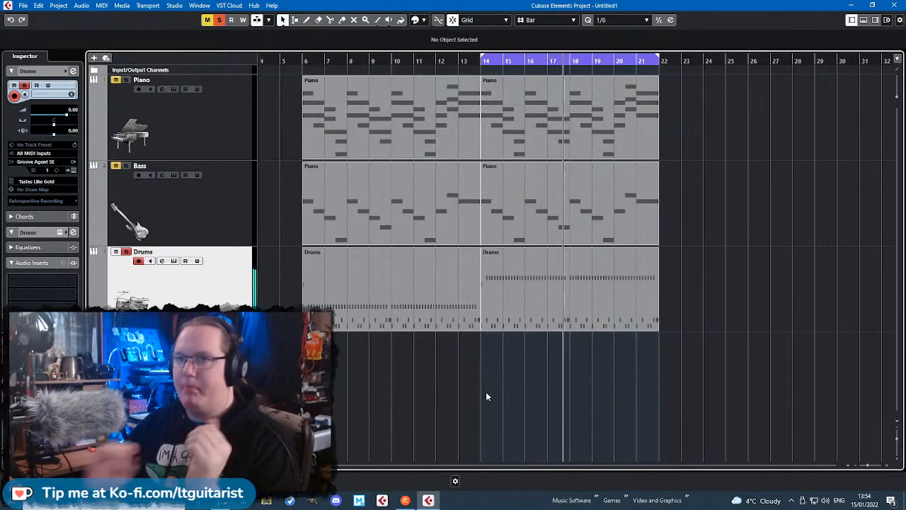
{"action": "left_click", "coordinate": [124, 252]}
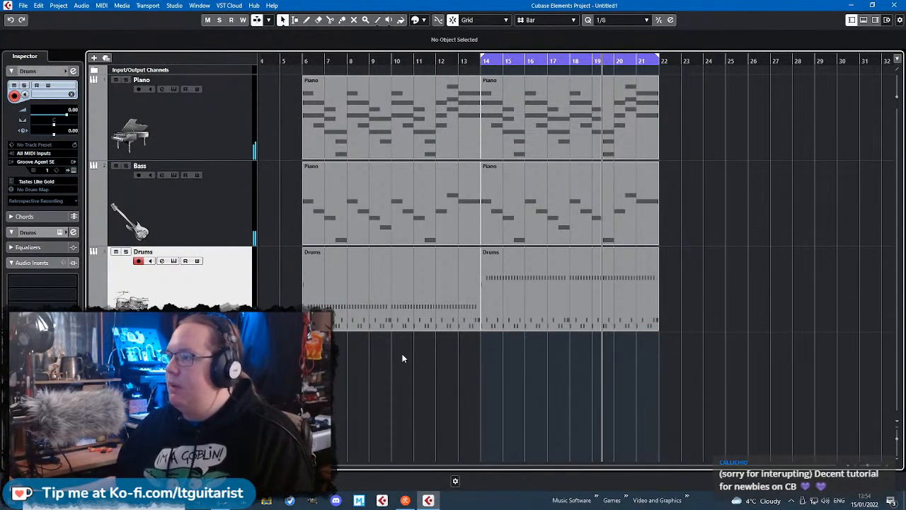
{"action": "scroll", "coordinate": [397, 360], "scroll_direction": "down", "scroll_amount": 1}
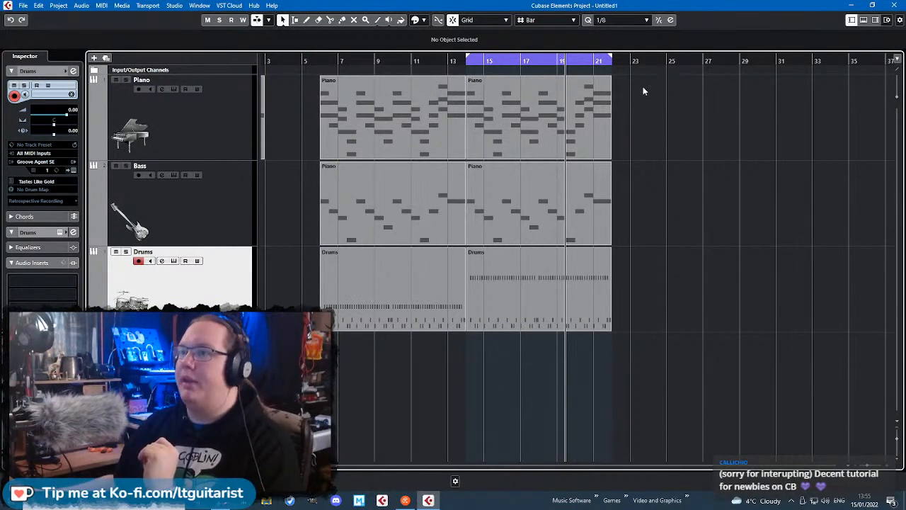
- Open the duplicated Piano part at bar 14 in a separate Key Editor window, showing all eight bars
{"action": "double_click", "coordinate": [560, 115]}
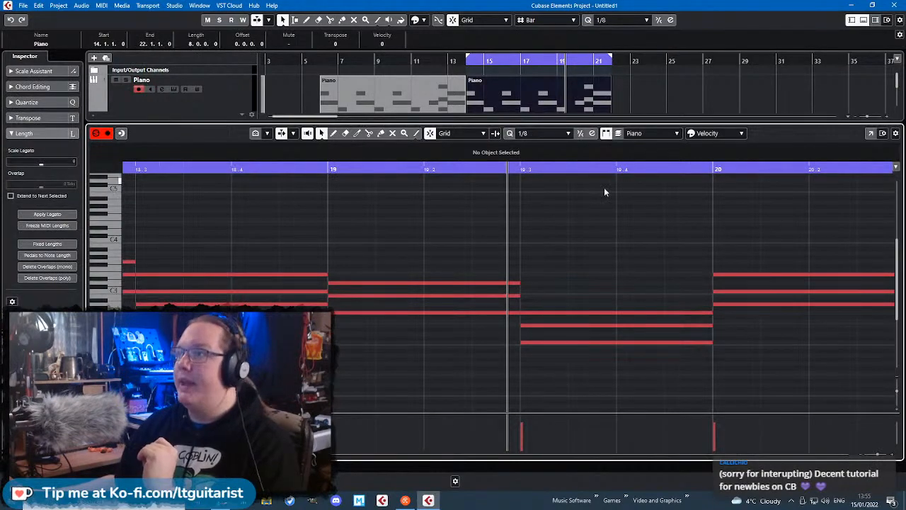
{"action": "left_click", "coordinate": [871, 133]}
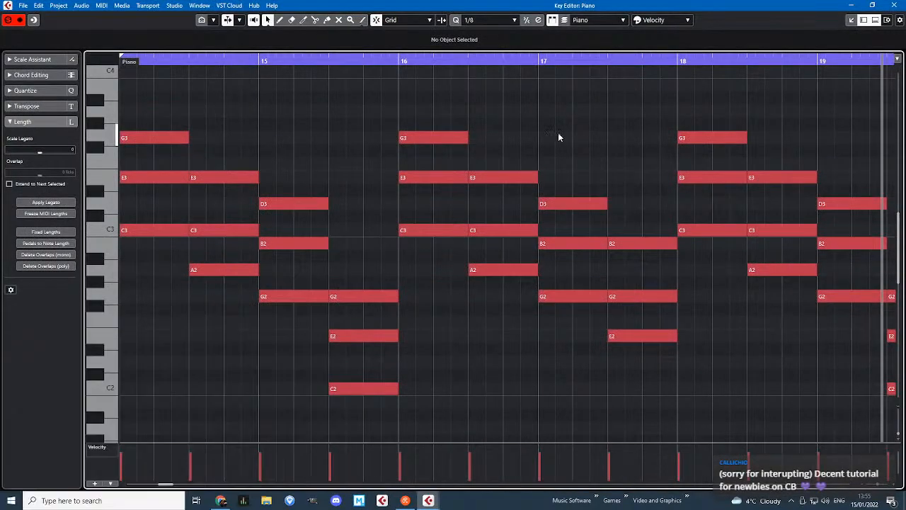
{"action": "scroll", "coordinate": [558, 133], "scroll_direction": "down", "scroll_amount": 3}
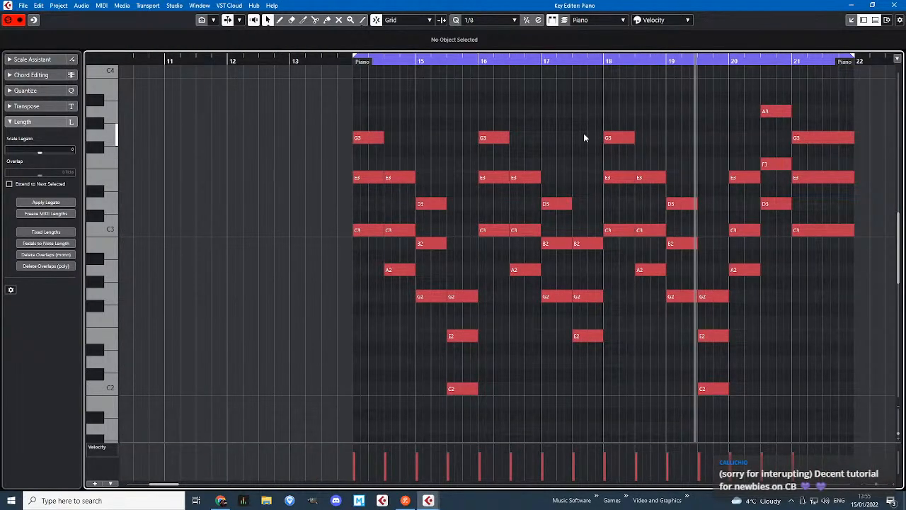
- Transpose all the notes of the duplicated Piano part down one octave
{"action": "left_click_drag", "start_coordinate": [346, 112], "coordinate": [839, 418]}
{"action": "scroll", "coordinate": [853, 331], "scroll_direction": "down", "scroll_amount": 3}
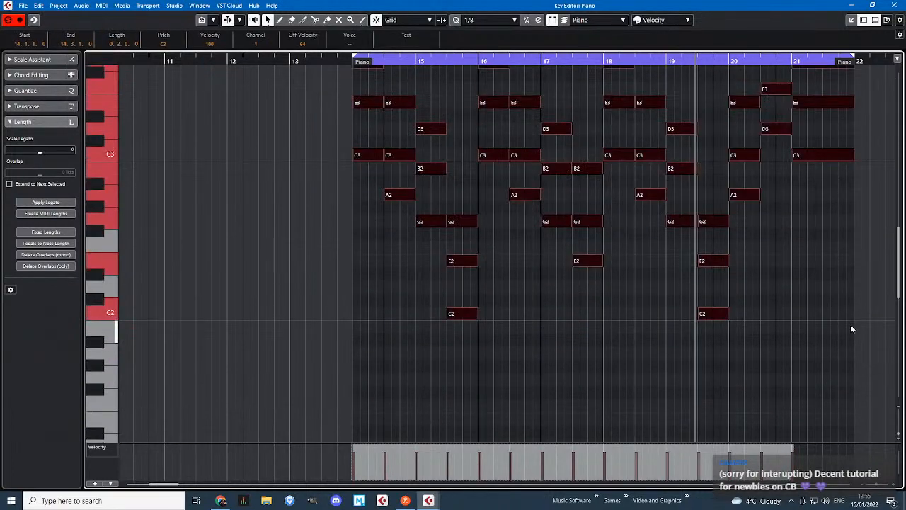
{"action": "key", "text": "shift+Down"}
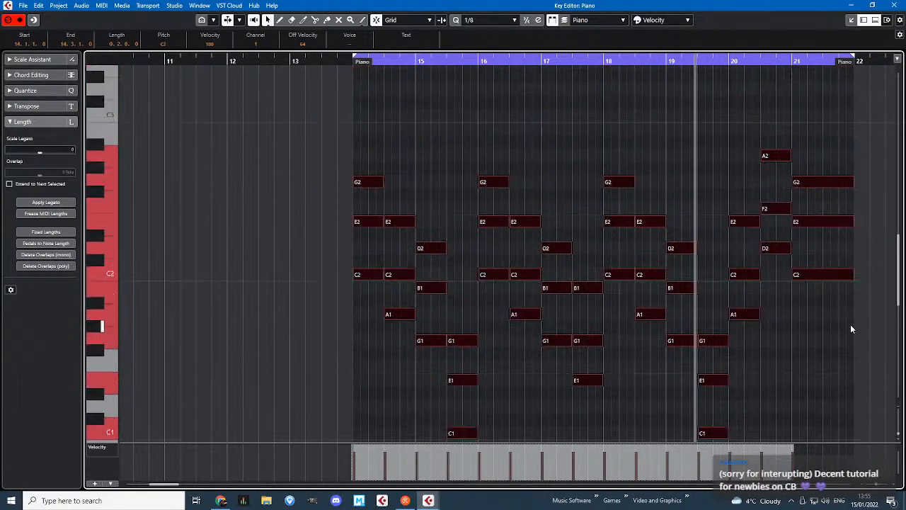
{"action": "left_click", "coordinate": [478, 146]}
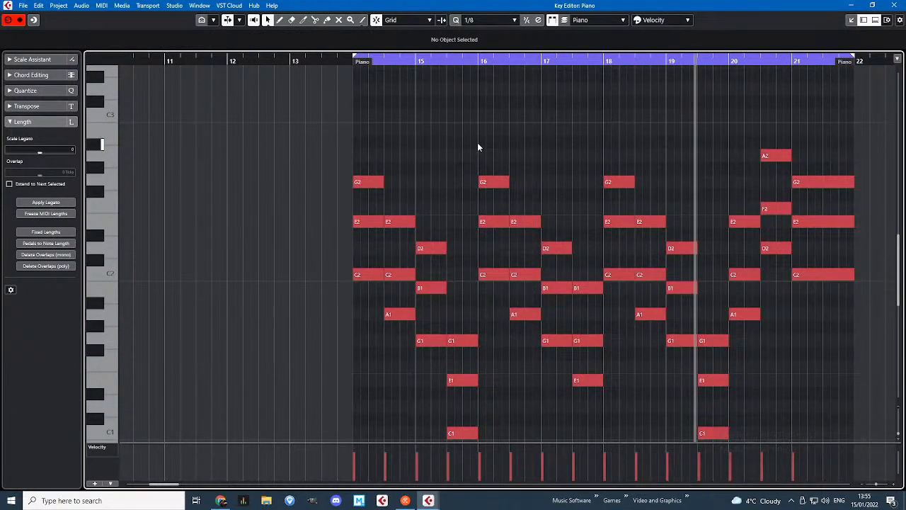
{"action": "left_click_drag", "start_coordinate": [281, 123], "coordinate": [831, 430]}
{"action": "left_click", "coordinate": [833, 427]}
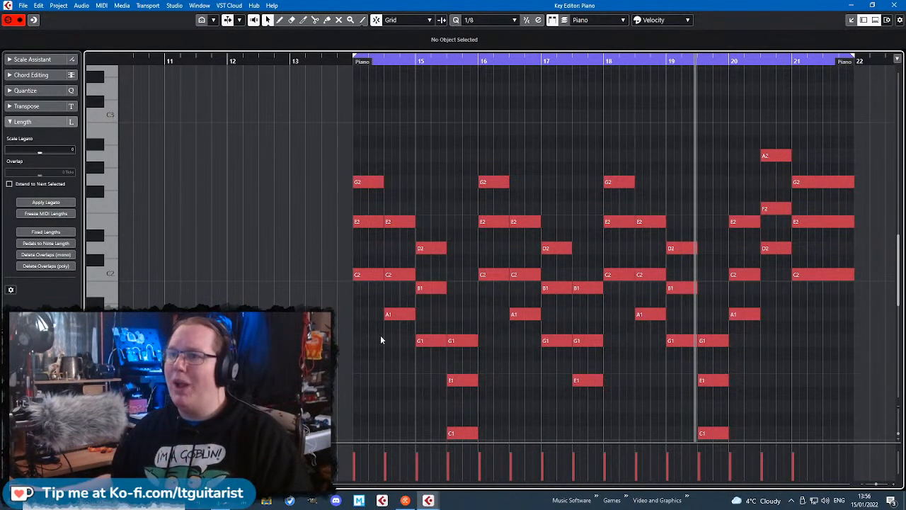
- Delete the middle note of each chord in bars 14 and 15
{"action": "left_click", "coordinate": [460, 435]}
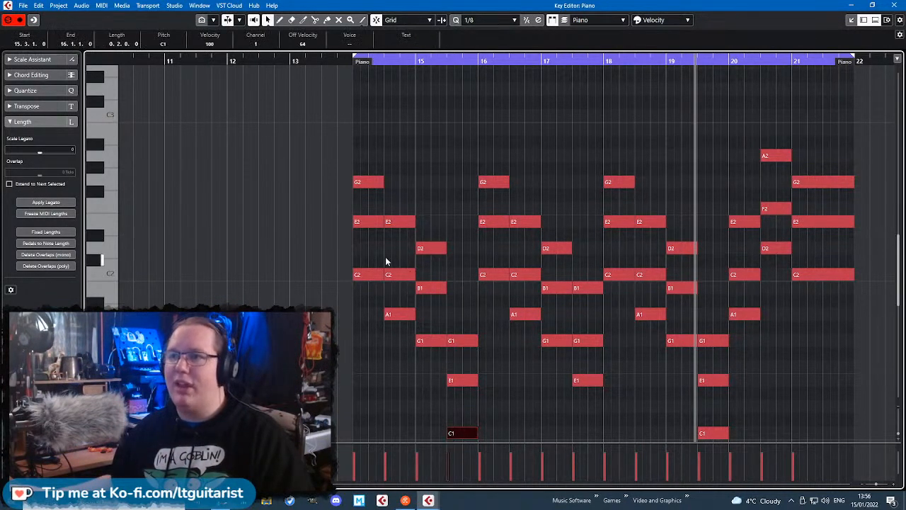
{"action": "left_click", "coordinate": [378, 275]}
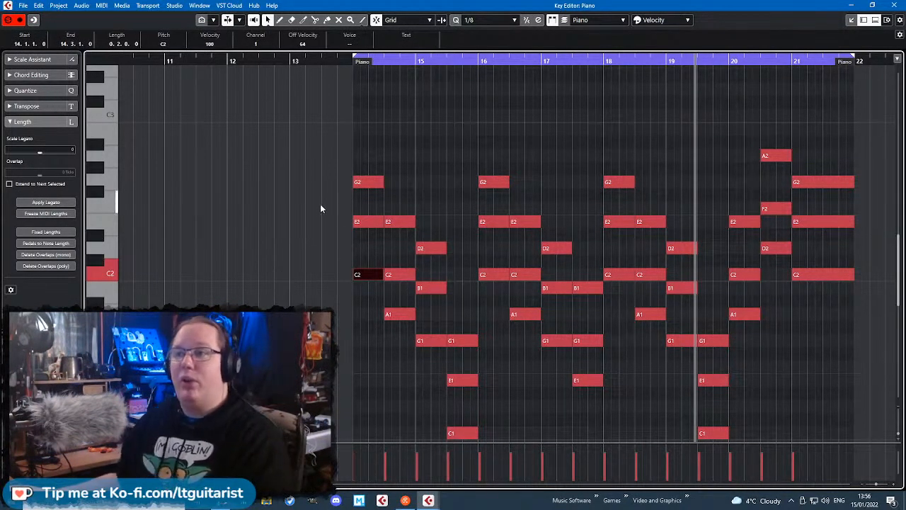
{"action": "left_click_drag", "start_coordinate": [301, 204], "coordinate": [361, 228]}
{"action": "key", "text": "Delete"}
{"action": "left_click", "coordinate": [396, 273]}
{"action": "key", "text": "Delete"}
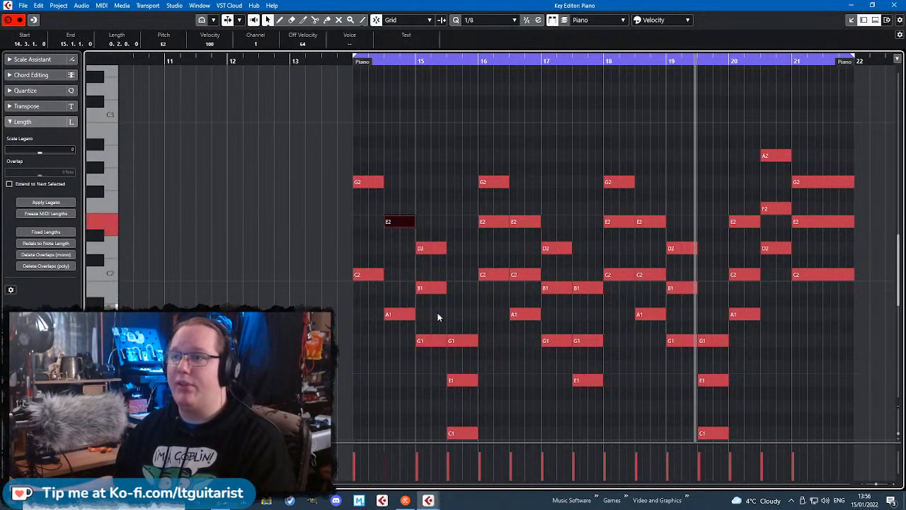
{"action": "left_click", "coordinate": [432, 287]}
{"action": "key", "text": "Delete"}
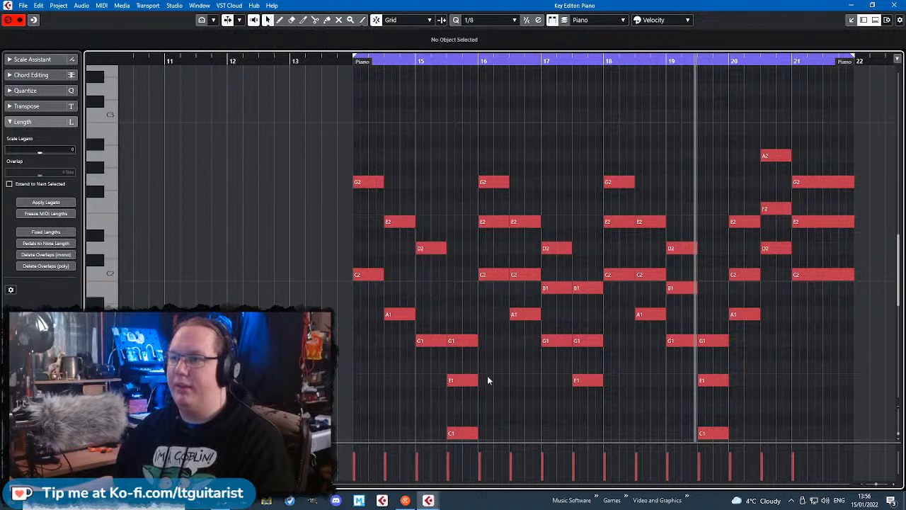
{"action": "left_click", "coordinate": [467, 380]}
{"action": "key", "text": "Delete"}
- Delete the middle note of each chord in bars 16 and 17
{"action": "left_click_drag", "start_coordinate": [495, 210], "coordinate": [495, 207]}
{"action": "key", "text": "Delete"}
{"action": "key", "text": "Delete"}
{"action": "left_click_drag", "start_coordinate": [521, 250], "coordinate": [559, 275]}
{"action": "key", "text": "Delete"}
{"action": "left_click_drag", "start_coordinate": [590, 310], "coordinate": [592, 354]}
{"action": "key", "text": "Delete"}
- Delete the middle note of each chord in bars 18 and 19
{"action": "left_click", "coordinate": [614, 222]}
{"action": "key", "text": "Delete"}
{"action": "left_click", "coordinate": [647, 274]}
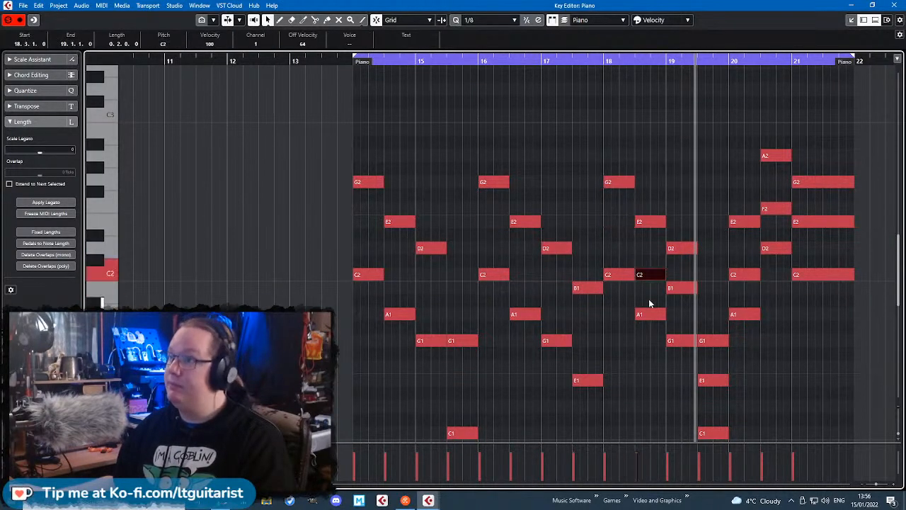
{"action": "key", "text": "Delete"}
{"action": "left_click", "coordinate": [681, 287]}
{"action": "key", "text": "Delete"}
{"action": "left_click_drag", "start_coordinate": [732, 374], "coordinate": [720, 386]}
{"action": "key", "text": "Delete"}
- Delete the middle notes of the chords in bars 20 and 21, and play the thinned-out part from its start
{"action": "left_click_drag", "start_coordinate": [746, 296], "coordinate": [752, 266]}
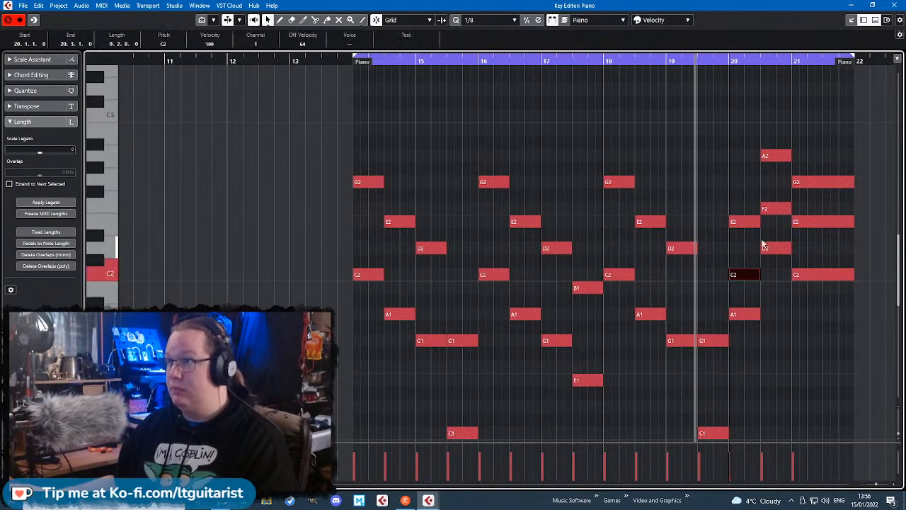
{"action": "key", "text": "Delete"}
{"action": "left_click", "coordinate": [773, 211]}
{"action": "key", "text": "Delete"}
{"action": "left_click", "coordinate": [825, 221]}
{"action": "key", "text": "Delete"}
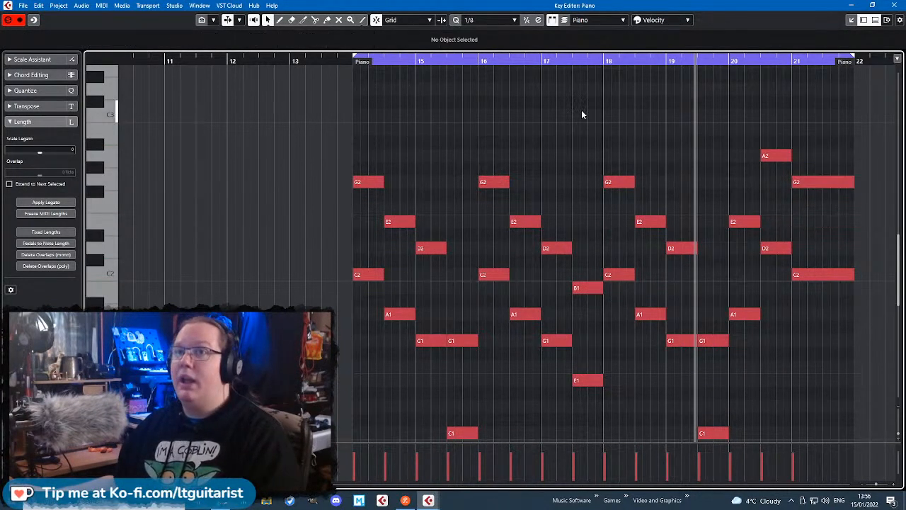
{"action": "left_click", "coordinate": [335, 62]}
{"action": "key", "text": "space"}
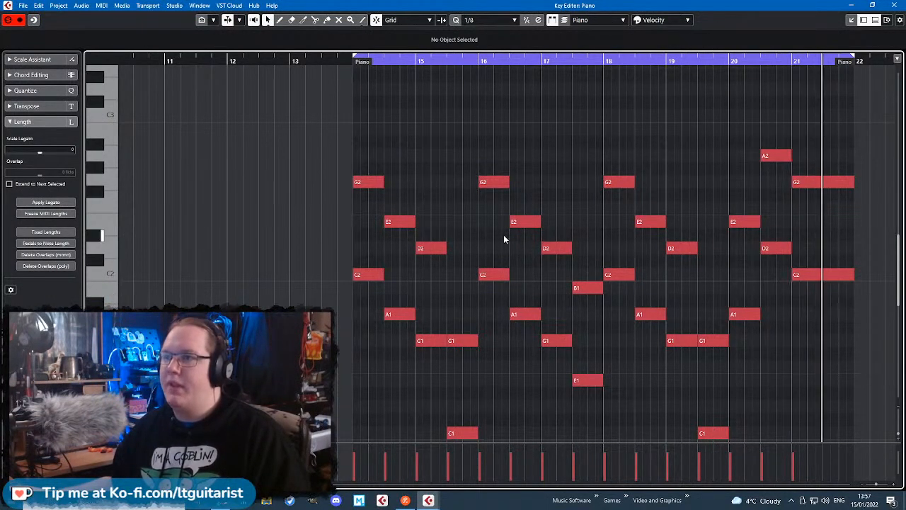
- Transpose the C1 and G1 chords in the second halves of bars 15 and 19 up one octave
{"action": "left_click_drag", "start_coordinate": [470, 279], "coordinate": [455, 445]}
{"action": "left_click_drag", "start_coordinate": [711, 254], "coordinate": [717, 414]}
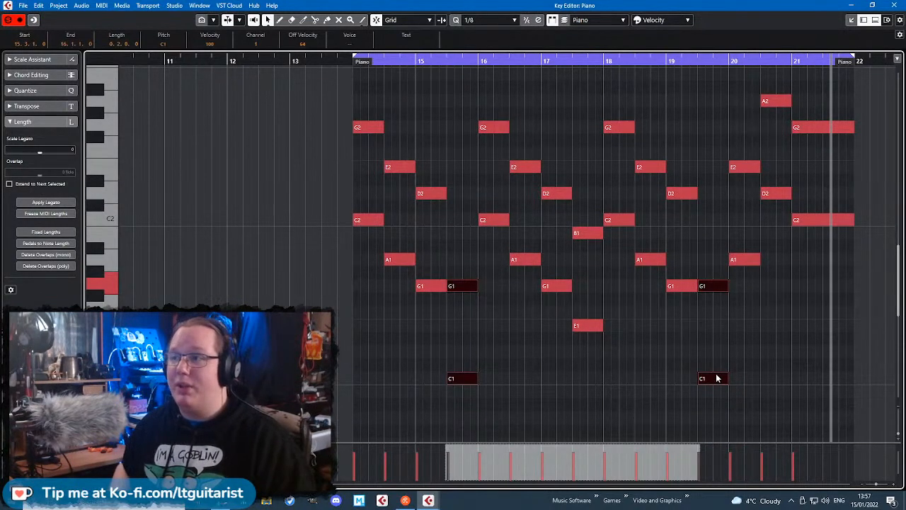
{"action": "key", "text": "shift+Up"}
{"action": "left_click", "coordinate": [667, 337]}
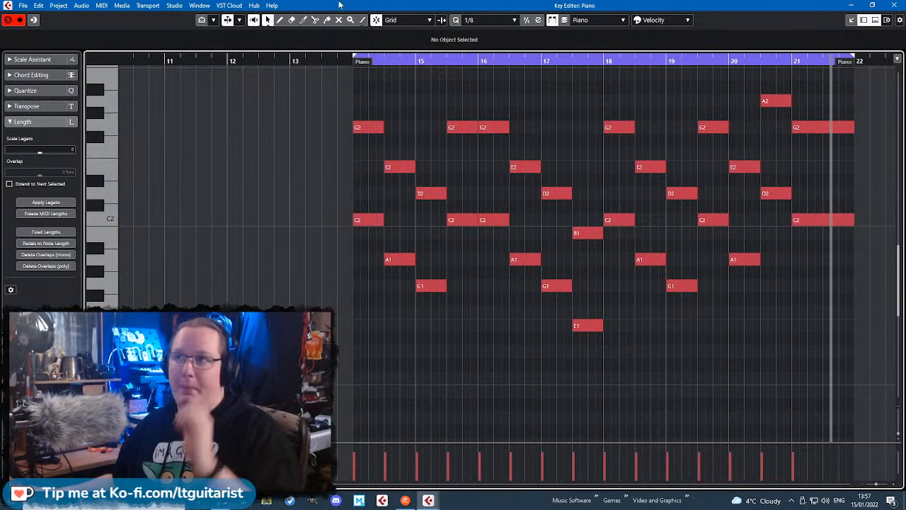
- Select the lowest note of every chord from bar 14 to bar 21
{"action": "scroll", "coordinate": [355, 182], "scroll_direction": "up", "scroll_amount": 3}
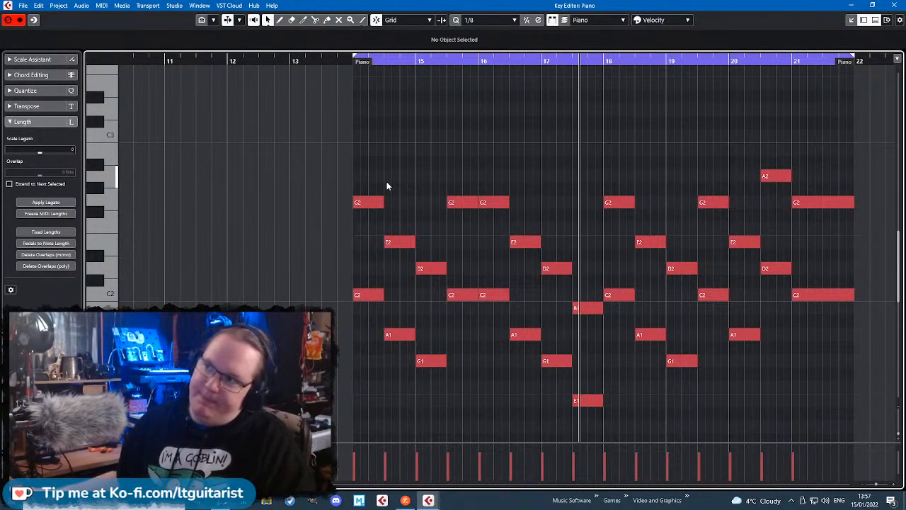
{"action": "scroll", "coordinate": [386, 177], "scroll_direction": "up", "scroll_amount": 4}
{"action": "scroll", "coordinate": [385, 179], "scroll_direction": "down", "scroll_amount": 2}
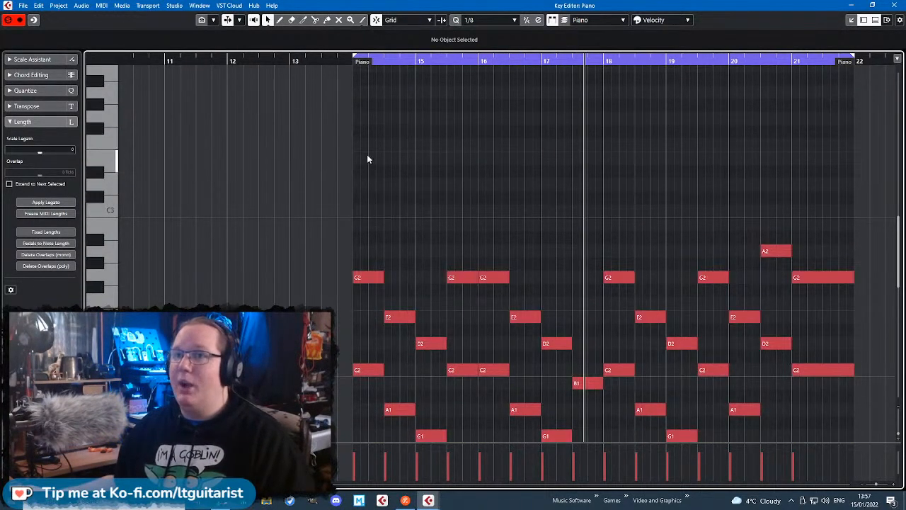
{"action": "scroll", "coordinate": [489, 191], "scroll_direction": "up", "scroll_amount": 2}
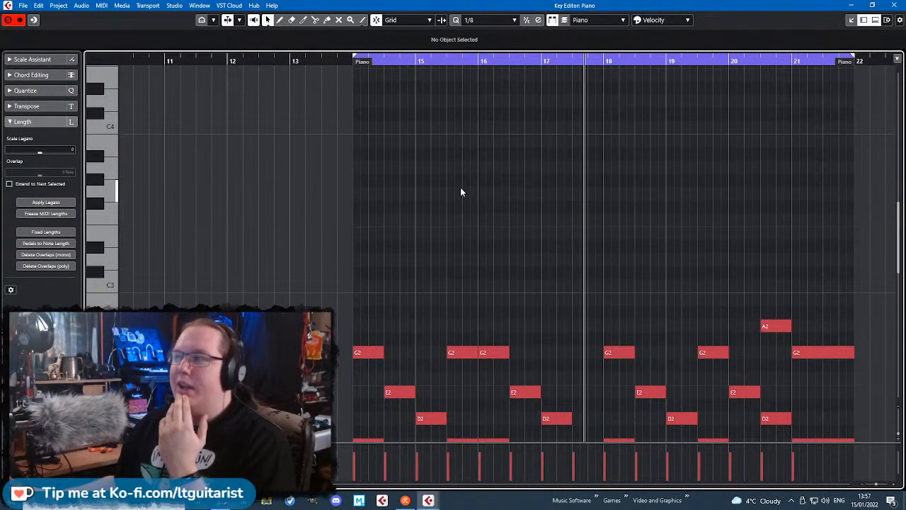
{"action": "scroll", "coordinate": [447, 259], "scroll_direction": "down", "scroll_amount": 4}
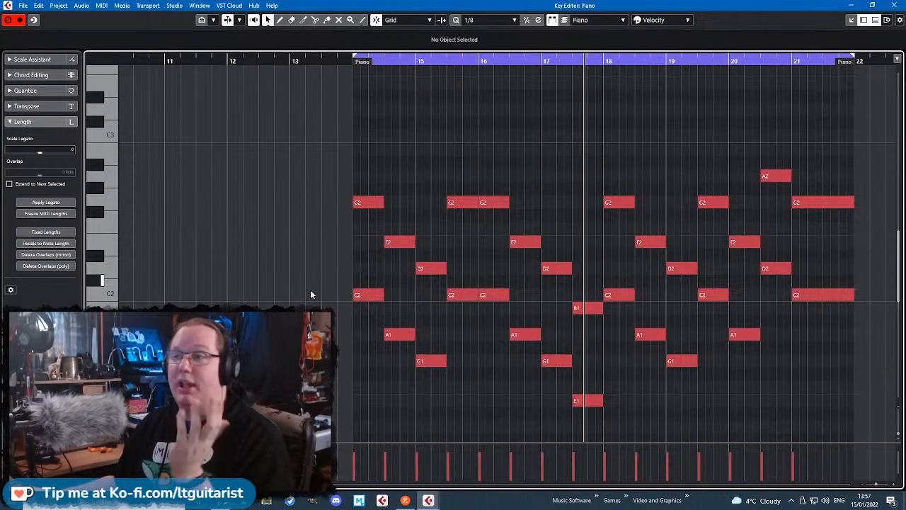
{"action": "left_click_drag", "start_coordinate": [305, 284], "coordinate": [468, 392]}
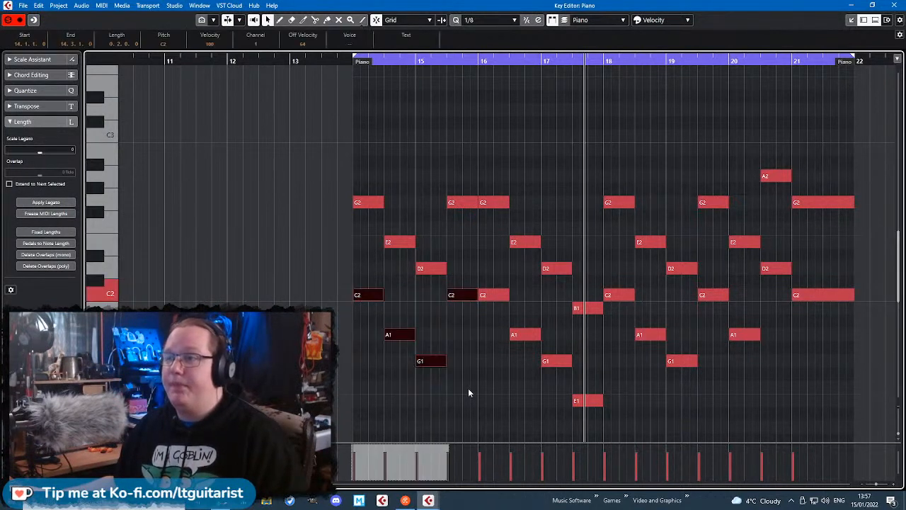
{"action": "left_click", "coordinate": [503, 293], "text": "shift"}
{"action": "left_click_drag", "start_coordinate": [501, 329], "coordinate": [555, 433]}
{"action": "left_click_drag", "start_coordinate": [563, 435], "coordinate": [586, 401]}
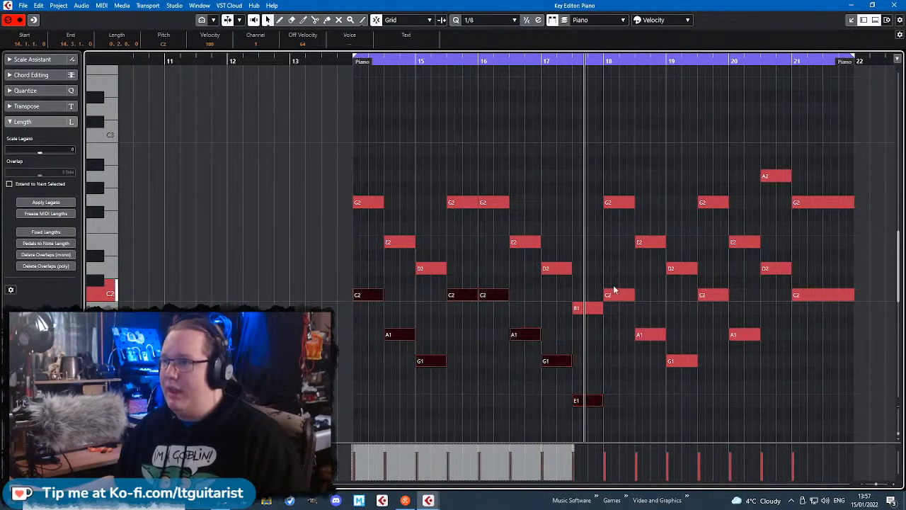
{"action": "left_click", "coordinate": [614, 295], "text": "shift"}
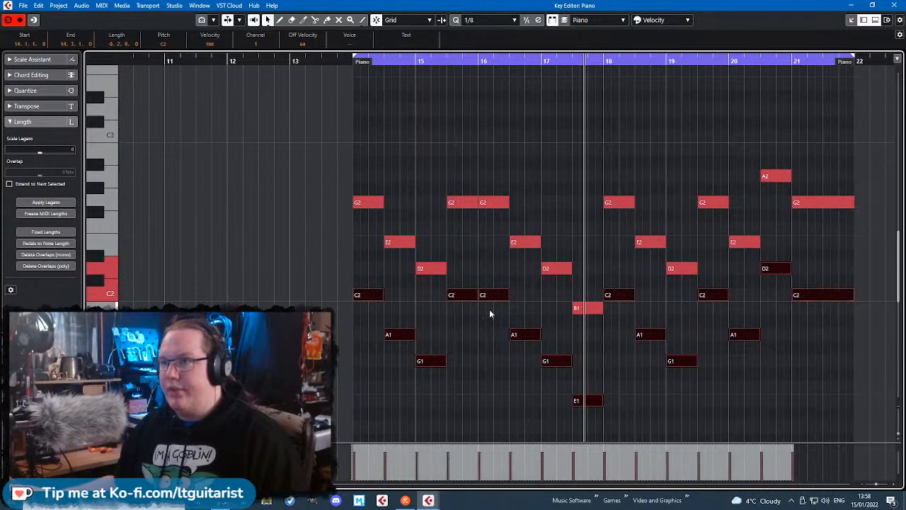
{"action": "scroll", "coordinate": [549, 235], "scroll_direction": "up", "scroll_amount": 3}
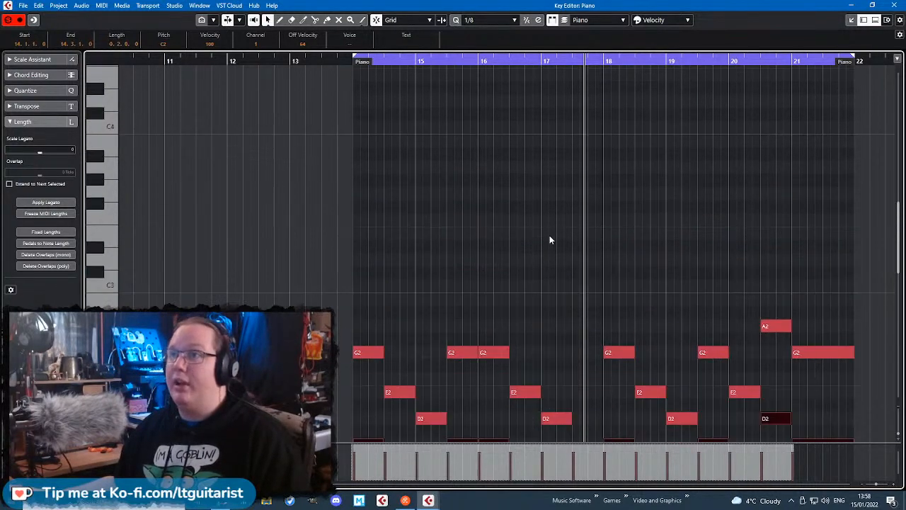
- Paste a copy of the selected low notes two octaves higher and align its first note with the start of bar 14
{"action": "left_click", "coordinate": [342, 59]}
{"action": "key", "text": "ctrl+v"}
{"action": "scroll", "coordinate": [418, 177], "scroll_direction": "down", "scroll_amount": 2}
{"action": "scroll", "coordinate": [420, 181], "scroll_direction": "up", "scroll_amount": 2}
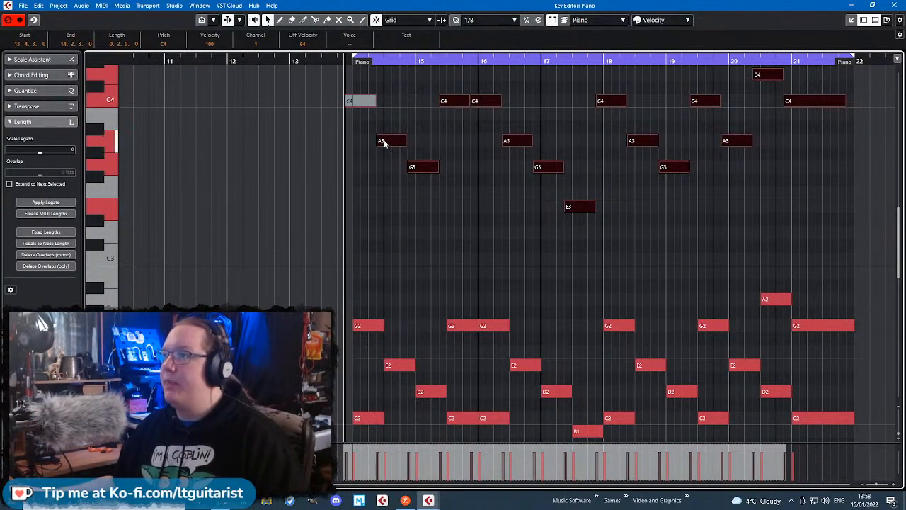
{"action": "scroll", "coordinate": [340, 100], "scroll_direction": "up", "scroll_amount": 4}
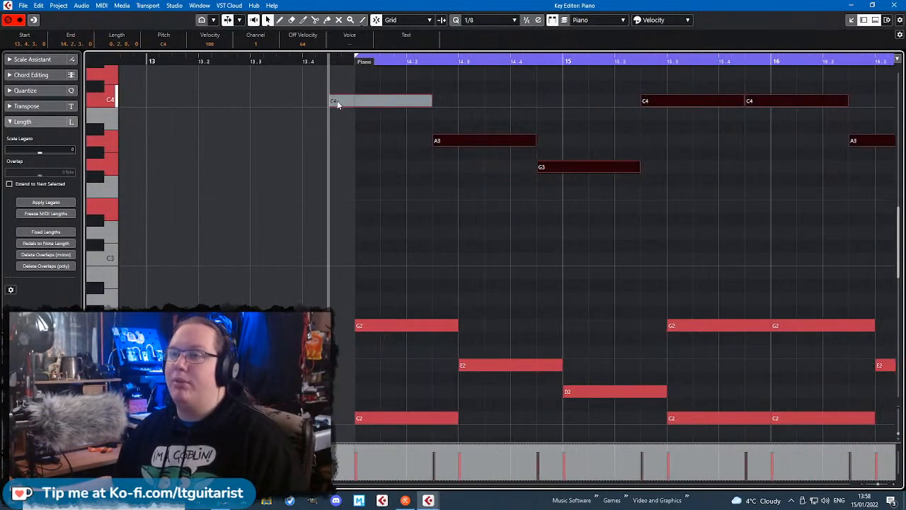
{"action": "left_click_drag", "start_coordinate": [339, 101], "coordinate": [362, 103]}
- Clear the note selection and play the Piano part with the added upper line
{"action": "scroll", "coordinate": [371, 183], "scroll_direction": "up", "scroll_amount": 6}
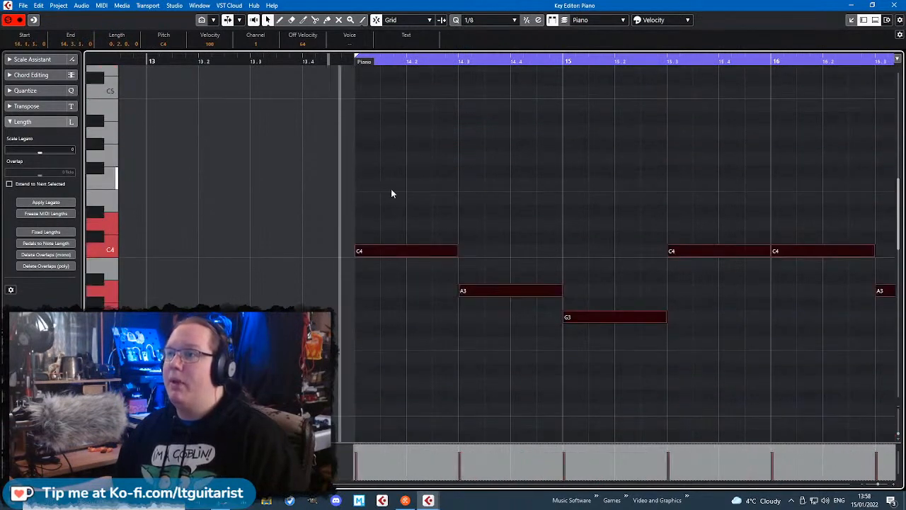
{"action": "scroll", "coordinate": [391, 188], "scroll_direction": "down", "scroll_amount": 10}
{"action": "scroll", "coordinate": [728, 142], "scroll_direction": "down", "scroll_amount": 2}
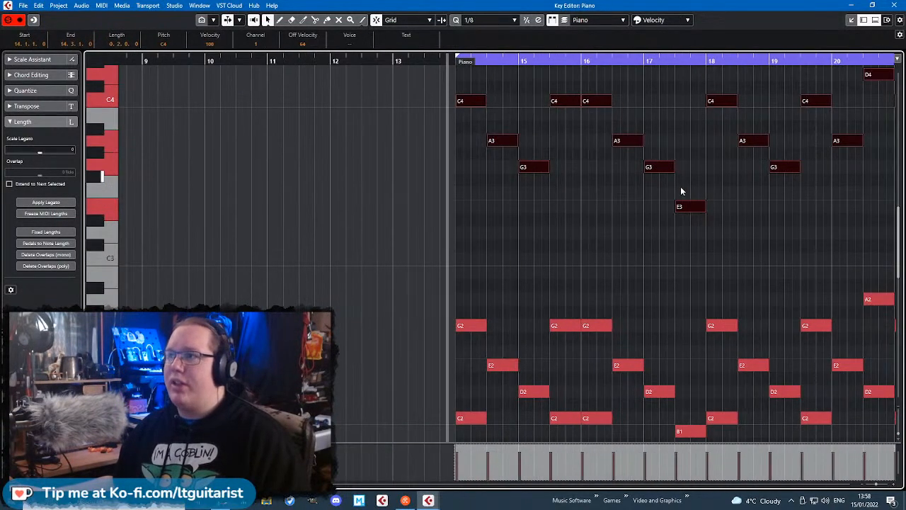
{"action": "left_click", "coordinate": [616, 220]}
{"action": "scroll", "coordinate": [453, 231], "scroll_direction": "right", "scroll_amount": 4}
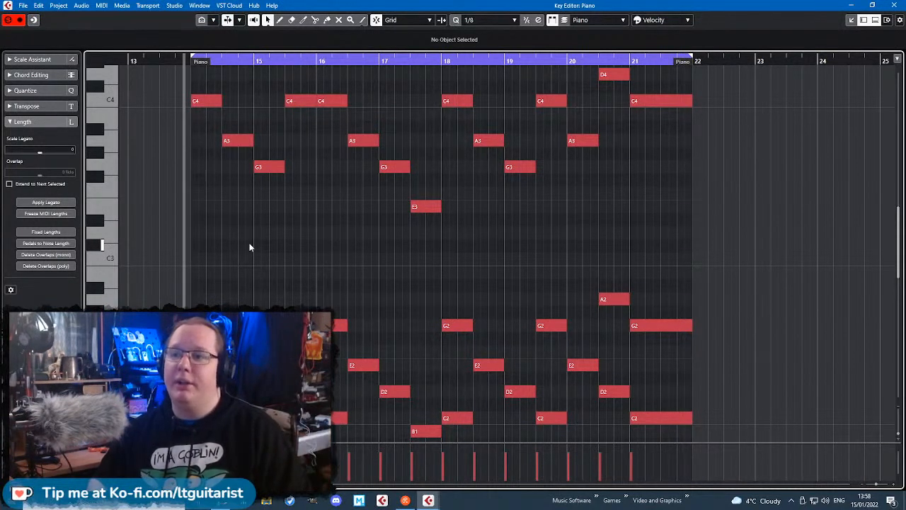
{"action": "key", "text": "space"}
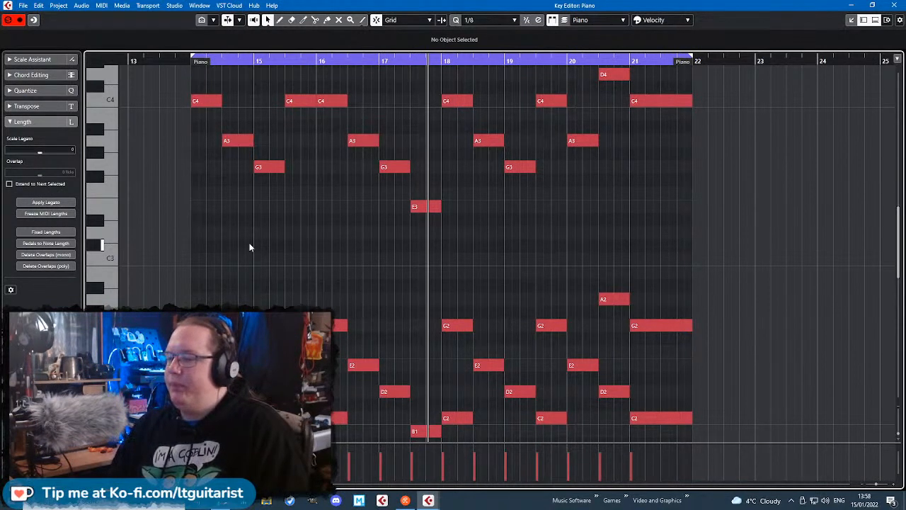
- Trim one beat off the start of every upper-line note from bar 14 to bar 21, then clear the selection
{"action": "scroll", "coordinate": [285, 208], "scroll_direction": "up", "scroll_amount": 2}
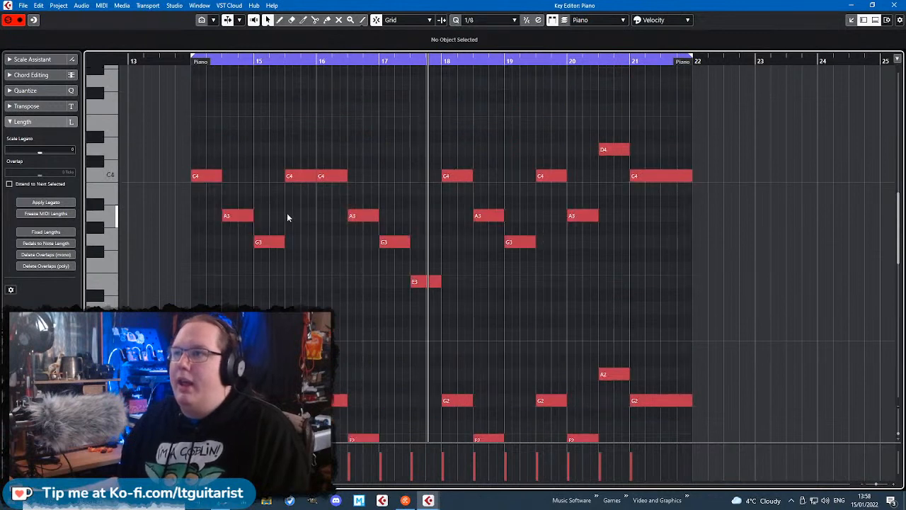
{"action": "left_click_drag", "start_coordinate": [200, 97], "coordinate": [684, 315]}
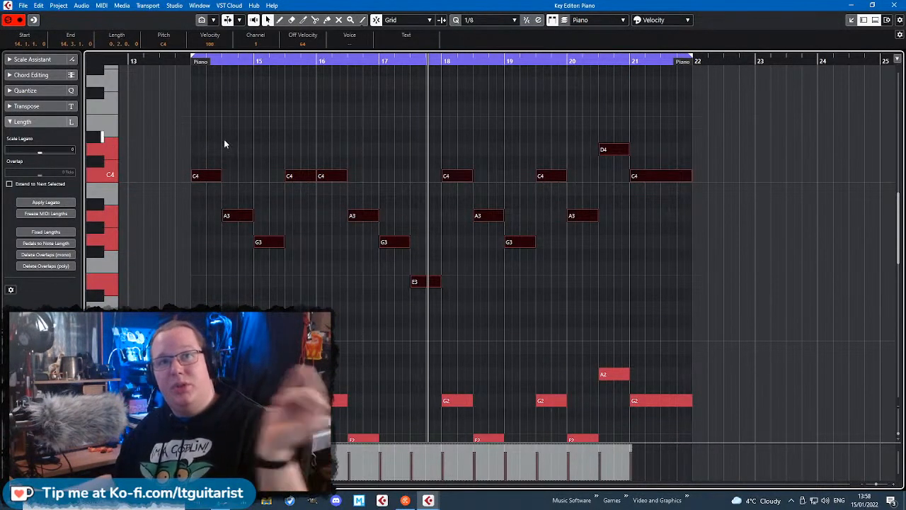
{"action": "scroll", "coordinate": [200, 187], "scroll_direction": "up", "scroll_amount": 3, "text": "ctrl"}
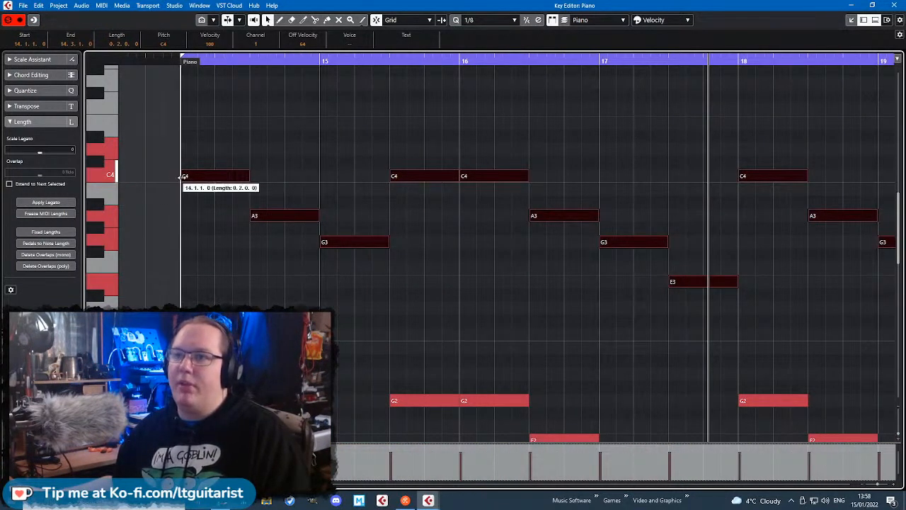
{"action": "mouse_move", "coordinate": [181, 177]}
{"action": "left_mouse_down"}
{"action": "mouse_move", "coordinate": [208, 180]}
{"action": "mouse_move", "coordinate": [182, 172]}
{"action": "left_mouse_up"}
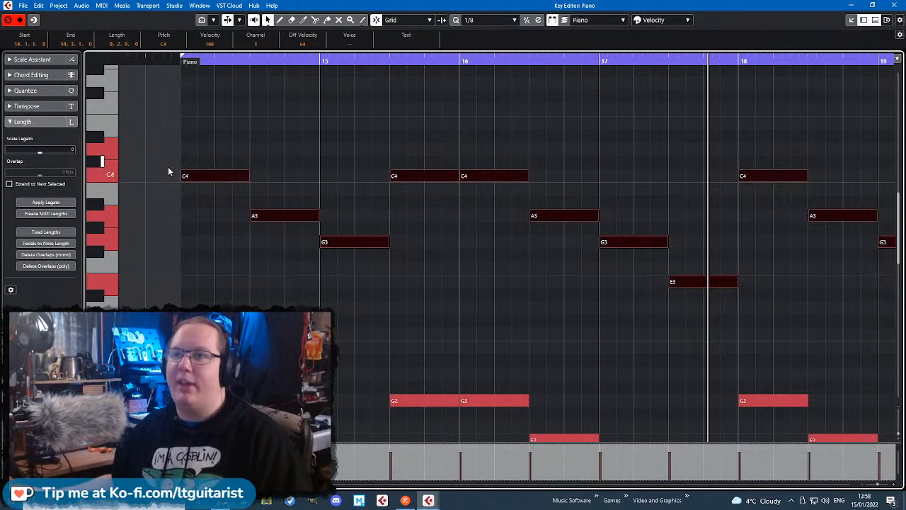
{"action": "left_click_drag", "start_coordinate": [182, 177], "coordinate": [211, 179]}
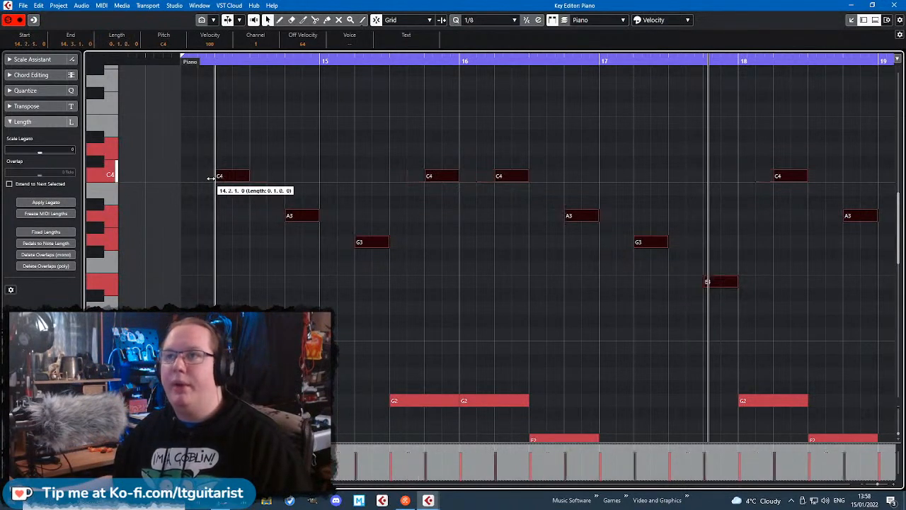
{"action": "left_click", "coordinate": [263, 138]}
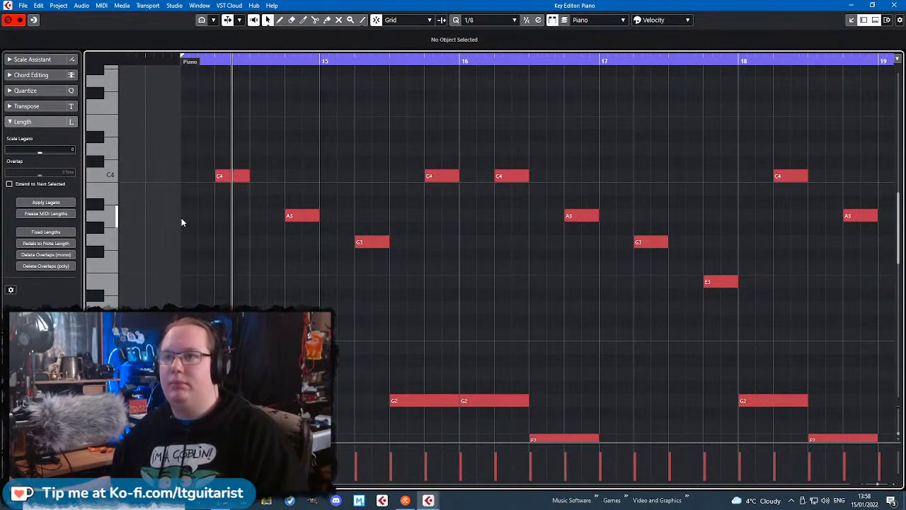
- Play the Piano part from just before bar 14 to hear the shortened upper-line notes
{"action": "key", "text": "g"}
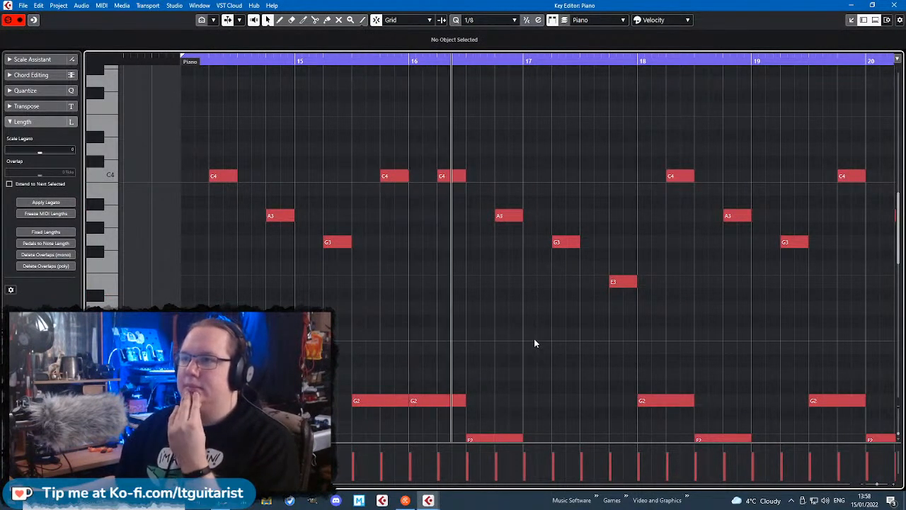
{"action": "key", "text": "f"}
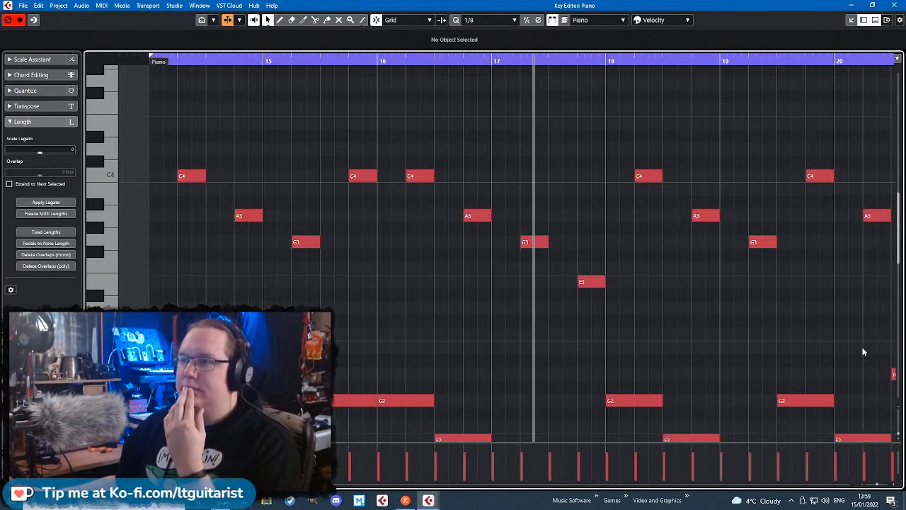
{"action": "key", "text": "space"}
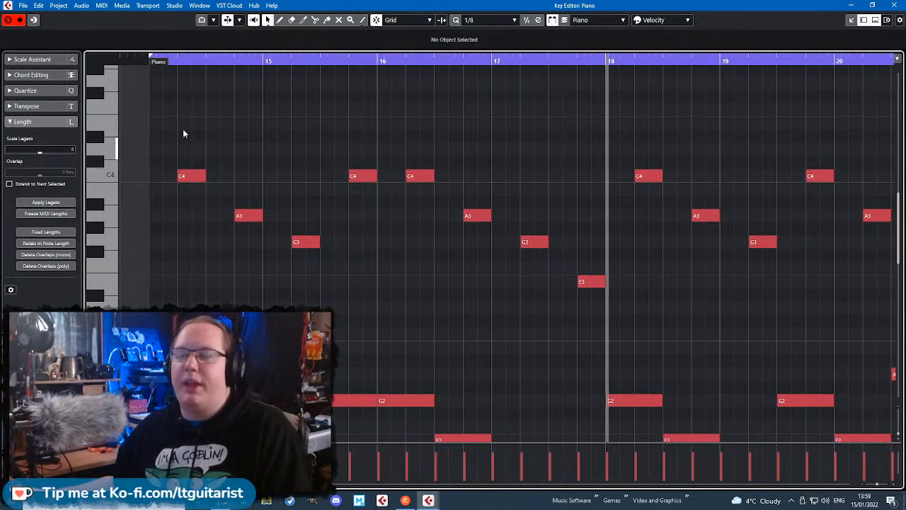
{"action": "left_click", "coordinate": [140, 59]}
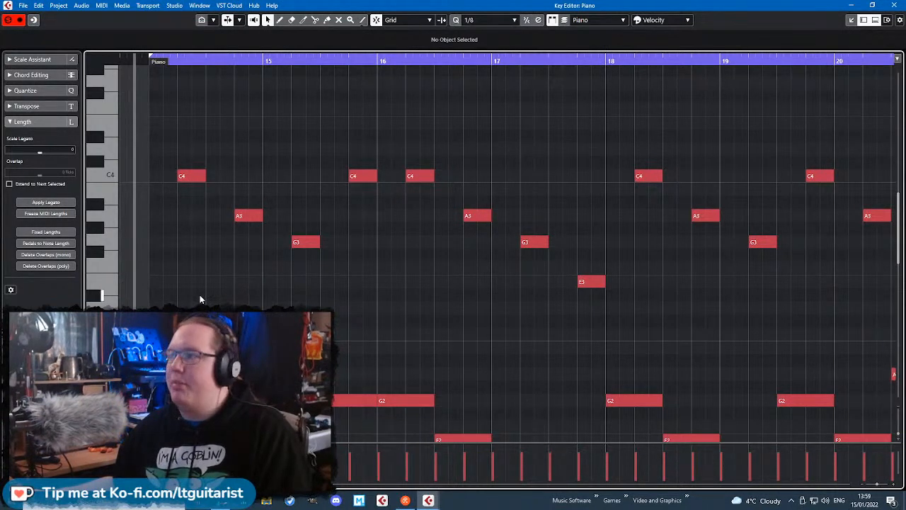
{"action": "key", "text": "space"}
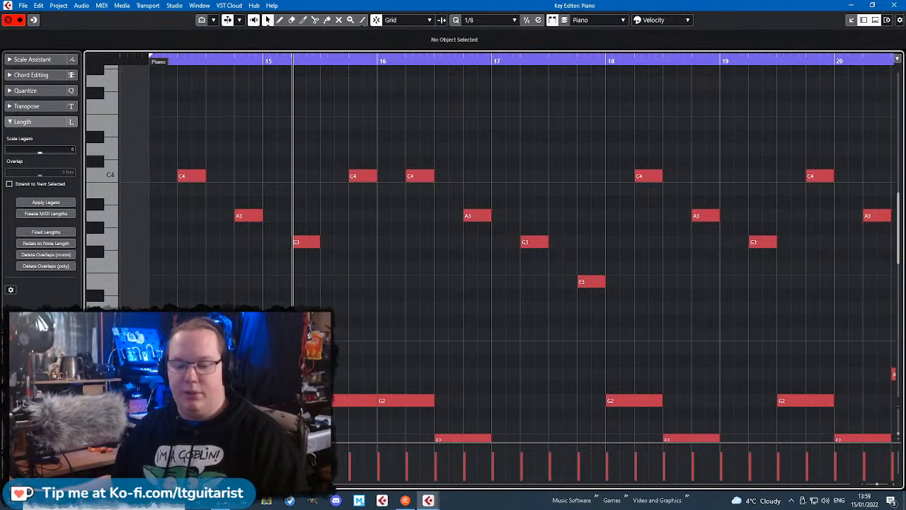
- Add consecutive one-beat notes D4, E4, G4 and F4 after the first C4, starting on beat 3 of bar 14
{"action": "scroll", "coordinate": [146, 361], "scroll_direction": "down", "scroll_amount": 3}
{"action": "left_click_drag", "start_coordinate": [129, 264], "coordinate": [174, 426]}
{"action": "scroll", "coordinate": [141, 248], "scroll_direction": "up", "scroll_amount": 2}
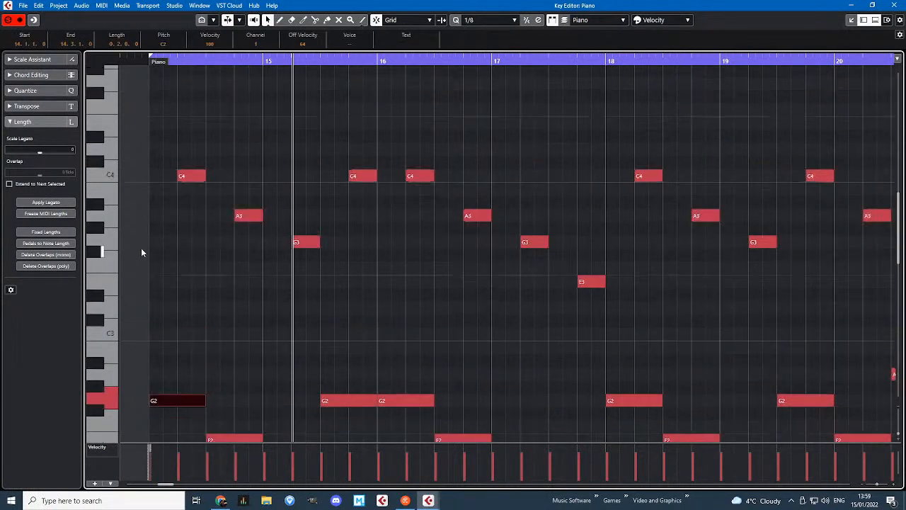
{"action": "left_click", "coordinate": [196, 176]}
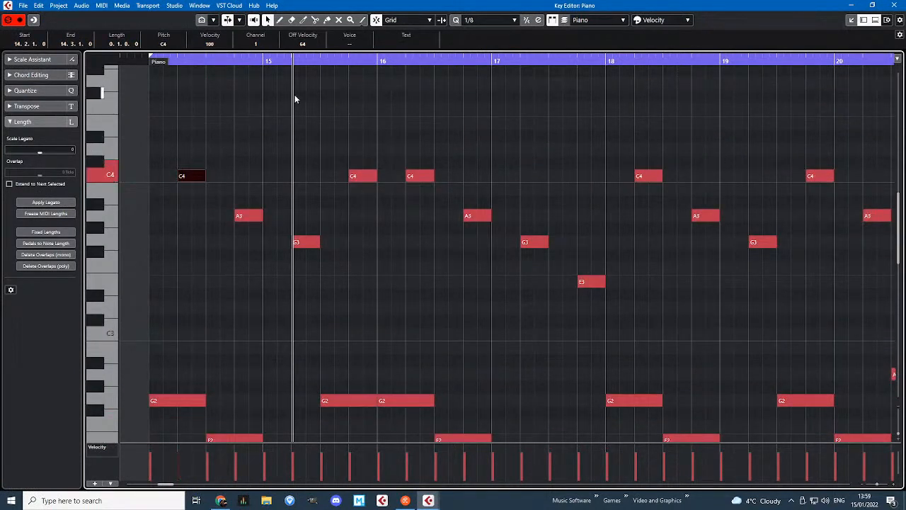
{"action": "left_click", "coordinate": [215, 152]}
{"action": "left_click", "coordinate": [239, 136]}
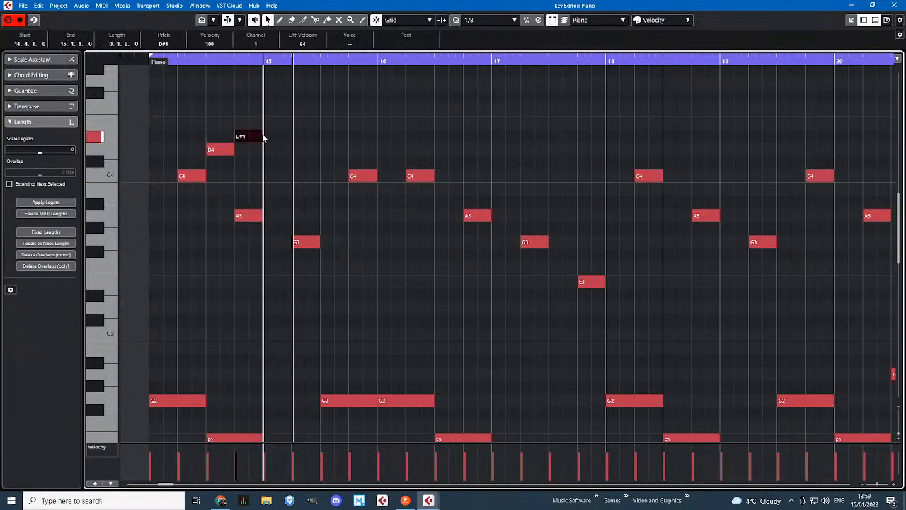
{"action": "left_click_drag", "start_coordinate": [249, 138], "coordinate": [250, 129]}
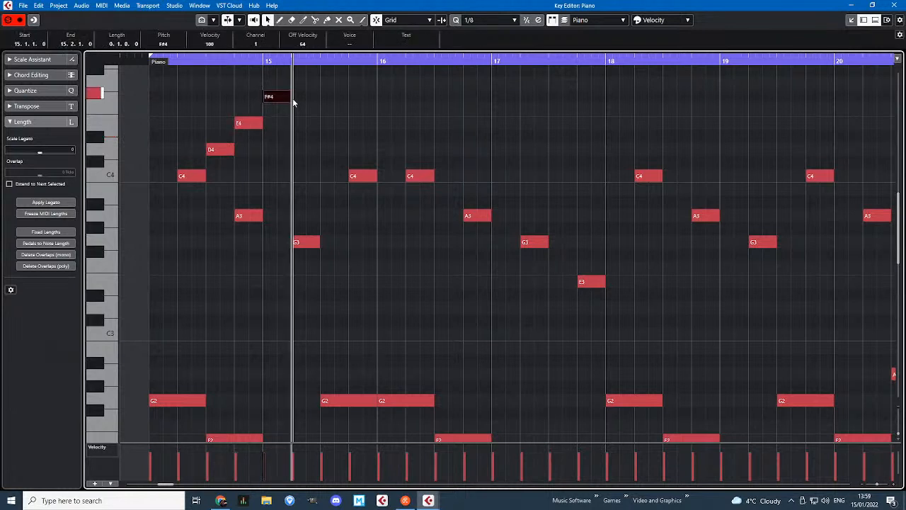
{"action": "left_click", "coordinate": [280, 97]}
{"action": "left_click_drag", "start_coordinate": [281, 115], "coordinate": [308, 111]}
{"action": "left_click", "coordinate": [305, 98]}
- Delete the A3 and G3 notes beneath the new run and play the part from just before bar 14
{"action": "left_click_drag", "start_coordinate": [242, 202], "coordinate": [296, 285]}
{"action": "key", "text": "Delete"}
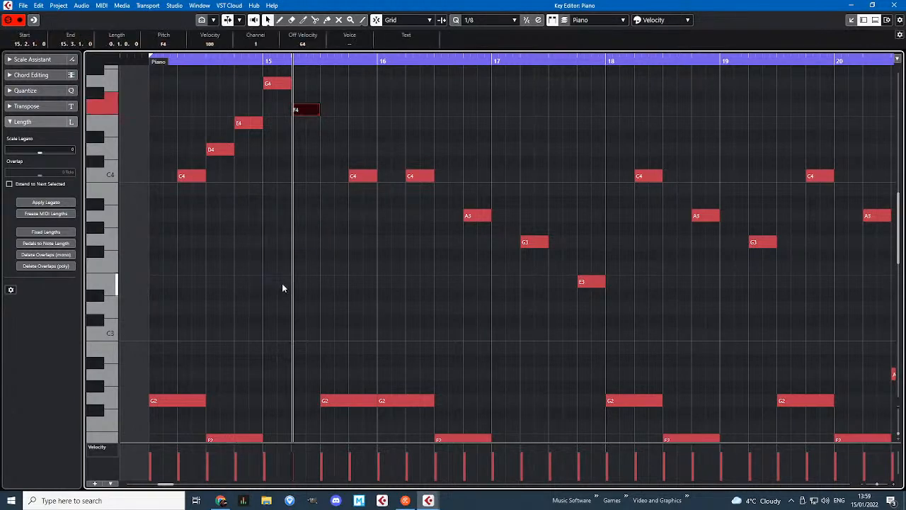
{"action": "left_click_drag", "start_coordinate": [134, 60], "coordinate": [138, 68]}
{"action": "key", "text": "space"}
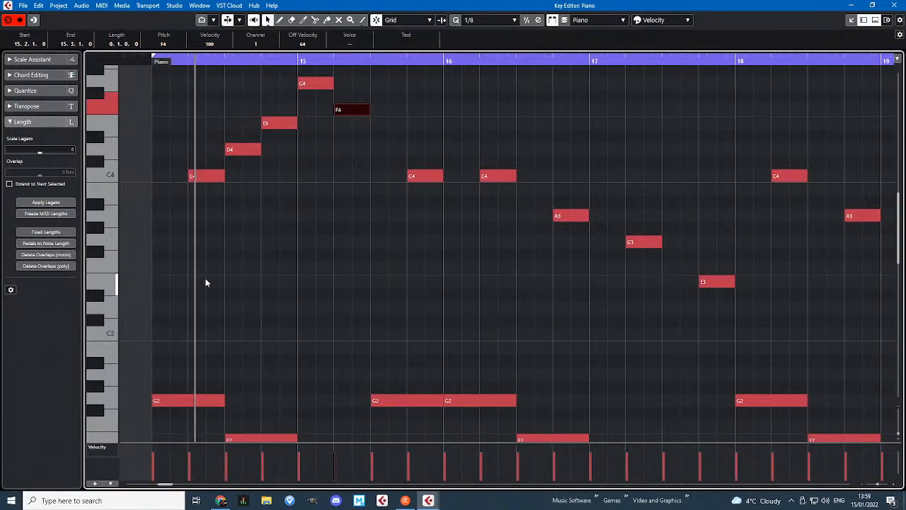
{"action": "scroll", "coordinate": [197, 248], "scroll_direction": "up", "scroll_amount": 2}
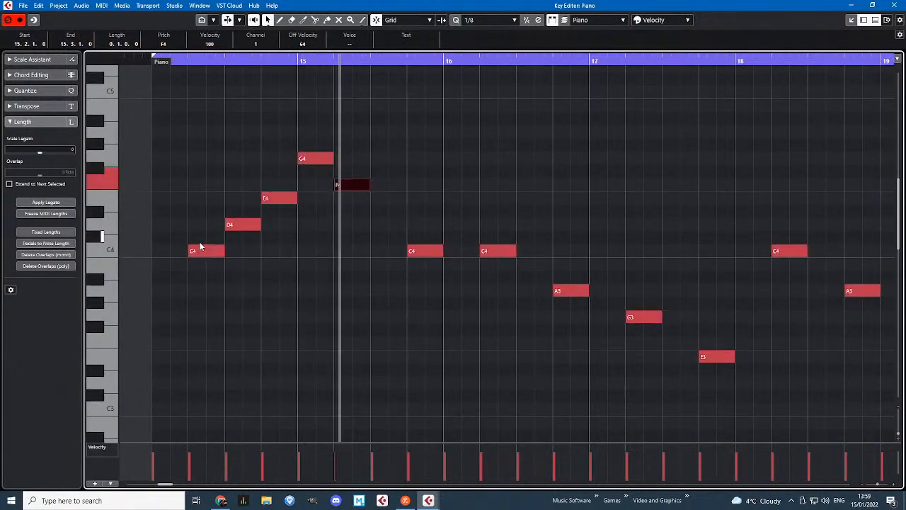
{"action": "left_click", "coordinate": [172, 186]}
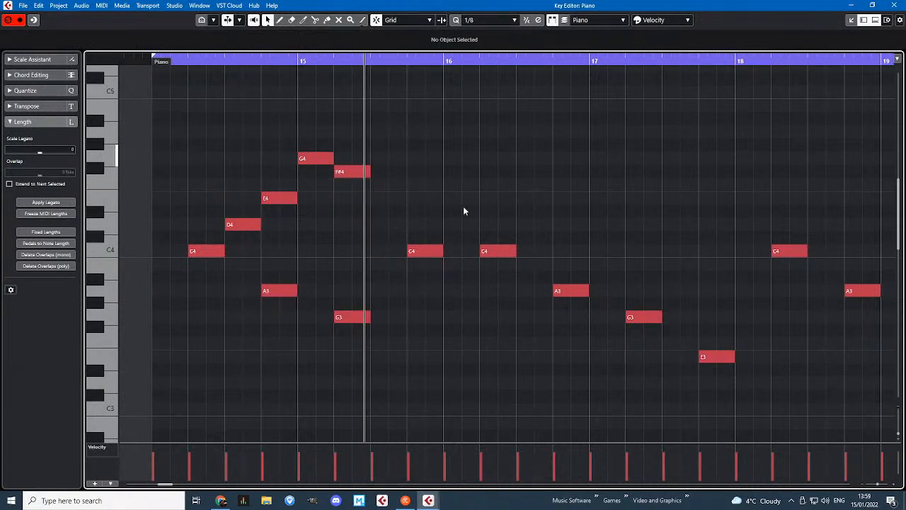
- Lower the F#4 at the end of the new run in bar 15 to F4
{"action": "left_click_drag", "start_coordinate": [187, 129], "coordinate": [363, 255]}
{"action": "left_click", "coordinate": [350, 172]}
{"action": "key", "text": "Down"}
{"action": "left_click", "coordinate": [176, 157]}
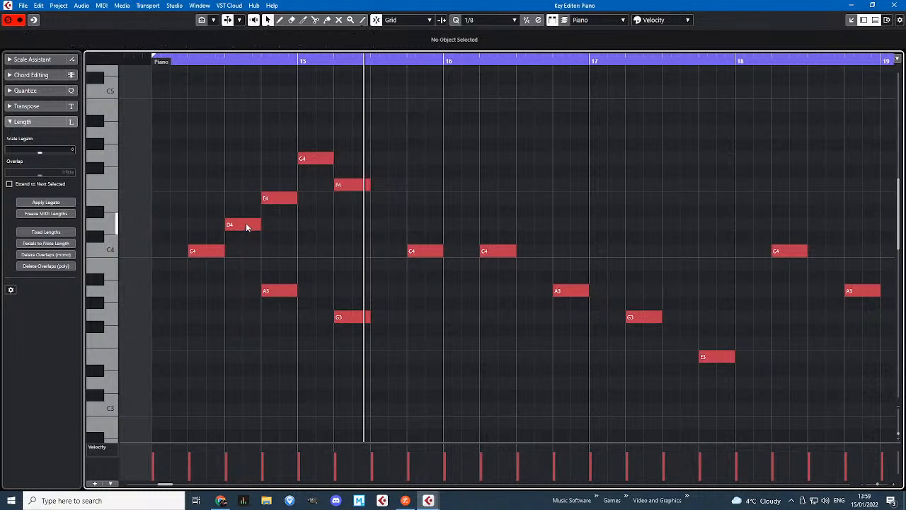
- Move the D4, E4, G4 and F4 notes earlier so each starts half a beat after the previous one, and play the run
{"action": "left_click", "coordinate": [248, 227]}
{"action": "left_click_drag", "start_coordinate": [233, 227], "coordinate": [235, 227]}
{"action": "left_click_drag", "start_coordinate": [278, 201], "coordinate": [241, 199]}
{"action": "left_click_drag", "start_coordinate": [308, 162], "coordinate": [269, 168]}
{"action": "left_click_drag", "start_coordinate": [337, 186], "coordinate": [263, 186]}
{"action": "left_click", "coordinate": [141, 69]}
{"action": "left_click", "coordinate": [141, 61]}
{"action": "key", "text": "space"}
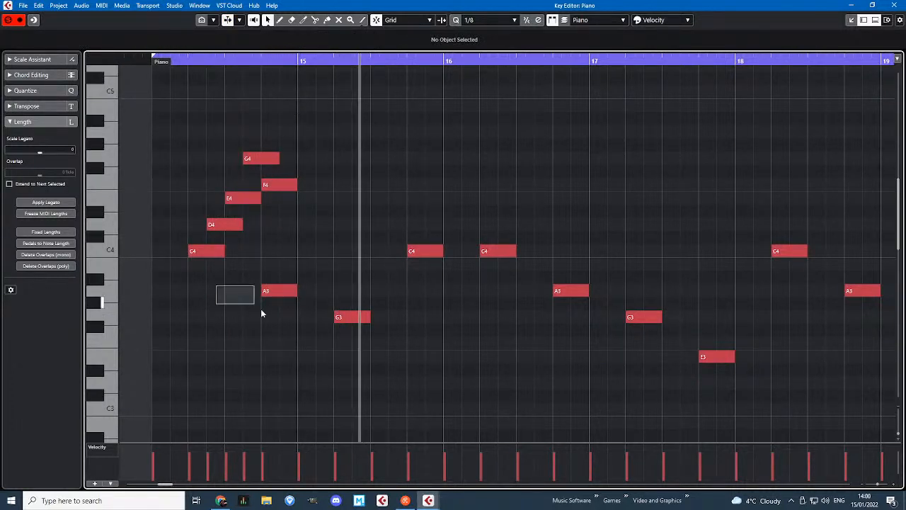
- Delete the A3 note below the run on beat 4 of bar 14
{"action": "left_click_drag", "start_coordinate": [261, 309], "coordinate": [273, 318]}
{"action": "key", "text": "Delete"}
{"action": "left_click", "coordinate": [216, 294]}
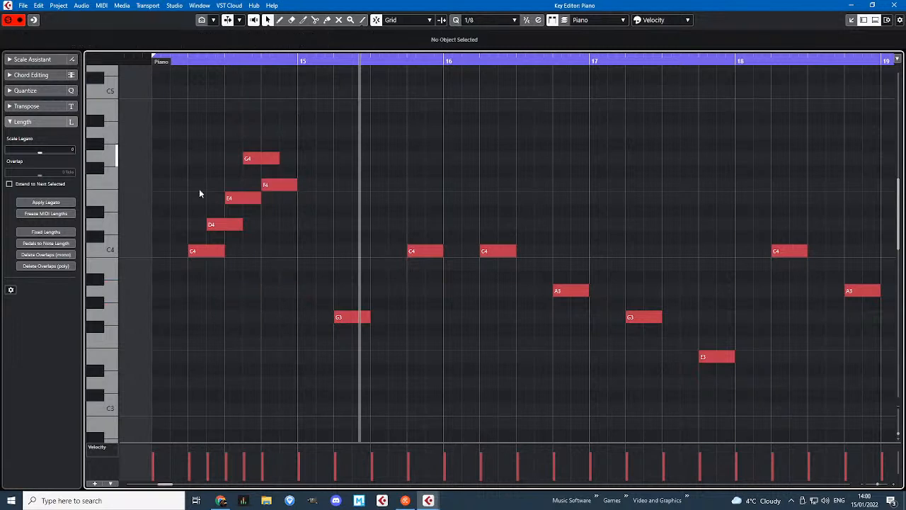
- Move the run's G4 to beat 4 of bar 14 and its F4 to the start of bar 15, and play the result
{"action": "left_click", "coordinate": [224, 224]}
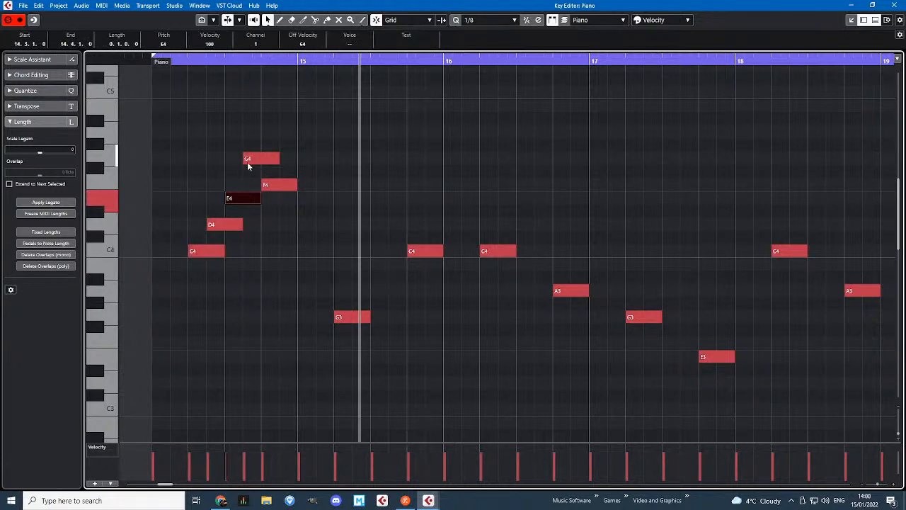
{"action": "left_click_drag", "start_coordinate": [252, 158], "coordinate": [319, 188]}
{"action": "left_click", "coordinate": [157, 68]}
{"action": "left_click_drag", "start_coordinate": [138, 61], "coordinate": [140, 65]}
{"action": "key", "text": "space"}
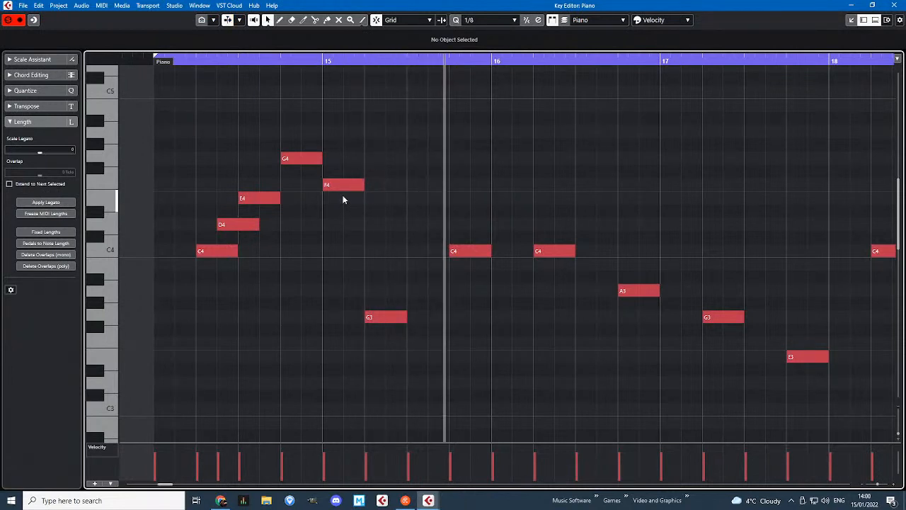
- Raise the G4 on beat 4 of bar 14 to A4 and the F4 at the start of bar 15 to G4
{"action": "left_click_drag", "start_coordinate": [338, 175], "coordinate": [322, 212]}
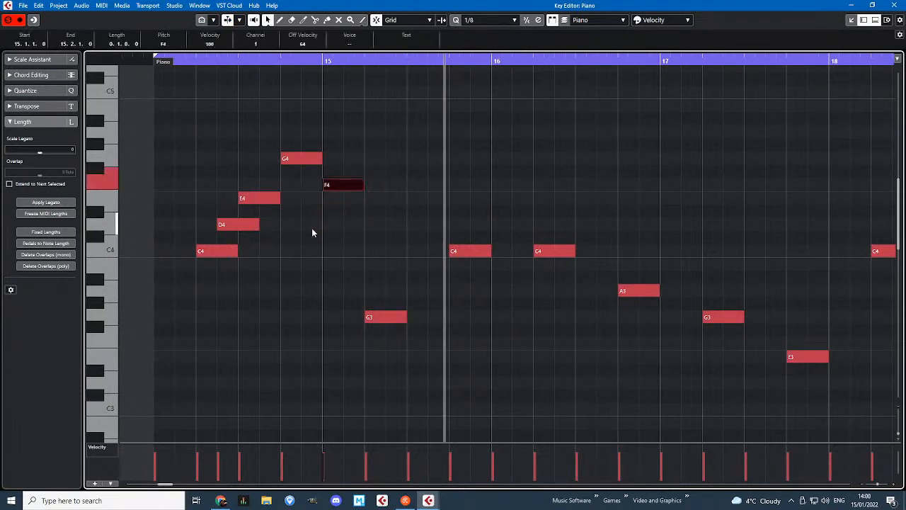
{"action": "scroll", "coordinate": [326, 214], "scroll_direction": "down", "scroll_amount": 8}
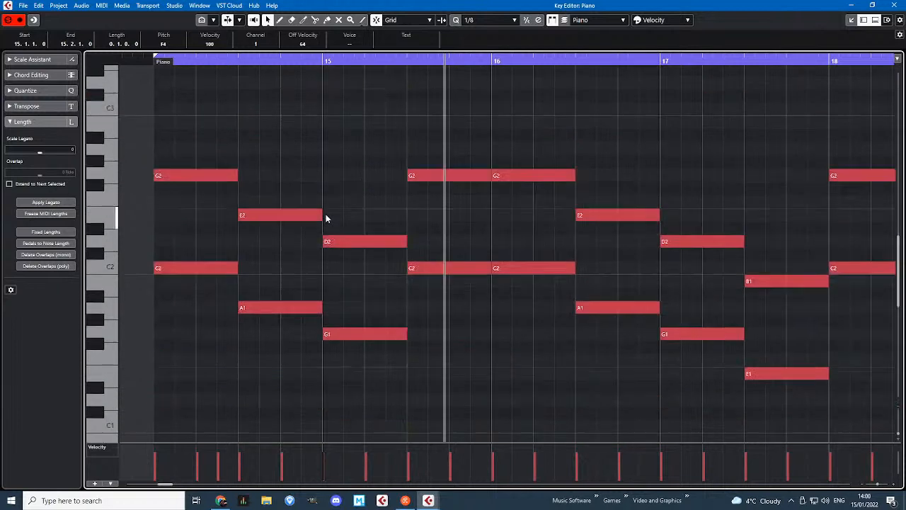
{"action": "left_click_drag", "start_coordinate": [344, 366], "coordinate": [351, 229]}
{"action": "left_click", "coordinate": [335, 394]}
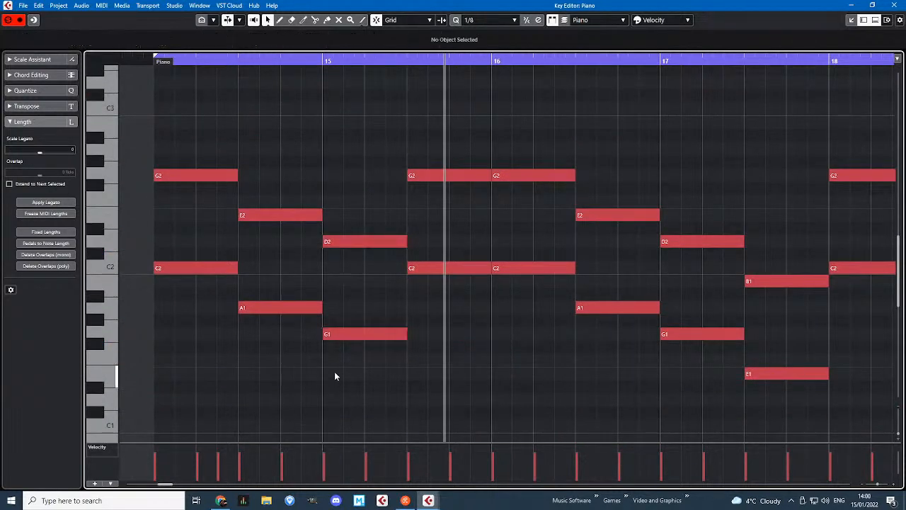
{"action": "left_click", "coordinate": [331, 336]}
{"action": "scroll", "coordinate": [336, 333], "scroll_direction": "up", "scroll_amount": 10}
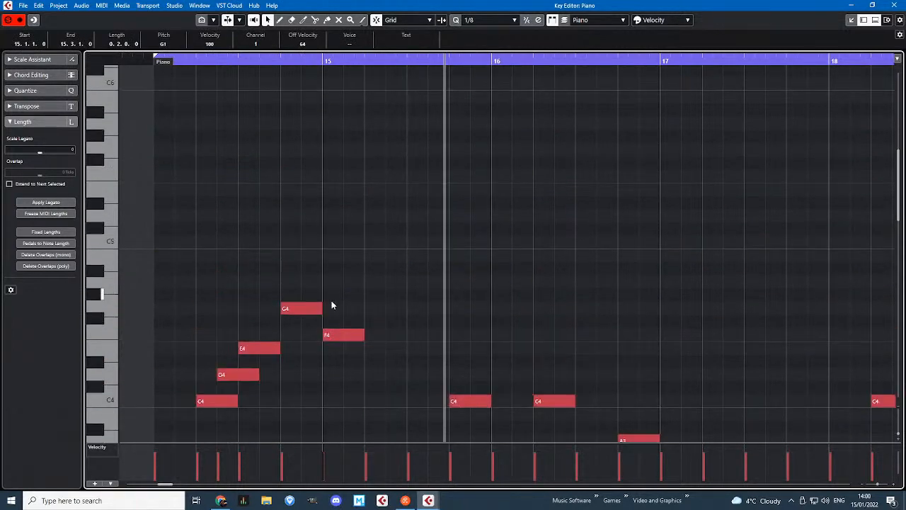
{"action": "left_click_drag", "start_coordinate": [347, 239], "coordinate": [303, 208]}
{"action": "left_click", "coordinate": [273, 166]}
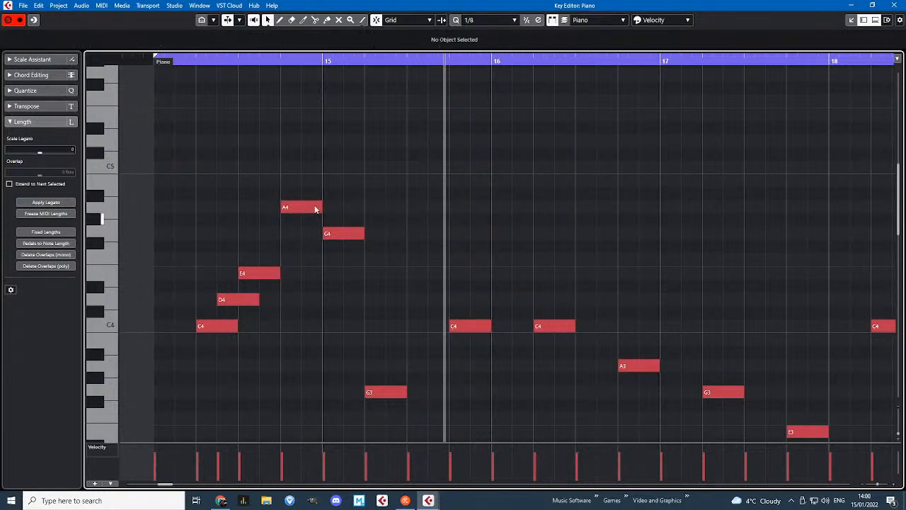
- Play the raised run repeatedly from just before bar 14 to check how it leads through bar 15
{"action": "left_click", "coordinate": [145, 63]}
{"action": "key", "text": "space"}
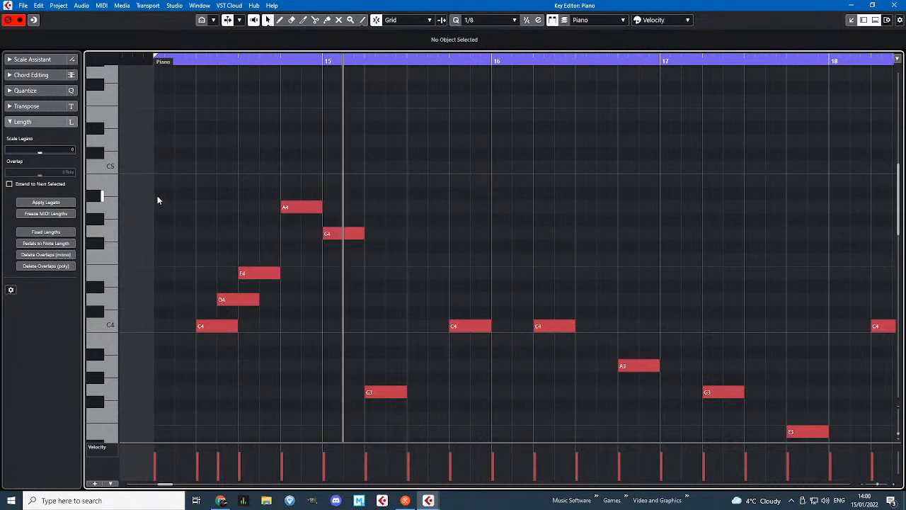
{"action": "key", "text": "space"}
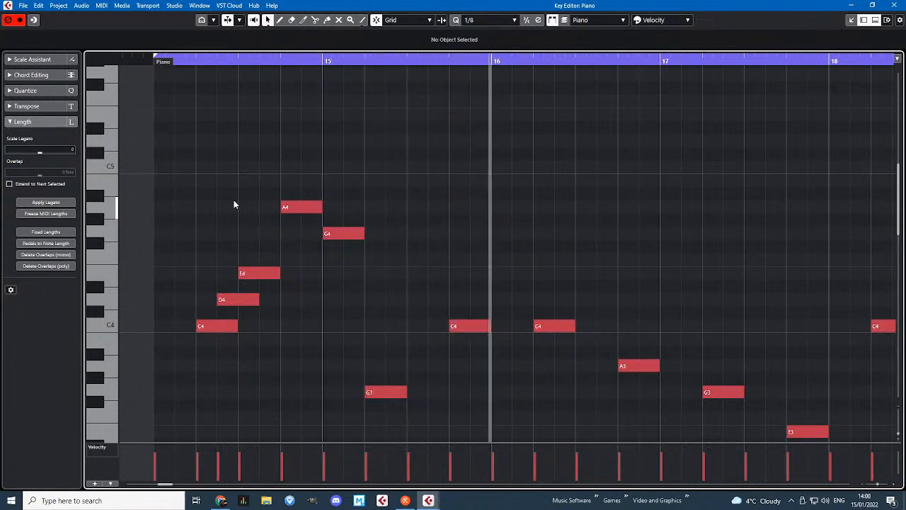
{"action": "scroll", "coordinate": [232, 198], "scroll_direction": "down", "scroll_amount": 3}
{"action": "left_click", "coordinate": [138, 70]}
{"action": "key", "text": "space"}
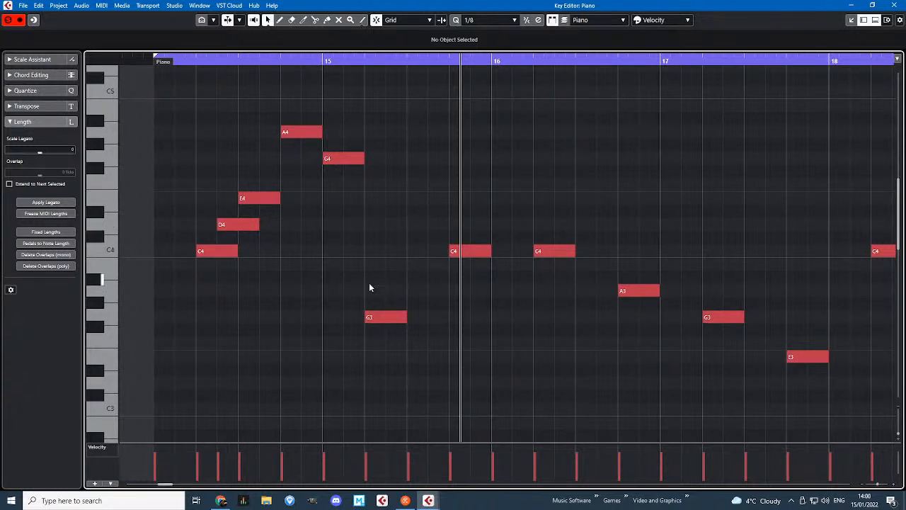
- Replace the C4 on beat 4 of bar 15 with a one-beat C4 on beat 3, and play the revised line
{"action": "left_click", "coordinate": [419, 290]}
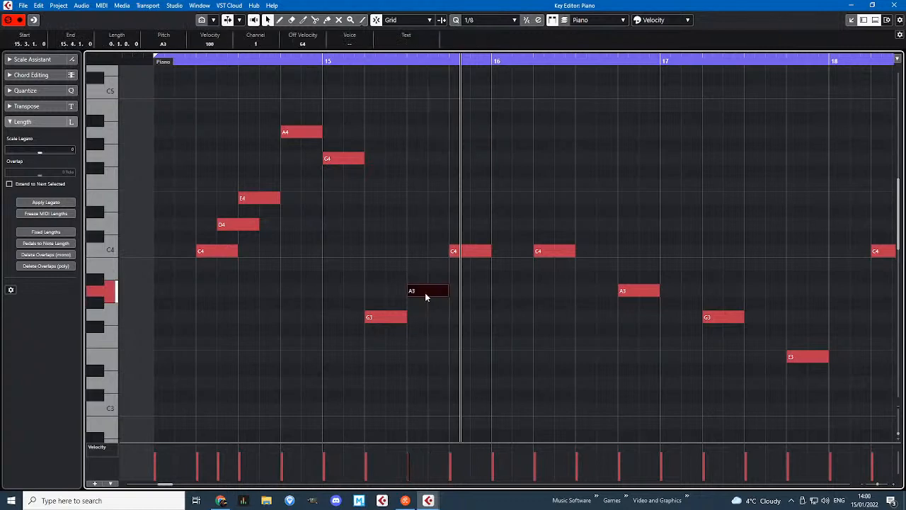
{"action": "left_click_drag", "start_coordinate": [425, 292], "coordinate": [432, 252]}
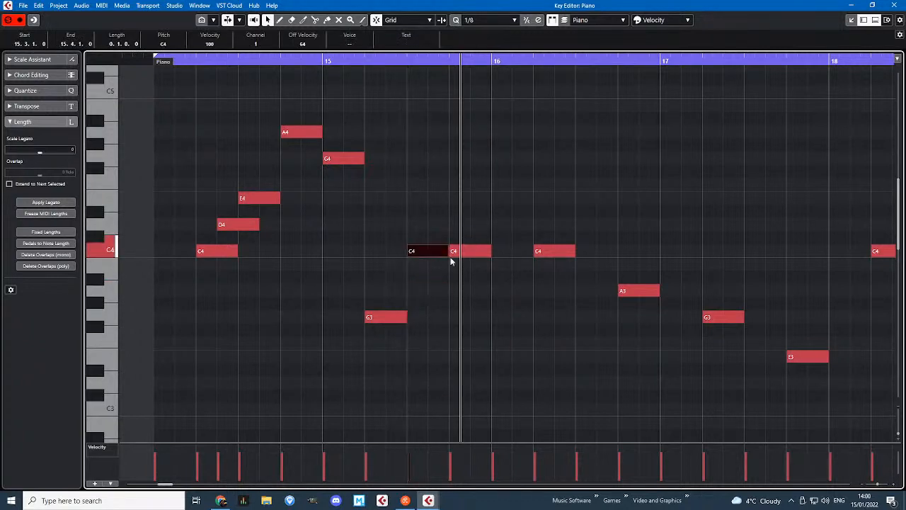
{"action": "scroll", "coordinate": [450, 261], "scroll_direction": "down", "scroll_amount": 3}
{"action": "left_click_drag", "start_coordinate": [471, 292], "coordinate": [472, 161]}
{"action": "key", "text": "Delete"}
{"action": "scroll", "coordinate": [398, 296], "scroll_direction": "up", "scroll_amount": 3}
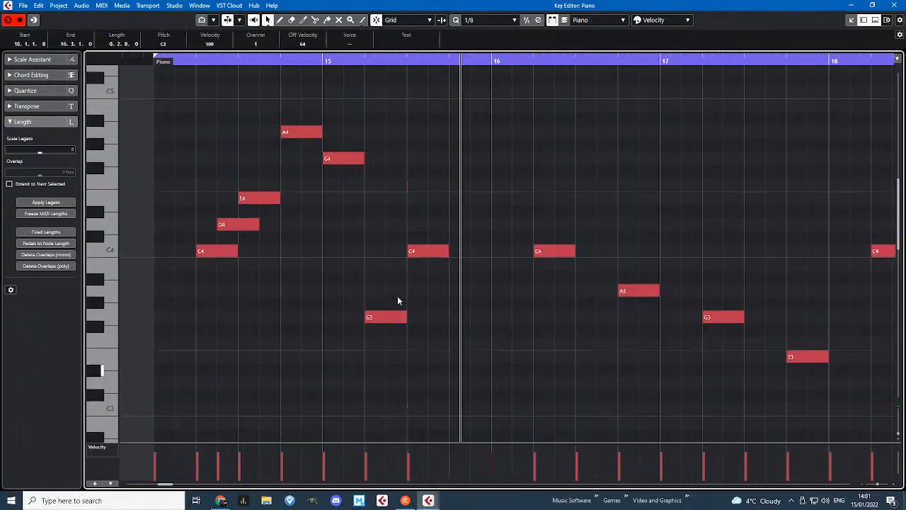
{"action": "key", "text": "space"}
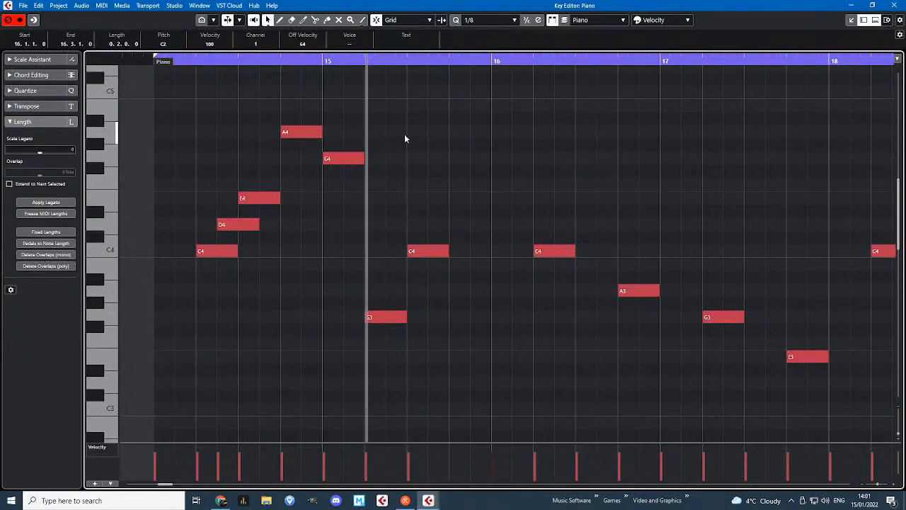
{"action": "left_click", "coordinate": [433, 141]}
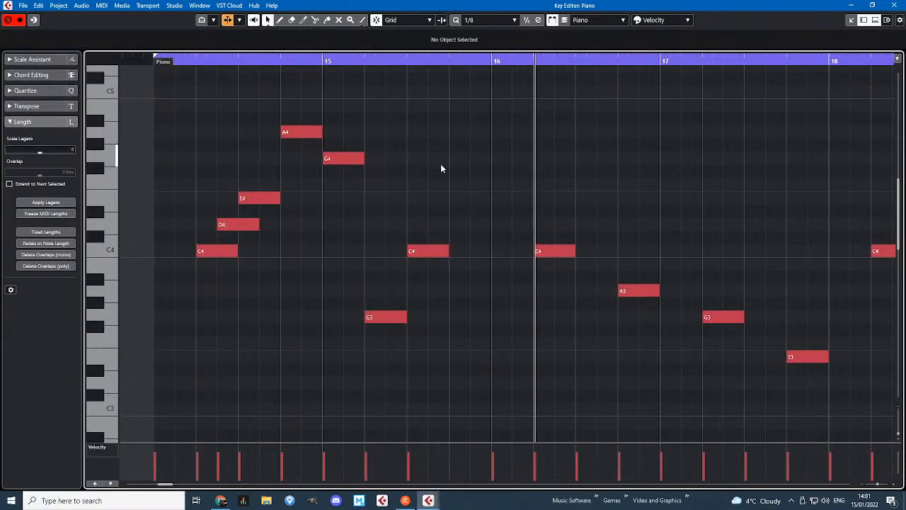
- Delete the melody notes from bar 16 onward, keeping the opening phrase in bars 14 and 15 and the chords
{"action": "scroll", "coordinate": [440, 165], "scroll_direction": "down", "scroll_amount": 3}
{"action": "scroll", "coordinate": [440, 163], "scroll_direction": "down", "scroll_amount": 2}
{"action": "left_click_drag", "start_coordinate": [890, 177], "coordinate": [474, 369]}
{"action": "key", "text": "Delete"}
{"action": "scroll", "coordinate": [394, 304], "scroll_direction": "up", "scroll_amount": 2}
{"action": "scroll", "coordinate": [485, 263], "scroll_direction": "up", "scroll_amount": 2}
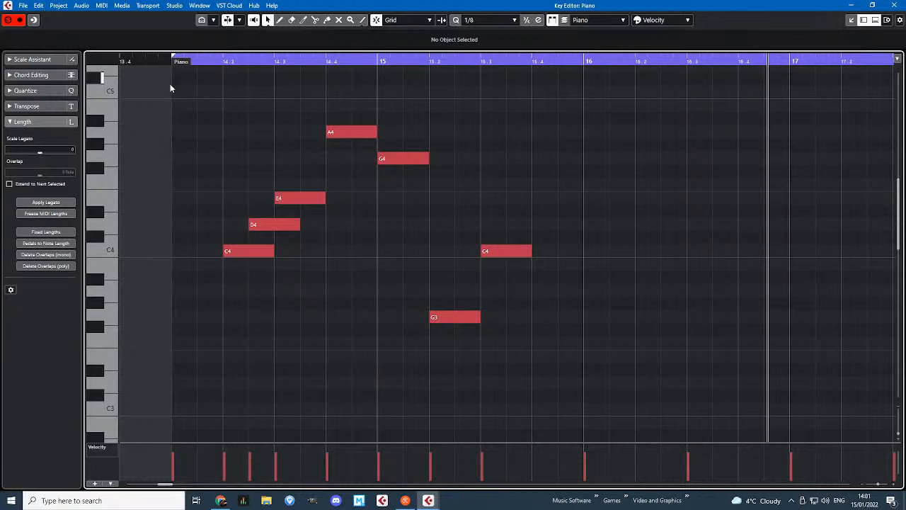
- Copy the seven-note opening melody phrase and paste it starting at 16.2
{"action": "left_click_drag", "start_coordinate": [170, 83], "coordinate": [222, 168]}
{"action": "left_click_drag", "start_coordinate": [175, 74], "coordinate": [591, 337]}
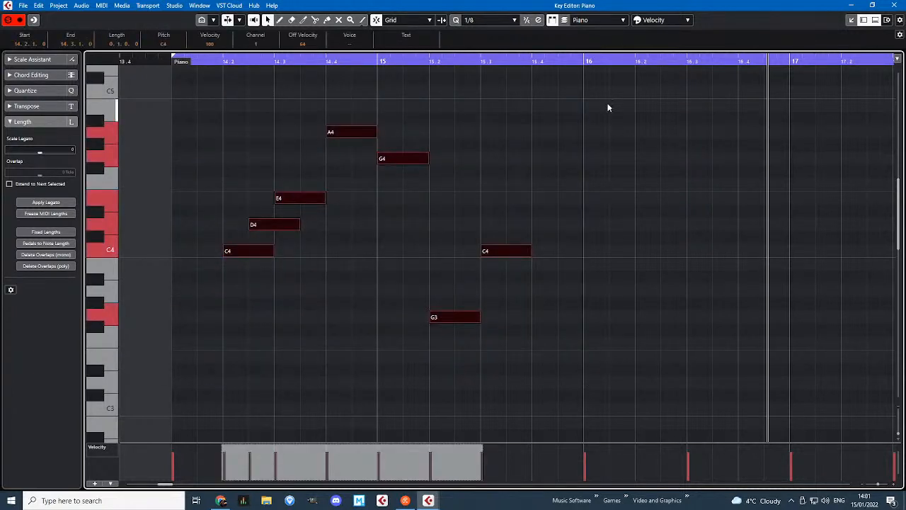
{"action": "left_click", "coordinate": [636, 62]}
{"action": "key", "text": "ctrl+v"}
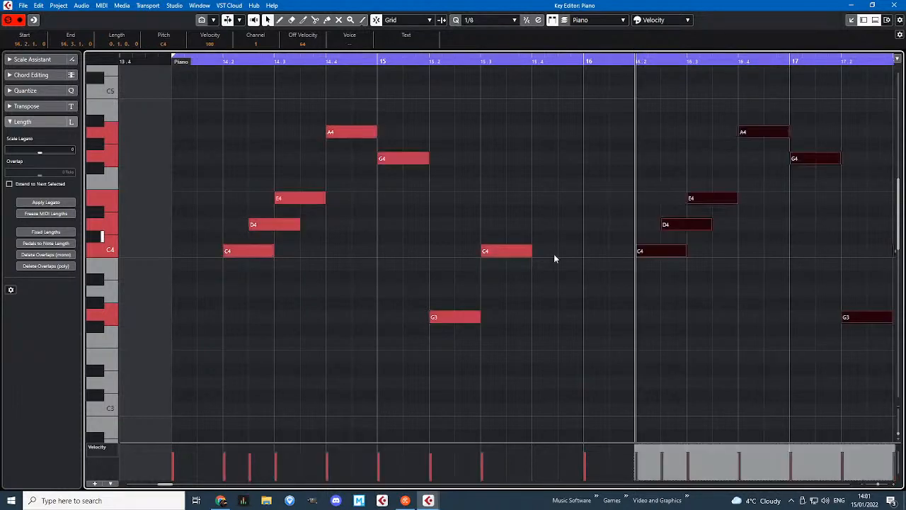
{"action": "scroll", "coordinate": [530, 142], "scroll_direction": "down", "scroll_amount": 1}
{"action": "left_click", "coordinate": [528, 136]}
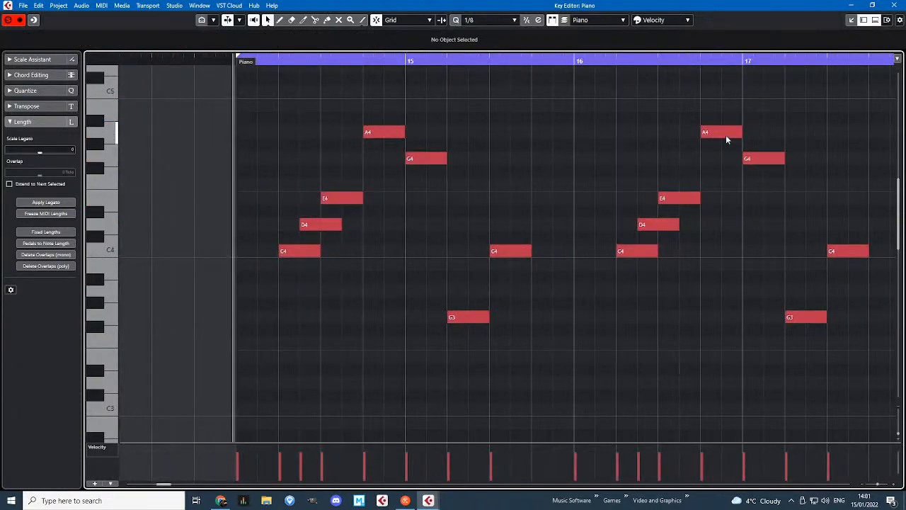
- Play back the two melody phrases over the chords from just before bar 14
{"action": "key", "text": "f"}
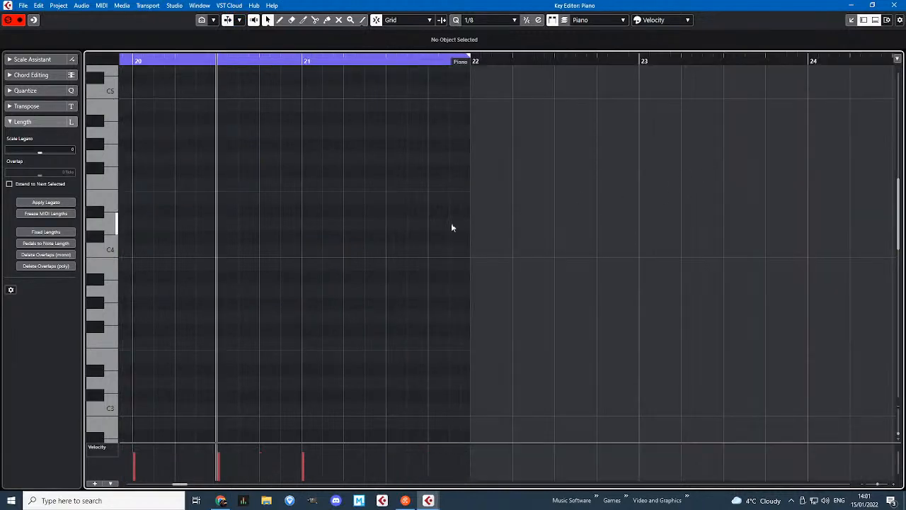
{"action": "scroll", "coordinate": [452, 226], "scroll_direction": "down", "scroll_amount": 4}
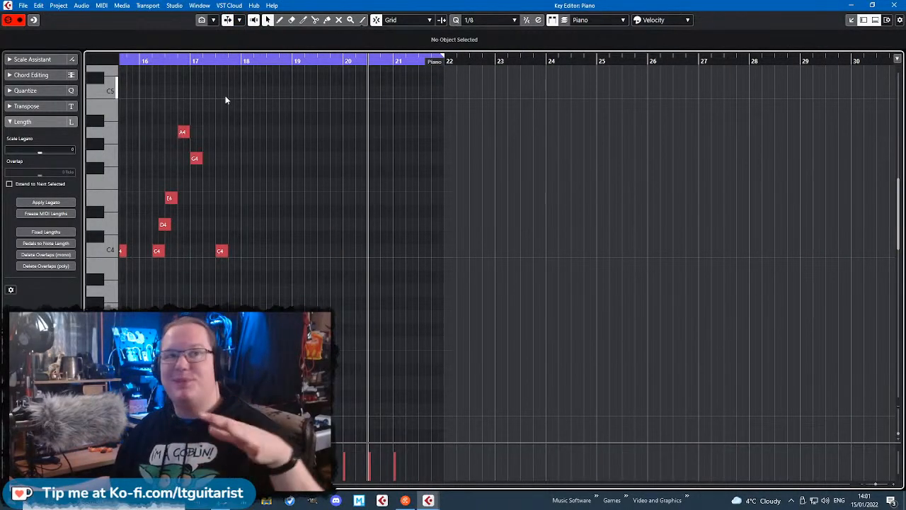
{"action": "left_click_drag", "start_coordinate": [194, 92], "coordinate": [382, 100]}
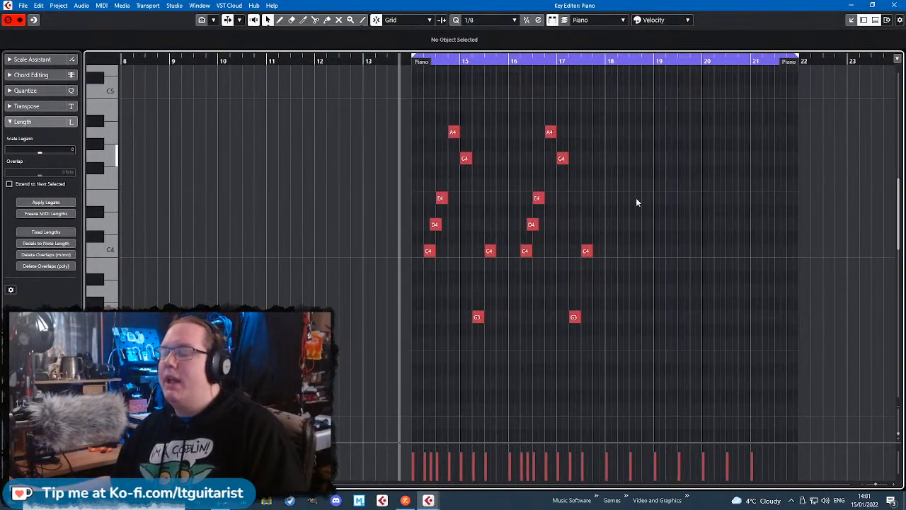
{"action": "scroll", "coordinate": [637, 200], "scroll_direction": "up", "scroll_amount": 3}
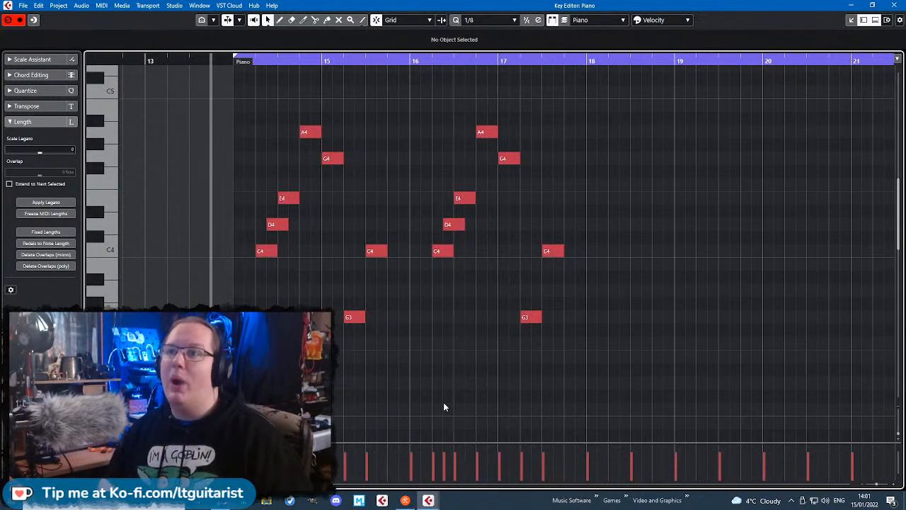
{"action": "key", "text": "space"}
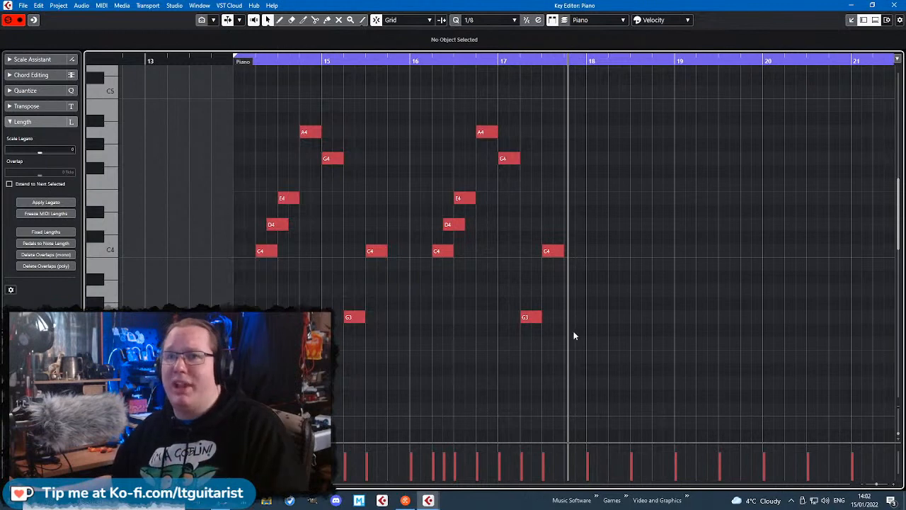
{"action": "key", "text": "space"}
- Raise the final C4 of the second melody phrase, at 17.3, to E4
{"action": "scroll", "coordinate": [544, 230], "scroll_direction": "down", "scroll_amount": 8}
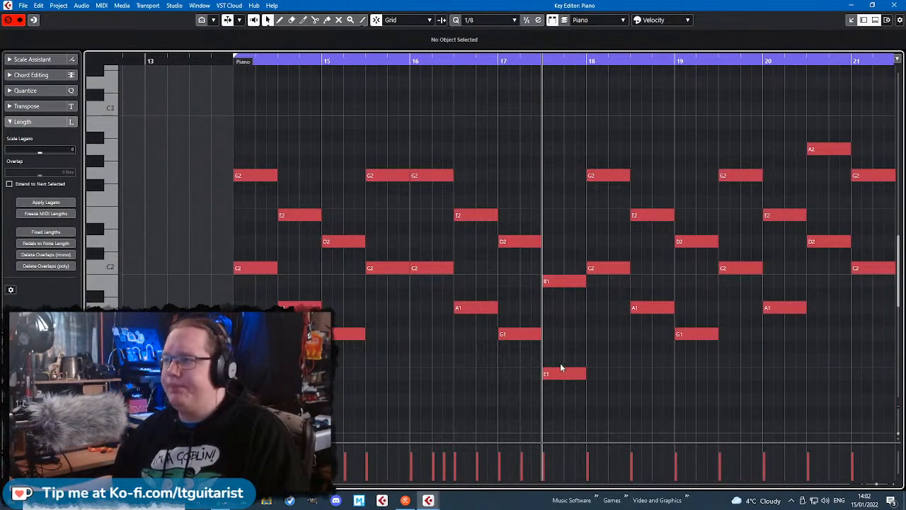
{"action": "scroll", "coordinate": [562, 347], "scroll_direction": "up", "scroll_amount": 8}
{"action": "scroll", "coordinate": [564, 332], "scroll_direction": "up", "scroll_amount": 3}
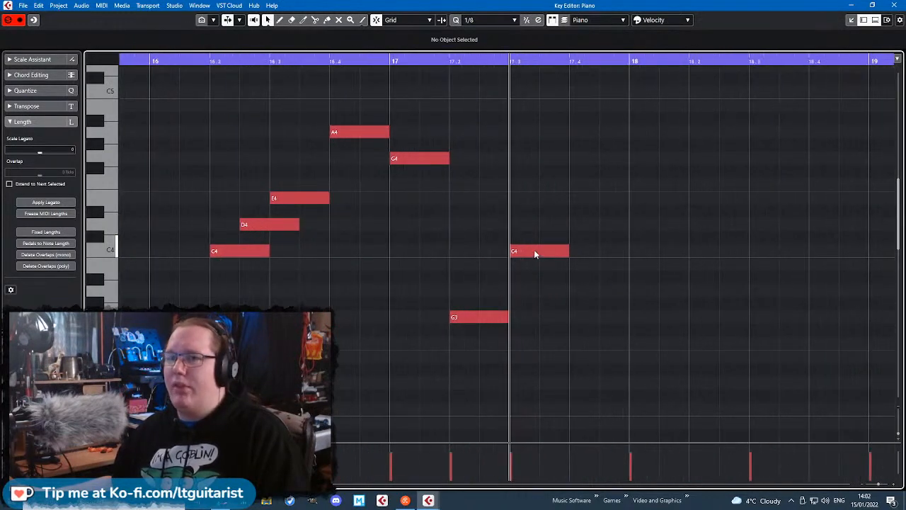
{"action": "left_click", "coordinate": [536, 254]}
{"action": "scroll", "coordinate": [528, 271], "scroll_direction": "down", "scroll_amount": 2}
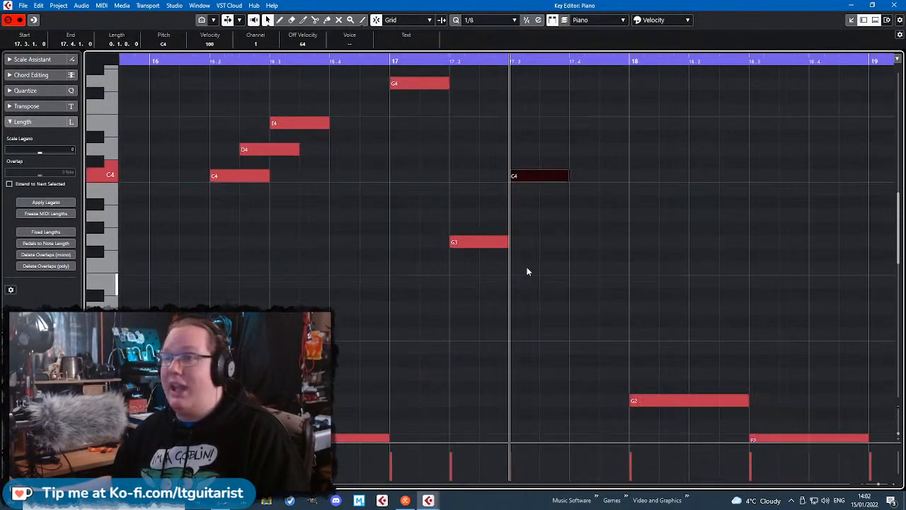
{"action": "left_click_drag", "start_coordinate": [541, 176], "coordinate": [545, 124]}
{"action": "scroll", "coordinate": [543, 255], "scroll_direction": "down", "scroll_amount": 6}
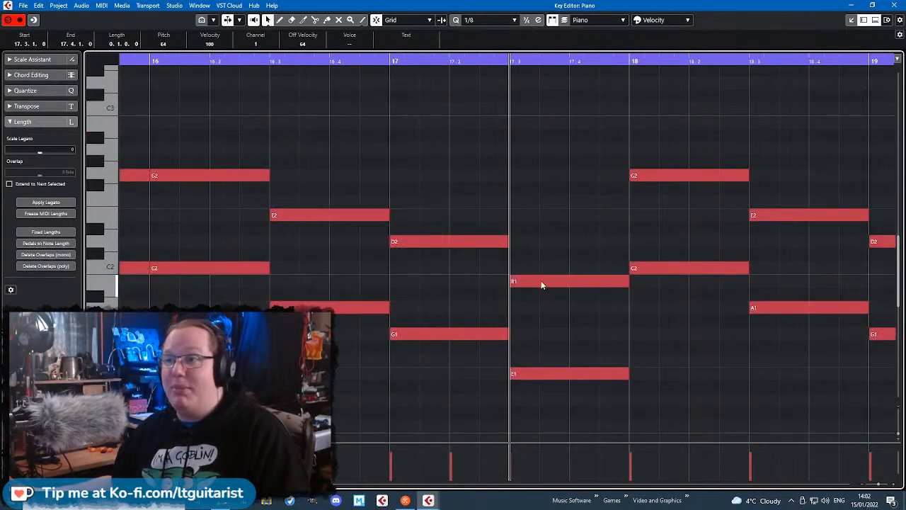
{"action": "scroll", "coordinate": [397, 273], "scroll_direction": "up", "scroll_amount": 10}
{"action": "left_click", "coordinate": [507, 407]}
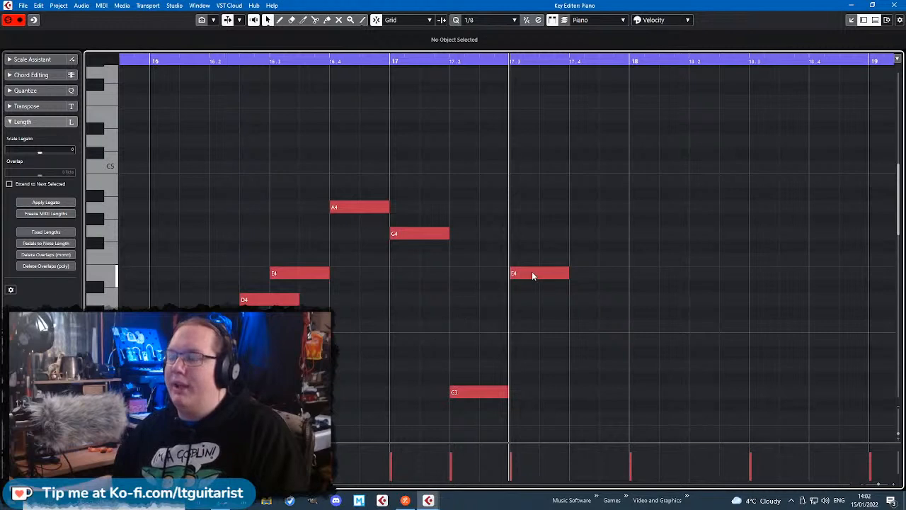
- Raise the G3 melody note at 17.2 to D4
{"action": "scroll", "coordinate": [524, 283], "scroll_direction": "down", "scroll_amount": 10}
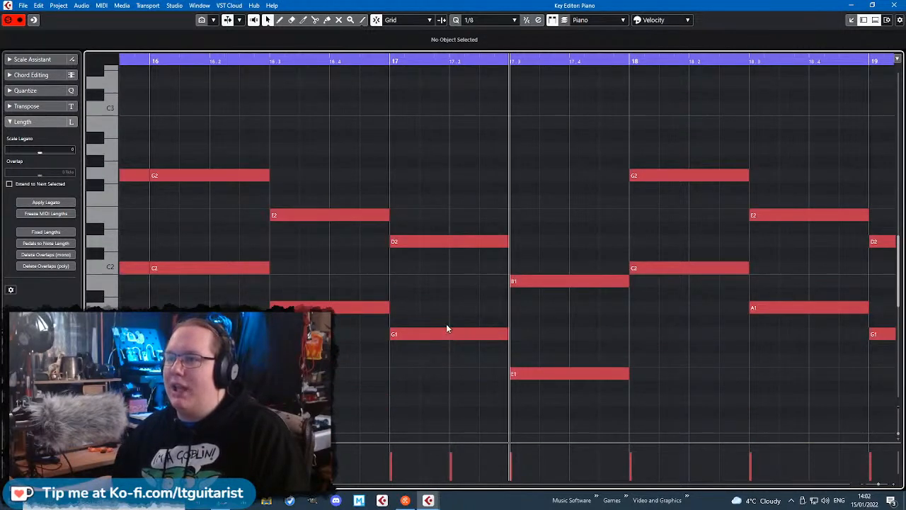
{"action": "scroll", "coordinate": [453, 280], "scroll_direction": "up", "scroll_amount": 10}
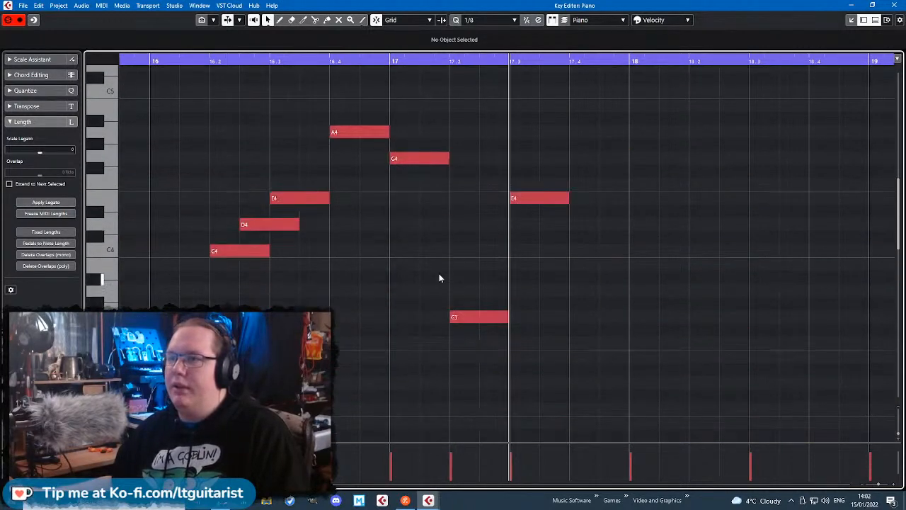
{"action": "scroll", "coordinate": [439, 277], "scroll_direction": "down", "scroll_amount": 10}
{"action": "scroll", "coordinate": [448, 334], "scroll_direction": "up", "scroll_amount": 10}
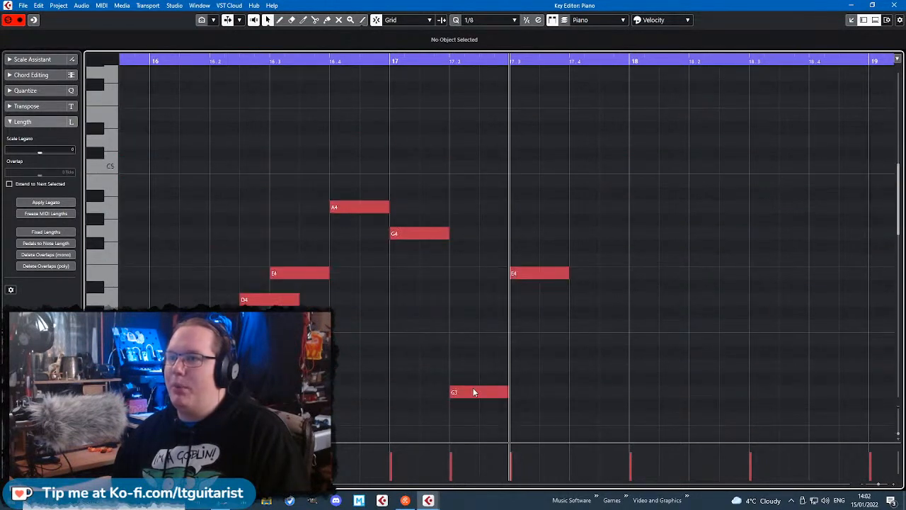
{"action": "left_click_drag", "start_coordinate": [473, 389], "coordinate": [479, 300]}
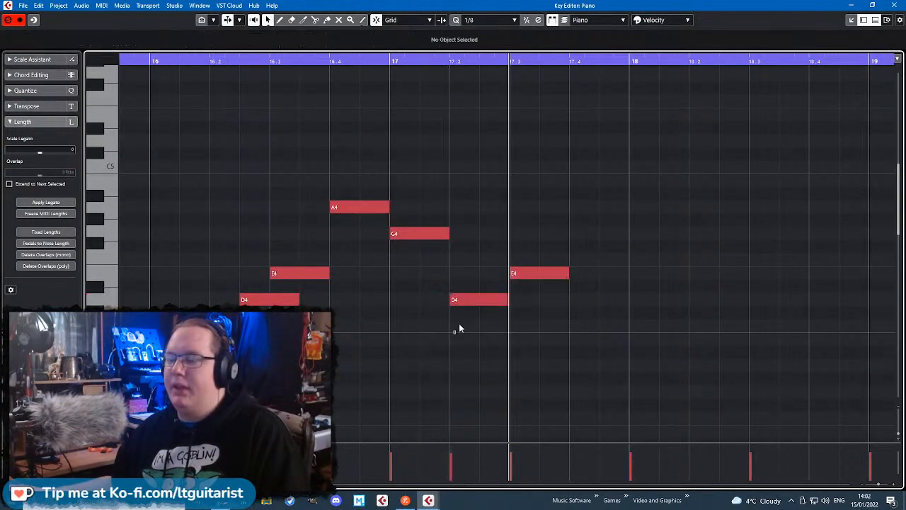
- Play back both melody phrases from just before bar 14 to hear the altered ending
{"action": "scroll", "coordinate": [456, 383], "scroll_direction": "down", "scroll_amount": 3, "text": "ctrl"}
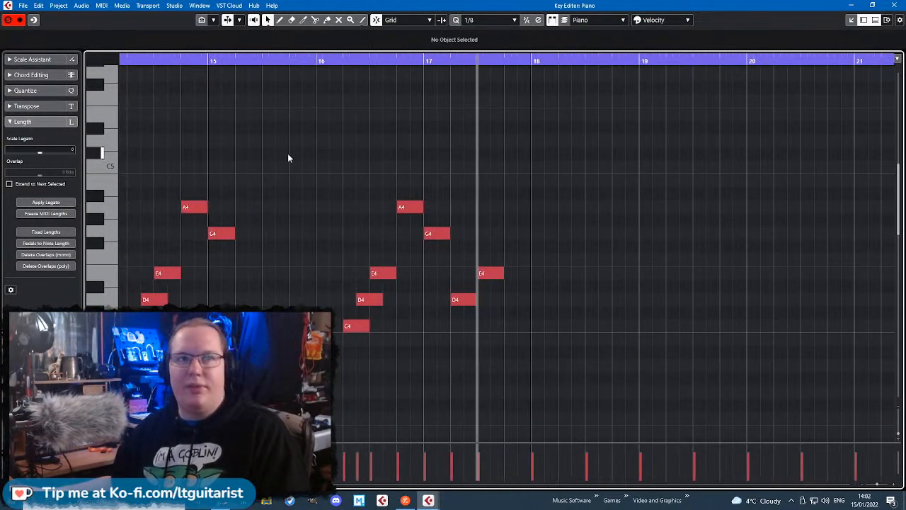
{"action": "left_click_drag", "start_coordinate": [287, 157], "coordinate": [107, 160]}
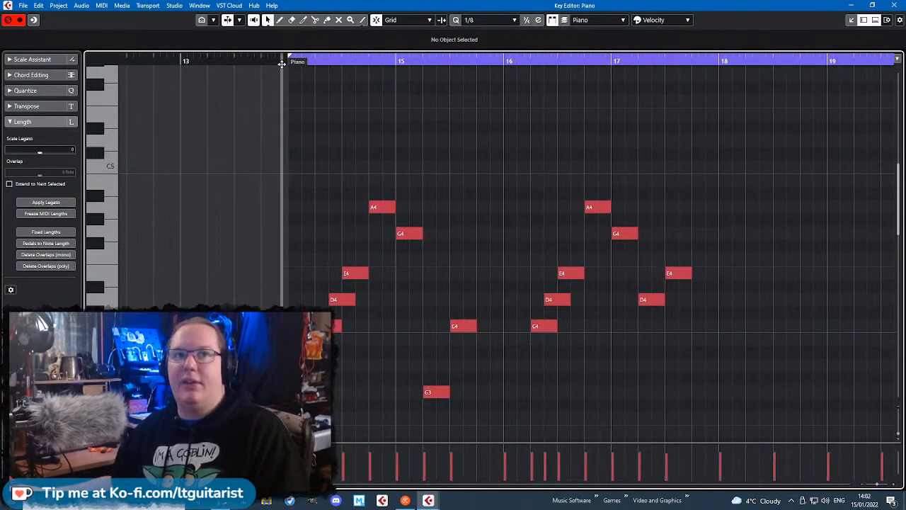
{"action": "key", "text": "space"}
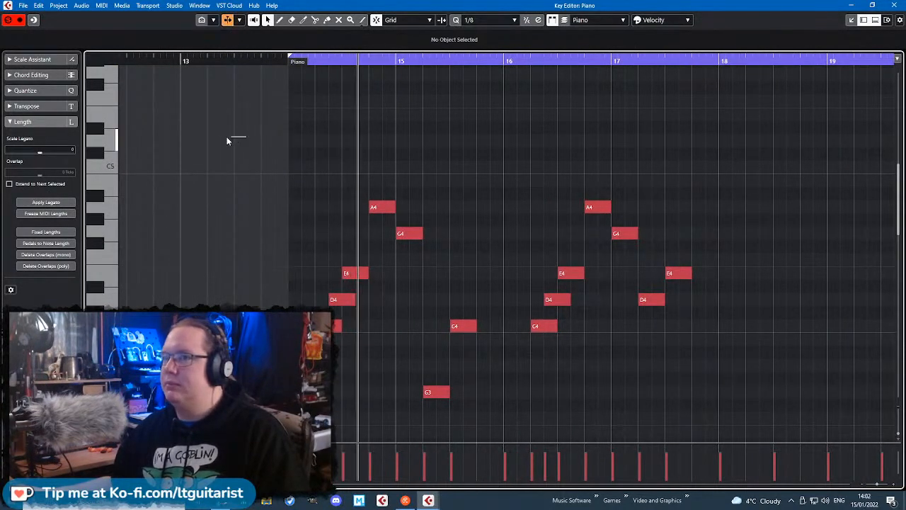
{"action": "left_click_drag", "start_coordinate": [227, 137], "coordinate": [140, 146]}
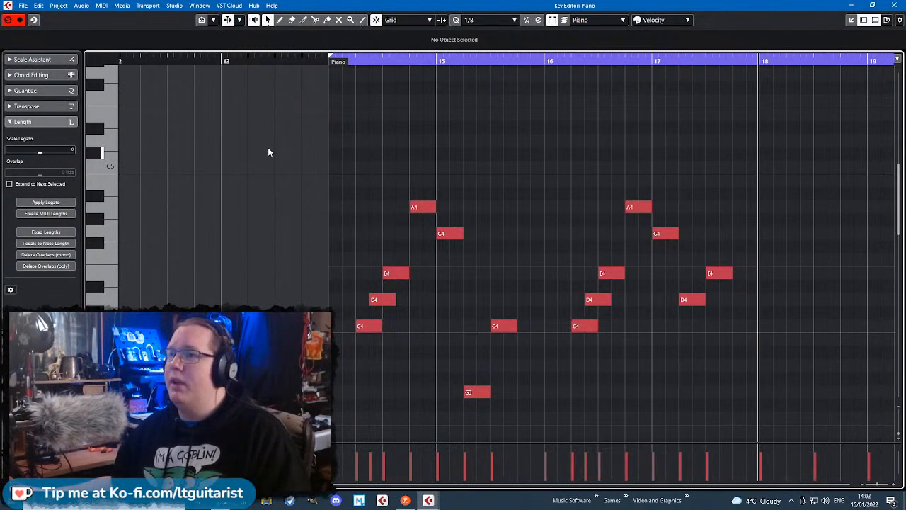
- Copy the original seven-note melody phrase from bars 14 and 15 and paste it starting at 18.2
{"action": "left_click_drag", "start_coordinate": [250, 139], "coordinate": [520, 400]}
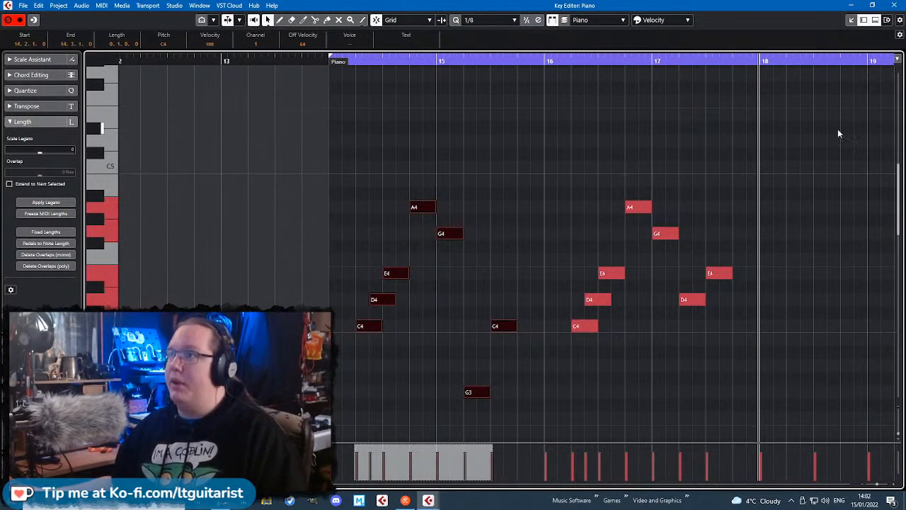
{"action": "left_click", "coordinate": [795, 61]}
{"action": "left_click_drag", "start_coordinate": [863, 99], "coordinate": [897, 106]}
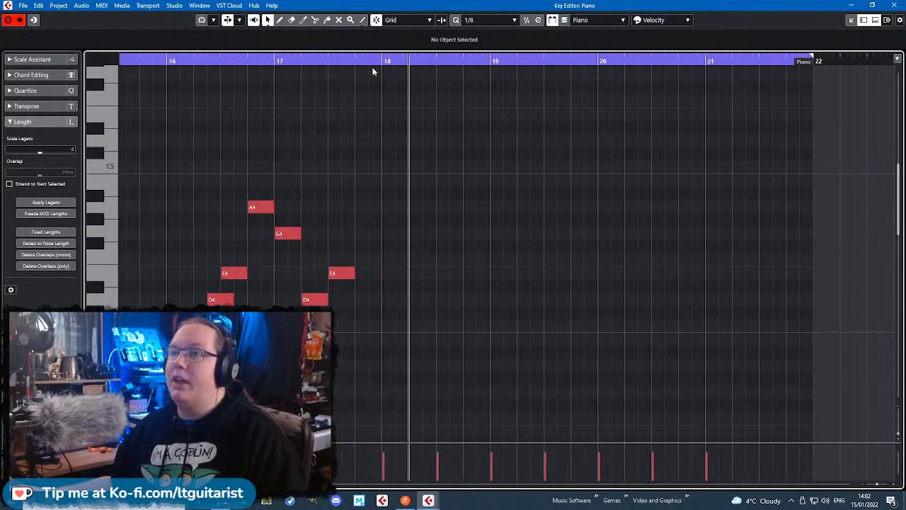
{"action": "key", "text": "ctrl+v"}
{"action": "left_click", "coordinate": [389, 95]}
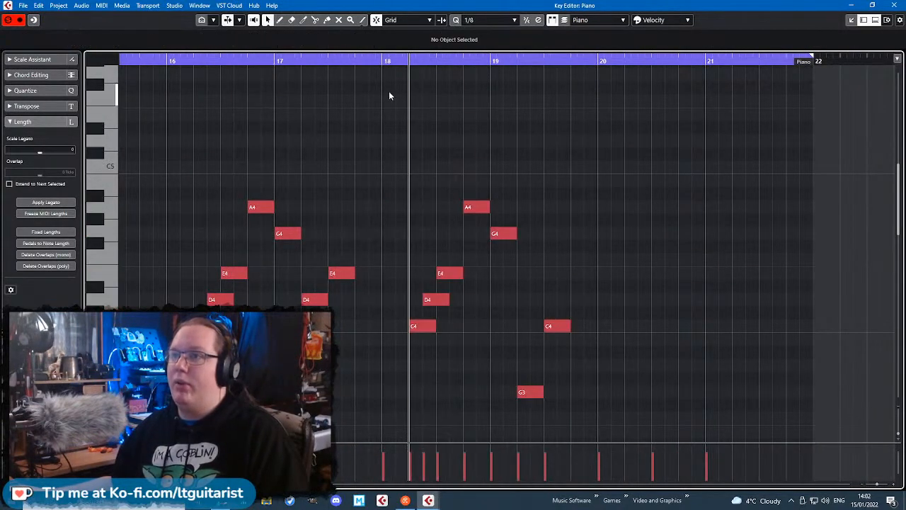
- Play back the third melody phrase from bar 18 through to the closing chords
{"action": "left_click", "coordinate": [380, 62]}
{"action": "key", "text": "space"}
{"action": "scroll", "coordinate": [585, 193], "scroll_direction": "up", "scroll_amount": 3}
{"action": "scroll", "coordinate": [481, 183], "scroll_direction": "down", "scroll_amount": 4}
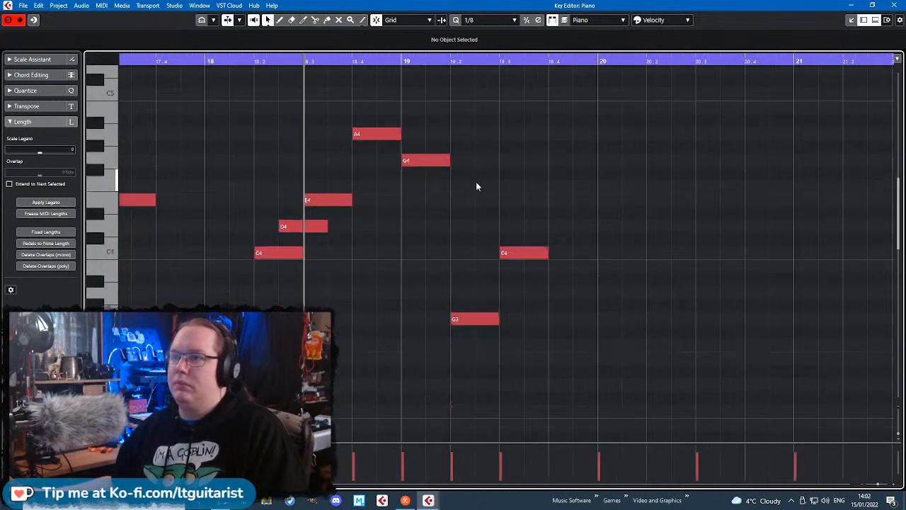
{"action": "scroll", "coordinate": [638, 249], "scroll_direction": "up", "scroll_amount": 3}
{"action": "scroll", "coordinate": [586, 260], "scroll_direction": "down", "scroll_amount": 6}
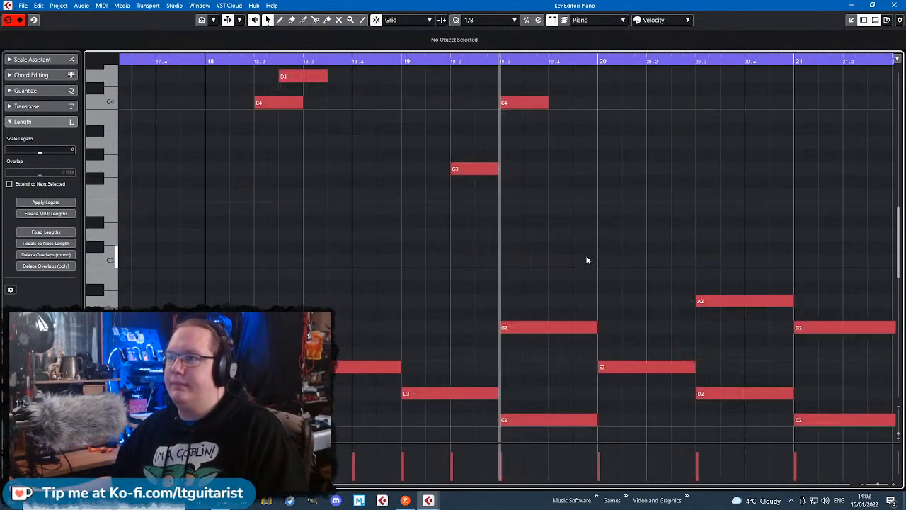
{"action": "scroll", "coordinate": [587, 259], "scroll_direction": "down", "scroll_amount": 3}
{"action": "left_click_drag", "start_coordinate": [752, 114], "coordinate": [843, 133]}
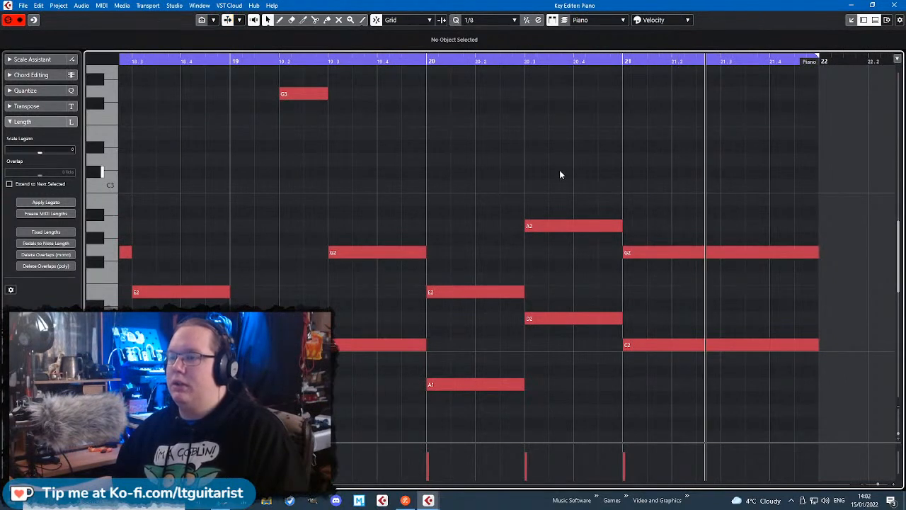
- Review the chord progression across bars 14 to 21, focusing on the closing chords from bar 20
{"action": "scroll", "coordinate": [525, 174], "scroll_direction": "down", "scroll_amount": 2}
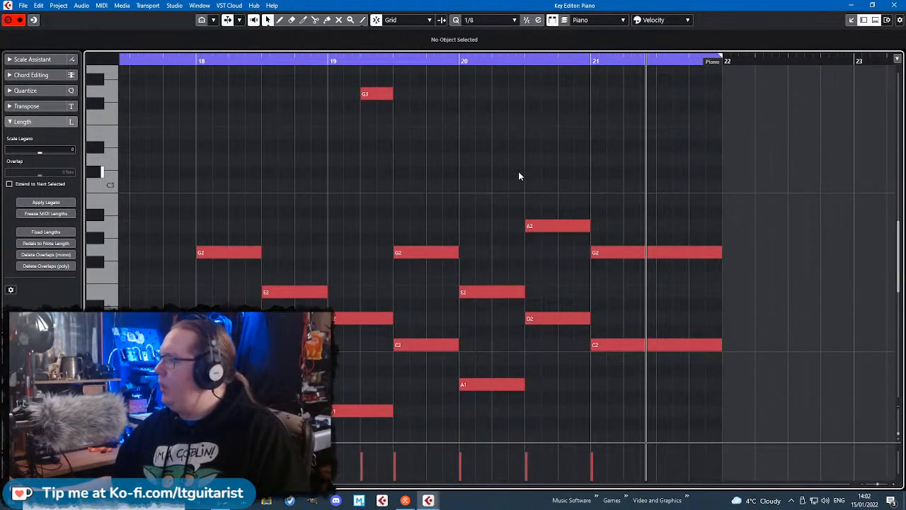
{"action": "scroll", "coordinate": [519, 174], "scroll_direction": "down", "scroll_amount": 3}
{"action": "left_click_drag", "start_coordinate": [390, 199], "coordinate": [190, 192]}
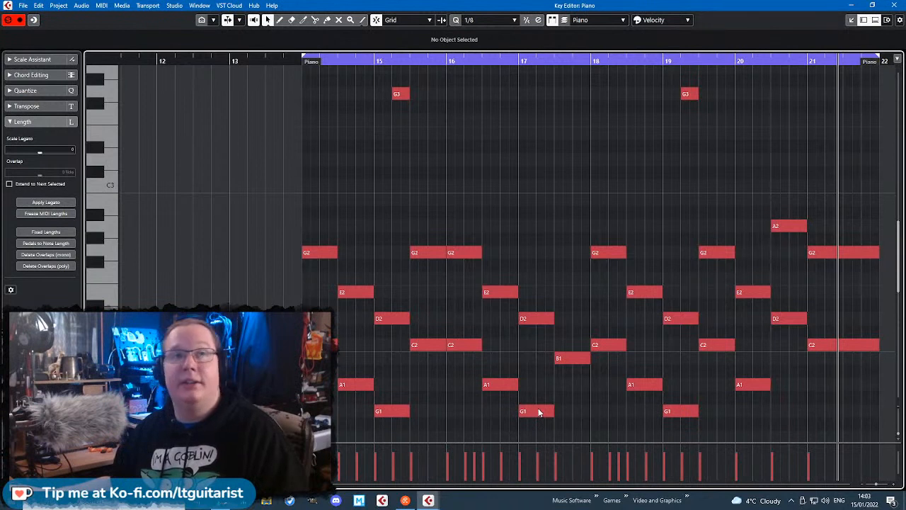
{"action": "scroll", "coordinate": [576, 402], "scroll_direction": "down", "scroll_amount": 3}
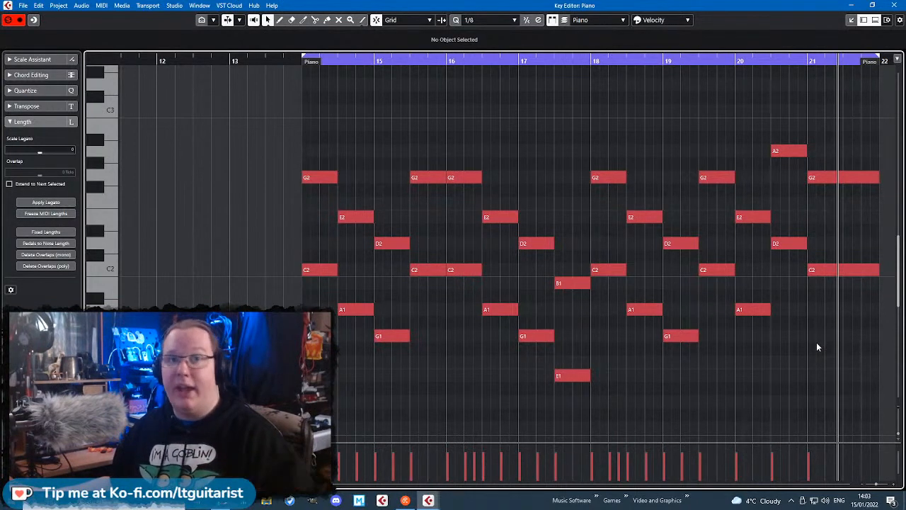
{"action": "scroll", "coordinate": [861, 351], "scroll_direction": "right", "scroll_amount": 3}
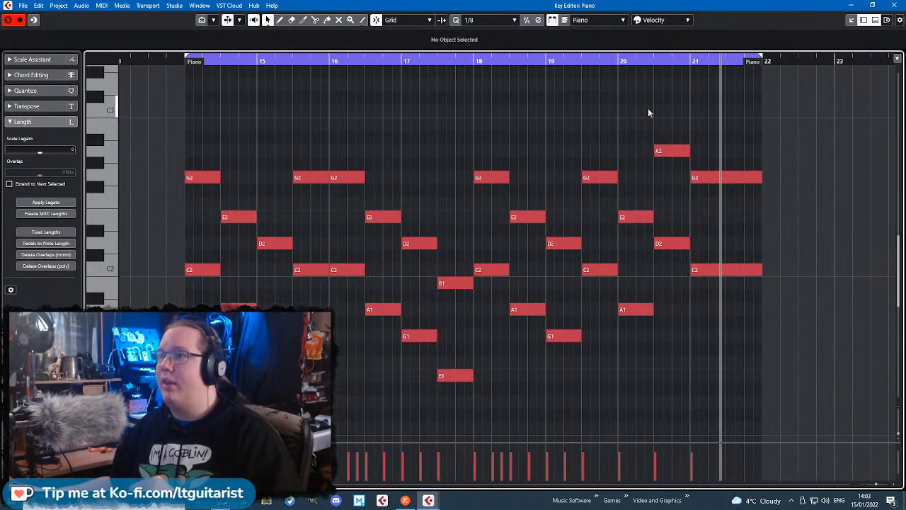
{"action": "left_click", "coordinate": [622, 61]}
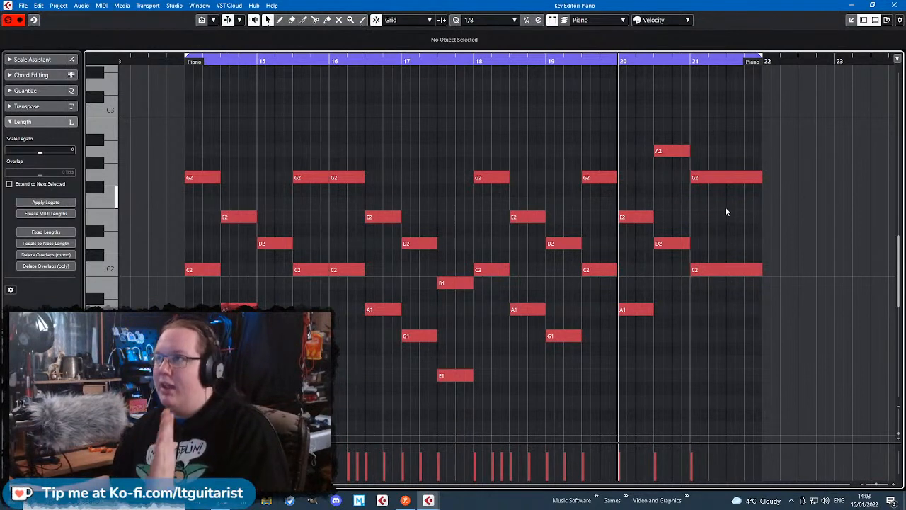
{"action": "scroll", "coordinate": [715, 258], "scroll_direction": "up", "scroll_amount": 2}
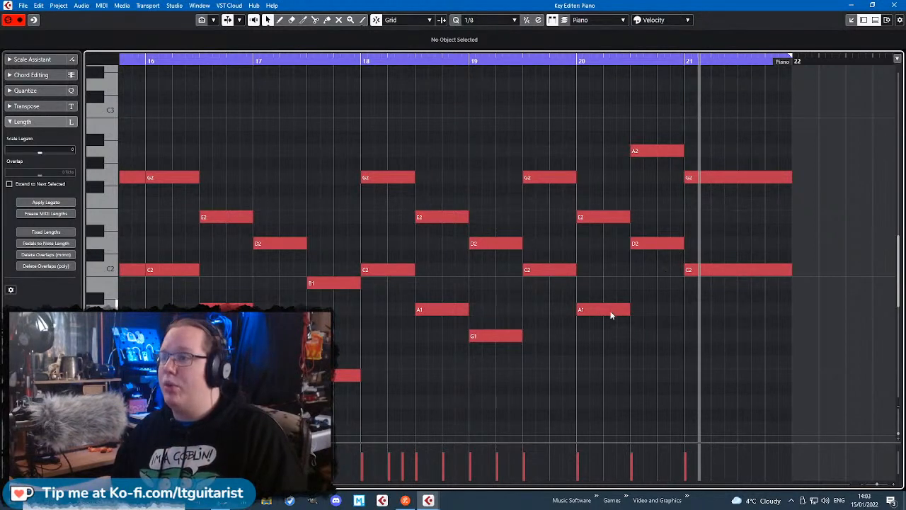
{"action": "scroll", "coordinate": [612, 310], "scroll_direction": "up", "scroll_amount": 2}
{"action": "scroll", "coordinate": [639, 373], "scroll_direction": "down", "scroll_amount": 2}
{"action": "scroll", "coordinate": [712, 272], "scroll_direction": "up", "scroll_amount": 8}
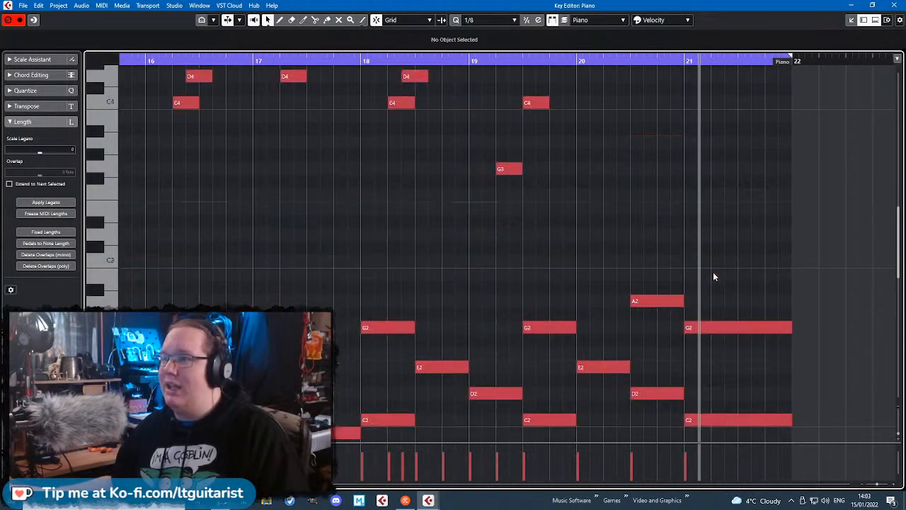
- Add closing melody notes after the third phrase: A3 at 20.2, D4 at 20.4 and a longer C4 at 21.2
{"action": "left_click", "coordinate": [353, 62]}
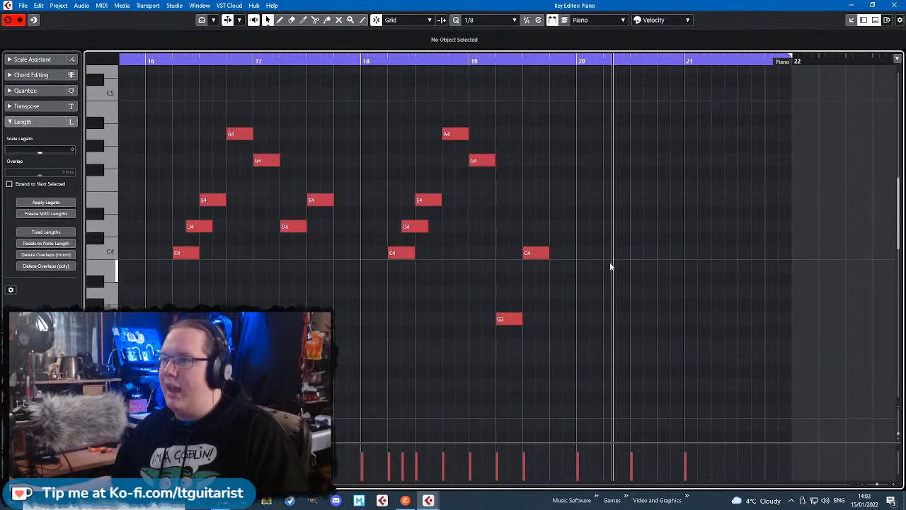
{"action": "left_click", "coordinate": [614, 228]}
{"action": "left_click_drag", "start_coordinate": [614, 230], "coordinate": [618, 293]}
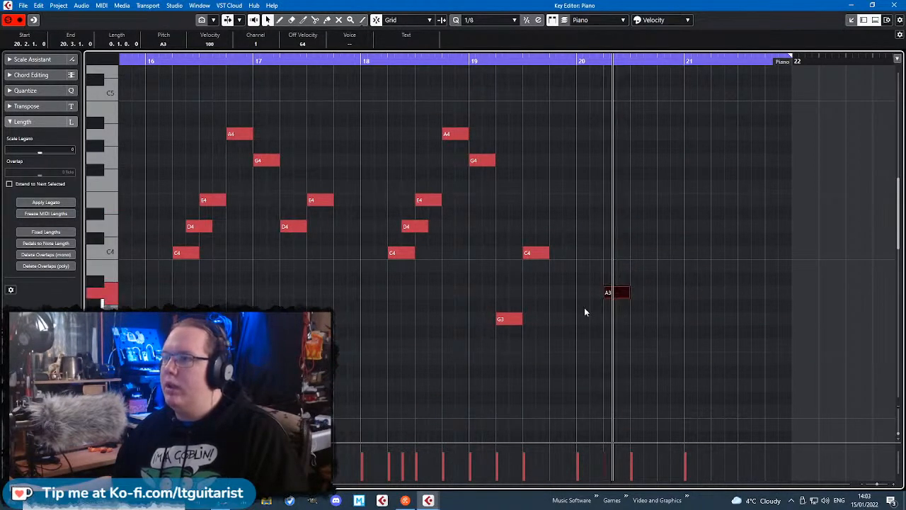
{"action": "left_click", "coordinate": [672, 228]}
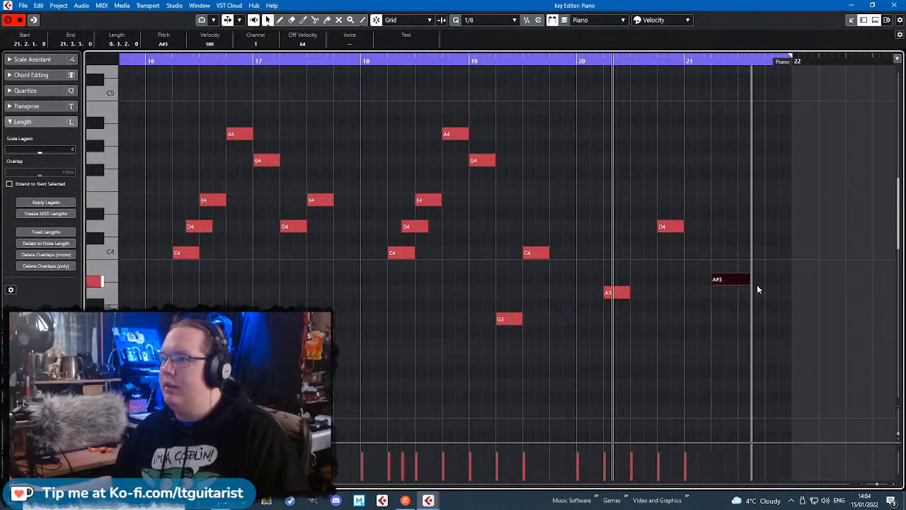
{"action": "left_click_drag", "start_coordinate": [732, 278], "coordinate": [766, 255]}
{"action": "left_click", "coordinate": [719, 189]}
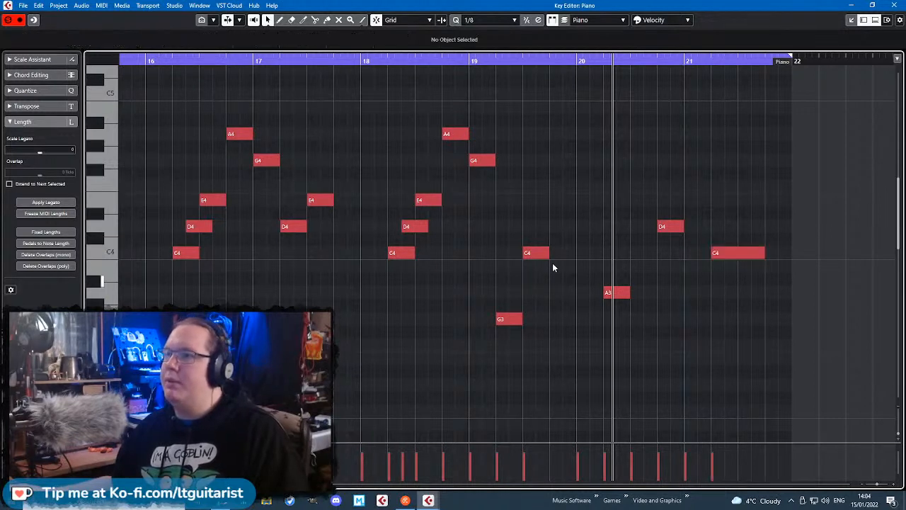
- Play back the new closing notes against the chords, first from bar 20, and again from bar 18
{"action": "left_click", "coordinate": [570, 58]}
{"action": "scroll", "coordinate": [601, 235], "scroll_direction": "down", "scroll_amount": 3}
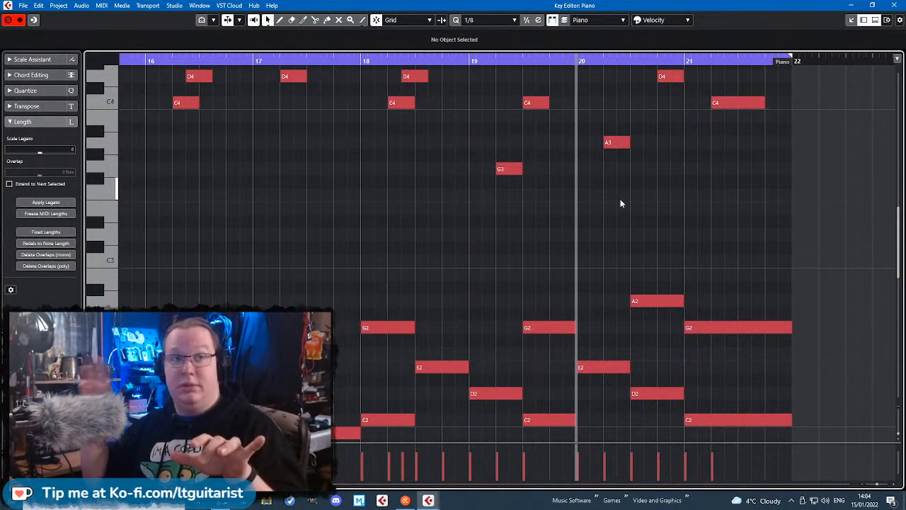
{"action": "double_click", "coordinate": [366, 63]}
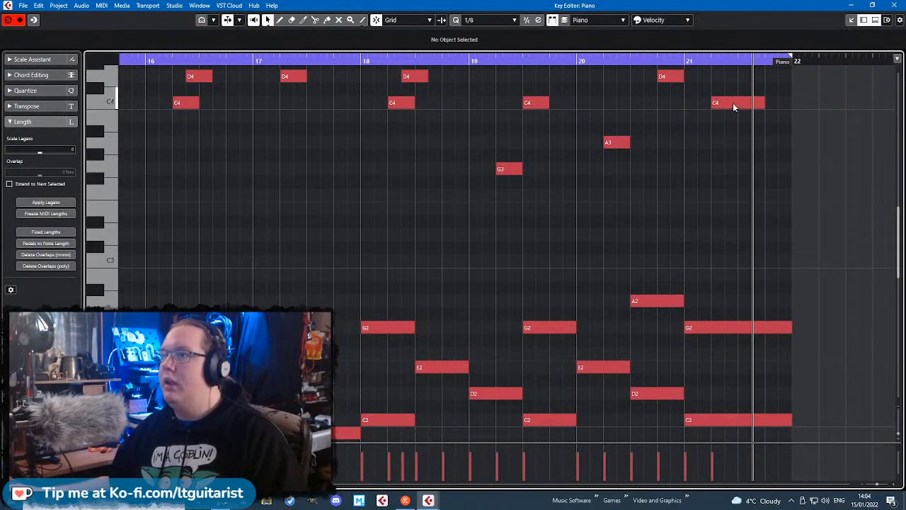
- Move the long closing C4 to the start of bar 21 and play back from bar 19
{"action": "left_click_drag", "start_coordinate": [733, 107], "coordinate": [706, 106]}
{"action": "left_click", "coordinate": [462, 62]}
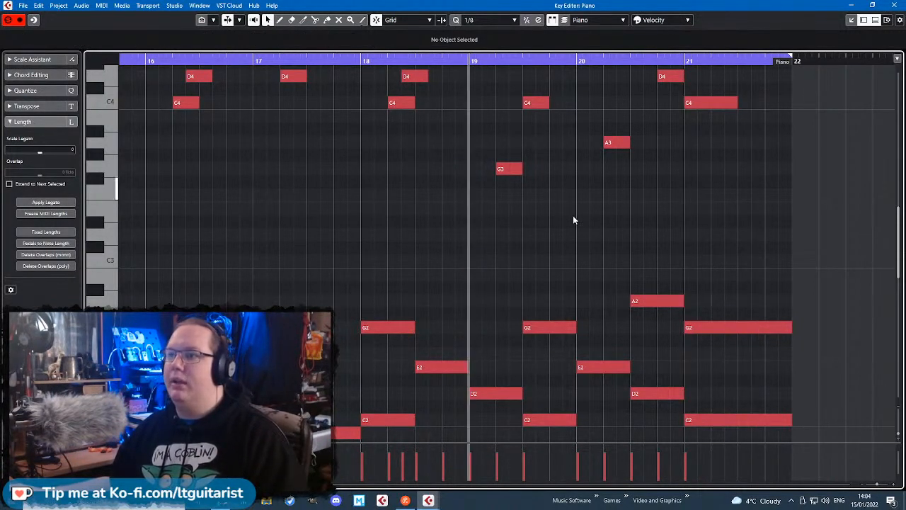
{"action": "key", "text": "space"}
- Play back the ending from bar 20 and examine its melody notes against the chords underneath
{"action": "scroll", "coordinate": [690, 255], "scroll_direction": "up", "scroll_amount": 4}
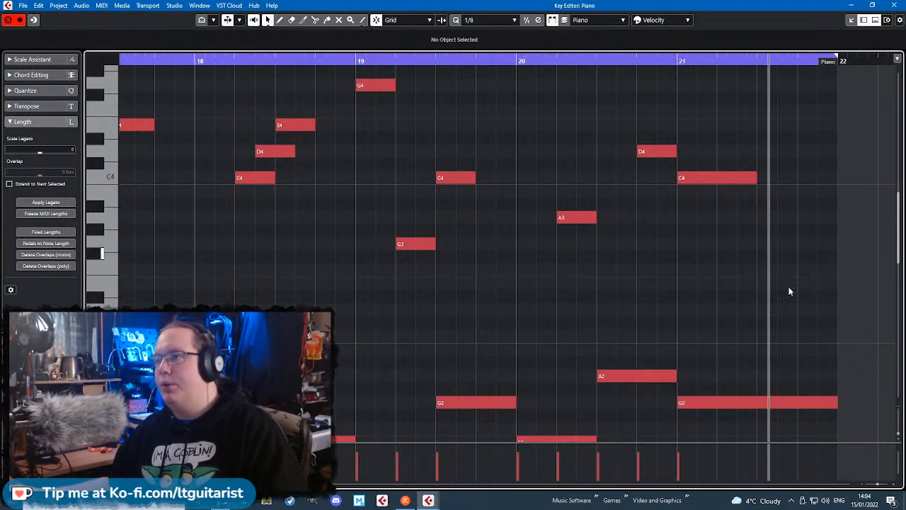
{"action": "scroll", "coordinate": [793, 316], "scroll_direction": "down", "scroll_amount": 1}
{"action": "scroll", "coordinate": [795, 314], "scroll_direction": "up", "scroll_amount": 2}
{"action": "scroll", "coordinate": [795, 313], "scroll_direction": "down", "scroll_amount": 1}
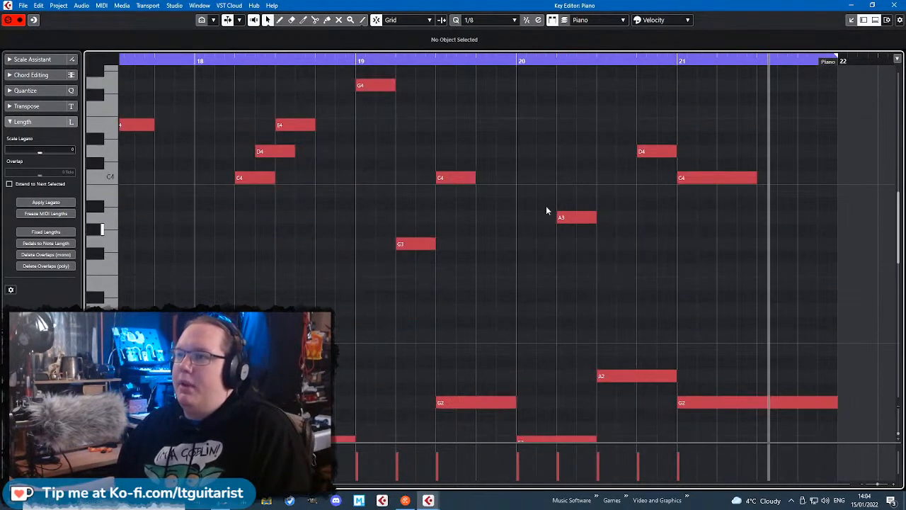
{"action": "left_click", "coordinate": [516, 59]}
{"action": "scroll", "coordinate": [623, 259], "scroll_direction": "up", "scroll_amount": 1}
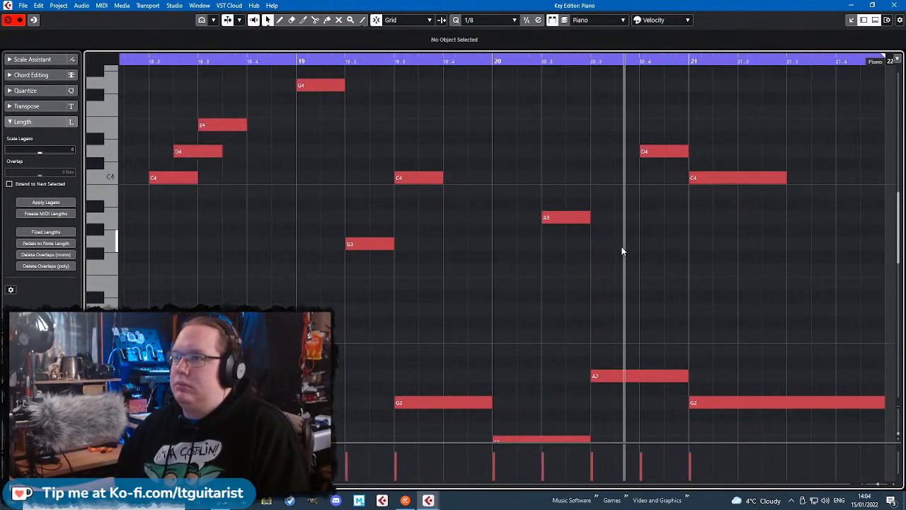
{"action": "scroll", "coordinate": [556, 243], "scroll_direction": "down", "scroll_amount": 1}
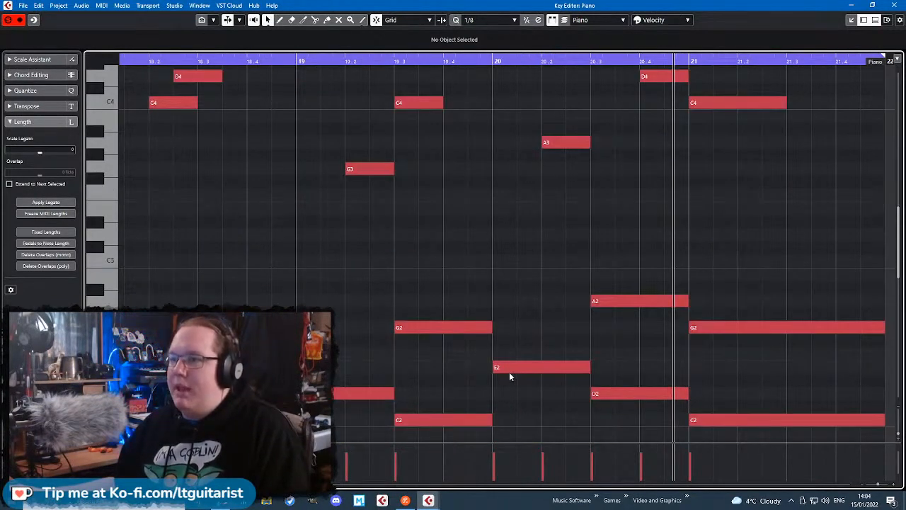
{"action": "scroll", "coordinate": [517, 374], "scroll_direction": "up", "scroll_amount": 2}
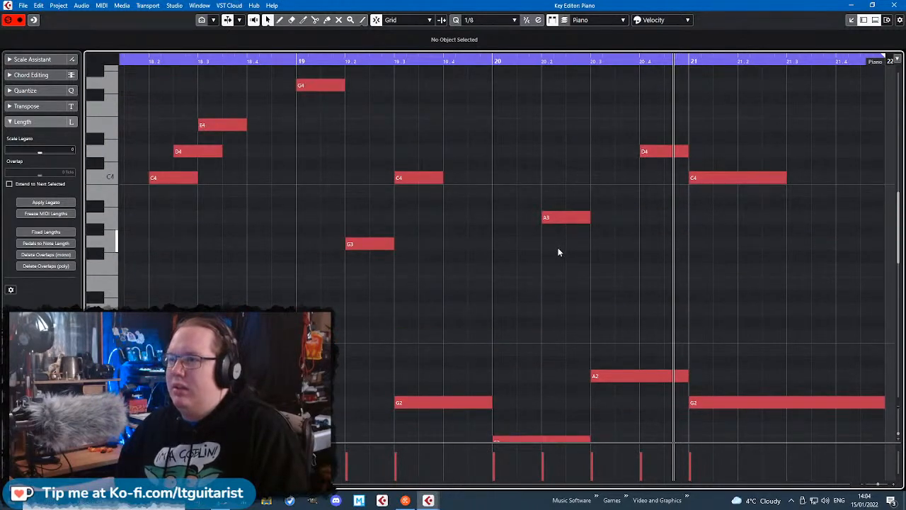
- Try a busier bar 20 by halving the A3 and D4 notes, following them with a short C4 and A3 respectively
{"action": "double_click", "coordinate": [581, 179]}
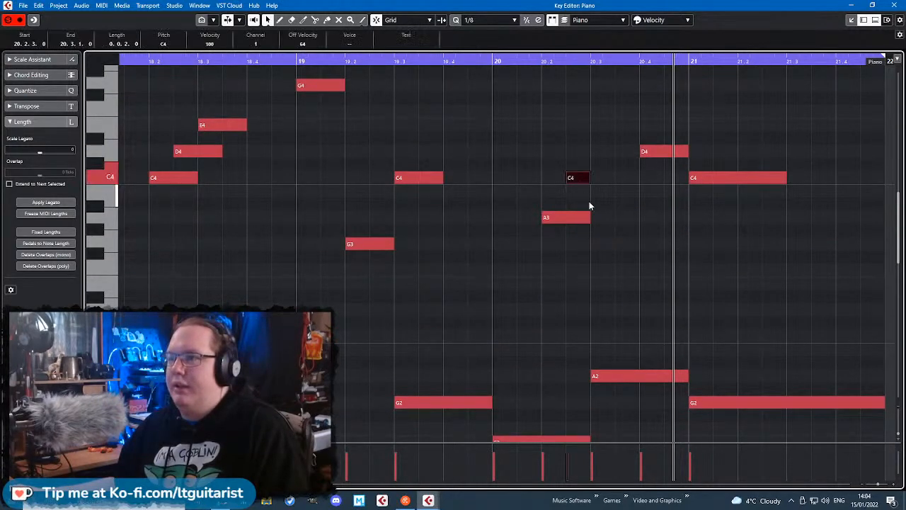
{"action": "left_click_drag", "start_coordinate": [589, 217], "coordinate": [569, 218]}
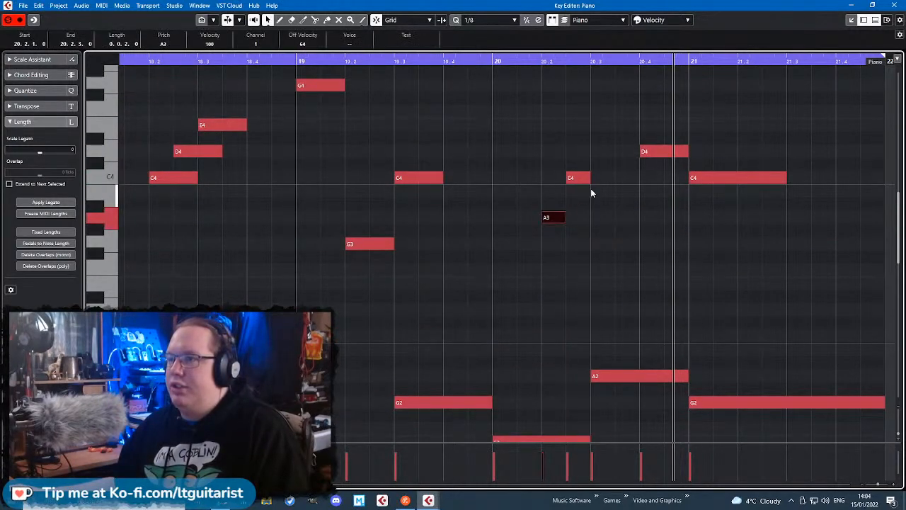
{"action": "double_click", "coordinate": [683, 220]}
{"action": "left_click_drag", "start_coordinate": [688, 152], "coordinate": [662, 152]}
{"action": "left_click", "coordinate": [671, 248]}
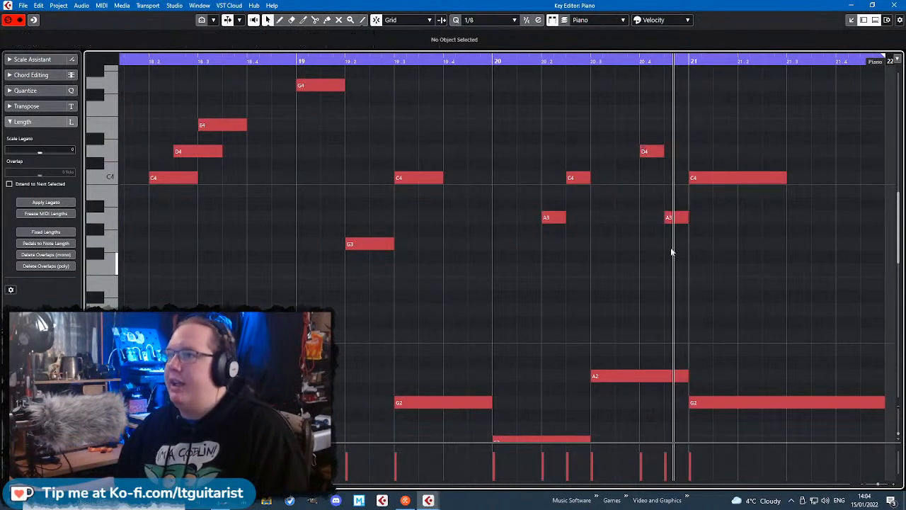
- Try lowering the short note pair at 20.2 to G3 and A3, and play back from bar 20
{"action": "left_click", "coordinate": [496, 59]}
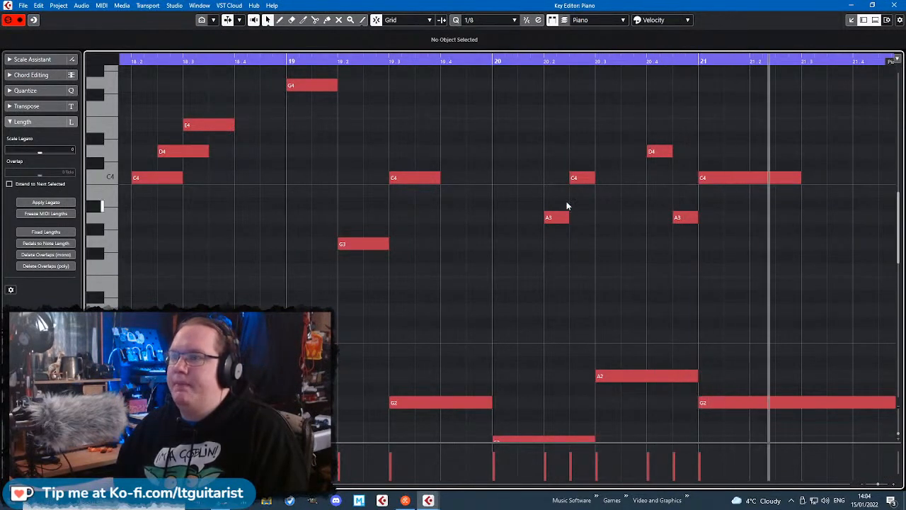
{"action": "left_click_drag", "start_coordinate": [557, 215], "coordinate": [558, 216]}
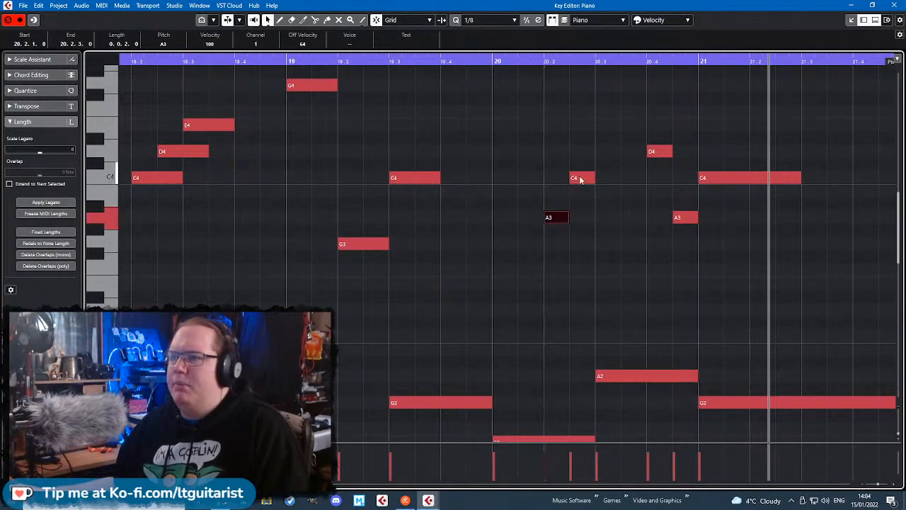
{"action": "left_click_drag", "start_coordinate": [580, 178], "coordinate": [550, 245]}
{"action": "left_click", "coordinate": [516, 99]}
{"action": "left_click", "coordinate": [496, 62]}
{"action": "key", "text": "space"}
{"action": "left_click_drag", "start_coordinate": [564, 219], "coordinate": [592, 222]}
{"action": "left_click", "coordinate": [504, 85]}
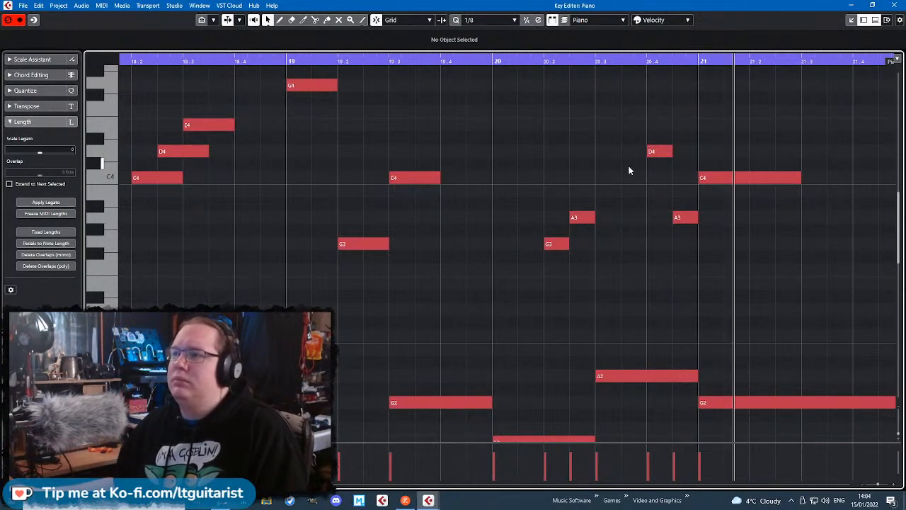
- Undo the bar 20 variations back to the single longer A3 and D4 notes
{"action": "scroll", "coordinate": [797, 279], "scroll_direction": "down", "scroll_amount": 3}
{"action": "scroll", "coordinate": [797, 279], "scroll_direction": "up", "scroll_amount": 3}
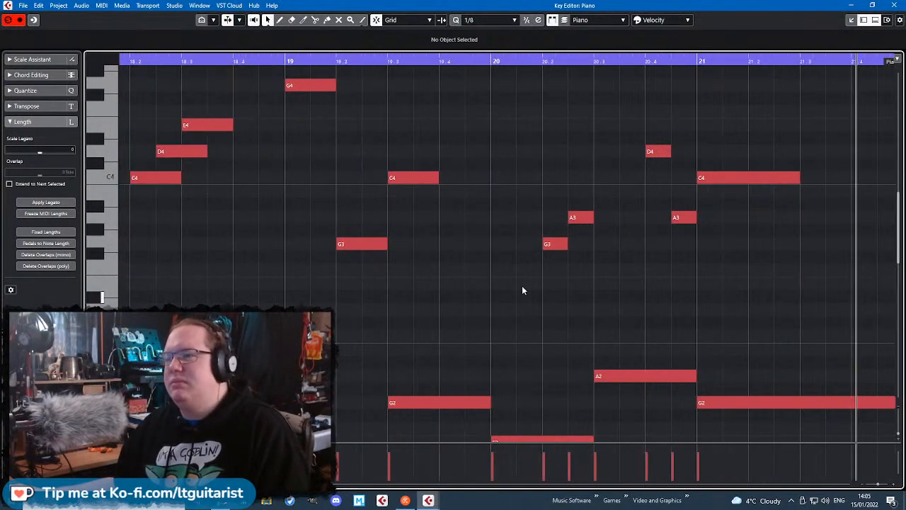
{"action": "left_click_drag", "start_coordinate": [508, 279], "coordinate": [691, 252]}
{"action": "key", "text": "ctrl+z"}
{"action": "key", "text": "ctrl+z"}
{"action": "key", "text": "ctrl+z"}
{"action": "key", "text": "ctrl+z"}
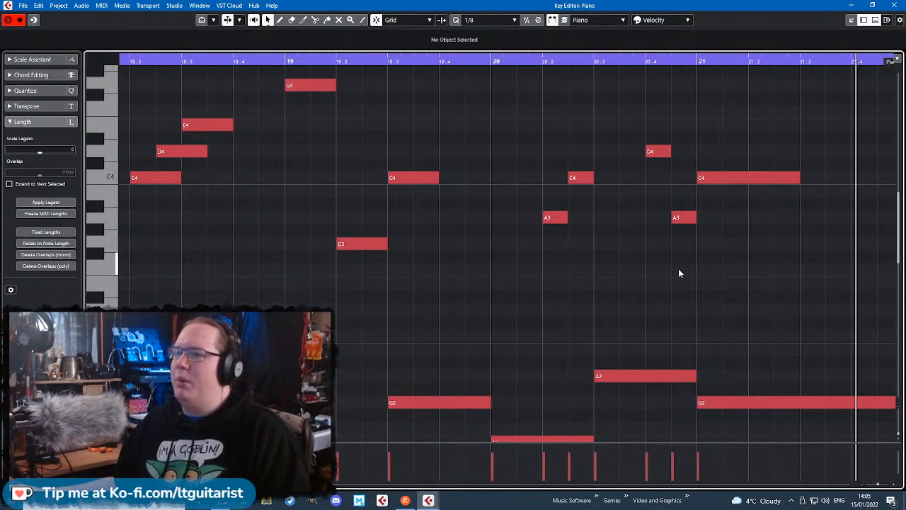
{"action": "key", "text": "ctrl+z"}
{"action": "key", "text": "ctrl+z"}
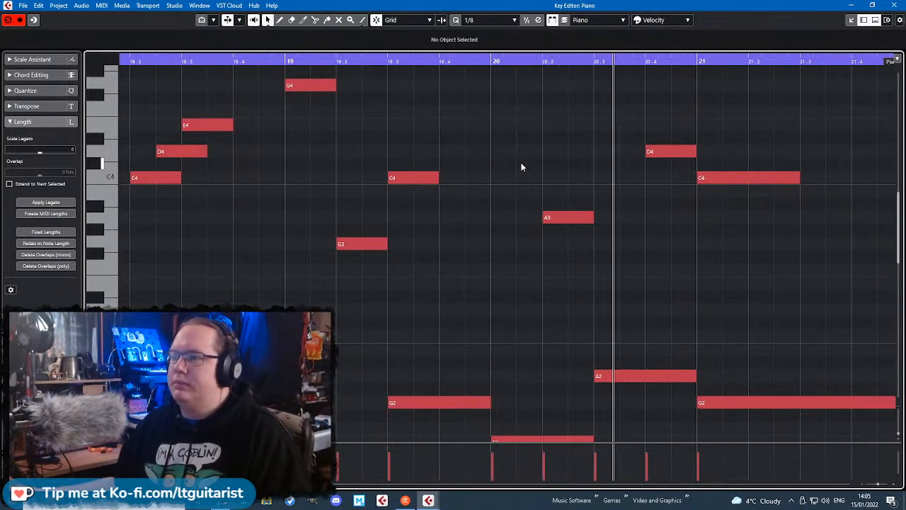
- Fit the whole piano part from bar 14 to 21 in view and enlarge the velocity lane beneath the notes
{"action": "scroll", "coordinate": [521, 167], "scroll_direction": "down", "scroll_amount": 5}
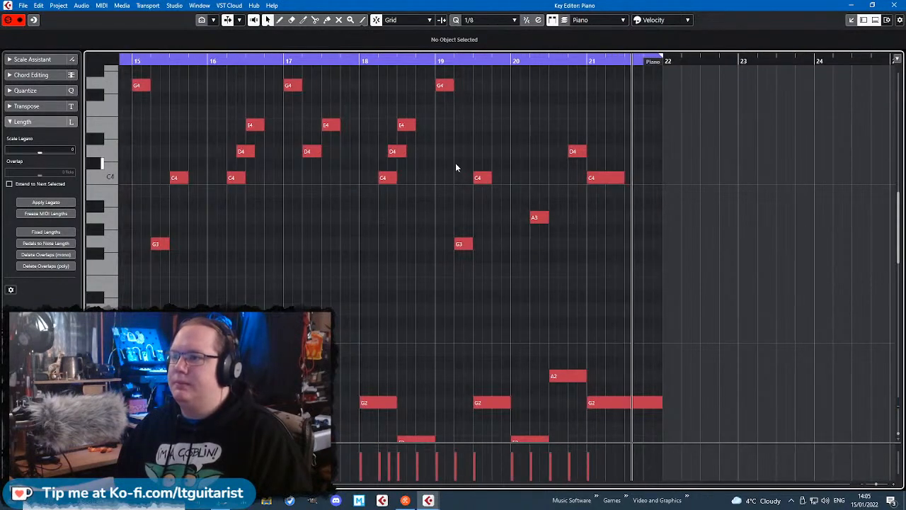
{"action": "scroll", "coordinate": [454, 163], "scroll_direction": "down", "scroll_amount": 2}
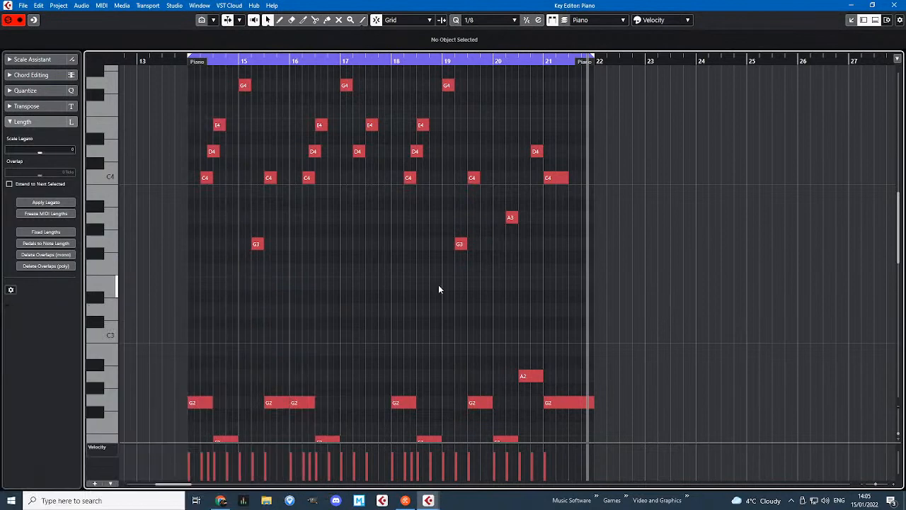
{"action": "left_click_drag", "start_coordinate": [439, 287], "coordinate": [111, 306]}
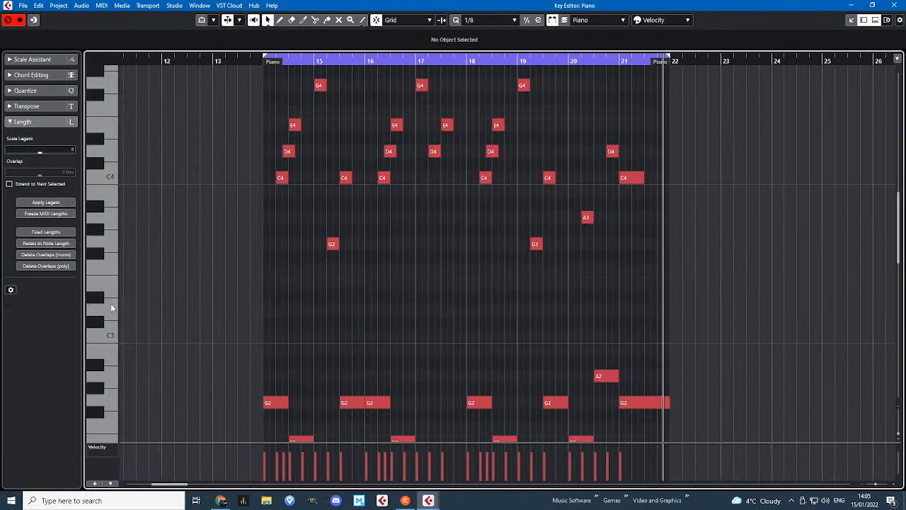
{"action": "left_click", "coordinate": [398, 441]}
{"action": "left_click", "coordinate": [432, 418]}
{"action": "scroll", "coordinate": [430, 418], "scroll_direction": "down", "scroll_amount": 2}
{"action": "scroll", "coordinate": [429, 420], "scroll_direction": "up", "scroll_amount": 2}
{"action": "left_click_drag", "start_coordinate": [441, 442], "coordinate": [481, 294]}
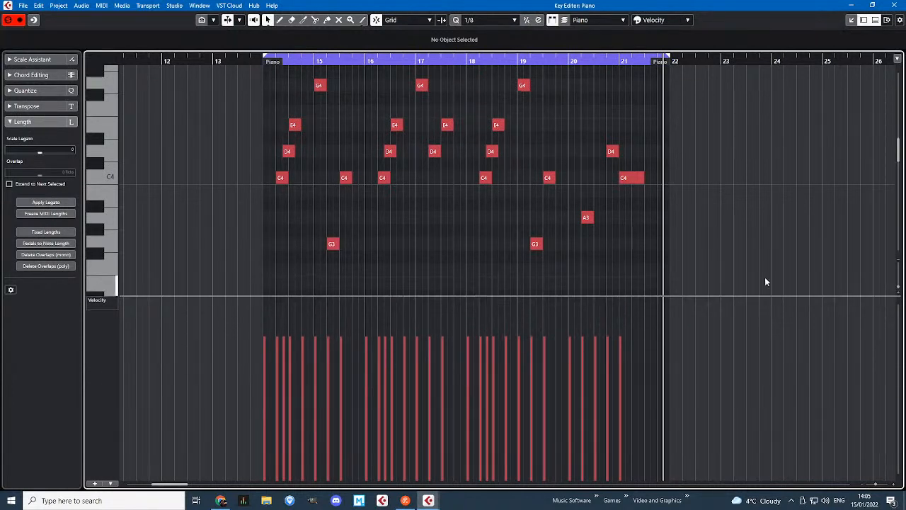
- Raise the velocity of all melody notes together above that of the chord notes
{"action": "left_click_drag", "start_coordinate": [764, 277], "coordinate": [210, 73]}
{"action": "left_click_drag", "start_coordinate": [490, 299], "coordinate": [495, 290]}
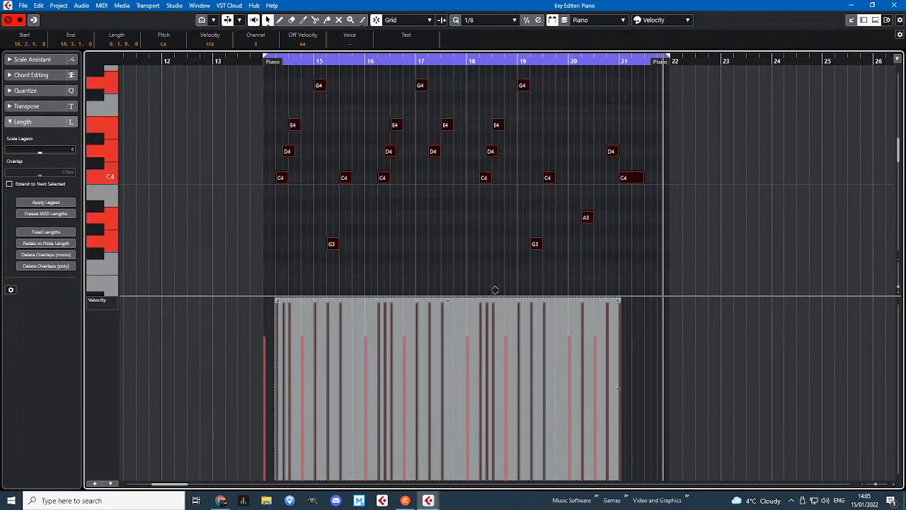
{"action": "left_click", "coordinate": [349, 125]}
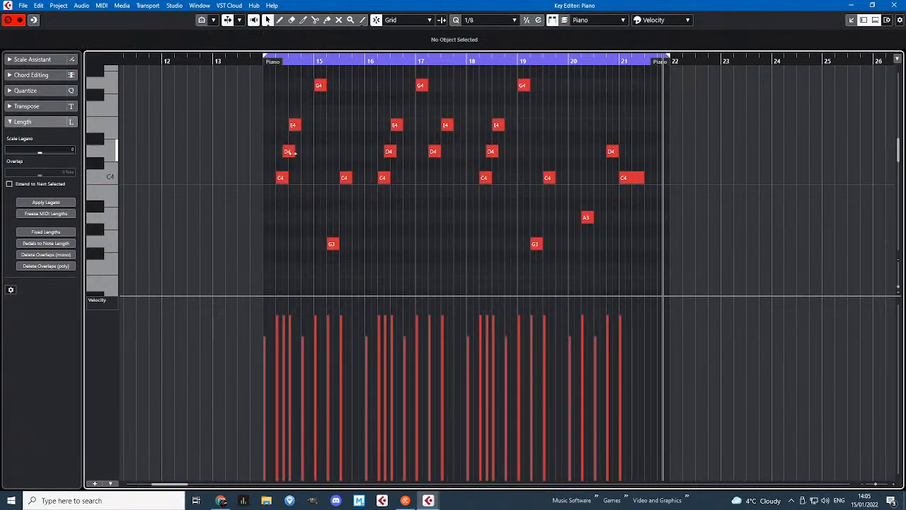
- Lower the velocity of all chord notes below the melody together to 95
{"action": "scroll", "coordinate": [289, 152], "scroll_direction": "down", "scroll_amount": 8}
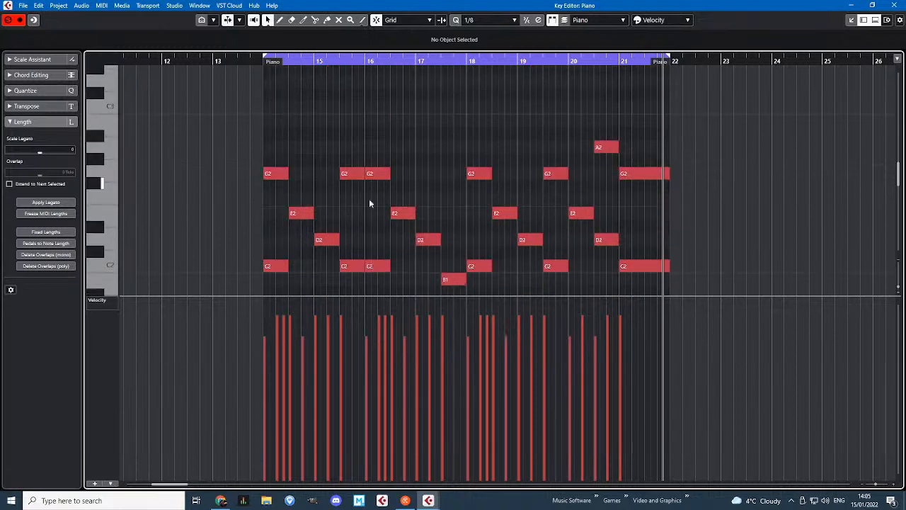
{"action": "left_click_drag", "start_coordinate": [213, 113], "coordinate": [682, 273]}
{"action": "scroll", "coordinate": [418, 209], "scroll_direction": "up", "scroll_amount": 4}
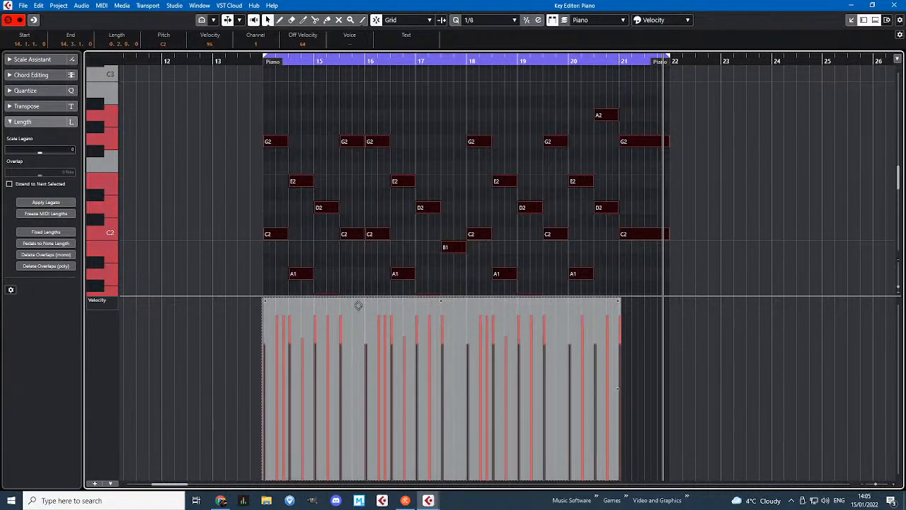
{"action": "left_click", "coordinate": [423, 125]}
- Close both piano note editors and play back the full arrangement from shortly before bar 14
{"action": "left_click", "coordinate": [895, 5]}
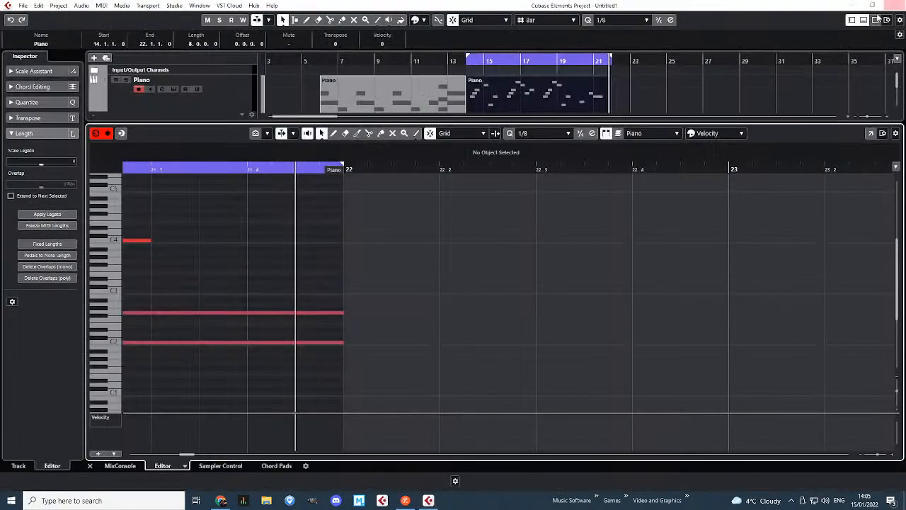
{"action": "left_click", "coordinate": [89, 466]}
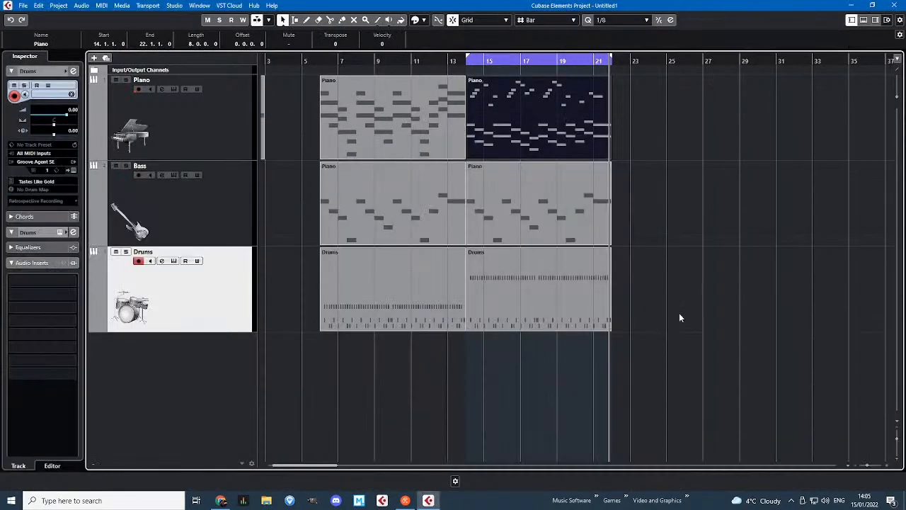
{"action": "left_click", "coordinate": [455, 62]}
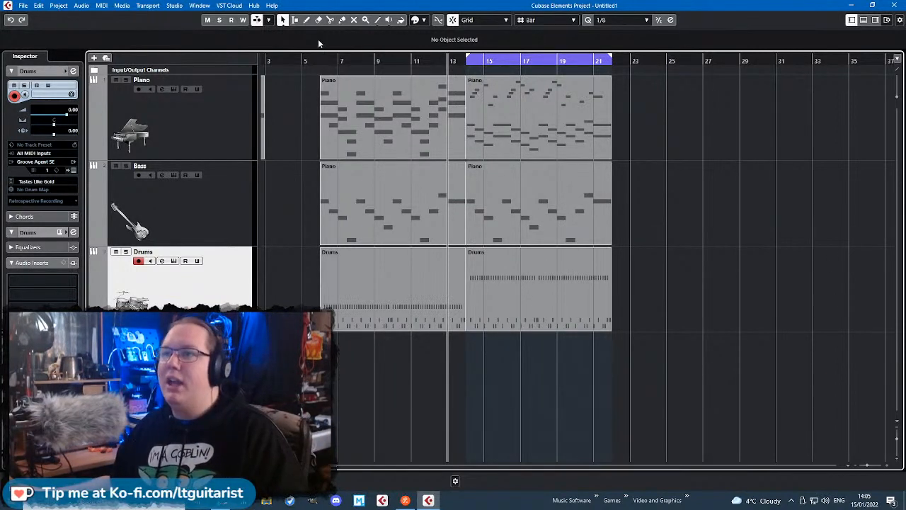
- Extend the loop range's start back to bar 6 so it covers both sections through bar 21
{"action": "scroll", "coordinate": [332, 88], "scroll_direction": "up", "scroll_amount": 2}
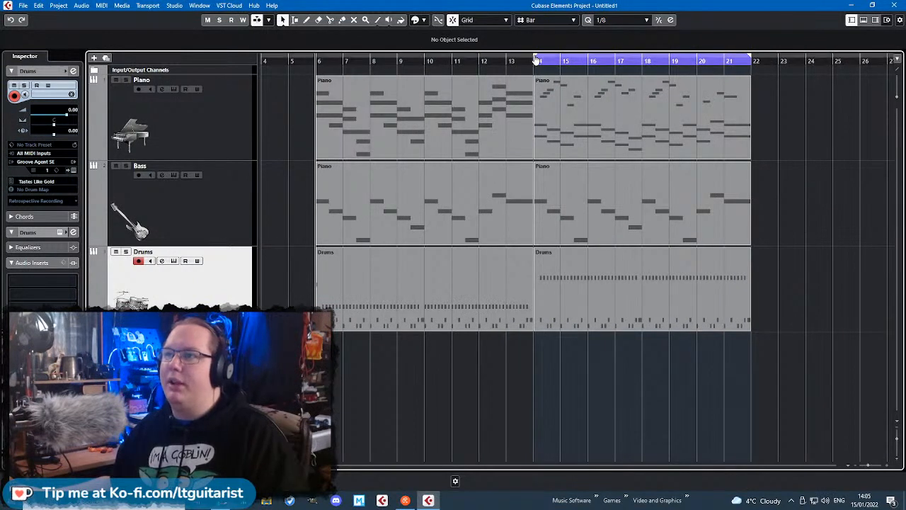
{"action": "left_click_drag", "start_coordinate": [536, 60], "coordinate": [336, 104]}
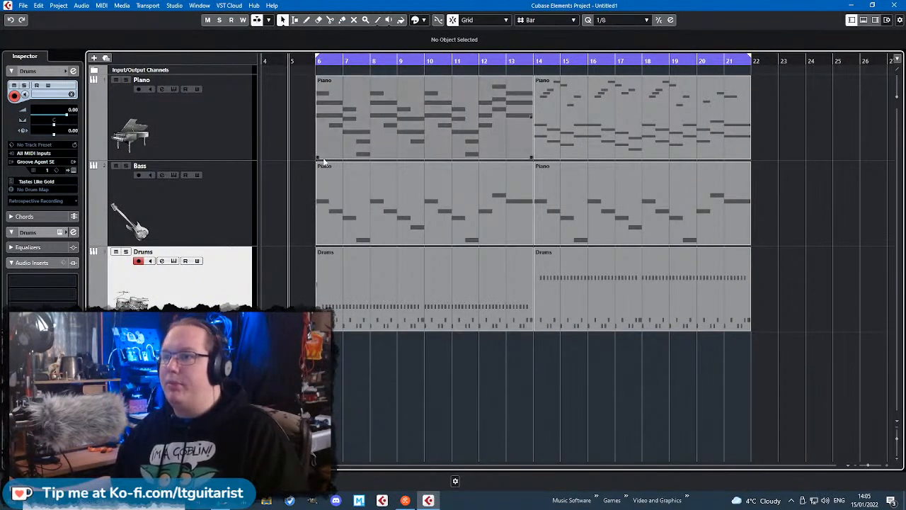
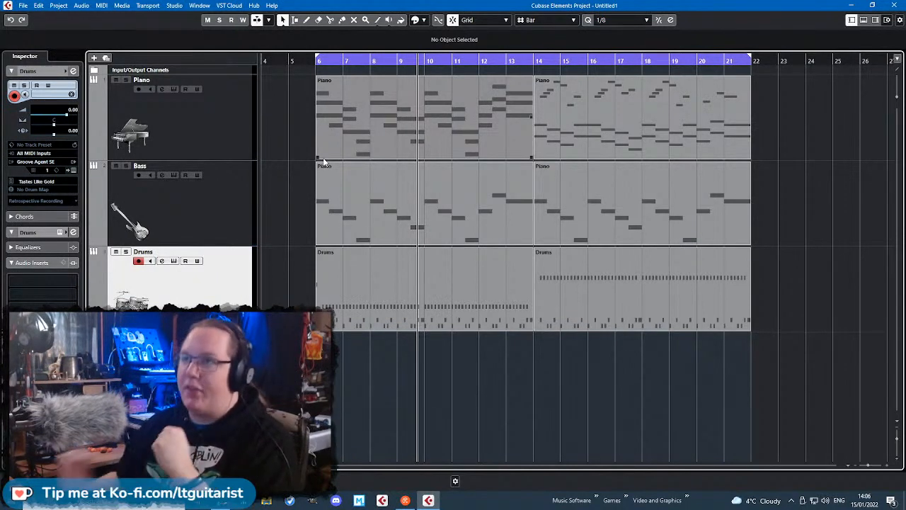
{"action": "left_click_drag", "start_coordinate": [300, 78], "coordinate": [498, 384]}
{"action": "left_click_drag", "start_coordinate": [492, 376], "coordinate": [295, 92]}
{"action": "left_click_drag", "start_coordinate": [295, 92], "coordinate": [491, 391]}
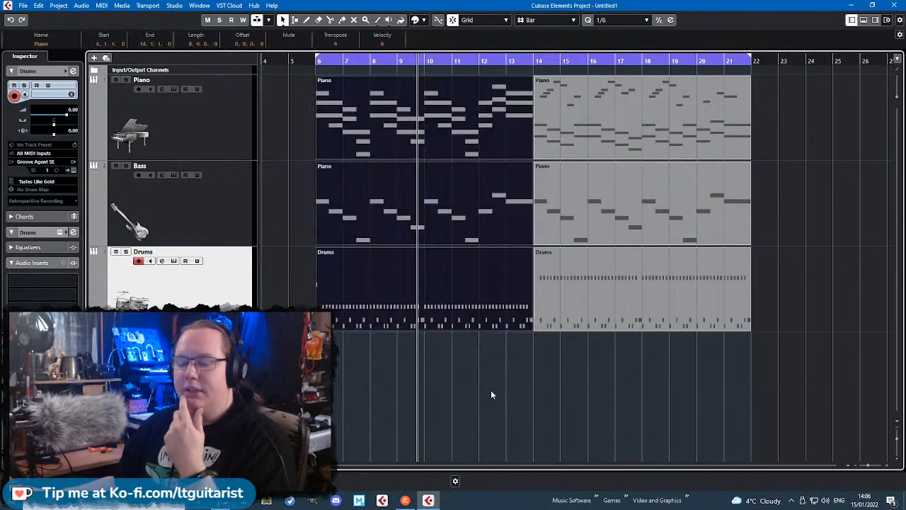
{"action": "left_click", "coordinate": [491, 391]}
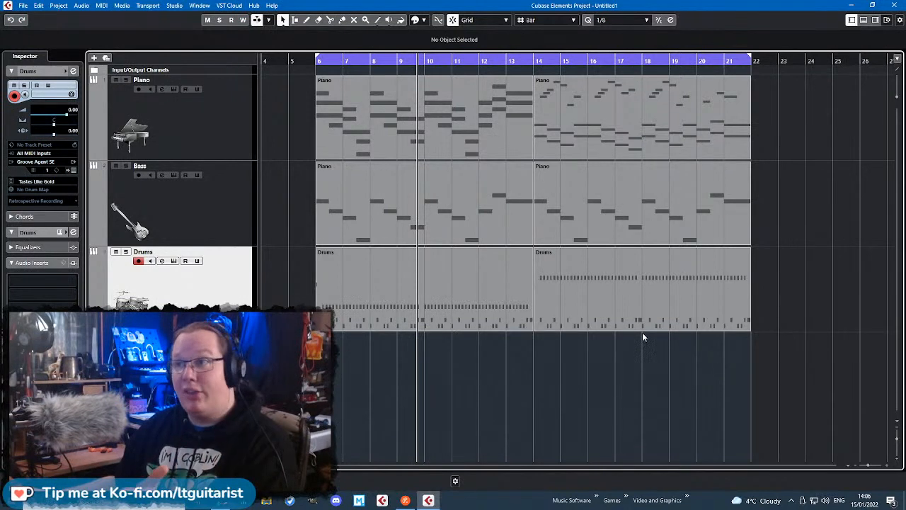
- Swap the two drum parts, moving the bar 14 part to bar 6 and the bar 6 part to bar 14
{"action": "left_click", "coordinate": [404, 317]}
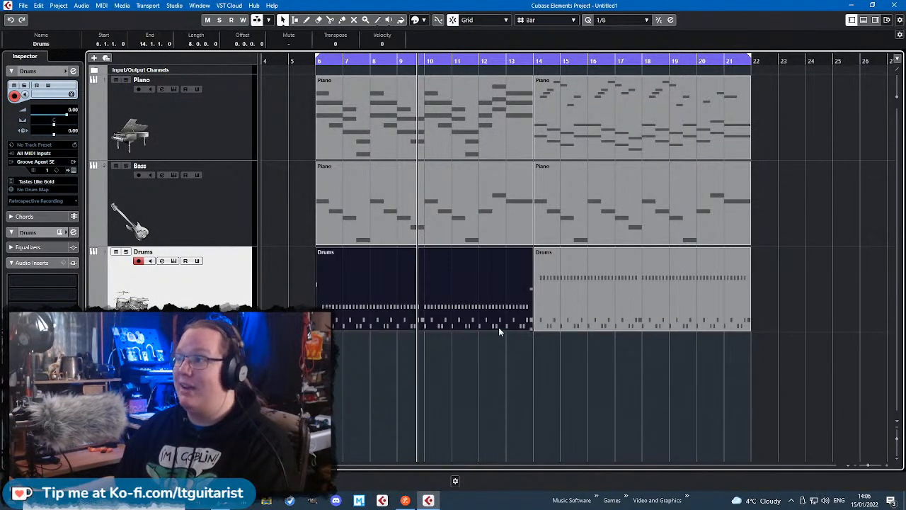
{"action": "left_click_drag", "start_coordinate": [657, 287], "coordinate": [439, 276]}
{"action": "left_click_drag", "start_coordinate": [806, 301], "coordinate": [554, 297]}
- Play back the arrangement from bar 10 across the section change to hear the swapped drum parts
{"action": "left_click", "coordinate": [422, 61]}
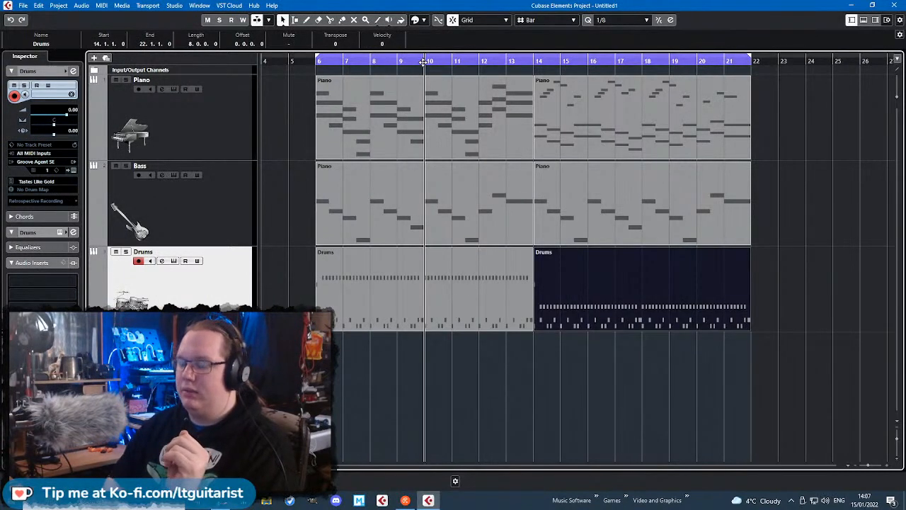
{"action": "key", "text": "space"}
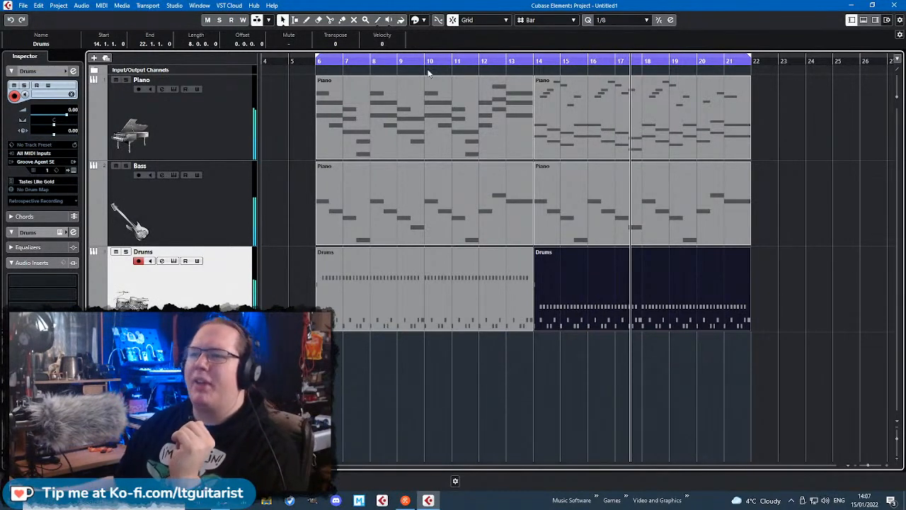
{"action": "left_click", "coordinate": [386, 273]}
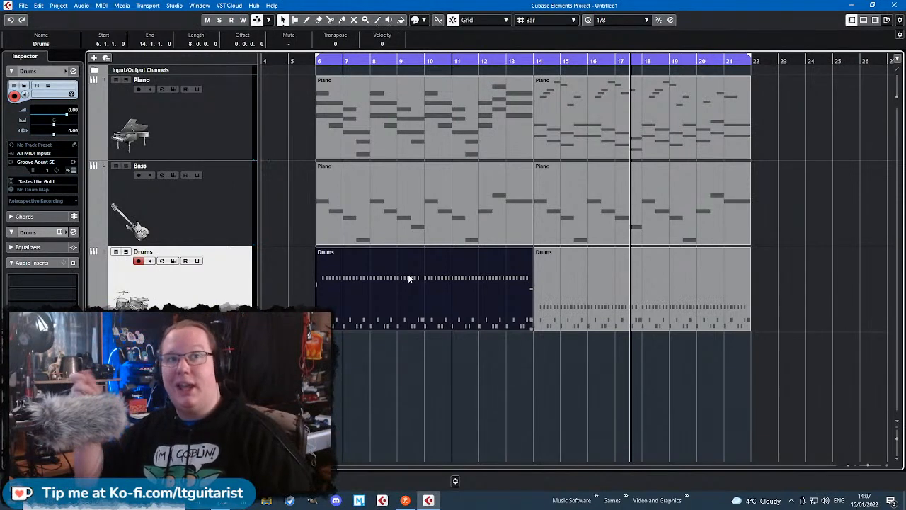
{"action": "left_click", "coordinate": [572, 398]}
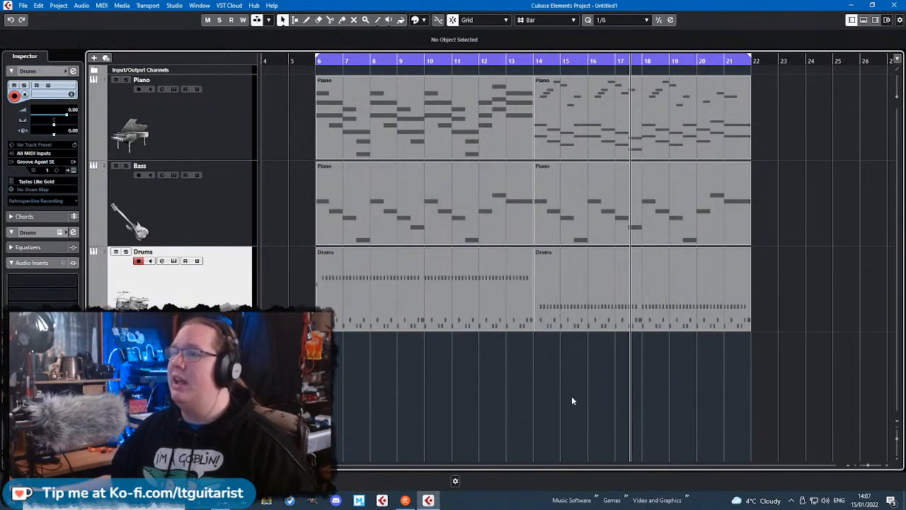
{"action": "mouse_move", "coordinate": [777, 293]}
{"action": "left_mouse_down"}
{"action": "mouse_move", "coordinate": [555, 355]}
{"action": "mouse_move", "coordinate": [764, 306]}
{"action": "left_mouse_up"}
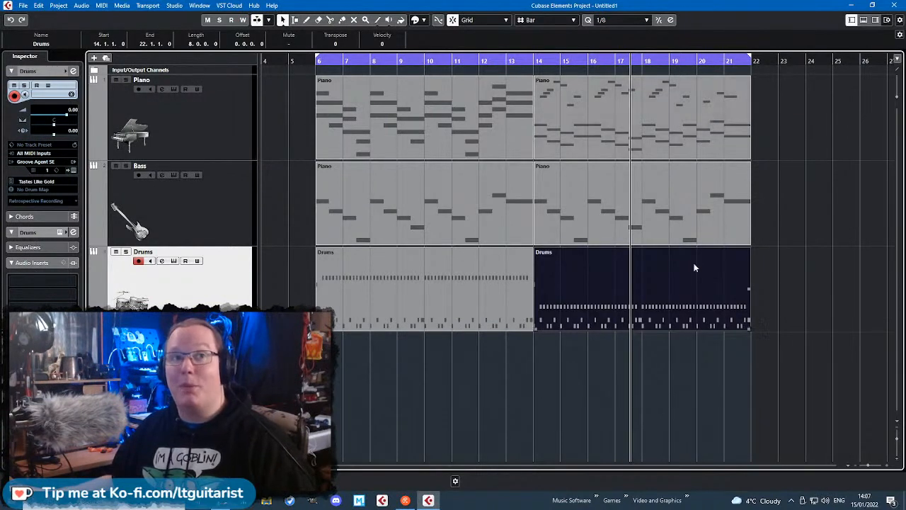
{"action": "left_click", "coordinate": [697, 370]}
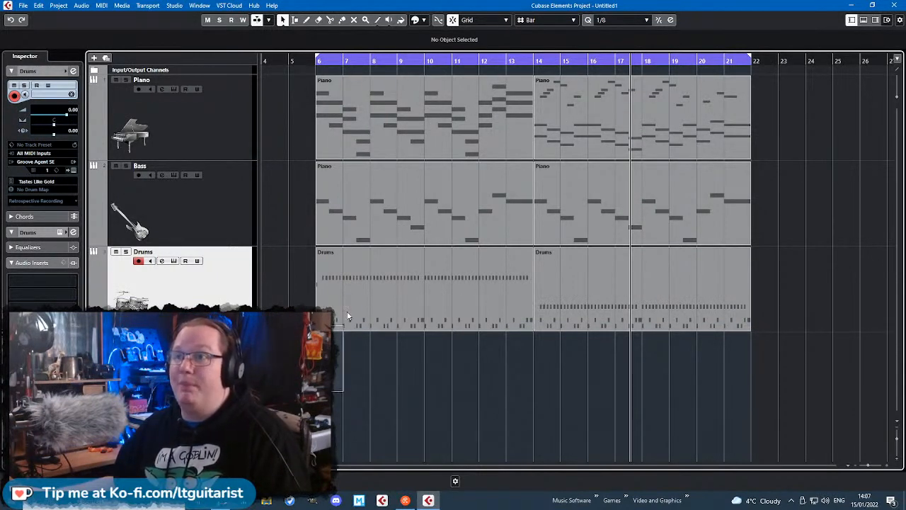
- Colour the piano, bass and drum parts of bars 6 to 13 yellow-orange
{"action": "left_click_drag", "start_coordinate": [347, 316], "coordinate": [402, 138]}
{"action": "left_click_drag", "start_coordinate": [416, 102], "coordinate": [417, 101]}
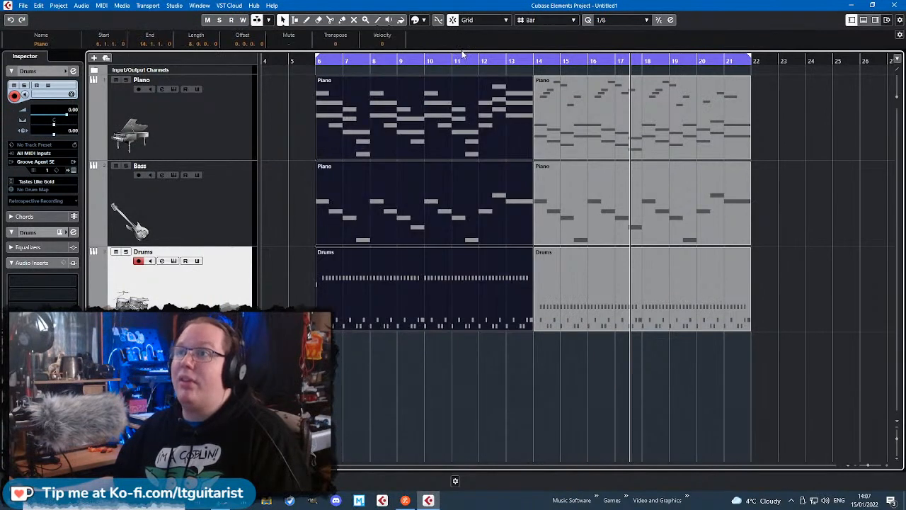
{"action": "left_click", "coordinate": [424, 22]}
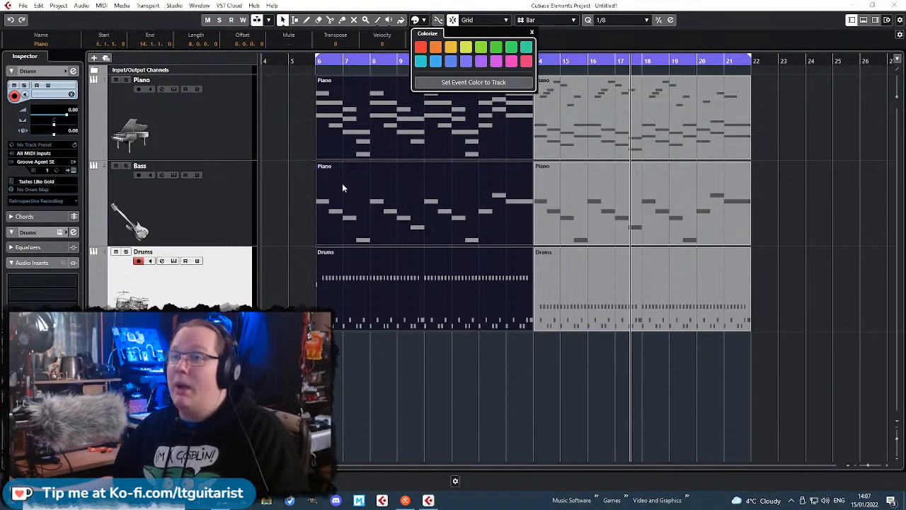
{"action": "left_click", "coordinate": [452, 51]}
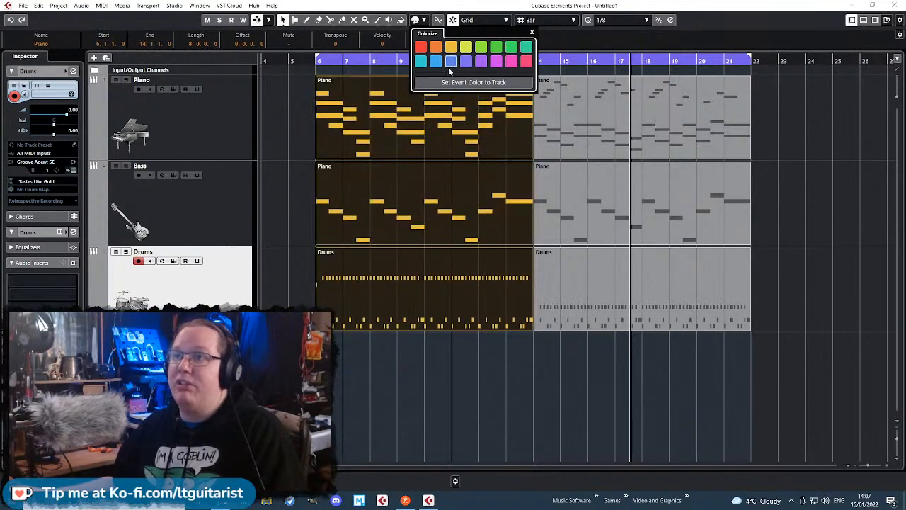
- Colour the piano, bass and drum parts of bars 14 to 21 lime yellow
{"action": "left_click", "coordinate": [515, 414]}
{"action": "left_click_drag", "start_coordinate": [693, 258], "coordinate": [739, 80]}
{"action": "left_click", "coordinate": [423, 20]}
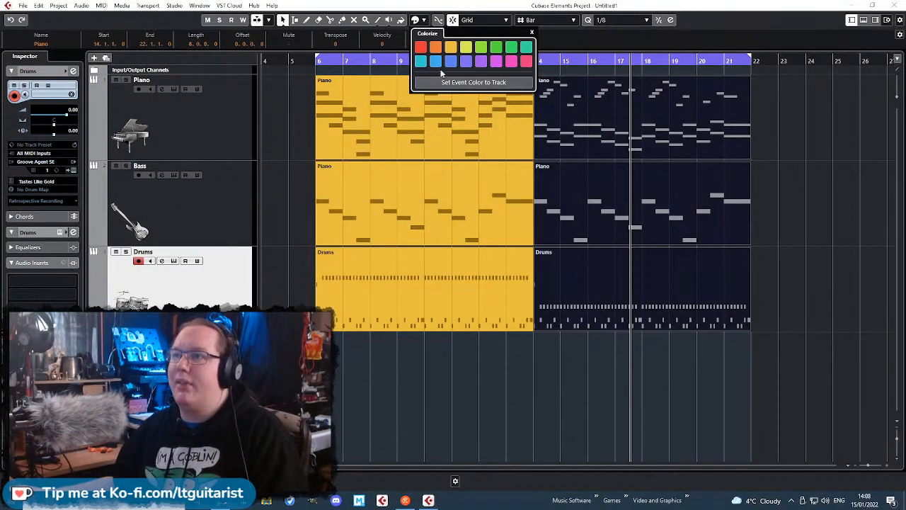
{"action": "left_click", "coordinate": [466, 49]}
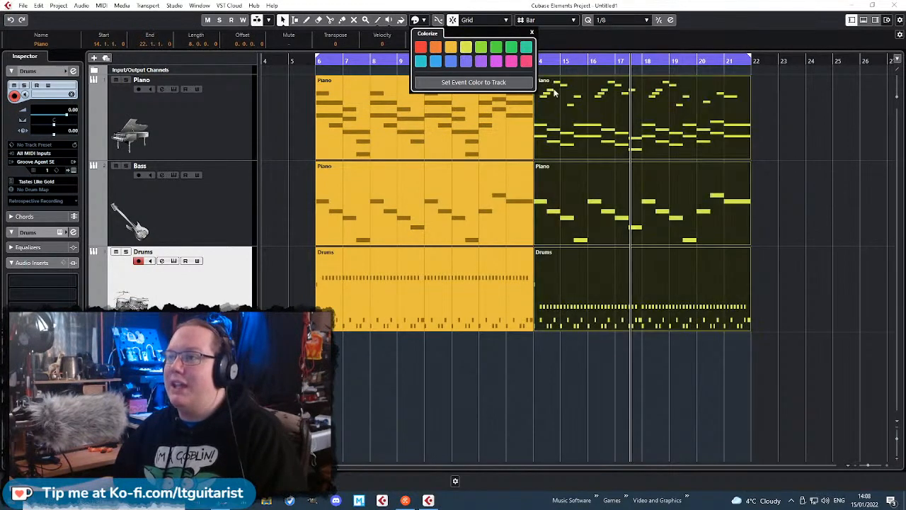
{"action": "left_click", "coordinate": [784, 152]}
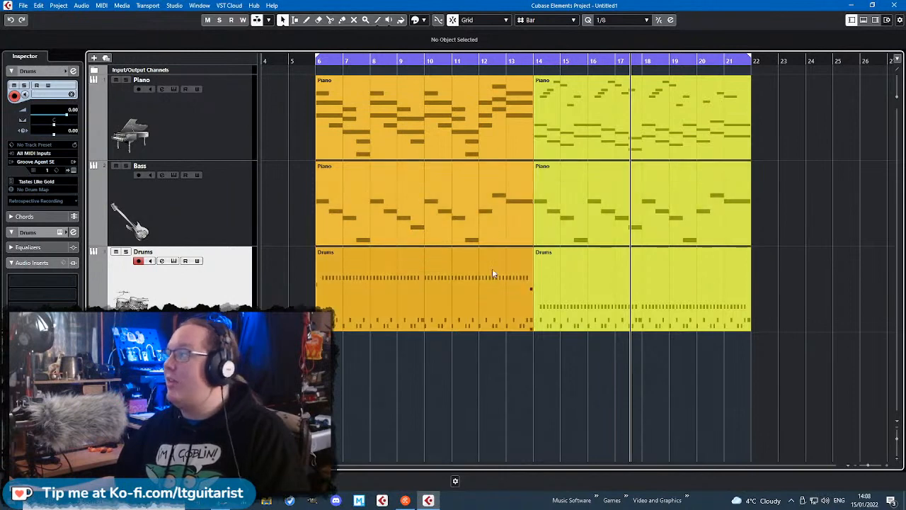
- Duplicate the piano, bass and drum parts of bars 14 to 21 so the copies start at bar 22
{"action": "key", "text": "g"}
{"action": "key", "text": "g"}
{"action": "key", "text": "g"}
{"action": "key", "text": "g"}
{"action": "left_click_drag", "start_coordinate": [669, 430], "coordinate": [455, 131]}
{"action": "key", "text": "ctrl+d"}
{"action": "key", "text": "h"}
{"action": "key", "text": "h"}
{"action": "key", "text": "h"}
- Colour the three duplicated parts in bars 22 to 29 blue
{"action": "left_click_drag", "start_coordinate": [727, 430], "coordinate": [603, 146]}
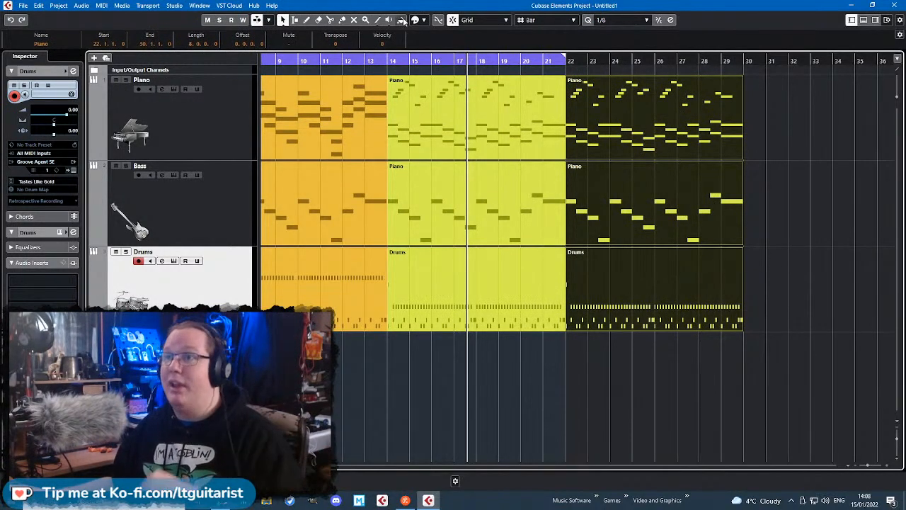
{"action": "left_click", "coordinate": [423, 20]}
{"action": "left_click", "coordinate": [451, 61]}
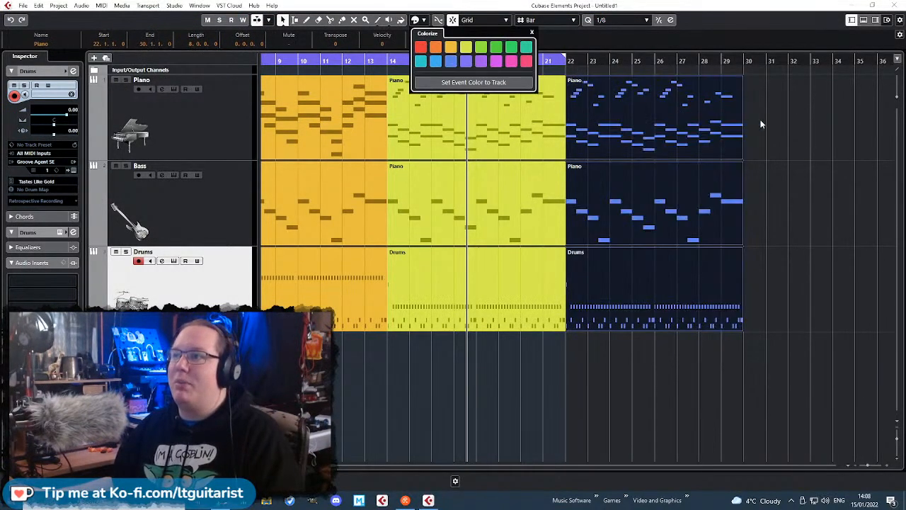
{"action": "left_click", "coordinate": [816, 312]}
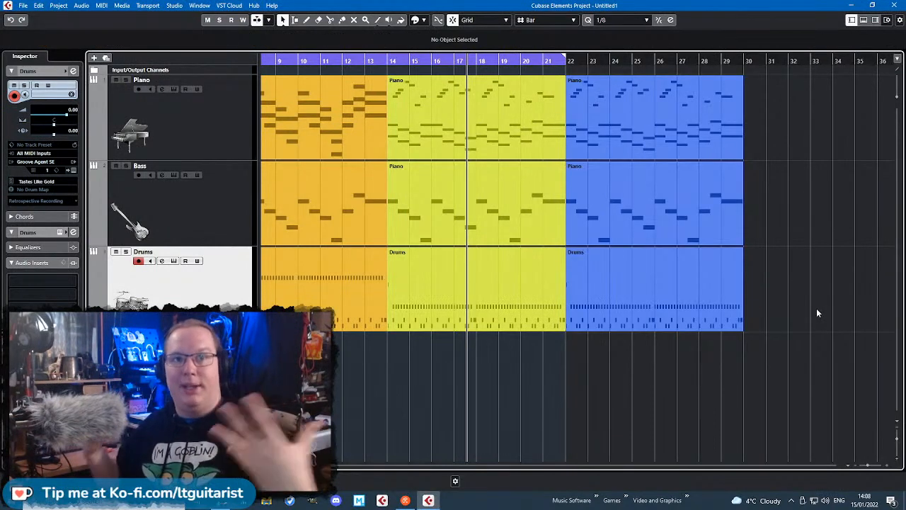
- Delete the three blue duplicated parts from bars 22 to 29
{"action": "left_click_drag", "start_coordinate": [832, 319], "coordinate": [701, 133]}
{"action": "key", "text": "Delete"}
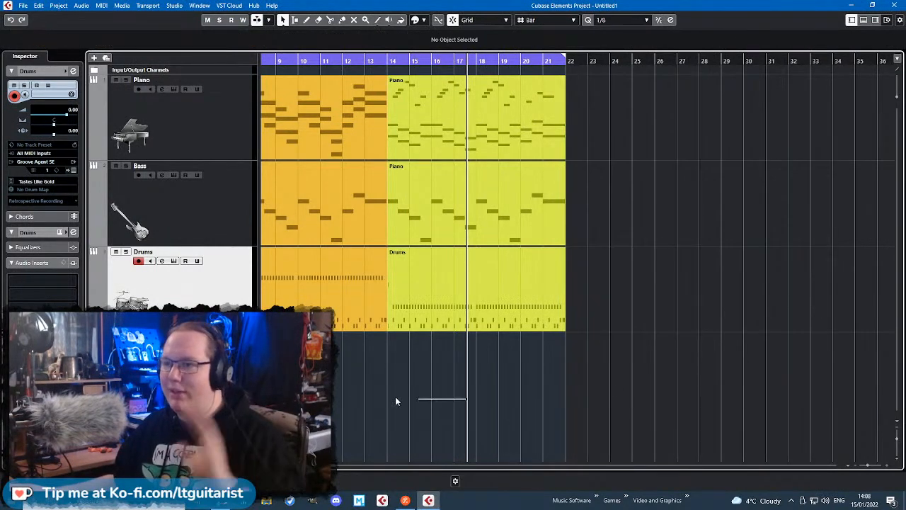
{"action": "scroll", "coordinate": [395, 402], "scroll_direction": "left", "scroll_amount": 4}
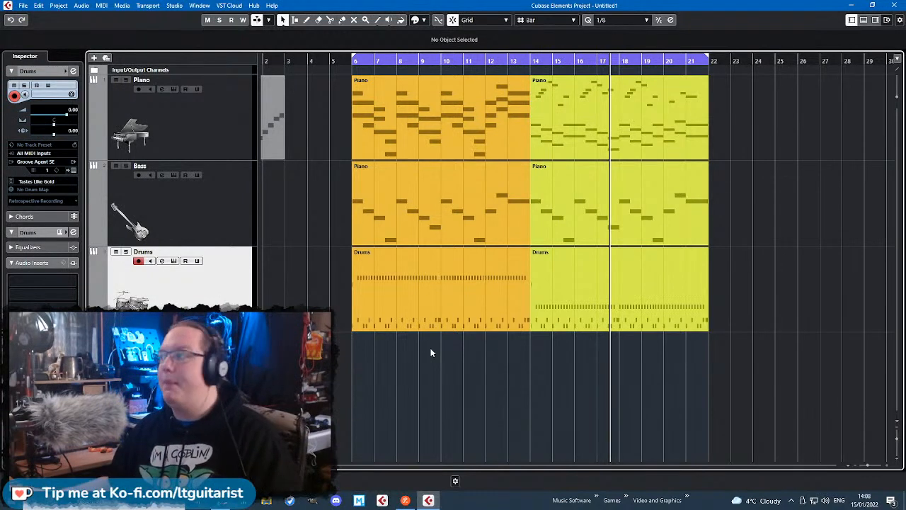
- Set the Piano track's colour to yellow-orange
{"action": "left_click", "coordinate": [210, 92]}
{"action": "left_click", "coordinate": [97, 105]}
{"action": "left_click", "coordinate": [131, 182]}
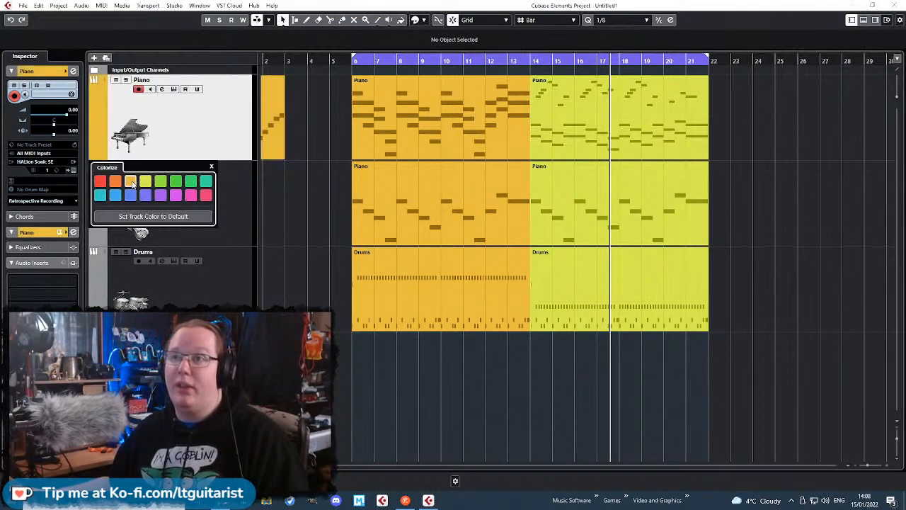
- Recolour both piano parts in bars 6 to 21 yellow-orange to match their track
{"action": "left_click", "coordinate": [330, 122]}
{"action": "left_click_drag", "start_coordinate": [330, 122], "coordinate": [720, 136]}
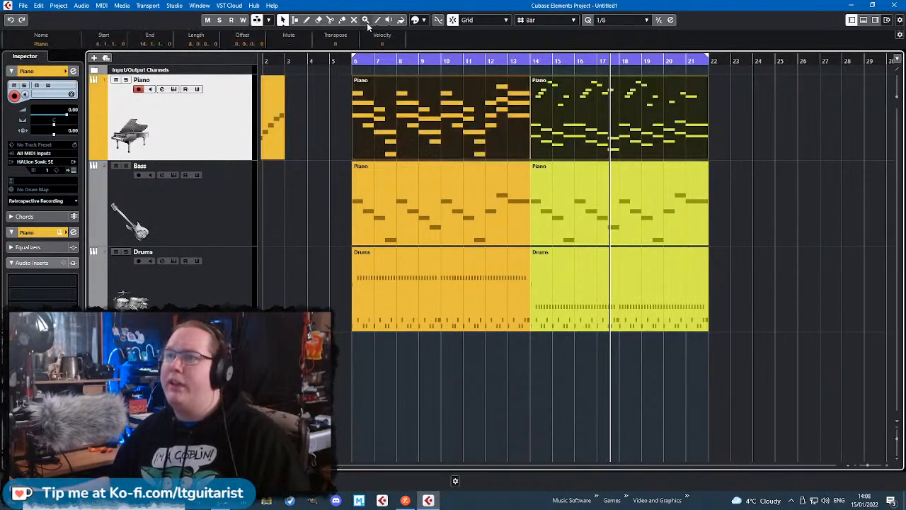
{"action": "left_click", "coordinate": [418, 20]}
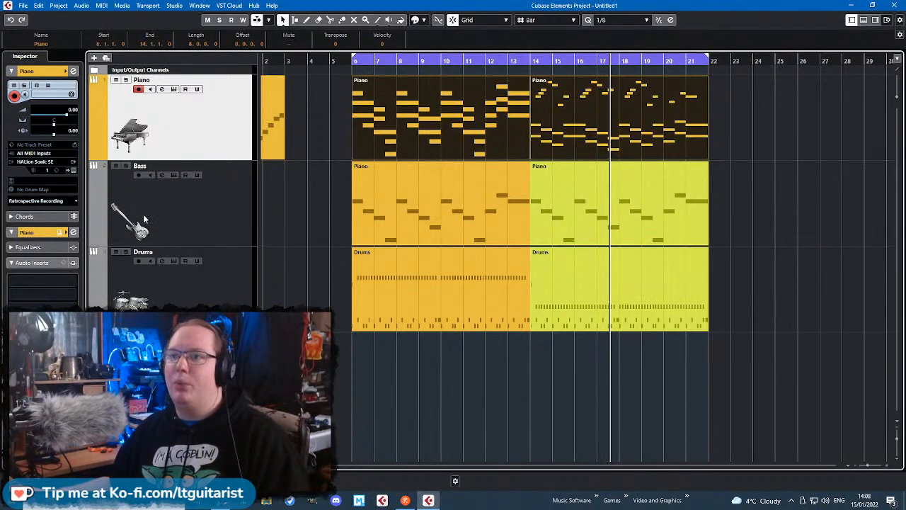
- Set the Bass track's colour to blue and the Drums track's colour to violet
{"action": "left_click", "coordinate": [95, 186]}
{"action": "left_click", "coordinate": [130, 281]}
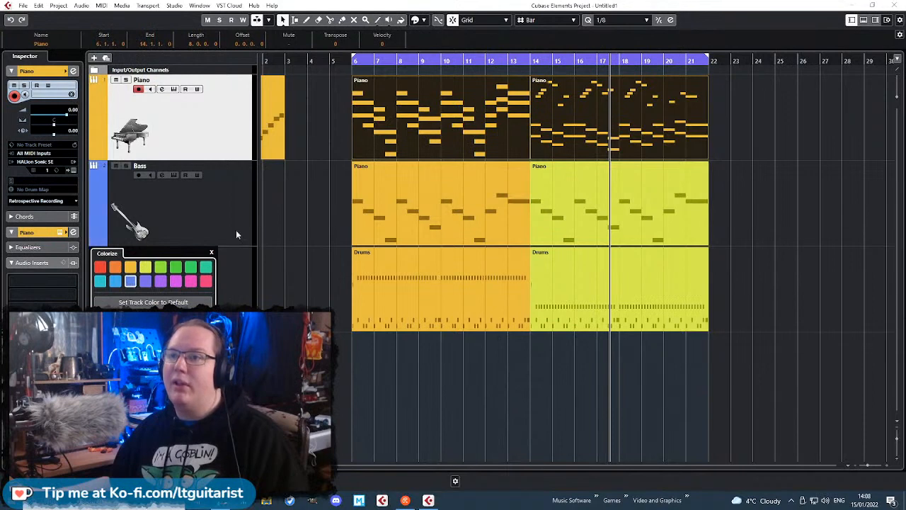
{"action": "left_click_drag", "start_coordinate": [299, 195], "coordinate": [666, 207]}
{"action": "left_click", "coordinate": [183, 221]}
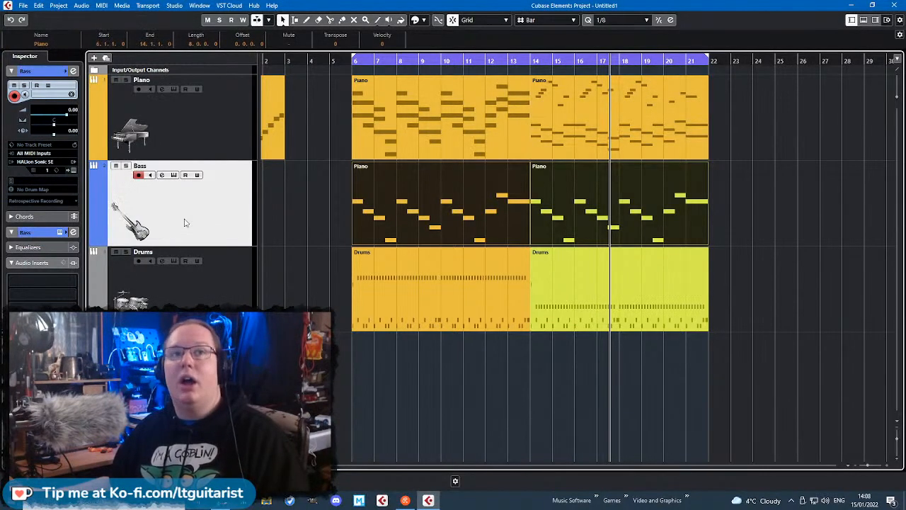
{"action": "left_click", "coordinate": [95, 197]}
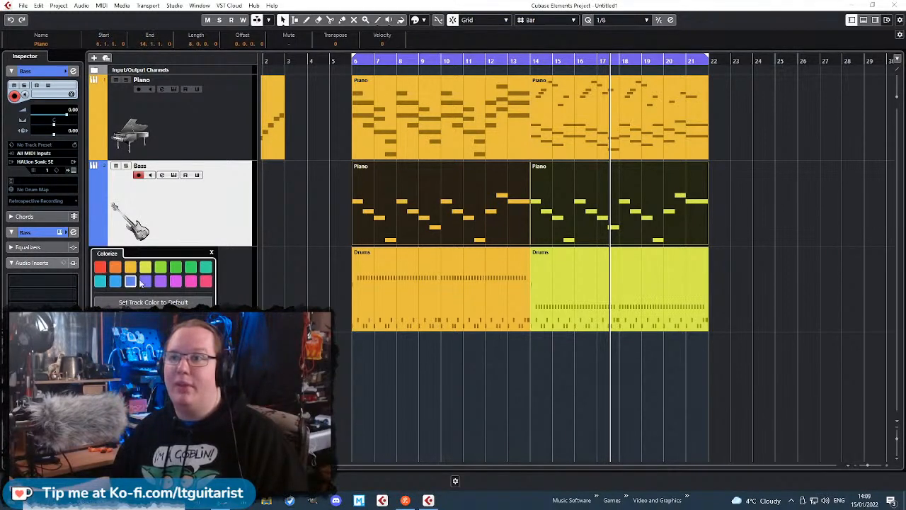
{"action": "left_click", "coordinate": [101, 187]}
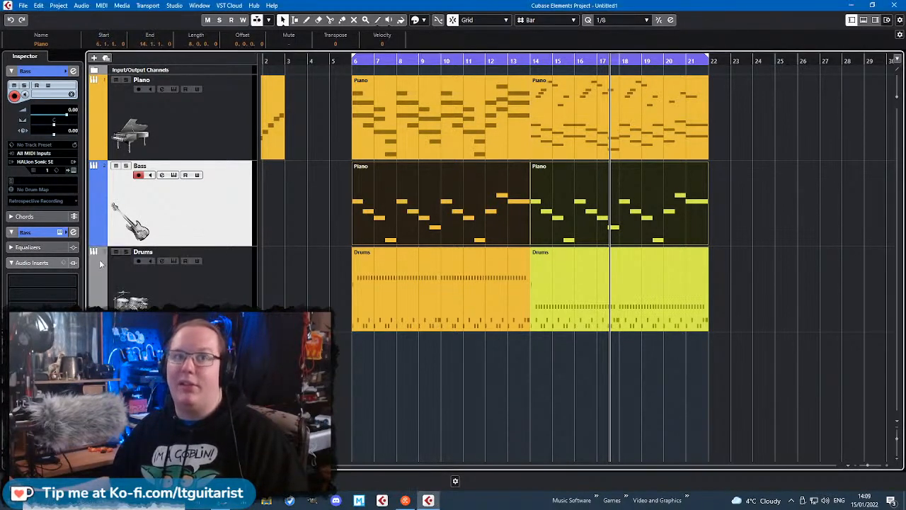
{"action": "left_click", "coordinate": [100, 273]}
{"action": "left_click", "coordinate": [149, 347]}
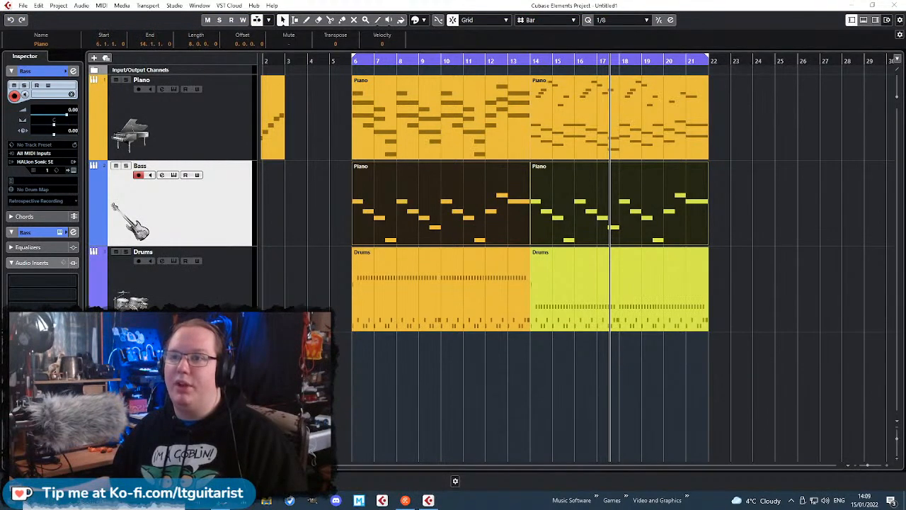
- Recolour both drum parts in bars 6 to 21 purple
{"action": "left_click_drag", "start_coordinate": [353, 374], "coordinate": [596, 320]}
{"action": "left_click", "coordinate": [424, 20]}
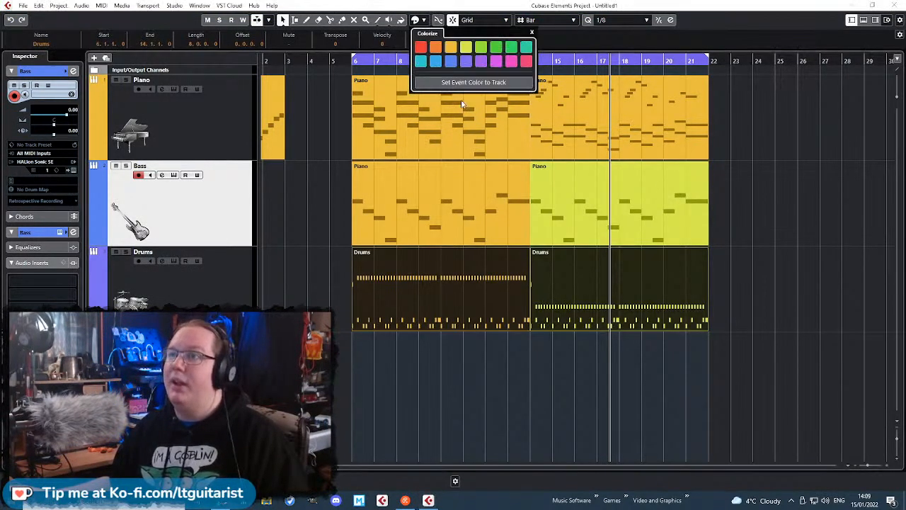
{"action": "left_click", "coordinate": [465, 62]}
{"action": "left_click", "coordinate": [477, 63]}
- Recolour both bass parts in bars 6 to 21 blue to match their track
{"action": "left_click_drag", "start_coordinate": [327, 181], "coordinate": [664, 189]}
{"action": "left_click", "coordinate": [418, 20]}
{"action": "left_click", "coordinate": [451, 62]}
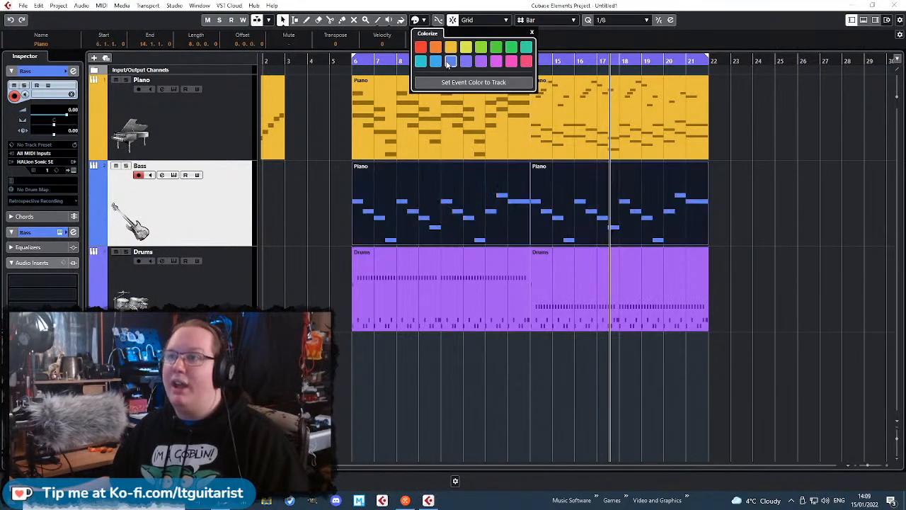
{"action": "left_click", "coordinate": [325, 210]}
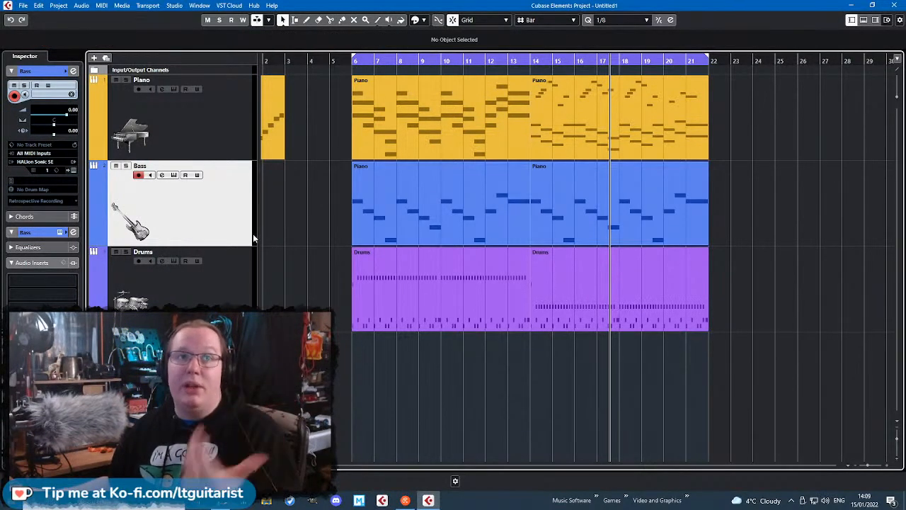
- Colour all three parts of the first section, bars 6 to 13, yellow-orange again
{"action": "left_click_drag", "start_coordinate": [350, 429], "coordinate": [496, 85]}
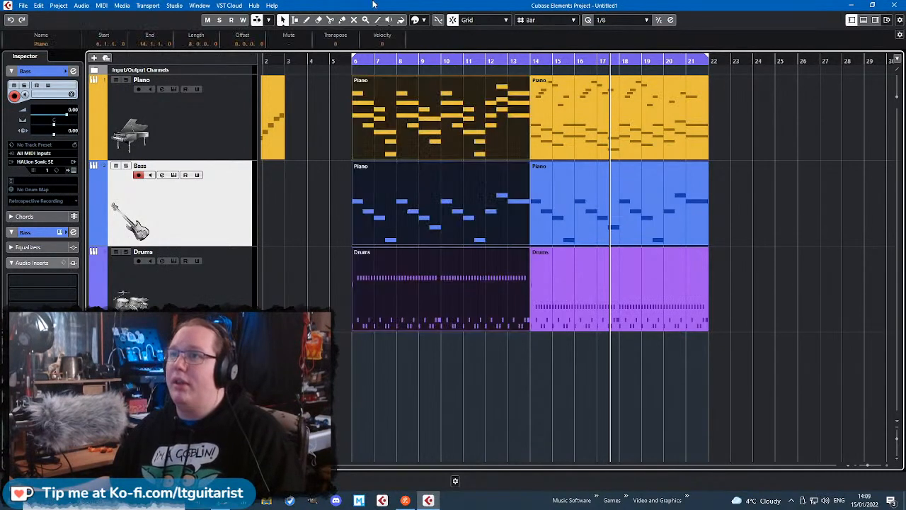
{"action": "left_click", "coordinate": [418, 20]}
{"action": "left_click", "coordinate": [451, 48]}
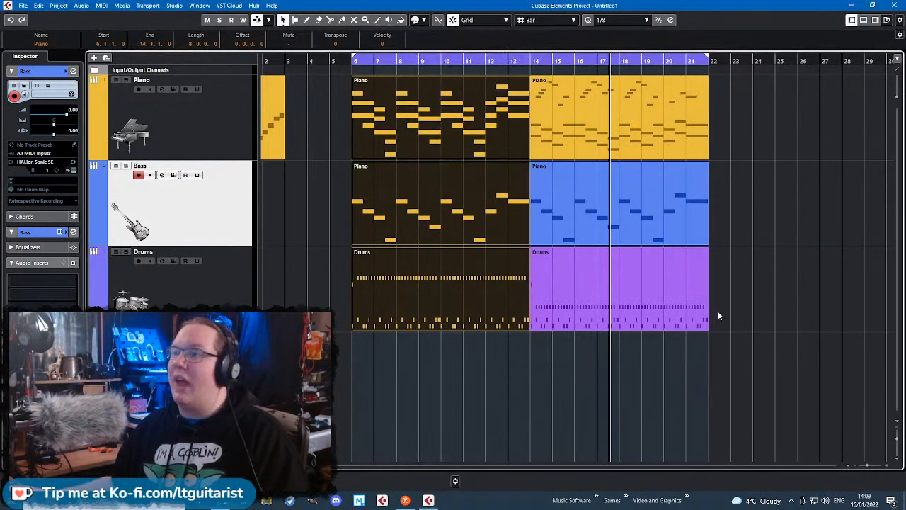
- Colour all three parts of the second section, bars 14 to 21, lime yellow again
{"action": "left_click_drag", "start_coordinate": [749, 339], "coordinate": [581, 75]}
{"action": "left_click", "coordinate": [417, 20]}
{"action": "left_click", "coordinate": [457, 47]}
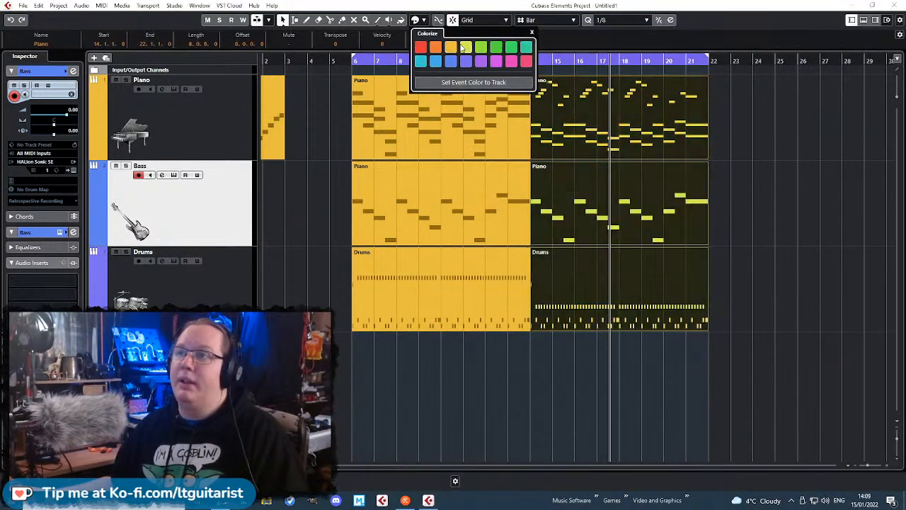
{"action": "left_click", "coordinate": [695, 421]}
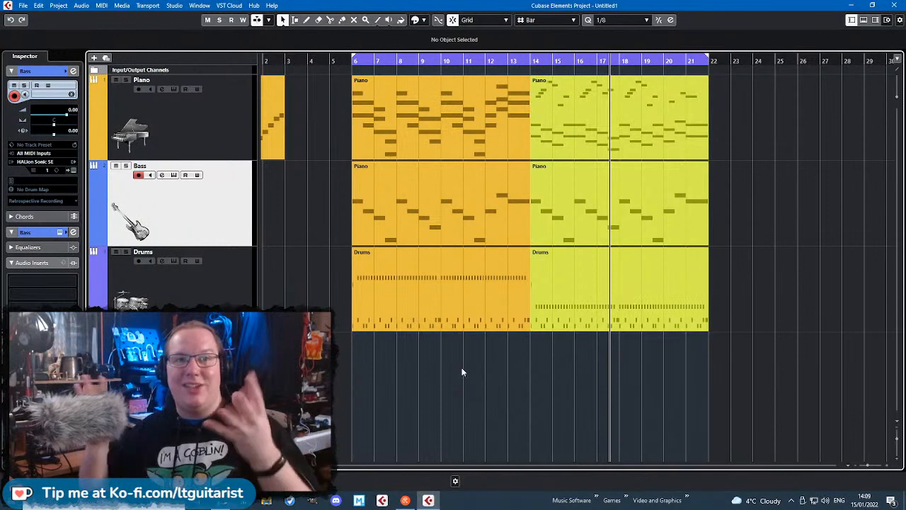
- Duplicate all three parts of the second section, bars 14 to 21, so the copies fill bars 22 to 29
{"action": "key", "text": "g"}
{"action": "key", "text": "g"}
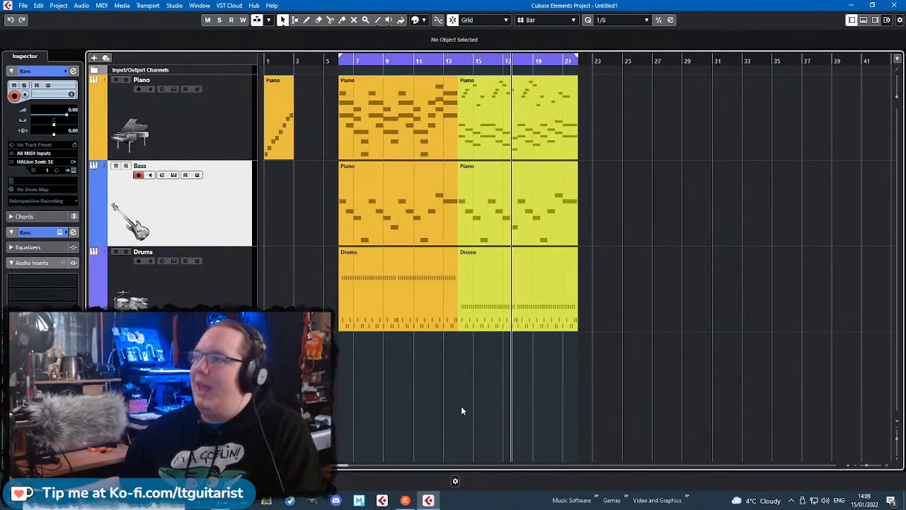
{"action": "left_click_drag", "start_coordinate": [455, 397], "coordinate": [585, 391]}
{"action": "key", "text": "h"}
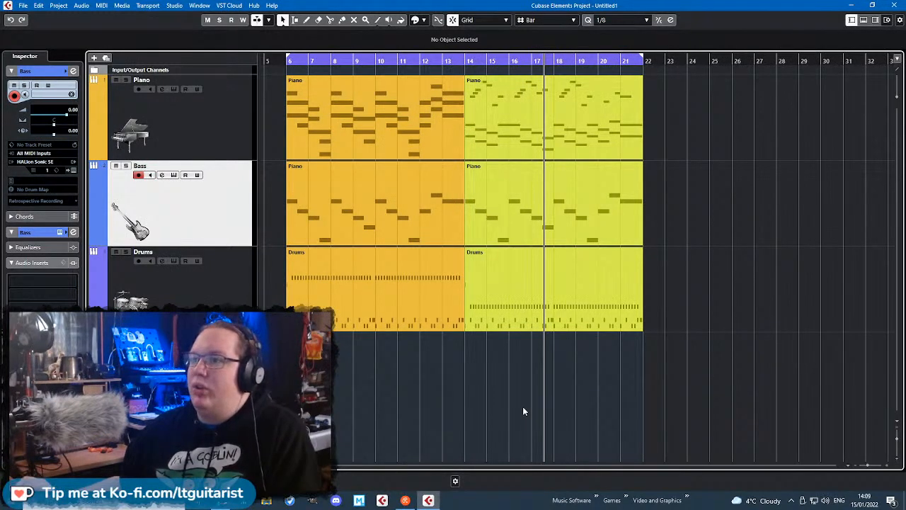
{"action": "left_click_drag", "start_coordinate": [524, 411], "coordinate": [614, 129]}
{"action": "left_click", "coordinate": [461, 384]}
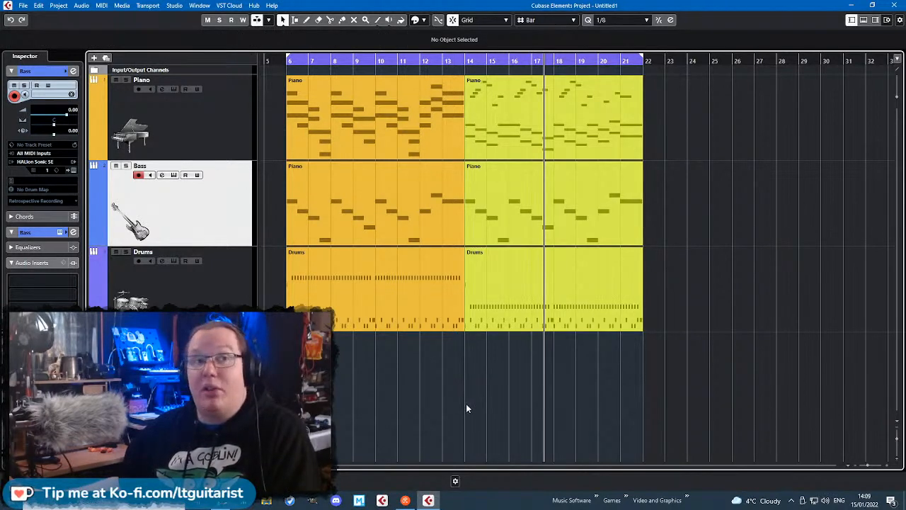
{"action": "left_click_drag", "start_coordinate": [634, 361], "coordinate": [516, 139]}
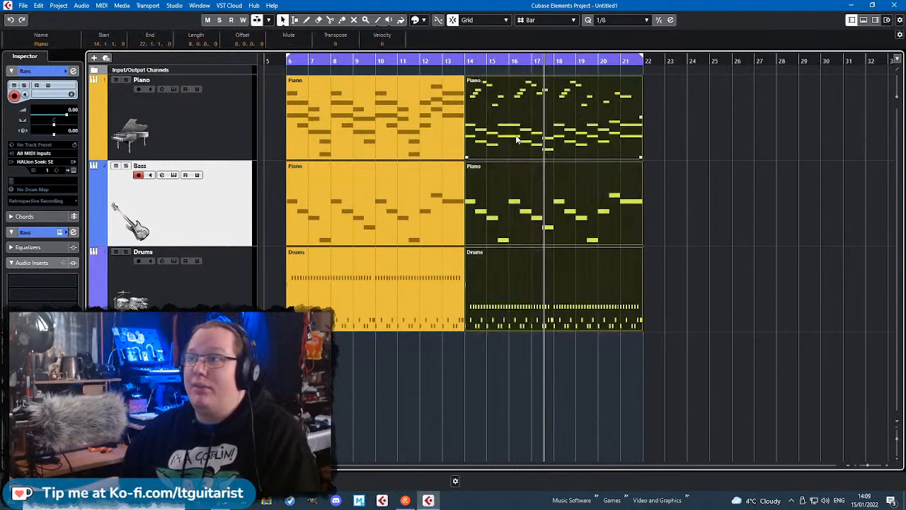
{"action": "left_click_drag", "start_coordinate": [713, 423], "coordinate": [549, 136]}
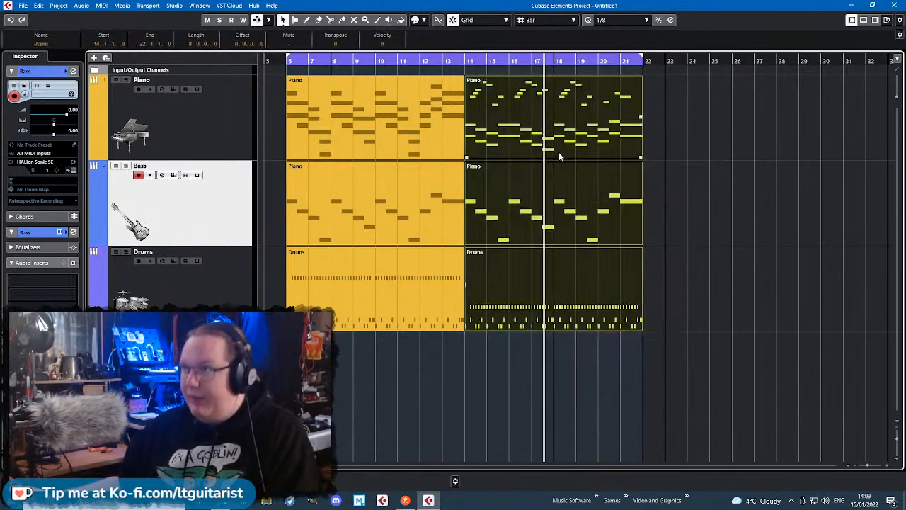
{"action": "key", "text": "ctrl+d"}
{"action": "left_click", "coordinate": [549, 405]}
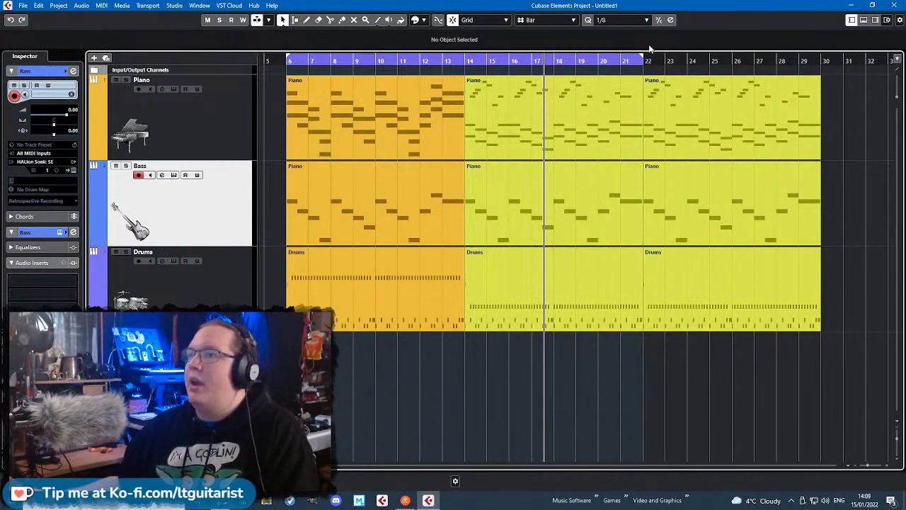
- Shorten the cycle range so it ends at the start of bar 14 and covers only bars 6 to 13
{"action": "left_click_drag", "start_coordinate": [641, 59], "coordinate": [465, 59]}
{"action": "left_click", "coordinate": [456, 79]}
{"action": "left_click", "coordinate": [537, 389]}
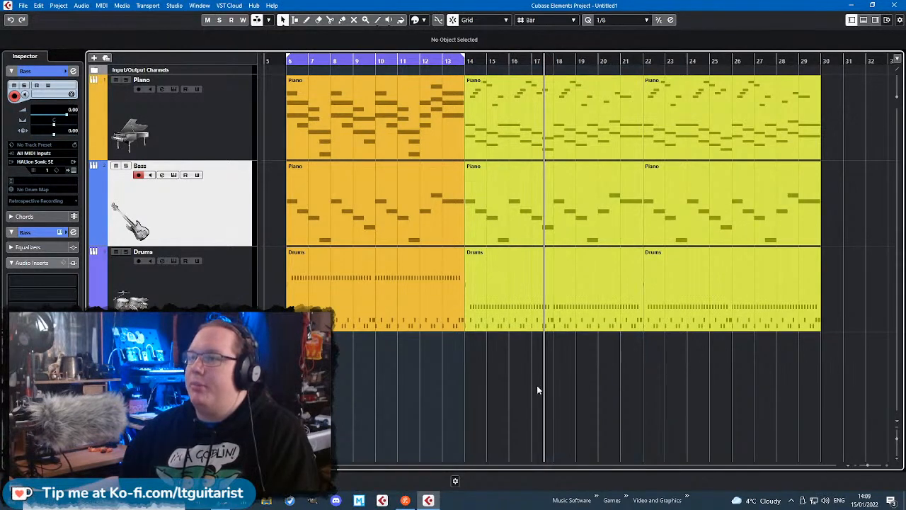
{"action": "left_click_drag", "start_coordinate": [490, 379], "coordinate": [606, 126]}
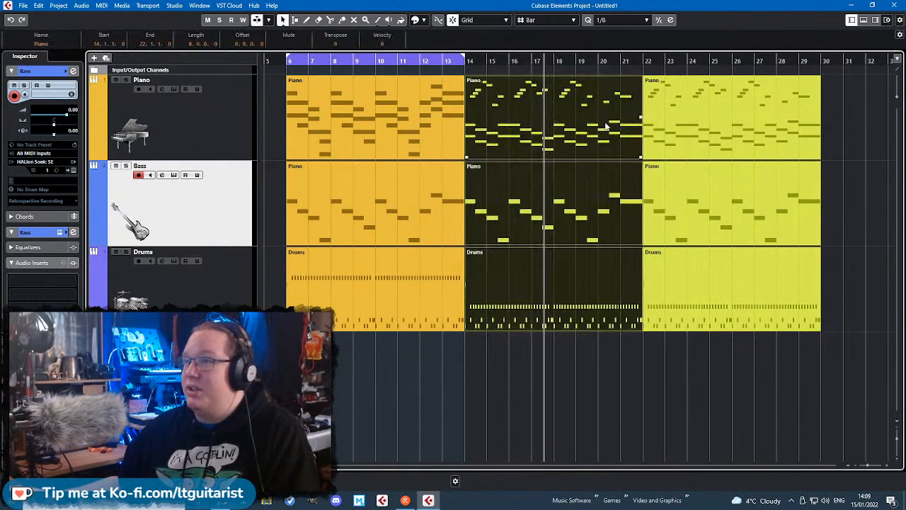
{"action": "left_click", "coordinate": [545, 410]}
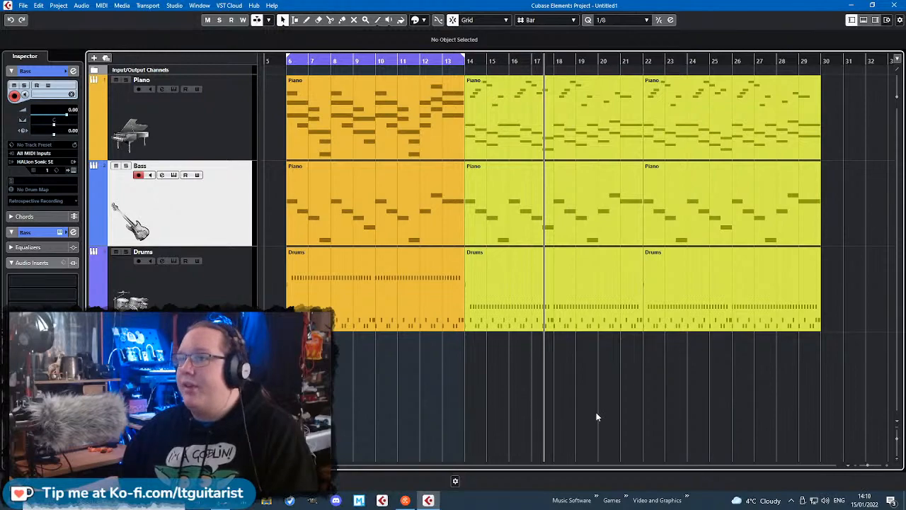
- Open the bass part at bars 14 to 21 in a separate Key Editor window
{"action": "double_click", "coordinate": [556, 227]}
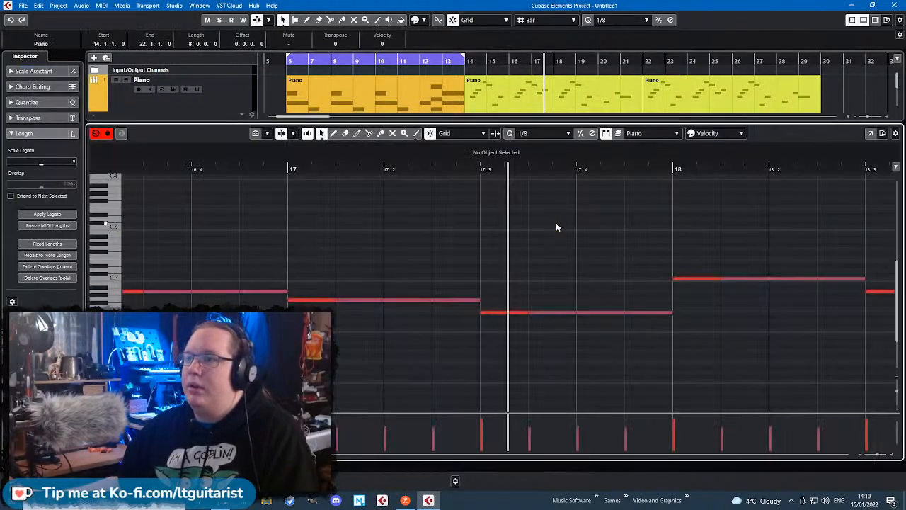
{"action": "left_click", "coordinate": [871, 134]}
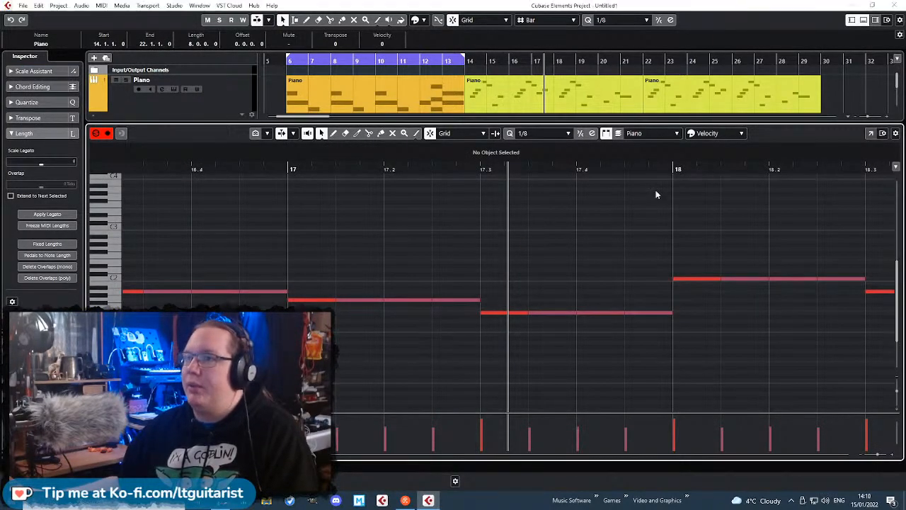
{"action": "scroll", "coordinate": [143, 228], "scroll_direction": "up", "scroll_amount": 2}
{"action": "left_click_drag", "start_coordinate": [171, 333], "coordinate": [112, 297]}
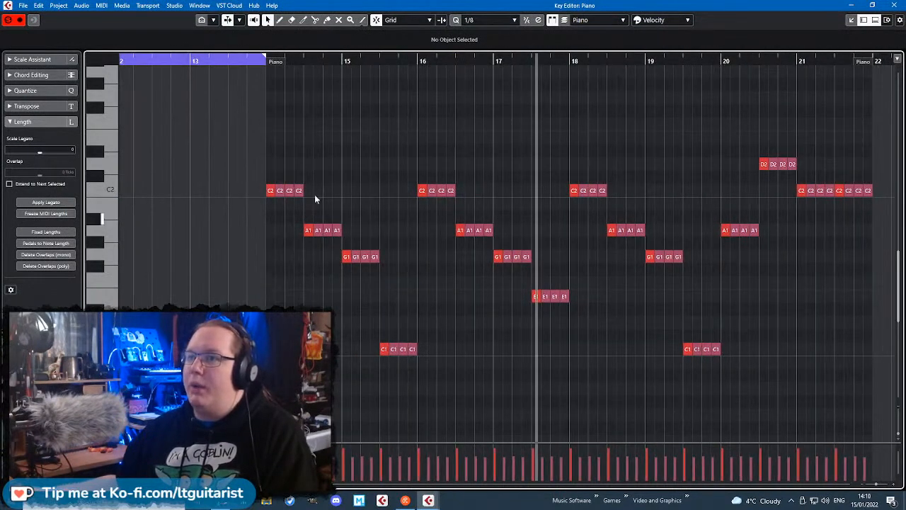
- Delete the repeated bass notes in bars 14 and 15, keeping only the first note of each half bar
{"action": "left_click_drag", "start_coordinate": [346, 167], "coordinate": [281, 192]}
{"action": "key", "text": "Delete"}
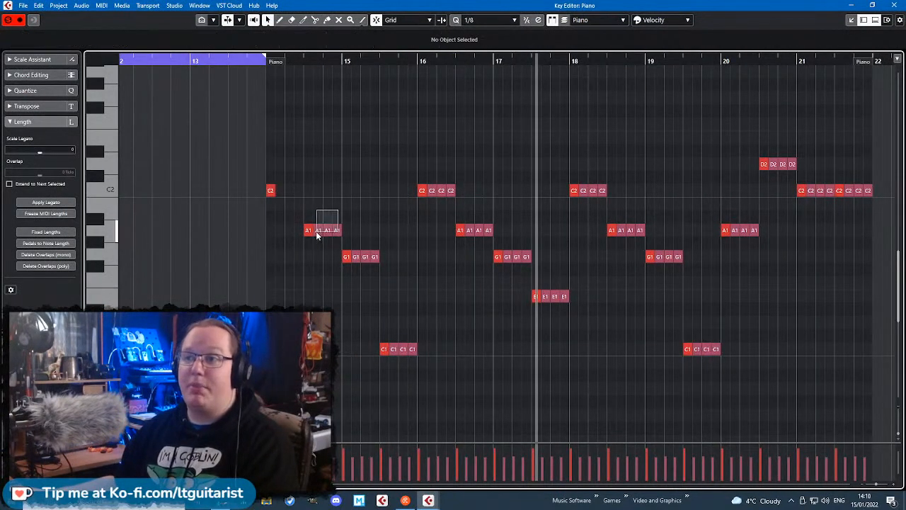
{"action": "left_click_drag", "start_coordinate": [317, 236], "coordinate": [317, 235]}
{"action": "key", "text": "Delete"}
{"action": "left_click_drag", "start_coordinate": [395, 245], "coordinate": [357, 268]}
{"action": "key", "text": "Delete"}
{"action": "left_click_drag", "start_coordinate": [492, 334], "coordinate": [394, 377]}
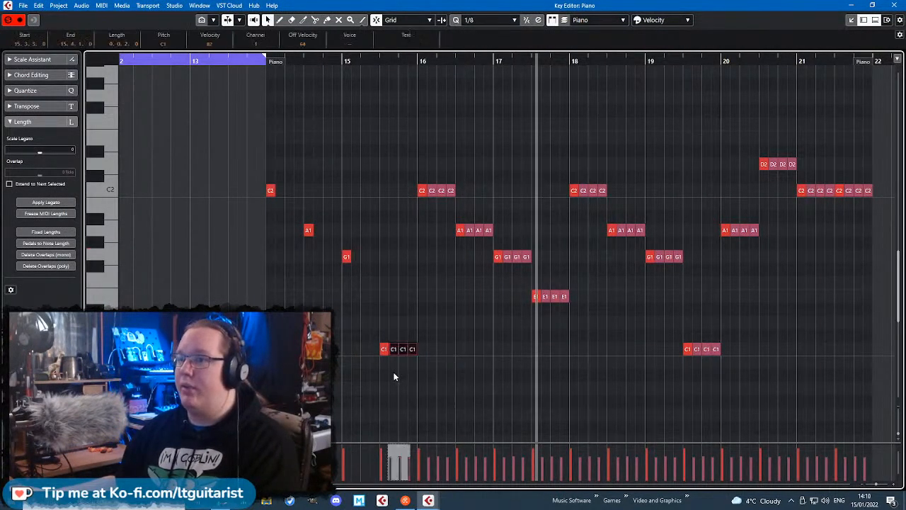
{"action": "key", "text": "Delete"}
- Delete the repeated bass notes in bars 16 and 17, keeping only the first note of each half bar
{"action": "left_click_drag", "start_coordinate": [479, 146], "coordinate": [439, 205]}
{"action": "key", "text": "Delete"}
{"action": "left_click_drag", "start_coordinate": [514, 214], "coordinate": [465, 235]}
{"action": "key", "text": "Delete"}
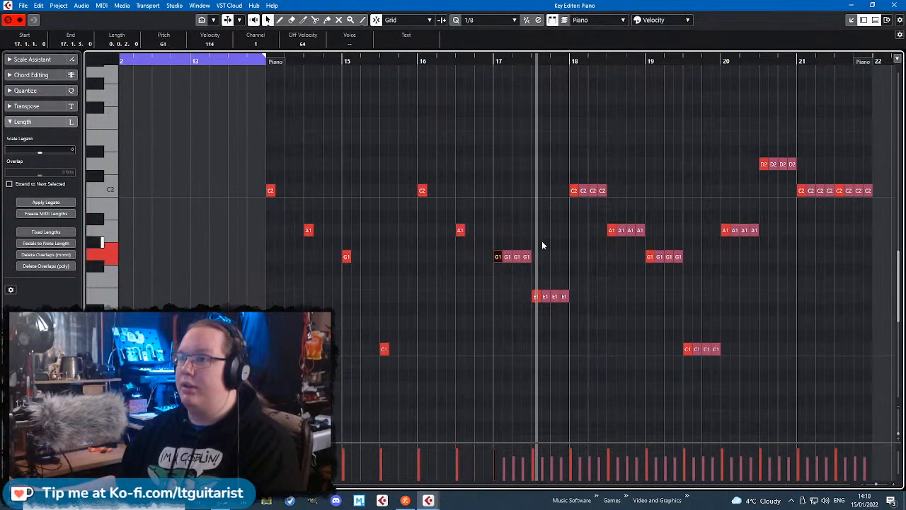
{"action": "left_click_drag", "start_coordinate": [544, 243], "coordinate": [503, 266]}
{"action": "key", "text": "Delete"}
{"action": "left_click_drag", "start_coordinate": [599, 320], "coordinate": [545, 278]}
{"action": "key", "text": "Delete"}
- Delete the repeated bass notes in bars 18 and 19, keeping only the first note of each half bar
{"action": "left_click_drag", "start_coordinate": [661, 153], "coordinate": [589, 192]}
{"action": "key", "text": "Delete"}
{"action": "left_click_drag", "start_coordinate": [668, 200], "coordinate": [620, 239]}
{"action": "key", "text": "Delete"}
{"action": "left_click_drag", "start_coordinate": [694, 266], "coordinate": [663, 254]}
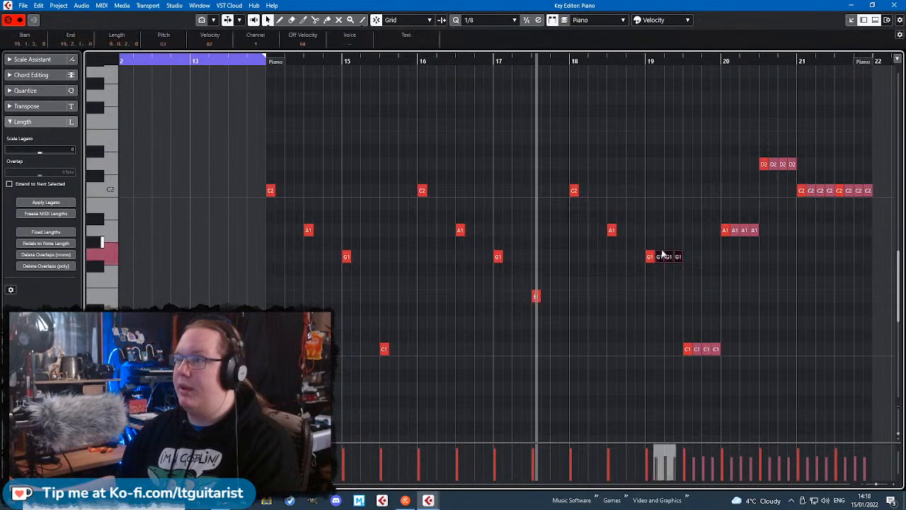
{"action": "key", "text": "Delete"}
{"action": "left_click_drag", "start_coordinate": [743, 323], "coordinate": [704, 364]}
{"action": "key", "text": "Delete"}
- Delete the repeated bass notes in bars 20 and 21, leaving one A1, one D2 and the C2 halfway through bar 21
{"action": "left_click_drag", "start_coordinate": [776, 265], "coordinate": [735, 219]}
{"action": "key", "text": "Delete"}
{"action": "left_click_drag", "start_coordinate": [834, 127], "coordinate": [773, 168]}
{"action": "key", "text": "Delete"}
{"action": "scroll", "coordinate": [839, 191], "scroll_direction": "up", "scroll_amount": 12}
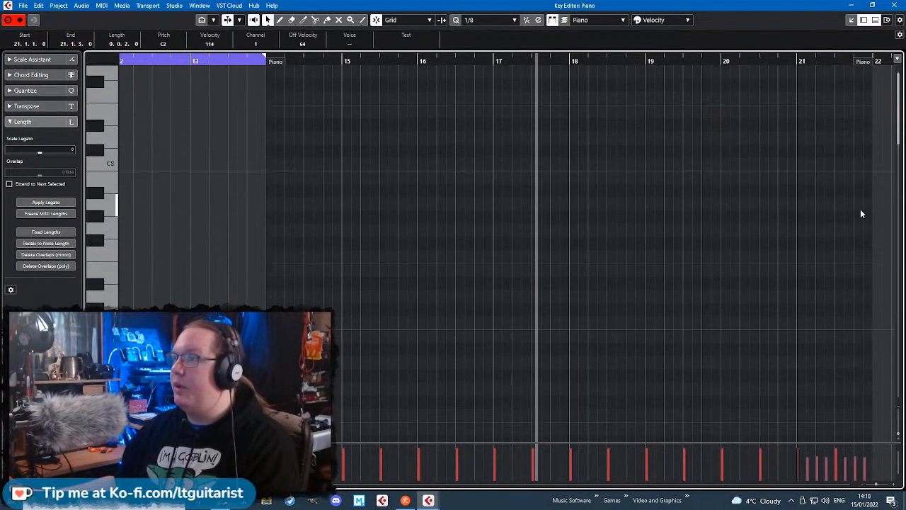
{"action": "scroll", "coordinate": [860, 209], "scroll_direction": "down", "scroll_amount": 14}
{"action": "left_click_drag", "start_coordinate": [811, 196], "coordinate": [844, 209]}
{"action": "key", "text": "Delete"}
{"action": "key", "text": "Delete"}
- Lower all remaining bass notes to a velocity of about 53 and lengthen them to half a bar, with the last C2 filling bar 21
{"action": "left_click_drag", "start_coordinate": [857, 143], "coordinate": [267, 419]}
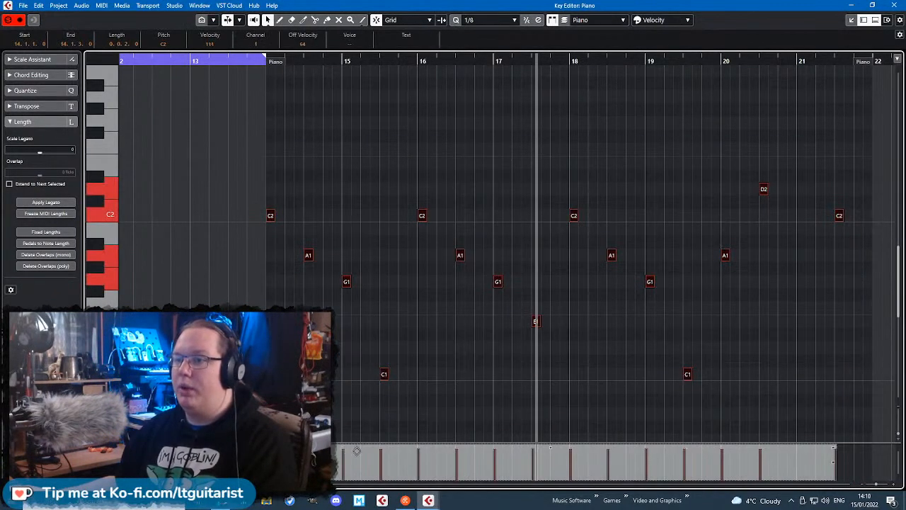
{"action": "left_click_drag", "start_coordinate": [582, 448], "coordinate": [582, 459]}
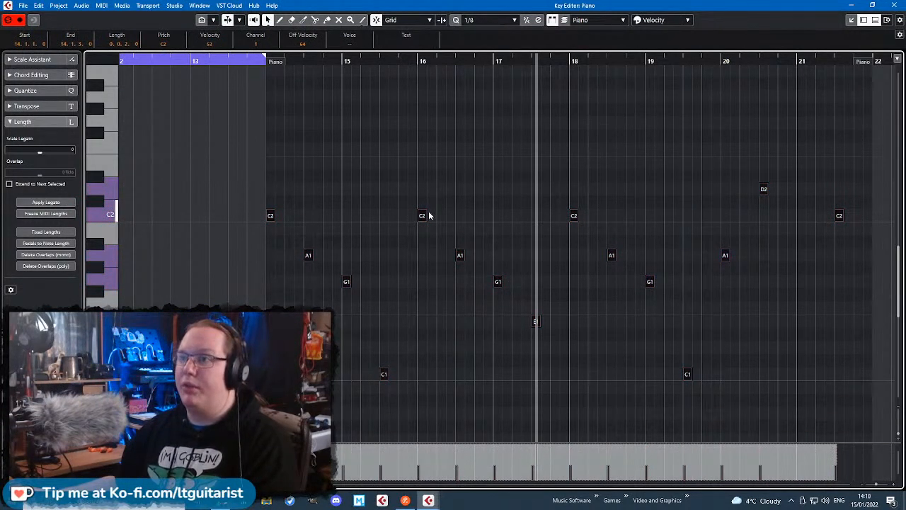
{"action": "left_click_drag", "start_coordinate": [426, 215], "coordinate": [455, 221]}
{"action": "left_click", "coordinate": [463, 189]}
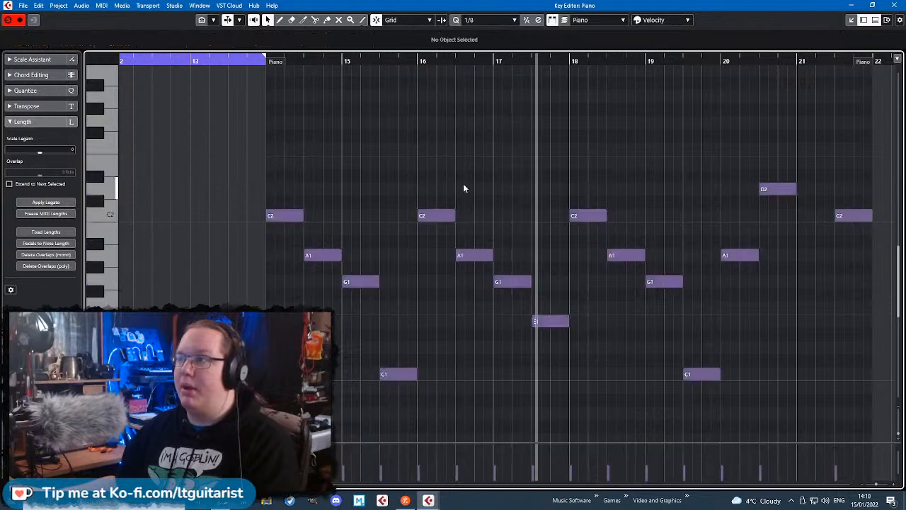
{"action": "left_click_drag", "start_coordinate": [837, 215], "coordinate": [798, 214]}
- Play the edited bass line from bar 14 and raise the velocity of all its notes during playback
{"action": "mouse_move", "coordinate": [286, 60]}
{"action": "left_mouse_down"}
{"action": "mouse_move", "coordinate": [303, 62]}
{"action": "mouse_move", "coordinate": [277, 63]}
{"action": "left_mouse_up"}
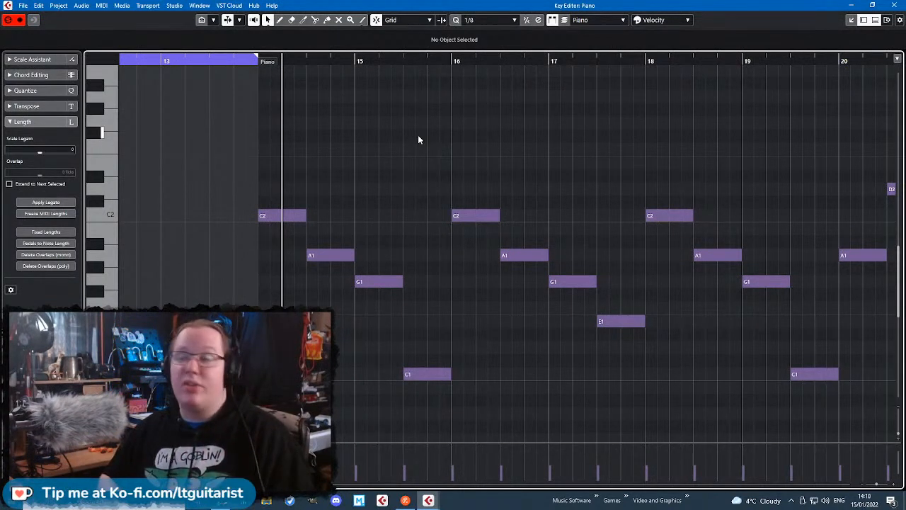
{"action": "key", "text": "space"}
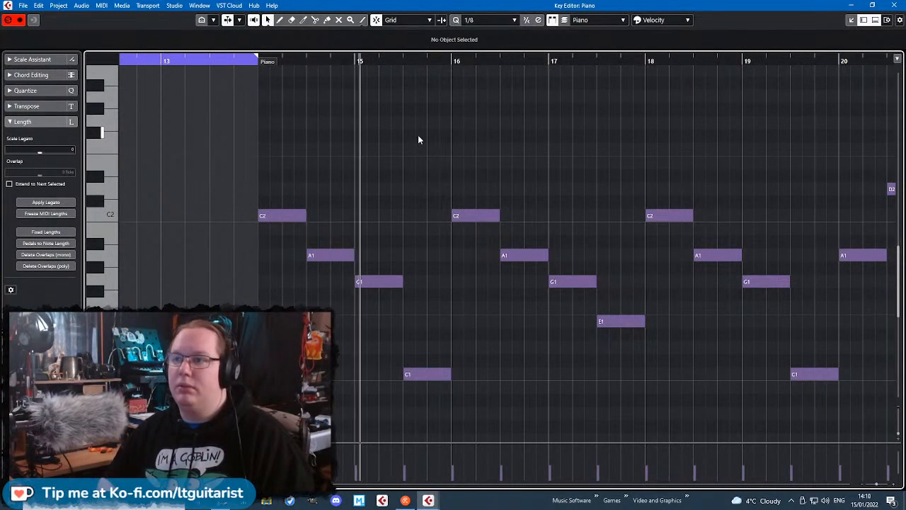
{"action": "scroll", "coordinate": [418, 140], "scroll_direction": "down", "scroll_amount": 2}
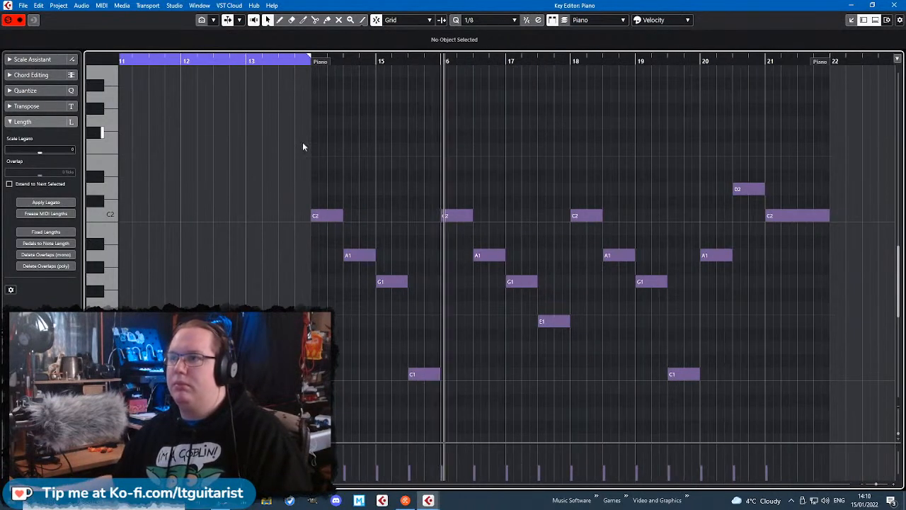
{"action": "left_click_drag", "start_coordinate": [302, 147], "coordinate": [896, 396]}
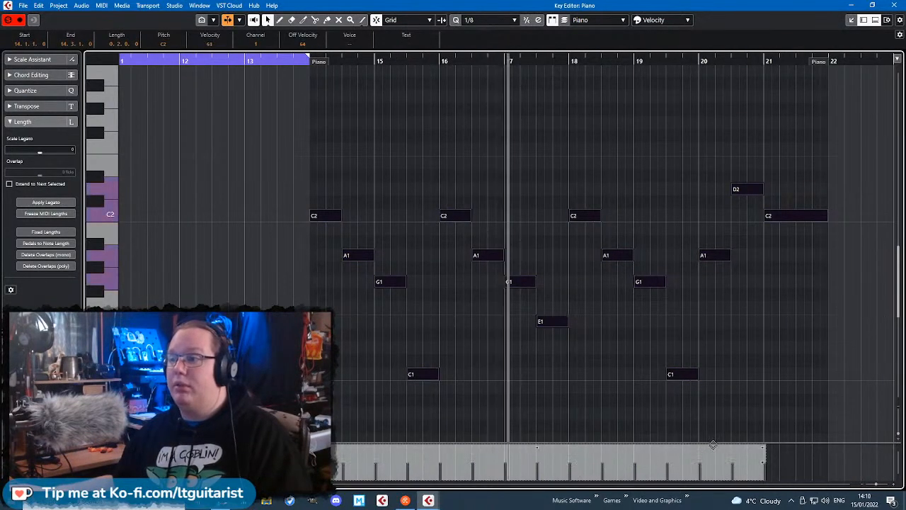
{"action": "left_click", "coordinate": [765, 312]}
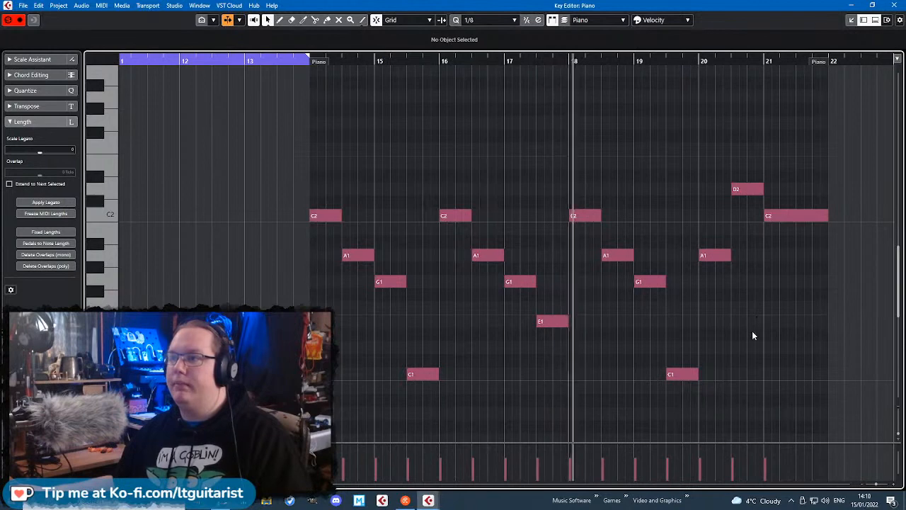
{"action": "key", "text": "space"}
- Close the Key Editor window and hide the lower editor zone to return to the full arrangement
{"action": "left_click", "coordinate": [896, 5]}
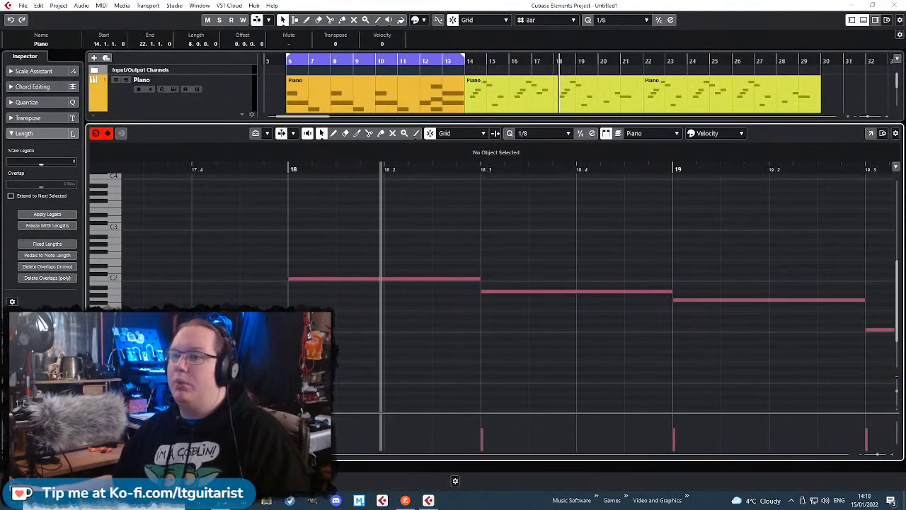
{"action": "left_click", "coordinate": [863, 20]}
{"action": "left_click", "coordinate": [618, 418]}
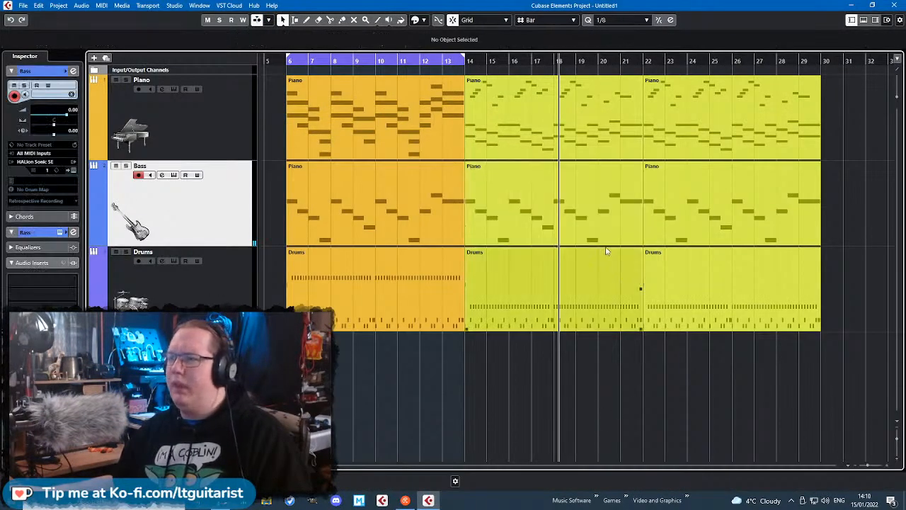
{"action": "left_click", "coordinate": [606, 252]}
{"action": "left_click", "coordinate": [609, 225]}
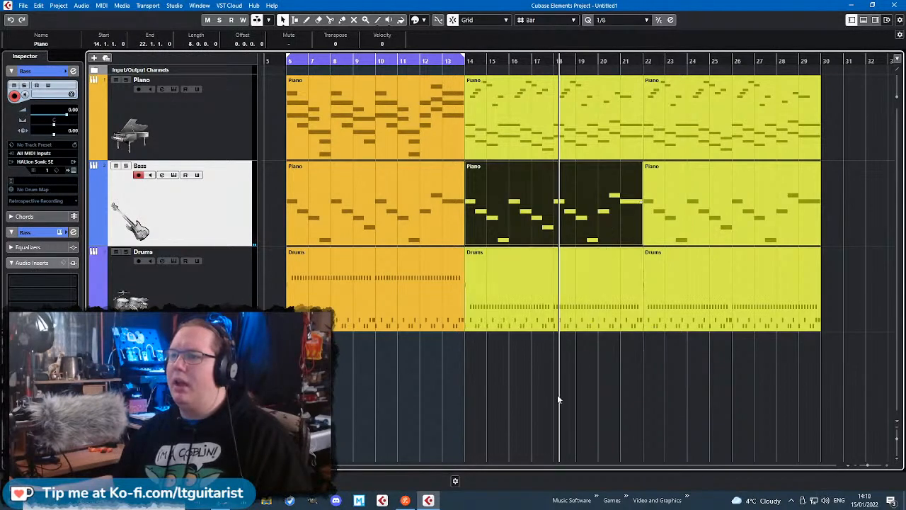
- Open the drum part at bars 14 to 21 in the Drum Editor
{"action": "double_click", "coordinate": [558, 297]}
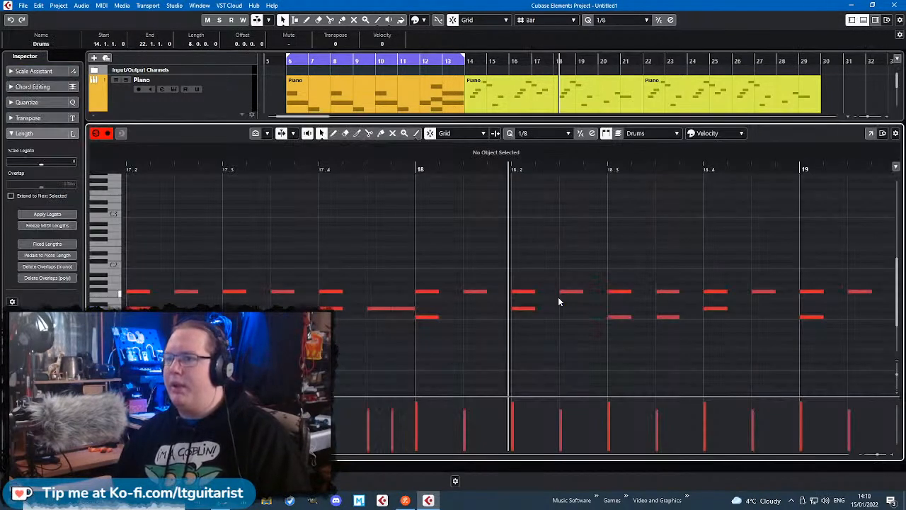
{"action": "key", "text": "ctrl+r"}
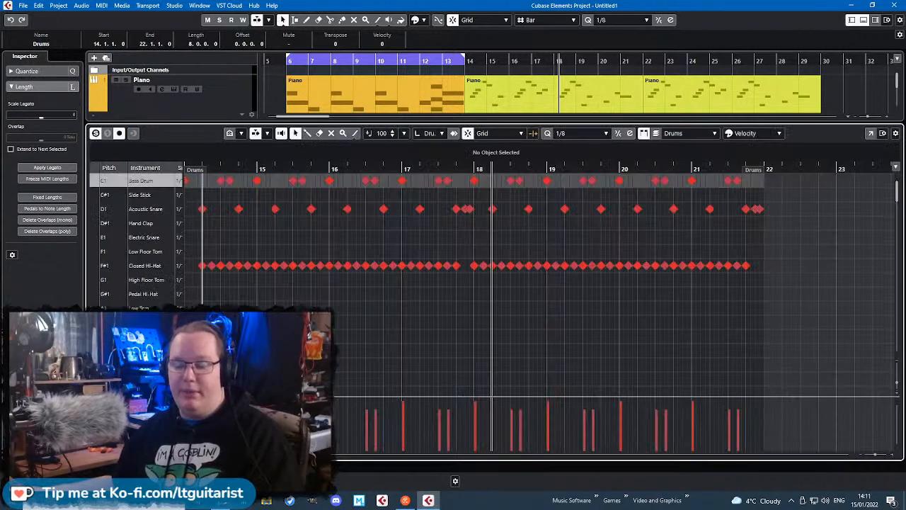
{"action": "left_click", "coordinate": [186, 466]}
{"action": "left_click", "coordinate": [186, 465]}
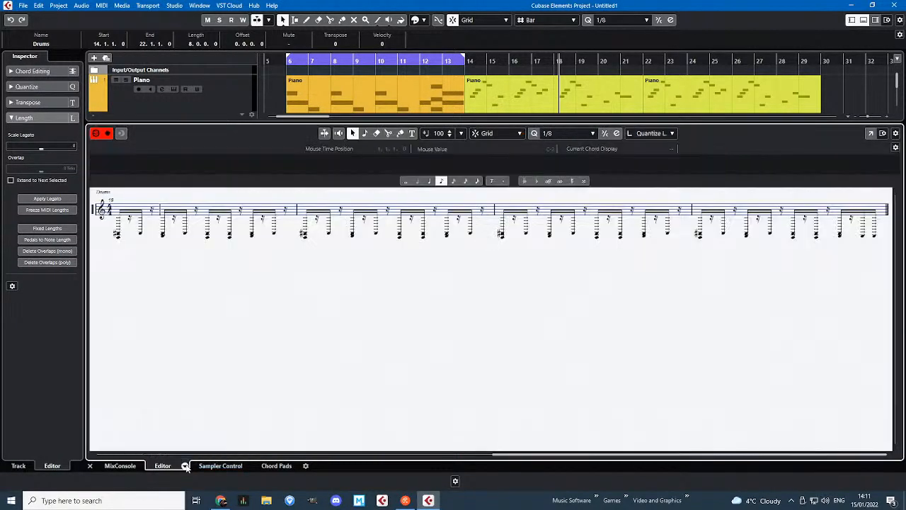
{"action": "left_click", "coordinate": [185, 466]}
{"action": "left_click", "coordinate": [186, 464]}
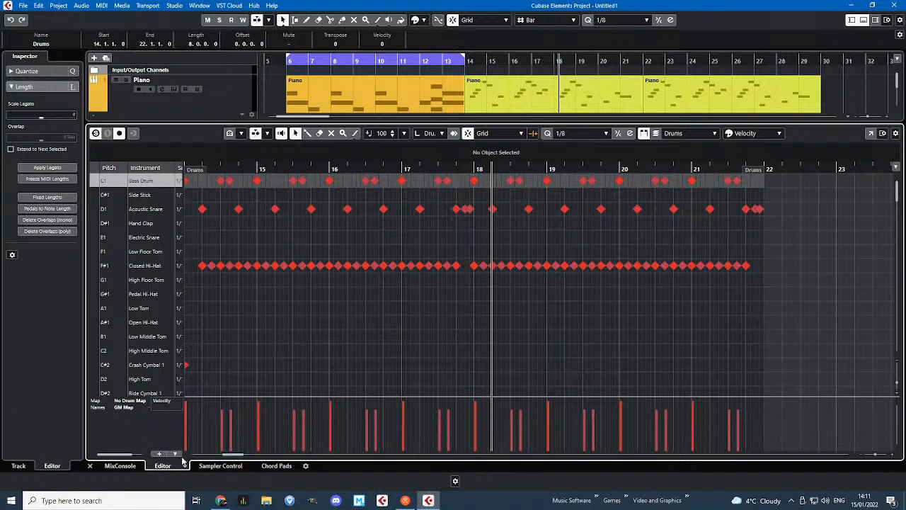
- Delete all Closed Hi-Hat hits from the drum part at bars 14 to 21
{"action": "left_click_drag", "start_coordinate": [343, 313], "coordinate": [183, 304]}
{"action": "left_click_drag", "start_coordinate": [218, 240], "coordinate": [812, 304]}
{"action": "key", "text": "Delete"}
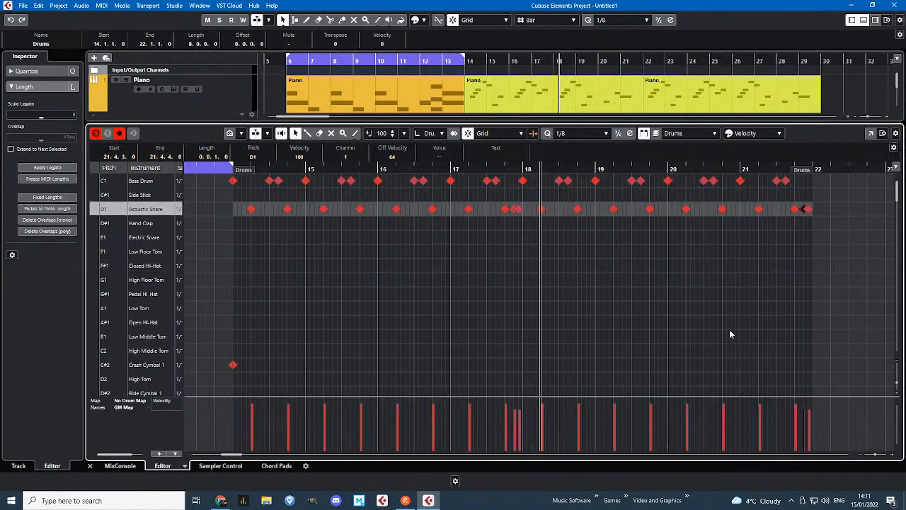
- Delete the paired off-beat Bass Drum hits from bars 14 to 20 of the drum part
{"action": "left_click", "coordinate": [277, 199]}
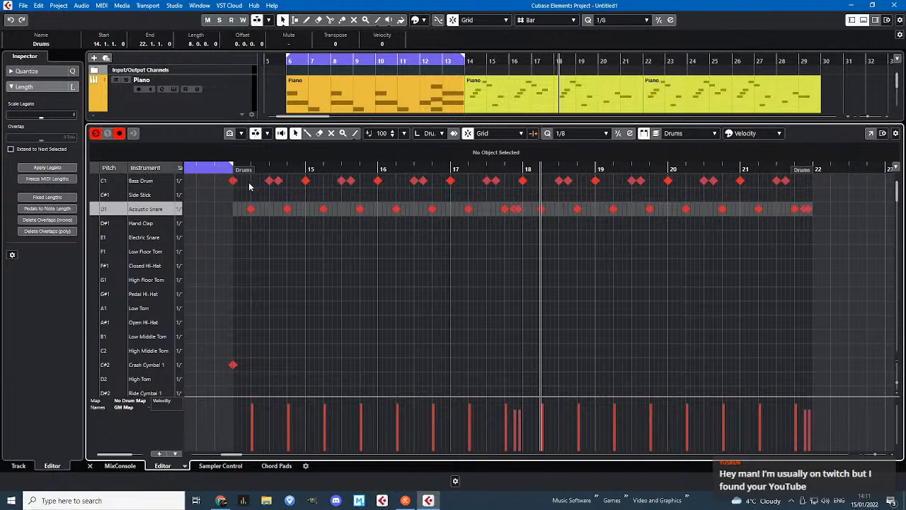
{"action": "left_click_drag", "start_coordinate": [283, 182], "coordinate": [285, 181]}
{"action": "key", "text": "Delete"}
{"action": "left_click_drag", "start_coordinate": [340, 192], "coordinate": [429, 175]}
{"action": "key", "text": "Delete"}
{"action": "key", "text": "Delete"}
{"action": "left_click_drag", "start_coordinate": [480, 189], "coordinate": [650, 177]}
{"action": "key", "text": "Delete"}
{"action": "key", "text": "Delete"}
{"action": "key", "text": "Delete"}
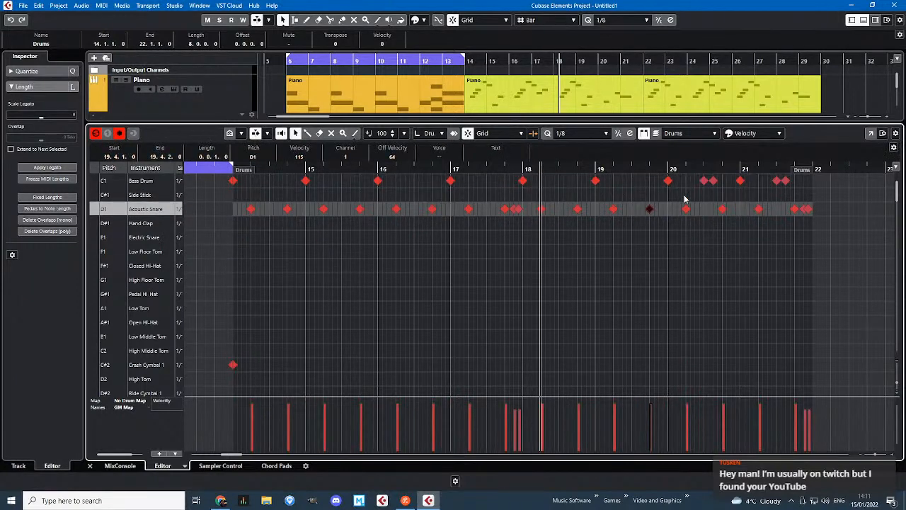
{"action": "left_click_drag", "start_coordinate": [691, 198], "coordinate": [724, 175]}
{"action": "key", "text": "Delete"}
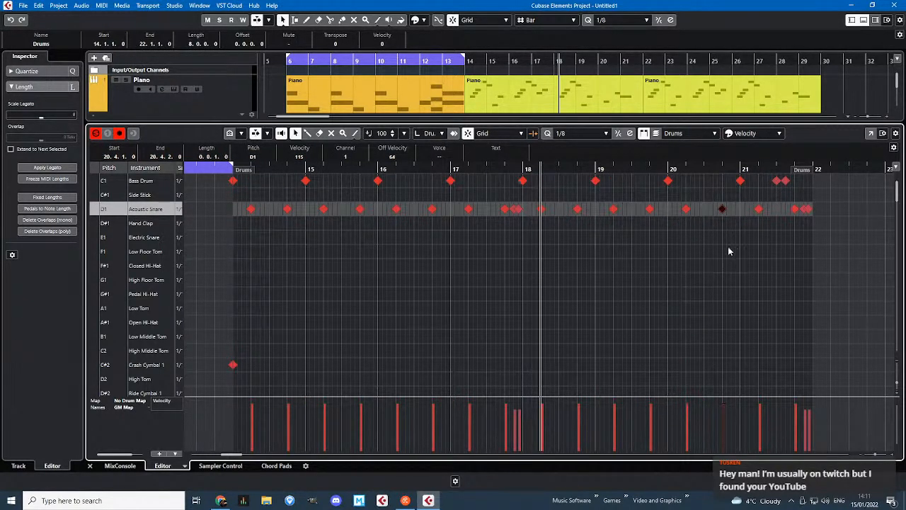
- Delete the two extra Acoustic Snare hits at the end of bar 17
{"action": "mouse_move", "coordinate": [743, 196]}
{"action": "left_mouse_down"}
{"action": "mouse_move", "coordinate": [822, 244]}
{"action": "mouse_move", "coordinate": [742, 202]}
{"action": "mouse_move", "coordinate": [740, 192]}
{"action": "left_mouse_up"}
{"action": "left_click_drag", "start_coordinate": [741, 193], "coordinate": [824, 236]}
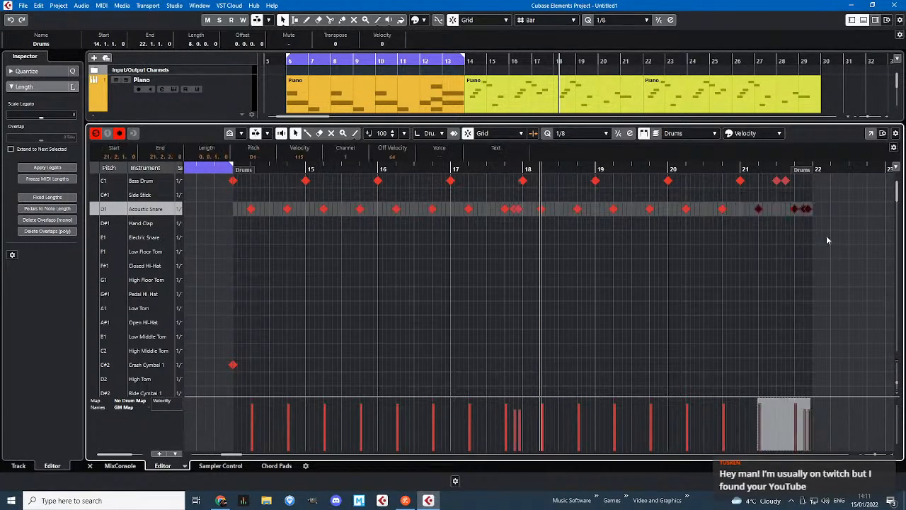
{"action": "left_click", "coordinate": [825, 236]}
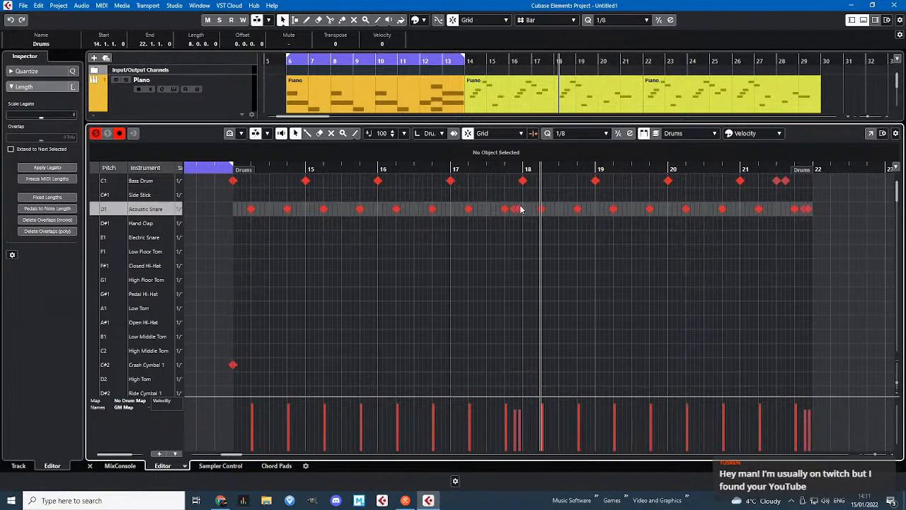
{"action": "left_click_drag", "start_coordinate": [514, 216], "coordinate": [513, 218]}
{"action": "key", "text": "Delete"}
- Move the Acoustic Snare hits in bars 14 to 20 to the Side Stick
{"action": "left_click_drag", "start_coordinate": [205, 232], "coordinate": [741, 212]}
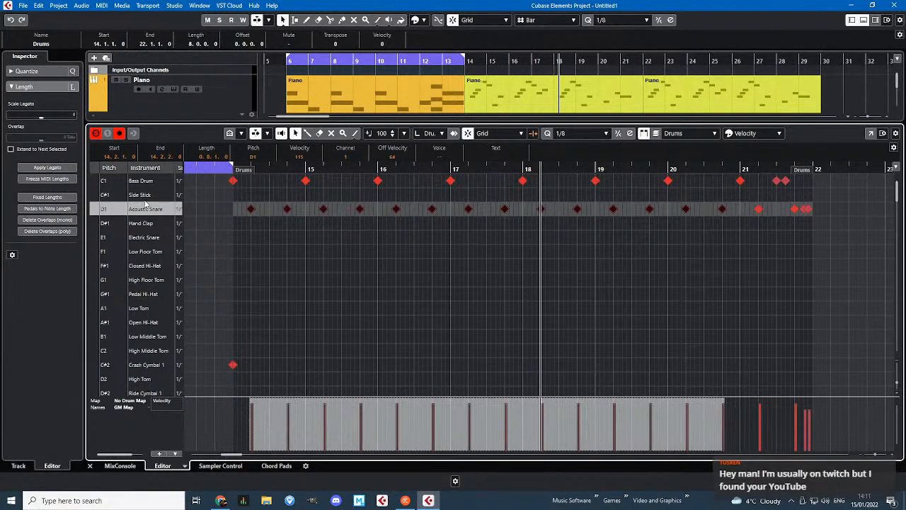
{"action": "key", "text": "ctrl+Up"}
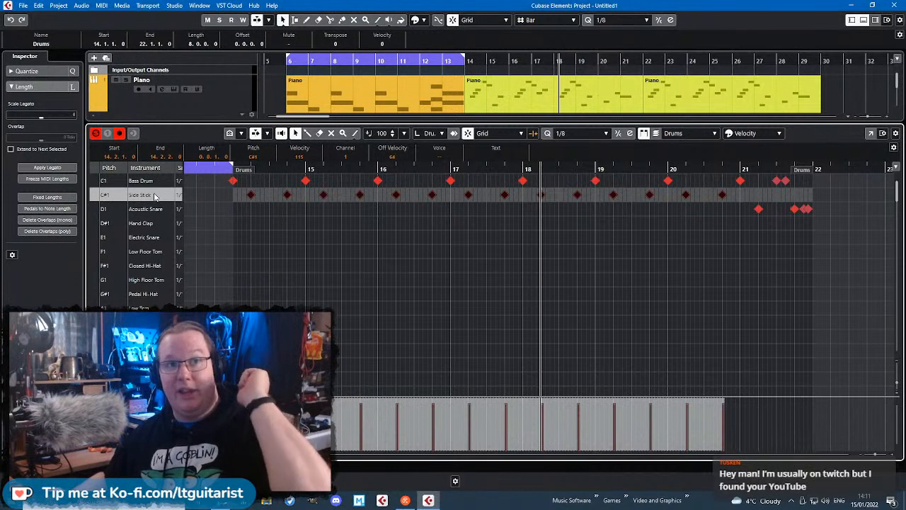
{"action": "left_click", "coordinate": [283, 208]}
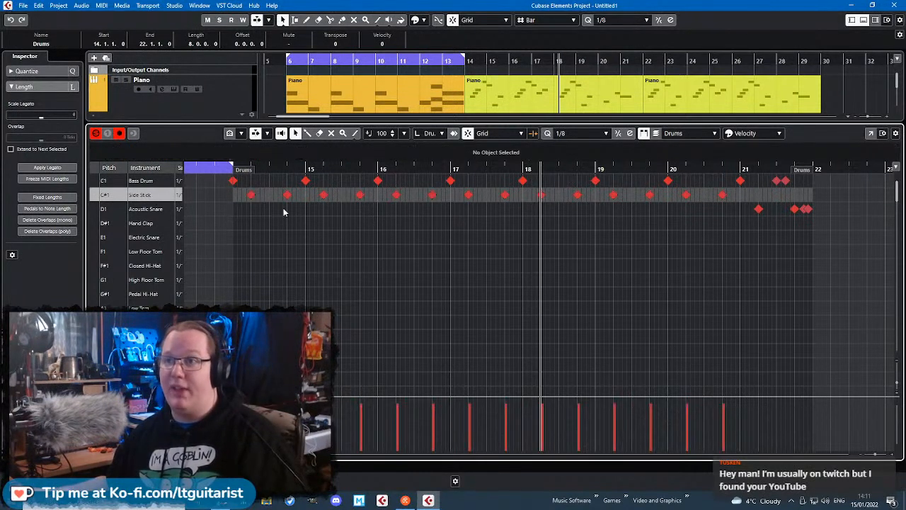
{"action": "mouse_move", "coordinate": [288, 197]}
{"action": "left_mouse_down"}
{"action": "mouse_move", "coordinate": [288, 212]}
{"action": "mouse_move", "coordinate": [288, 194]}
{"action": "left_mouse_up"}
{"action": "left_click", "coordinate": [288, 225]}
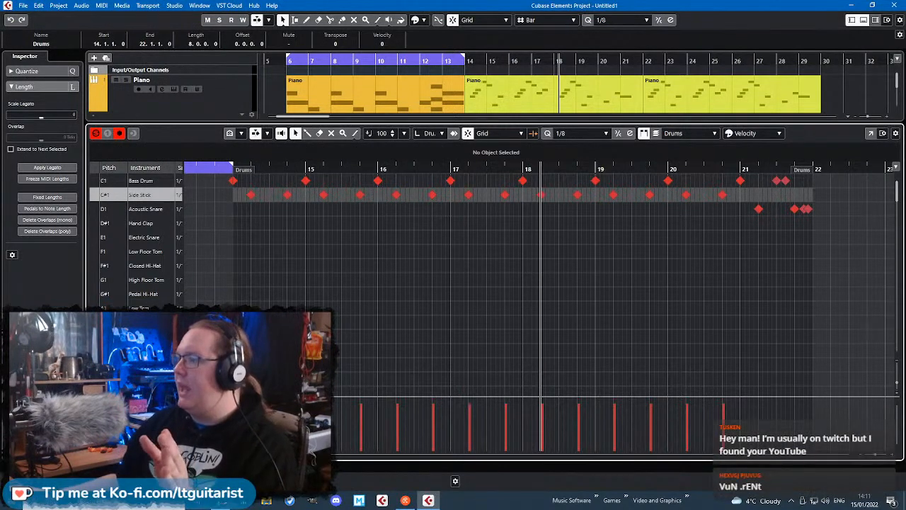
{"action": "key", "text": "alt+Tab"}
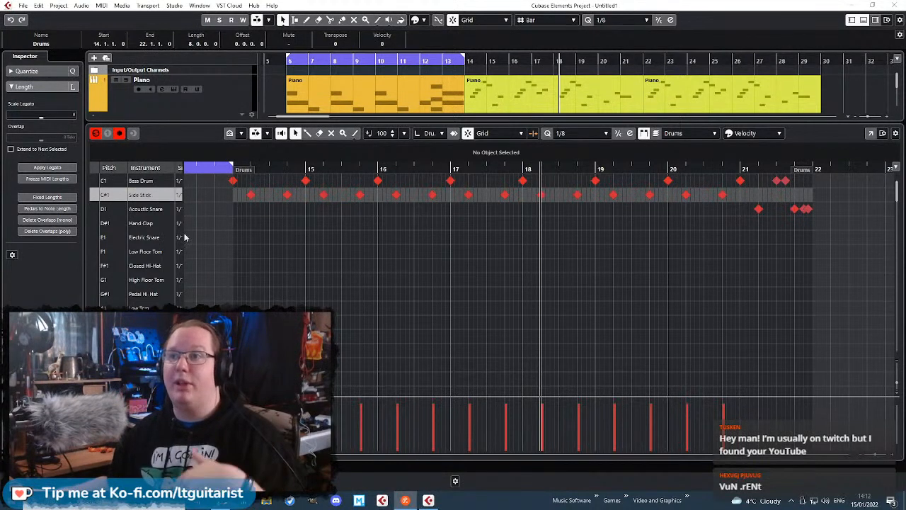
{"action": "left_click", "coordinate": [263, 196]}
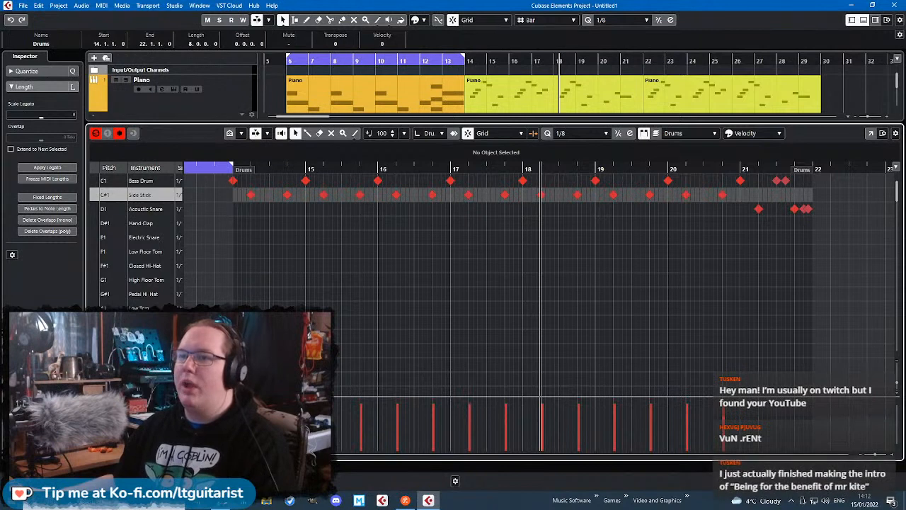
- Enlarge the velocity lane and lower the Bass Drum and Side Stick velocities in bars 14 to 20, with the Bass Drum at about 73
{"action": "left_click_drag", "start_coordinate": [268, 254], "coordinate": [740, 187]}
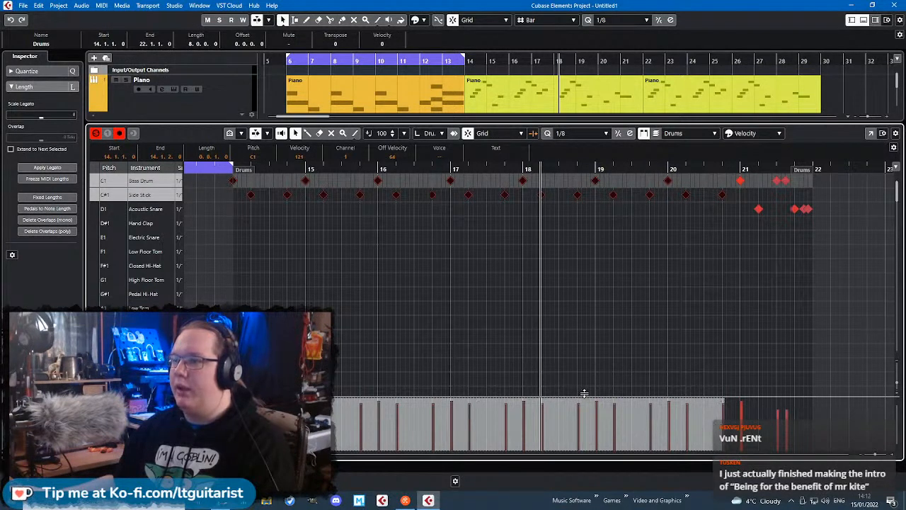
{"action": "left_click_drag", "start_coordinate": [584, 393], "coordinate": [582, 253]}
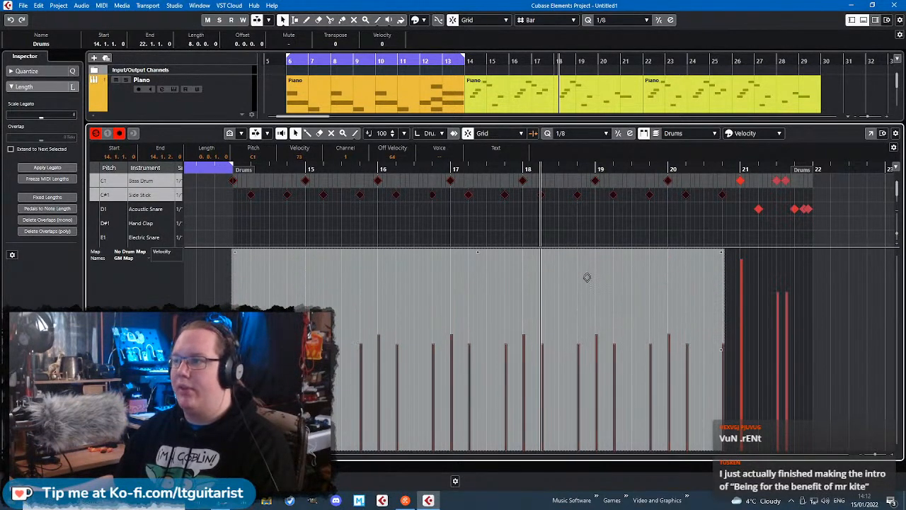
{"action": "left_click", "coordinate": [607, 224]}
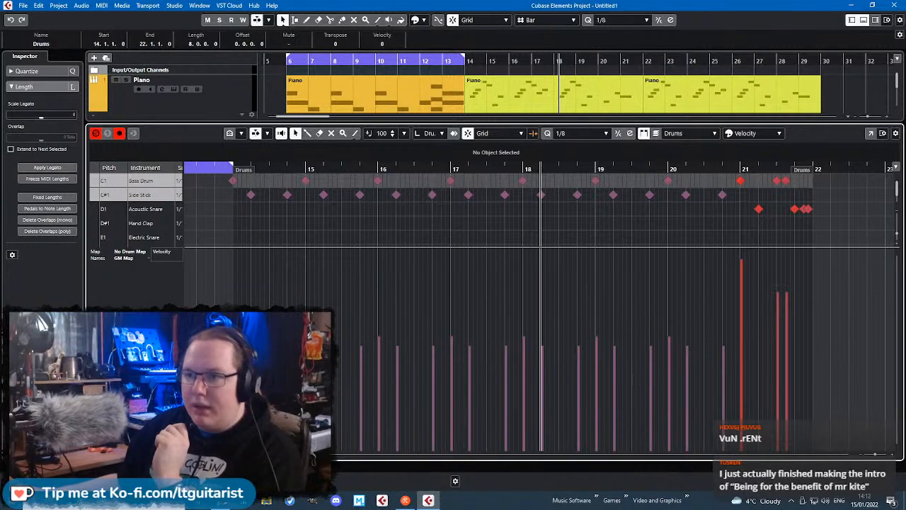
- Close the Drum Editor and open the piano part at bars 14 to 21 in a separate Key Editor window
{"action": "left_click", "coordinate": [93, 466]}
{"action": "left_click", "coordinate": [535, 415]}
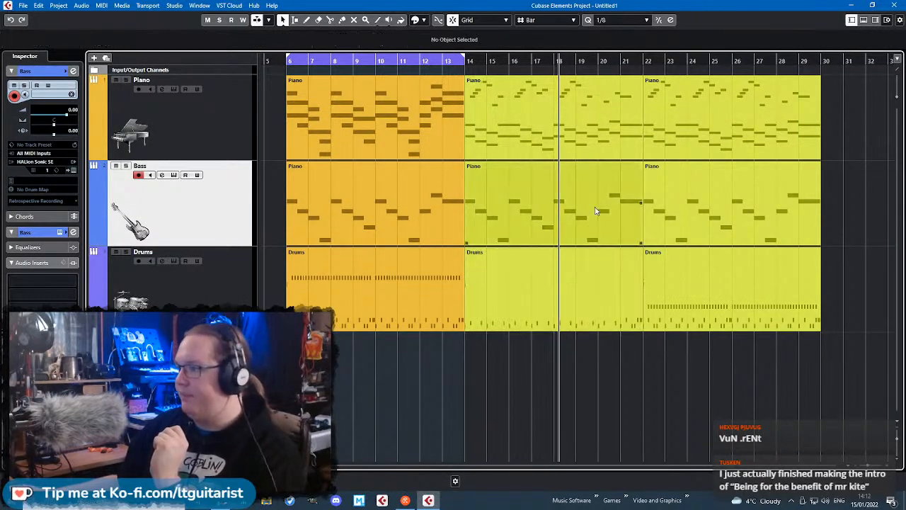
{"action": "double_click", "coordinate": [521, 105]}
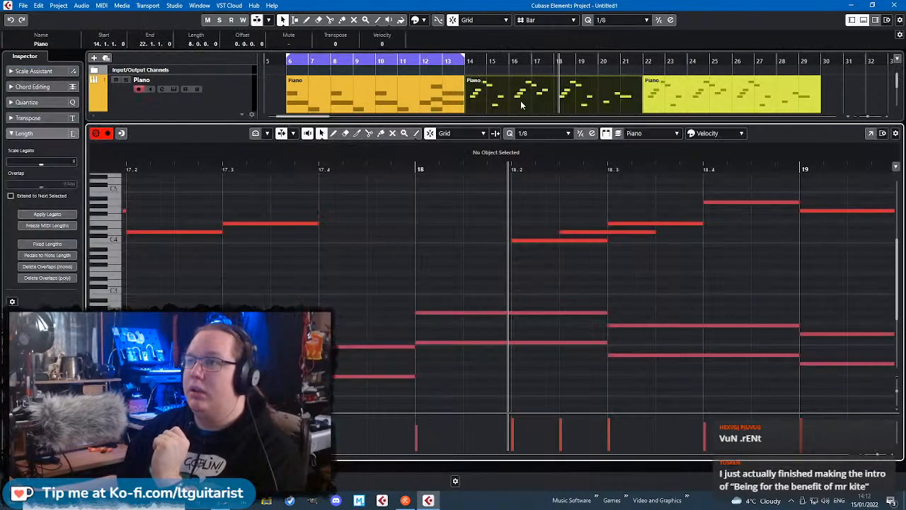
{"action": "left_click", "coordinate": [870, 134]}
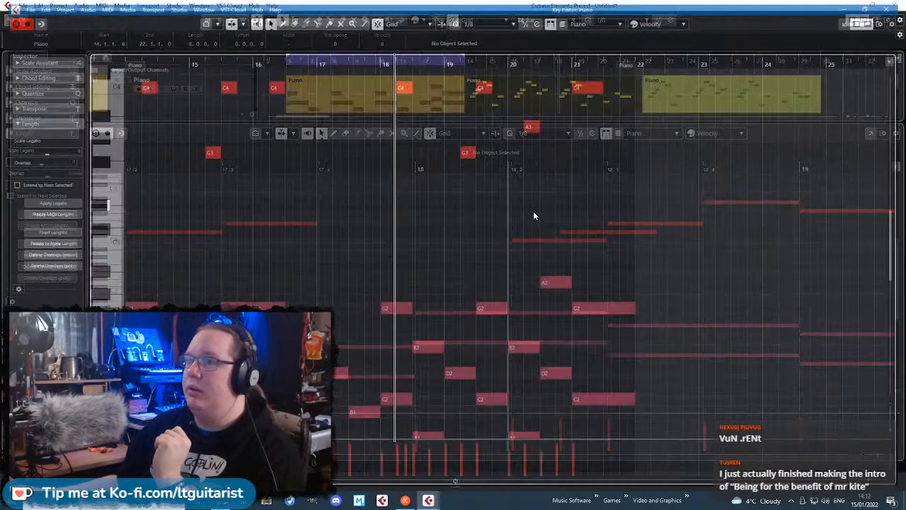
- Delete the low chord notes from the piano part at bars 14 to 21 and transpose the melody notes down one octave
{"action": "left_click_drag", "start_coordinate": [410, 211], "coordinate": [113, 167]}
{"action": "scroll", "coordinate": [309, 201], "scroll_direction": "down", "scroll_amount": 4}
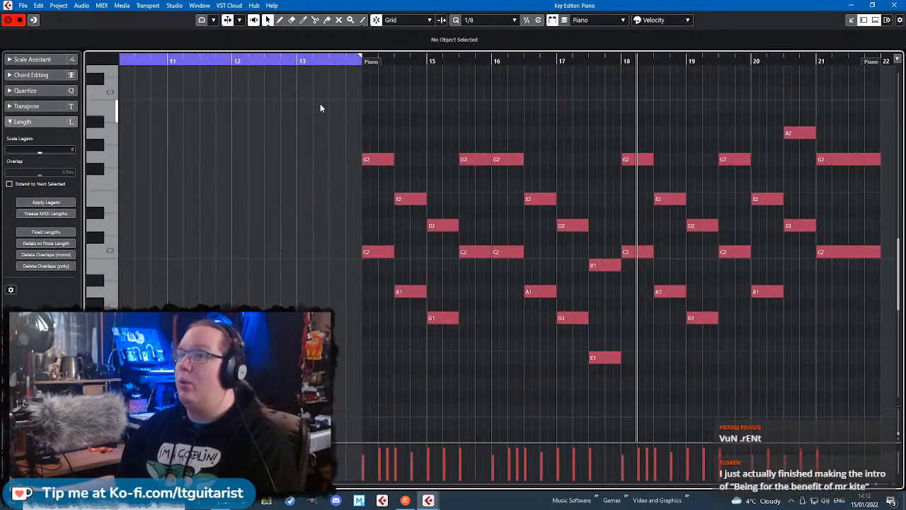
{"action": "left_click_drag", "start_coordinate": [320, 105], "coordinate": [281, 93]}
{"action": "scroll", "coordinate": [843, 405], "scroll_direction": "up", "scroll_amount": 6}
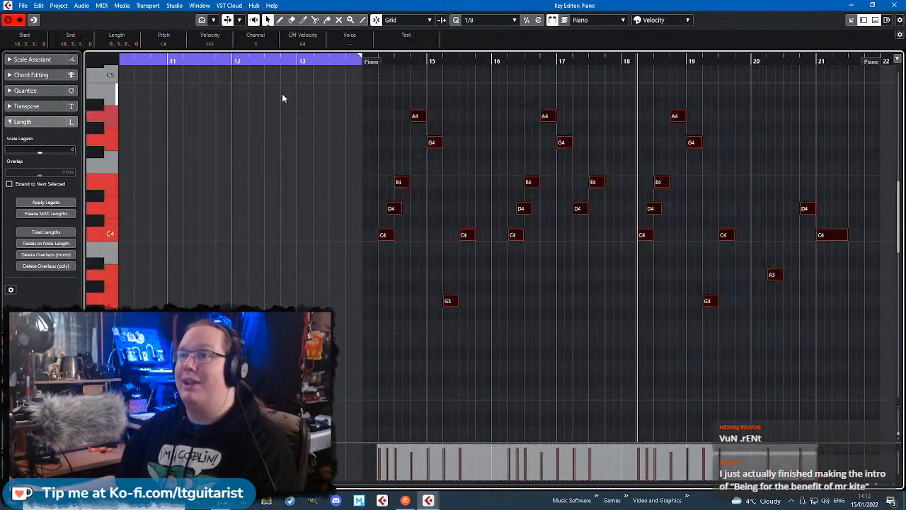
{"action": "key", "text": "shift+Down"}
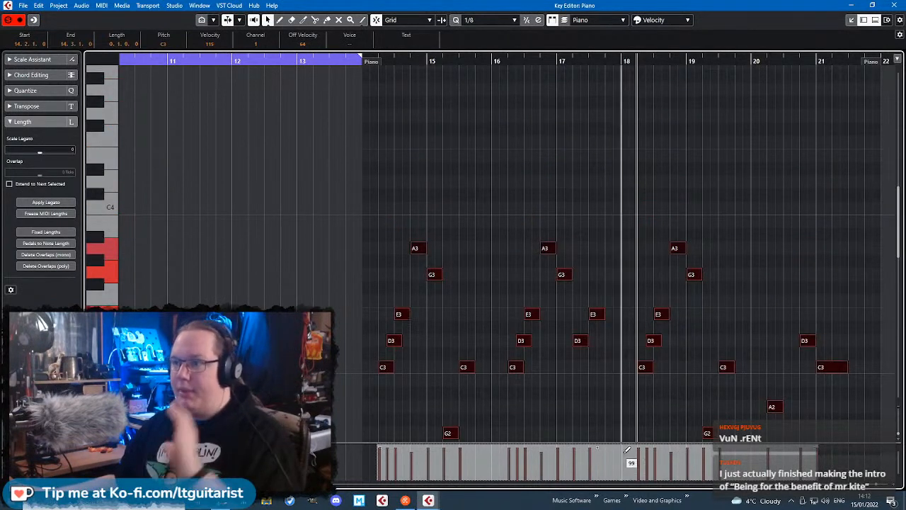
- Lower the piano melody's velocities and shape them into a gradual rise from bar 14 to bar 21
{"action": "mouse_move", "coordinate": [617, 427]}
{"action": "left_mouse_down"}
{"action": "mouse_move", "coordinate": [615, 445]}
{"action": "mouse_move", "coordinate": [613, 146]}
{"action": "left_mouse_up"}
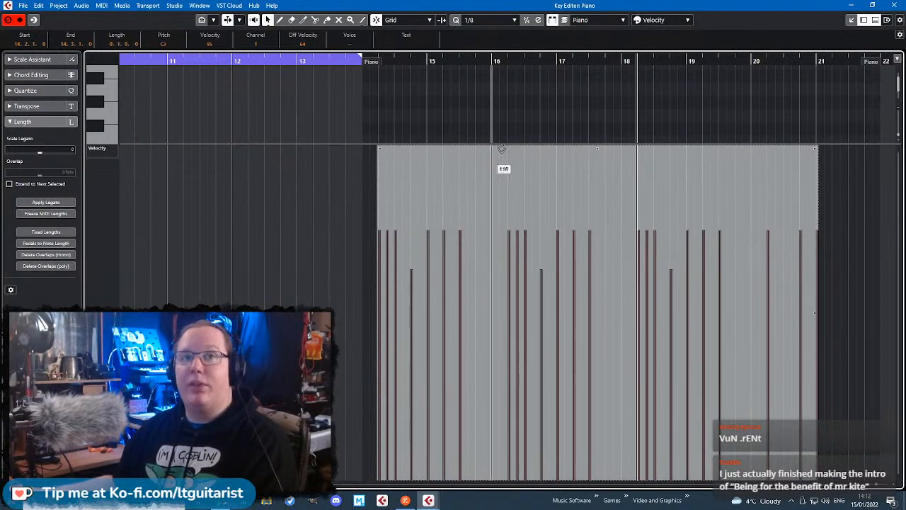
{"action": "scroll", "coordinate": [524, 130], "scroll_direction": "down", "scroll_amount": 4}
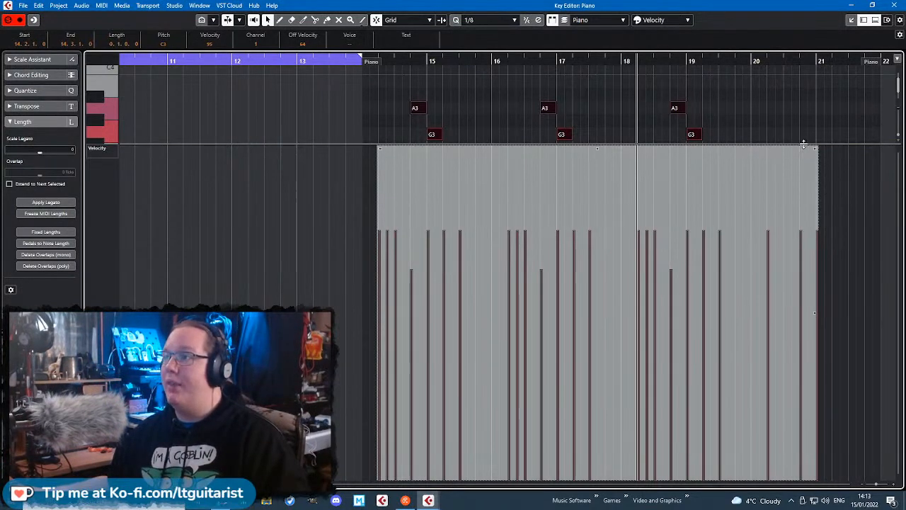
{"action": "left_click_drag", "start_coordinate": [815, 152], "coordinate": [816, 139]}
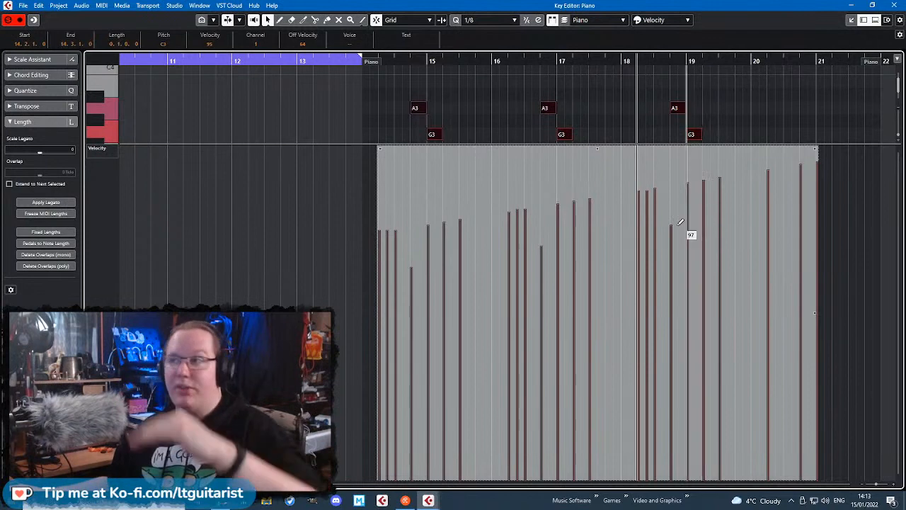
{"action": "left_click_drag", "start_coordinate": [377, 149], "coordinate": [376, 153]}
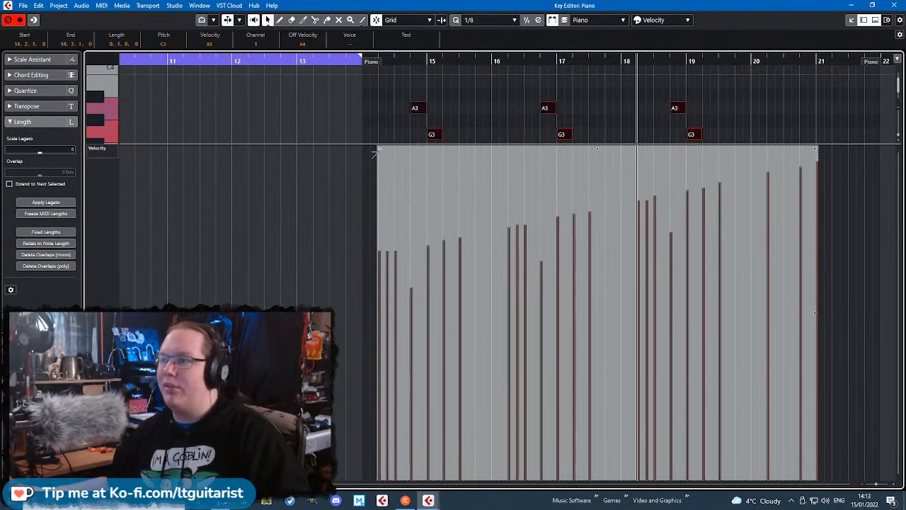
{"action": "left_click", "coordinate": [334, 105]}
{"action": "scroll", "coordinate": [315, 98], "scroll_direction": "down", "scroll_amount": 2}
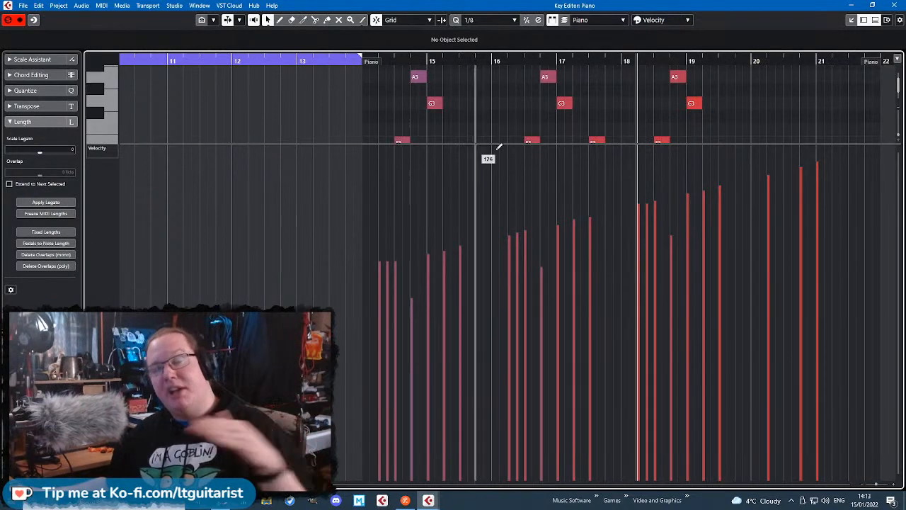
- Close the piano part's Key Editor window and lower editor zone to return to the full arrangement
{"action": "left_click", "coordinate": [888, 20]}
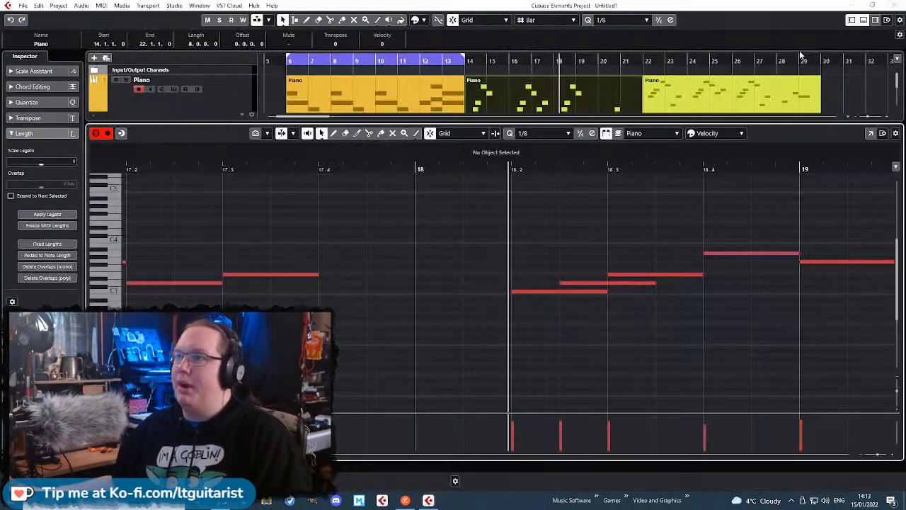
{"action": "left_click", "coordinate": [896, 134]}
{"action": "left_click", "coordinate": [529, 417]}
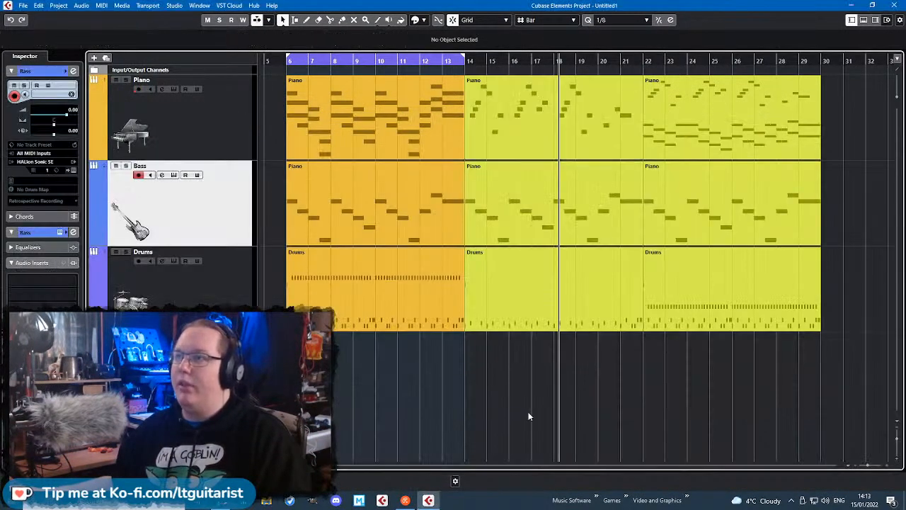
{"action": "left_click_drag", "start_coordinate": [547, 387], "coordinate": [565, 84]}
{"action": "left_click_drag", "start_coordinate": [532, 384], "coordinate": [563, 121]}
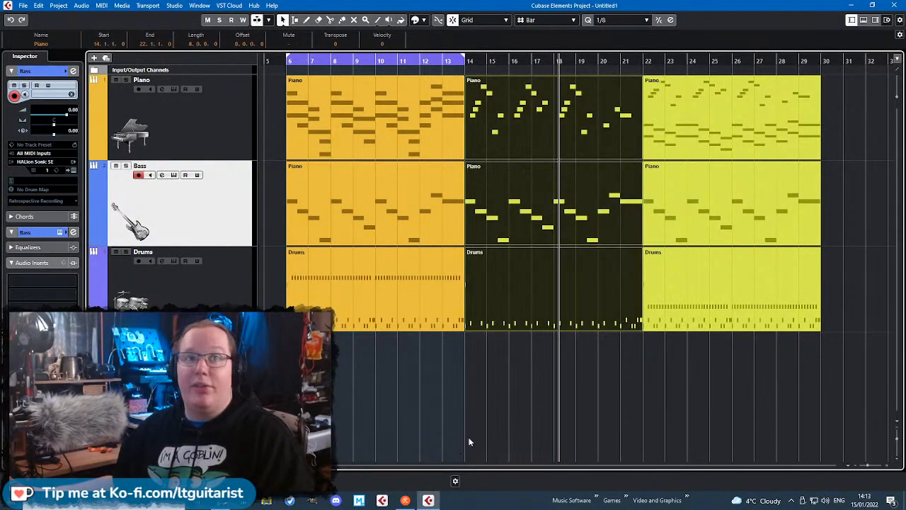
{"action": "left_click", "coordinate": [502, 401]}
{"action": "left_click_drag", "start_coordinate": [535, 346], "coordinate": [550, 142]}
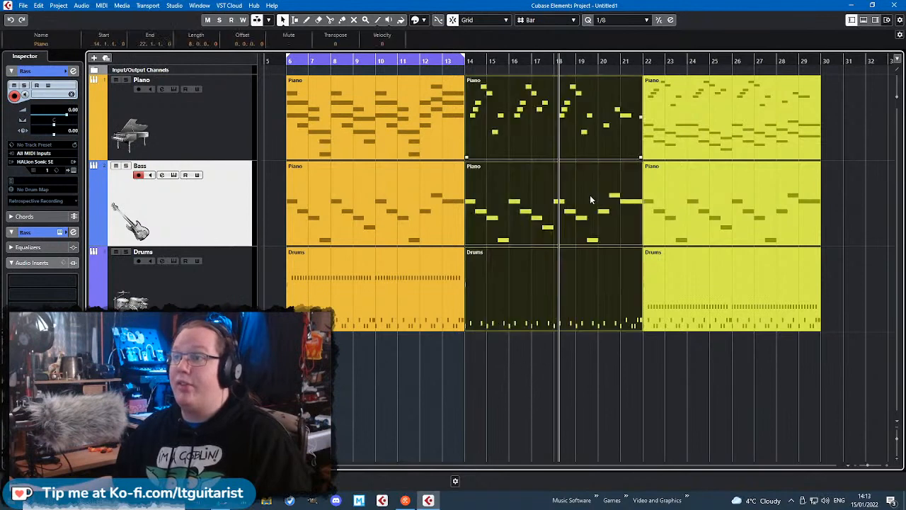
{"action": "left_click_drag", "start_coordinate": [725, 352], "coordinate": [700, 150]}
{"action": "left_click_drag", "start_coordinate": [596, 356], "coordinate": [611, 186]}
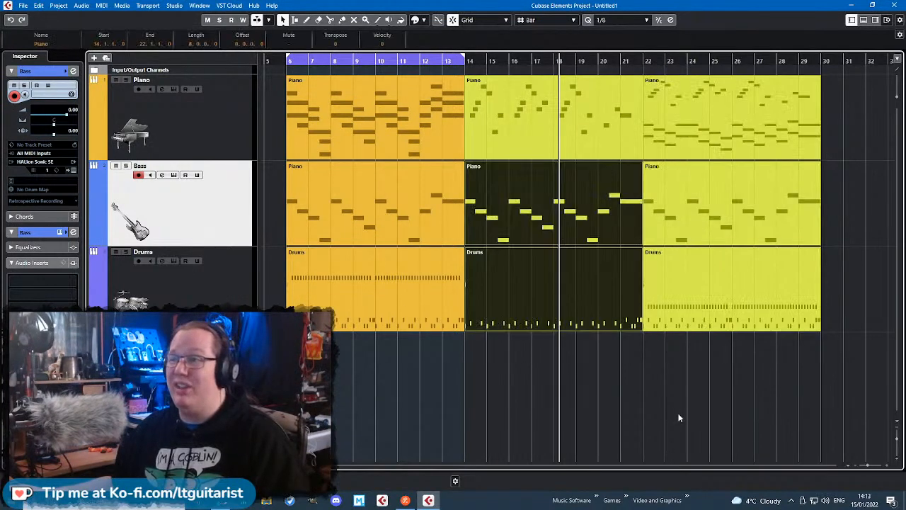
{"action": "left_click_drag", "start_coordinate": [678, 415], "coordinate": [684, 133]}
- Colour the piano, bass and drum parts at bars 14 to 21 and bars 6 to 13 yellow
{"action": "left_click_drag", "start_coordinate": [582, 376], "coordinate": [484, 91]}
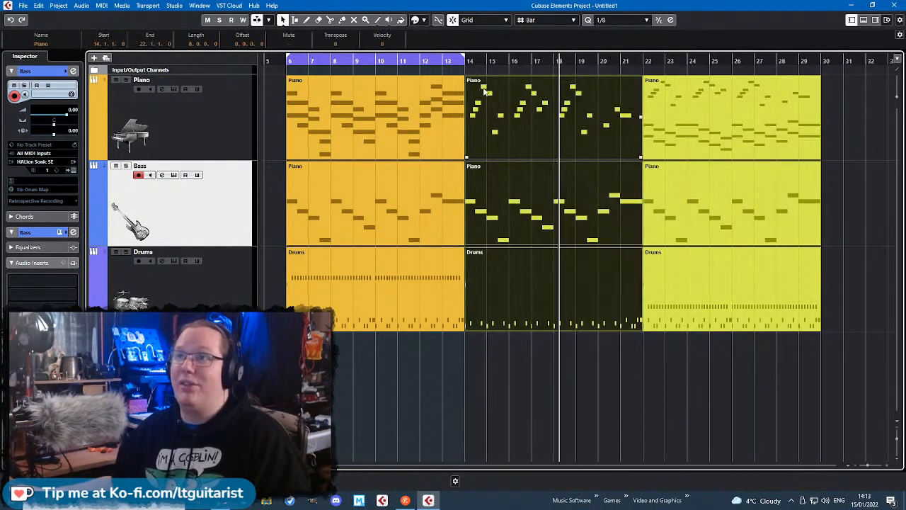
{"action": "left_click", "coordinate": [422, 21]}
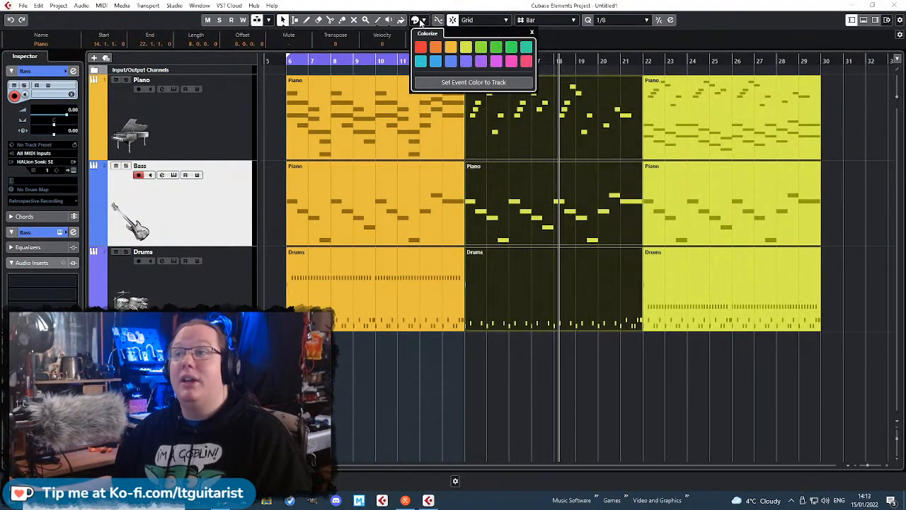
{"action": "left_click", "coordinate": [466, 48]}
{"action": "left_click_drag", "start_coordinate": [354, 99], "coordinate": [313, 80]}
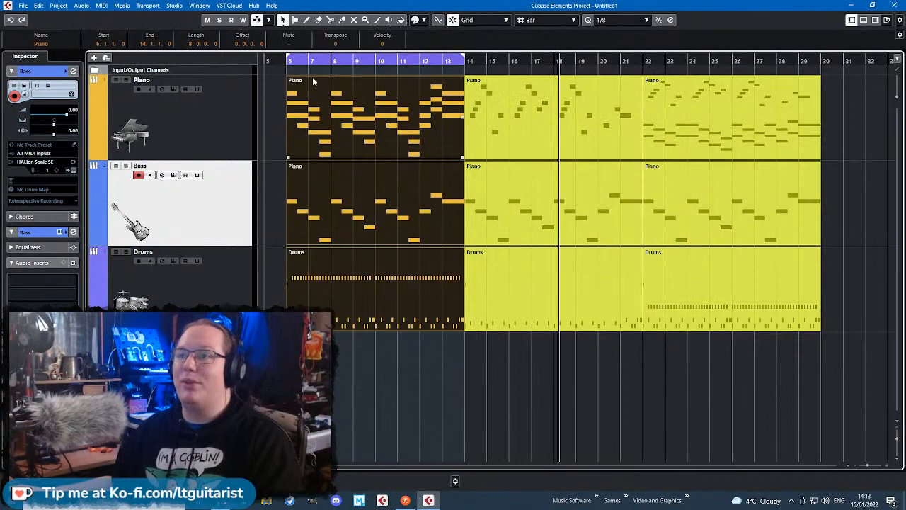
{"action": "left_click", "coordinate": [422, 21]}
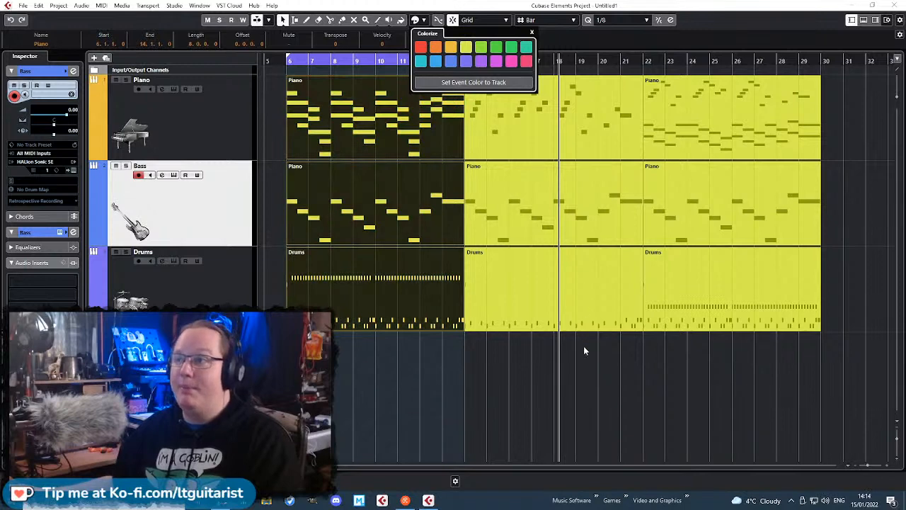
- Colour the piano, bass and drum parts at bars 22 to 29 orange and the parts at bars 14 to 21 amber
{"action": "left_click_drag", "start_coordinate": [748, 364], "coordinate": [734, 95]}
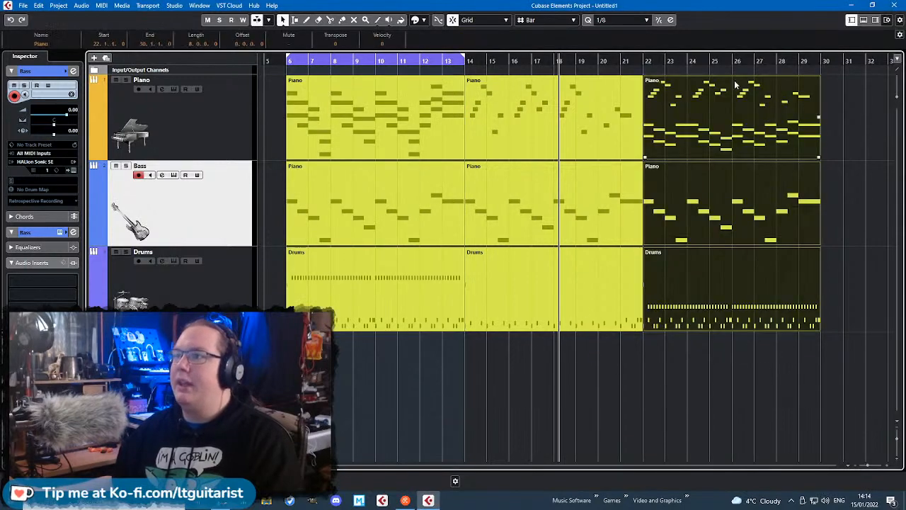
{"action": "left_click", "coordinate": [423, 21]}
{"action": "left_click", "coordinate": [436, 48]}
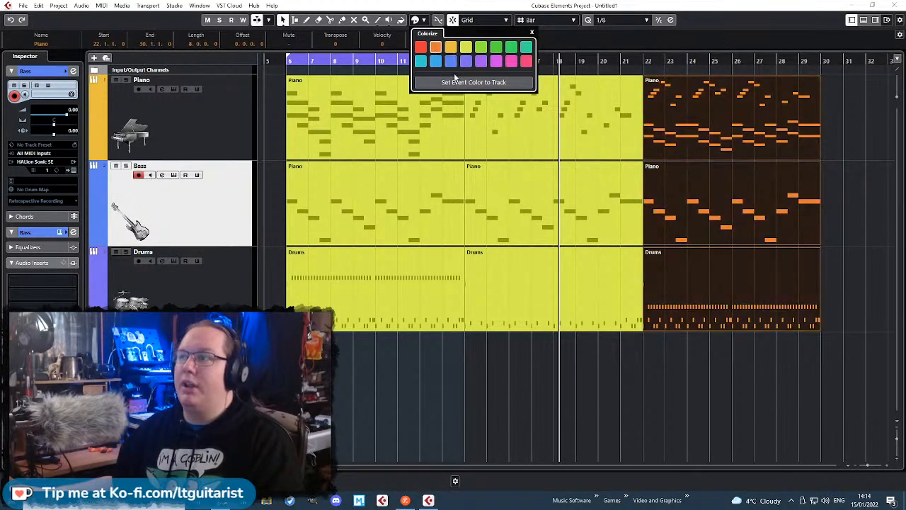
{"action": "left_click_drag", "start_coordinate": [584, 409], "coordinate": [553, 92]}
{"action": "left_click", "coordinate": [423, 21]}
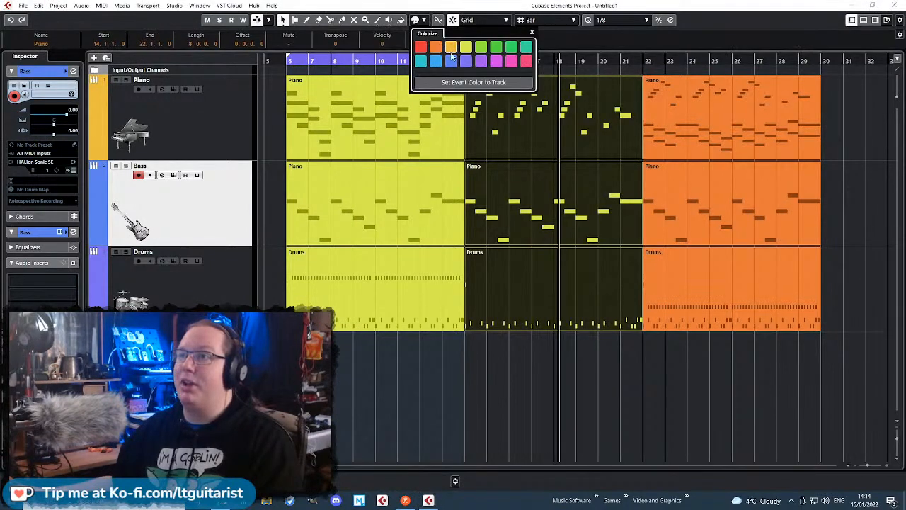
{"action": "left_click", "coordinate": [453, 48]}
{"action": "left_click", "coordinate": [545, 389]}
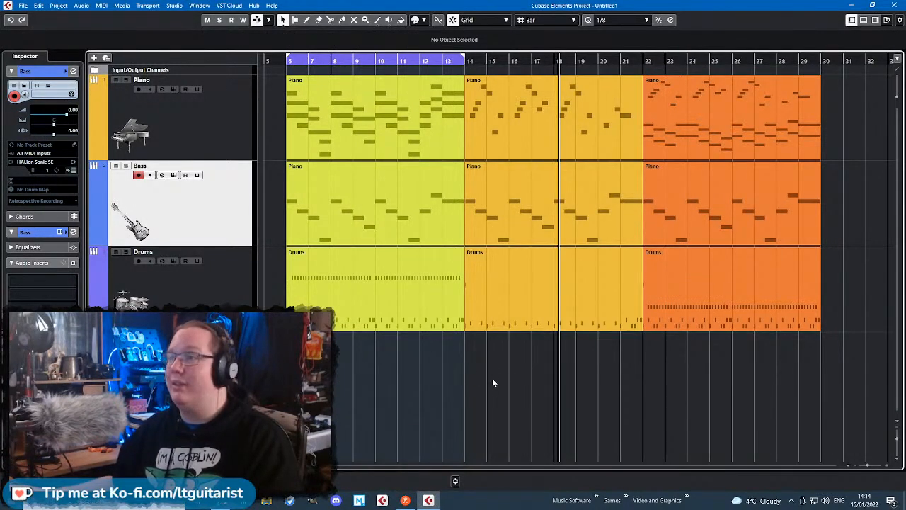
- Extend the cycle range to cover bars 6 to 29 and play the arrangement from bar 6
{"action": "left_click_drag", "start_coordinate": [467, 47], "coordinate": [823, 158]}
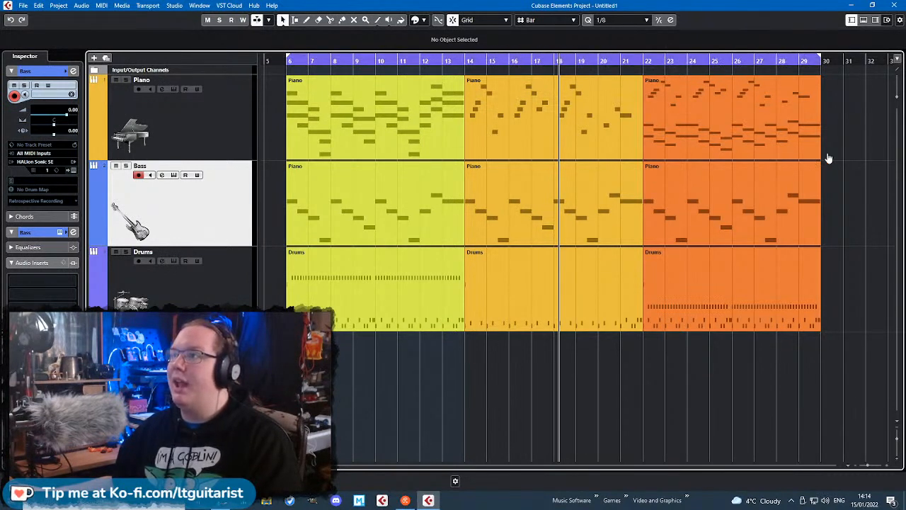
{"action": "left_click", "coordinate": [277, 61]}
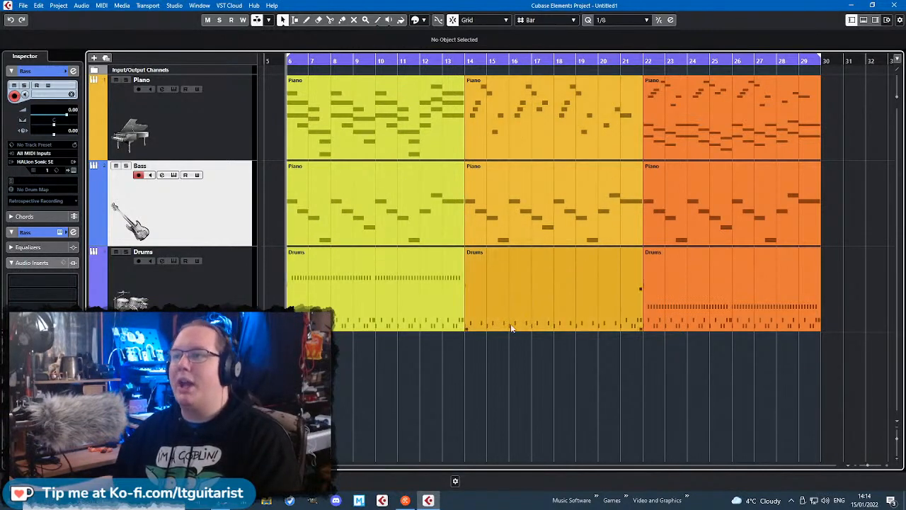
{"action": "left_click_drag", "start_coordinate": [481, 347], "coordinate": [597, 90]}
{"action": "left_click_drag", "start_coordinate": [814, 386], "coordinate": [665, 109]}
{"action": "left_click", "coordinate": [717, 431]}
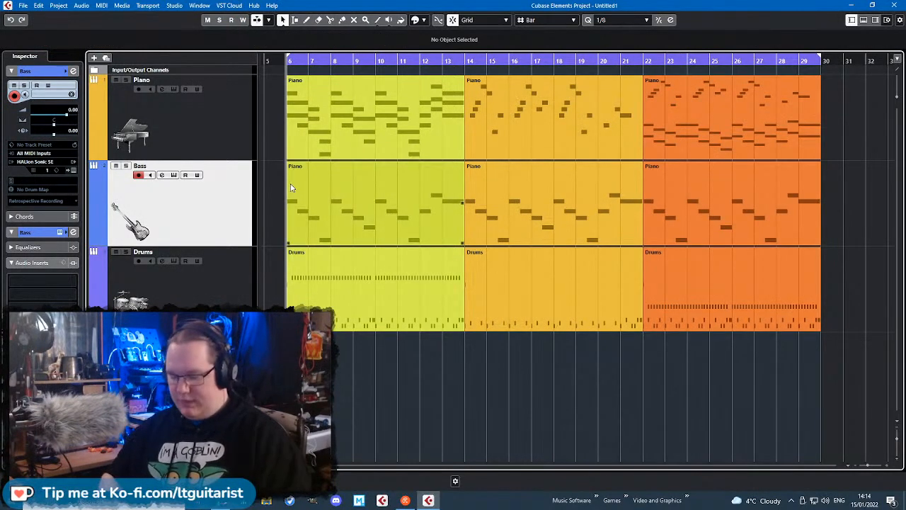
{"action": "key", "text": "space"}
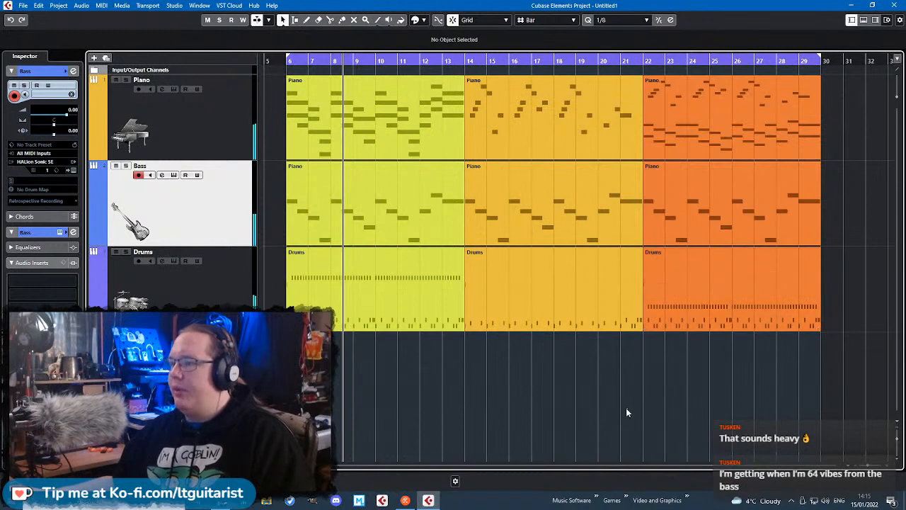
- Open the piano part at bars 14 to 21 in a separate Key Editor window with the whole part in view
{"action": "scroll", "coordinate": [623, 408], "scroll_direction": "down", "scroll_amount": 1}
{"action": "scroll", "coordinate": [606, 415], "scroll_direction": "up", "scroll_amount": 3}
{"action": "scroll", "coordinate": [601, 417], "scroll_direction": "down", "scroll_amount": 2}
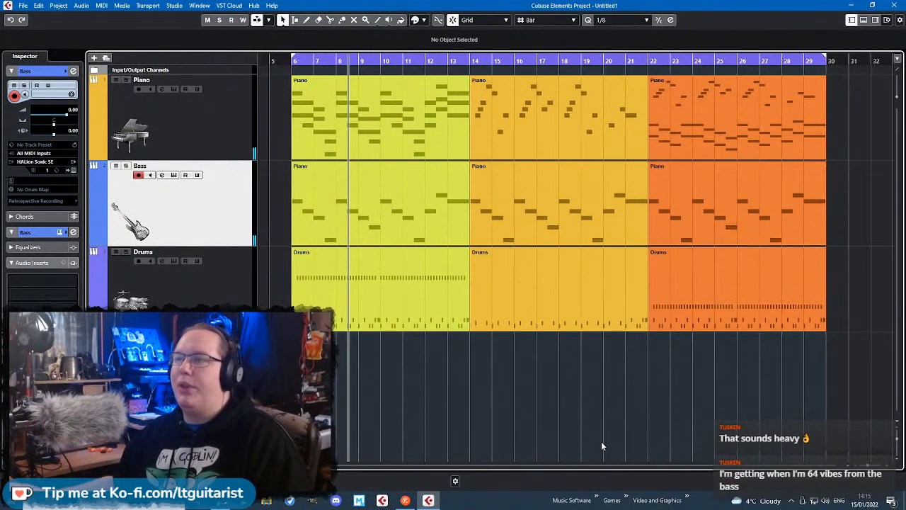
{"action": "left_click", "coordinate": [562, 123]}
{"action": "double_click", "coordinate": [562, 122]}
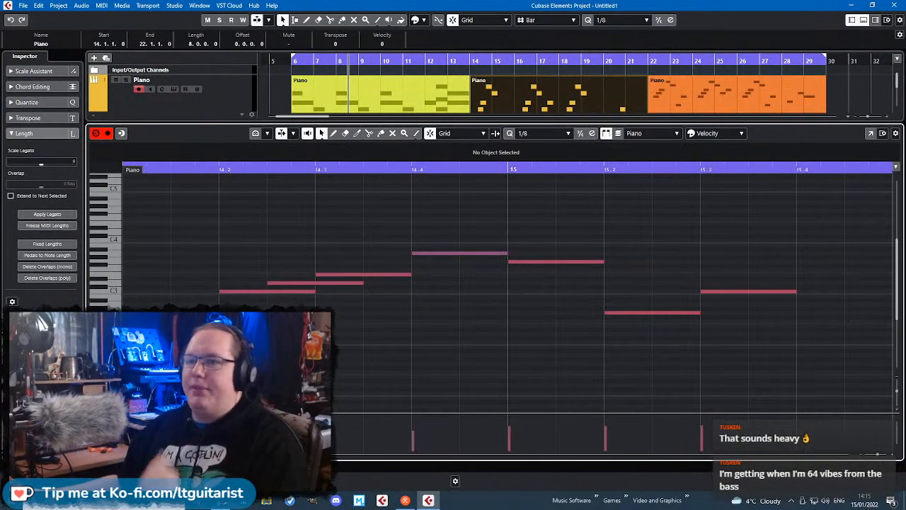
{"action": "left_click", "coordinate": [869, 134]}
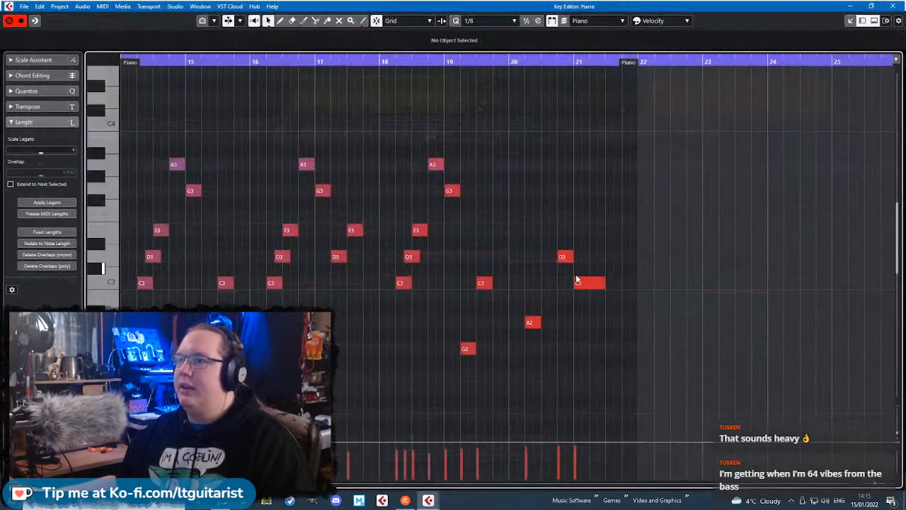
{"action": "scroll", "coordinate": [453, 265], "scroll_direction": "down", "scroll_amount": 4}
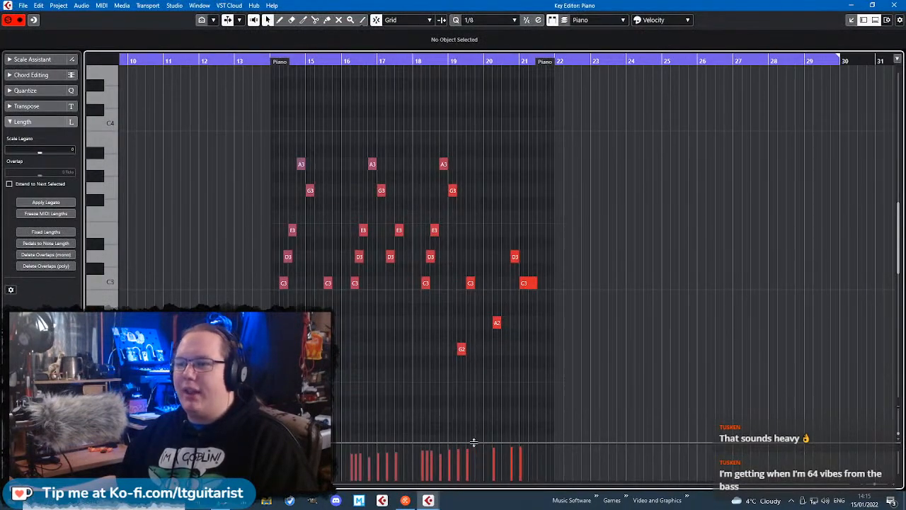
- Enlarge the velocity lane and slightly lower the velocities of all piano notes at bars 14 to 21
{"action": "left_click_drag", "start_coordinate": [473, 442], "coordinate": [505, 376]}
{"action": "left_click_drag", "start_coordinate": [191, 86], "coordinate": [536, 382]}
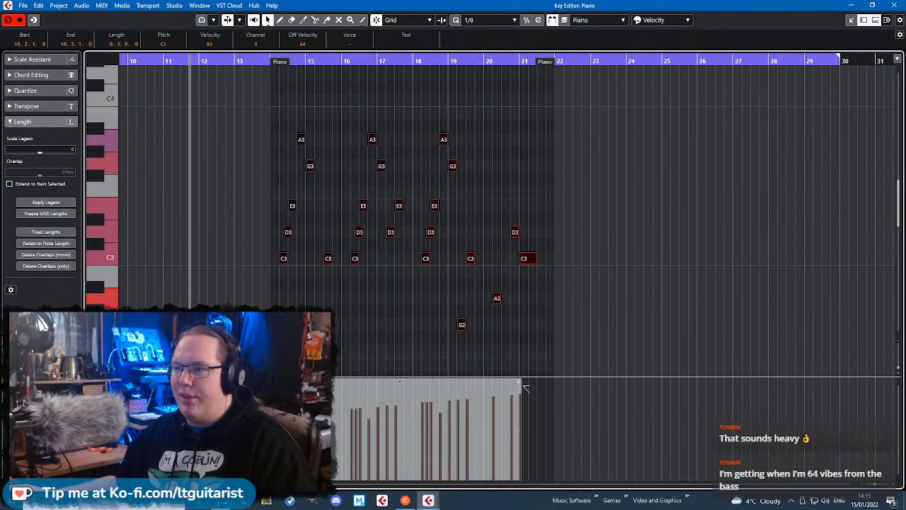
{"action": "left_click", "coordinate": [601, 294]}
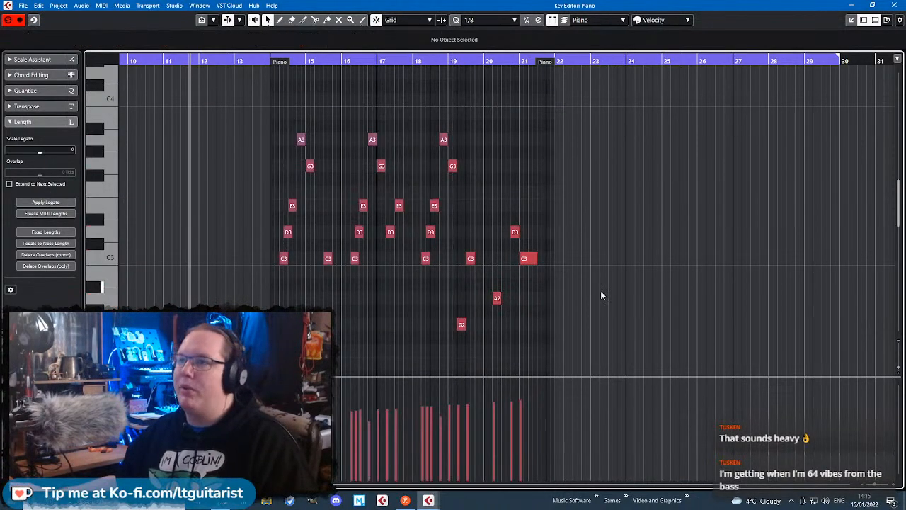
- Close the piano part's Key Editor window and the lower editor zone
{"action": "scroll", "coordinate": [442, 165], "scroll_direction": "up", "scroll_amount": 4}
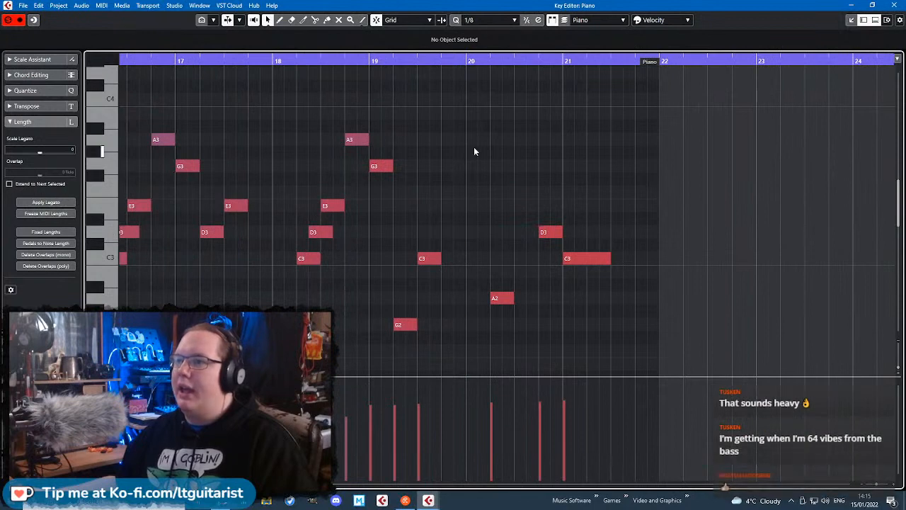
{"action": "scroll", "coordinate": [471, 210], "scroll_direction": "down", "scroll_amount": 3}
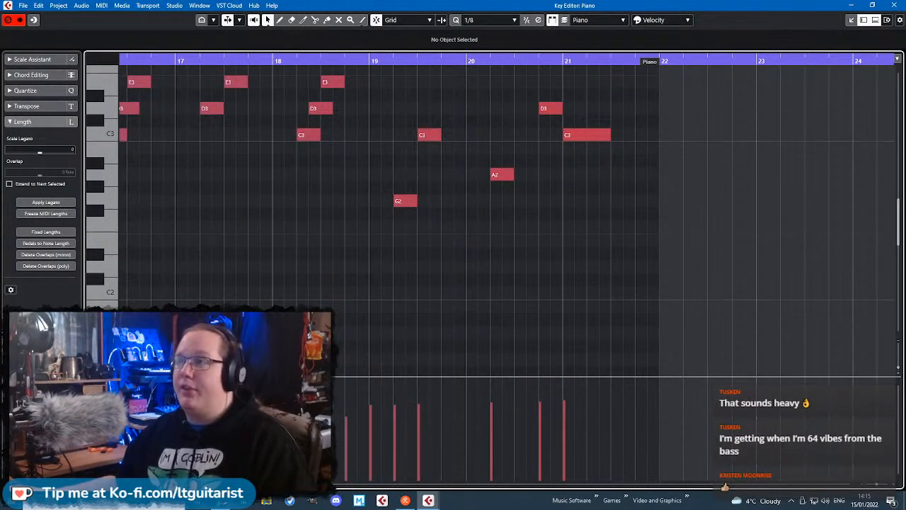
{"action": "left_click", "coordinate": [898, 5]}
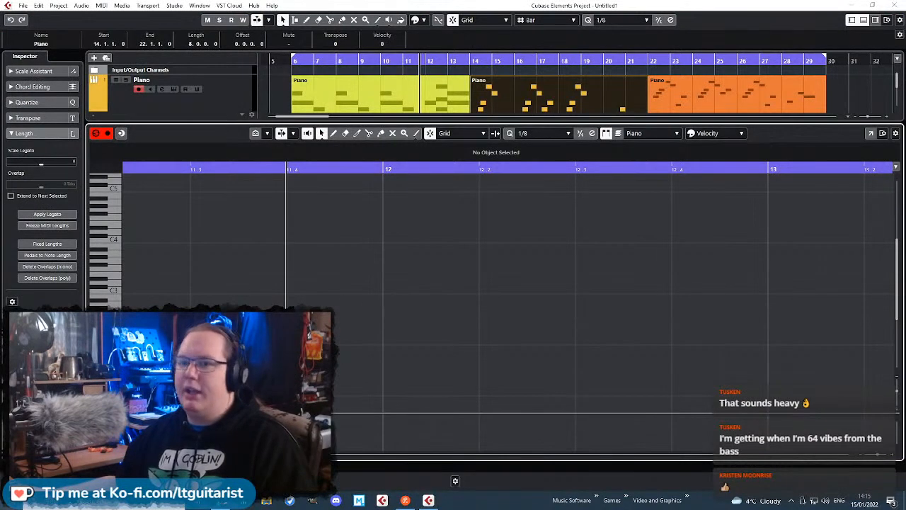
{"action": "left_click", "coordinate": [864, 20]}
- Solo the Piano track and play its final bars from the middle of bar 27
{"action": "left_click", "coordinate": [221, 130]}
{"action": "key", "text": "s"}
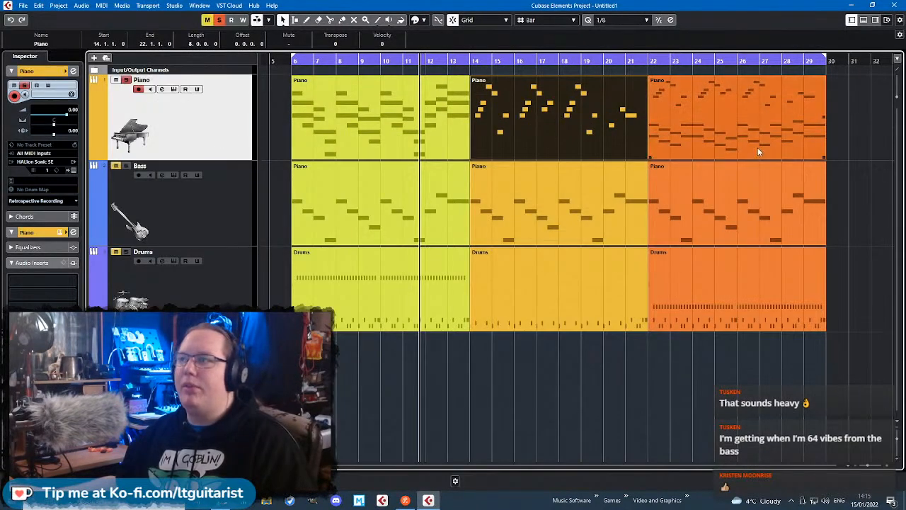
{"action": "scroll", "coordinate": [838, 106], "scroll_direction": "up", "scroll_amount": 2}
{"action": "scroll", "coordinate": [838, 110], "scroll_direction": "up", "scroll_amount": 4}
{"action": "left_click", "coordinate": [643, 69]}
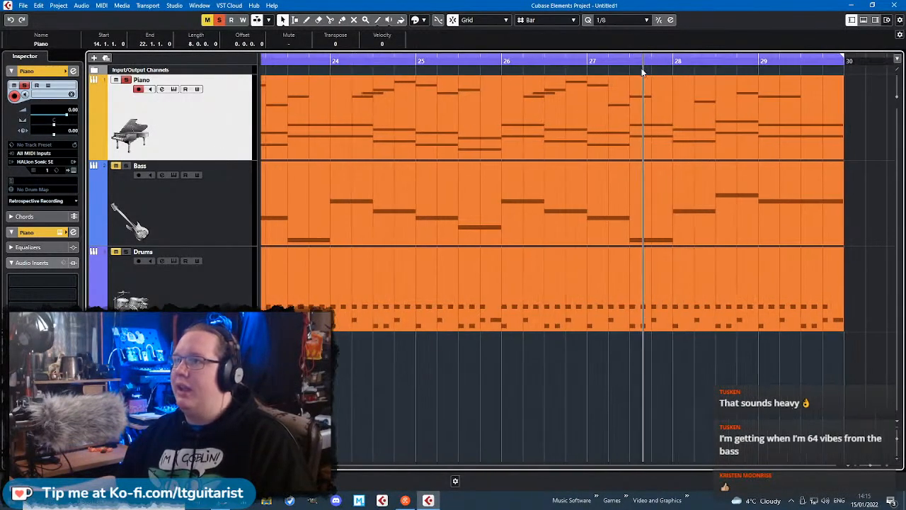
{"action": "key", "text": "space"}
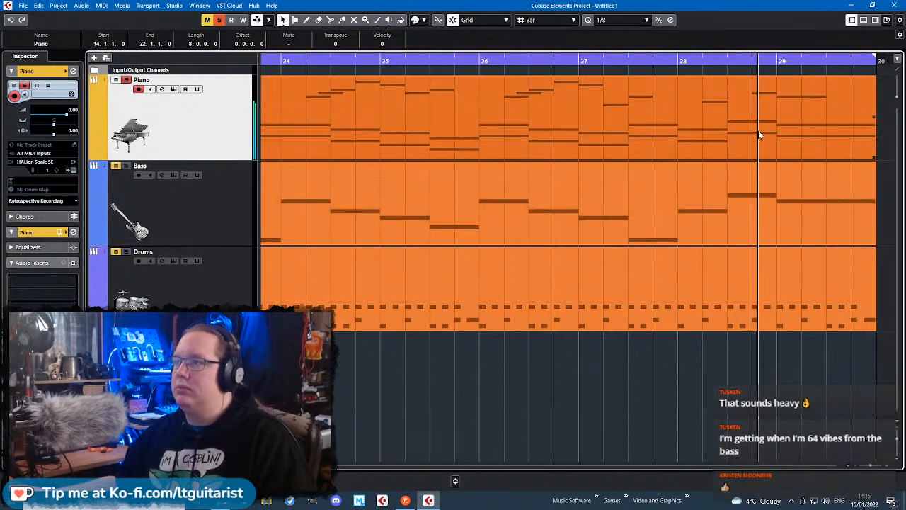
- Unsolo the Piano track and open its part at bars 14 to 21 in a separate Key Editor window at bars 19 to 21
{"action": "scroll", "coordinate": [776, 181], "scroll_direction": "down", "scroll_amount": 4}
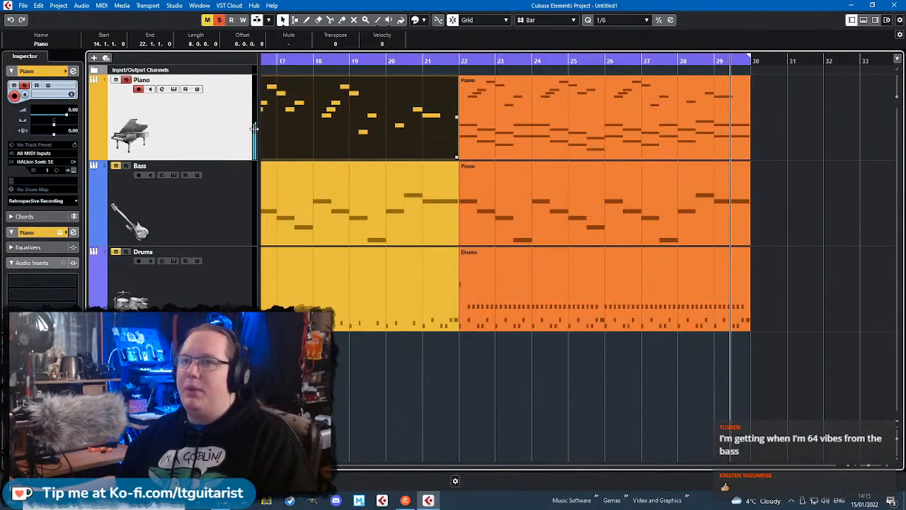
{"action": "double_click", "coordinate": [385, 125]}
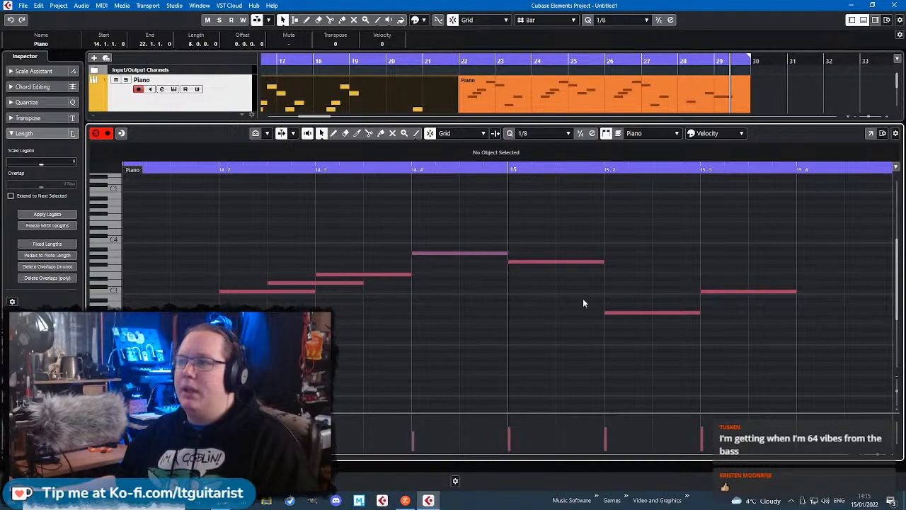
{"action": "left_click", "coordinate": [873, 133]}
{"action": "scroll", "coordinate": [582, 269], "scroll_direction": "down", "scroll_amount": 3}
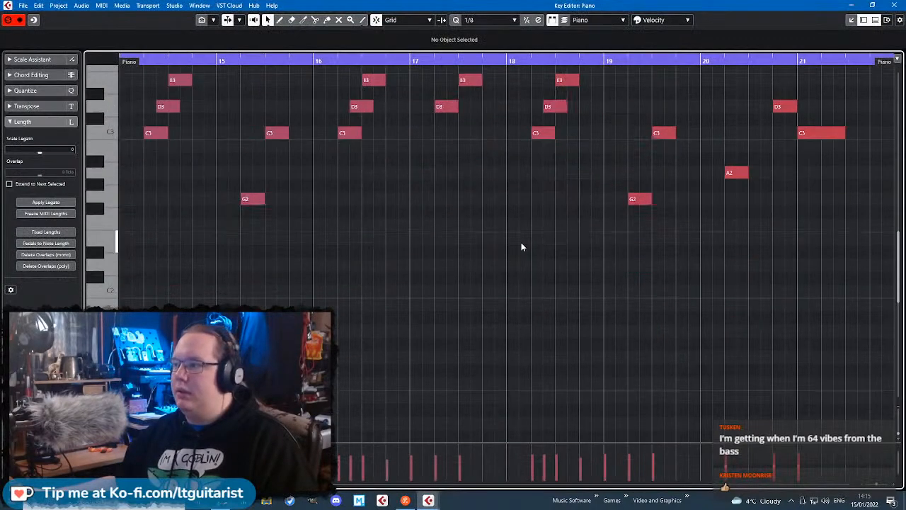
{"action": "scroll", "coordinate": [723, 295], "scroll_direction": "up", "scroll_amount": 3}
{"action": "left_click_drag", "start_coordinate": [740, 291], "coordinate": [897, 340]}
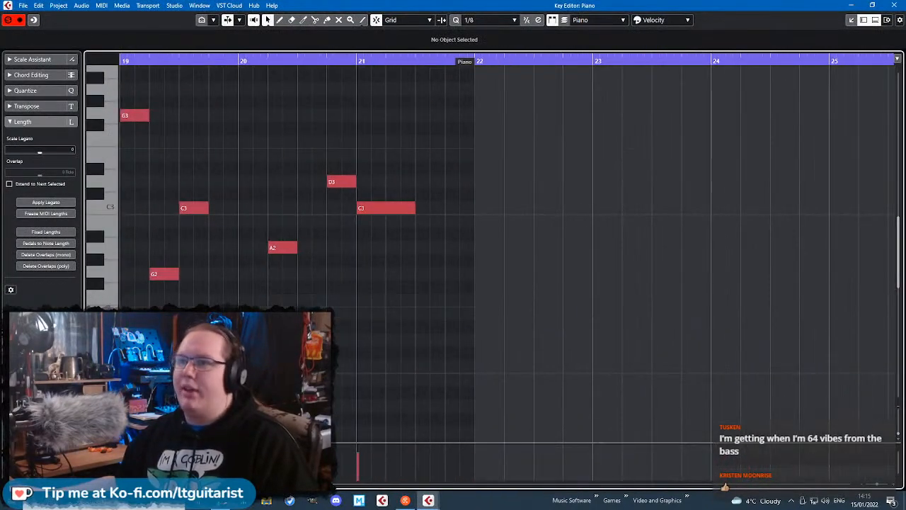
{"action": "scroll", "coordinate": [239, 298], "scroll_direction": "down", "scroll_amount": 2}
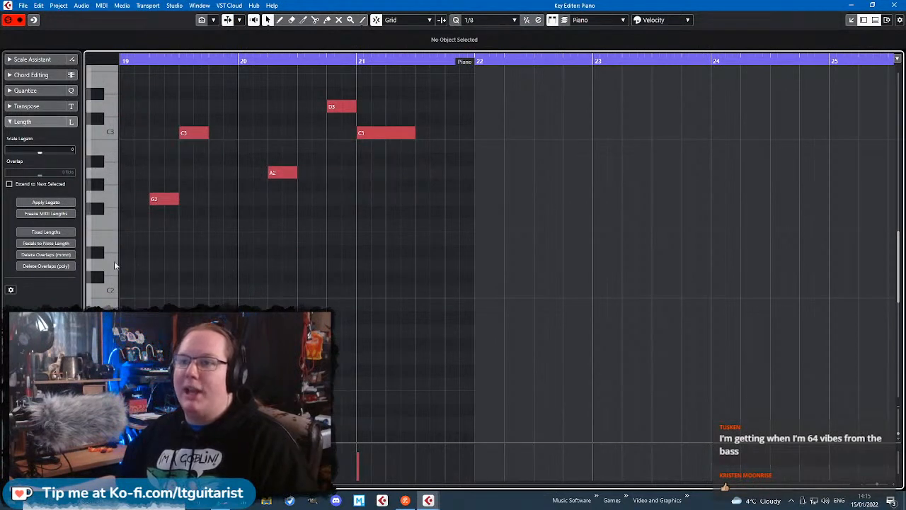
- Add one-beat notes A1 at 20.1 and D2 at 20.3 and a two-beat C2 at 21.1, and play the ending from bar 20
{"action": "left_click_drag", "start_coordinate": [243, 331], "coordinate": [268, 331]}
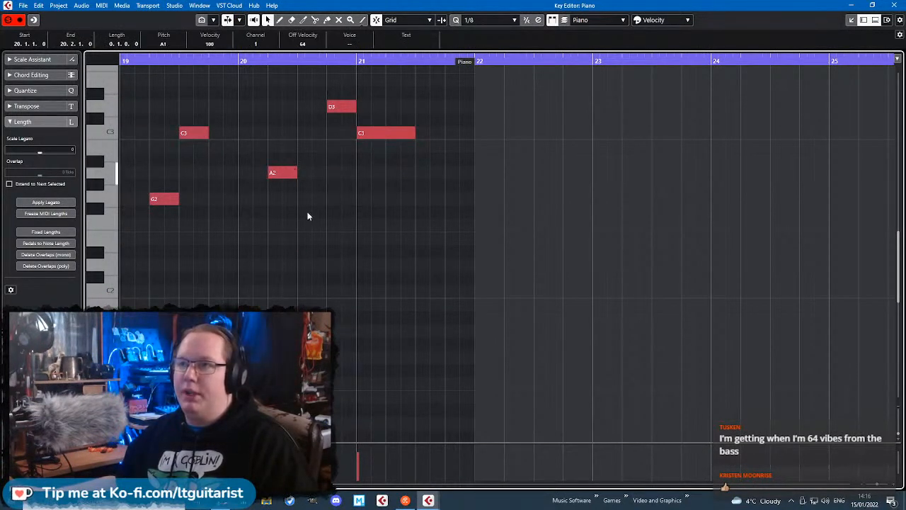
{"action": "left_click", "coordinate": [303, 263]}
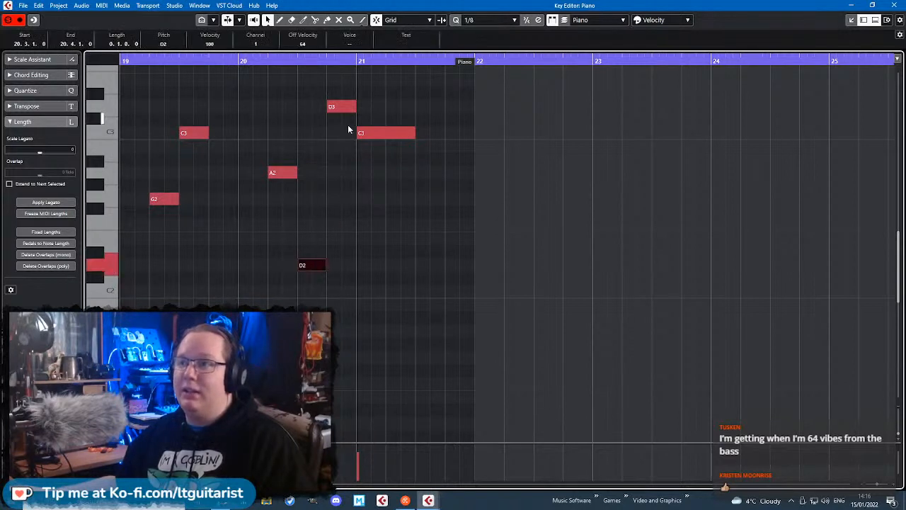
{"action": "left_click_drag", "start_coordinate": [362, 296], "coordinate": [415, 298]}
{"action": "left_click", "coordinate": [236, 62]}
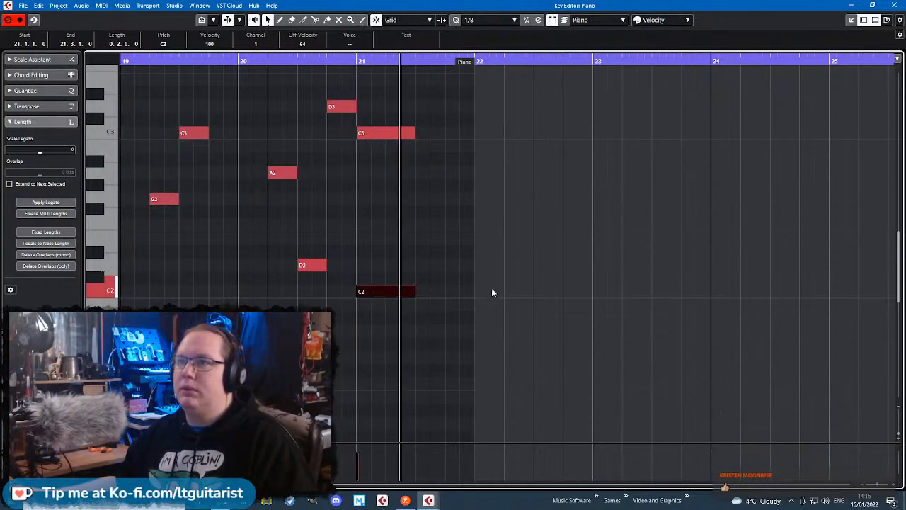
{"action": "scroll", "coordinate": [490, 294], "scroll_direction": "down", "scroll_amount": 3, "text": "ctrl"}
- Close the Key Editor window and lower zone, deselect the piano part and bring all three sections' tracks back into view
{"action": "left_click", "coordinate": [895, 5]}
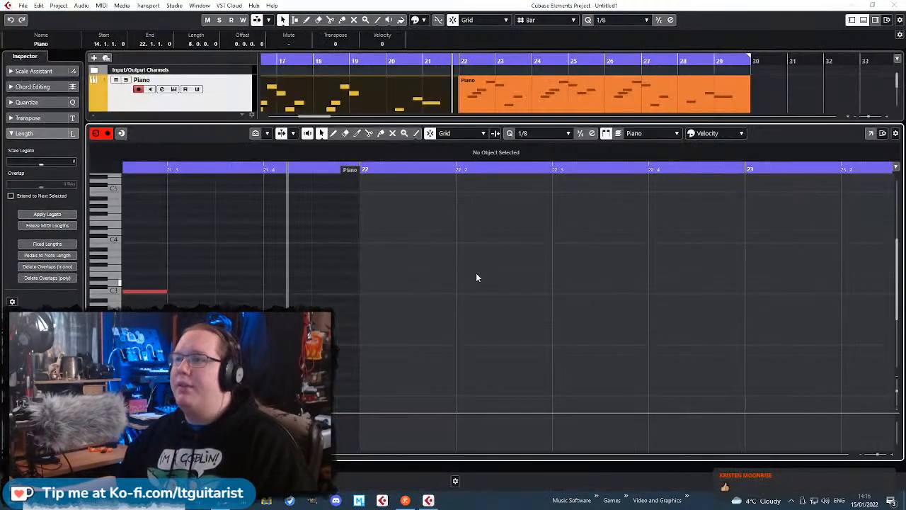
{"action": "left_click", "coordinate": [864, 20]}
{"action": "left_click", "coordinate": [463, 379]}
{"action": "scroll", "coordinate": [463, 379], "scroll_direction": "down", "scroll_amount": 1}
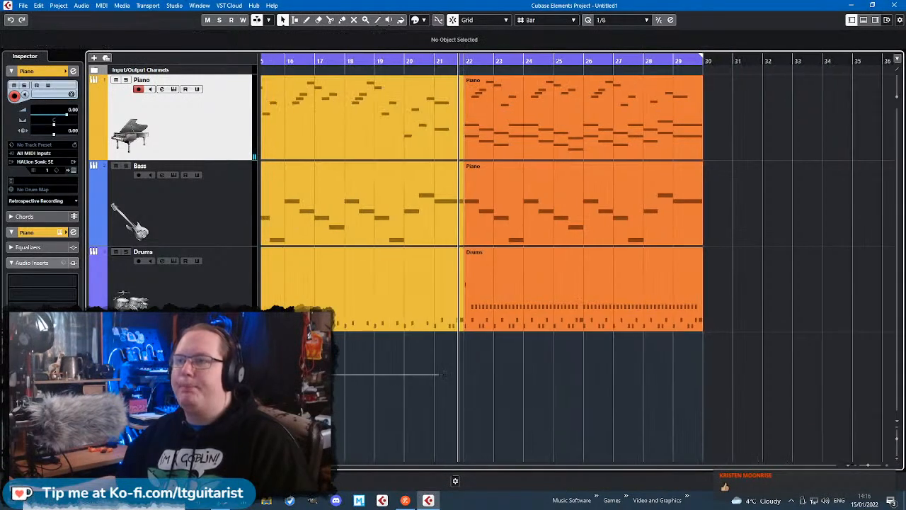
{"action": "scroll", "coordinate": [477, 369], "scroll_direction": "left", "scroll_amount": 3}
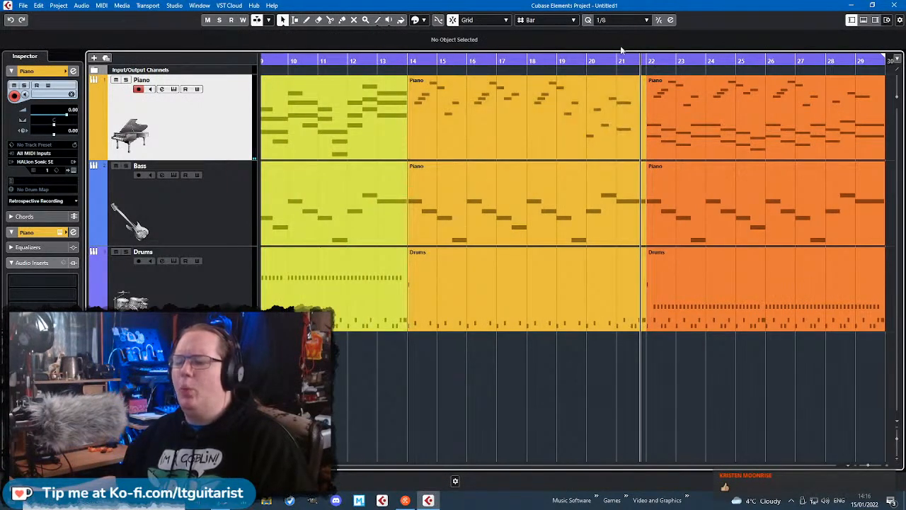
- Play the arrangement from bar 14, stop playback and place the project cursor at bar 22
{"action": "left_click", "coordinate": [400, 69]}
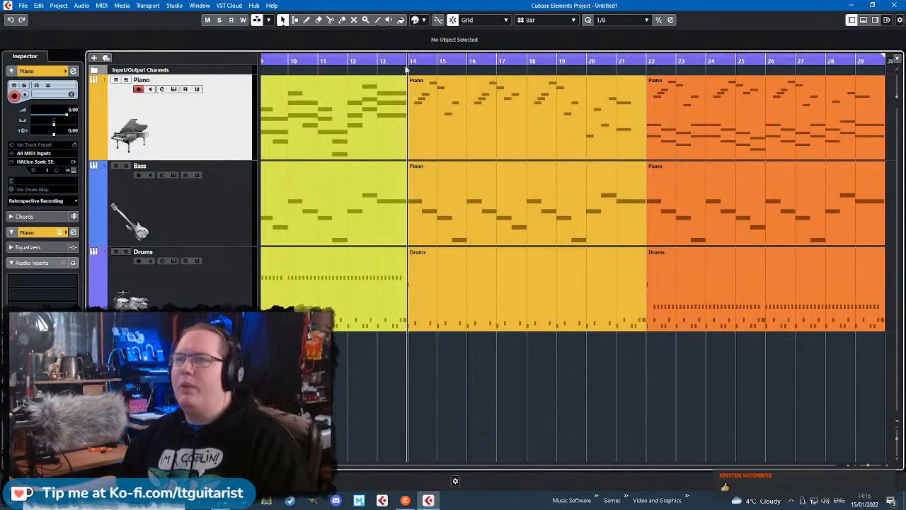
{"action": "key", "text": "space"}
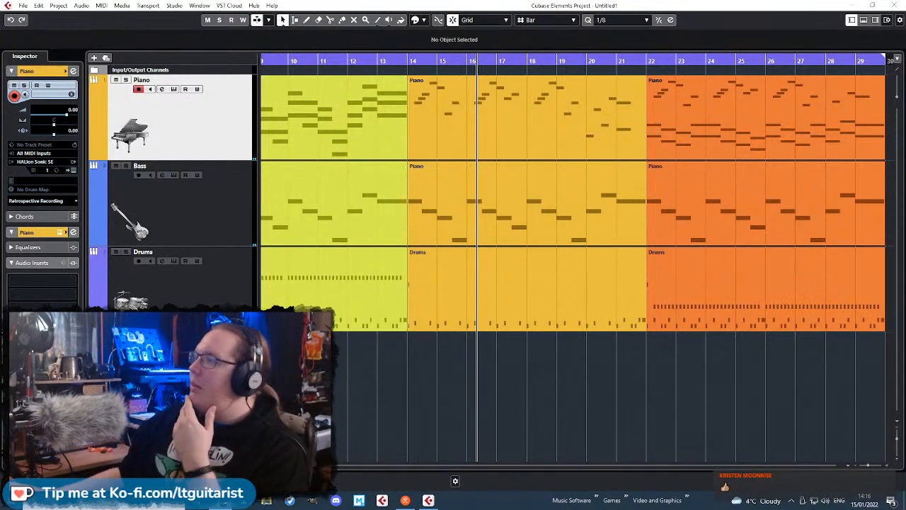
{"action": "left_click", "coordinate": [585, 360]}
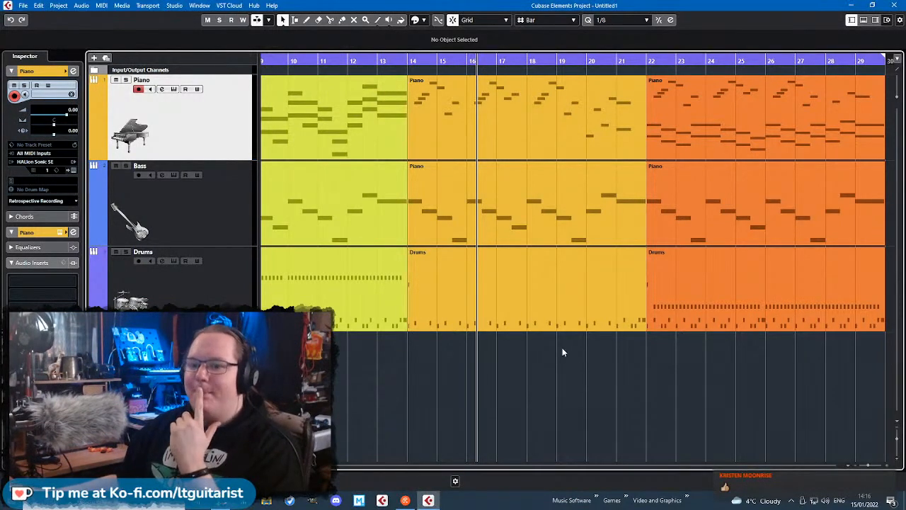
{"action": "left_click", "coordinate": [646, 64]}
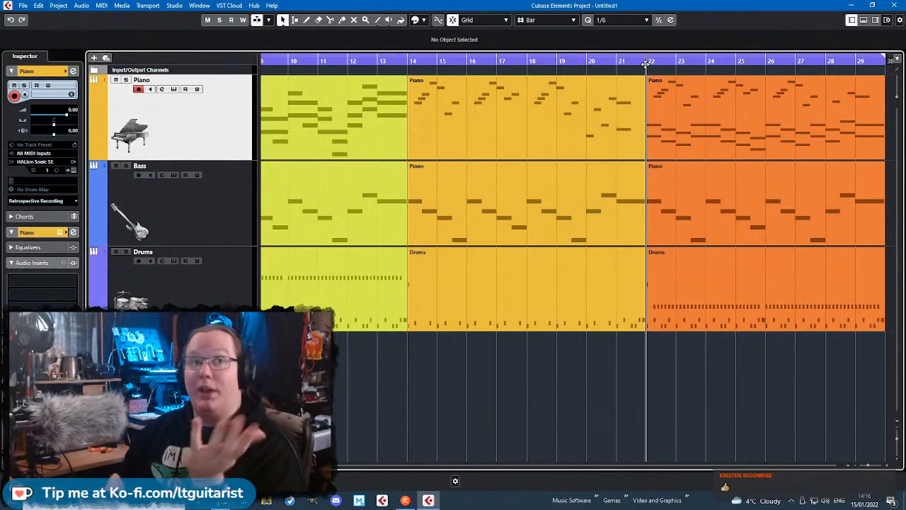
- Play the arrangement from bar 22, stop it, and open the piano part at bars 14 to 21 in a separate Key Editor window
{"action": "key", "text": "space"}
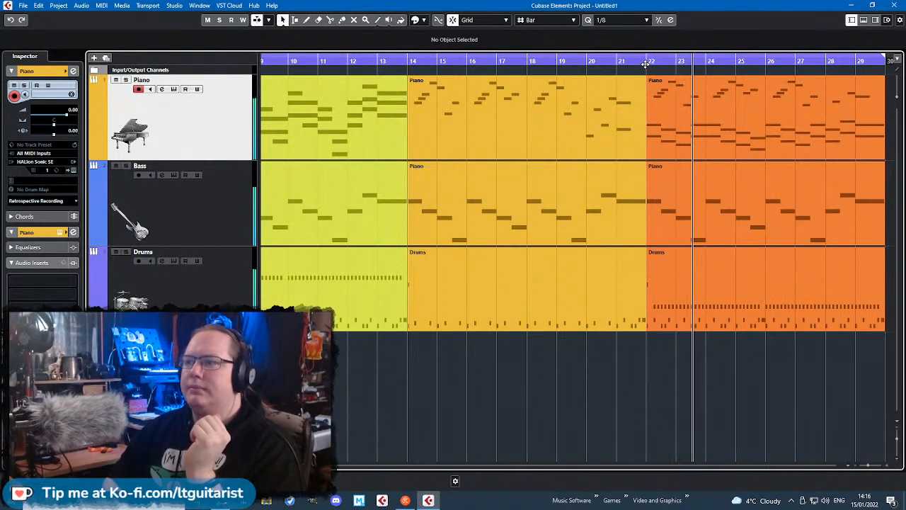
{"action": "left_click", "coordinate": [539, 82]}
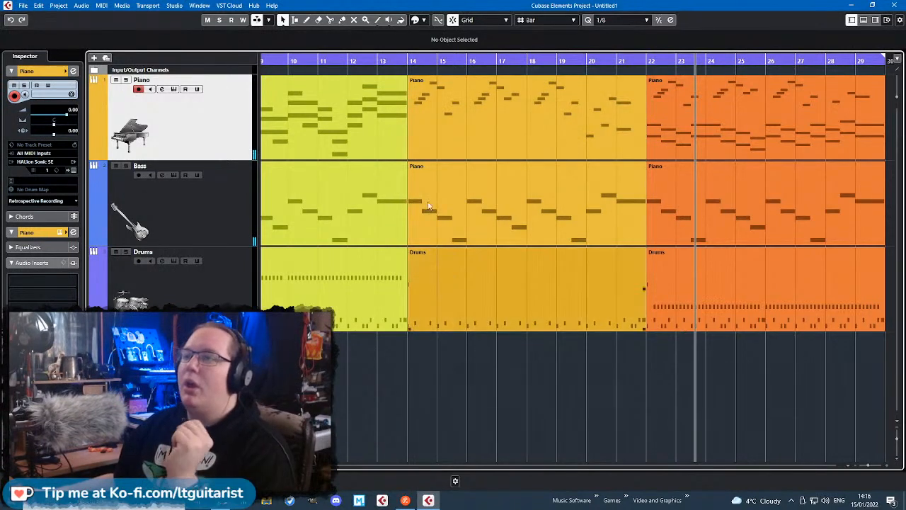
{"action": "left_click", "coordinate": [418, 122]}
{"action": "double_click", "coordinate": [418, 121]}
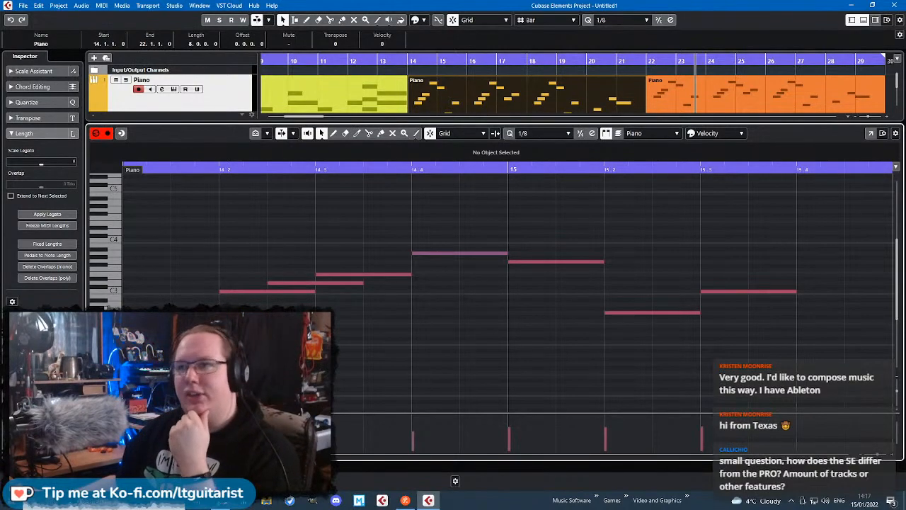
{"action": "left_click", "coordinate": [872, 134]}
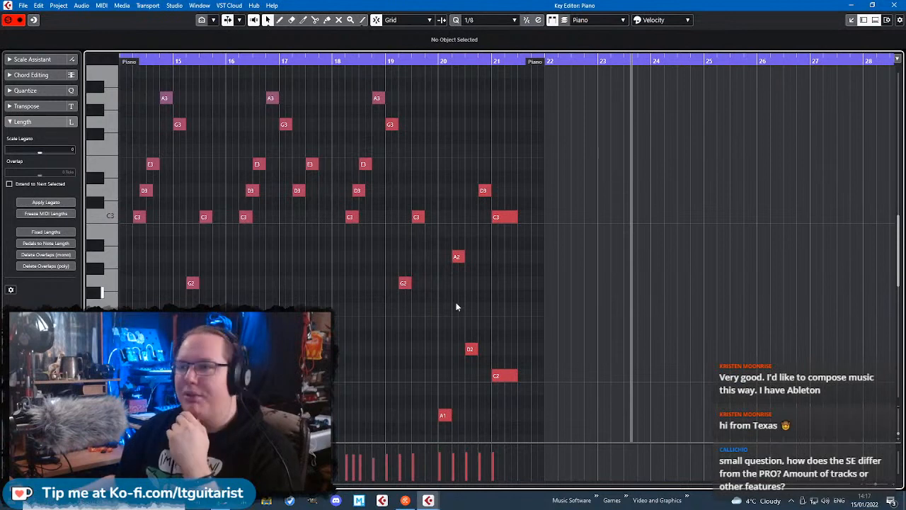
- Close the Key Editor window, reopen it for the same piano part and enlarge its velocity lane
{"action": "scroll", "coordinate": [613, 154], "scroll_direction": "left", "scroll_amount": 3}
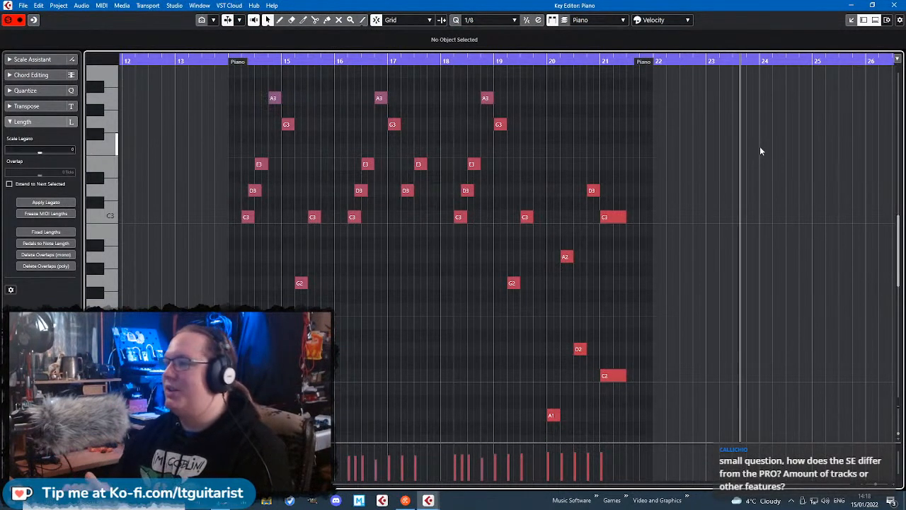
{"action": "left_click", "coordinate": [891, 5]}
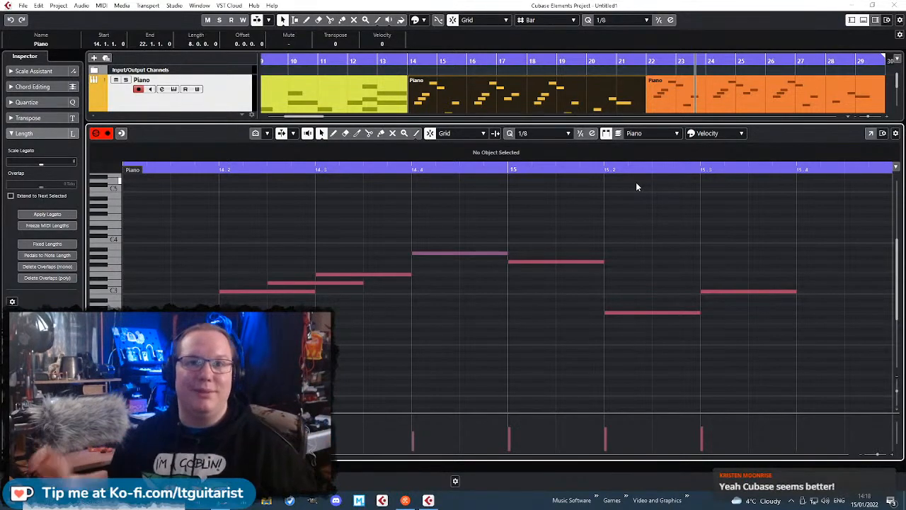
{"action": "left_click", "coordinate": [870, 134]}
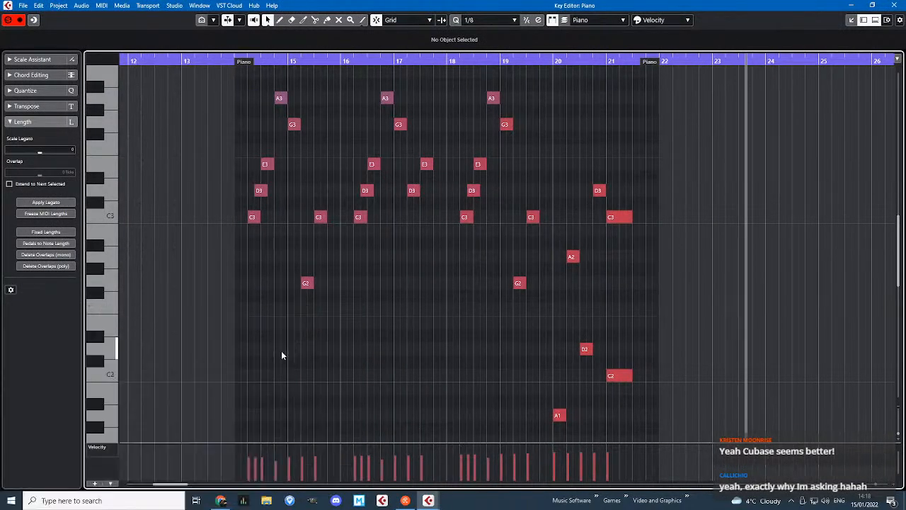
{"action": "left_click_drag", "start_coordinate": [403, 443], "coordinate": [420, 324]}
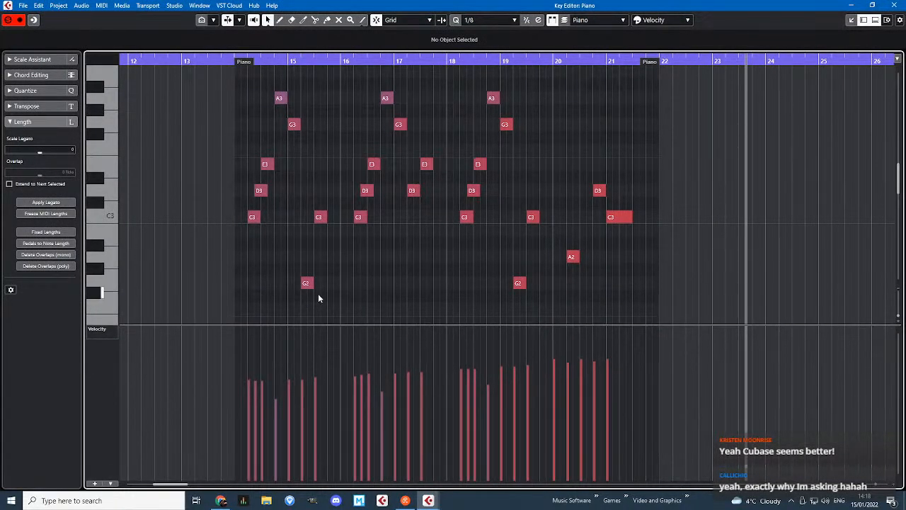
{"action": "scroll", "coordinate": [346, 309], "scroll_direction": "up", "scroll_amount": 2}
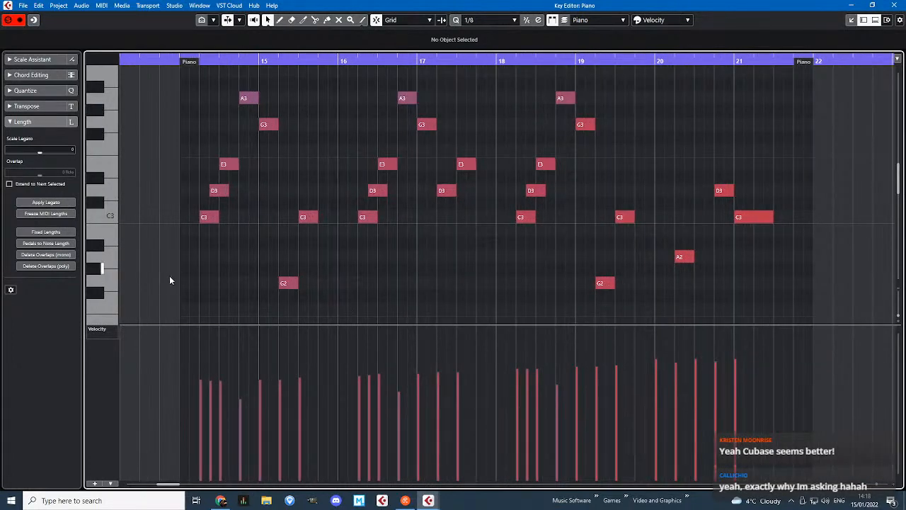
- Switch the controller lane from Velocity to CC 64 (Sustain)
{"action": "left_click", "coordinate": [106, 335]}
{"action": "left_click", "coordinate": [105, 333]}
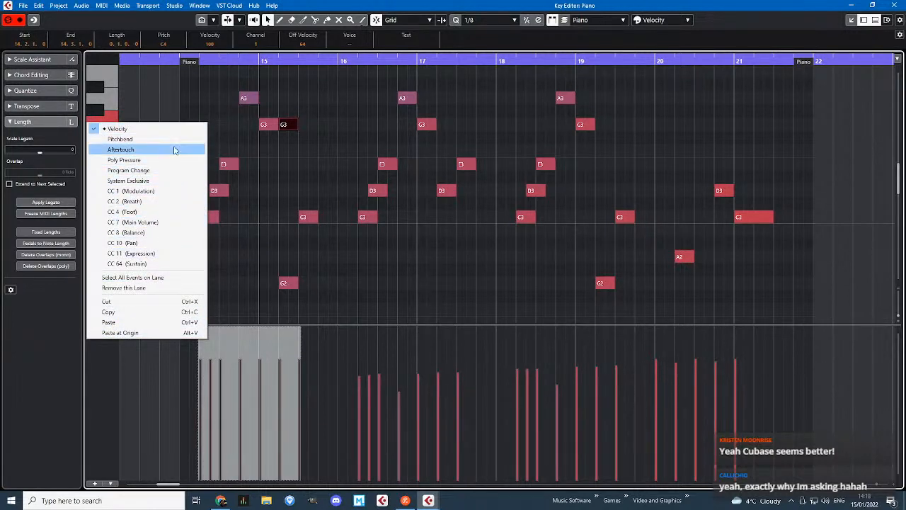
{"action": "left_click", "coordinate": [153, 269]}
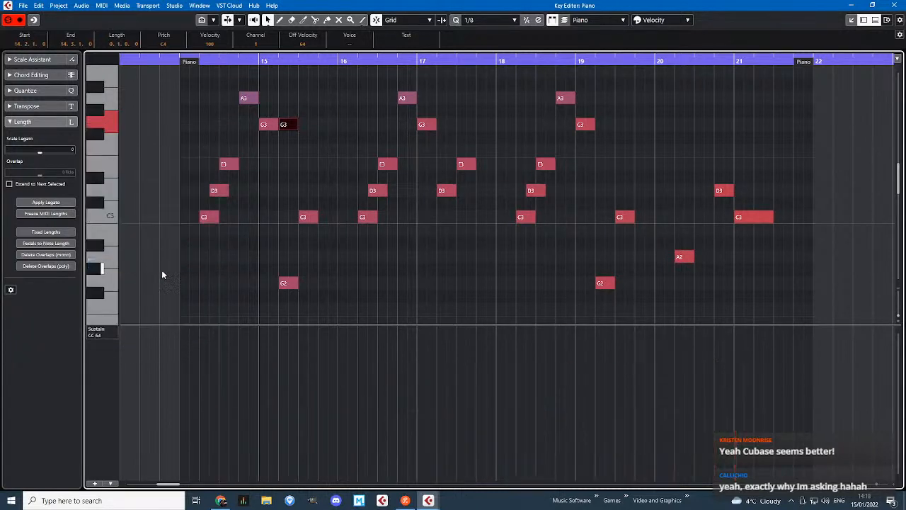
{"action": "left_click", "coordinate": [162, 270]}
{"action": "left_click", "coordinate": [101, 337]}
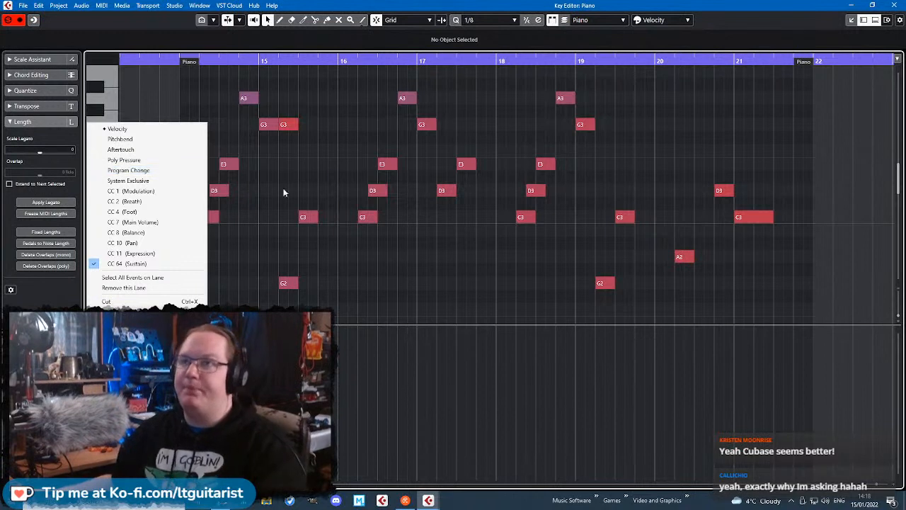
{"action": "left_click", "coordinate": [345, 142]}
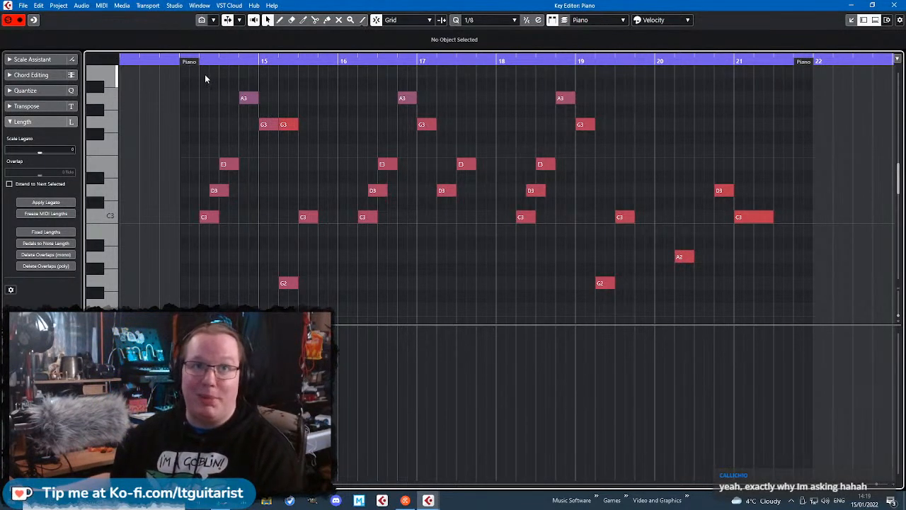
{"action": "left_click_drag", "start_coordinate": [212, 81], "coordinate": [272, 106]}
{"action": "mouse_move", "coordinate": [272, 106]}
{"action": "left_mouse_down"}
{"action": "mouse_move", "coordinate": [227, 91]}
{"action": "mouse_move", "coordinate": [269, 114]}
{"action": "left_mouse_up"}
{"action": "left_click_drag", "start_coordinate": [218, 90], "coordinate": [267, 110]}
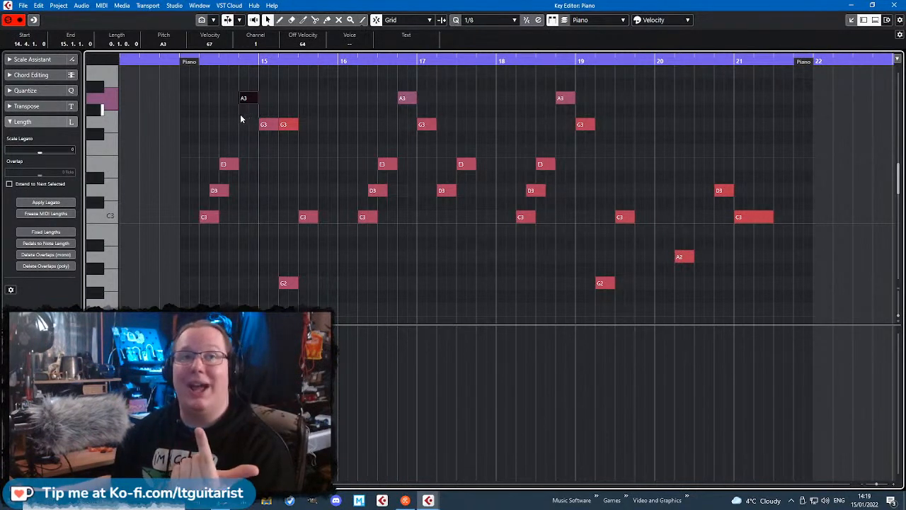
{"action": "left_click", "coordinate": [247, 114]}
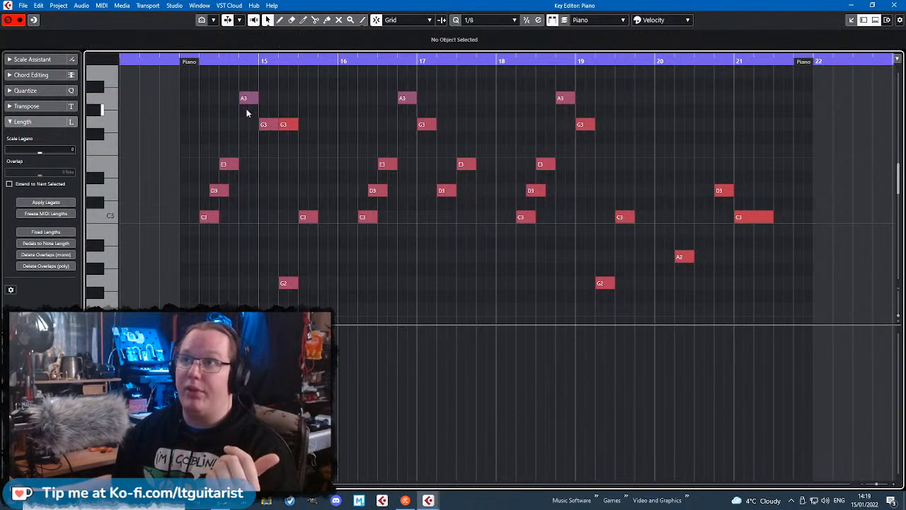
{"action": "left_click_drag", "start_coordinate": [244, 100], "coordinate": [262, 91]}
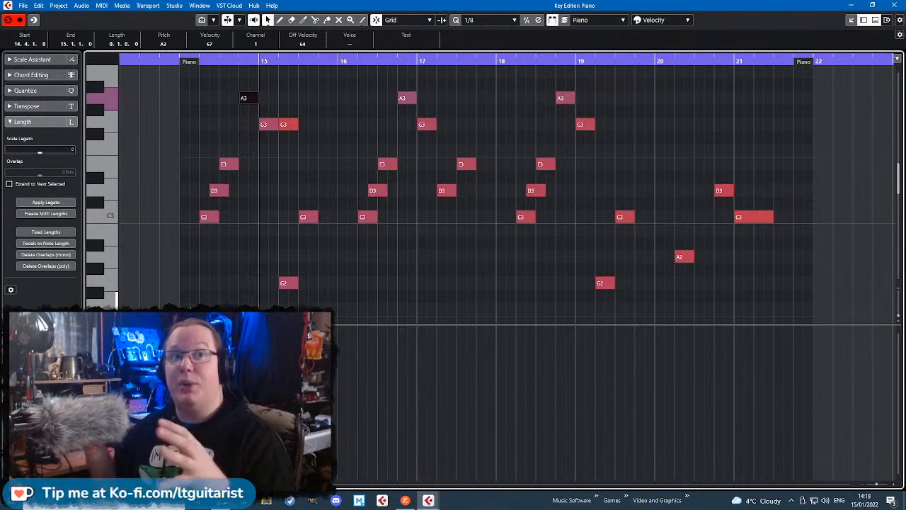
- Make the controller lane slightly taller and choose CC 64 (Sustain) as its controller again
{"action": "left_click", "coordinate": [102, 332]}
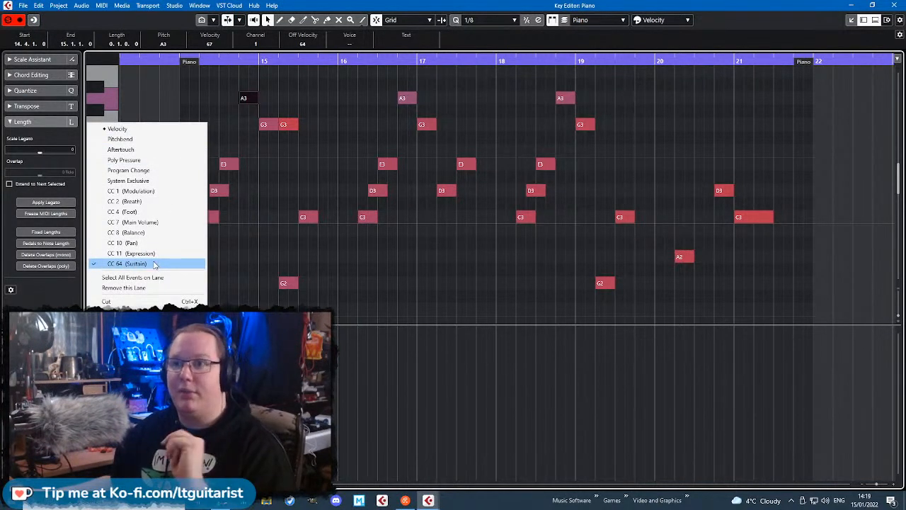
{"action": "left_click", "coordinate": [122, 264]}
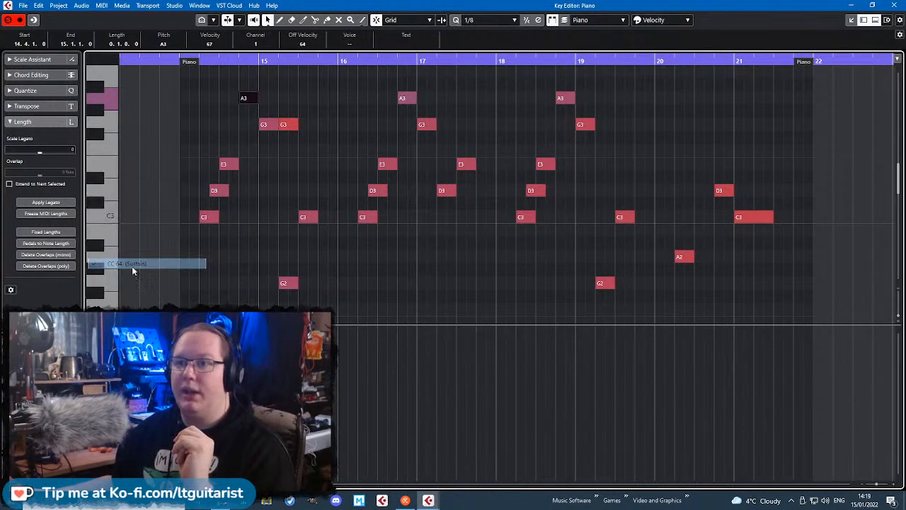
{"action": "left_click_drag", "start_coordinate": [250, 324], "coordinate": [251, 302]}
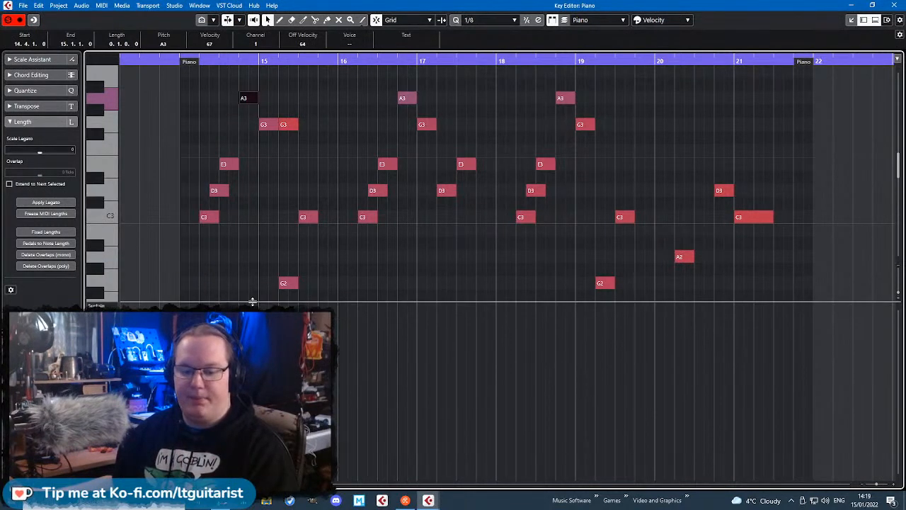
{"action": "left_click", "coordinate": [100, 309]}
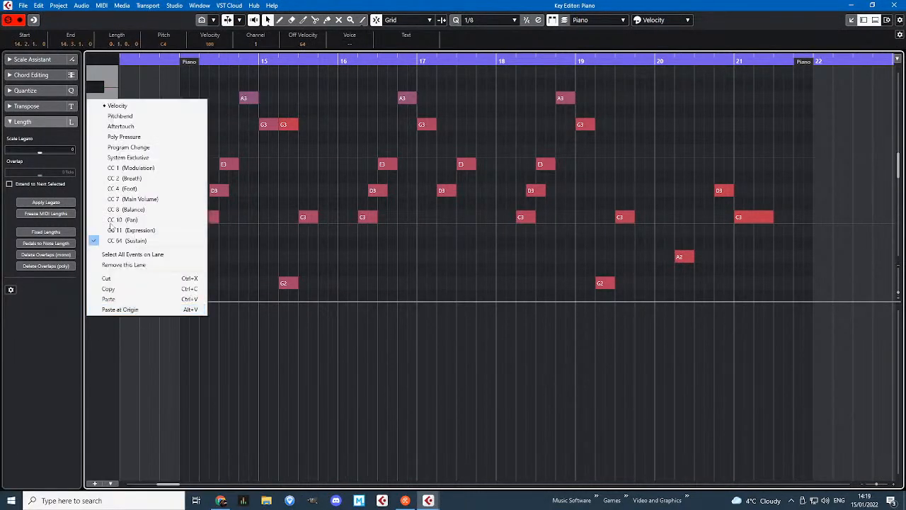
{"action": "left_click", "coordinate": [133, 242]}
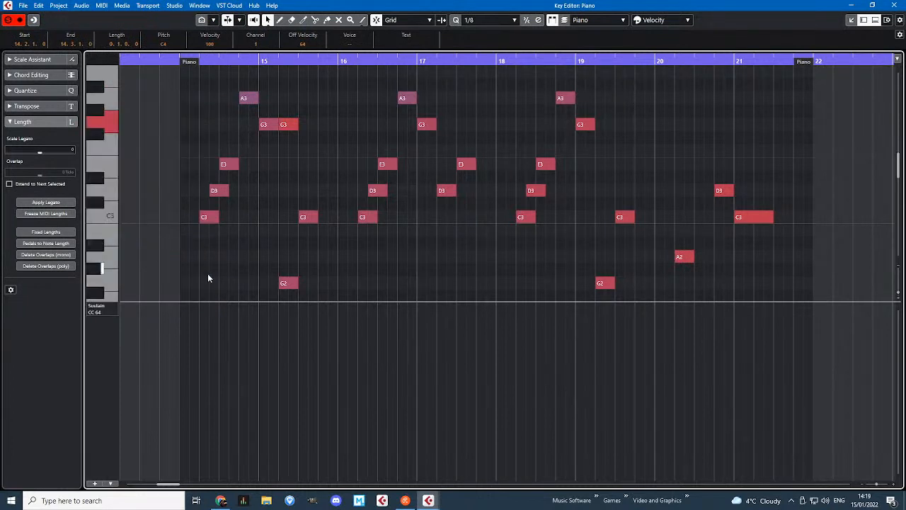
{"action": "left_click", "coordinate": [95, 307]}
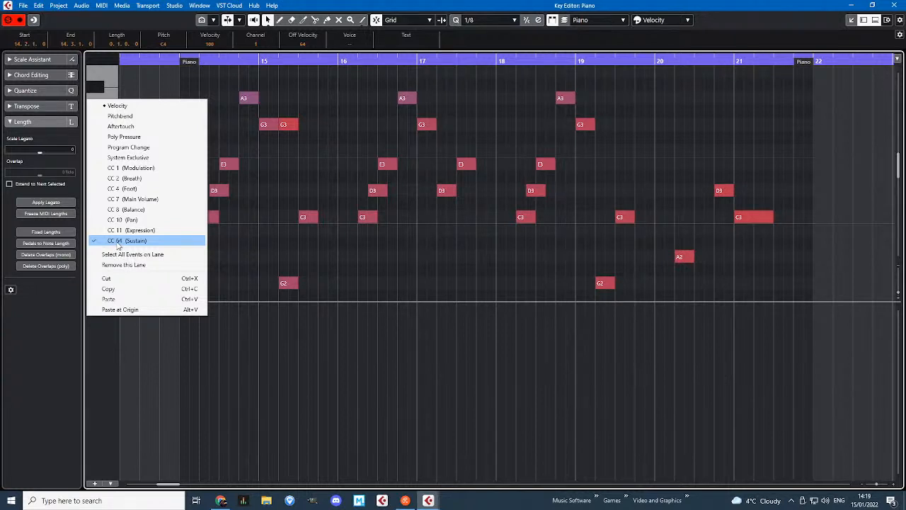
{"action": "left_click", "coordinate": [142, 243]}
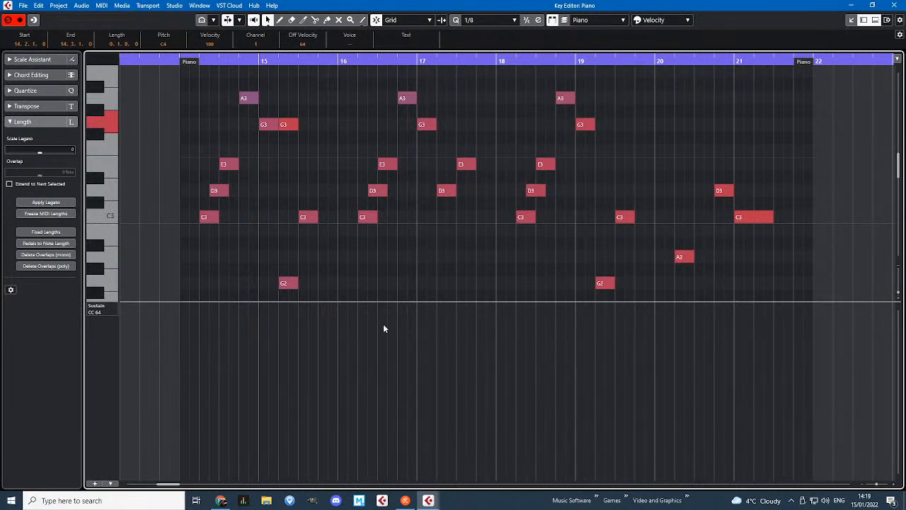
- Draw near-maximum sustain across the piano part and set its points at 14.1 and 21.4.3 to 0
{"action": "left_click_drag", "start_coordinate": [182, 334], "coordinate": [496, 423]}
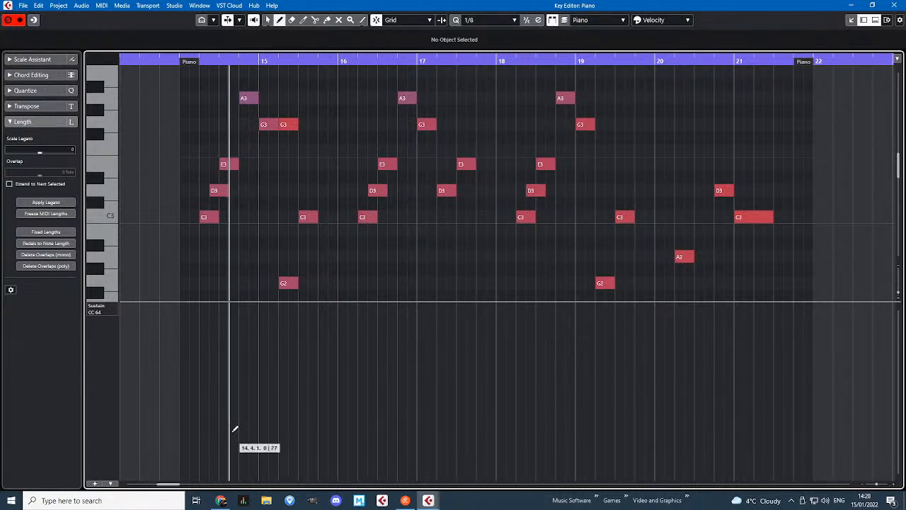
{"action": "left_click", "coordinate": [189, 305]}
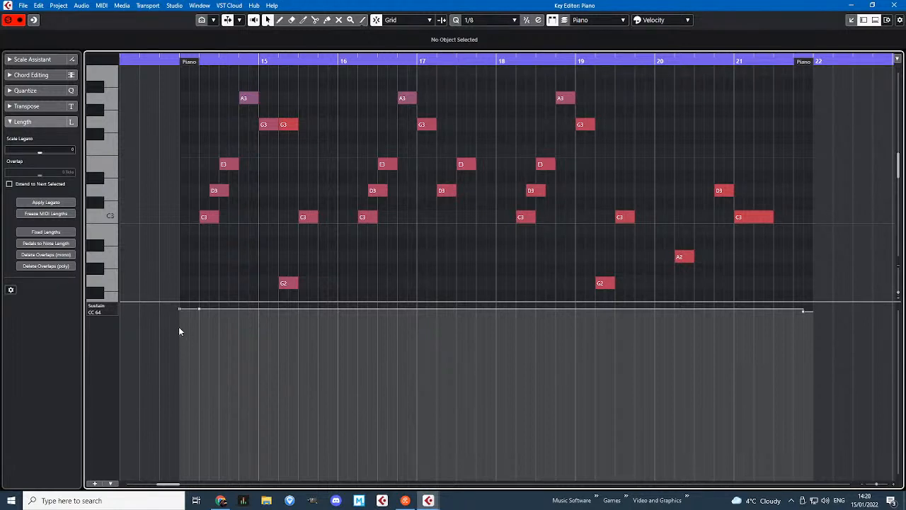
{"action": "left_click_drag", "start_coordinate": [179, 310], "coordinate": [180, 496]}
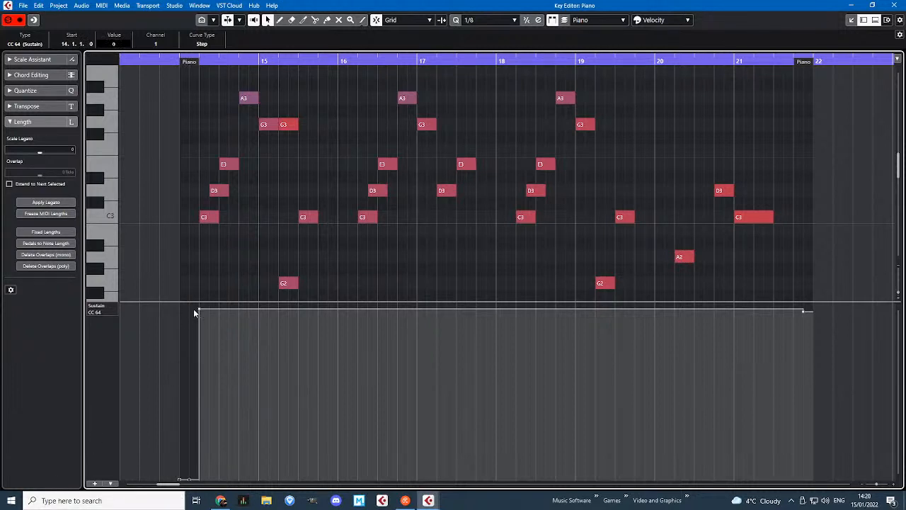
{"action": "left_click_drag", "start_coordinate": [806, 316], "coordinate": [807, 499]}
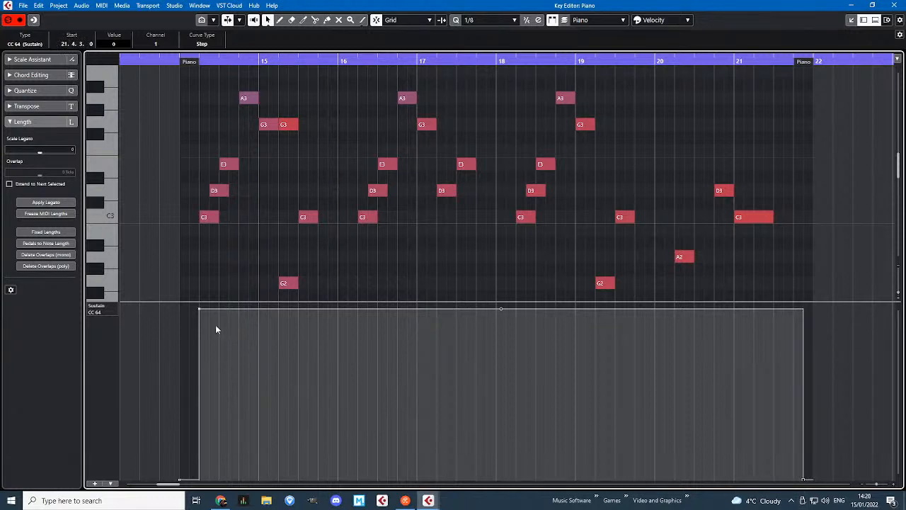
{"action": "left_click", "coordinate": [186, 253]}
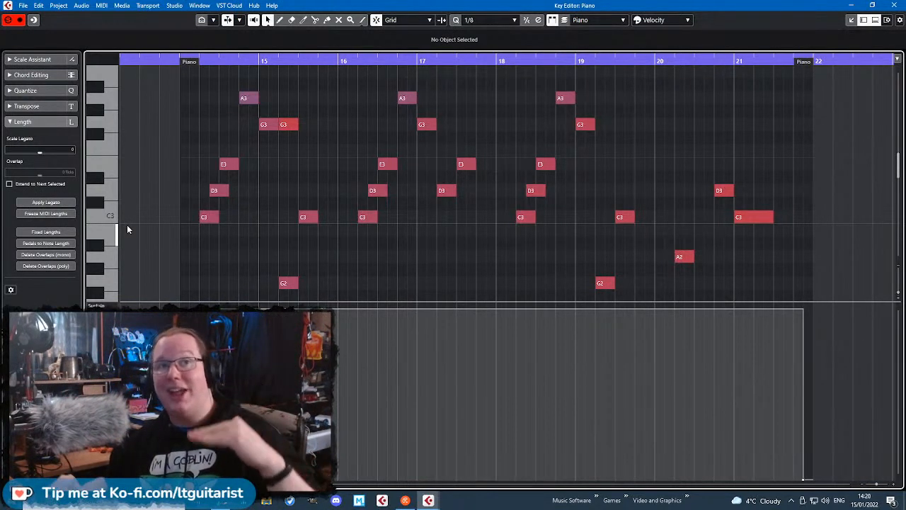
{"action": "left_click", "coordinate": [805, 486]}
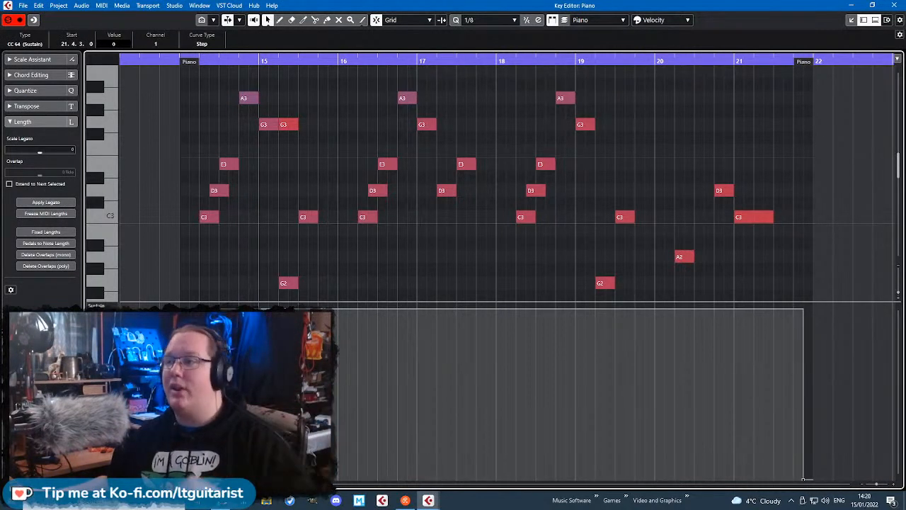
{"action": "left_click", "coordinate": [141, 246]}
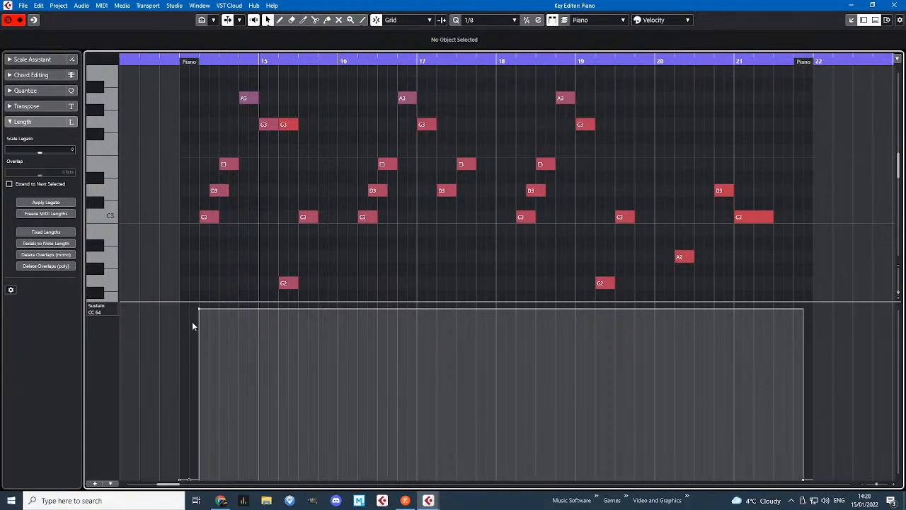
- Raise the sustain point at 14.2 to 127
{"action": "scroll", "coordinate": [189, 324], "scroll_direction": "up", "scroll_amount": 5}
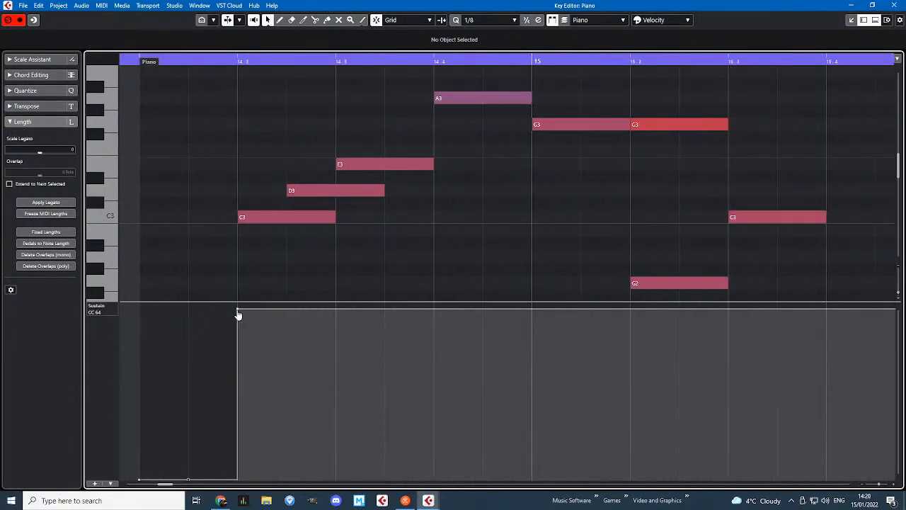
{"action": "left_click", "coordinate": [238, 310]}
{"action": "left_click_drag", "start_coordinate": [238, 312], "coordinate": [243, 304]}
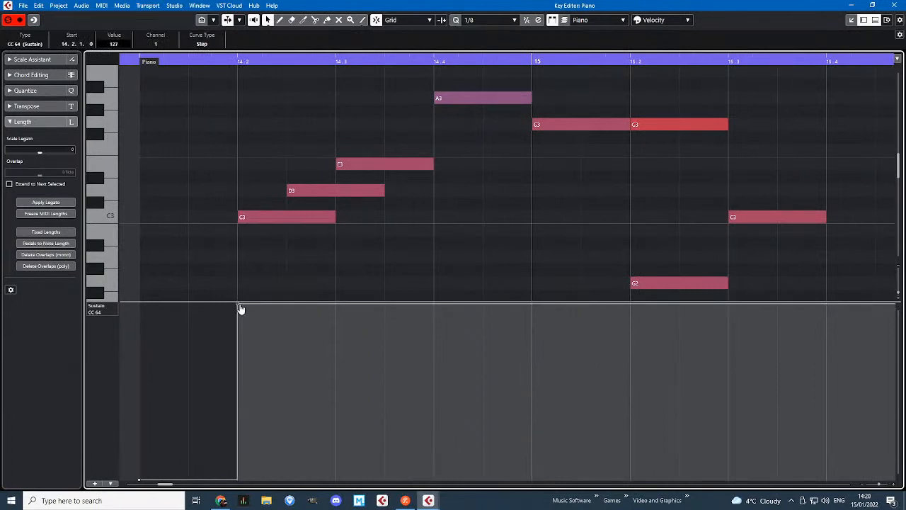
{"action": "scroll", "coordinate": [238, 241], "scroll_direction": "down", "scroll_amount": 3}
{"action": "scroll", "coordinate": [238, 241], "scroll_direction": "up", "scroll_amount": 4}
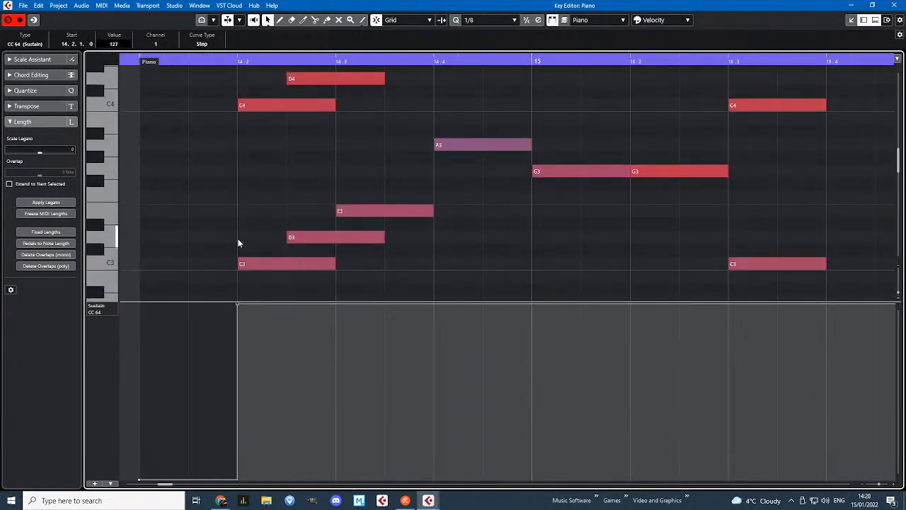
{"action": "scroll", "coordinate": [238, 240], "scroll_direction": "down", "scroll_amount": 3}
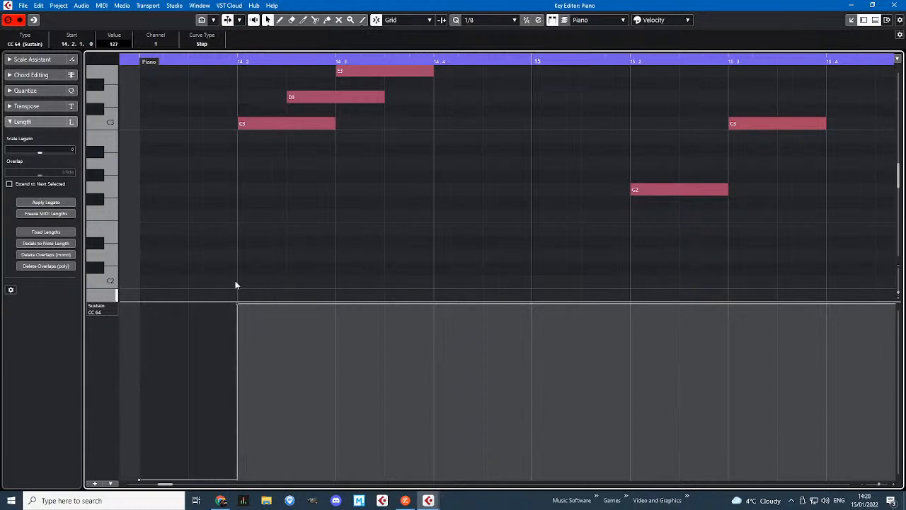
{"action": "scroll", "coordinate": [237, 244], "scroll_direction": "down", "scroll_amount": 3}
{"action": "scroll", "coordinate": [238, 244], "scroll_direction": "up", "scroll_amount": 8}
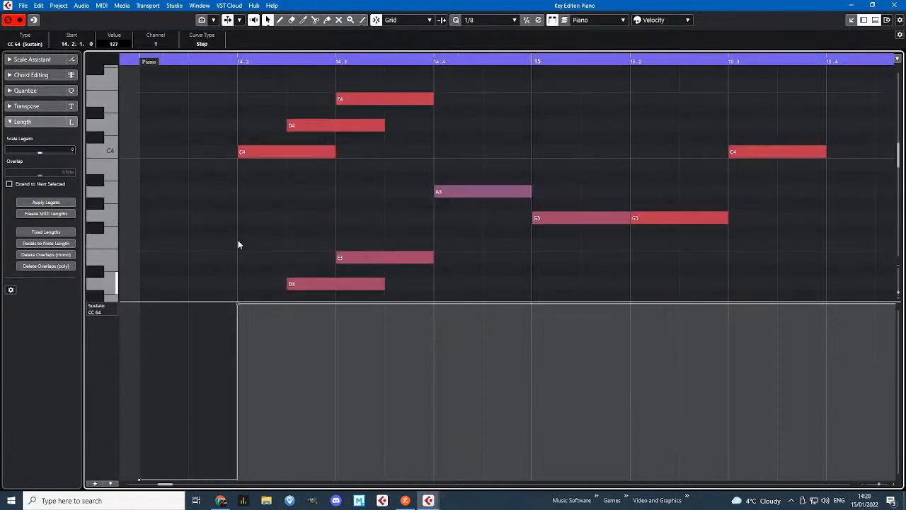
- Examine the piano notes across bars 14 to 21 above the sustain curve
{"action": "scroll", "coordinate": [238, 240], "scroll_direction": "up", "scroll_amount": 2}
{"action": "scroll", "coordinate": [238, 240], "scroll_direction": "down", "scroll_amount": 7}
{"action": "scroll", "coordinate": [237, 244], "scroll_direction": "down", "scroll_amount": 3}
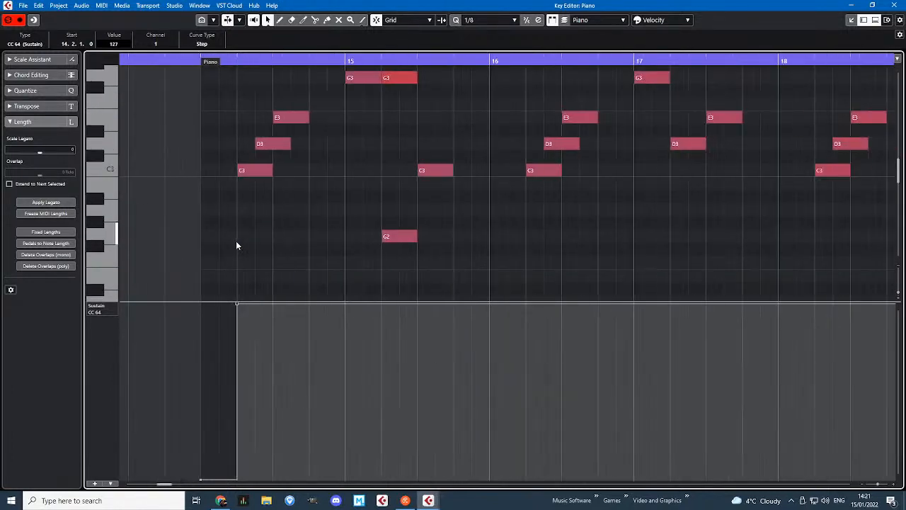
{"action": "scroll", "coordinate": [237, 245], "scroll_direction": "up", "scroll_amount": 3}
{"action": "scroll", "coordinate": [235, 245], "scroll_direction": "up", "scroll_amount": 2}
{"action": "scroll", "coordinate": [235, 245], "scroll_direction": "down", "scroll_amount": 3}
{"action": "scroll", "coordinate": [235, 245], "scroll_direction": "down", "scroll_amount": 3}
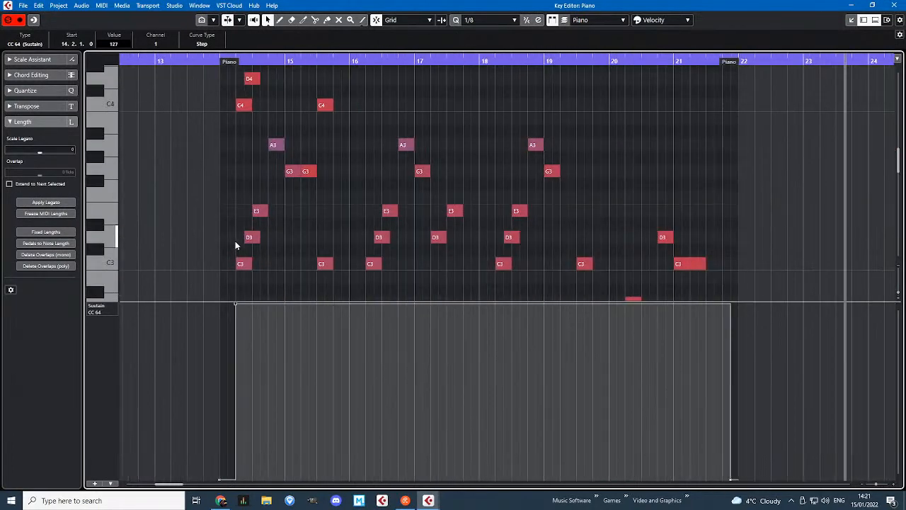
{"action": "scroll", "coordinate": [236, 245], "scroll_direction": "down", "scroll_amount": 3}
{"action": "scroll", "coordinate": [236, 245], "scroll_direction": "up", "scroll_amount": 5}
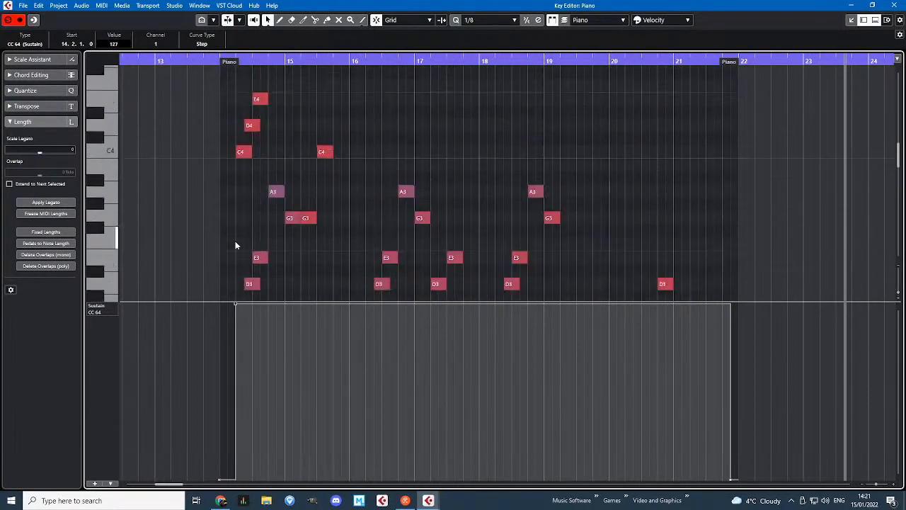
{"action": "scroll", "coordinate": [236, 245], "scroll_direction": "down", "scroll_amount": 2}
{"action": "scroll", "coordinate": [236, 245], "scroll_direction": "down", "scroll_amount": 1}
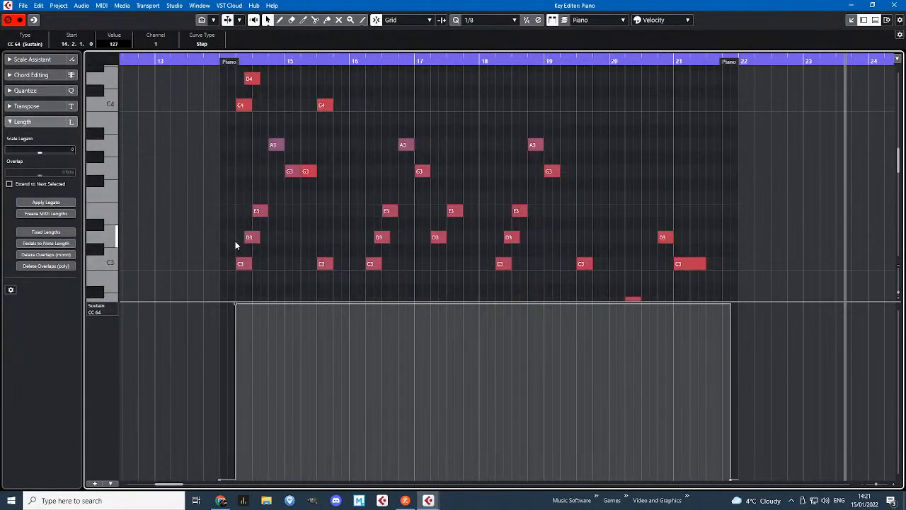
{"action": "scroll", "coordinate": [236, 245], "scroll_direction": "up", "scroll_amount": 3}
{"action": "scroll", "coordinate": [236, 245], "scroll_direction": "up", "scroll_amount": 2}
{"action": "scroll", "coordinate": [238, 245], "scroll_direction": "down", "scroll_amount": 2}
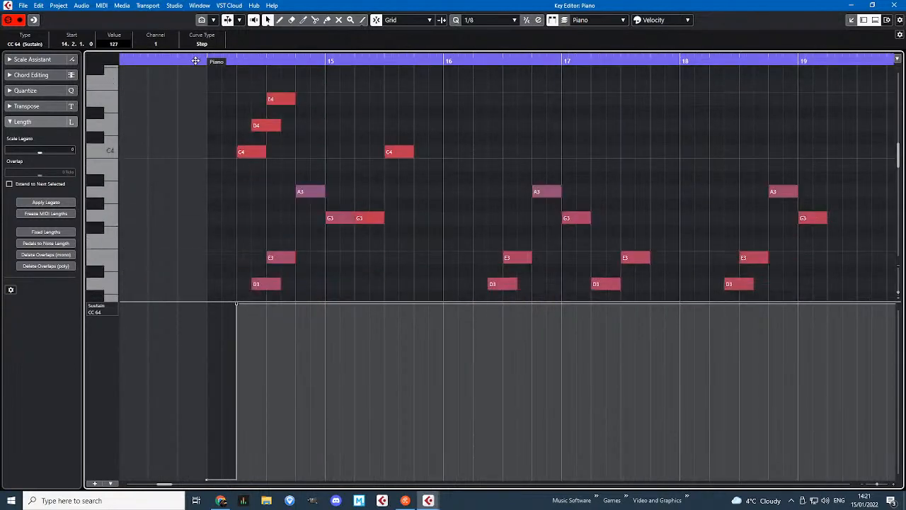
- Delete the upper-octave C4, D4, E4, A4 and G4 notes in bar 14 and at the start of bar 15
{"action": "scroll", "coordinate": [242, 164], "scroll_direction": "up", "scroll_amount": 1}
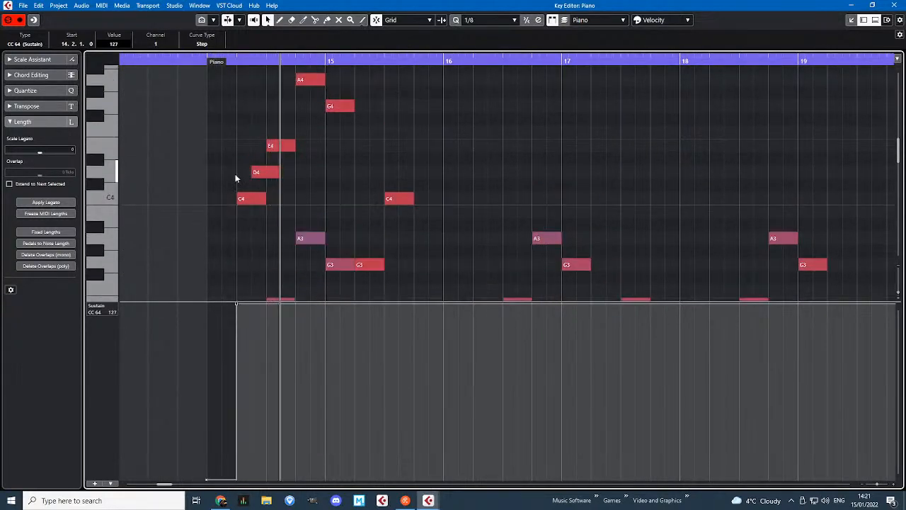
{"action": "left_click_drag", "start_coordinate": [220, 207], "coordinate": [344, 74]}
{"action": "key", "text": "Delete"}
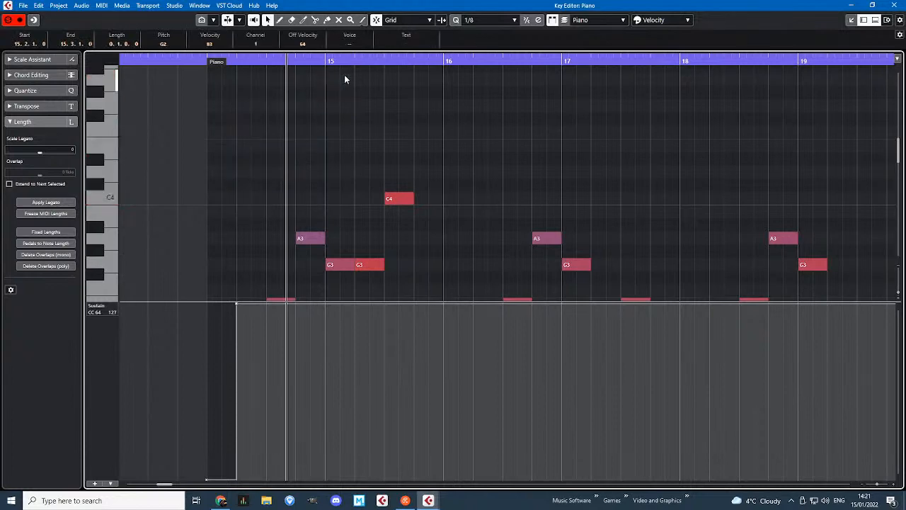
{"action": "scroll", "coordinate": [336, 123], "scroll_direction": "down", "scroll_amount": 3}
{"action": "scroll", "coordinate": [334, 126], "scroll_direction": "up", "scroll_amount": 1}
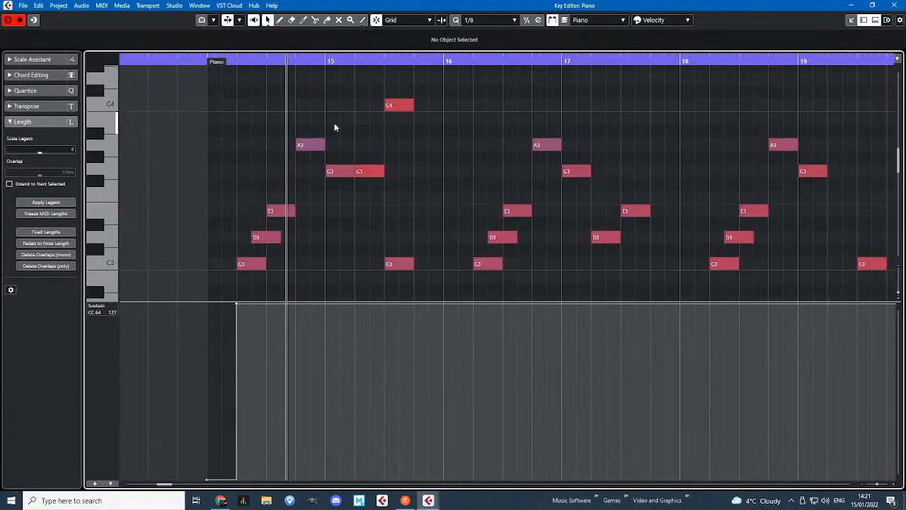
- Inspect the sustain points at the start and end of the bars 14 to 21 piano part
{"action": "scroll", "coordinate": [333, 127], "scroll_direction": "down", "scroll_amount": 2}
{"action": "scroll", "coordinate": [333, 127], "scroll_direction": "down", "scroll_amount": 2, "text": "ctrl"}
{"action": "scroll", "coordinate": [332, 126], "scroll_direction": "up", "scroll_amount": 1}
{"action": "scroll", "coordinate": [424, 232], "scroll_direction": "up", "scroll_amount": 2, "text": "ctrl"}
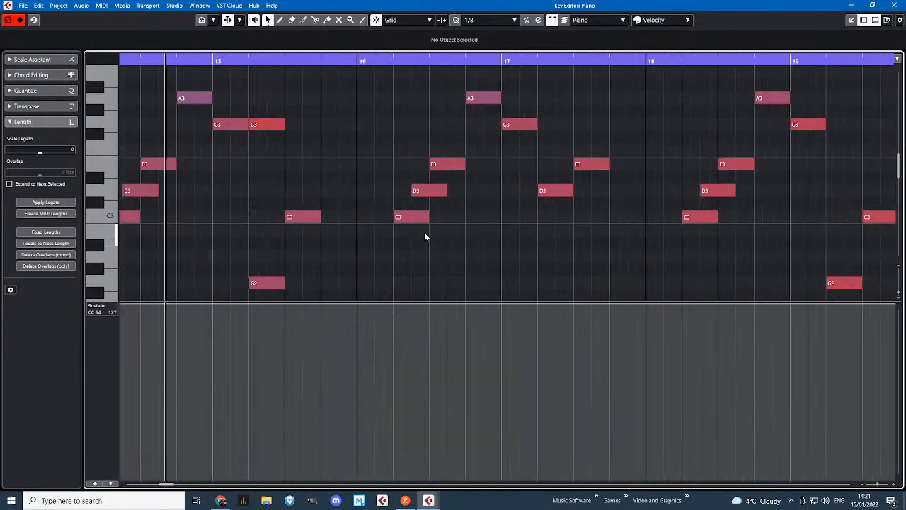
{"action": "scroll", "coordinate": [218, 261], "scroll_direction": "down", "scroll_amount": 1, "text": "ctrl"}
{"action": "scroll", "coordinate": [139, 432], "scroll_direction": "up", "scroll_amount": 1, "text": "ctrl"}
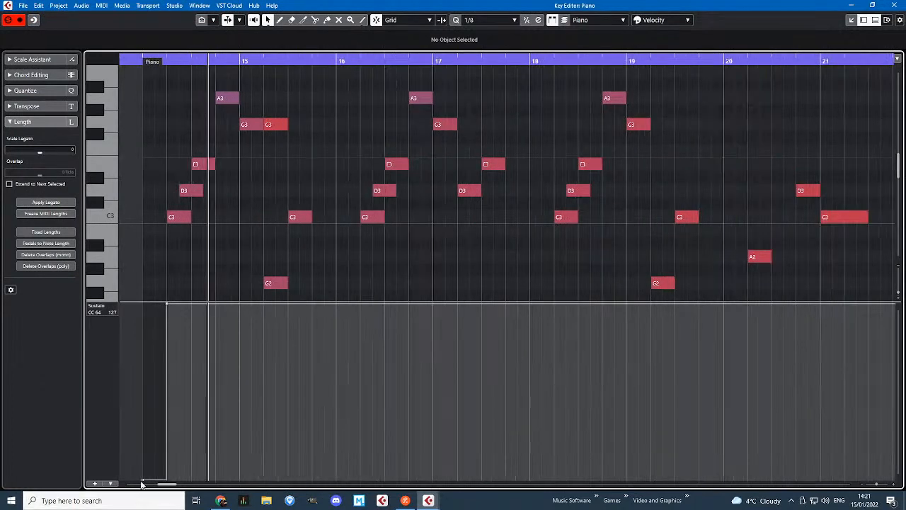
{"action": "left_click", "coordinate": [142, 484]}
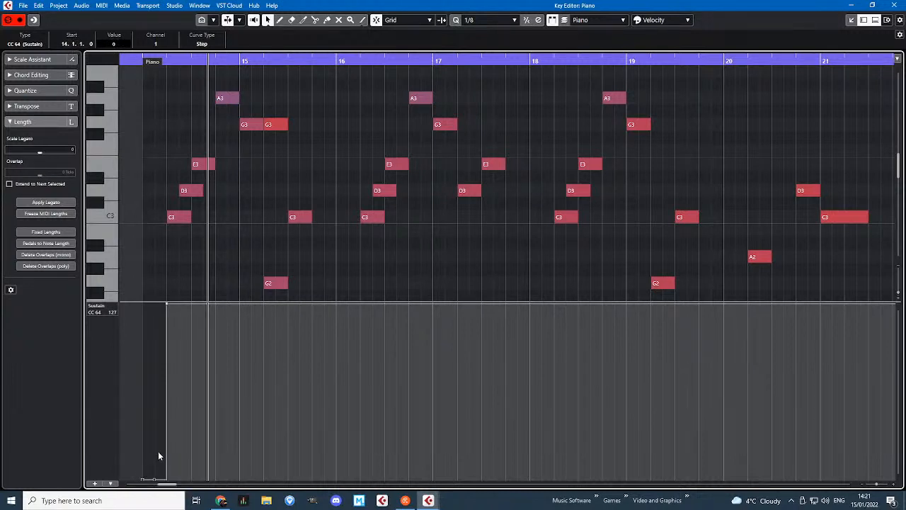
{"action": "scroll", "coordinate": [146, 364], "scroll_direction": "down", "scroll_amount": 2, "text": "ctrl"}
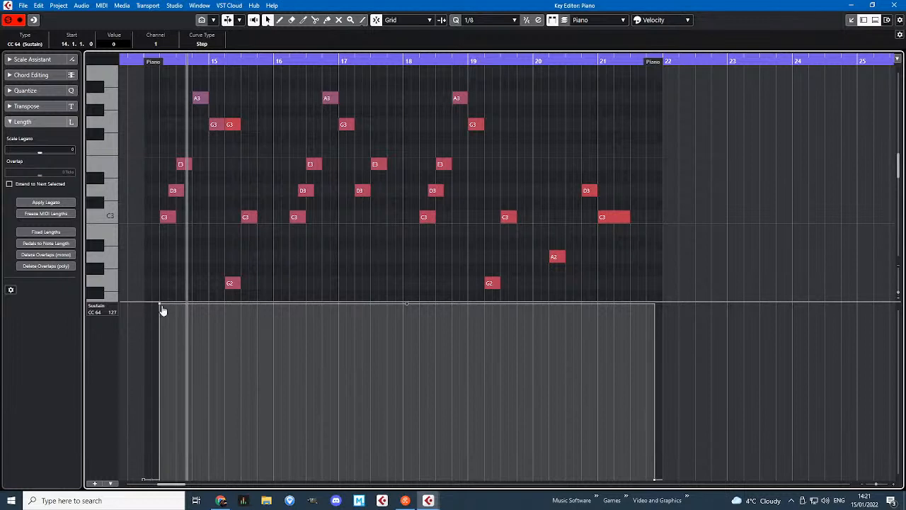
{"action": "left_click", "coordinate": [655, 482]}
- Play back the piano part from just before bar 14 through bar 21
{"action": "left_click", "coordinate": [128, 60]}
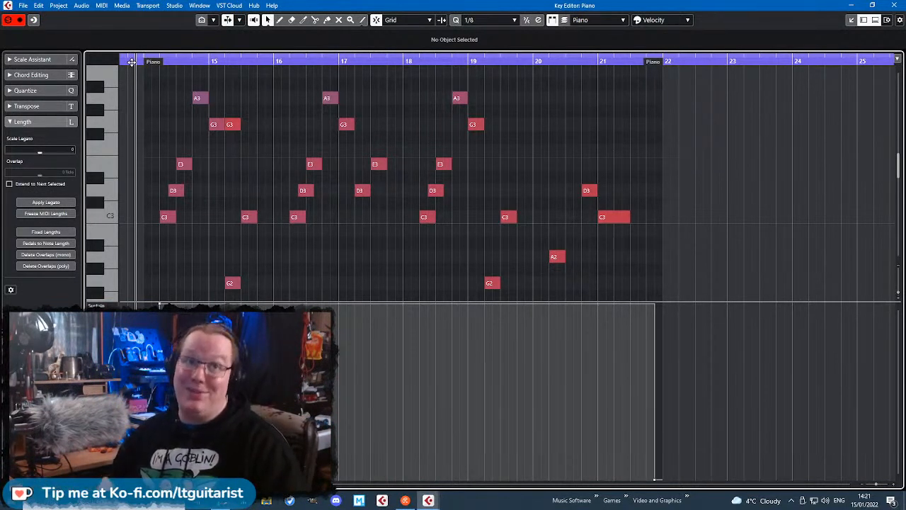
{"action": "key", "text": "space"}
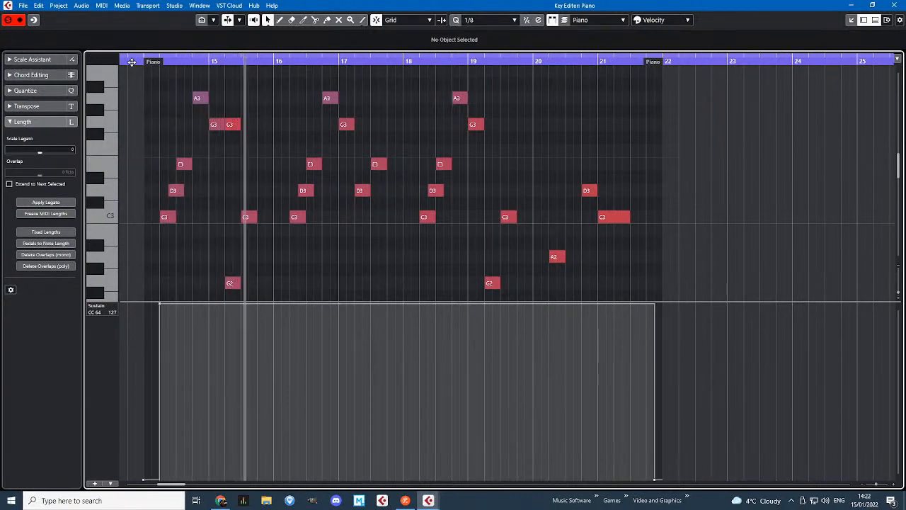
{"action": "scroll", "coordinate": [332, 204], "scroll_direction": "down", "scroll_amount": 2}
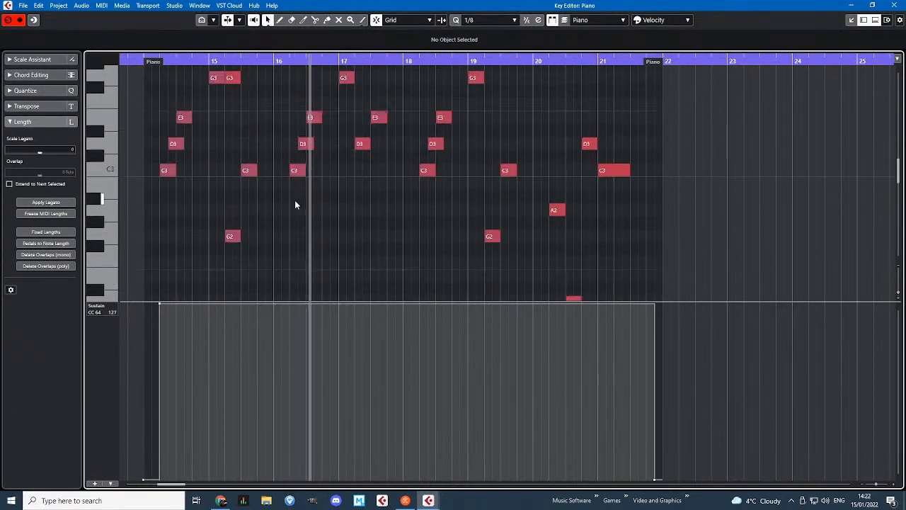
{"action": "scroll", "coordinate": [292, 201], "scroll_direction": "up", "scroll_amount": 6}
{"action": "scroll", "coordinate": [287, 201], "scroll_direction": "down", "scroll_amount": 4}
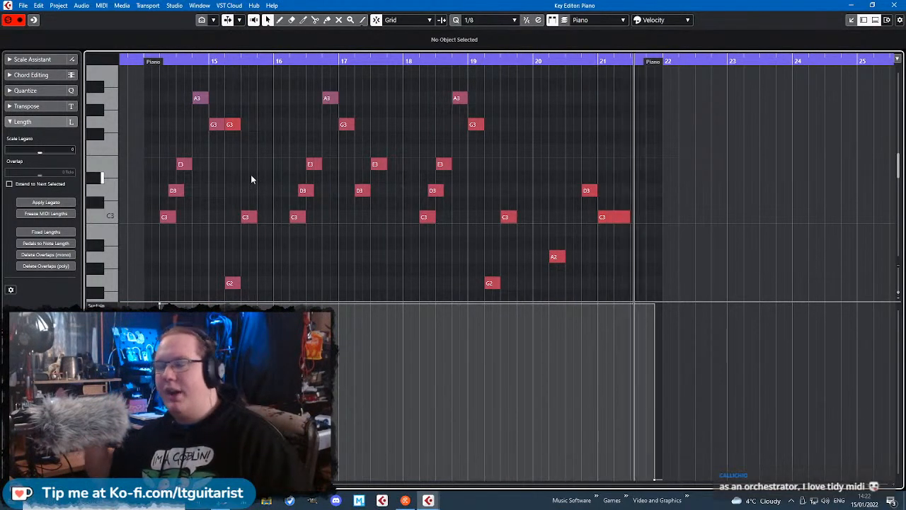
{"action": "key", "text": "space"}
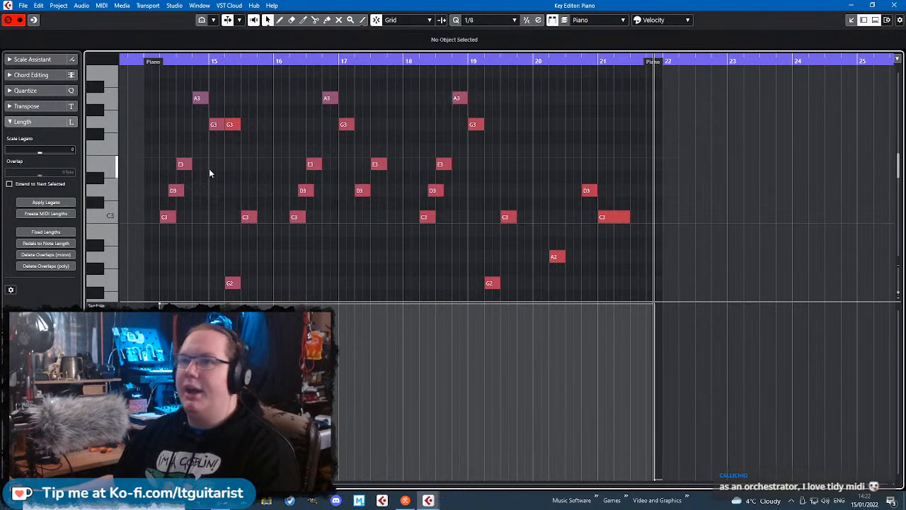
- Delete the C4 and the second G3 in bar 15, and play the part again from just before bar 14
{"action": "scroll", "coordinate": [231, 143], "scroll_direction": "up", "scroll_amount": 3}
{"action": "left_click", "coordinate": [229, 172]}
{"action": "key", "text": "Delete"}
{"action": "left_click", "coordinate": [247, 106]}
{"action": "key", "text": "Delete"}
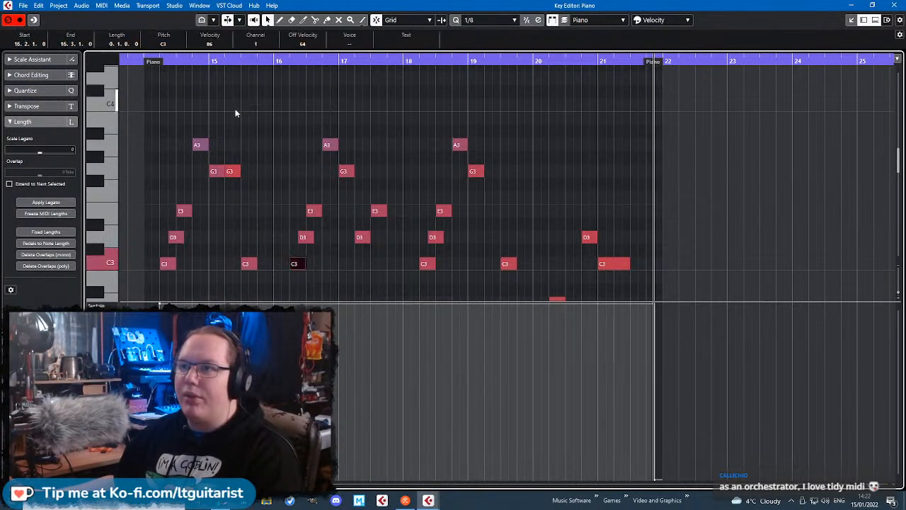
{"action": "left_click", "coordinate": [233, 170]}
{"action": "key", "text": "Delete"}
{"action": "scroll", "coordinate": [241, 185], "scroll_direction": "down", "scroll_amount": 1}
{"action": "scroll", "coordinate": [241, 182], "scroll_direction": "down", "scroll_amount": 1}
{"action": "scroll", "coordinate": [241, 182], "scroll_direction": "up", "scroll_amount": 1}
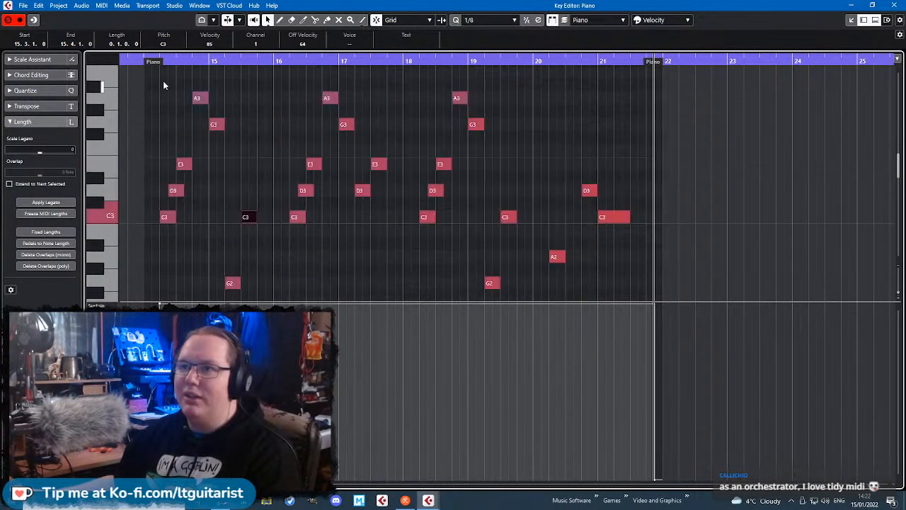
{"action": "left_click", "coordinate": [140, 62]}
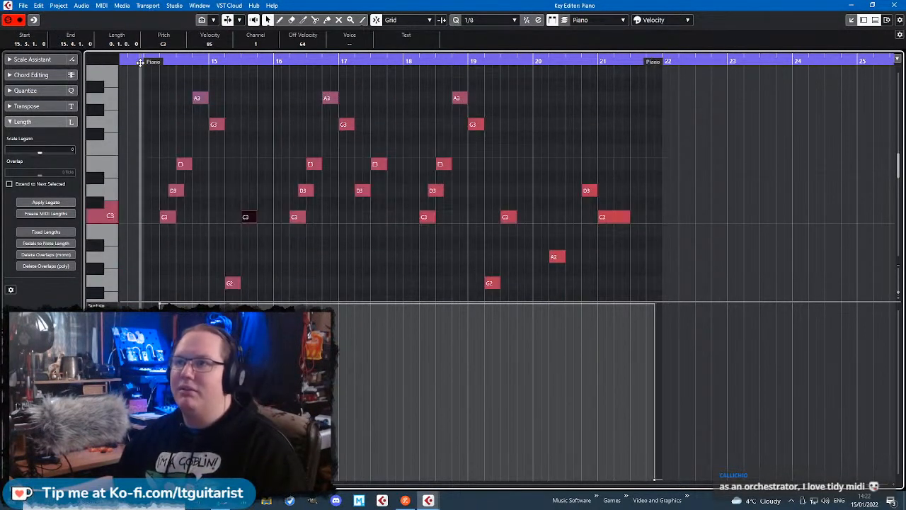
{"action": "left_click", "coordinate": [261, 158]}
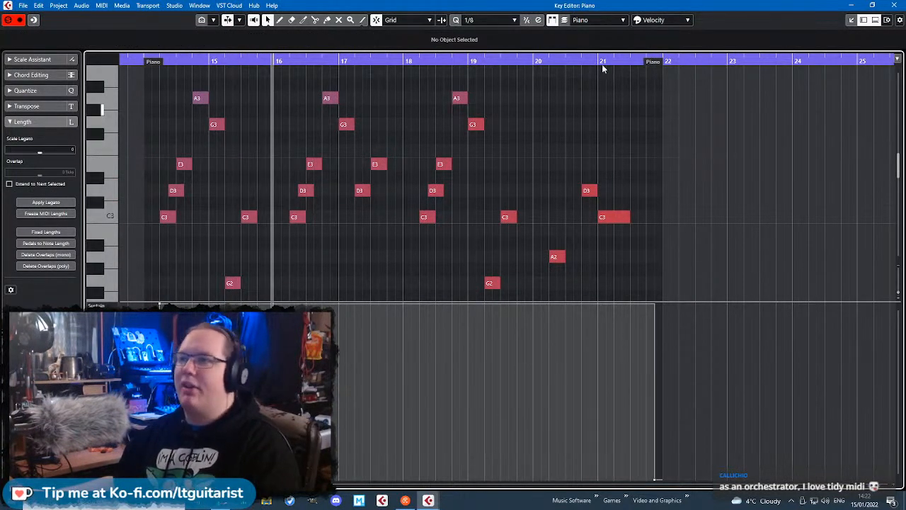
- Minimize the separate key editor and hide the lower editor zone to show the full arrangement
{"action": "left_click", "coordinate": [854, 5]}
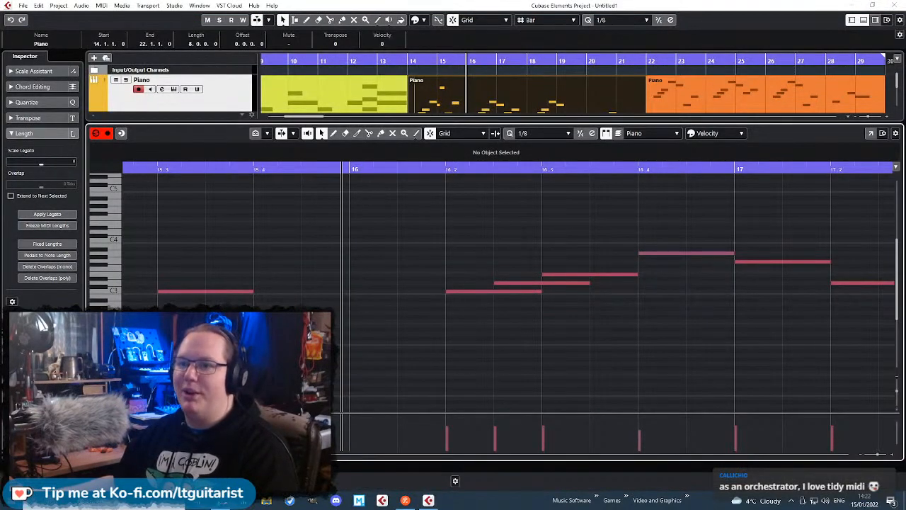
{"action": "left_click", "coordinate": [864, 20]}
{"action": "left_click", "coordinate": [379, 370]}
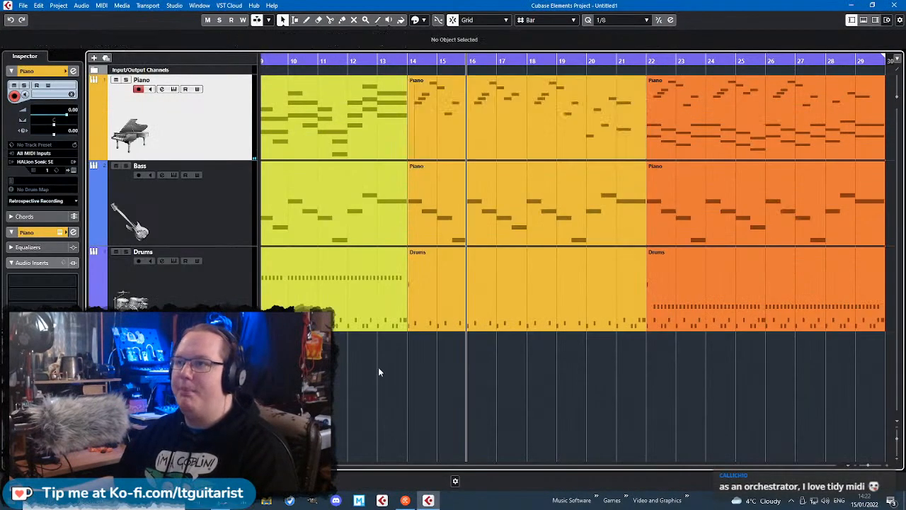
- Play the arrangement from just before bar 13 into the orange section and bring all bars into view
{"action": "left_click", "coordinate": [373, 61]}
{"action": "key", "text": "space"}
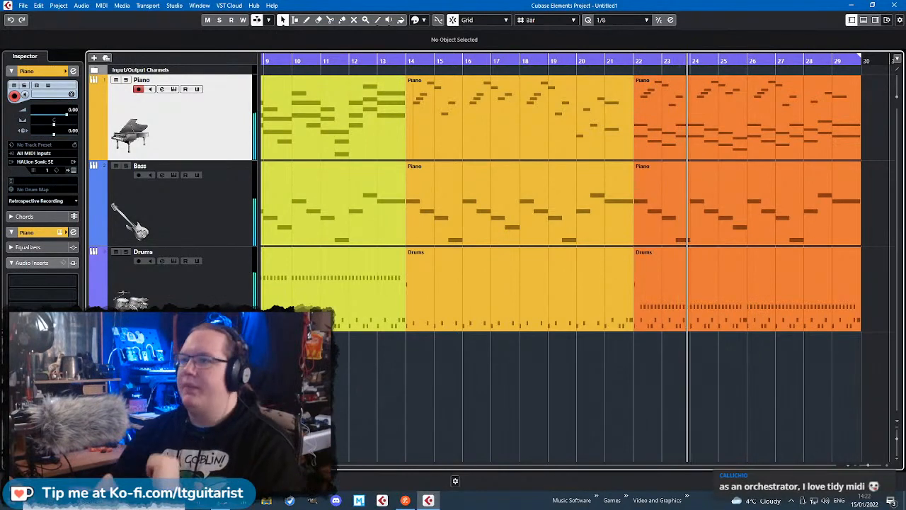
{"action": "scroll", "coordinate": [312, 383], "scroll_direction": "down", "scroll_amount": 2}
{"action": "scroll", "coordinate": [312, 383], "scroll_direction": "left", "scroll_amount": 5}
{"action": "left_click_drag", "start_coordinate": [331, 375], "coordinate": [393, 388]}
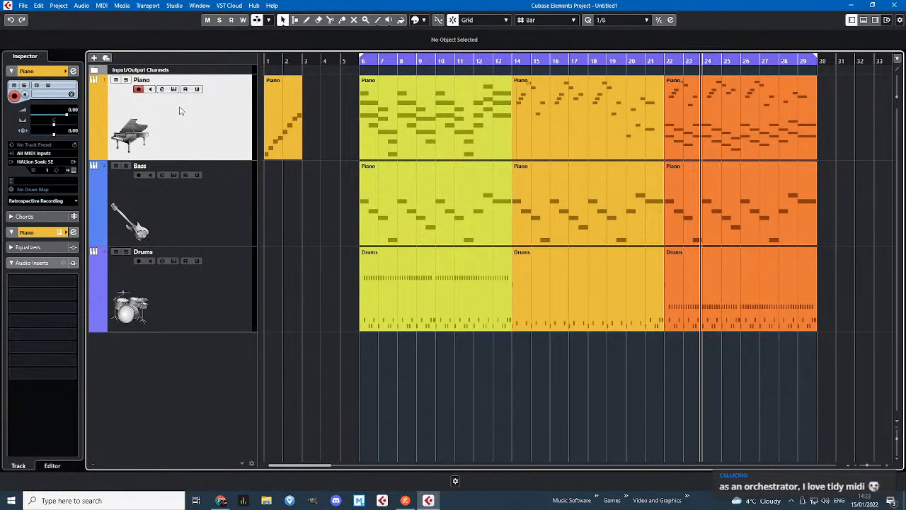
- Select the Bass, Drums and Piano tracks in turn to compare their inspector settings
{"action": "left_click", "coordinate": [212, 186]}
{"action": "left_click", "coordinate": [228, 288]}
{"action": "key", "text": "Up"}
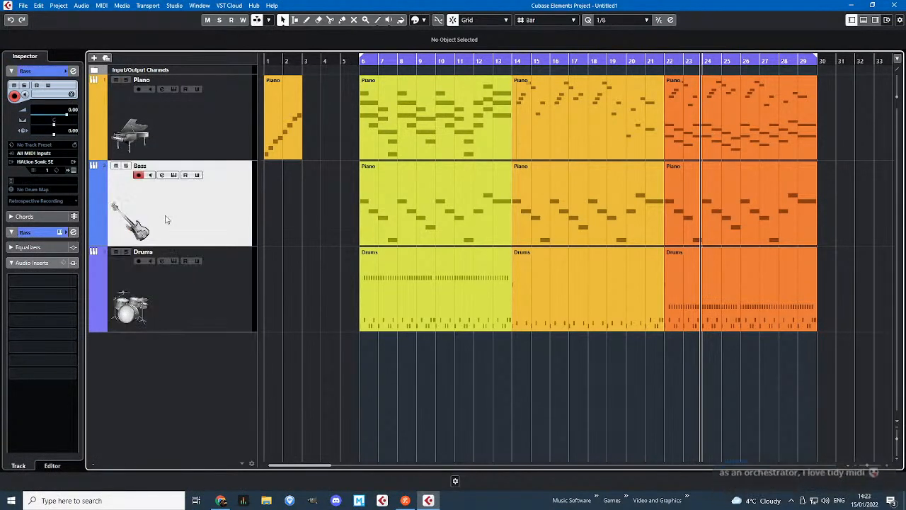
{"action": "left_click", "coordinate": [201, 152]}
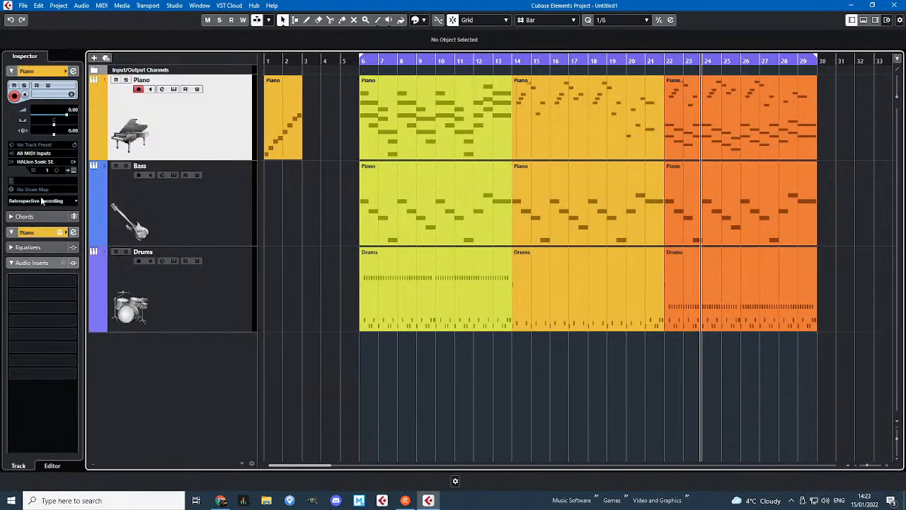
{"action": "left_click", "coordinate": [208, 190]}
{"action": "left_click", "coordinate": [200, 301]}
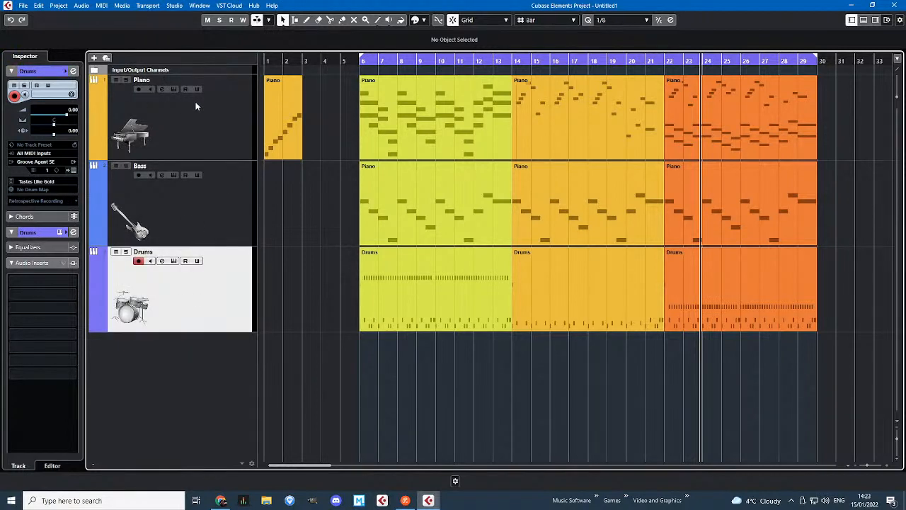
{"action": "left_click", "coordinate": [233, 106]}
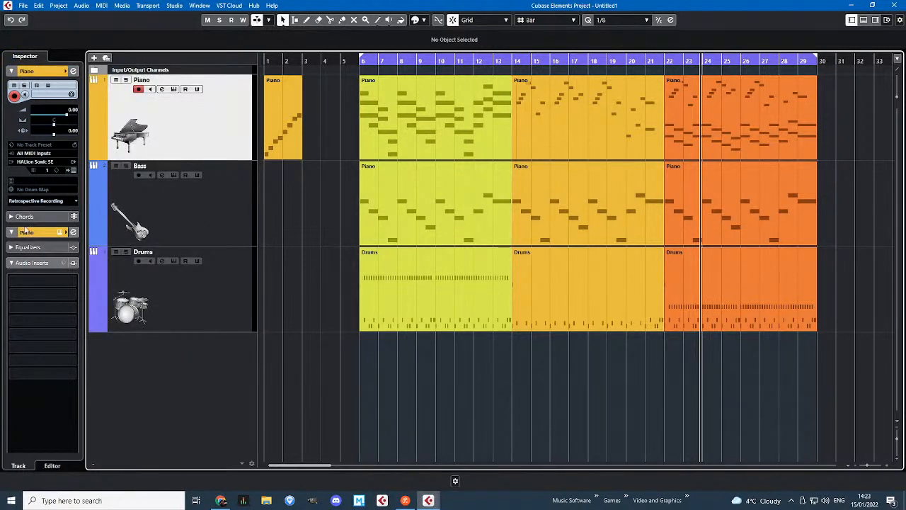
- Examine the Piano track's audio insert slots in the inspector
{"action": "left_click", "coordinate": [11, 263]}
{"action": "left_click", "coordinate": [10, 264]}
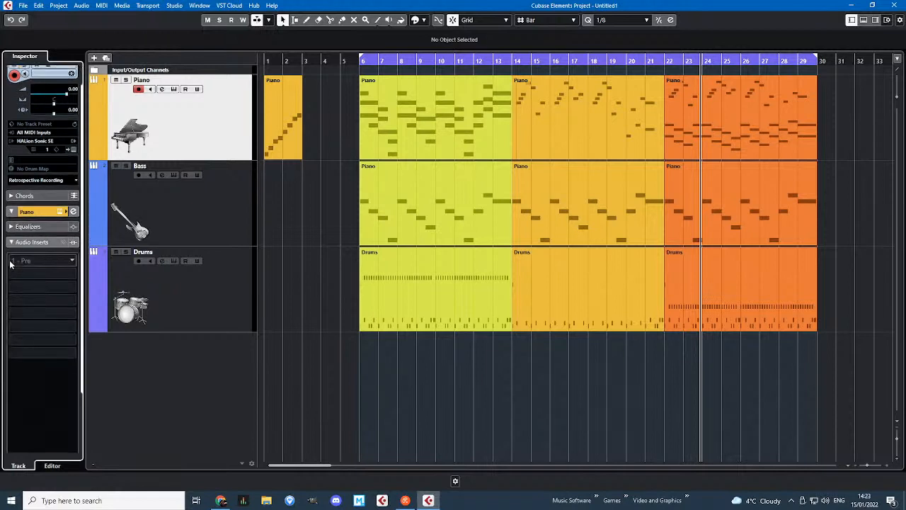
{"action": "left_click", "coordinate": [12, 232]}
{"action": "left_click", "coordinate": [13, 264]}
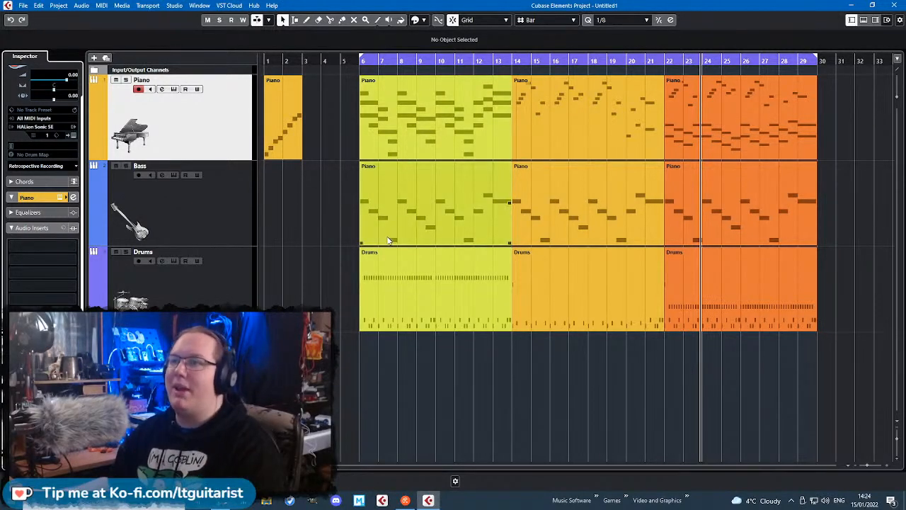
{"action": "left_click", "coordinate": [430, 324]}
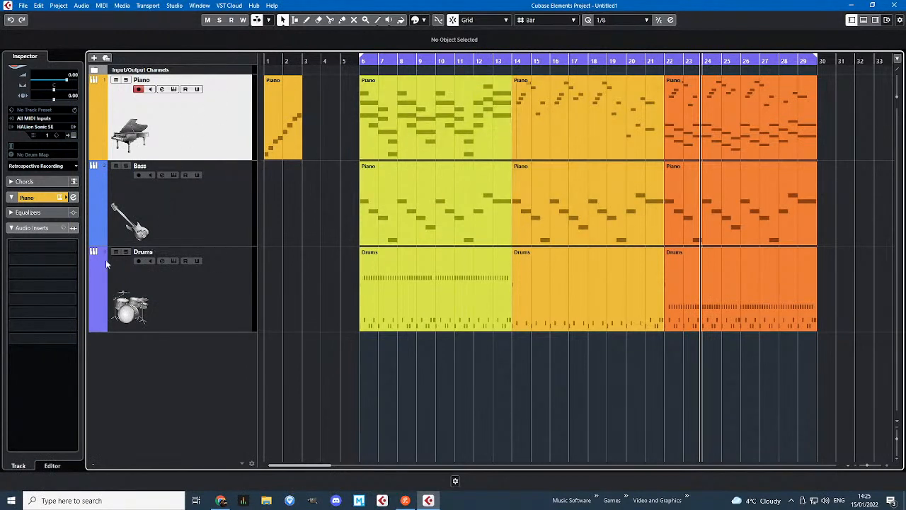
- Collapse the Piano track's basic inspector settings and expand its channel section to show the audio inserts
{"action": "left_click", "coordinate": [226, 194]}
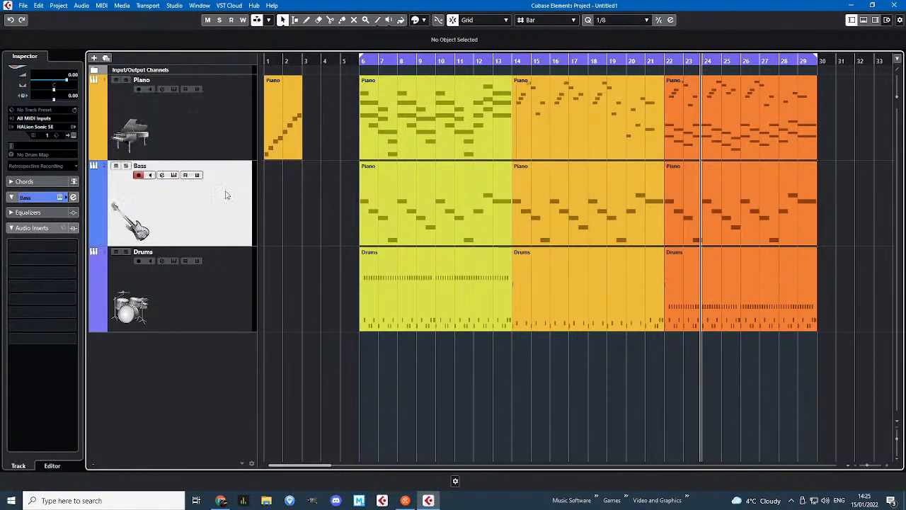
{"action": "left_click", "coordinate": [189, 128]}
{"action": "left_click", "coordinate": [12, 72]}
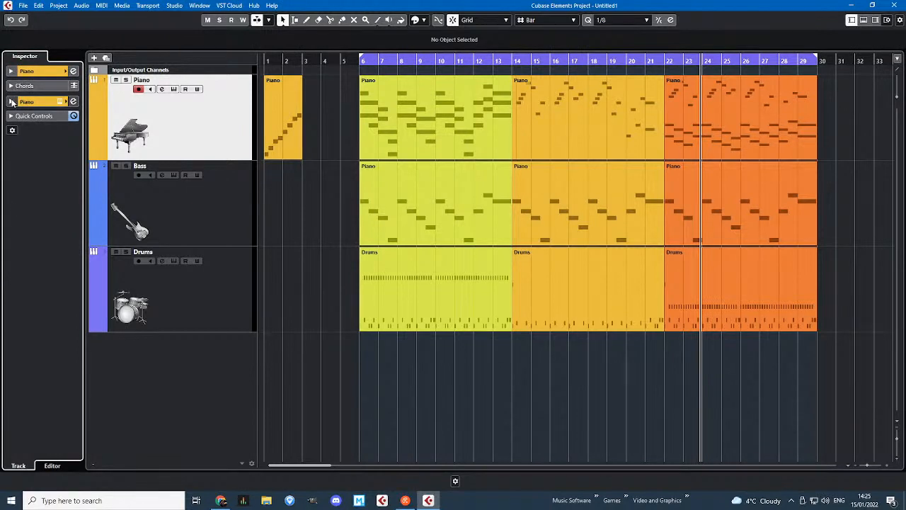
{"action": "left_click", "coordinate": [12, 101]}
{"action": "left_click", "coordinate": [29, 132]}
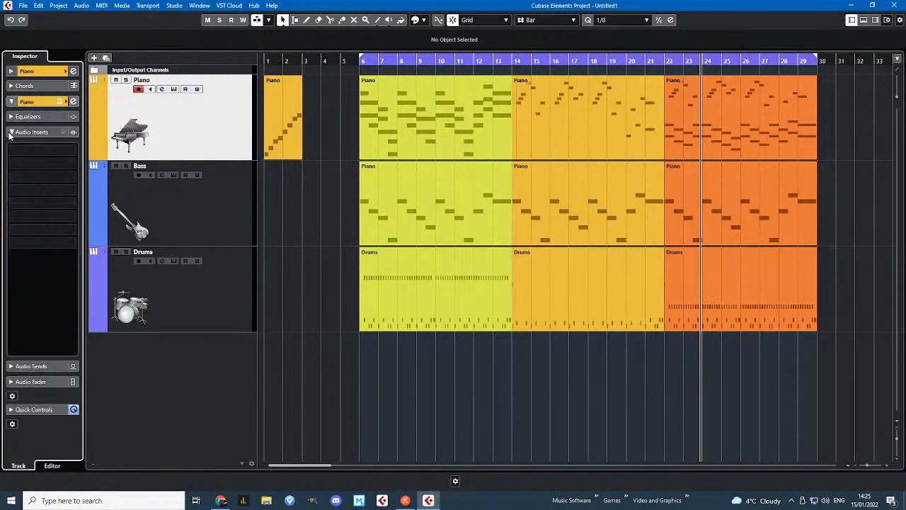
- Insert the RoomWorks SE reverb in the Piano track's first audio insert slot and play the Piano soloed
{"action": "left_click", "coordinate": [56, 150]}
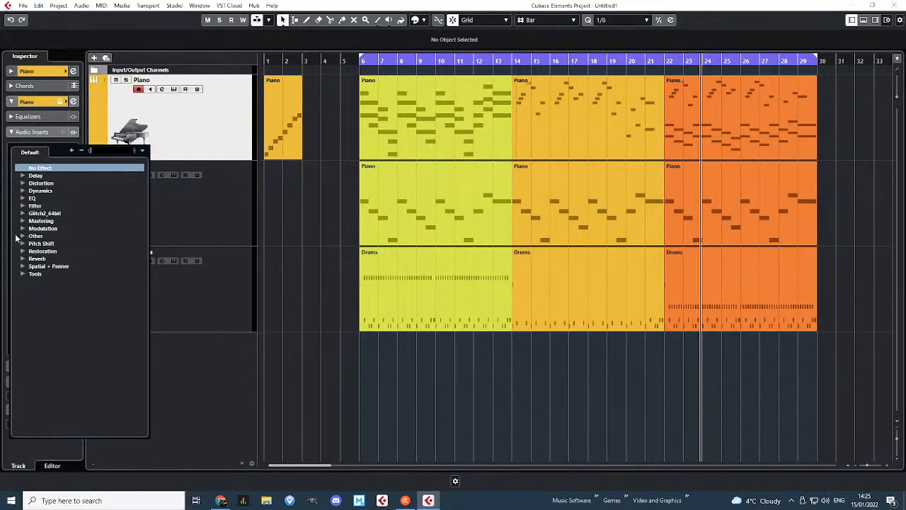
{"action": "left_click", "coordinate": [22, 259]}
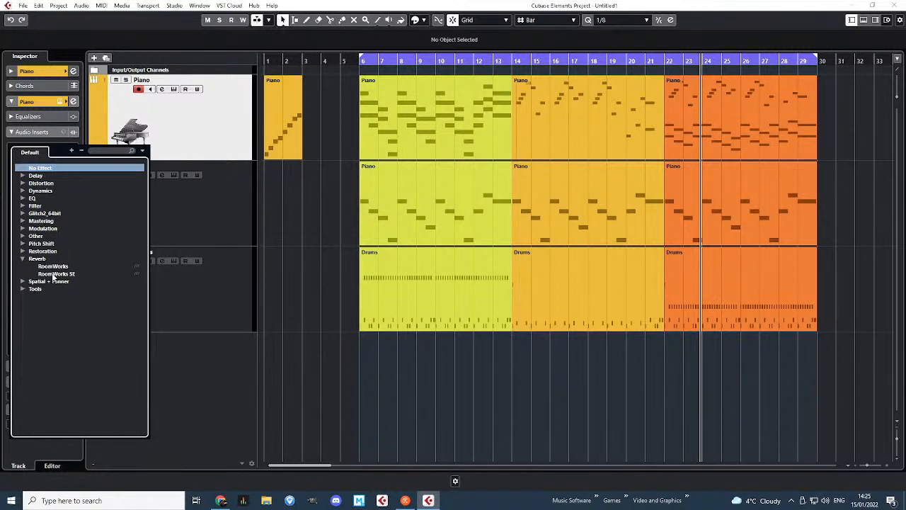
{"action": "left_click", "coordinate": [54, 274]}
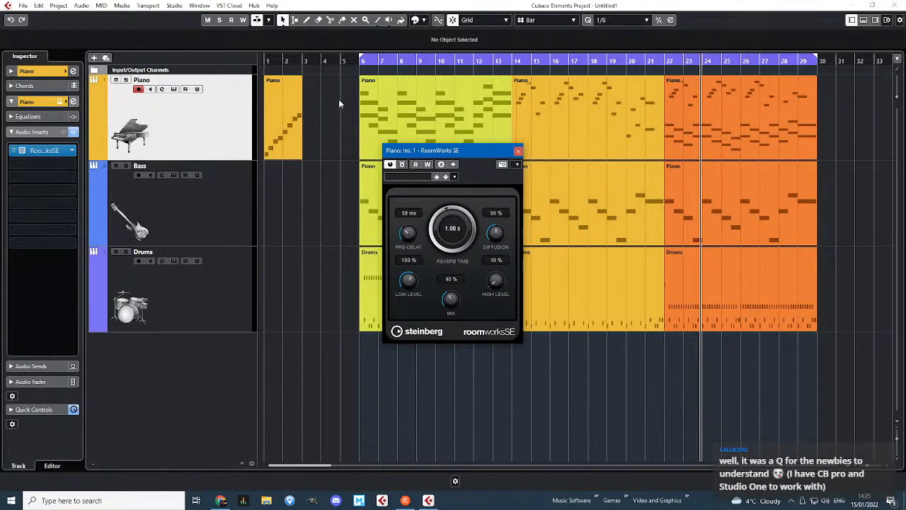
{"action": "left_click", "coordinate": [126, 80]}
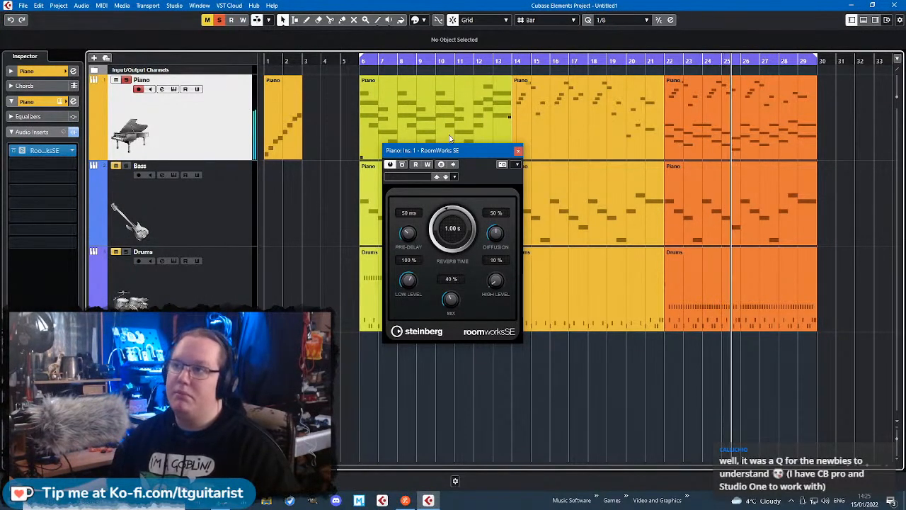
- Set the Piano's RoomWorks SE to 7 ms pre-delay, 1.65 s reverb time and 13 % mix
{"action": "left_click_drag", "start_coordinate": [434, 150], "coordinate": [553, 161]}
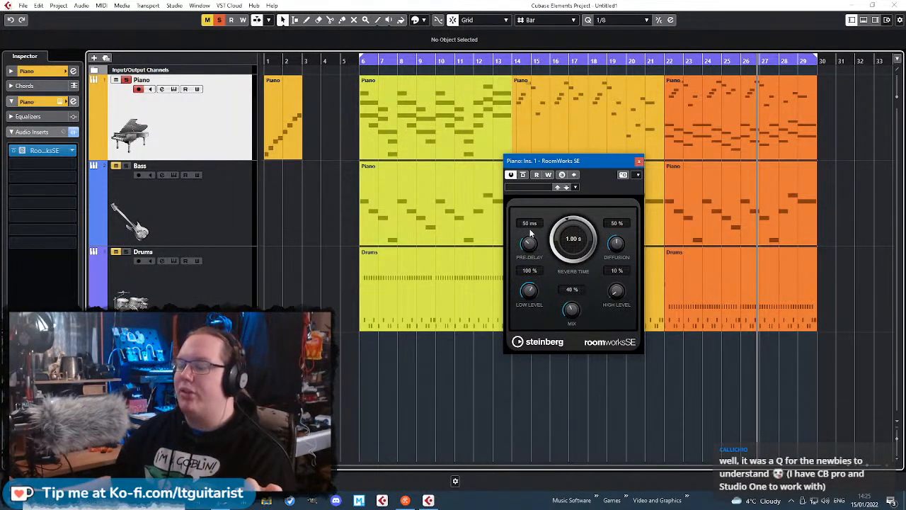
{"action": "left_click_drag", "start_coordinate": [531, 243], "coordinate": [536, 268]}
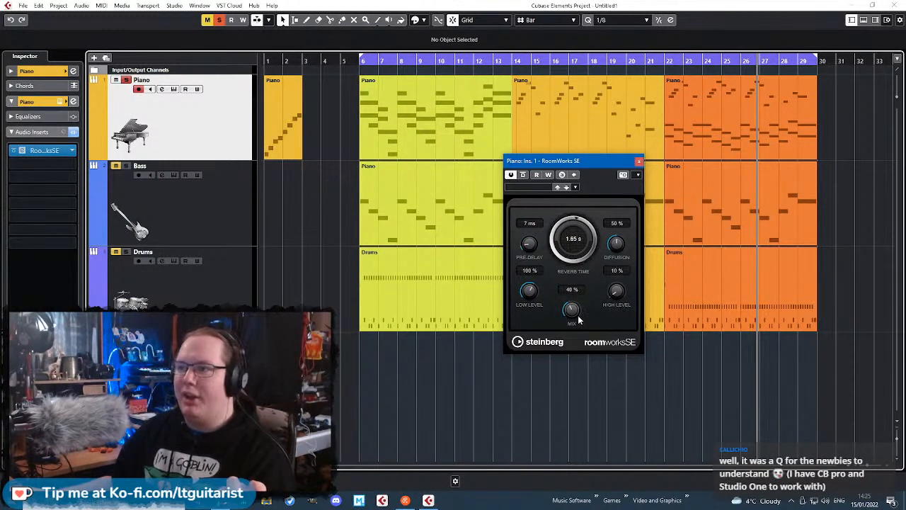
{"action": "left_click_drag", "start_coordinate": [585, 351], "coordinate": [614, 344]}
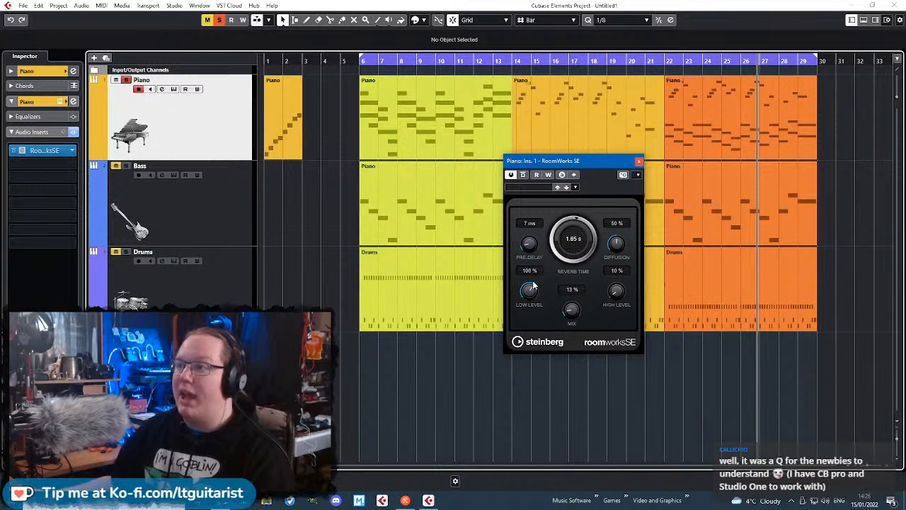
{"action": "left_click", "coordinate": [782, 270]}
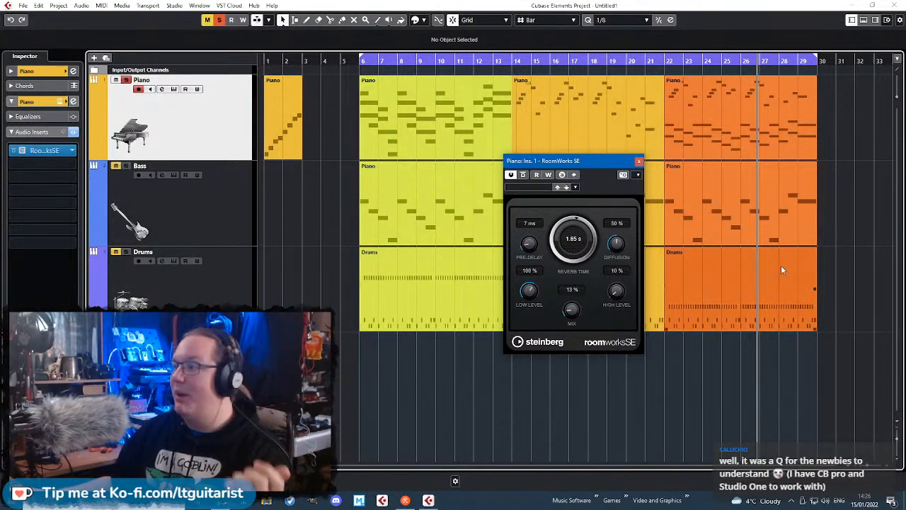
{"action": "left_click", "coordinate": [731, 242]}
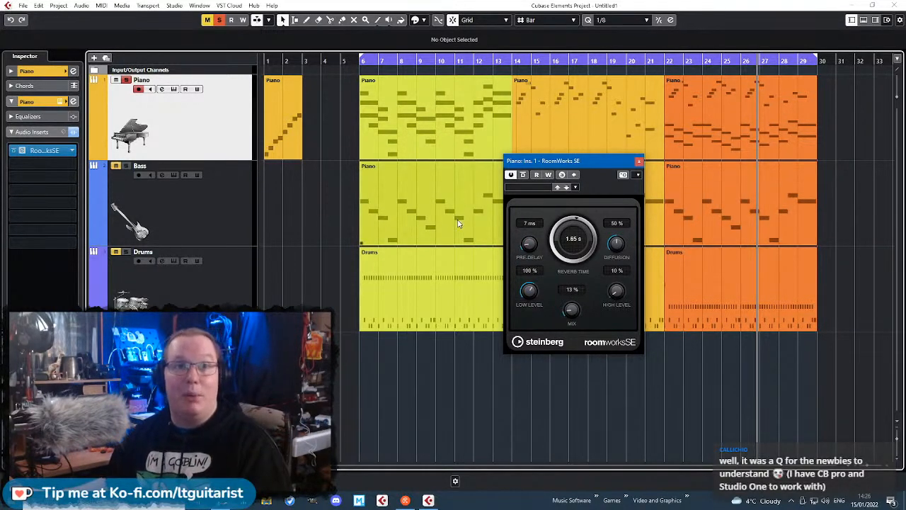
- Replace the Piano's RoomWorks SE insert with the full RoomWorks reverb, discarding the changed settings
{"action": "left_click_drag", "start_coordinate": [585, 164], "coordinate": [600, 157]}
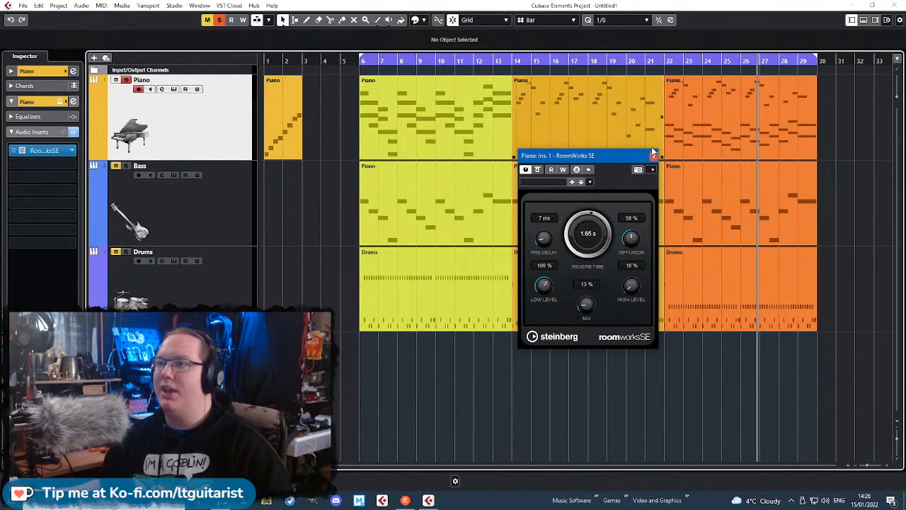
{"action": "left_click_drag", "start_coordinate": [569, 158], "coordinate": [569, 157]}
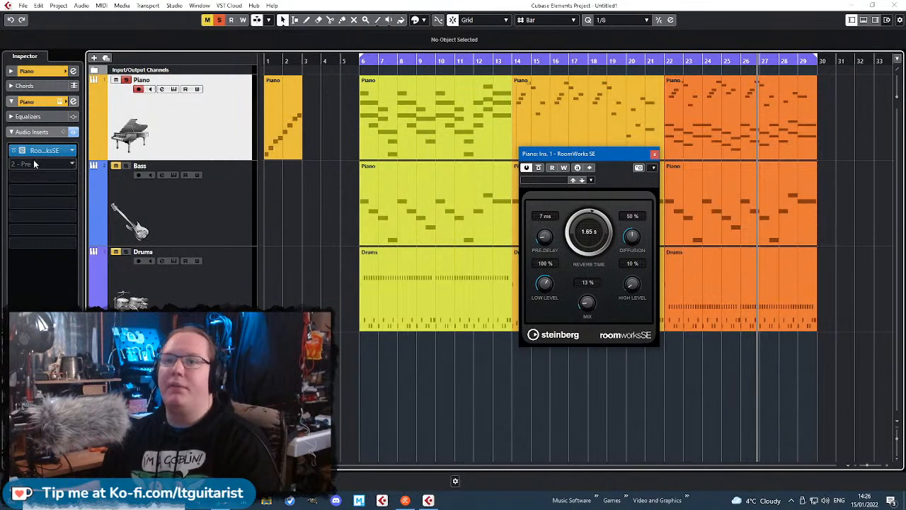
{"action": "left_click", "coordinate": [72, 150]}
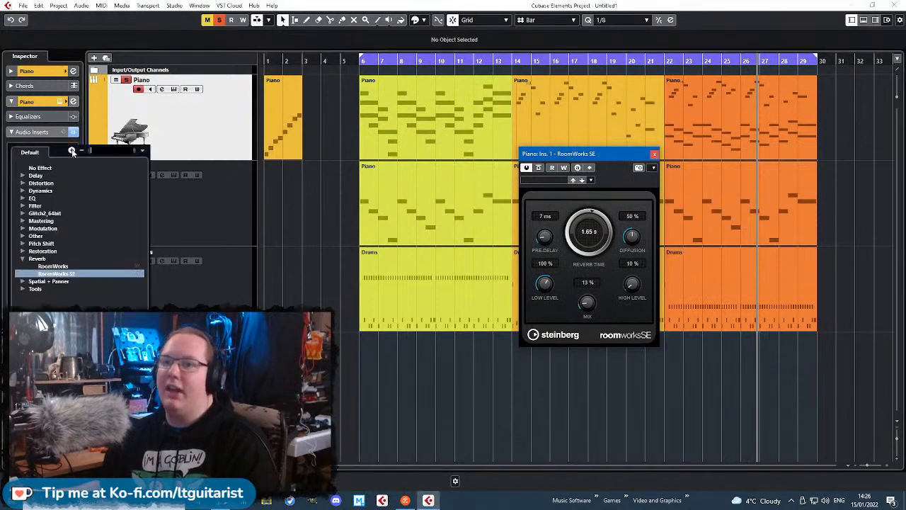
{"action": "left_click", "coordinate": [51, 267]}
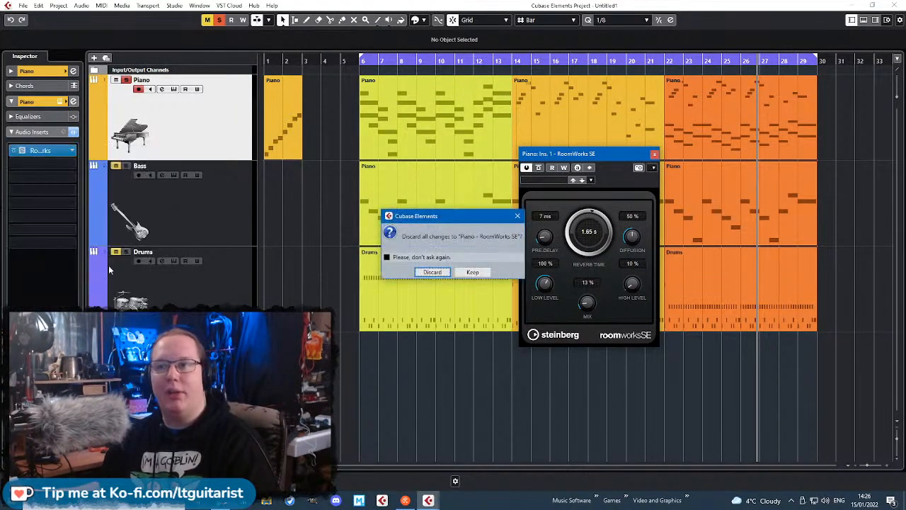
{"action": "key", "text": "Return"}
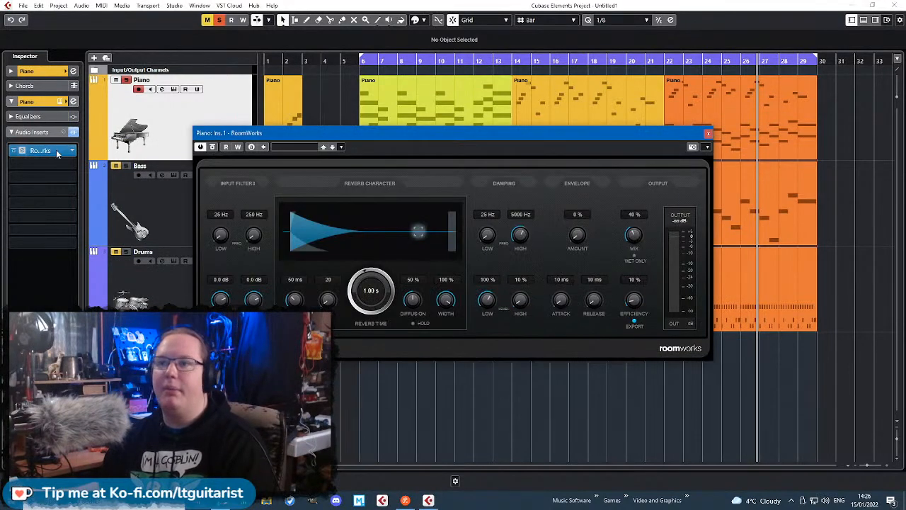
{"action": "left_click_drag", "start_coordinate": [627, 135], "coordinate": [765, 146]}
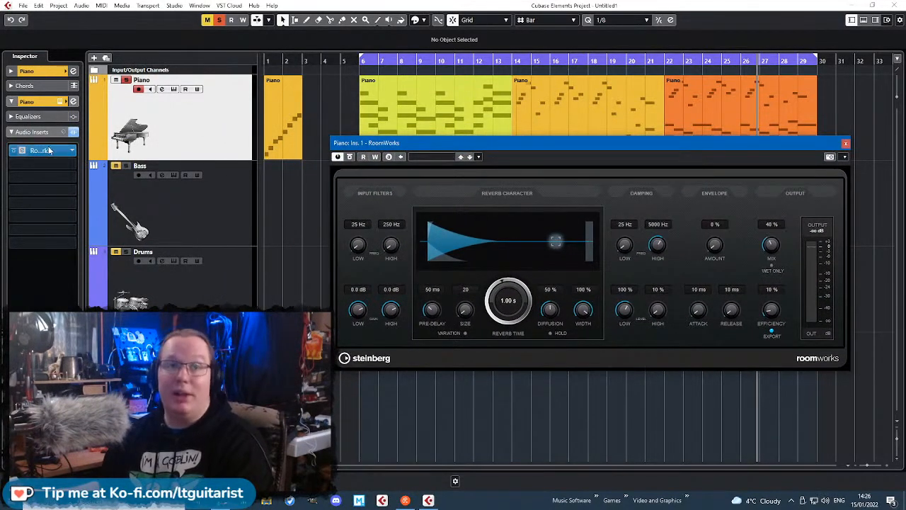
- Switch the Piano's first insert to RoomWorks SE with 11 ms pre-delay, 3.97 s reverb time and 17 % mix
{"action": "left_click", "coordinate": [73, 151]}
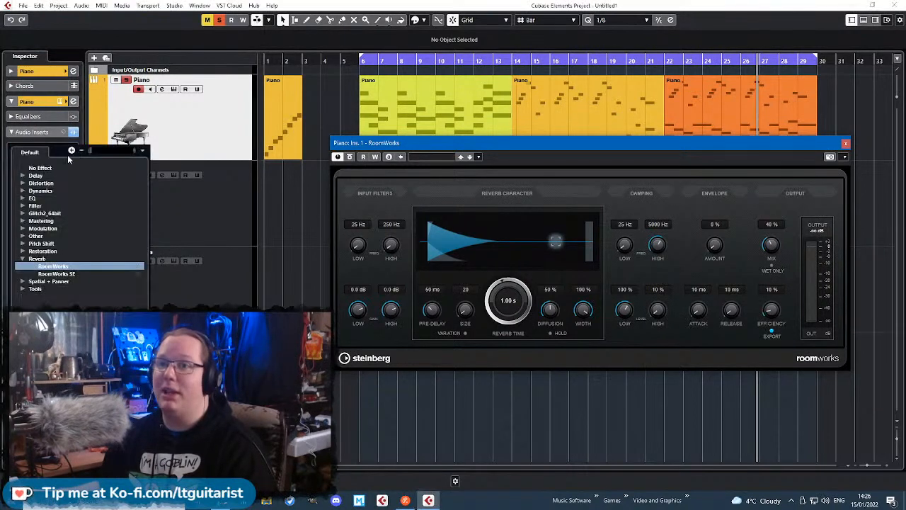
{"action": "left_click", "coordinate": [71, 273]}
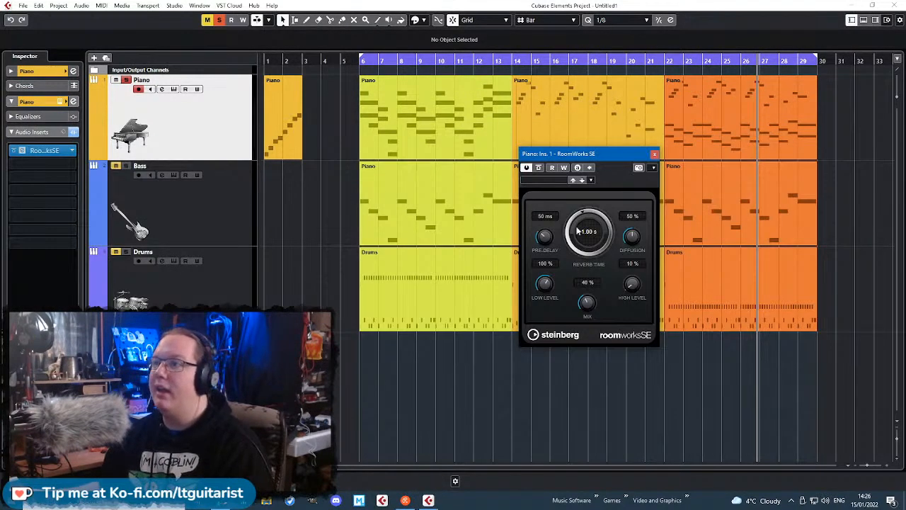
{"action": "left_click_drag", "start_coordinate": [550, 255], "coordinate": [580, 222]}
{"action": "left_click_drag", "start_coordinate": [587, 301], "coordinate": [592, 328]}
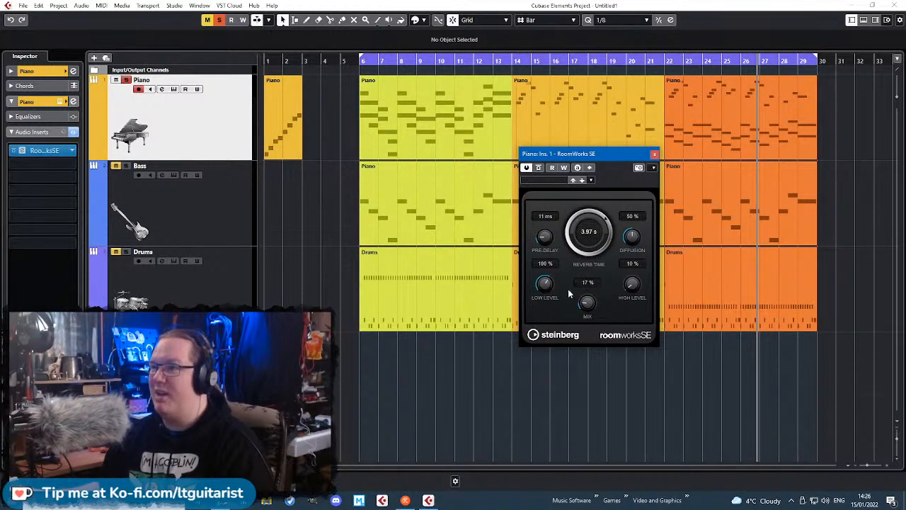
- Browse the EQ and Modulation effects available for the Piano's second insert slot, then leave it empty and select the Bass track
{"action": "left_click_drag", "start_coordinate": [43, 150], "coordinate": [67, 167]}
{"action": "left_click", "coordinate": [71, 151]}
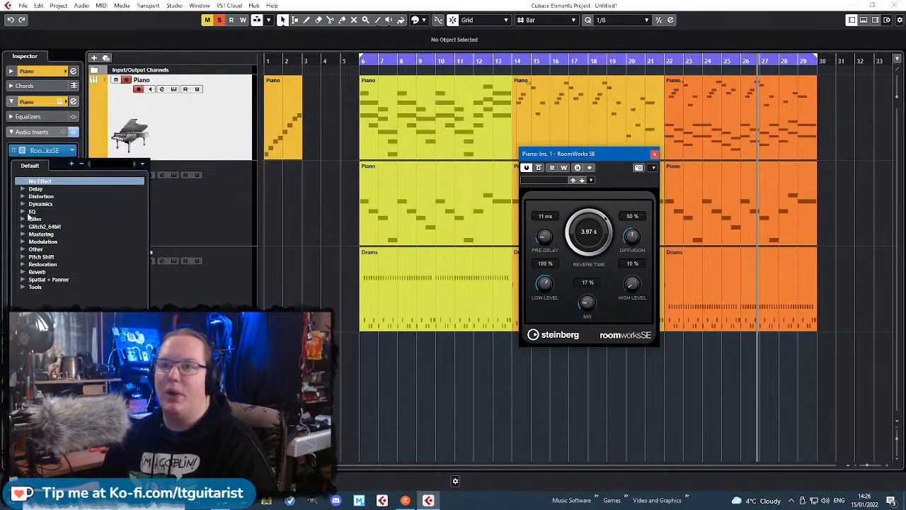
{"action": "left_click", "coordinate": [24, 212]}
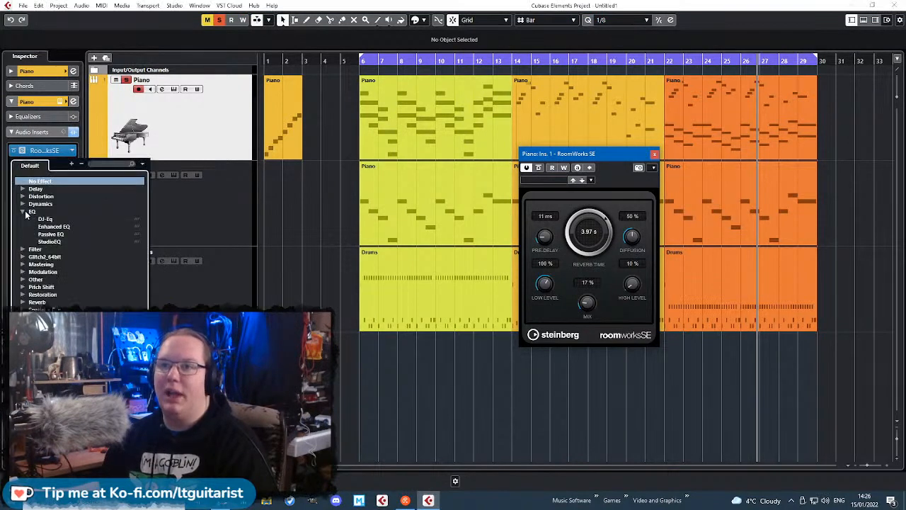
{"action": "left_click", "coordinate": [23, 272]}
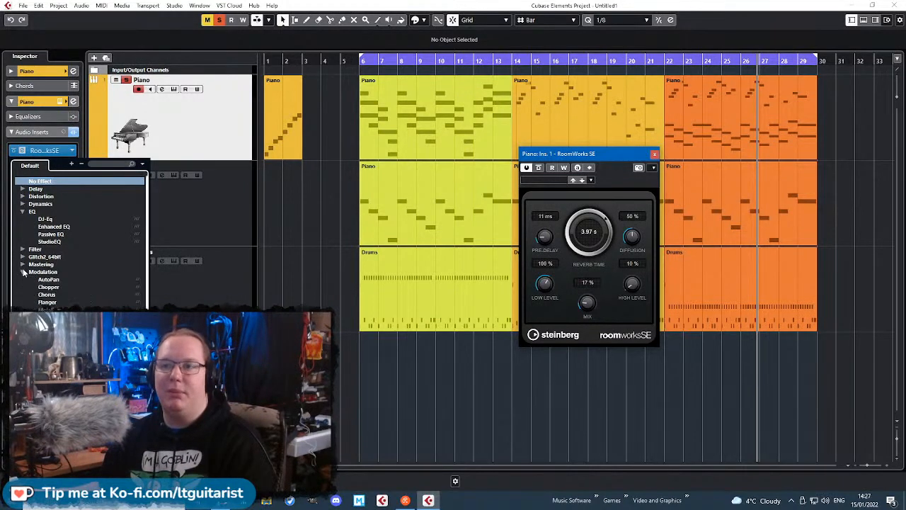
{"action": "left_click", "coordinate": [23, 272]}
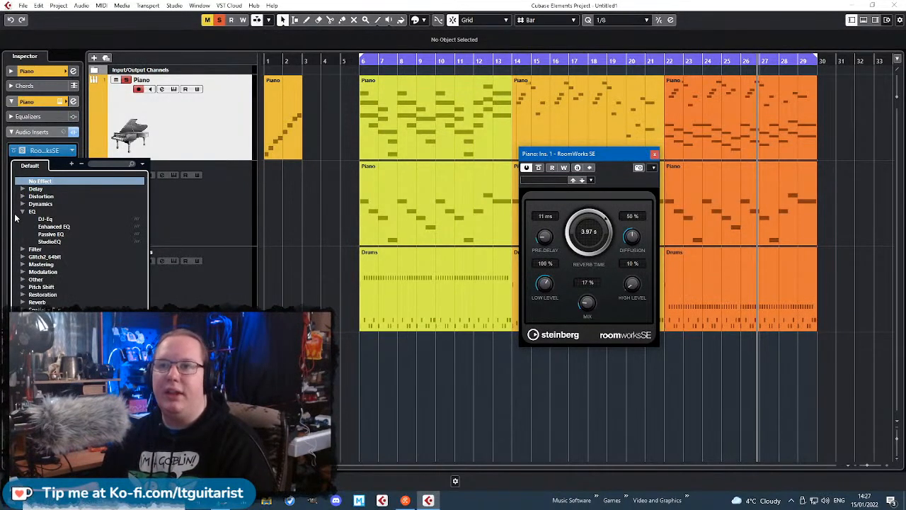
{"action": "left_click", "coordinate": [204, 220]}
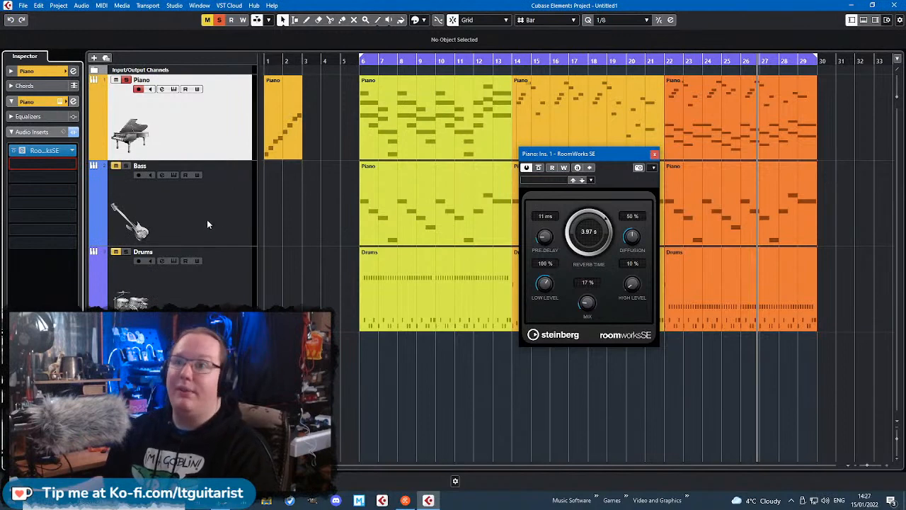
{"action": "left_click", "coordinate": [210, 220]}
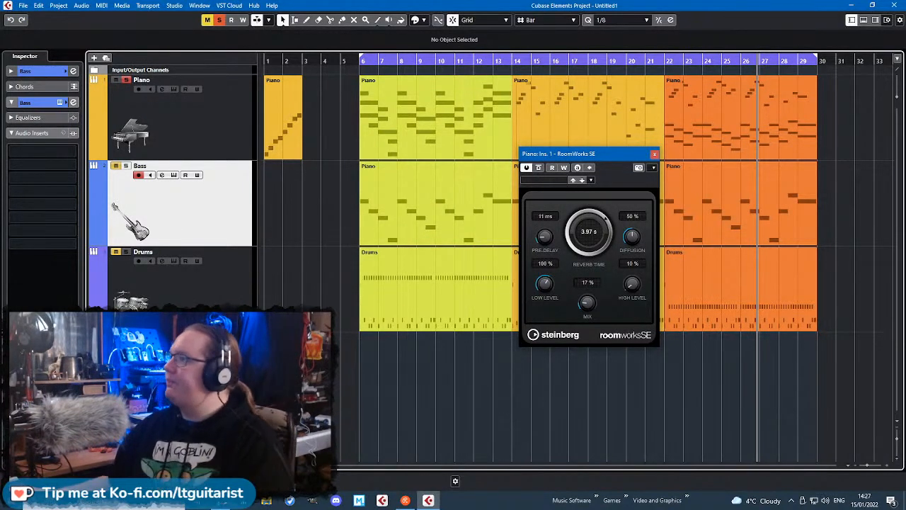
- Switch to the browser, go to the steinberg.net home page and open the Cubase edition comparison
{"action": "key", "text": "alt+Tab"}
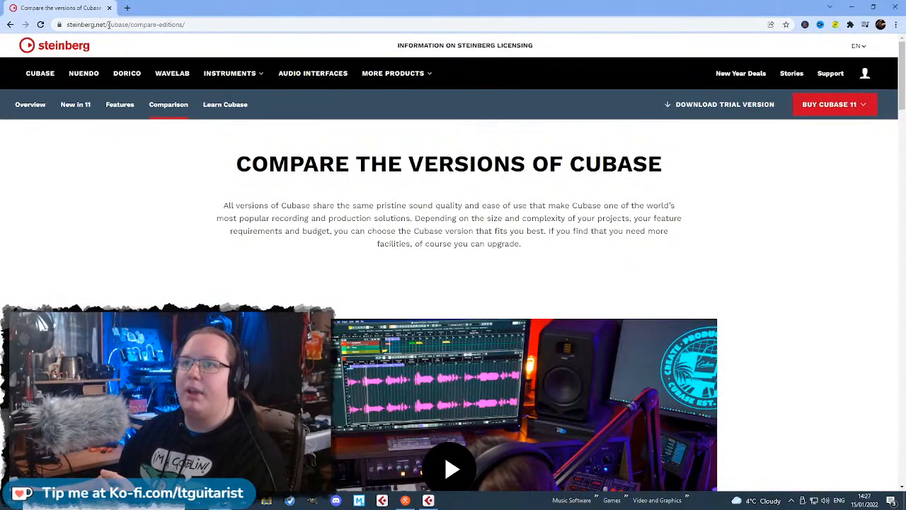
{"action": "left_click_drag", "start_coordinate": [109, 25], "coordinate": [359, 61]}
{"action": "key", "text": "BackSpace"}
{"action": "key", "text": "Return"}
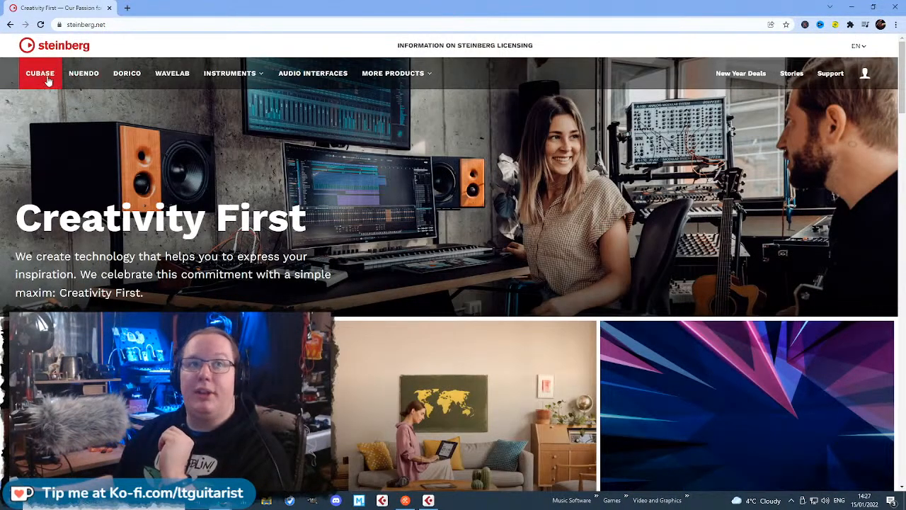
{"action": "left_click", "coordinate": [47, 80]}
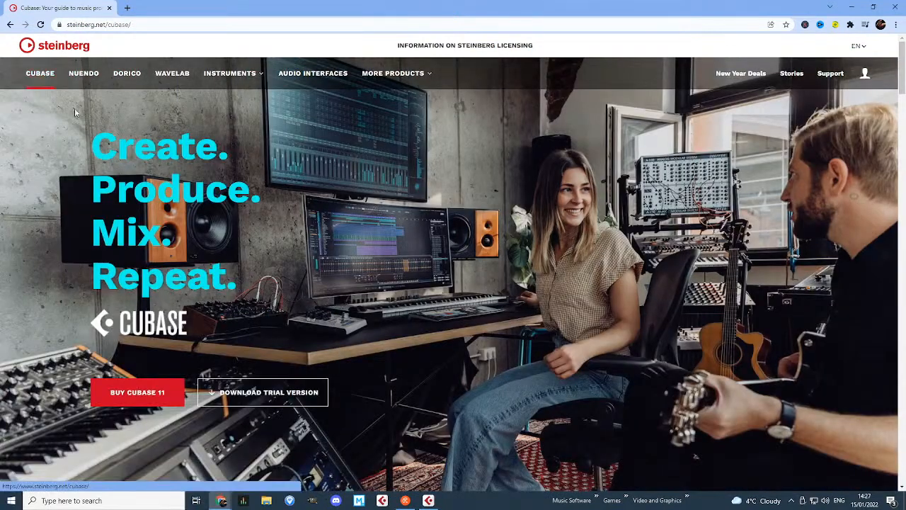
{"action": "scroll", "coordinate": [152, 269], "scroll_direction": "down", "scroll_amount": 3}
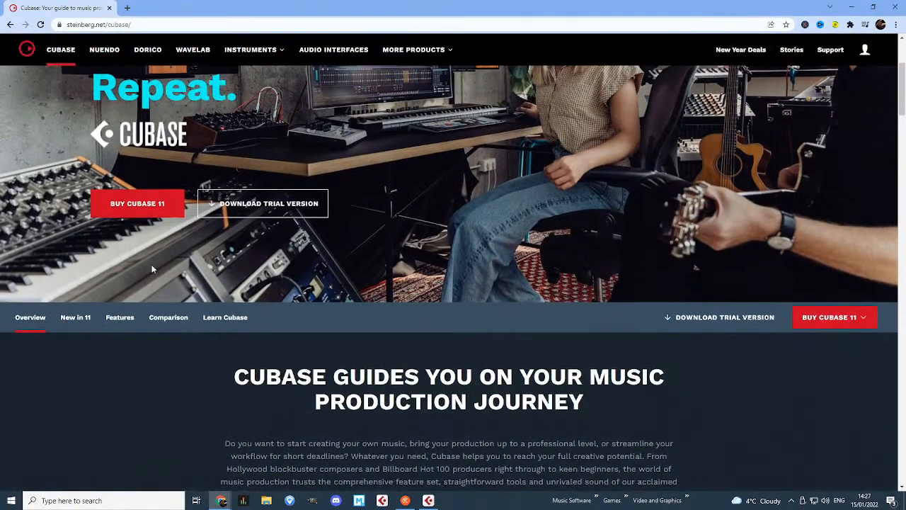
{"action": "left_click", "coordinate": [161, 318]}
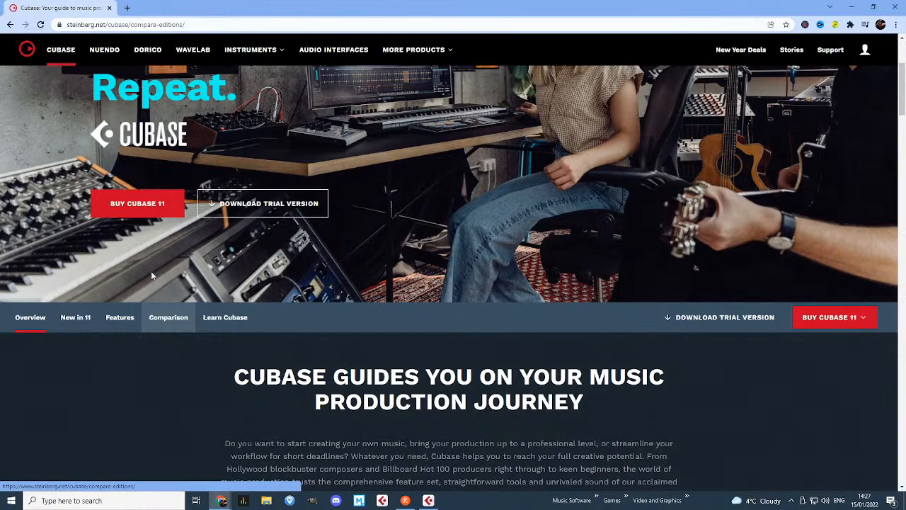
- Examine the comparison table's edition columns, highlighting Cubase Artist 11 and Cubase Elements 11
{"action": "scroll", "coordinate": [145, 282], "scroll_direction": "down", "scroll_amount": 7}
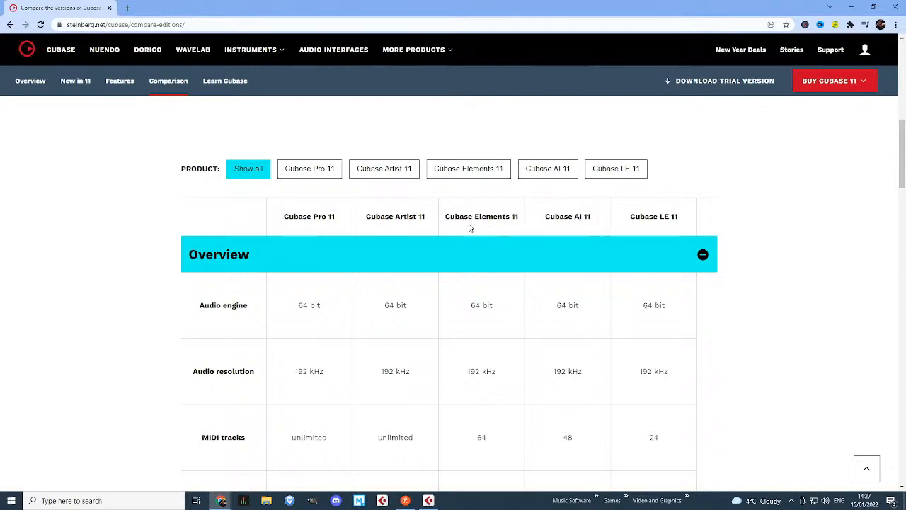
{"action": "scroll", "coordinate": [459, 223], "scroll_direction": "down", "scroll_amount": 1}
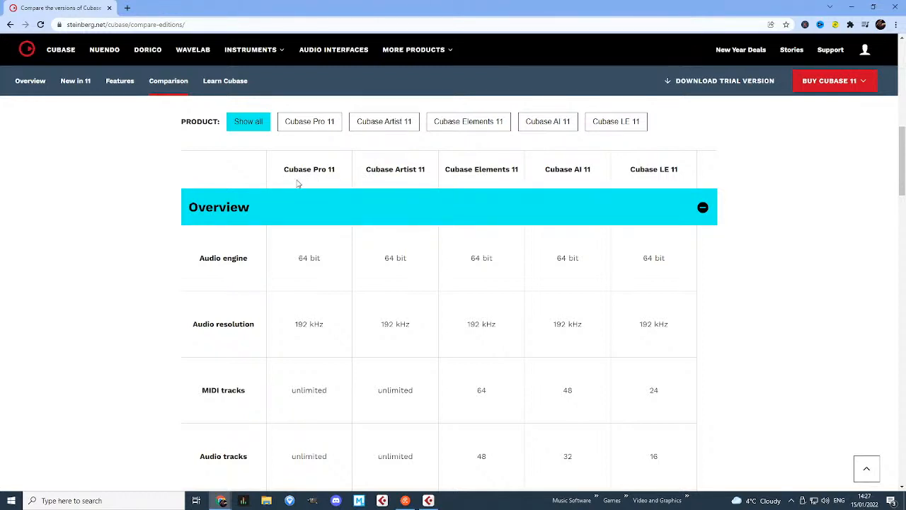
{"action": "left_click_drag", "start_coordinate": [368, 172], "coordinate": [424, 170]}
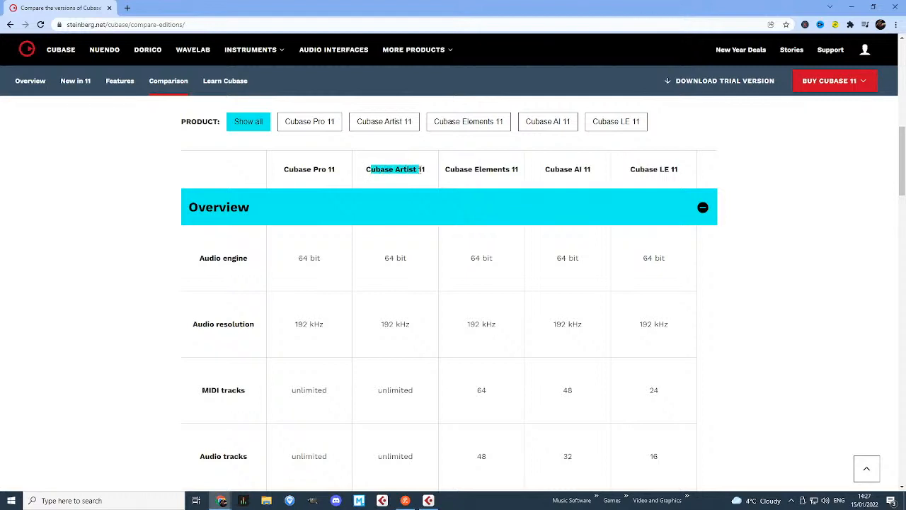
{"action": "left_click", "coordinate": [423, 169]}
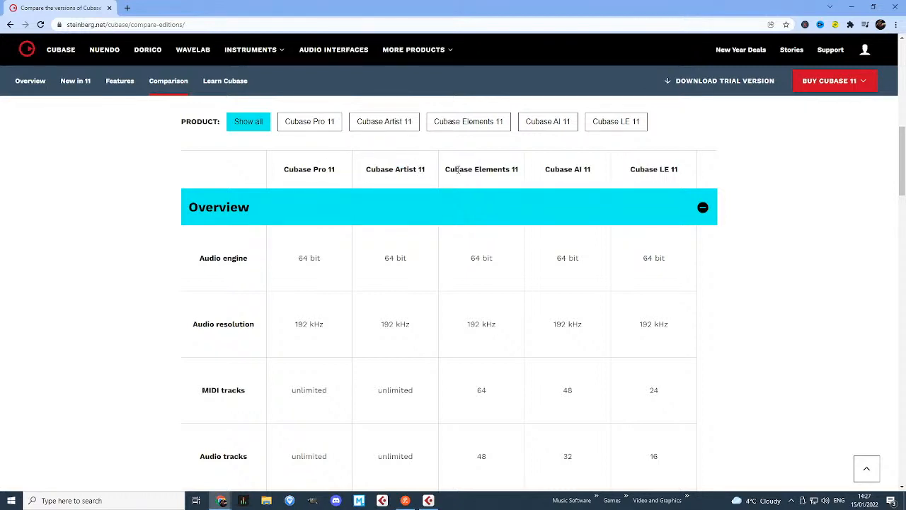
{"action": "mouse_move", "coordinate": [471, 170]}
{"action": "left_mouse_down"}
{"action": "mouse_move", "coordinate": [513, 171]}
{"action": "mouse_move", "coordinate": [478, 178]}
{"action": "left_mouse_up"}
{"action": "left_click", "coordinate": [513, 170]}
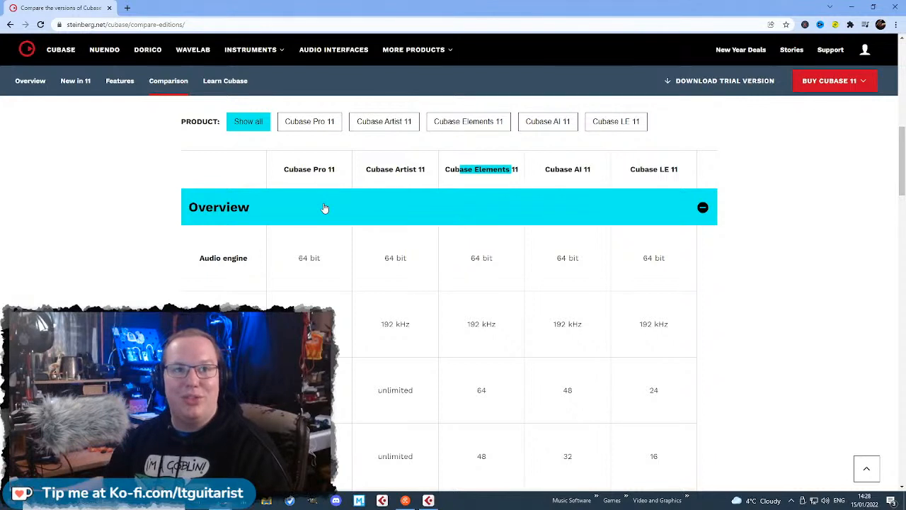
{"action": "left_click", "coordinate": [117, 219]}
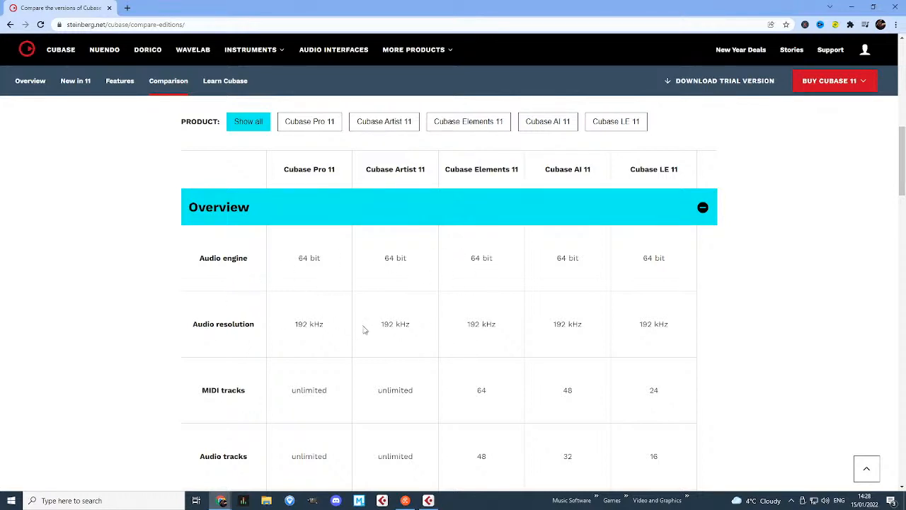
- Examine the MIDI, audio and VST Instrument track rows of the comparison table, highlighting the Cubase Elements 11 limits
{"action": "scroll", "coordinate": [395, 320], "scroll_direction": "down", "scroll_amount": 1}
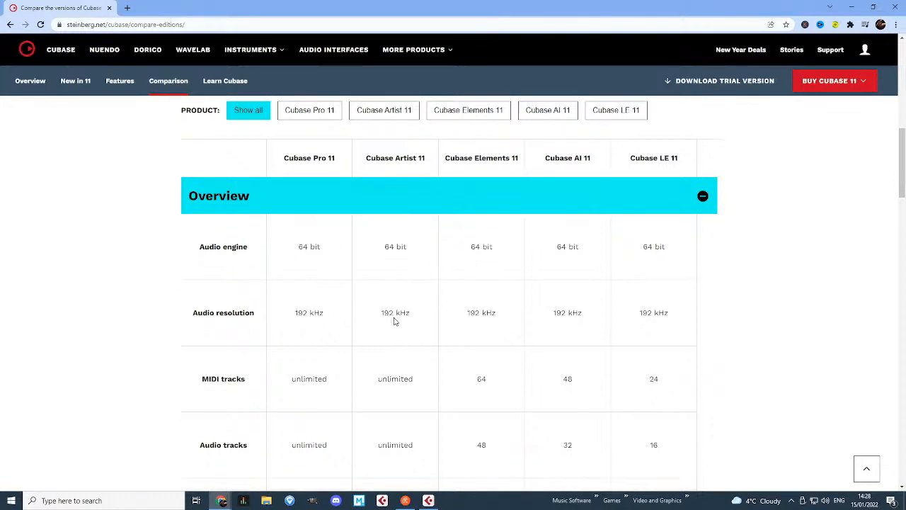
{"action": "scroll", "coordinate": [244, 323], "scroll_direction": "down", "scroll_amount": 2}
{"action": "scroll", "coordinate": [216, 285], "scroll_direction": "up", "scroll_amount": 2}
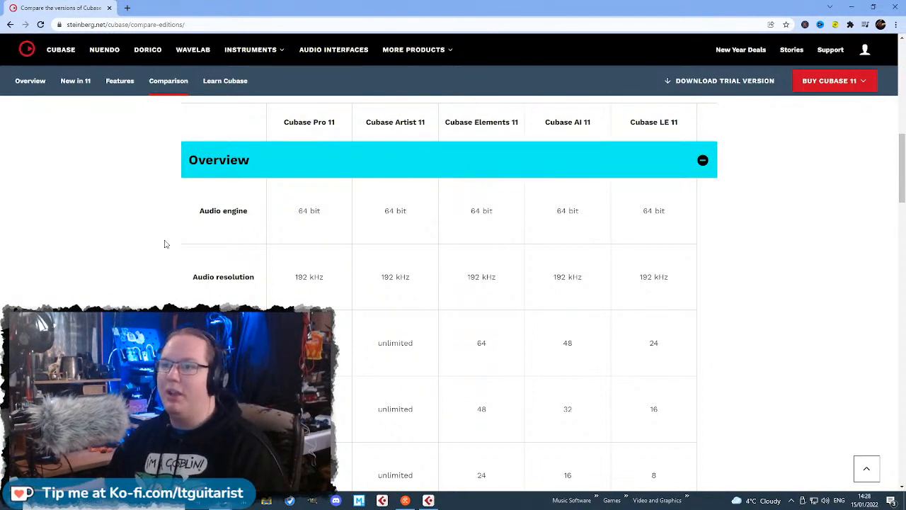
{"action": "scroll", "coordinate": [121, 295], "scroll_direction": "down", "scroll_amount": 1}
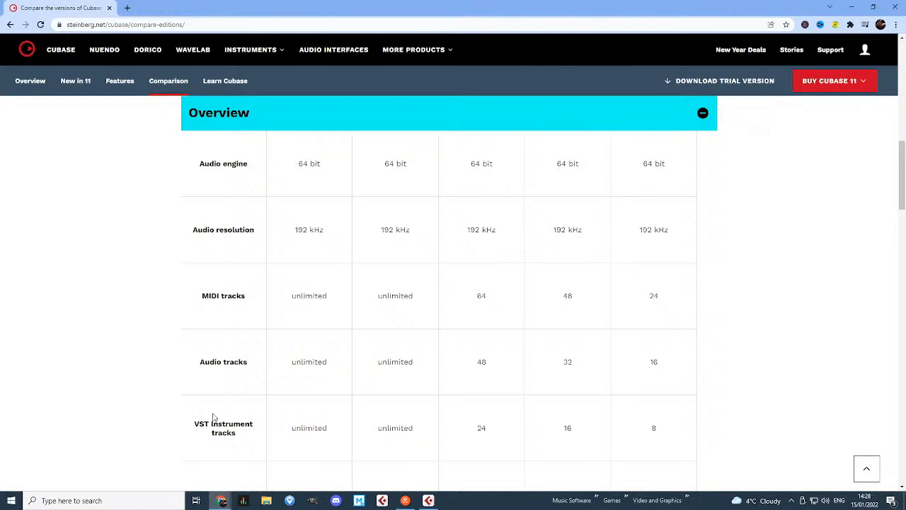
{"action": "scroll", "coordinate": [211, 389], "scroll_direction": "down", "scroll_amount": 2}
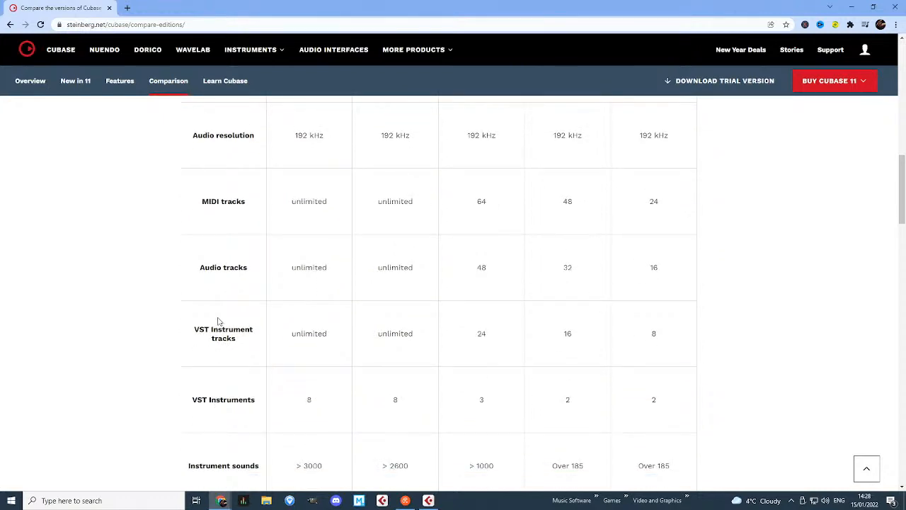
{"action": "left_click_drag", "start_coordinate": [219, 321], "coordinate": [237, 338]}
{"action": "left_click", "coordinate": [218, 329]}
{"action": "left_click_drag", "start_coordinate": [490, 332], "coordinate": [476, 350]}
{"action": "double_click", "coordinate": [484, 267]}
{"action": "left_click", "coordinate": [444, 271]}
{"action": "double_click", "coordinate": [483, 200]}
{"action": "left_click", "coordinate": [485, 212]}
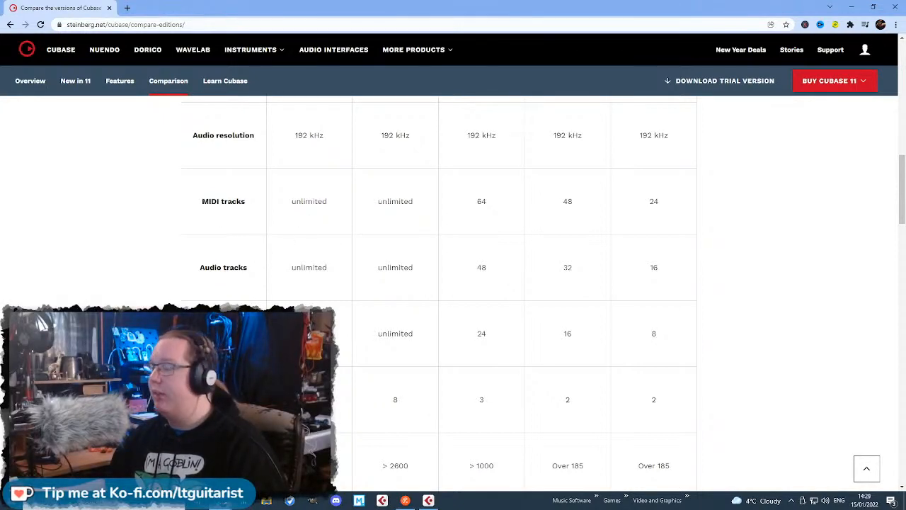
{"action": "scroll", "coordinate": [215, 279], "scroll_direction": "down", "scroll_amount": 1}
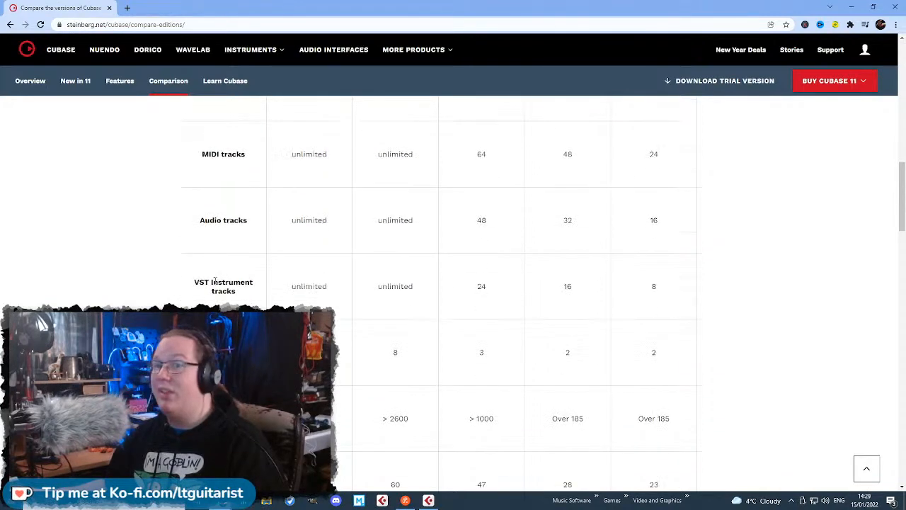
- Switch back to Cubase, close the RoomWorks SE window and open the Piano track's HALion Sonic SE instrument
{"action": "left_click", "coordinate": [436, 500]}
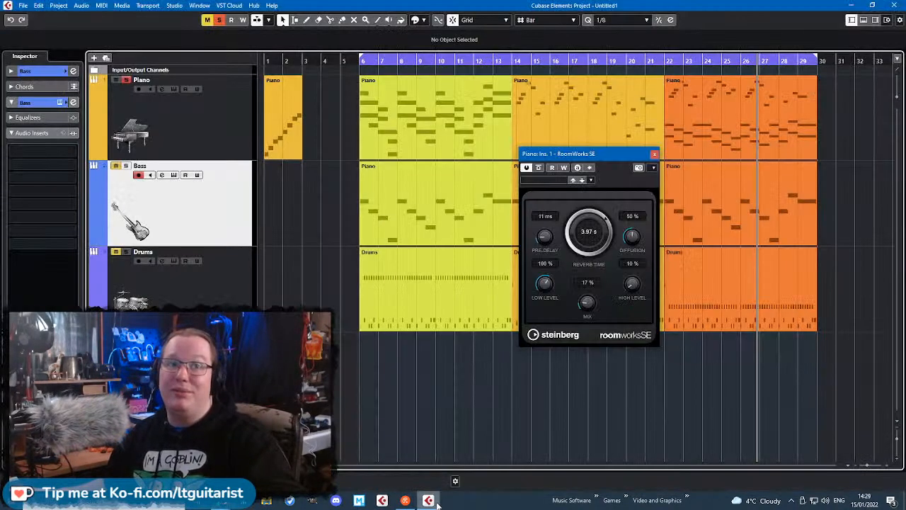
{"action": "left_click", "coordinate": [654, 154]}
{"action": "left_click", "coordinate": [198, 124]}
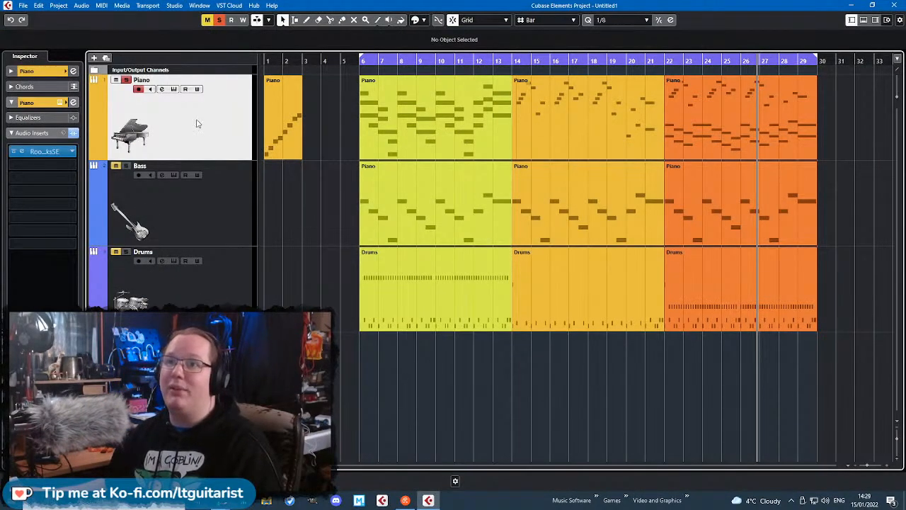
{"action": "left_click", "coordinate": [173, 89]}
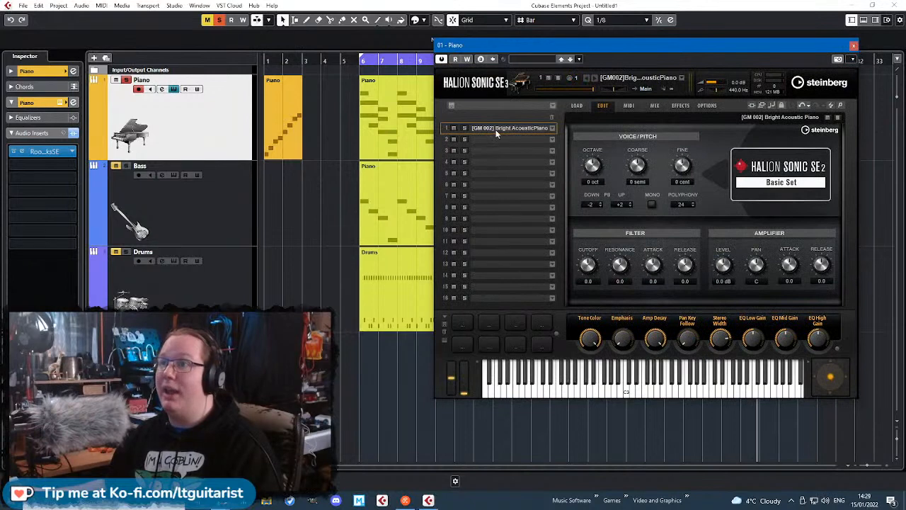
- Examine the program slots in the Piano's HALion Sonic SE and the track types that can be added to the project
{"action": "left_click", "coordinate": [191, 211]}
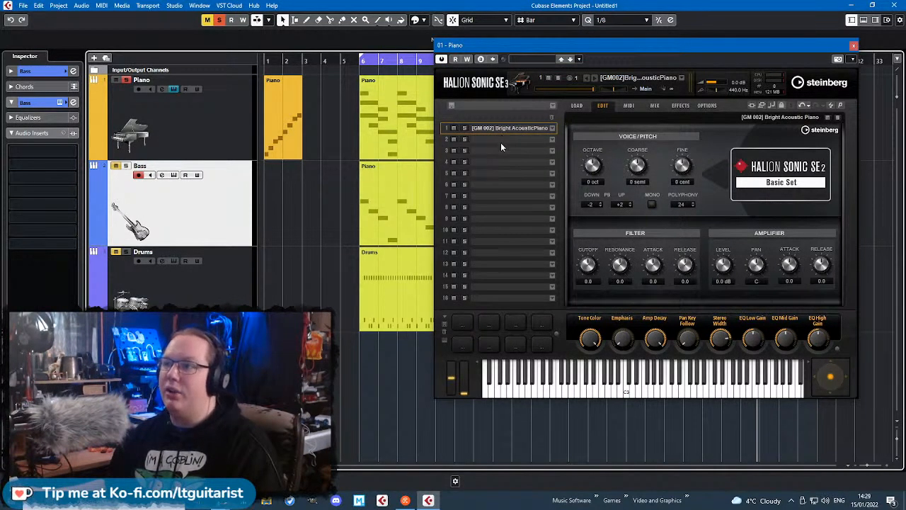
{"action": "left_click", "coordinate": [483, 298]}
{"action": "left_click", "coordinate": [493, 276]}
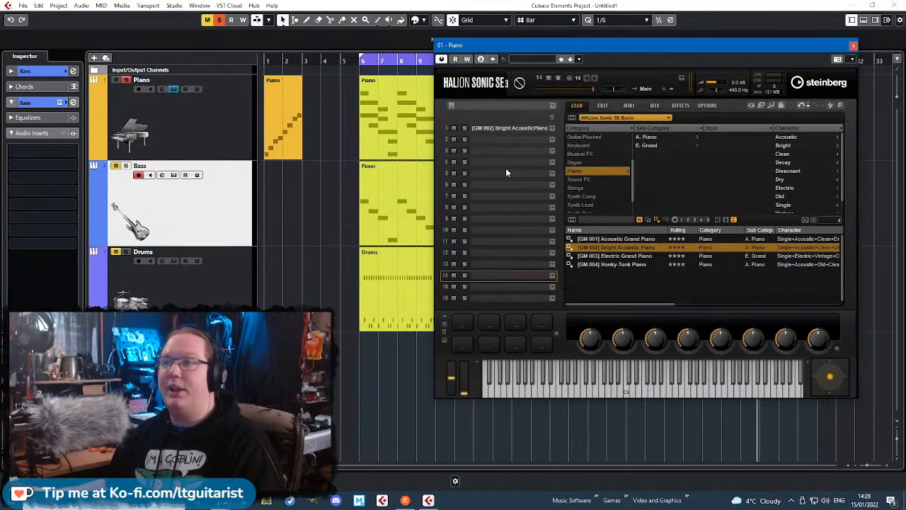
{"action": "left_click", "coordinate": [518, 126]}
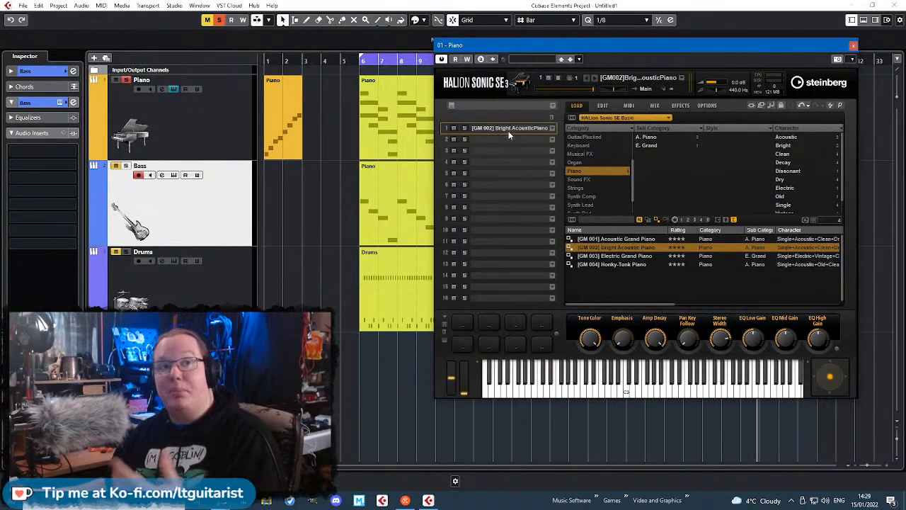
{"action": "left_click", "coordinate": [166, 124]}
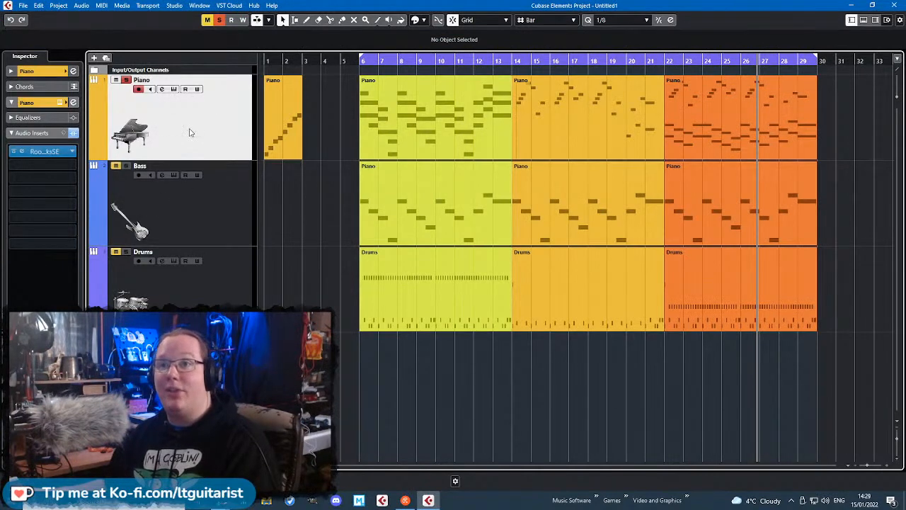
{"action": "left_click", "coordinate": [176, 90]}
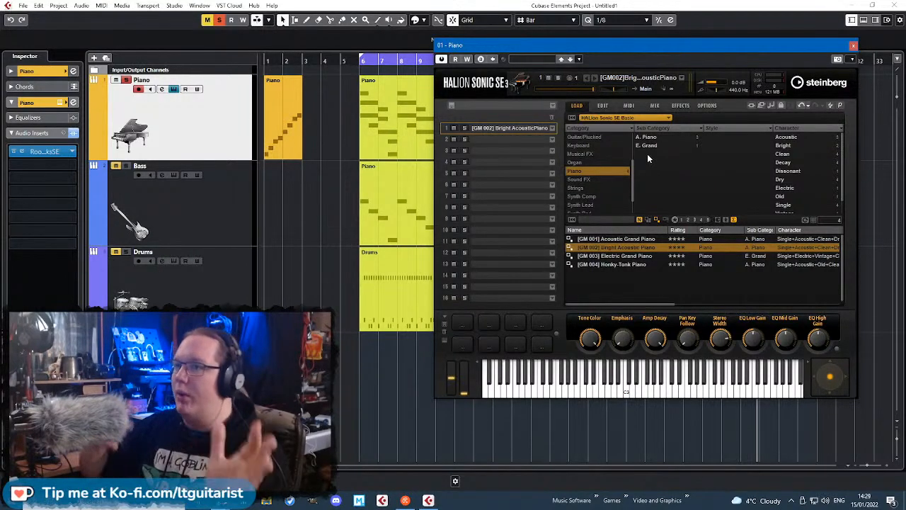
{"action": "left_click", "coordinate": [513, 142]}
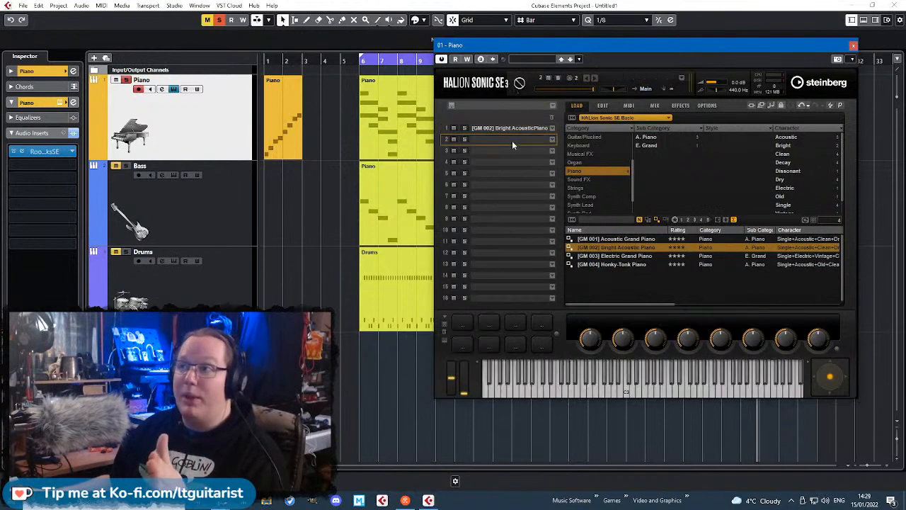
{"action": "right_click", "coordinate": [182, 189]}
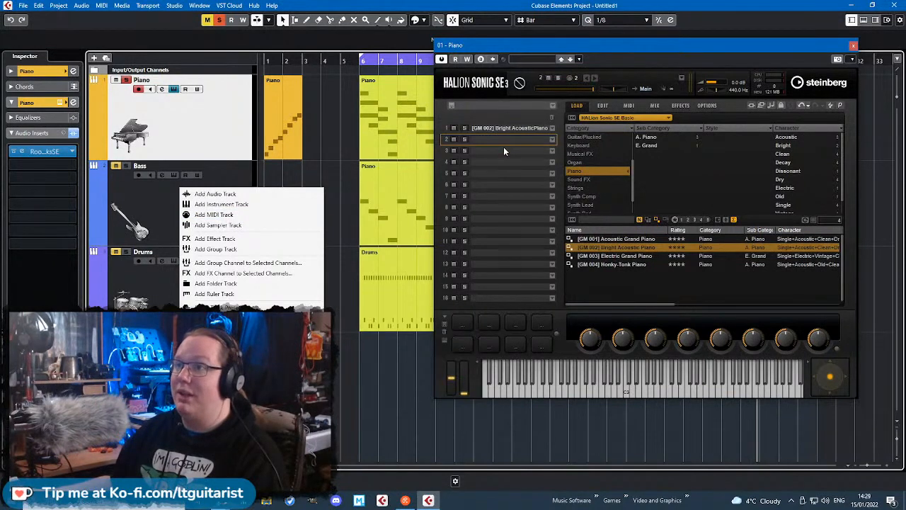
{"action": "left_click", "coordinate": [686, 318]}
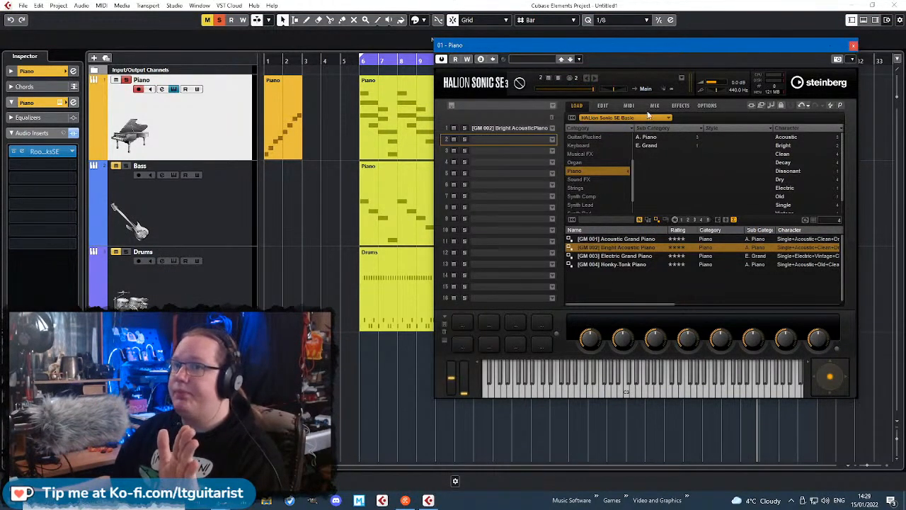
- Select the Drums track and close the Piano's HALion Sonic SE window, leaving no event selected
{"action": "left_click", "coordinate": [185, 318]}
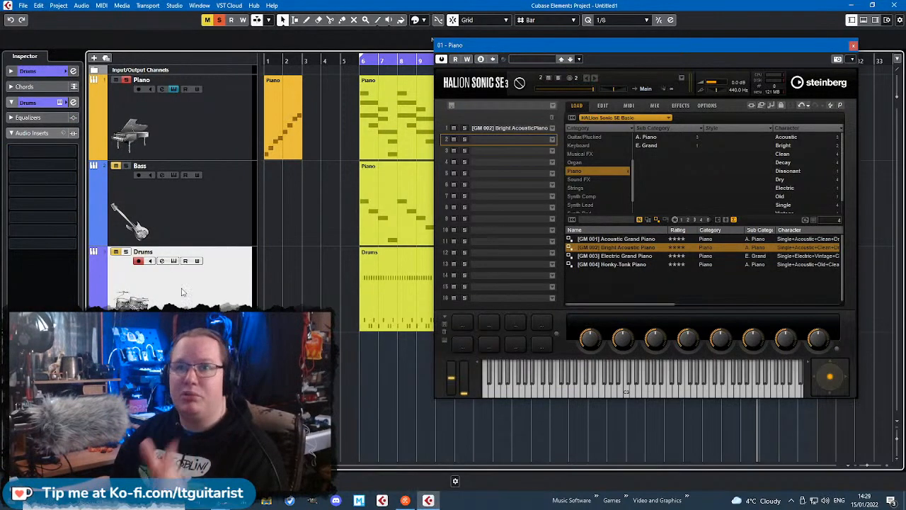
{"action": "left_click", "coordinate": [853, 45]}
{"action": "left_click", "coordinate": [574, 327]}
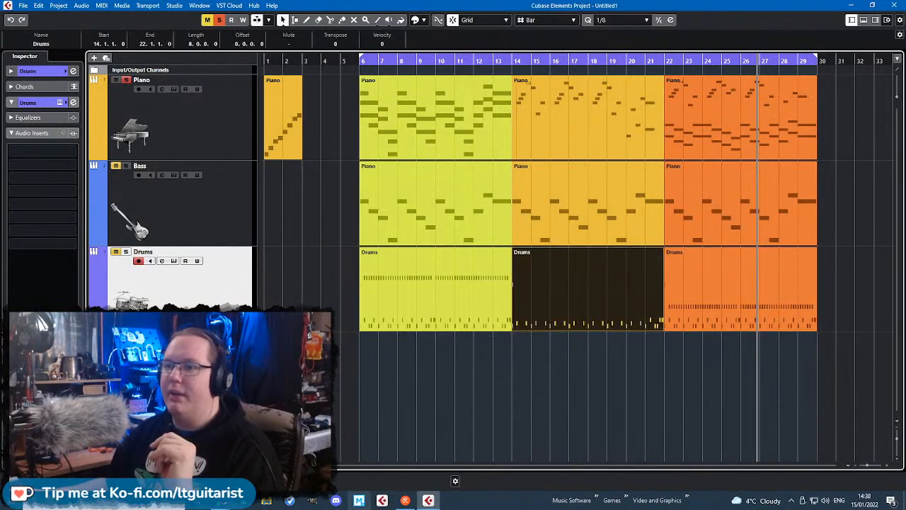
{"action": "left_click", "coordinate": [351, 260]}
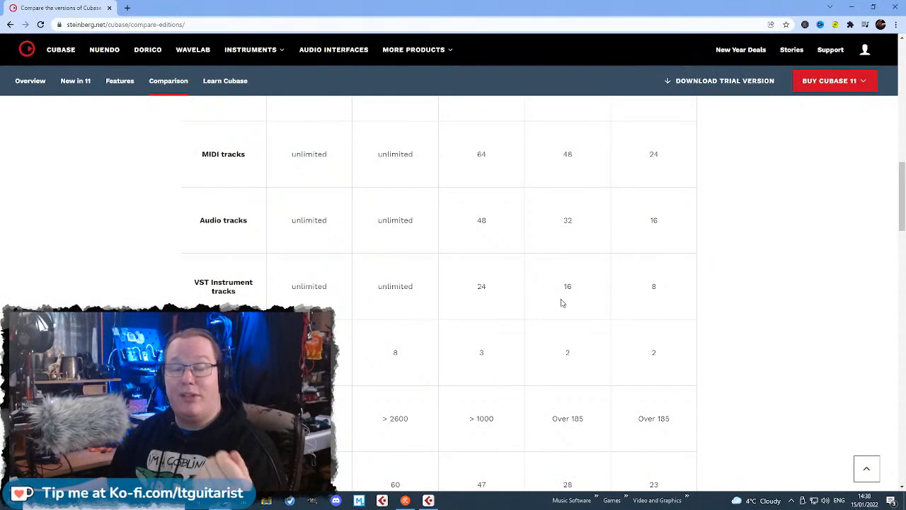
- Compare the VST Instrument tracks limits of Cubase Artist 11 and Elements 11 in the browser, and highlight the Audio tracks row
{"action": "scroll", "coordinate": [318, 263], "scroll_direction": "down", "scroll_amount": 1}
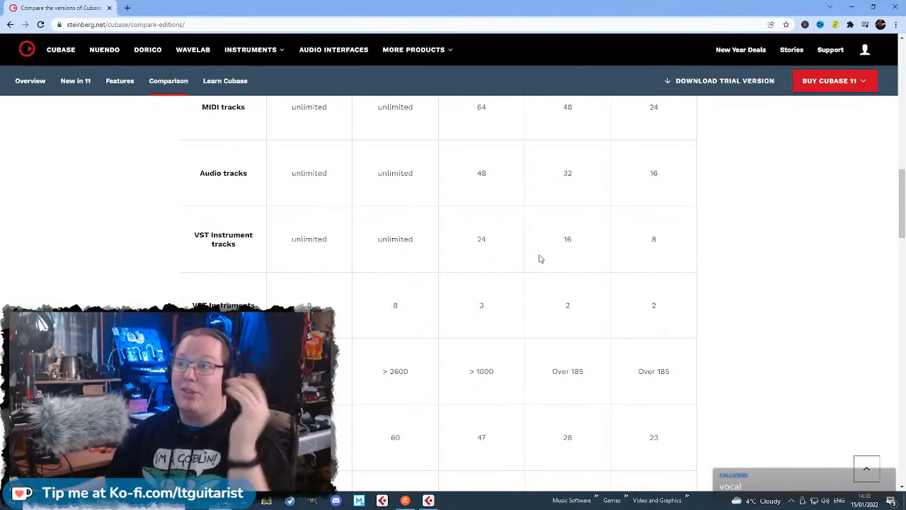
{"action": "left_click", "coordinate": [475, 243]}
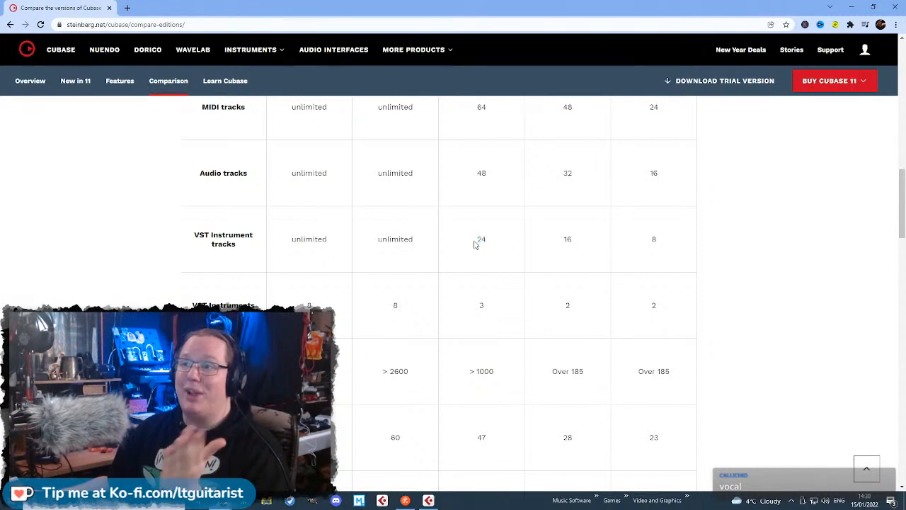
{"action": "left_click_drag", "start_coordinate": [377, 243], "coordinate": [405, 244]}
{"action": "left_click", "coordinate": [406, 244]}
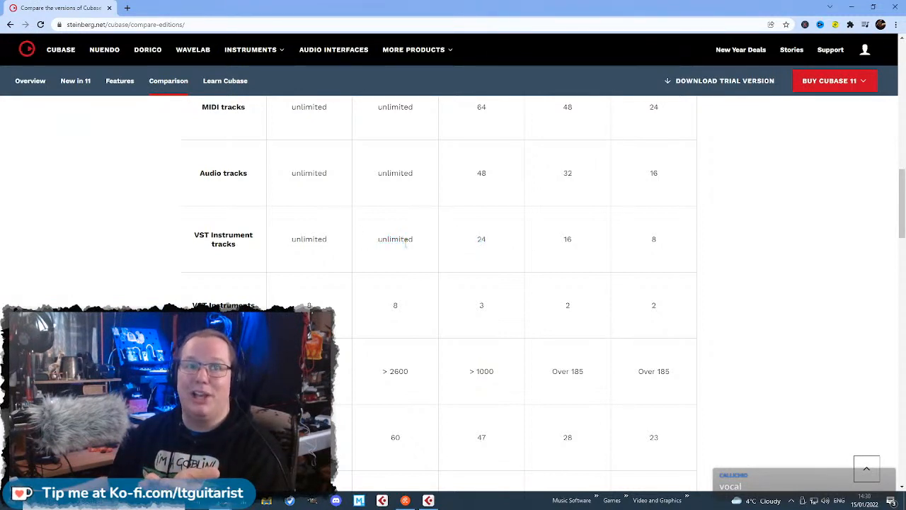
{"action": "left_click_drag", "start_coordinate": [469, 241], "coordinate": [488, 245]}
{"action": "left_click", "coordinate": [492, 247]}
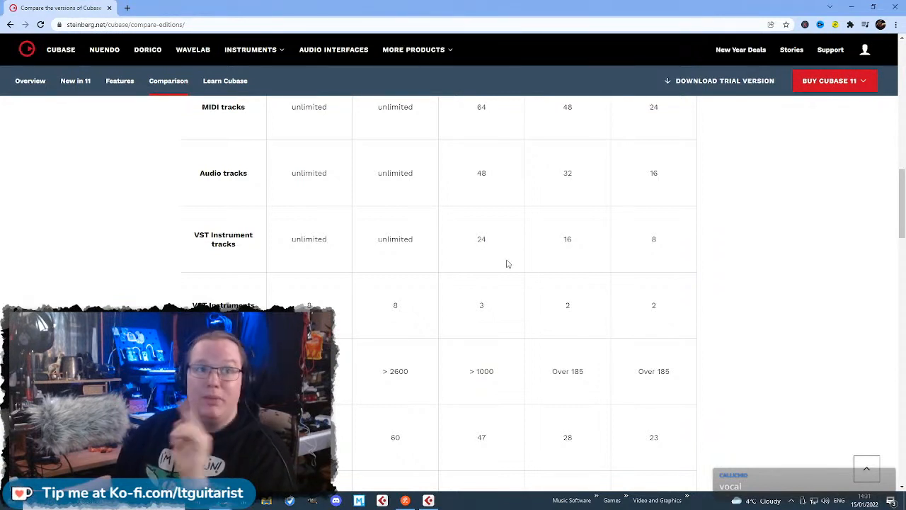
{"action": "scroll", "coordinate": [460, 266], "scroll_direction": "up", "scroll_amount": 1}
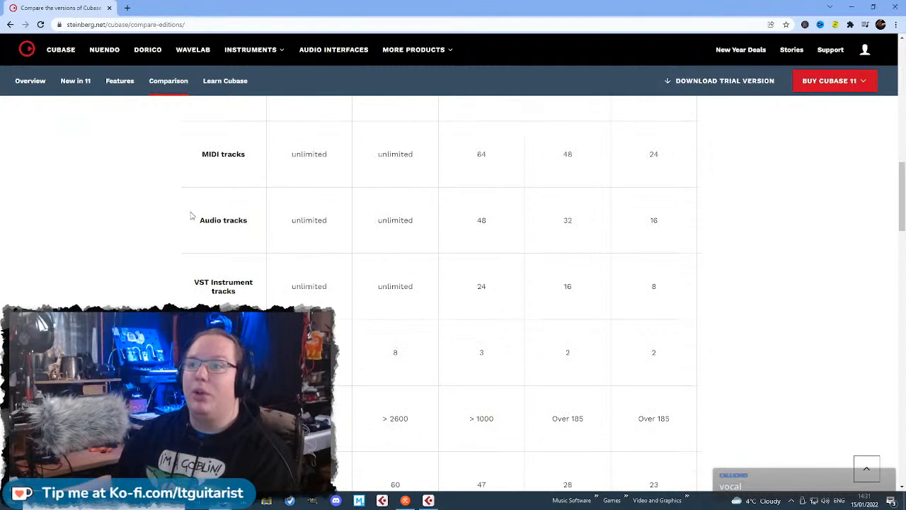
{"action": "left_click_drag", "start_coordinate": [190, 215], "coordinate": [249, 227]}
{"action": "left_click", "coordinate": [294, 201]}
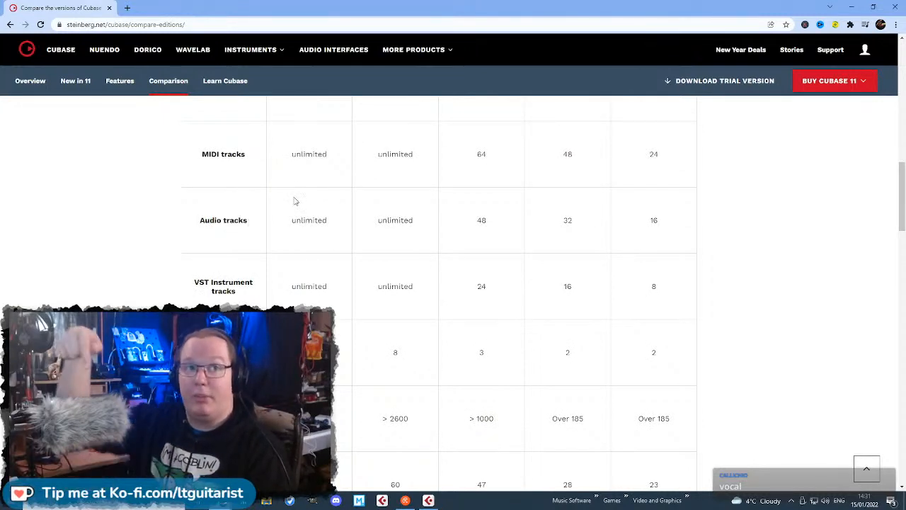
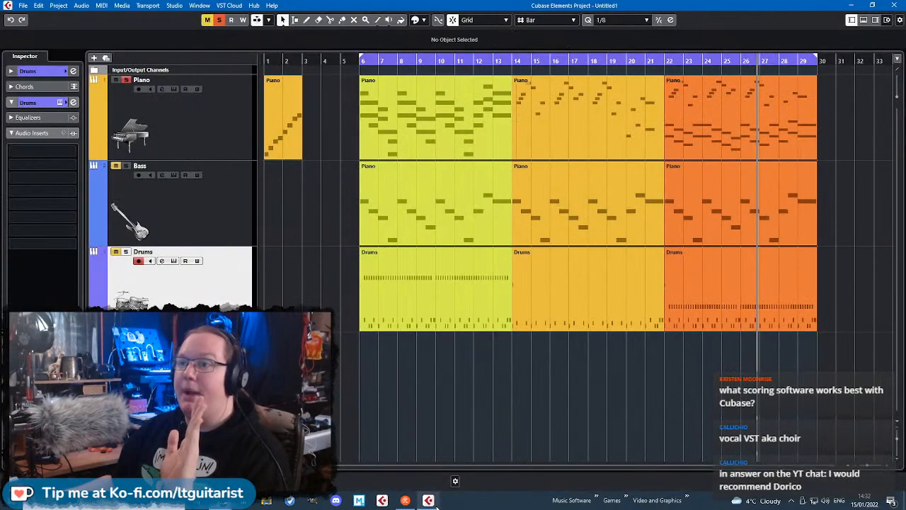
- Switch back to Cubase and open the Piano part starting at bar 22 in the Score Editor
{"action": "left_click", "coordinate": [429, 500]}
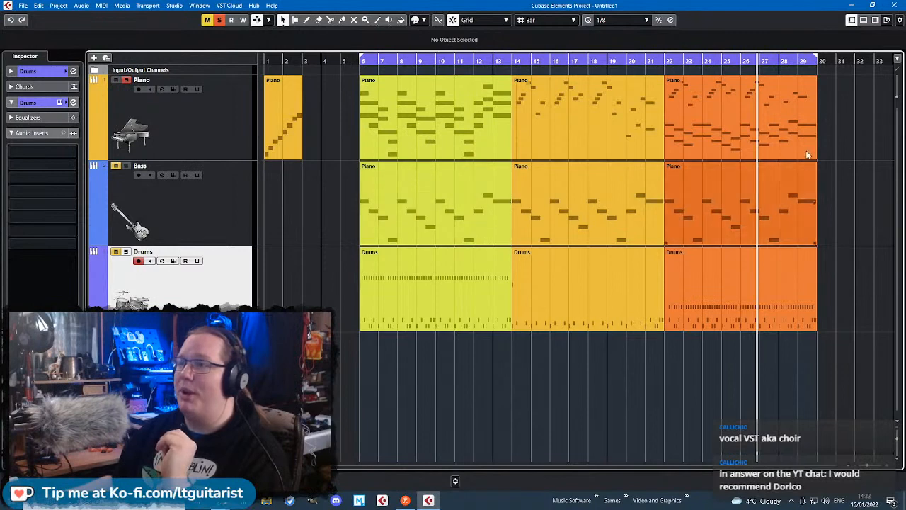
{"action": "double_click", "coordinate": [761, 106]}
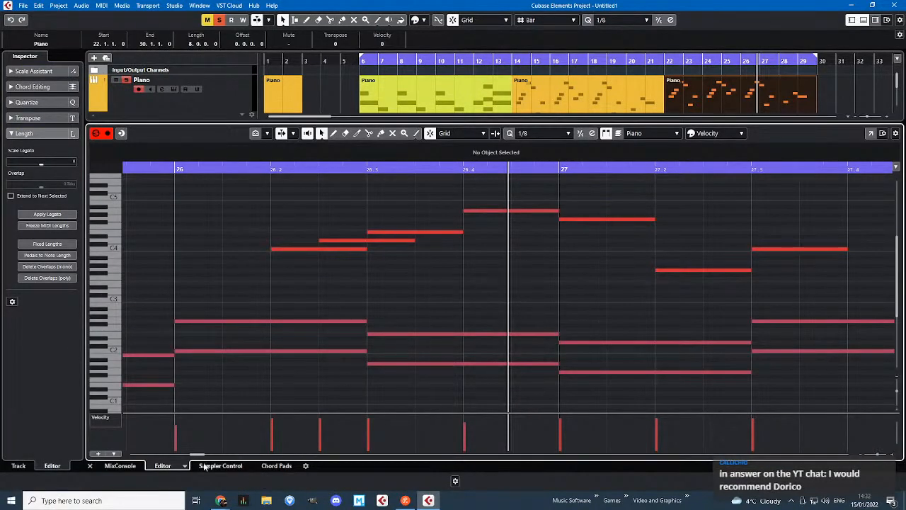
{"action": "left_click", "coordinate": [186, 466]}
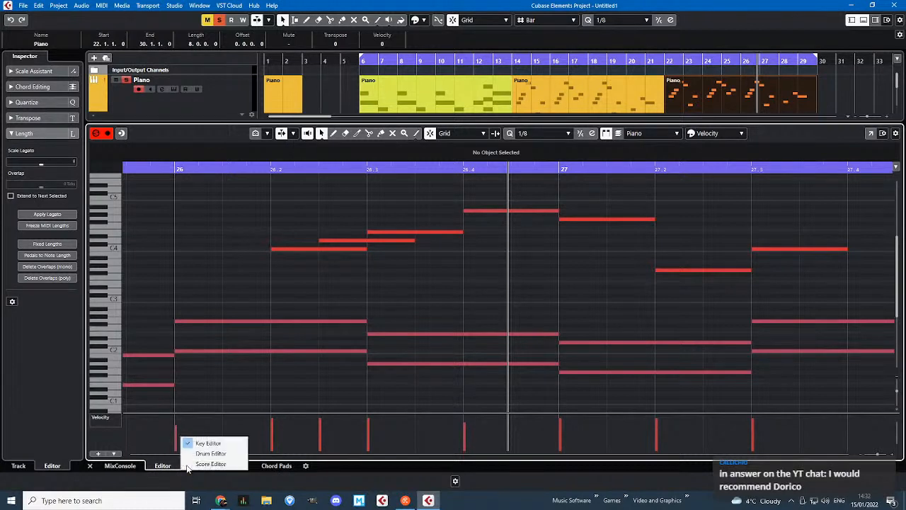
{"action": "left_click", "coordinate": [239, 461]}
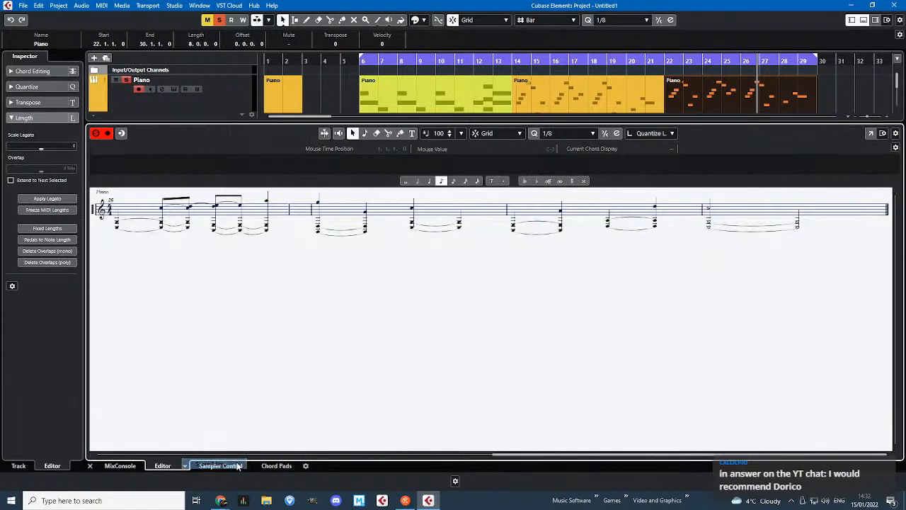
- Lower the D2 note at bar 28, beat 3 of the Piano score to D1
{"action": "left_click", "coordinate": [608, 225]}
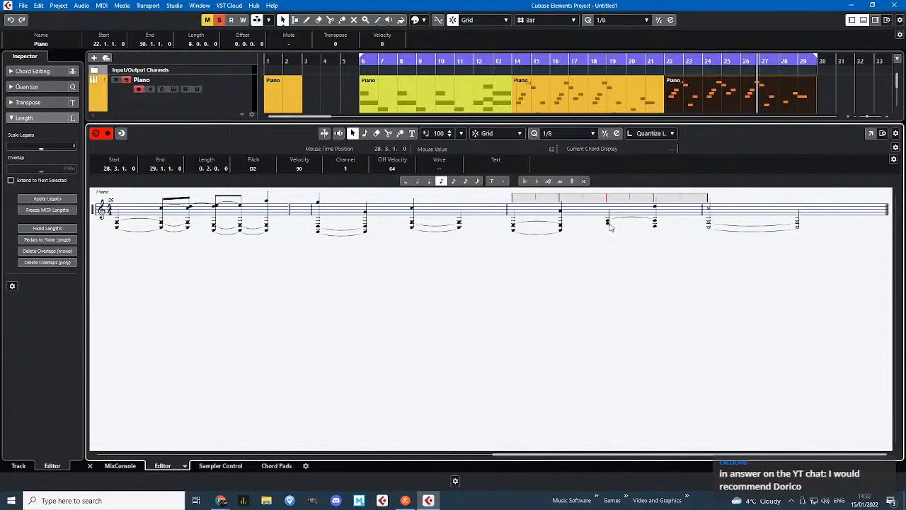
{"action": "left_click_drag", "start_coordinate": [611, 227], "coordinate": [611, 238]}
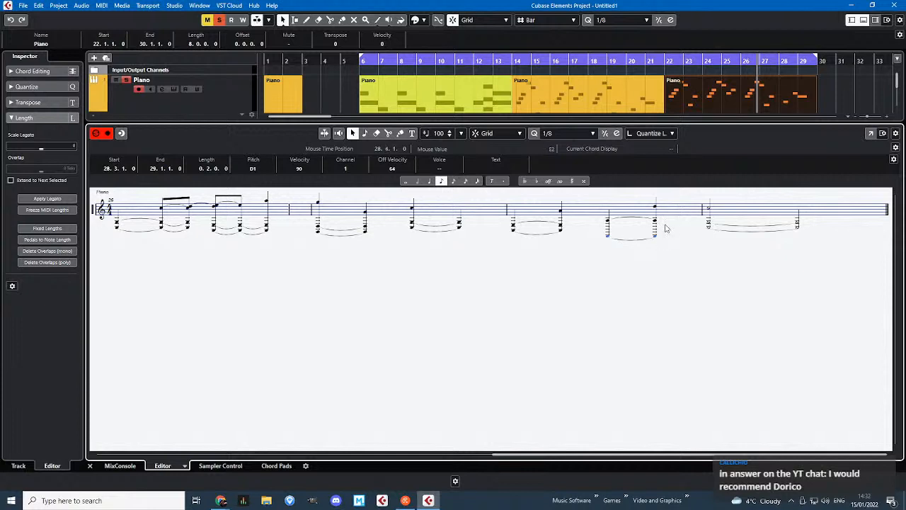
- Undo the last note edit in the Piano score and deselect all parts in the project
{"action": "key", "text": "ctrl+z"}
{"action": "left_click", "coordinate": [652, 331]}
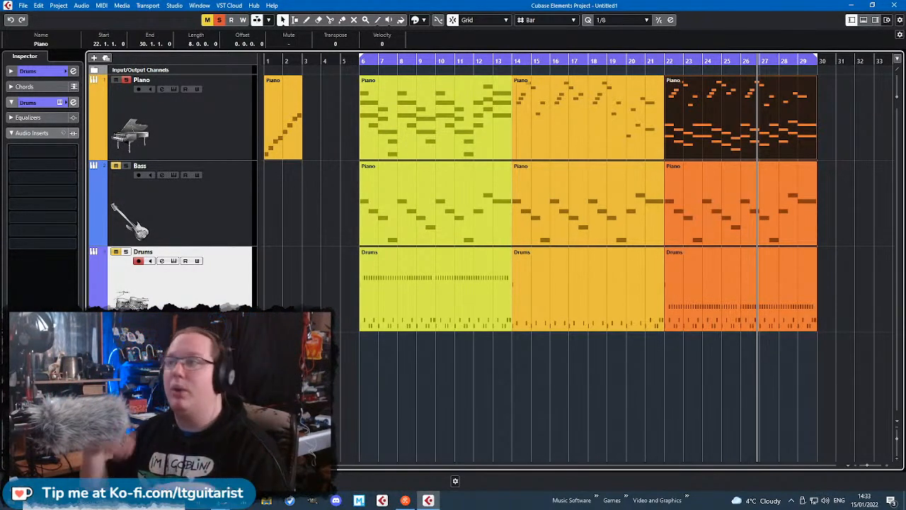
{"action": "left_click", "coordinate": [472, 389]}
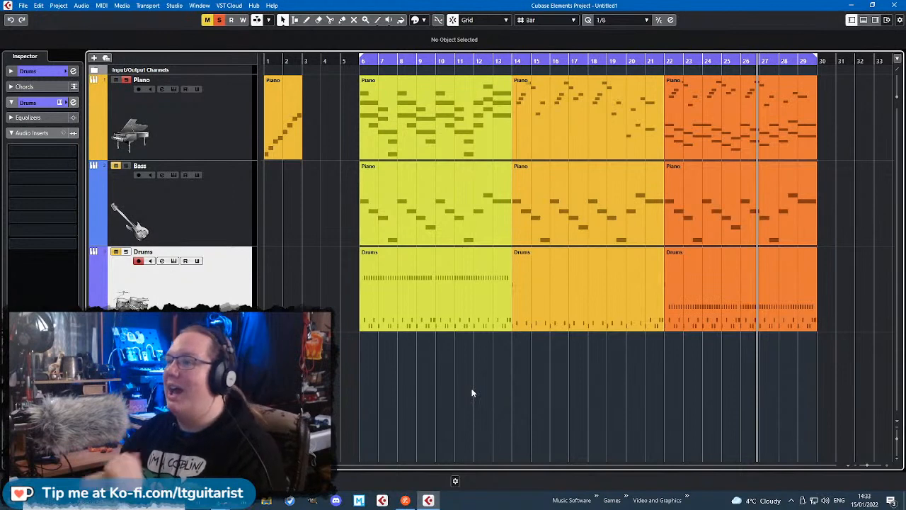
- Switch to the browser's Cubase edition comparison and check the VST Instruments row across the editions
{"action": "left_click", "coordinate": [429, 501]}
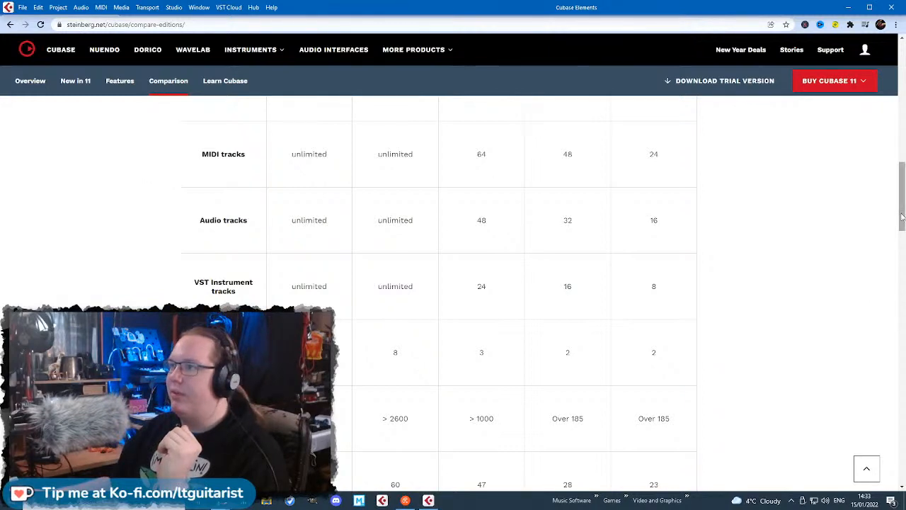
{"action": "left_click_drag", "start_coordinate": [901, 216], "coordinate": [897, 214]}
{"action": "left_click_drag", "start_coordinate": [308, 366], "coordinate": [469, 366]}
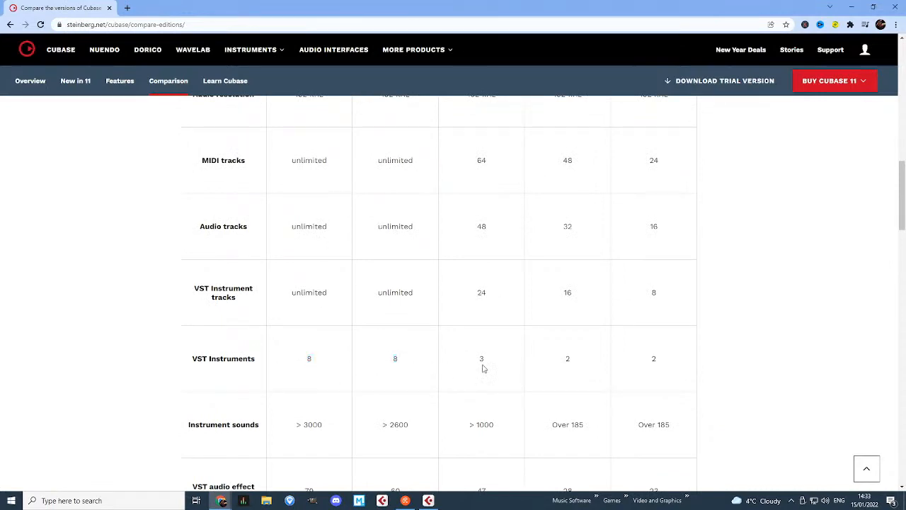
- Expand the Virtual instruments section of the Cubase edition comparison
{"action": "left_click_drag", "start_coordinate": [901, 196], "coordinate": [902, 331]}
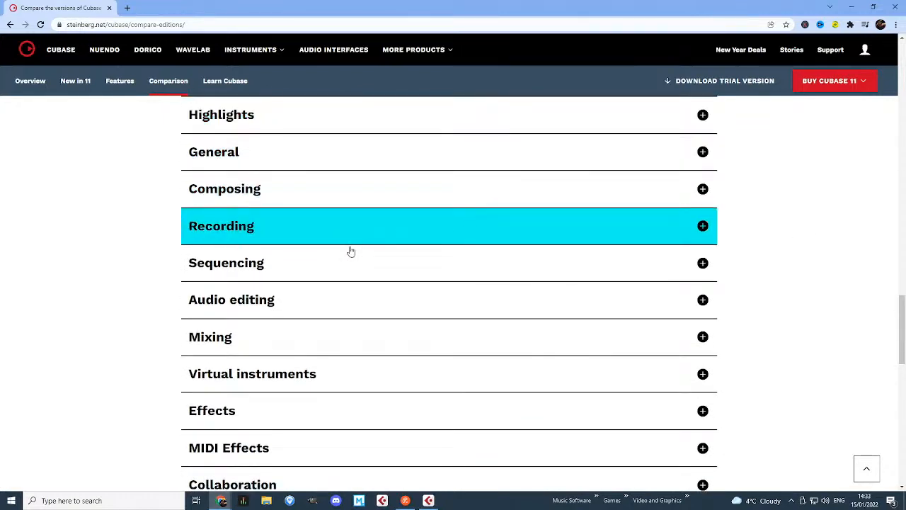
{"action": "scroll", "coordinate": [296, 280], "scroll_direction": "down", "scroll_amount": 2}
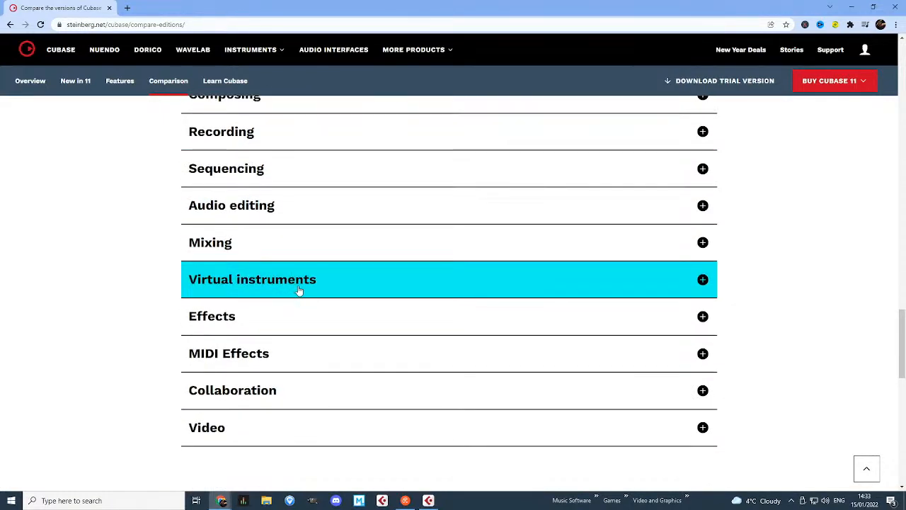
{"action": "left_click", "coordinate": [297, 293]}
{"action": "scroll", "coordinate": [782, 318], "scroll_direction": "down", "scroll_amount": 2}
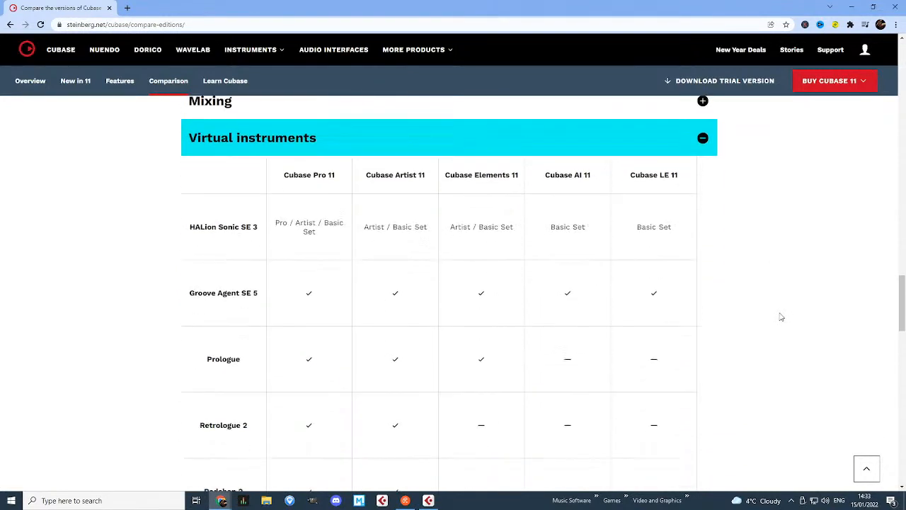
- Examine which virtual instruments each edition includes, from HALion Sonic SE 3 through Flux for HALion Sonic SE
{"action": "scroll", "coordinate": [780, 317], "scroll_direction": "down", "scroll_amount": 1}
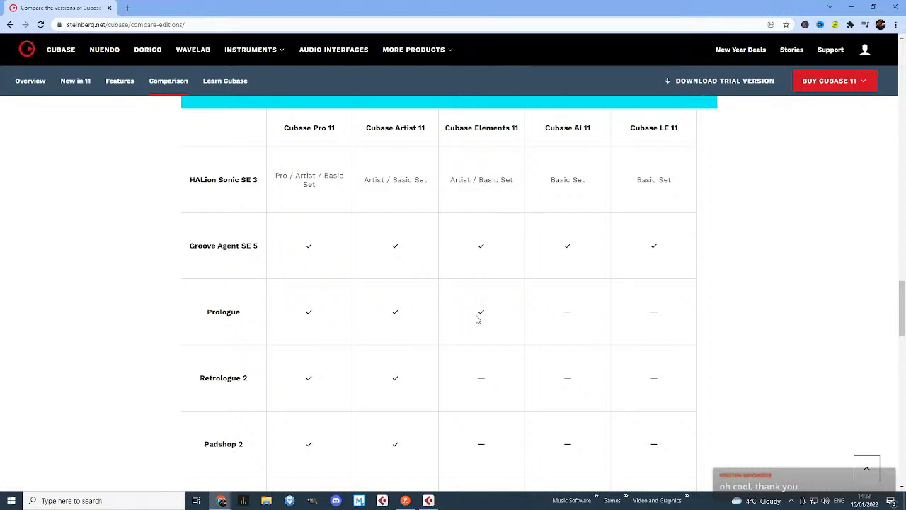
{"action": "scroll", "coordinate": [507, 305], "scroll_direction": "down", "scroll_amount": 1}
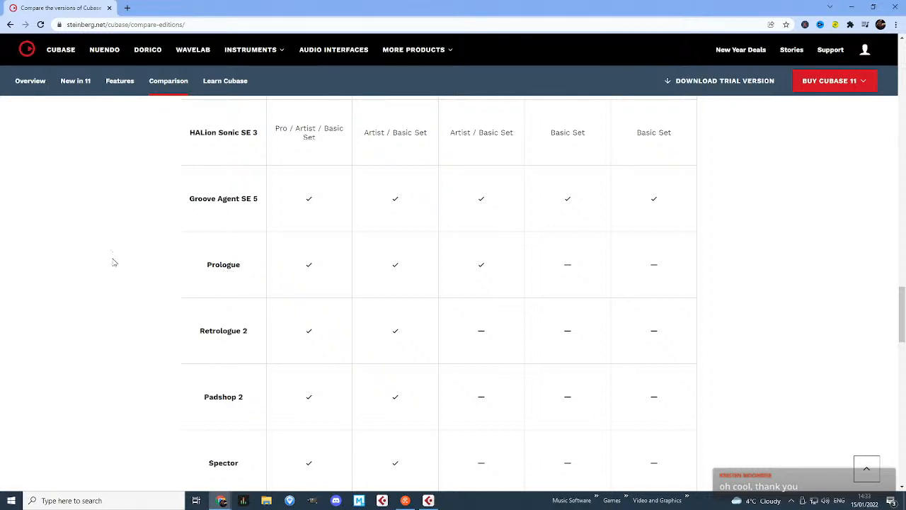
{"action": "scroll", "coordinate": [160, 281], "scroll_direction": "down", "scroll_amount": 2}
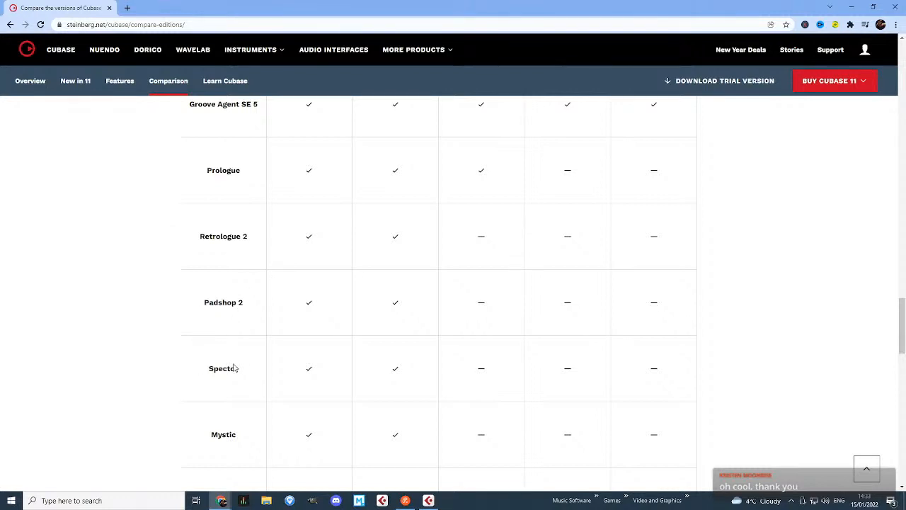
{"action": "scroll", "coordinate": [235, 368], "scroll_direction": "down", "scroll_amount": 1}
{"action": "scroll", "coordinate": [168, 310], "scroll_direction": "down", "scroll_amount": 2}
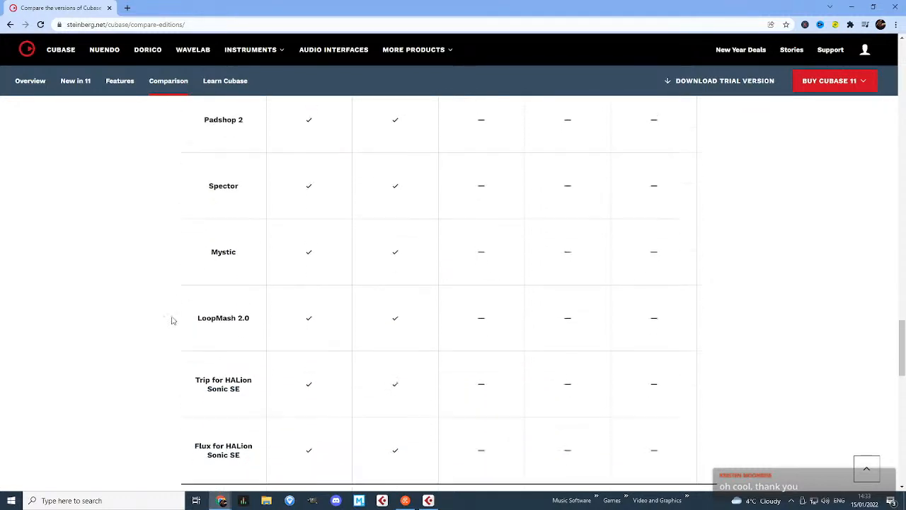
{"action": "scroll", "coordinate": [184, 336], "scroll_direction": "down", "scroll_amount": 2}
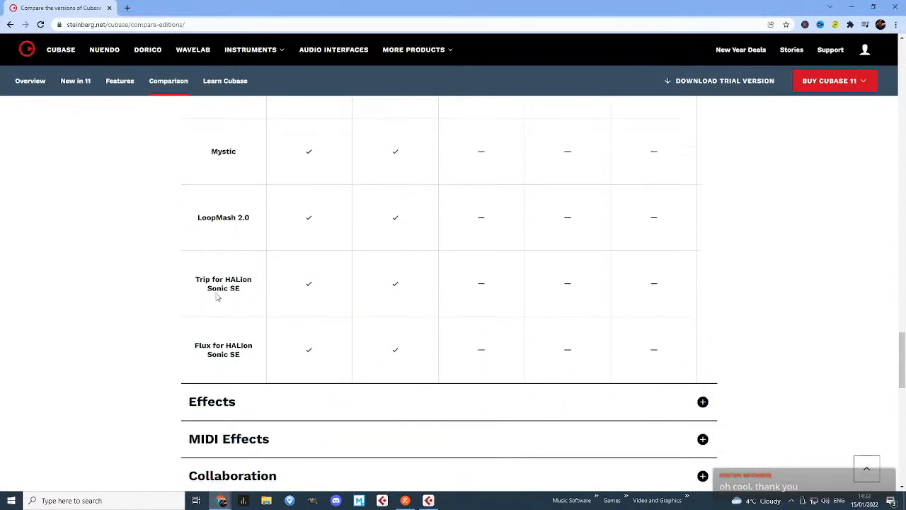
{"action": "scroll", "coordinate": [177, 338], "scroll_direction": "down", "scroll_amount": 1}
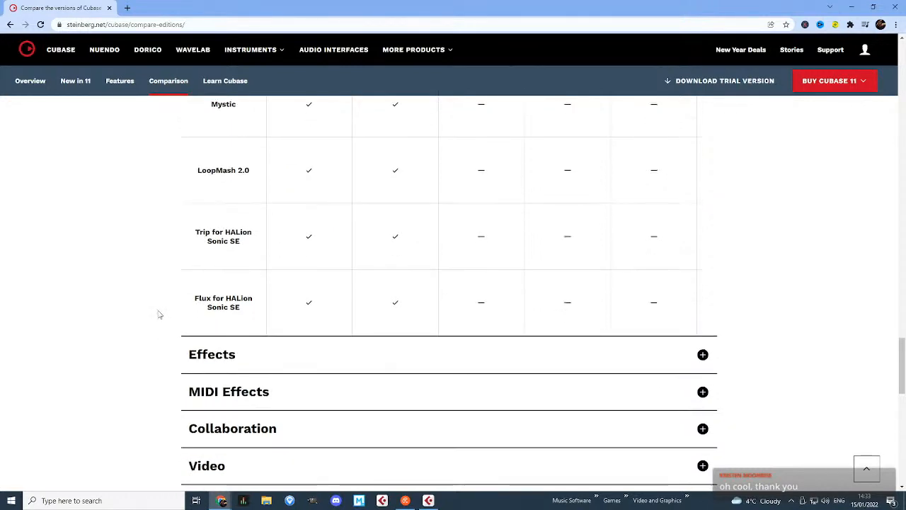
{"action": "scroll", "coordinate": [158, 313], "scroll_direction": "up", "scroll_amount": 4}
{"action": "scroll", "coordinate": [149, 300], "scroll_direction": "up", "scroll_amount": 2}
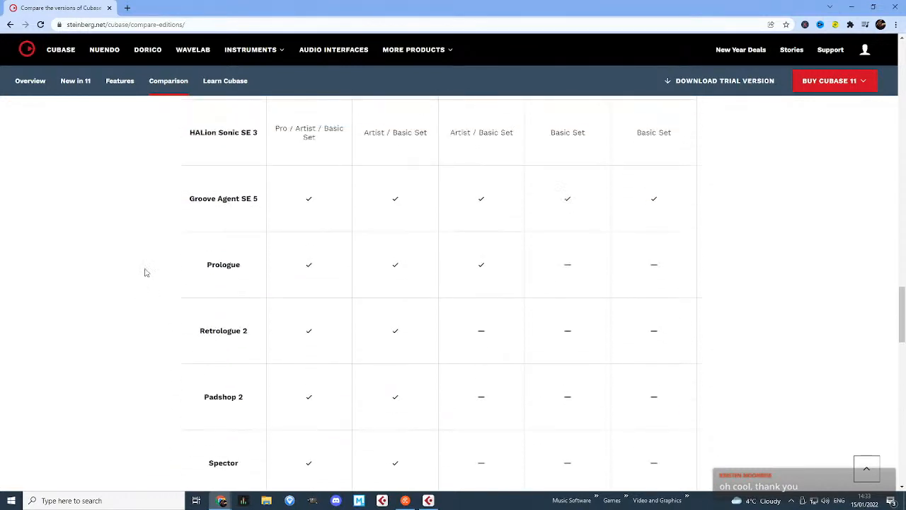
{"action": "scroll", "coordinate": [145, 273], "scroll_direction": "up", "scroll_amount": 1}
{"action": "left_click_drag", "start_coordinate": [205, 179], "coordinate": [257, 176]}
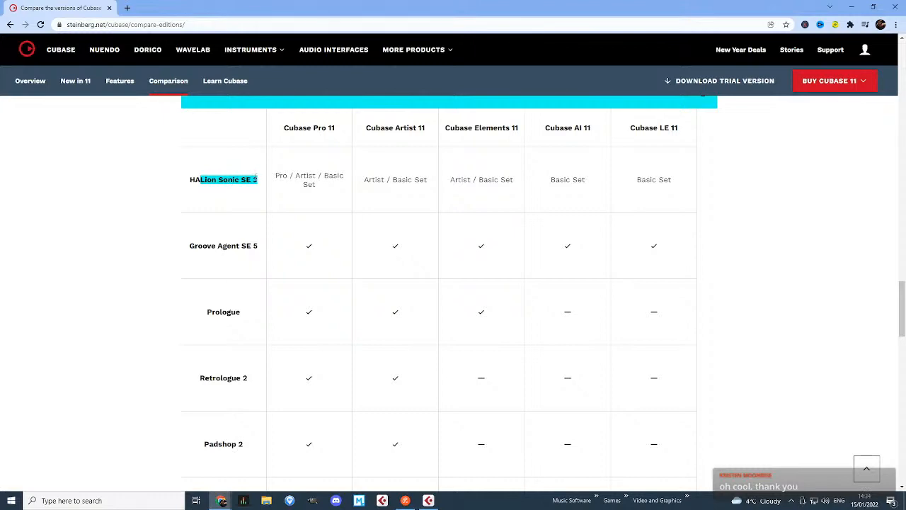
{"action": "left_click", "coordinate": [257, 177]}
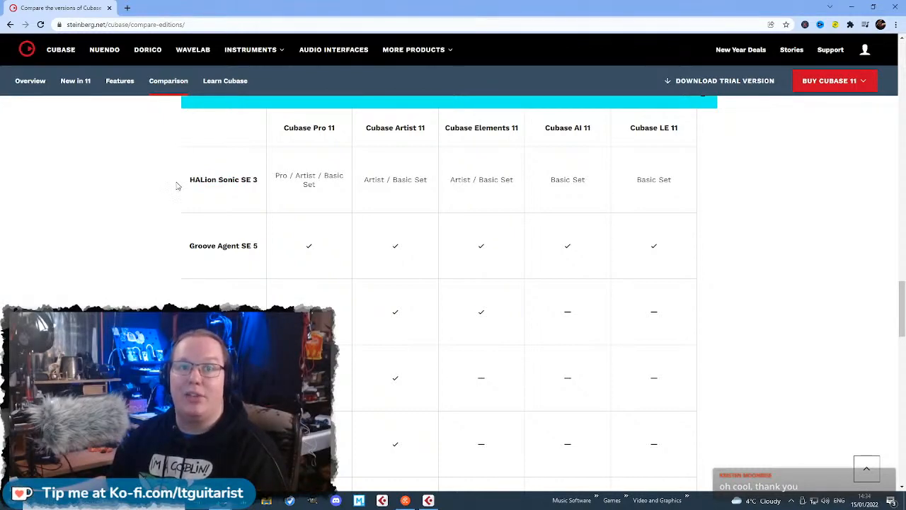
- Switch back to Cubase and open the Piano track's HALion Sonic SE instrument
{"action": "left_click", "coordinate": [429, 501]}
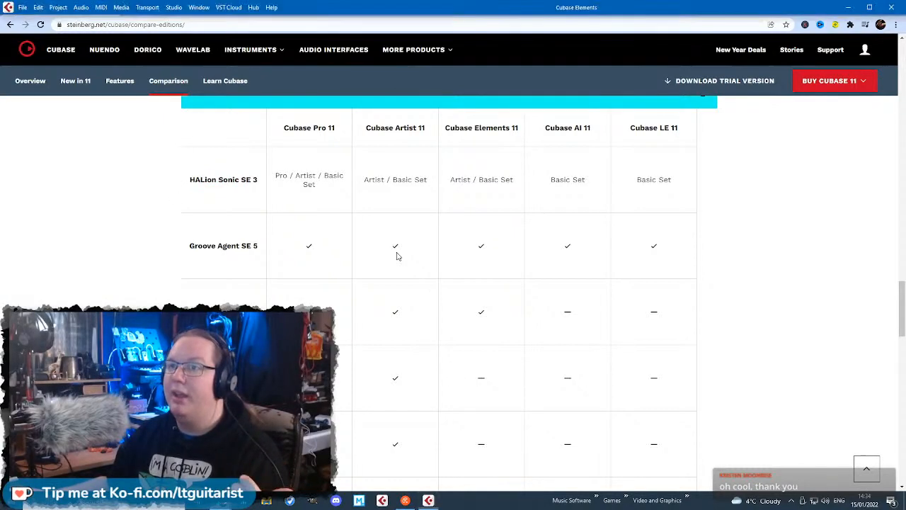
{"action": "left_click", "coordinate": [222, 137]}
{"action": "left_click", "coordinate": [60, 104]}
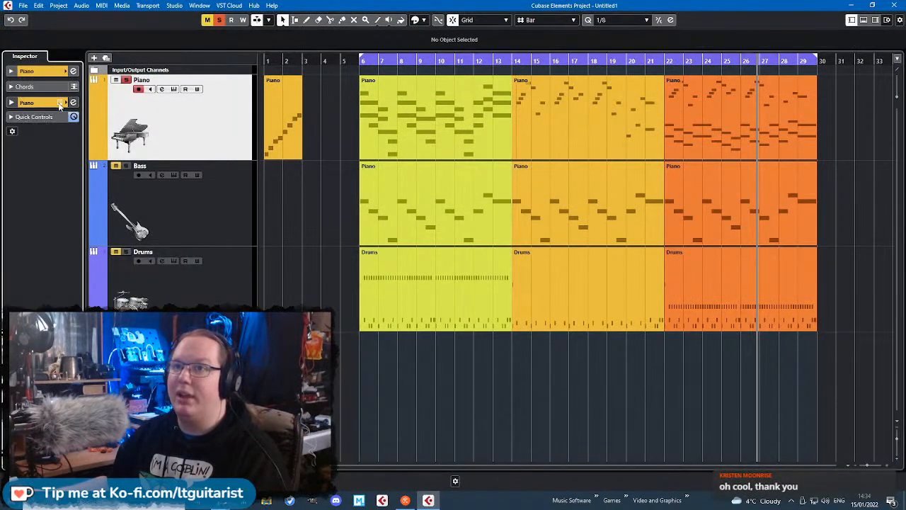
{"action": "left_click", "coordinate": [60, 104]}
- Browse the HALion Sonic SE presets, filtering by the African and Arpeggio subcategories
{"action": "left_click", "coordinate": [603, 170]}
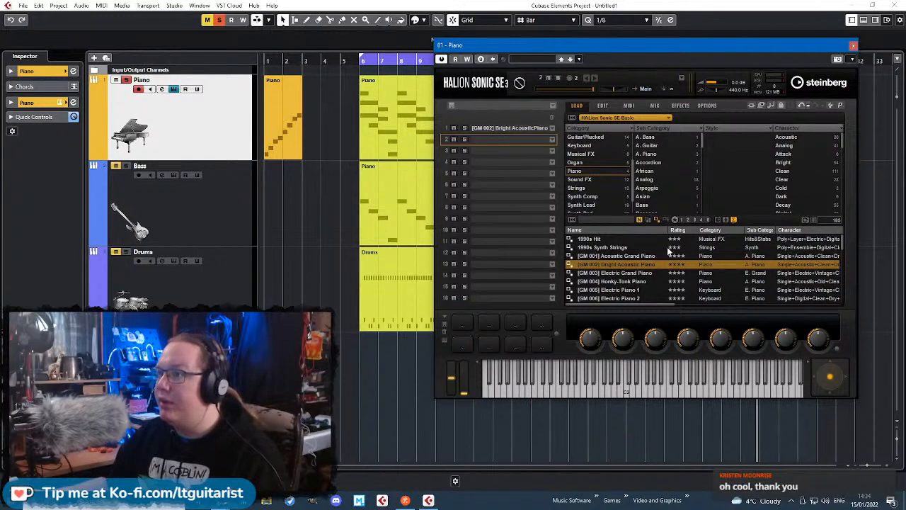
{"action": "left_click", "coordinate": [653, 174]}
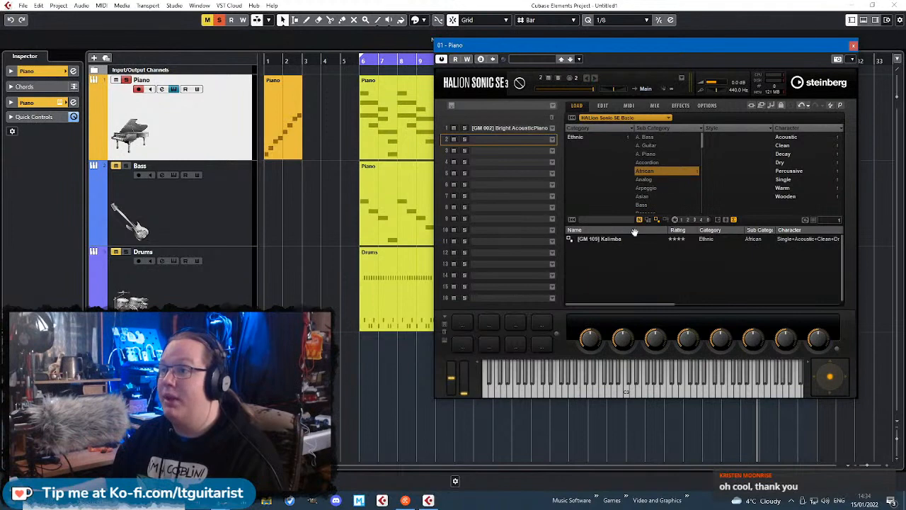
{"action": "left_click", "coordinate": [649, 188]}
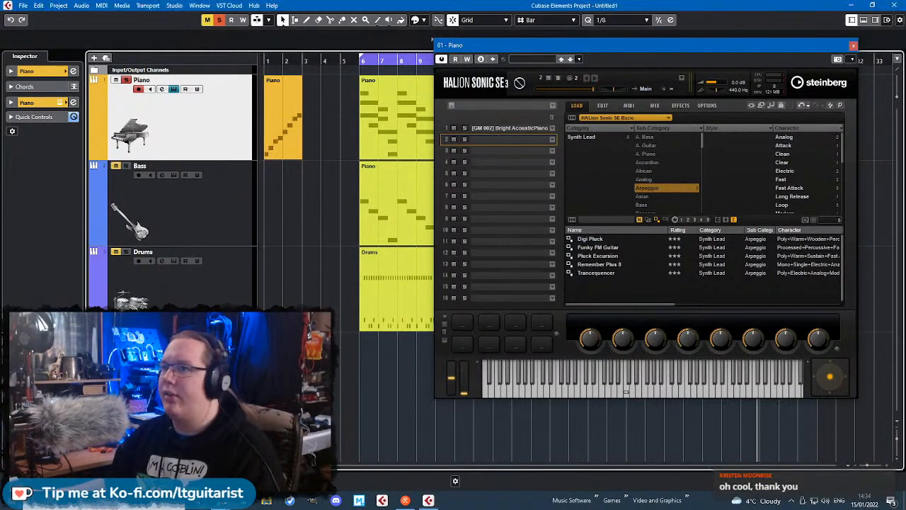
- Turn off the Piano track's solo and shrink the Piano, Bass and Drums tracks to their smallest height
{"action": "left_click", "coordinate": [126, 80]}
{"action": "left_click", "coordinate": [165, 273], "text": "shift"}
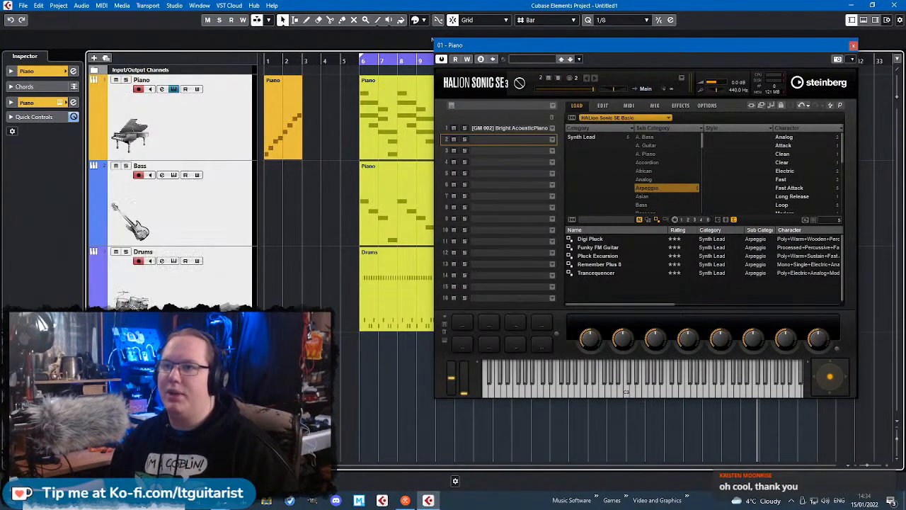
{"action": "left_click_drag", "start_coordinate": [233, 245], "coordinate": [238, 178]}
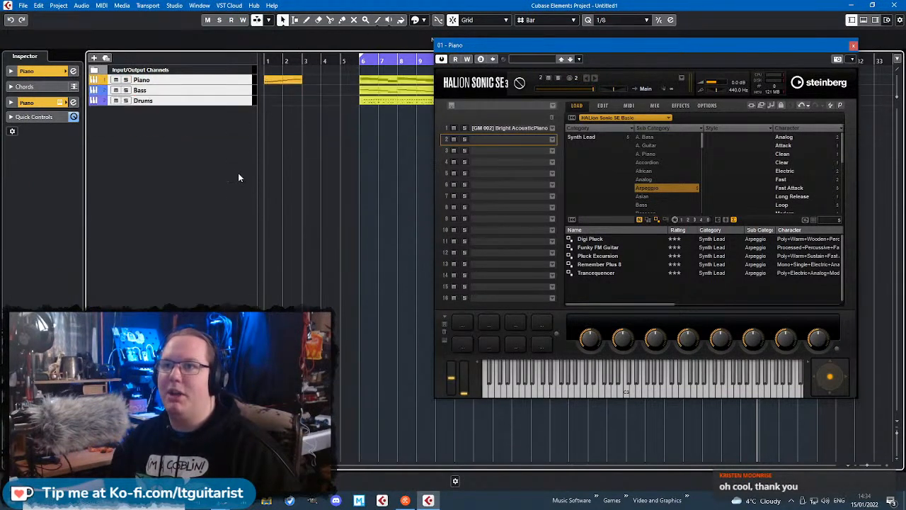
- Add an instrument track using HALion Sonic SE and keep only its instrument window open, clear of the track list
{"action": "right_click", "coordinate": [150, 137]}
{"action": "left_click", "coordinate": [177, 153]}
{"action": "left_click", "coordinate": [511, 211]}
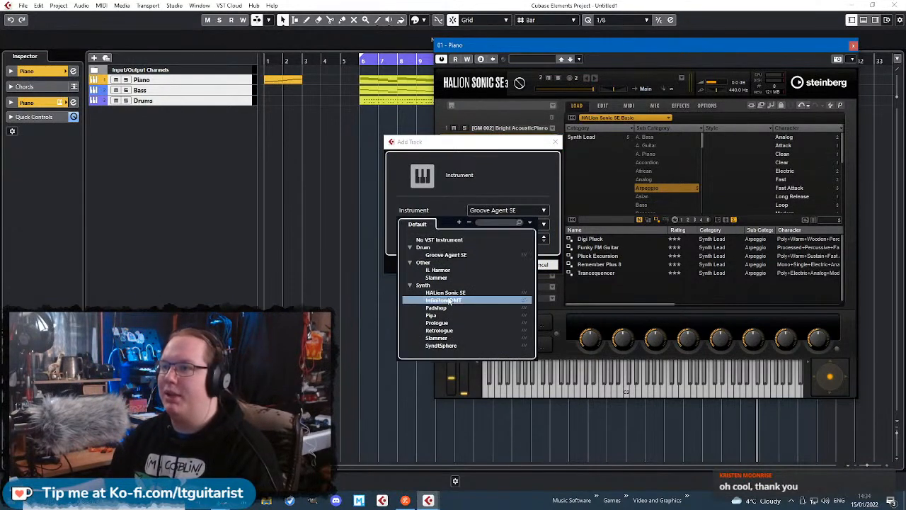
{"action": "left_click", "coordinate": [445, 292]}
{"action": "left_click", "coordinate": [491, 266]}
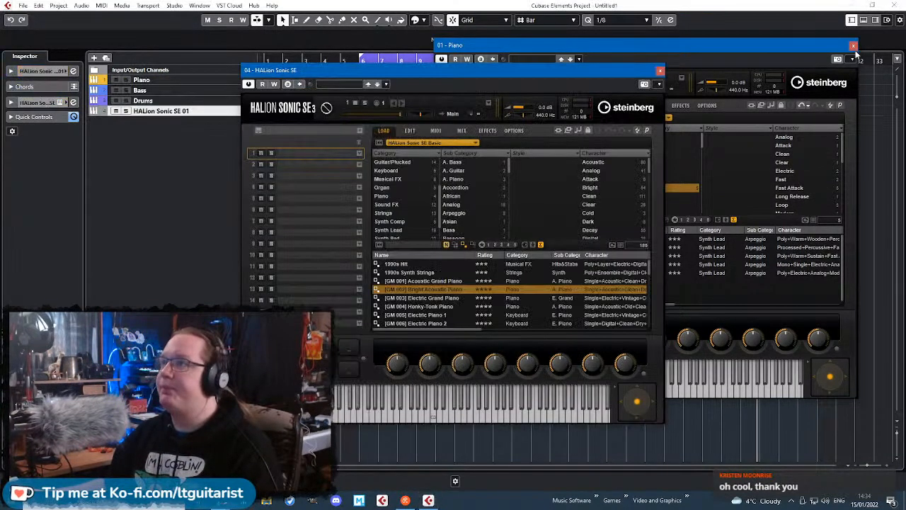
{"action": "left_click", "coordinate": [854, 46]}
{"action": "left_click_drag", "start_coordinate": [498, 70], "coordinate": [689, 53]}
- Filter the presets to the Analog subcategory, load Bass Synth Sequence and audition it with a note
{"action": "left_click", "coordinate": [648, 180]}
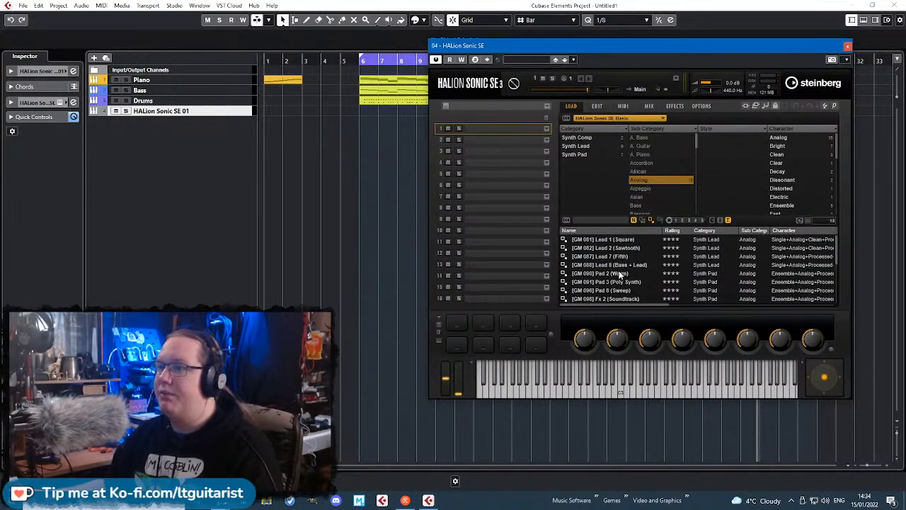
{"action": "scroll", "coordinate": [621, 275], "scroll_direction": "down", "scroll_amount": 2}
{"action": "left_click", "coordinate": [616, 273]}
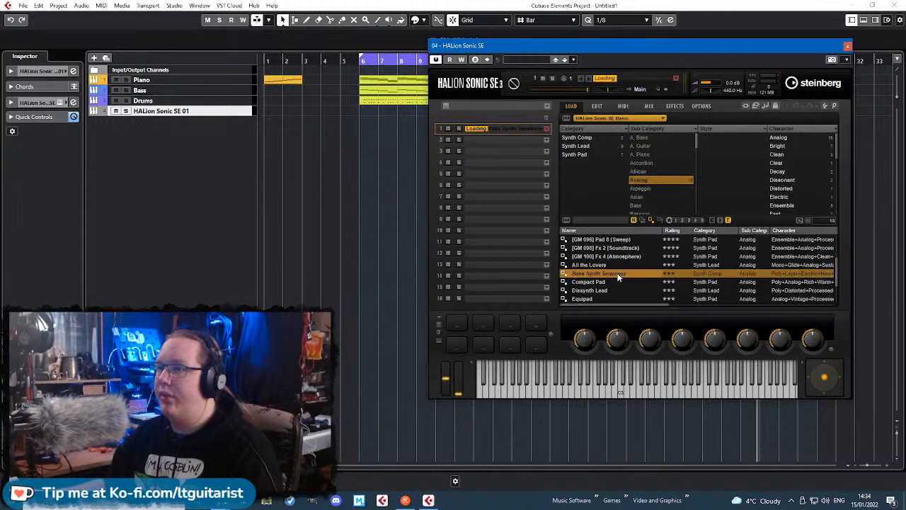
{"action": "left_click", "coordinate": [619, 387]}
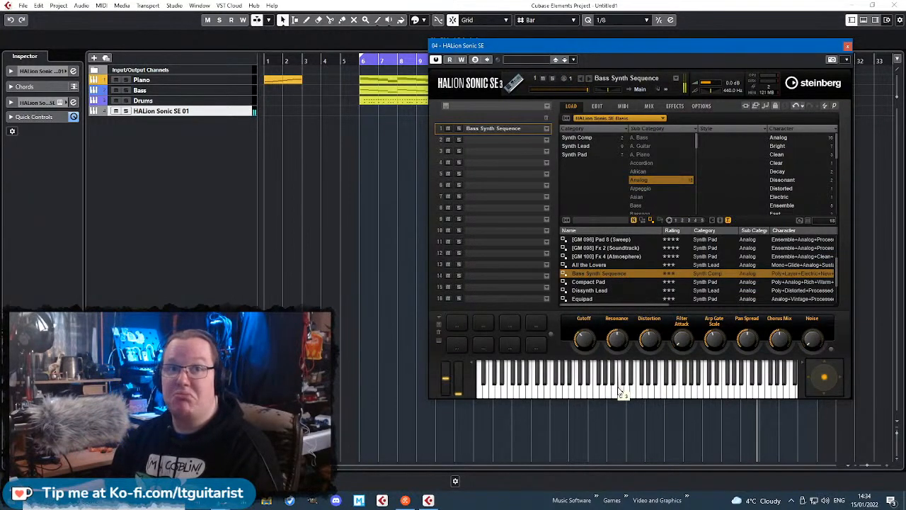
- Load the Dissynth Lead preset and audition it with several notes above C3
{"action": "left_click", "coordinate": [590, 291]}
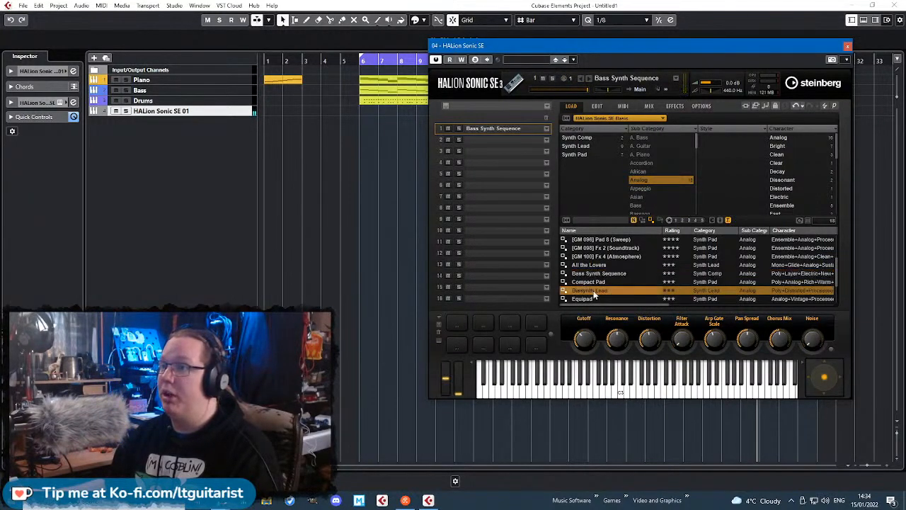
{"action": "left_click", "coordinate": [649, 394]}
{"action": "left_click", "coordinate": [663, 393]}
{"action": "left_click", "coordinate": [670, 392]}
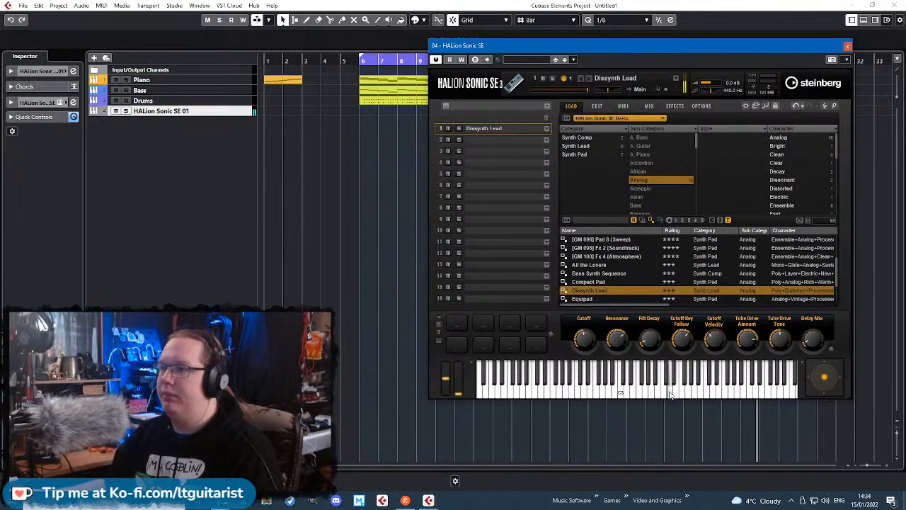
{"action": "left_click", "coordinate": [664, 394]}
{"action": "left_click", "coordinate": [647, 394]}
- Load the Soft Solo preset and audition it with a couple of notes
{"action": "scroll", "coordinate": [623, 274], "scroll_direction": "down", "scroll_amount": 3}
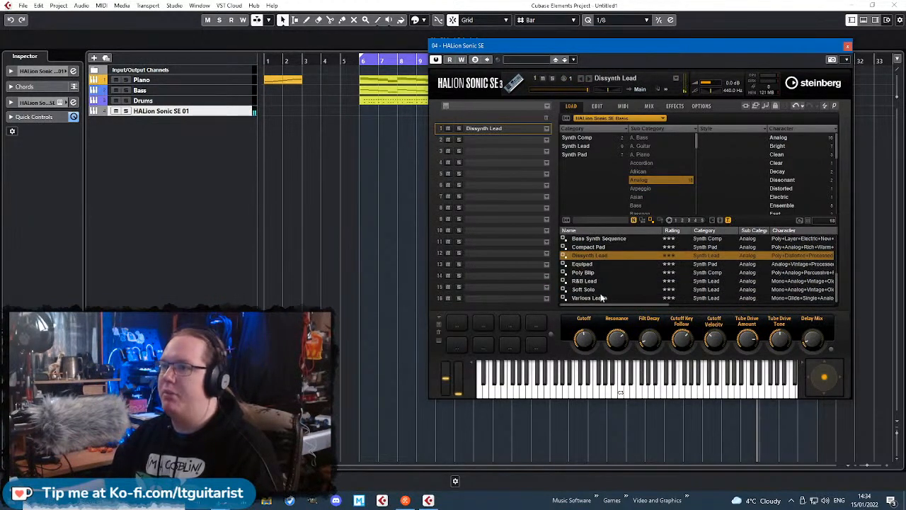
{"action": "left_click", "coordinate": [598, 289]}
{"action": "left_click", "coordinate": [658, 390]}
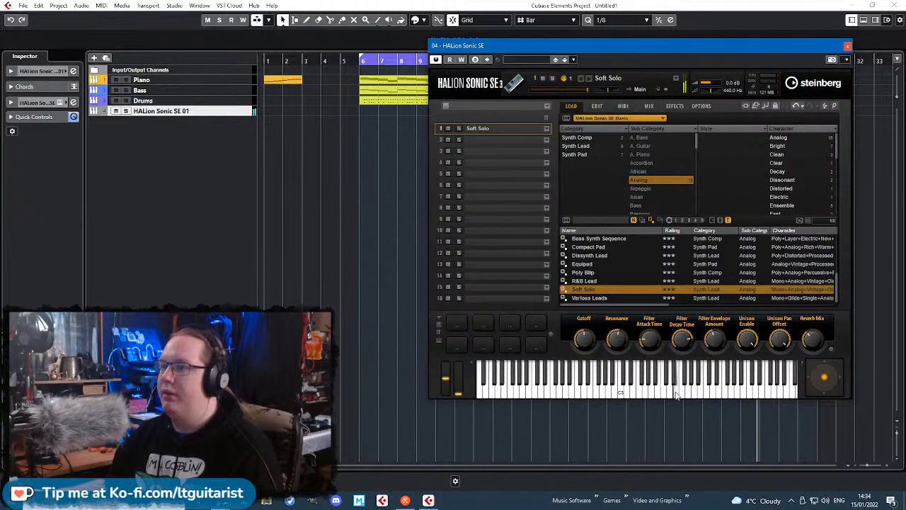
{"action": "left_click", "coordinate": [652, 393]}
- Replace the Analog filter with the Bassoon subcategory and load the [GM 071] Bassoon preset
{"action": "left_click", "coordinate": [661, 181]}
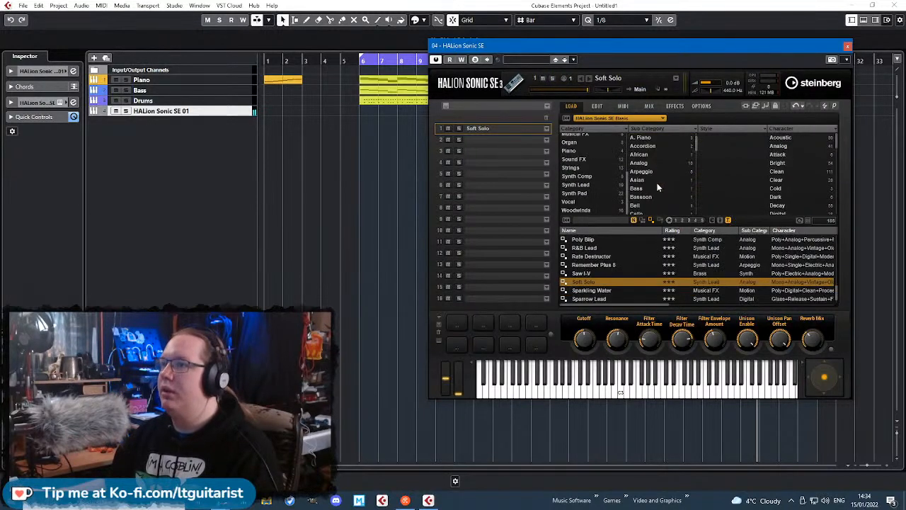
{"action": "scroll", "coordinate": [655, 185], "scroll_direction": "down", "scroll_amount": 2}
{"action": "left_click", "coordinate": [649, 180]}
{"action": "left_click", "coordinate": [650, 180]}
{"action": "left_click", "coordinate": [657, 181]}
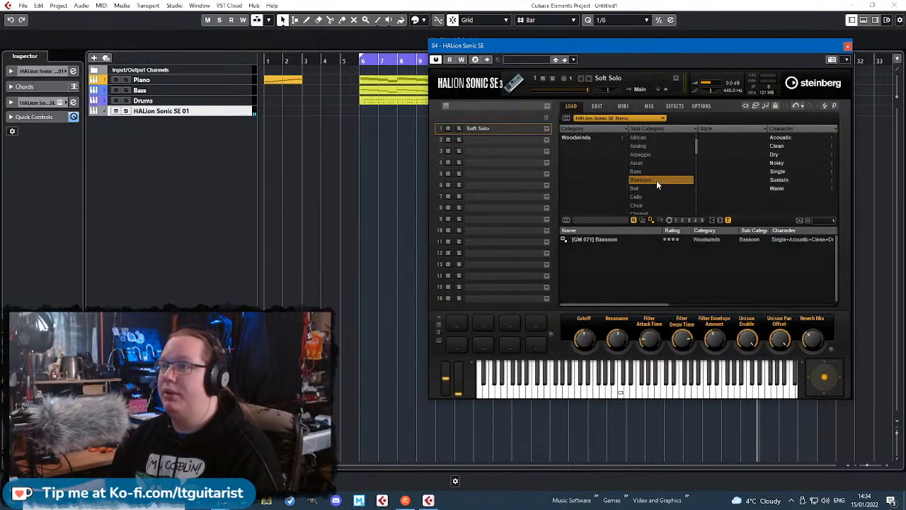
{"action": "left_click", "coordinate": [609, 239]}
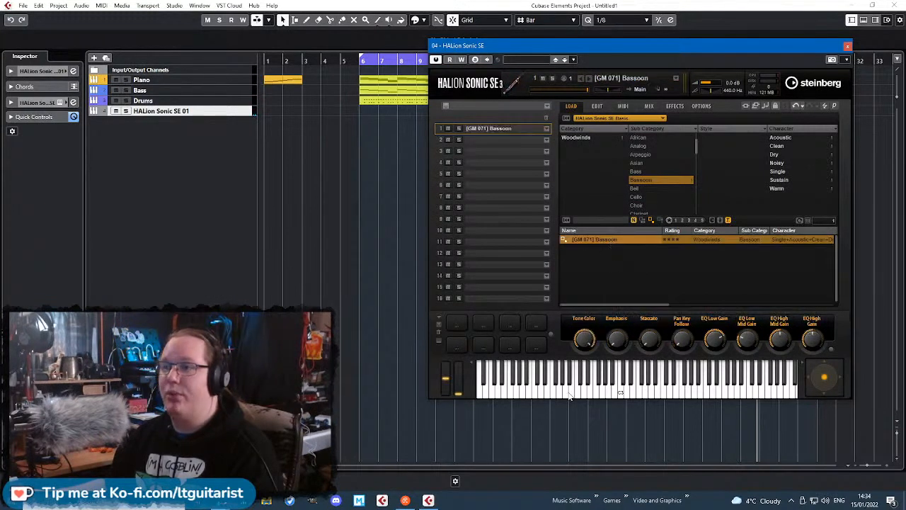
- Replace the Bassoon filter with the Choir subcategory, load [GM 054] Voice Oohs and audition it with several notes above C3
{"action": "left_click", "coordinate": [647, 182]}
{"action": "left_click", "coordinate": [644, 206]}
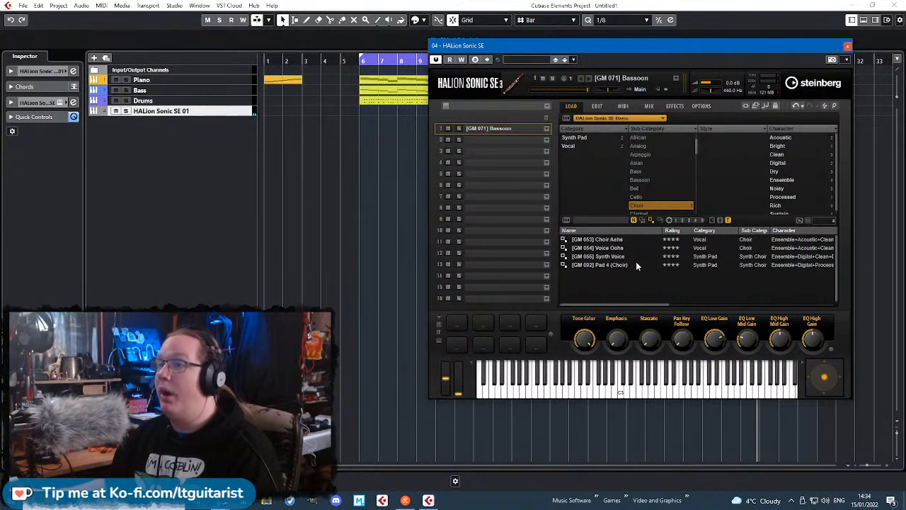
{"action": "left_click", "coordinate": [631, 249]}
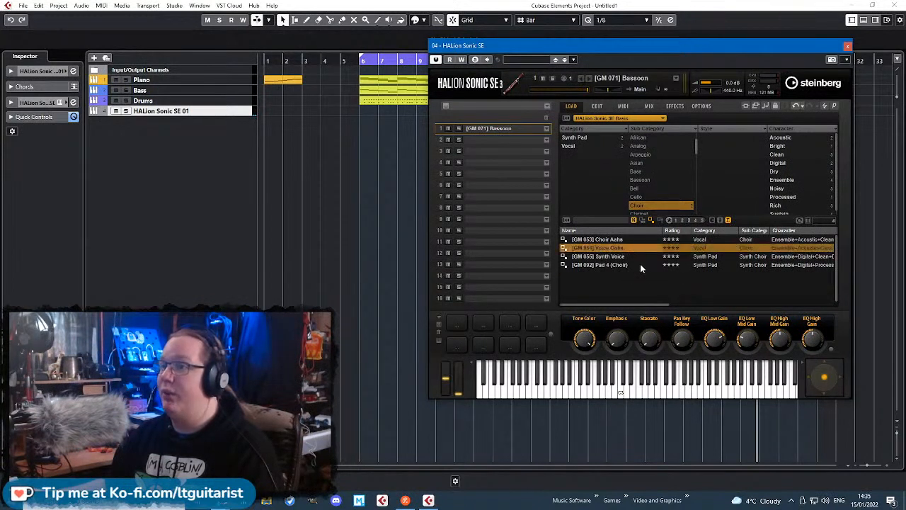
{"action": "left_click", "coordinate": [636, 393]}
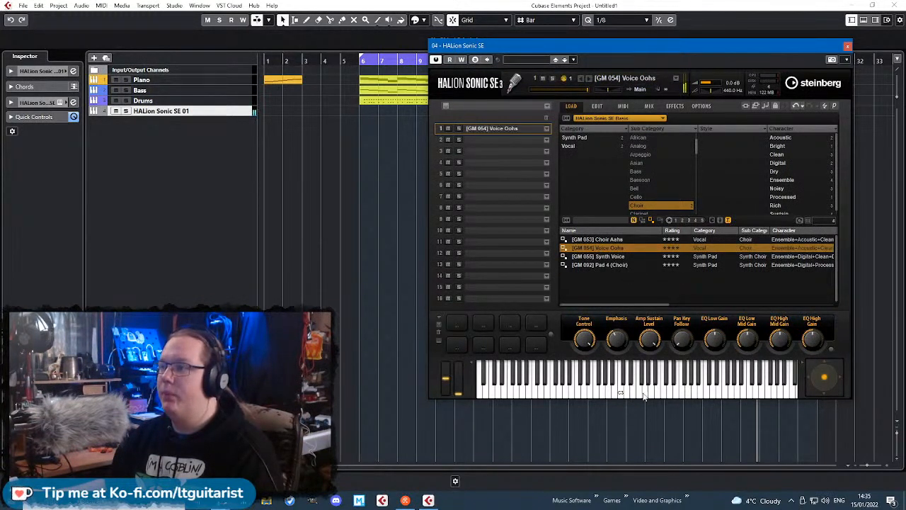
{"action": "left_click", "coordinate": [651, 395]}
{"action": "left_click", "coordinate": [640, 395]}
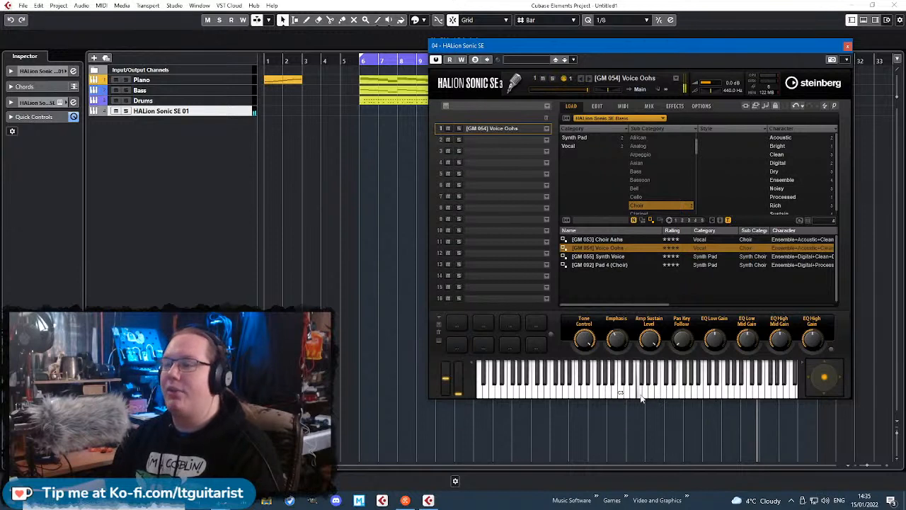
{"action": "left_click", "coordinate": [632, 395]}
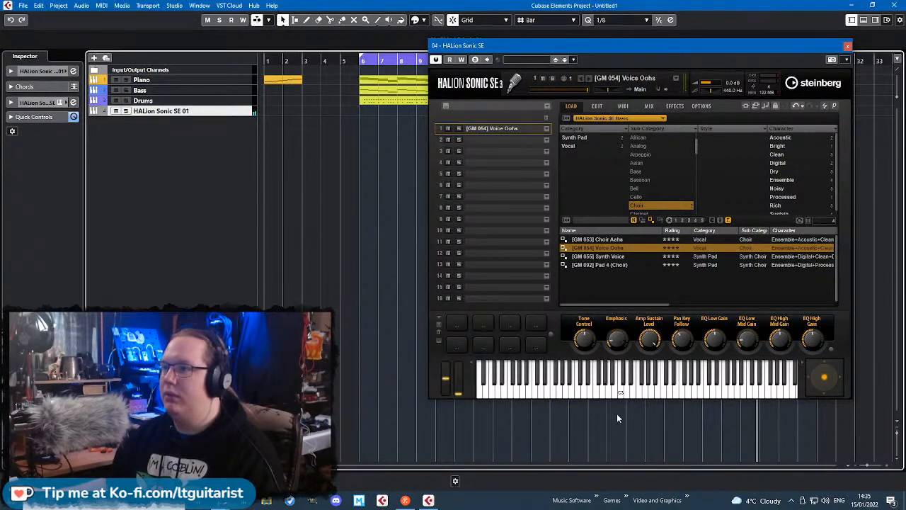
- Lower the Amp Sustain Level of the Voice Oohs preset and audition it with a couple of notes
{"action": "left_click_drag", "start_coordinate": [650, 339], "coordinate": [645, 405]}
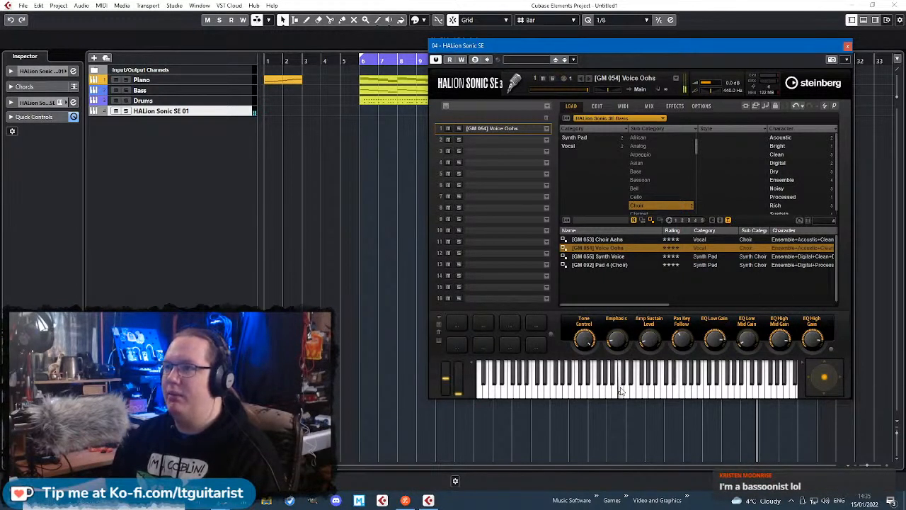
{"action": "left_click", "coordinate": [633, 393]}
{"action": "left_click", "coordinate": [653, 391]}
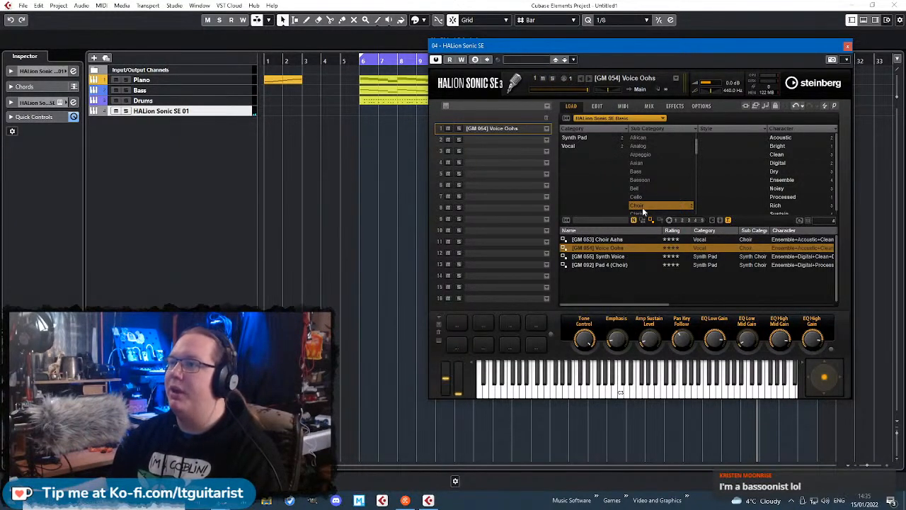
- Browse the presets by subcategory, filtering to Bassoon, Drumset GM, E. Piano and Engl. Horn
{"action": "left_click", "coordinate": [640, 180]}
{"action": "left_click", "coordinate": [612, 240]}
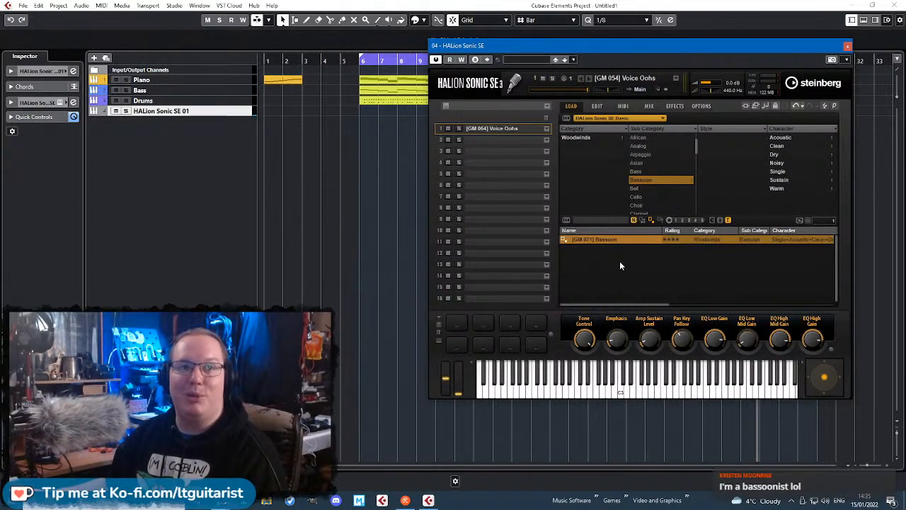
{"action": "left_click", "coordinate": [645, 182]}
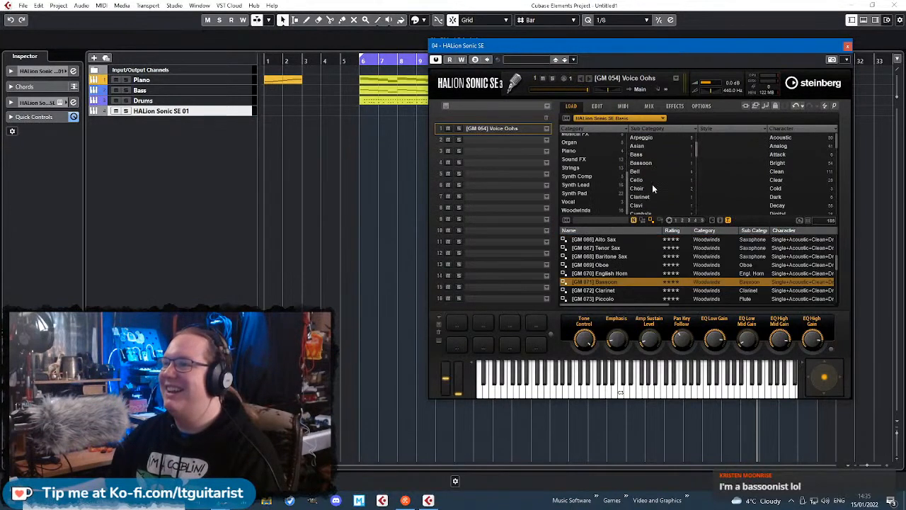
{"action": "left_click", "coordinate": [646, 179]}
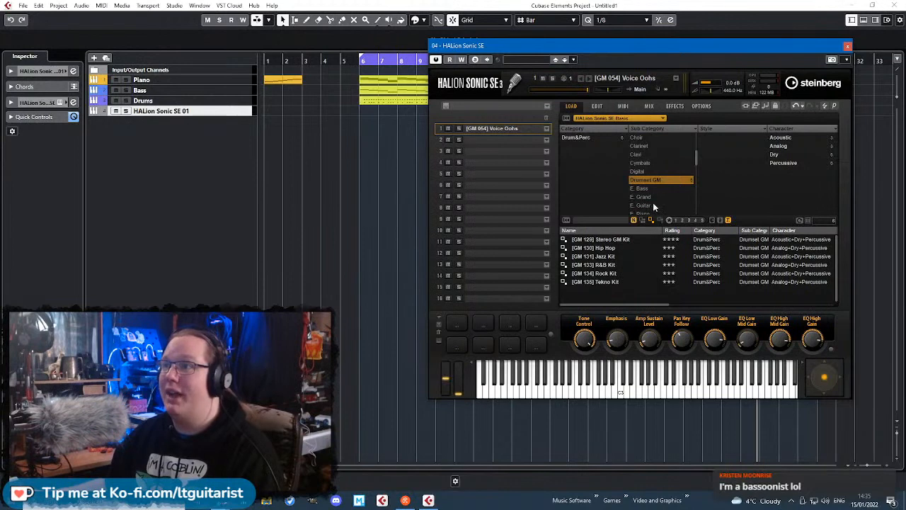
{"action": "left_click", "coordinate": [651, 198]}
{"action": "left_click", "coordinate": [649, 196]}
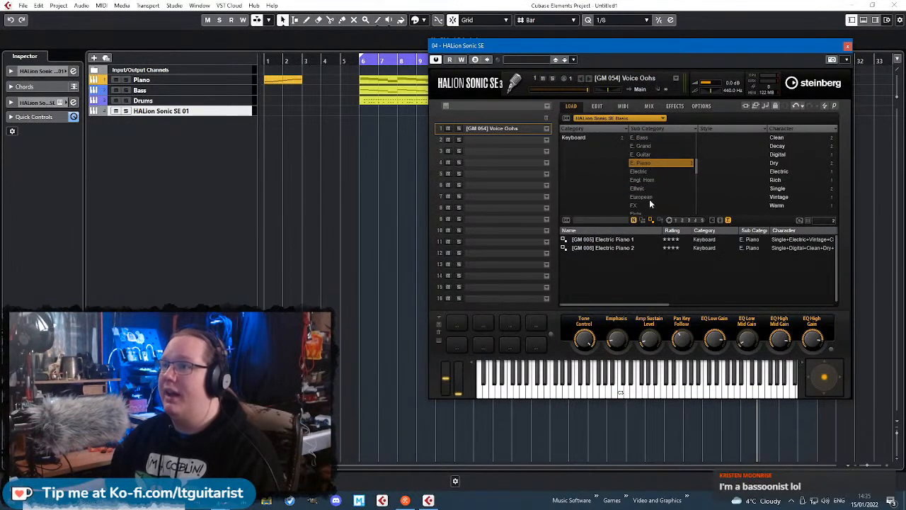
{"action": "left_click", "coordinate": [647, 172]}
{"action": "left_click", "coordinate": [649, 181]}
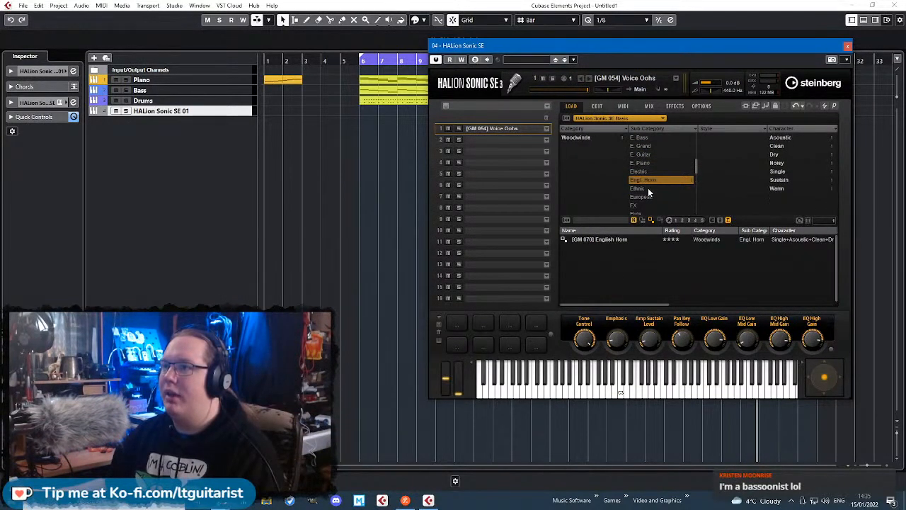
- Filter the presets to the Ethnic subcategory, load [GM 016] Dulcimer, then load [GM 078] Shakuhachi and audition it above C3
{"action": "left_click", "coordinate": [648, 188]}
{"action": "double_click", "coordinate": [620, 240]}
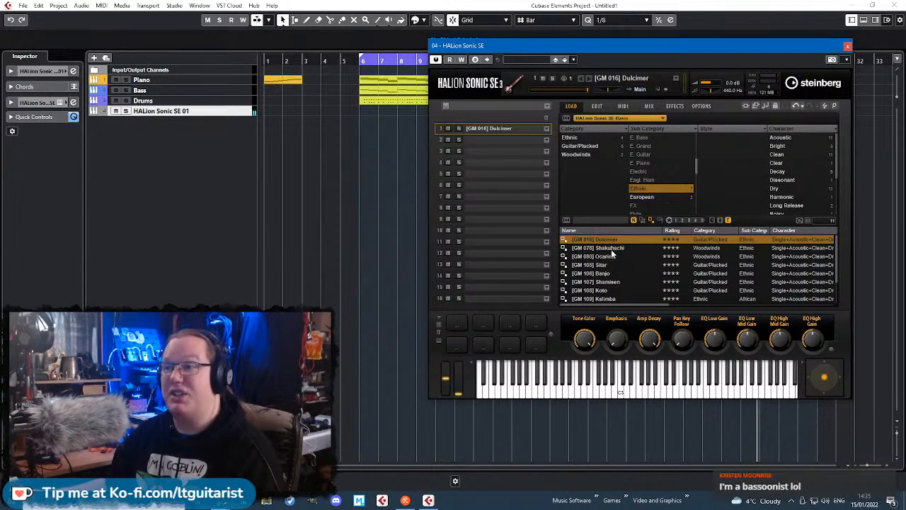
{"action": "double_click", "coordinate": [611, 250]}
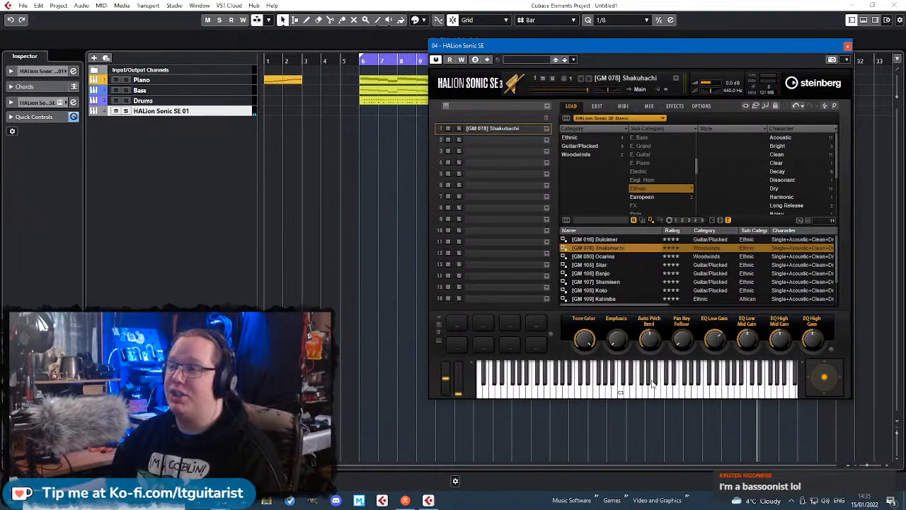
{"action": "left_click", "coordinate": [634, 393]}
{"action": "left_click", "coordinate": [634, 392]}
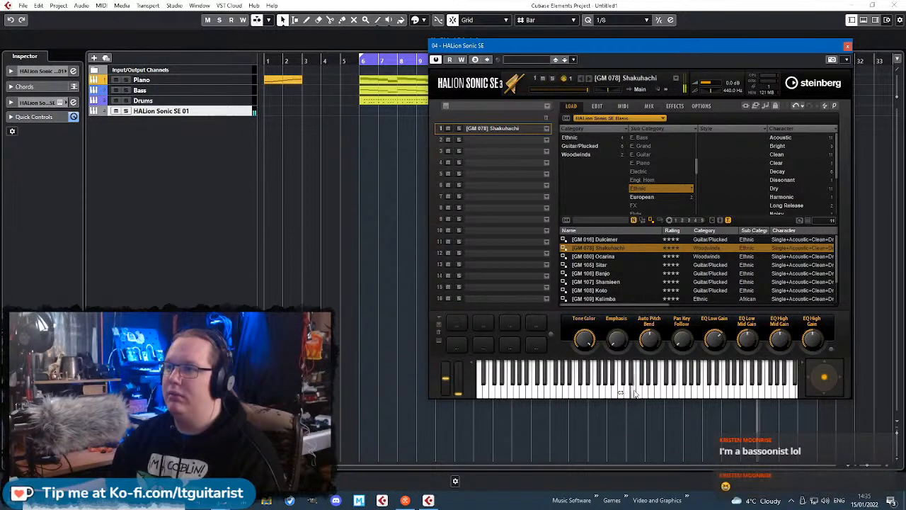
- Load the [GM 105] Sitar preset, audition it with a note and clear the Ethnic filter
{"action": "double_click", "coordinate": [619, 265]}
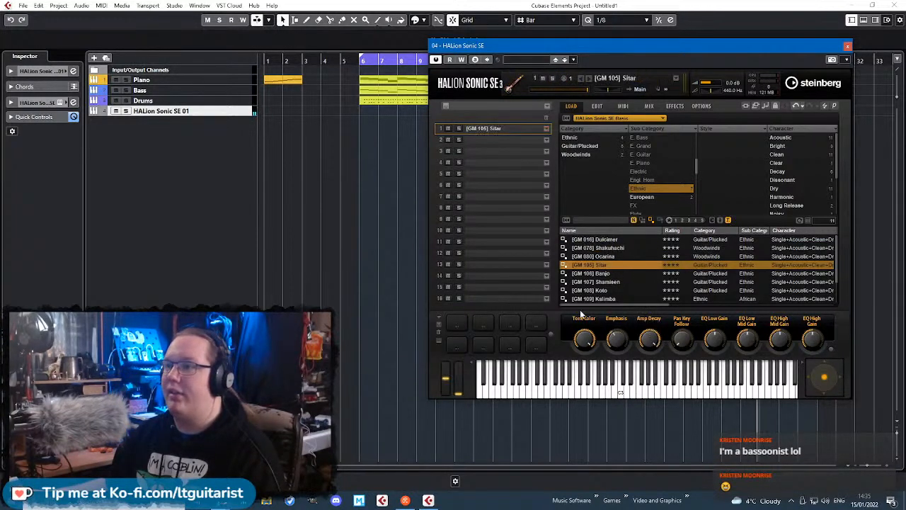
{"action": "left_click", "coordinate": [628, 384]}
{"action": "left_click", "coordinate": [665, 188]}
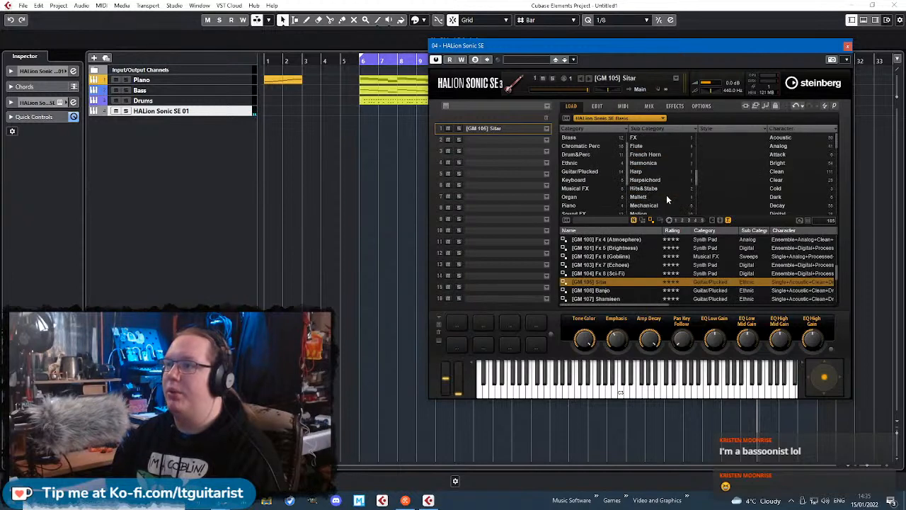
- Browse the presets in further subcategories, including Synthetic, Violin, Tuba, Trumpet and Nature
{"action": "scroll", "coordinate": [666, 195], "scroll_direction": "down", "scroll_amount": 3}
{"action": "left_click", "coordinate": [648, 188]}
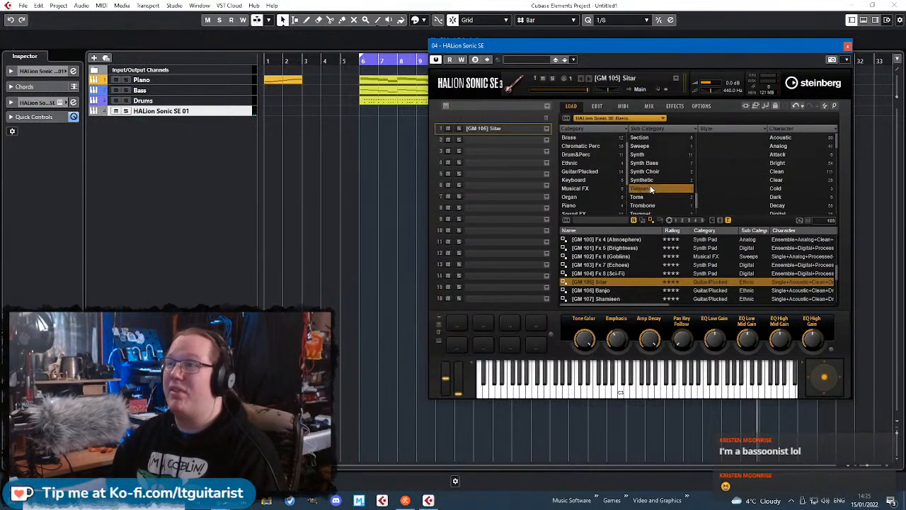
{"action": "left_click", "coordinate": [653, 180]}
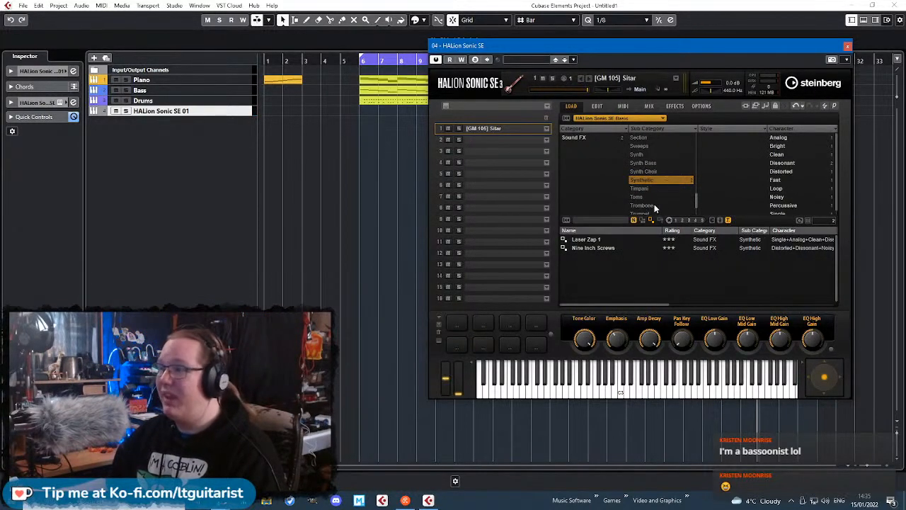
{"action": "scroll", "coordinate": [659, 198], "scroll_direction": "down", "scroll_amount": 1}
{"action": "left_click", "coordinate": [662, 190]}
{"action": "left_click", "coordinate": [659, 197]}
{"action": "left_click", "coordinate": [659, 204]}
{"action": "scroll", "coordinate": [659, 204], "scroll_direction": "down", "scroll_amount": 1}
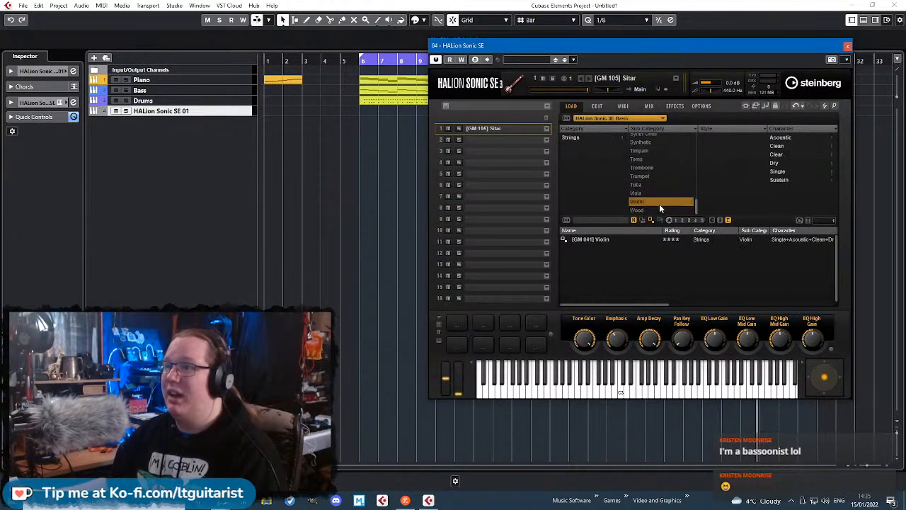
{"action": "left_click", "coordinate": [645, 184]}
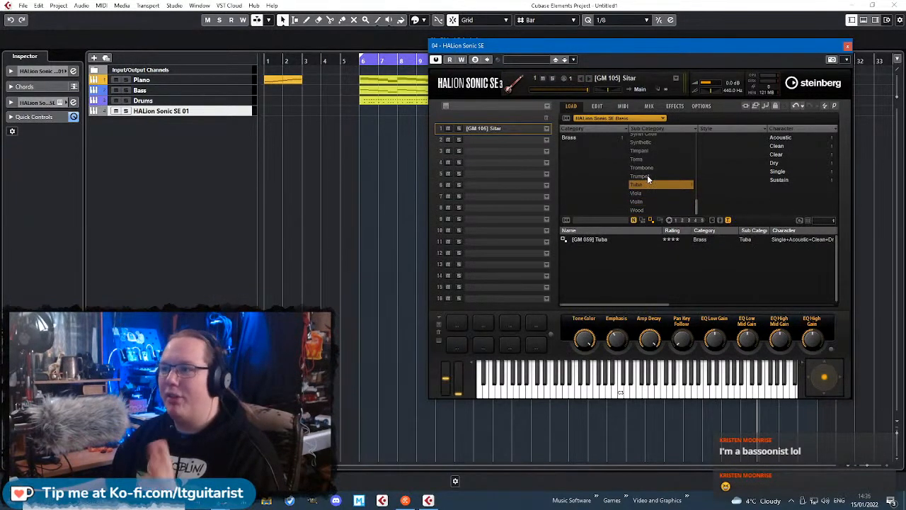
{"action": "left_click", "coordinate": [648, 177]}
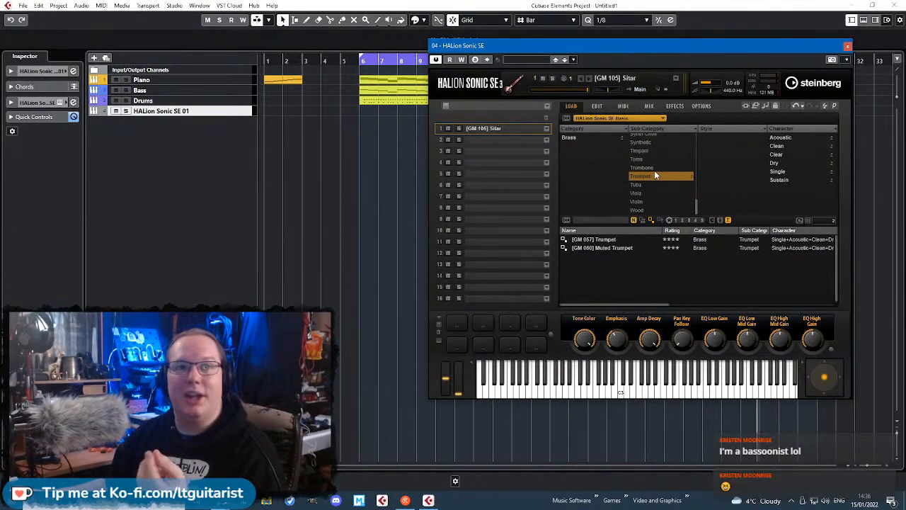
{"action": "scroll", "coordinate": [673, 166], "scroll_direction": "up", "scroll_amount": 4}
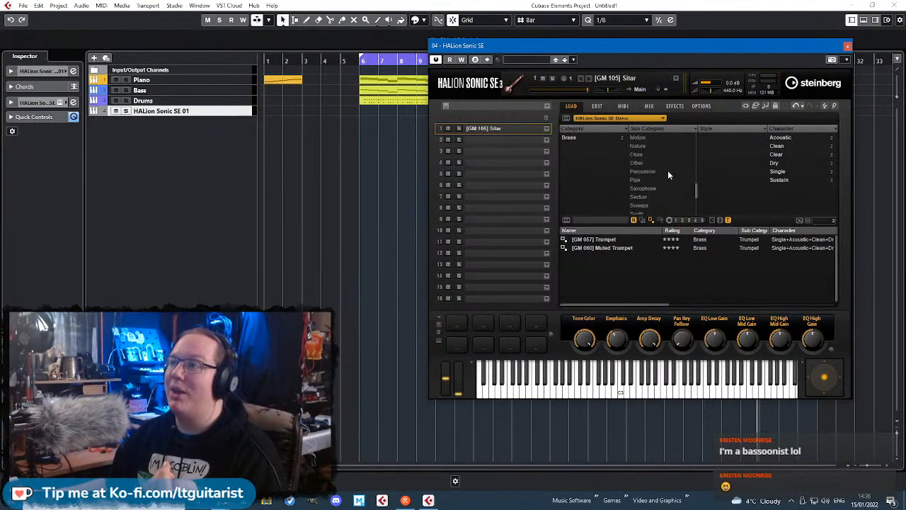
{"action": "left_click", "coordinate": [665, 171]}
{"action": "left_click", "coordinate": [658, 153]}
{"action": "left_click", "coordinate": [654, 145]}
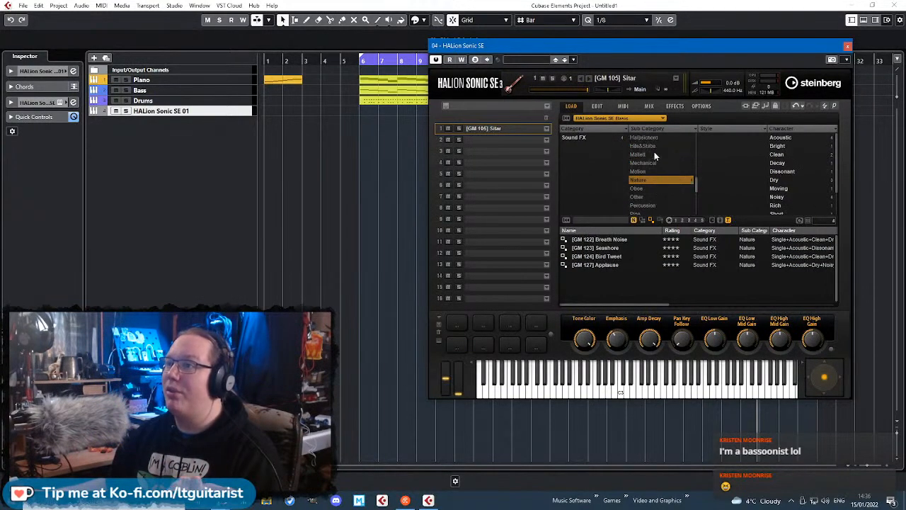
- Filter the presets to the Hits&Stabs subcategory, load 1990s Hit and audition it with several notes around C3
{"action": "left_click", "coordinate": [655, 154]}
{"action": "left_click", "coordinate": [655, 146]}
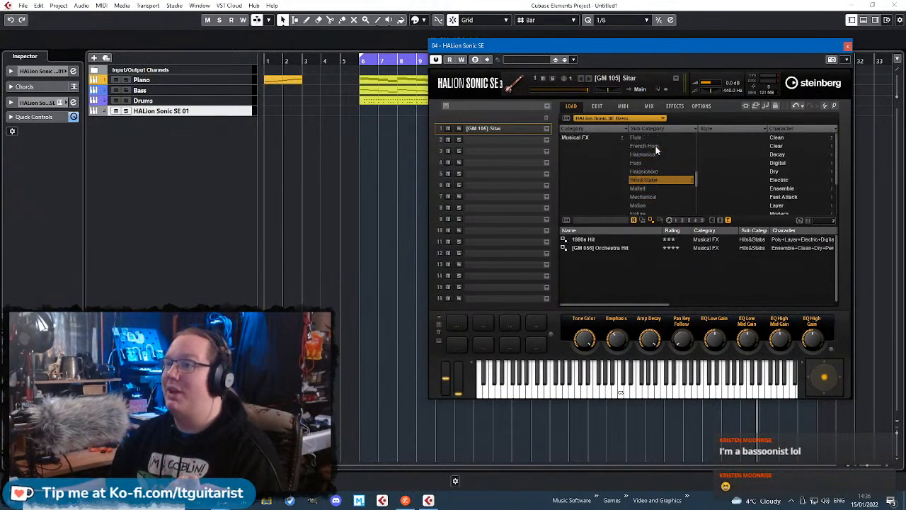
{"action": "left_click", "coordinate": [599, 240]}
{"action": "left_click", "coordinate": [646, 391]}
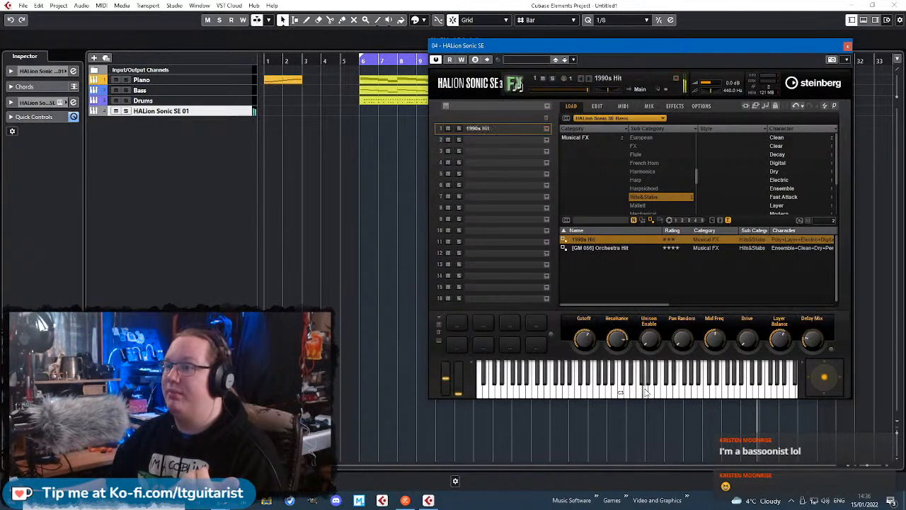
{"action": "left_click", "coordinate": [628, 393]}
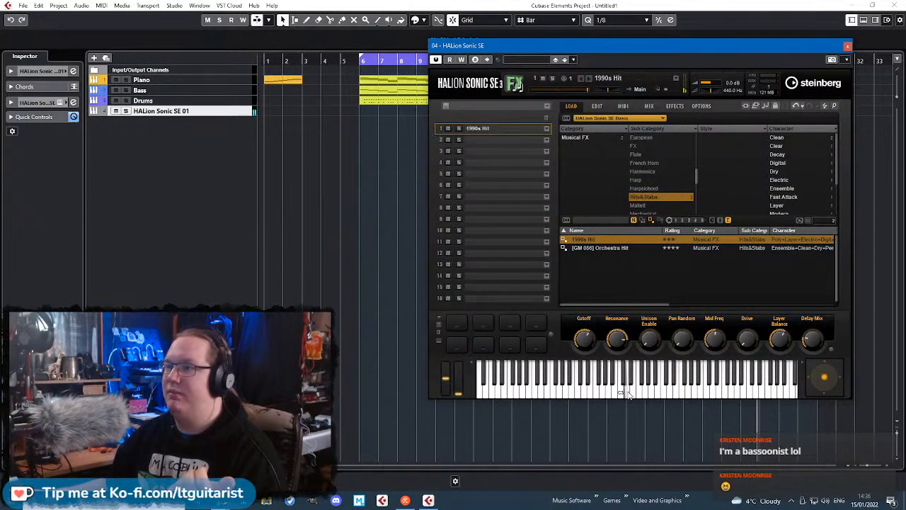
{"action": "left_click", "coordinate": [618, 394]}
{"action": "left_click", "coordinate": [619, 393]}
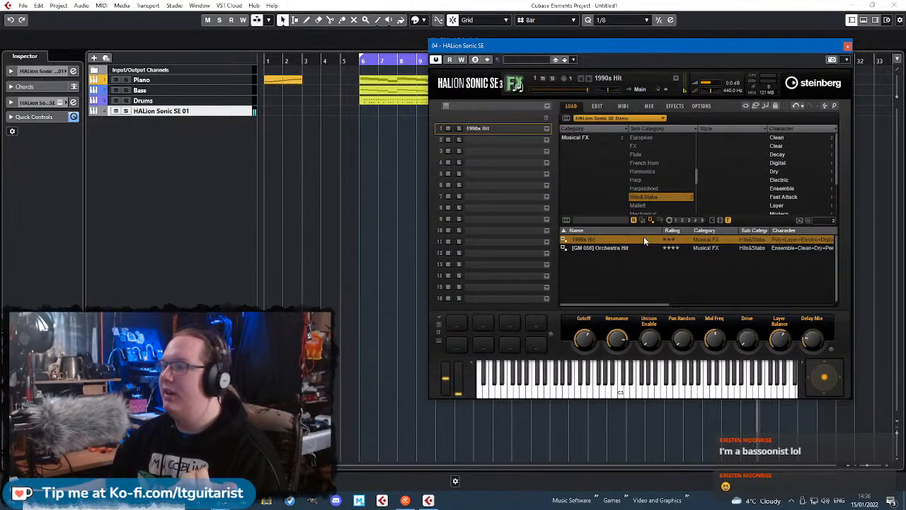
- Close the HALion Sonic SE window and delete the HALion Sonic SE 01 track from the project
{"action": "left_click", "coordinate": [848, 46]}
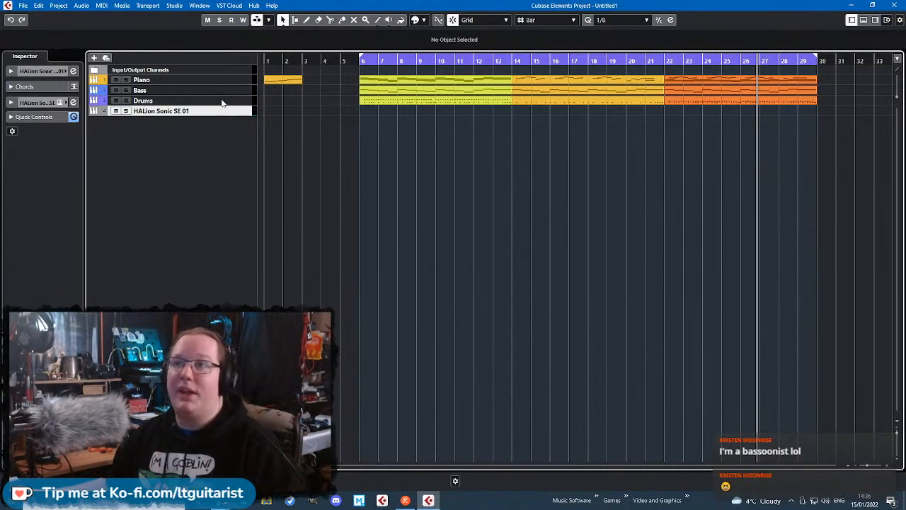
{"action": "key", "text": "Delete"}
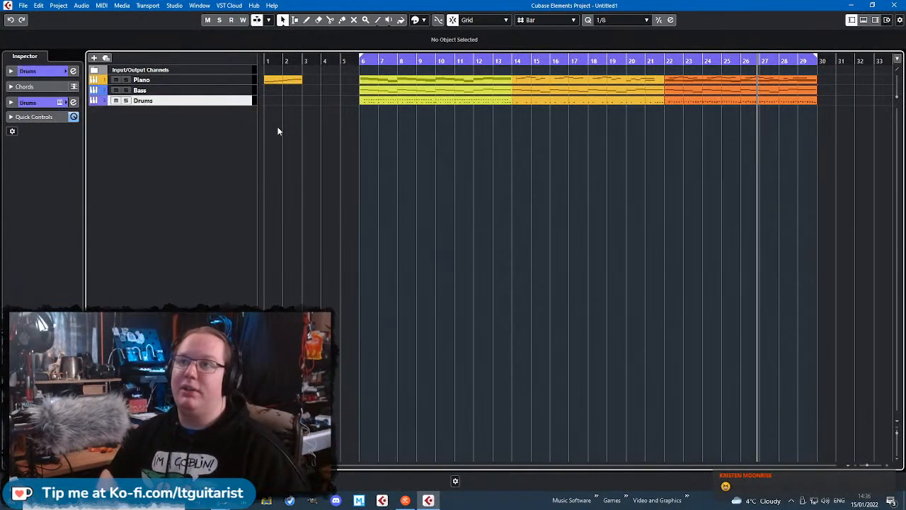
- Select the Piano, Bass and Drums tracks and enlarge their track heights together so the notes in their parts are readable
{"action": "left_click", "coordinate": [210, 79]}
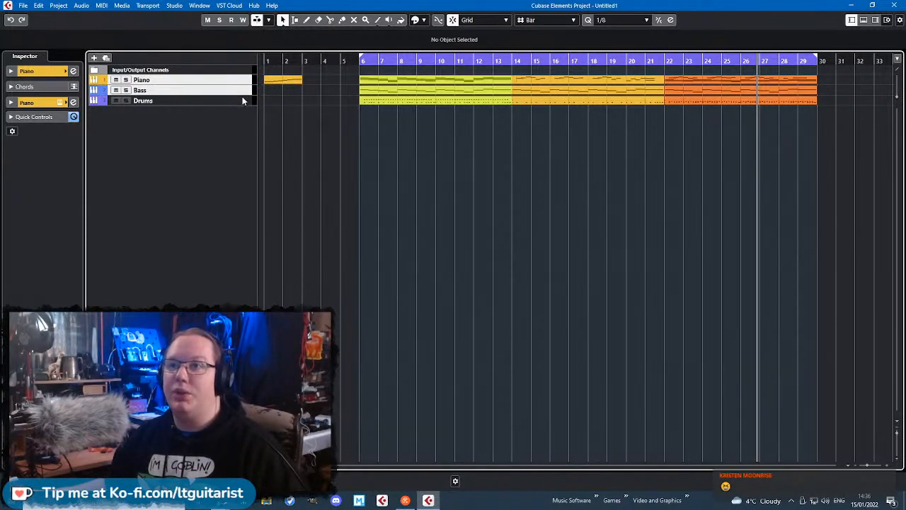
{"action": "left_click_drag", "start_coordinate": [233, 104], "coordinate": [244, 196]}
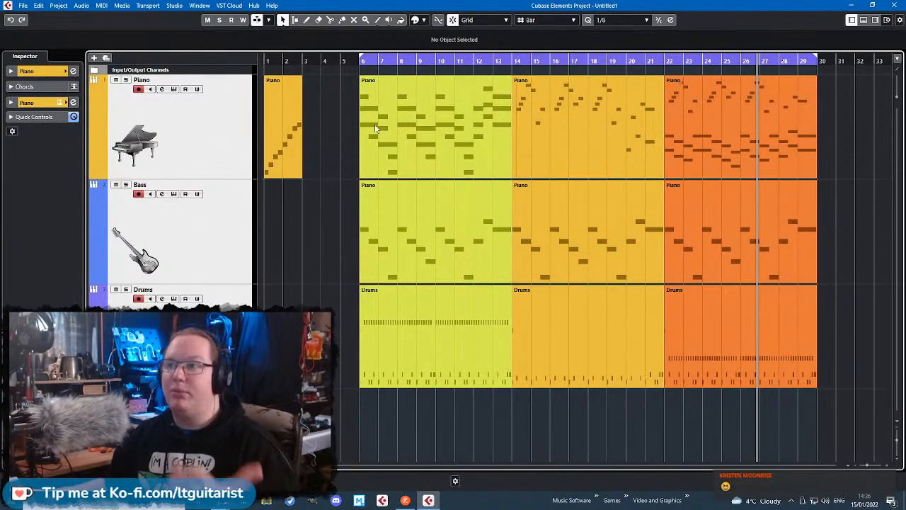
{"action": "left_click", "coordinate": [371, 365]}
{"action": "left_click", "coordinate": [443, 263]}
{"action": "left_click", "coordinate": [544, 213]}
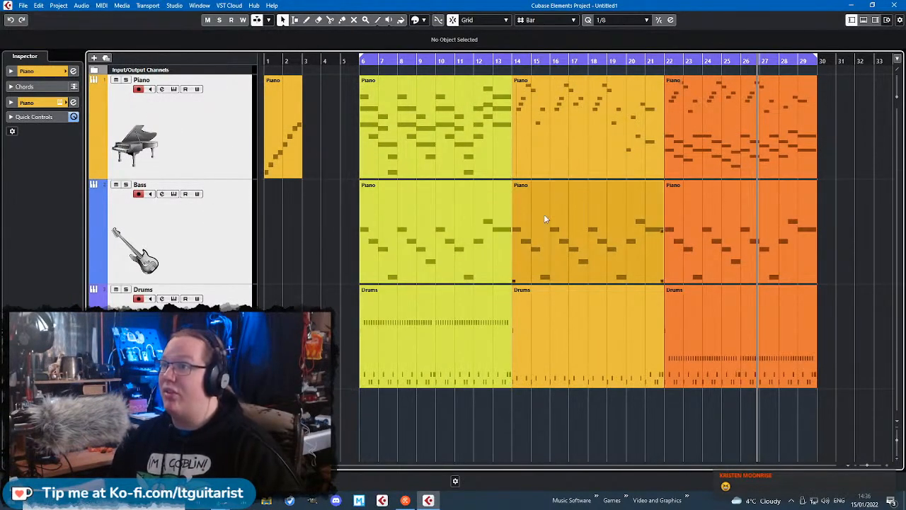
{"action": "left_click", "coordinate": [366, 245]}
{"action": "left_click", "coordinate": [351, 234]}
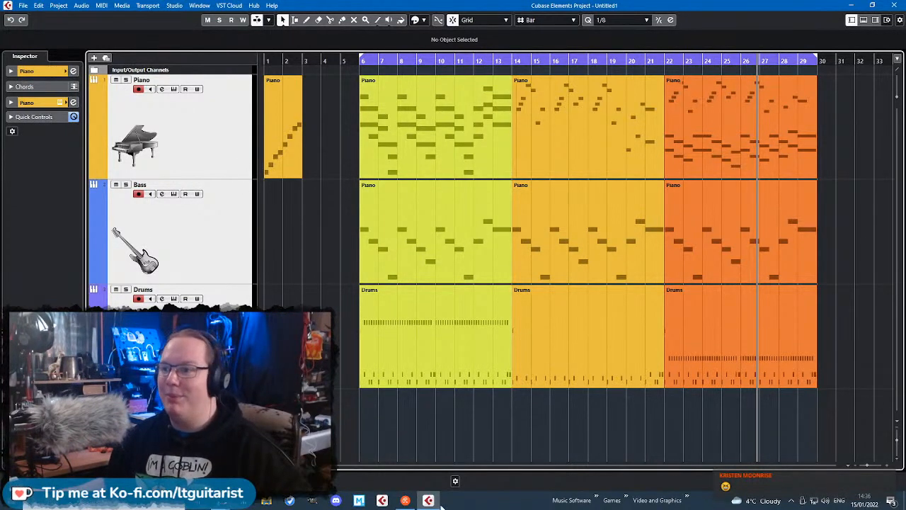
{"action": "left_click", "coordinate": [427, 279]}
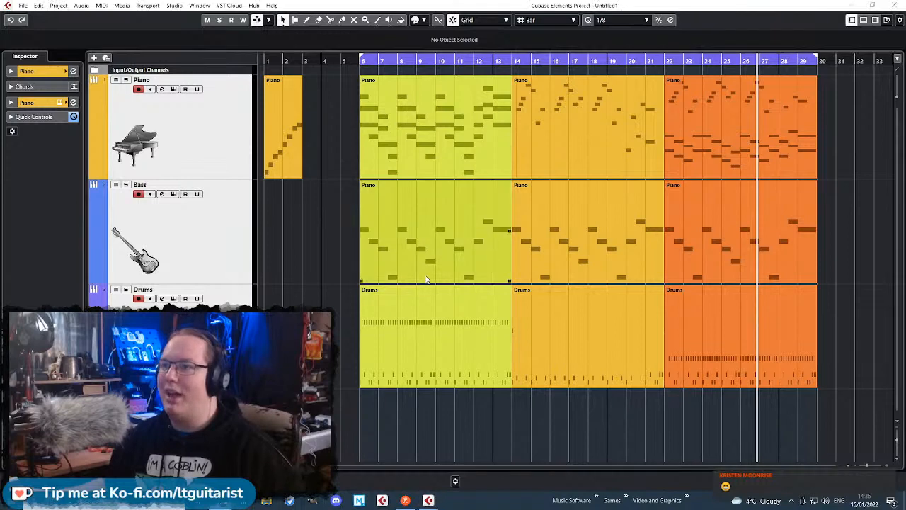
- Switch to the browser's Cubase edition comparison and examine the instrument sounds, VST instruments and track limits in the Overview section
{"action": "key", "text": "alt+Tab"}
{"action": "scroll", "coordinate": [392, 228], "scroll_direction": "up", "scroll_amount": 10}
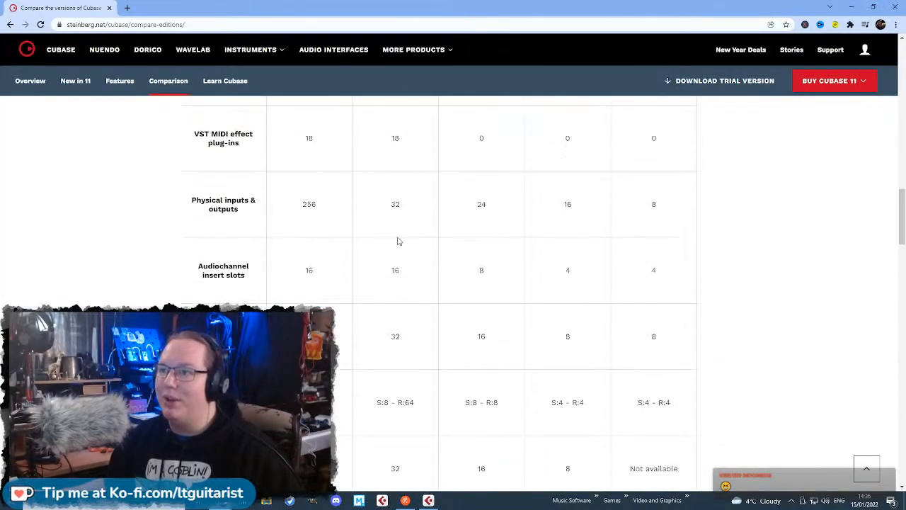
{"action": "scroll", "coordinate": [398, 241], "scroll_direction": "up", "scroll_amount": 3}
{"action": "scroll", "coordinate": [508, 284], "scroll_direction": "up", "scroll_amount": 2}
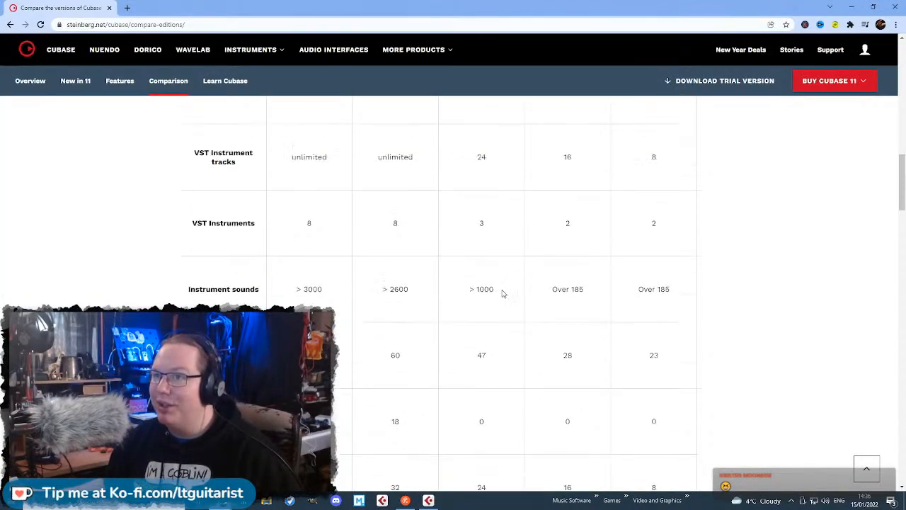
{"action": "scroll", "coordinate": [488, 232], "scroll_direction": "up", "scroll_amount": 3}
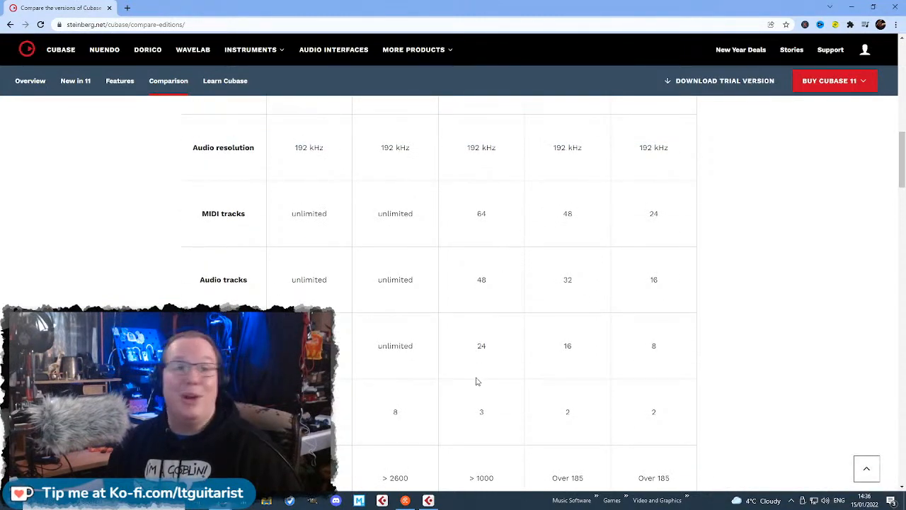
- Return to Cubase and adjust the shared height of the Piano, Bass and Drums tracks, shrinking and then enlarging them
{"action": "left_click", "coordinate": [428, 501]}
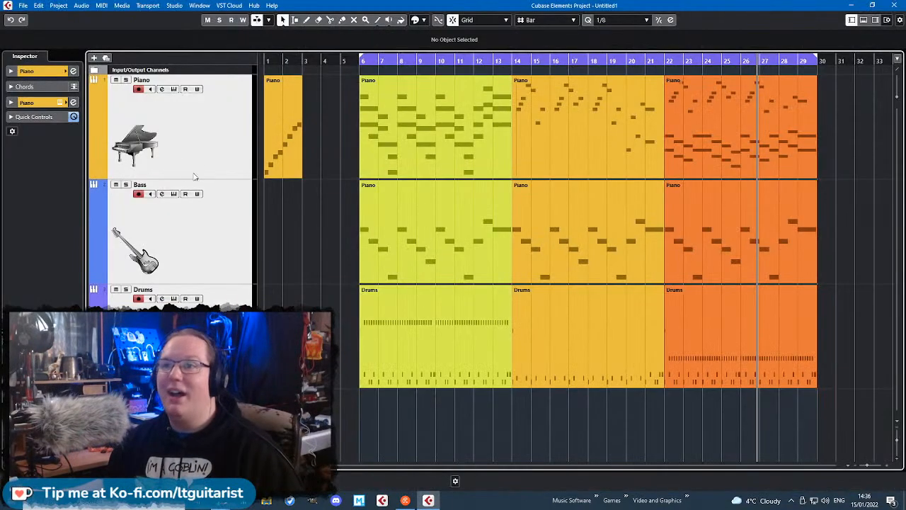
{"action": "left_click_drag", "start_coordinate": [205, 173], "coordinate": [237, 107]}
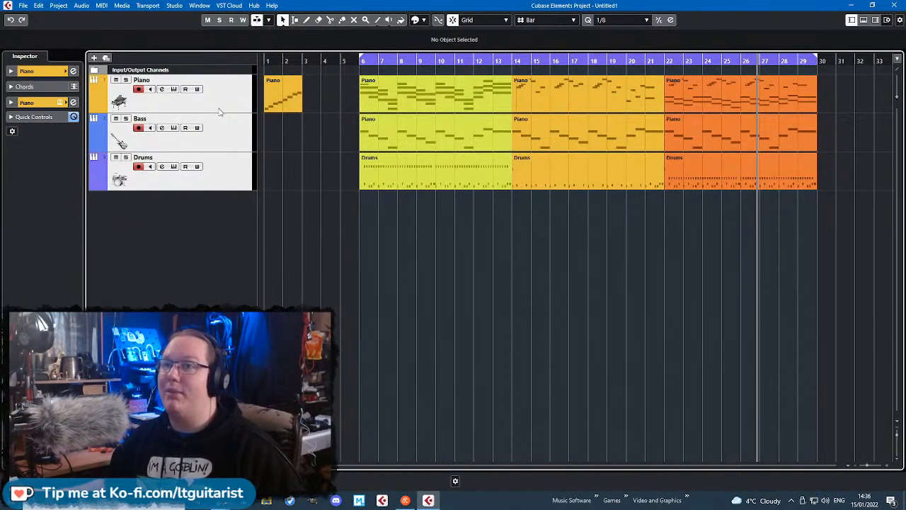
{"action": "left_click_drag", "start_coordinate": [223, 114], "coordinate": [241, 167]}
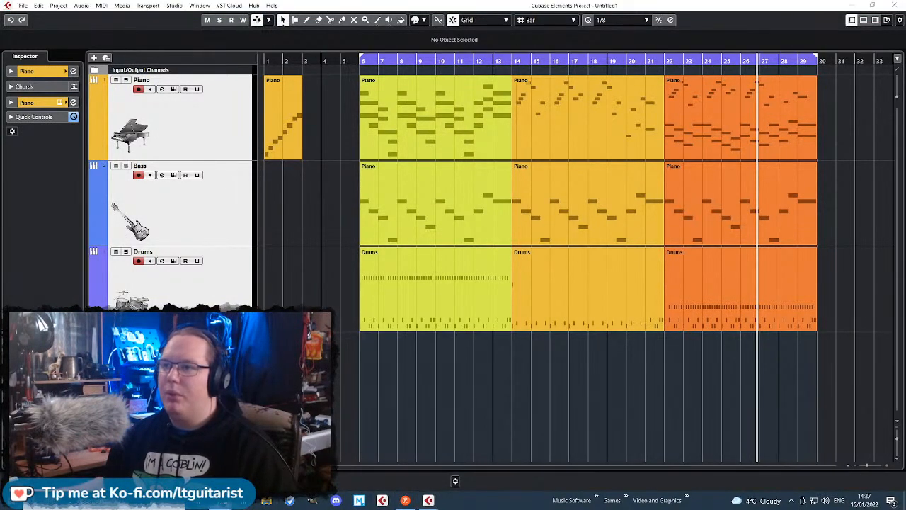
- Switch back to the edition comparison in the browser and compare the instrument sounds and effect plug-ins offered by each edition
{"action": "left_click", "coordinate": [244, 502]}
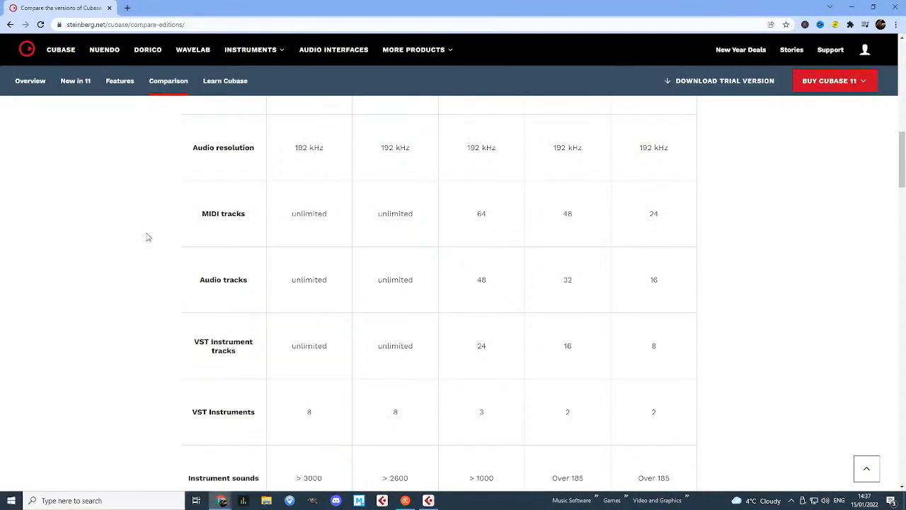
{"action": "scroll", "coordinate": [170, 236], "scroll_direction": "down", "scroll_amount": 3}
{"action": "scroll", "coordinate": [170, 237], "scroll_direction": "down", "scroll_amount": 2}
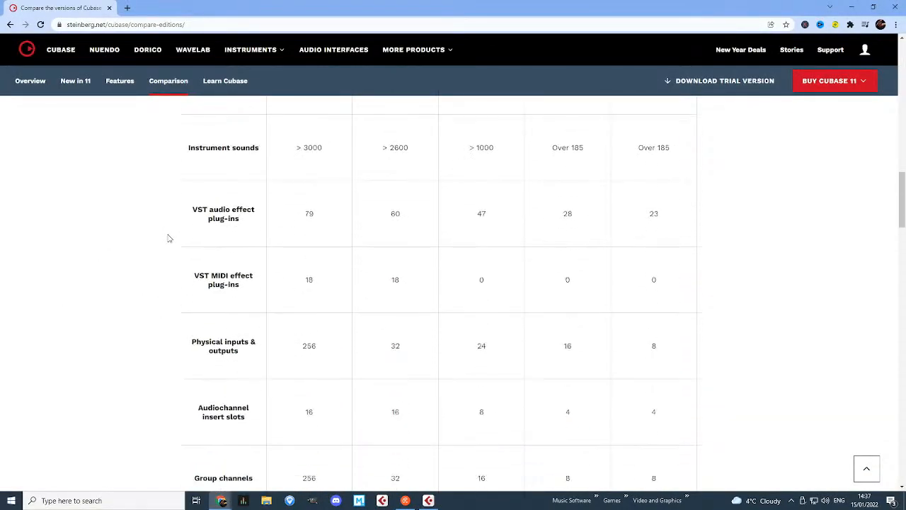
{"action": "scroll", "coordinate": [170, 238], "scroll_direction": "up", "scroll_amount": 1}
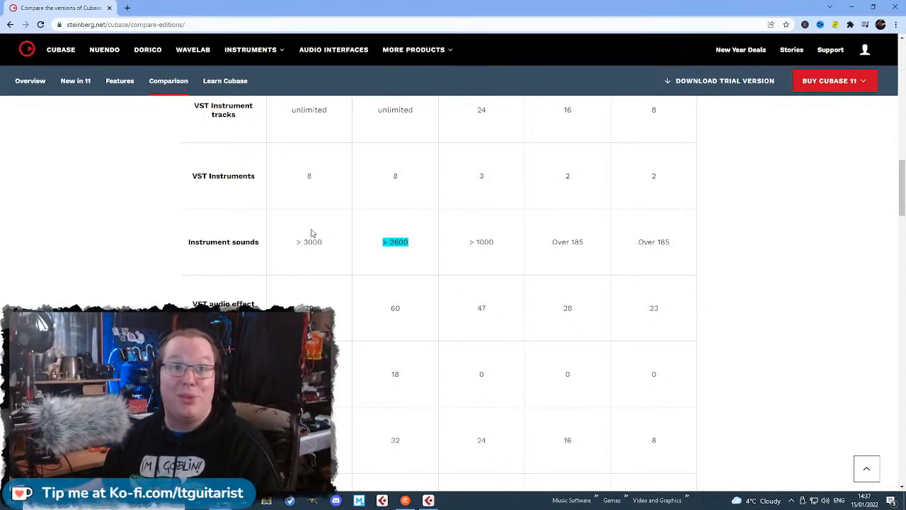
{"action": "scroll", "coordinate": [113, 219], "scroll_direction": "down", "scroll_amount": 2}
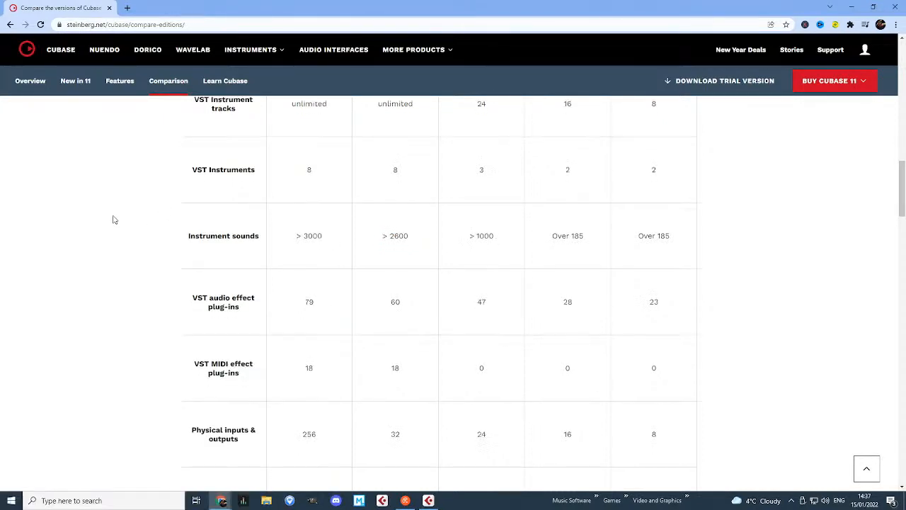
- Compare the remaining Overview rows, including group channels, FX sends and returns, rack instruments, MIDI plug-in slots and physical inputs and outputs
{"action": "scroll", "coordinate": [113, 220], "scroll_direction": "down", "scroll_amount": 6}
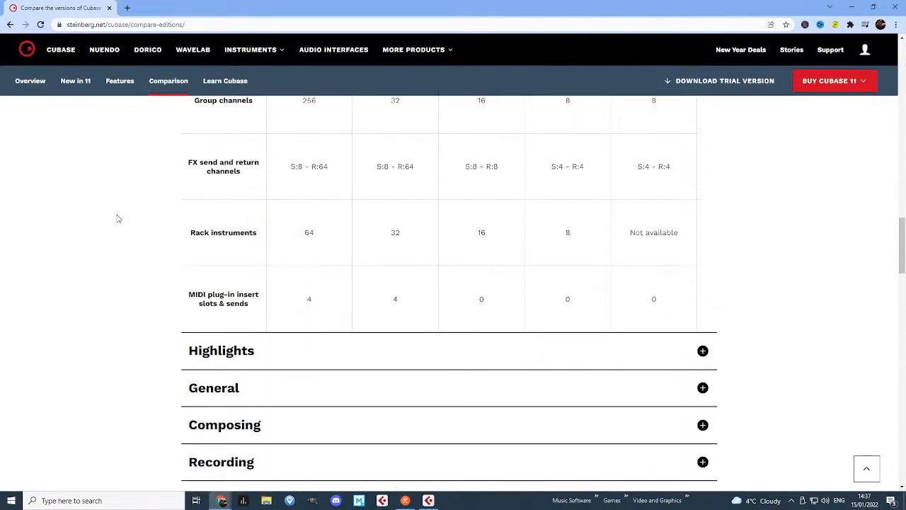
{"action": "scroll", "coordinate": [113, 220], "scroll_direction": "down", "scroll_amount": 3}
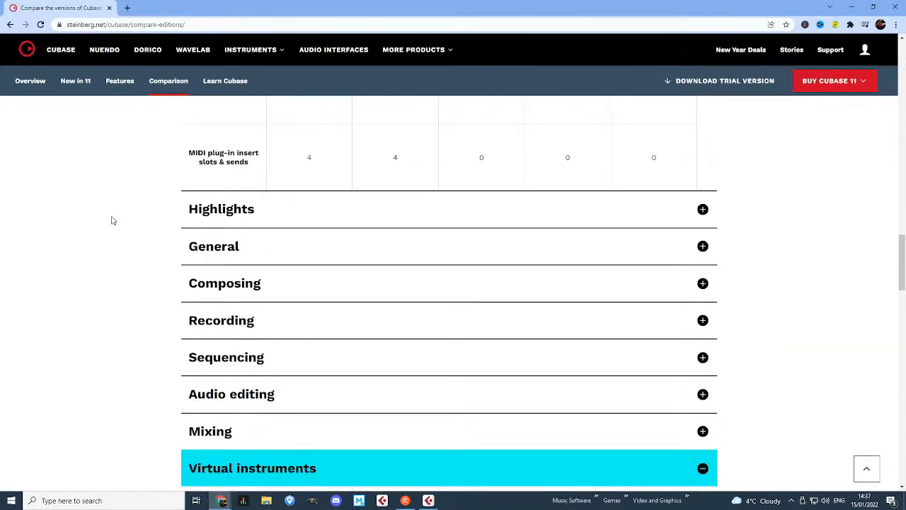
{"action": "scroll", "coordinate": [249, 270], "scroll_direction": "up", "scroll_amount": 1}
{"action": "scroll", "coordinate": [231, 209], "scroll_direction": "up", "scroll_amount": 1}
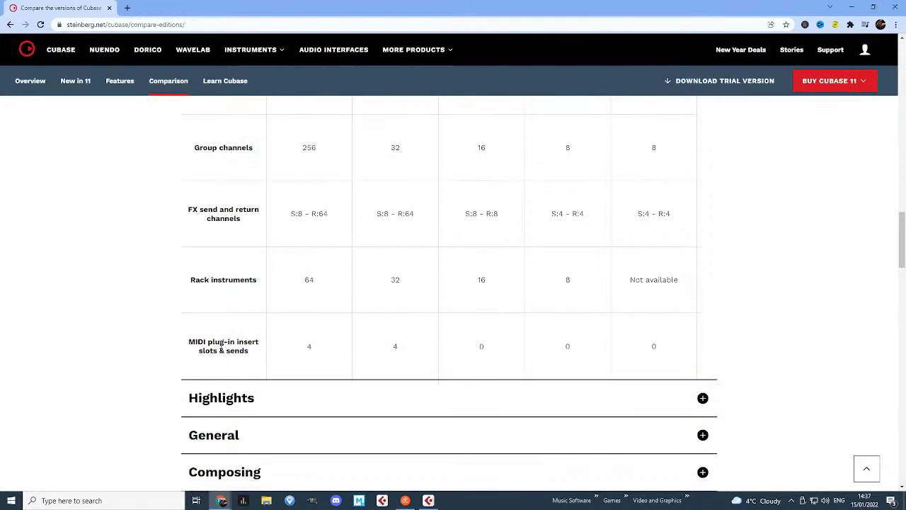
{"action": "scroll", "coordinate": [199, 300], "scroll_direction": "up", "scroll_amount": 2}
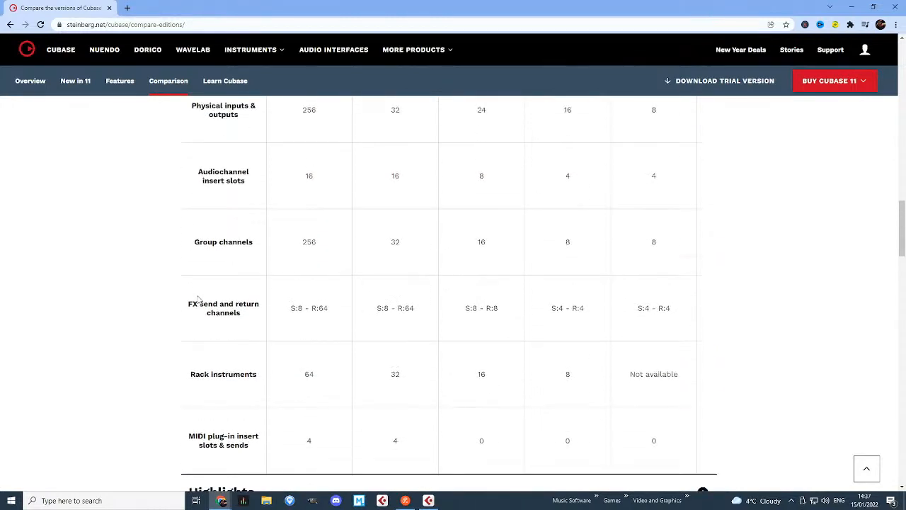
{"action": "scroll", "coordinate": [199, 298], "scroll_direction": "up", "scroll_amount": 1}
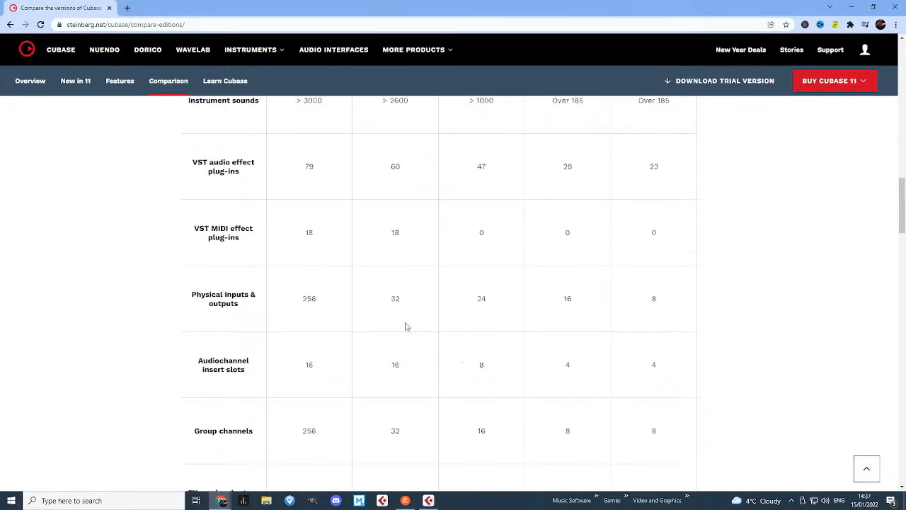
{"action": "scroll", "coordinate": [113, 232], "scroll_direction": "up", "scroll_amount": 1}
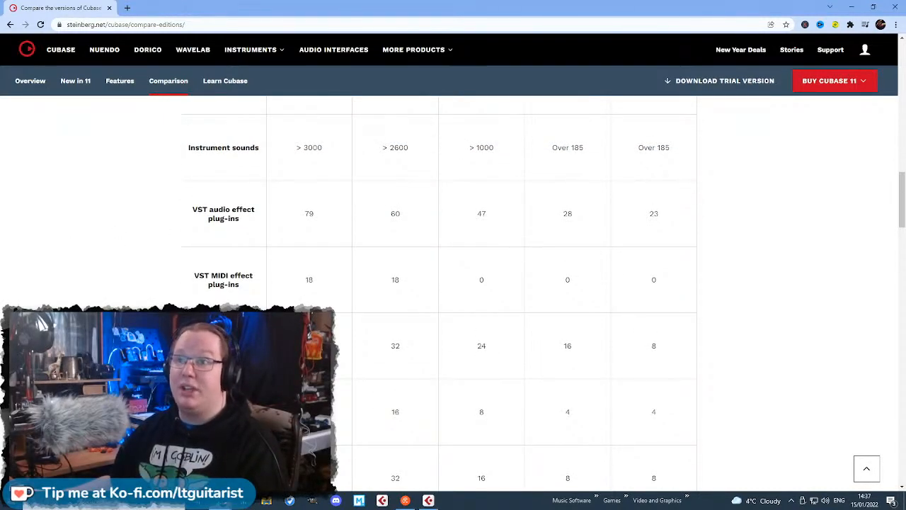
- Collapse the Overview section of the comparison table and expand the Highlights section
{"action": "scroll", "coordinate": [439, 298], "scroll_direction": "up", "scroll_amount": 6}
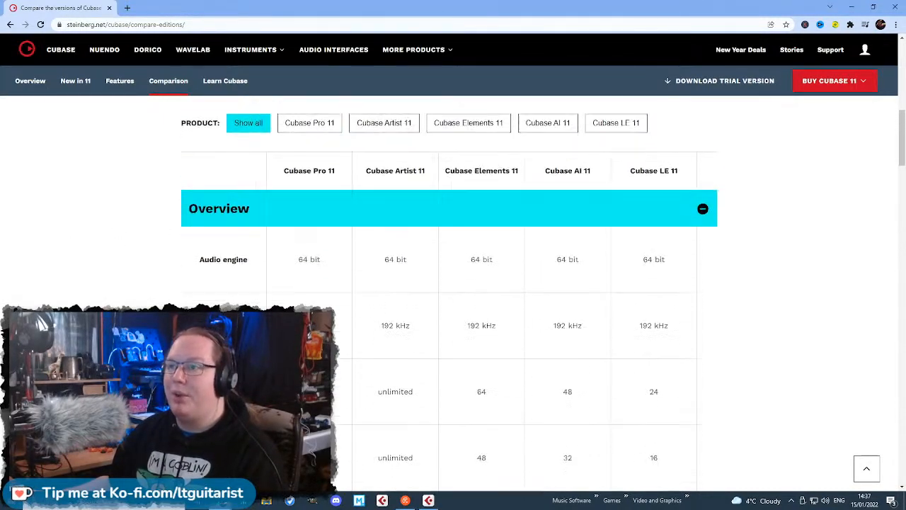
{"action": "scroll", "coordinate": [476, 170], "scroll_direction": "down", "scroll_amount": 1}
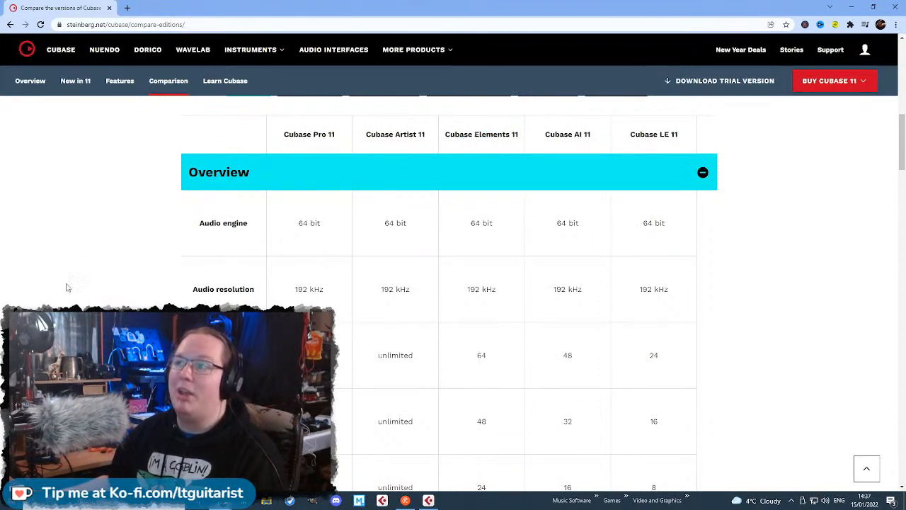
{"action": "scroll", "coordinate": [67, 287], "scroll_direction": "down", "scroll_amount": 4}
{"action": "scroll", "coordinate": [529, 199], "scroll_direction": "up", "scroll_amount": 4}
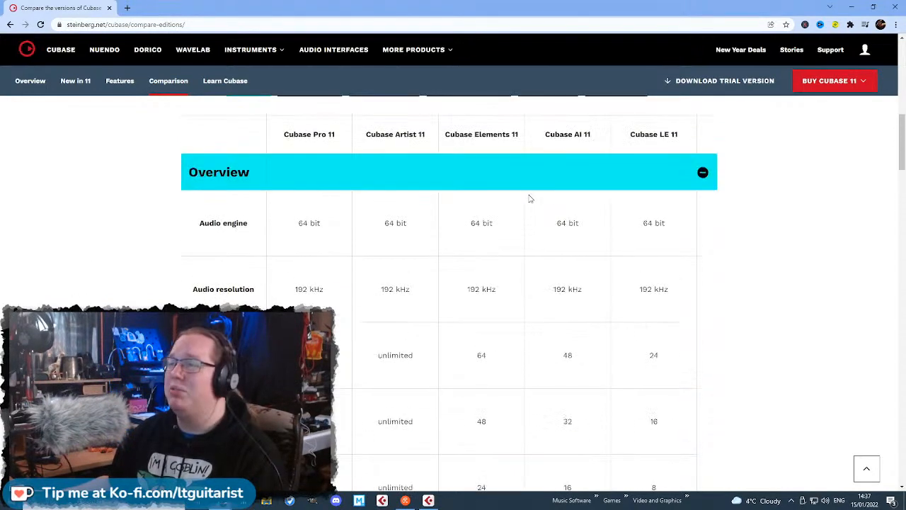
{"action": "left_click", "coordinate": [712, 179]}
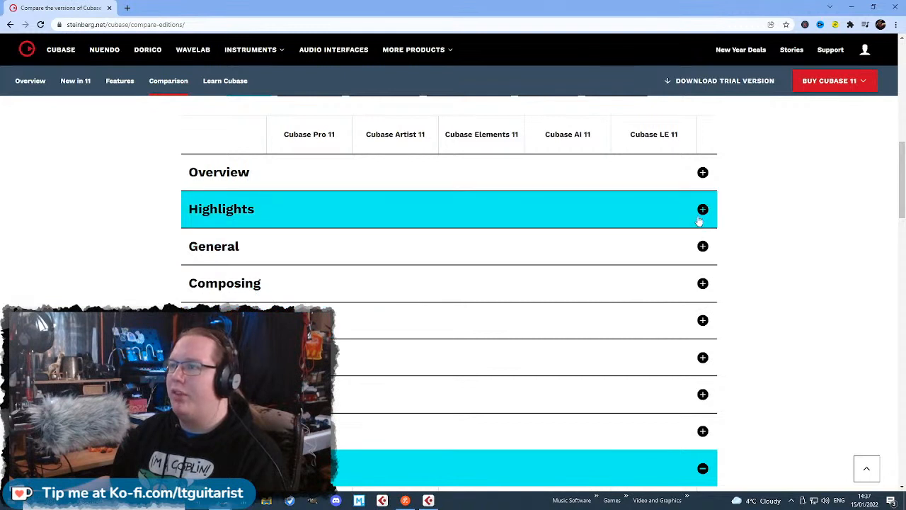
{"action": "left_click", "coordinate": [701, 211]}
- Read through the Highlights features for each edition, from Channel Strip 2 down to Advanced Audio Export
{"action": "scroll", "coordinate": [315, 283], "scroll_direction": "down", "scroll_amount": 1}
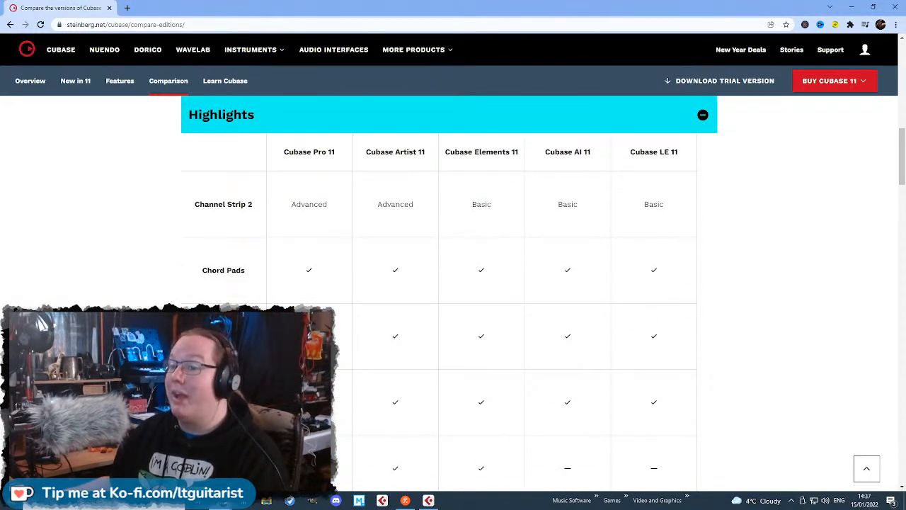
{"action": "scroll", "coordinate": [439, 283], "scroll_direction": "down", "scroll_amount": 2}
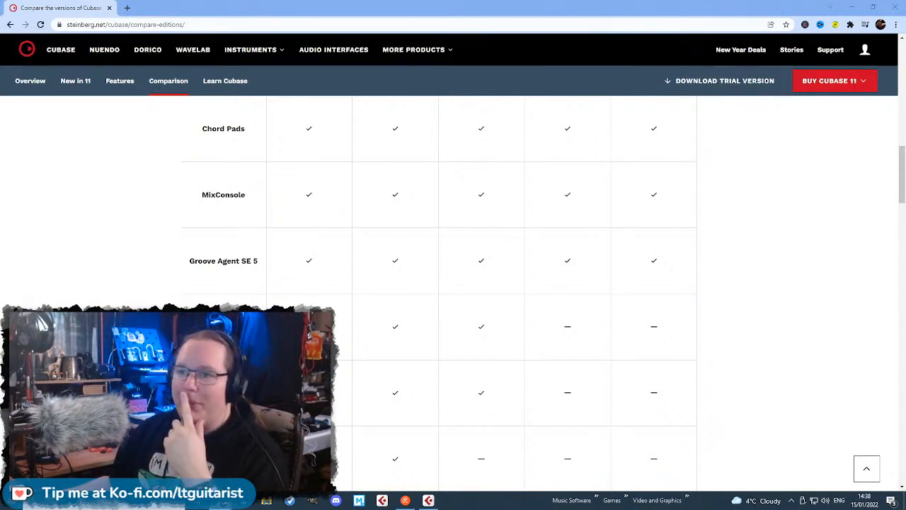
{"action": "scroll", "coordinate": [439, 297], "scroll_direction": "down", "scroll_amount": 4}
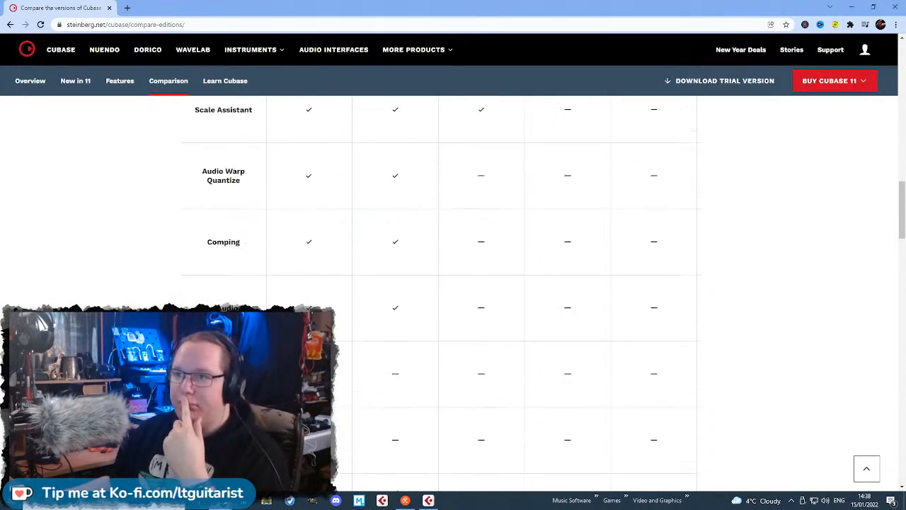
{"action": "scroll", "coordinate": [524, 331], "scroll_direction": "down", "scroll_amount": 5}
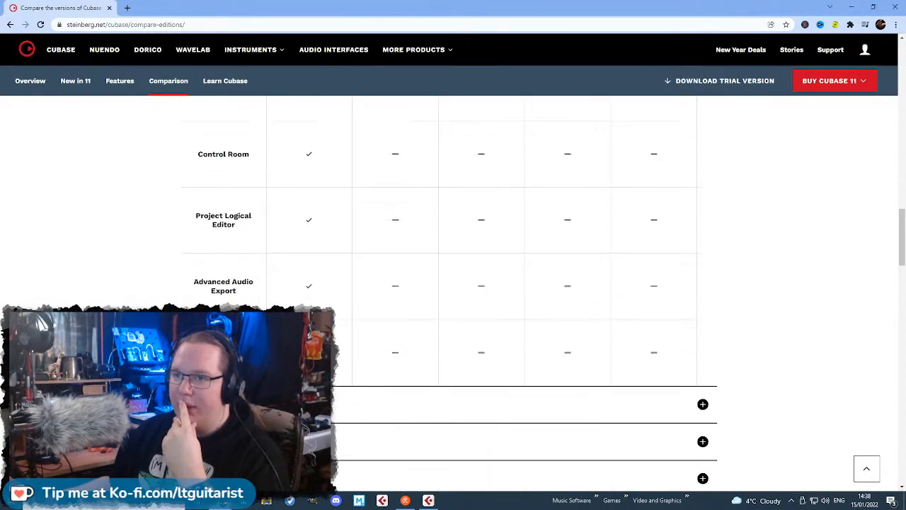
- Expand the Composing section and compare its features across the editions, from Chord Pads down to TrackVersions
{"action": "left_click", "coordinate": [524, 331]}
{"action": "scroll", "coordinate": [524, 331], "scroll_direction": "down", "scroll_amount": 4}
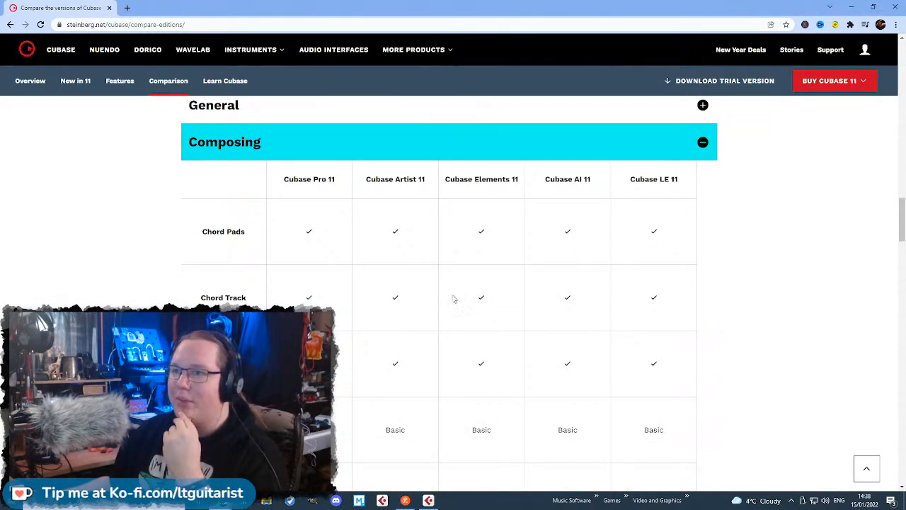
{"action": "scroll", "coordinate": [271, 292], "scroll_direction": "down", "scroll_amount": 1}
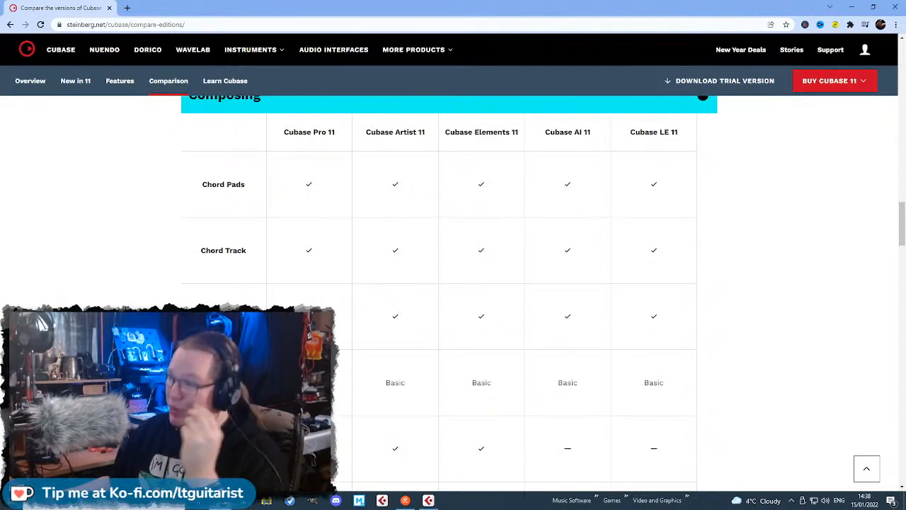
{"action": "scroll", "coordinate": [142, 298], "scroll_direction": "down", "scroll_amount": 2}
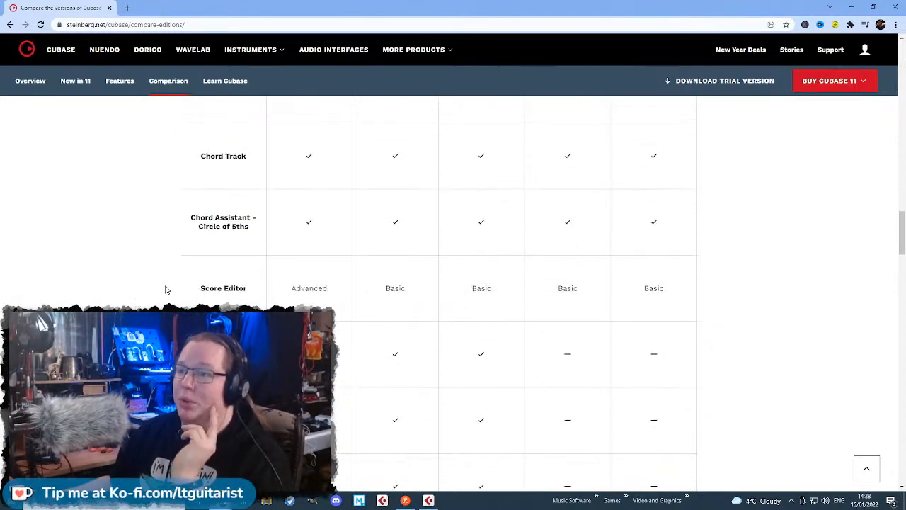
{"action": "scroll", "coordinate": [158, 294], "scroll_direction": "down", "scroll_amount": 1}
{"action": "scroll", "coordinate": [158, 294], "scroll_direction": "down", "scroll_amount": 5}
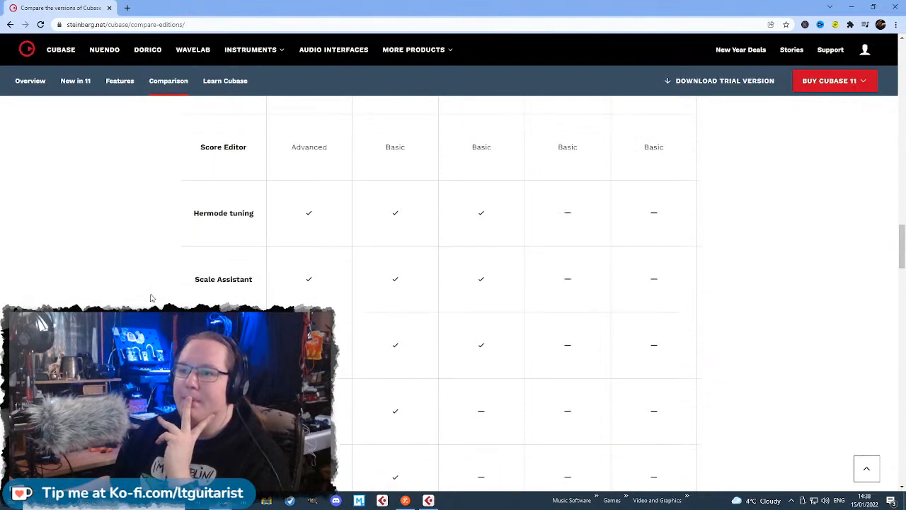
{"action": "scroll", "coordinate": [148, 296], "scroll_direction": "down", "scroll_amount": 2}
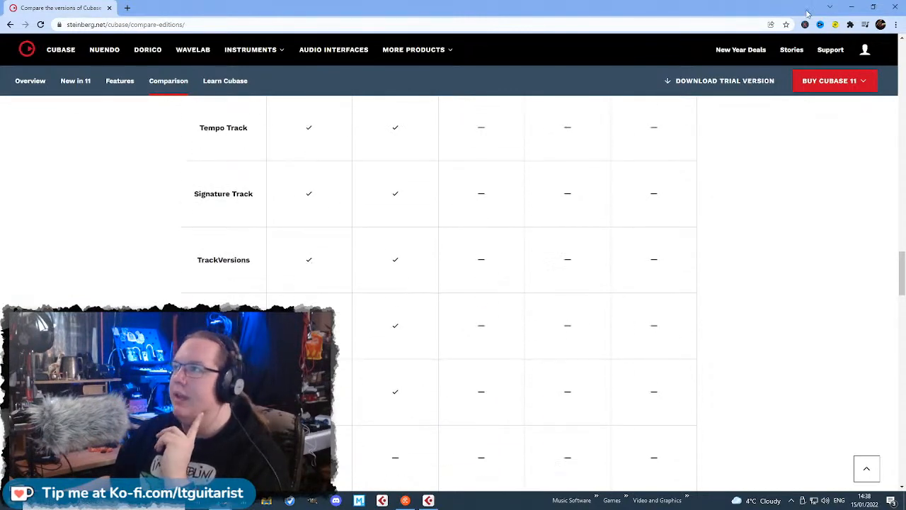
- Minimize the browser to return to Cubase, reduce the height of all three tracks and select only the Piano track
{"action": "left_click", "coordinate": [853, 7]}
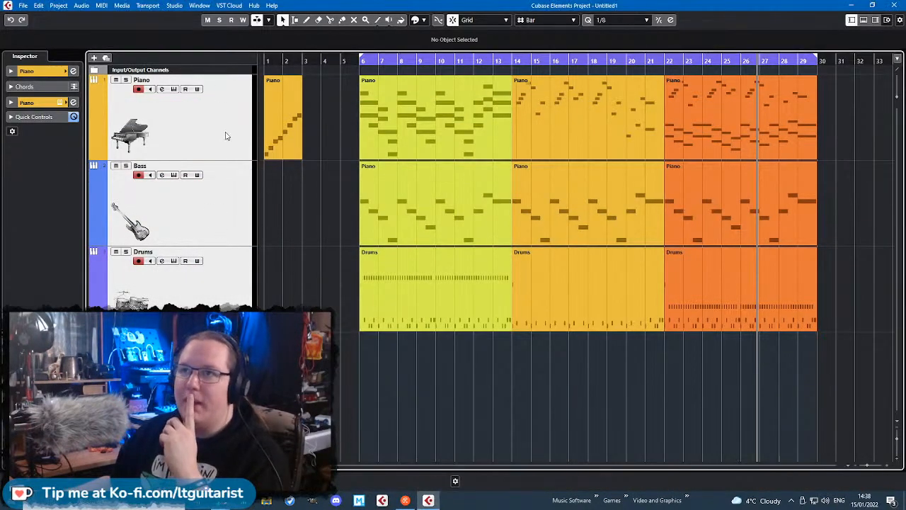
{"action": "left_click_drag", "start_coordinate": [222, 160], "coordinate": [222, 133]}
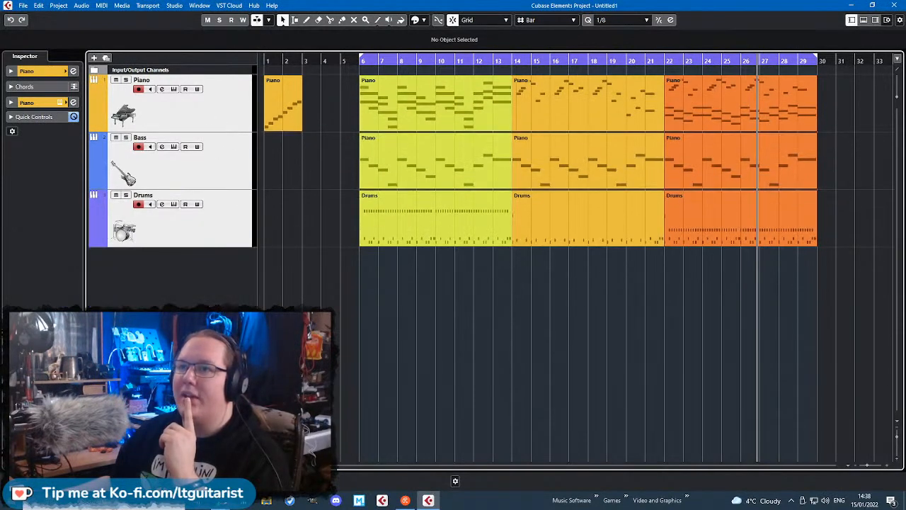
{"action": "left_click", "coordinate": [228, 112]}
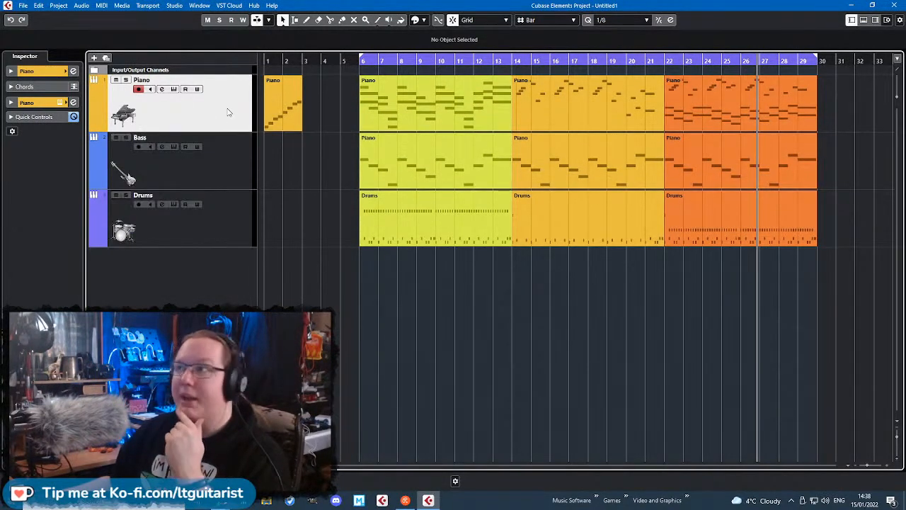
- Show the project's lower zone and look at its MixConsole and Sampler Control pages
{"action": "left_click", "coordinate": [863, 20]}
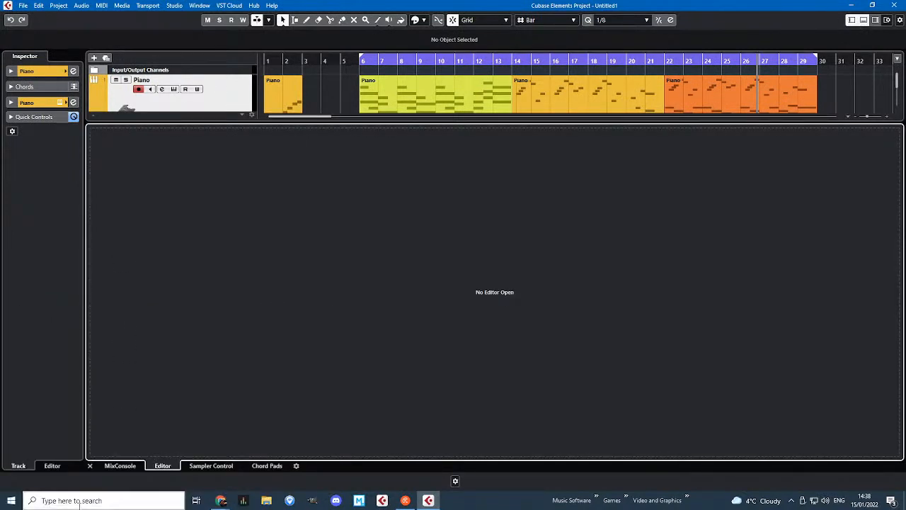
{"action": "left_click", "coordinate": [120, 466]}
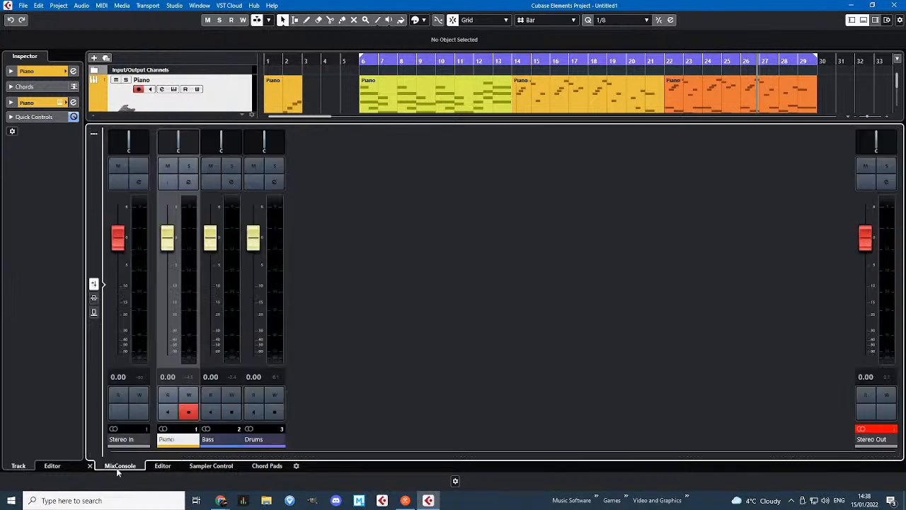
{"action": "left_click", "coordinate": [215, 467]}
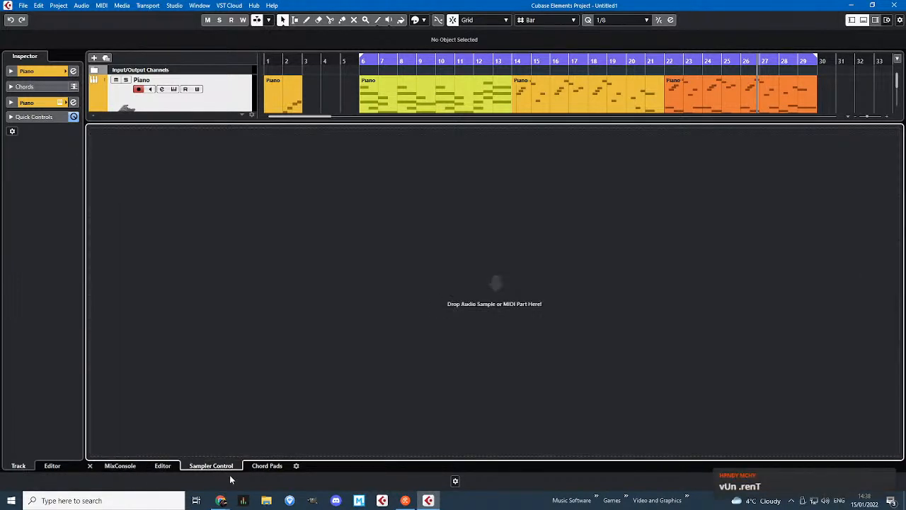
- Show the Chord Pads and audition the A7, B7, C, Dmin, Emin and F pads
{"action": "left_click", "coordinate": [259, 468]}
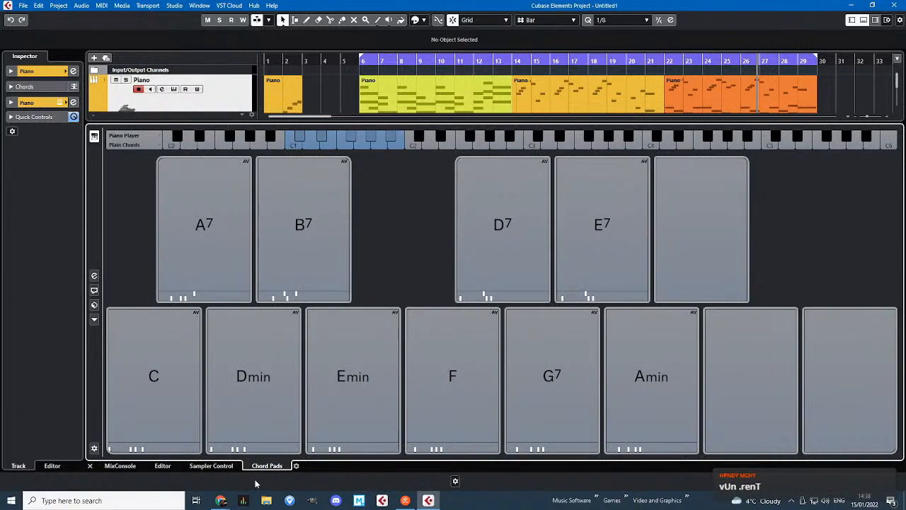
{"action": "left_click", "coordinate": [222, 245]}
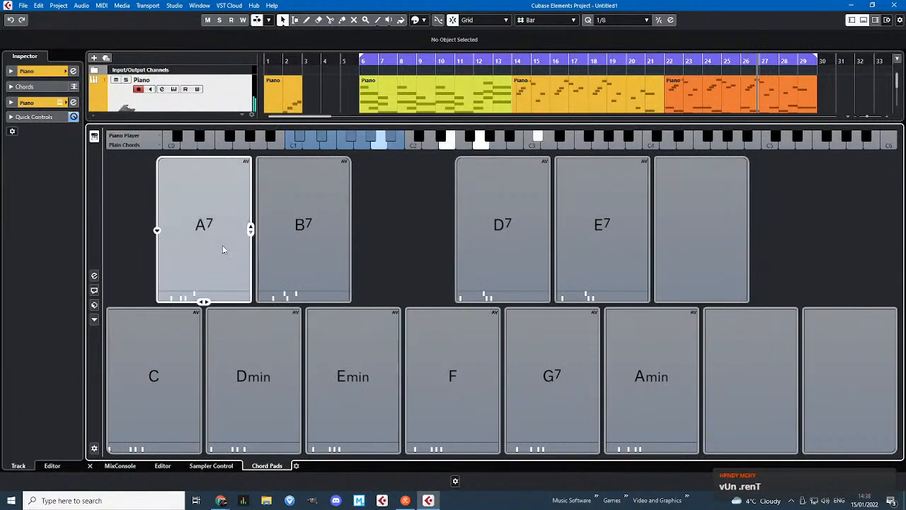
{"action": "left_click", "coordinate": [170, 373]}
{"action": "left_click", "coordinate": [228, 388]}
{"action": "left_click", "coordinate": [307, 241]}
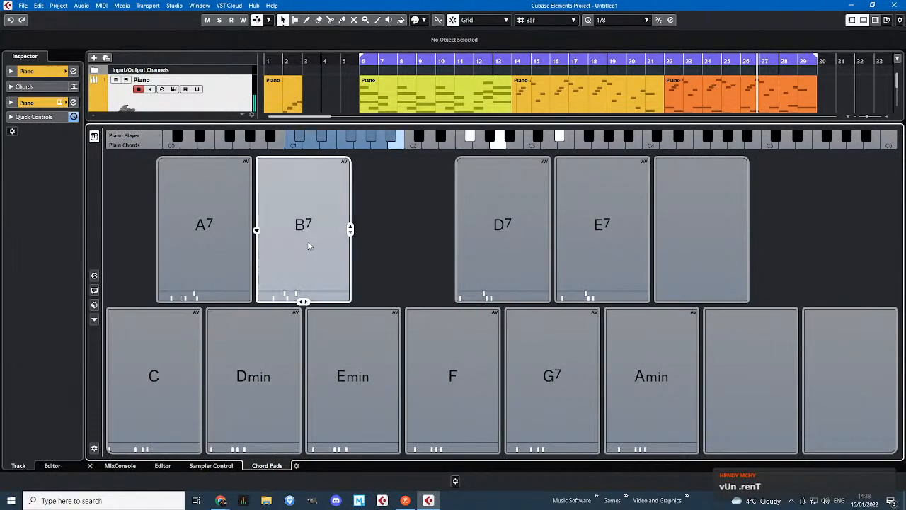
{"action": "left_click", "coordinate": [361, 358]}
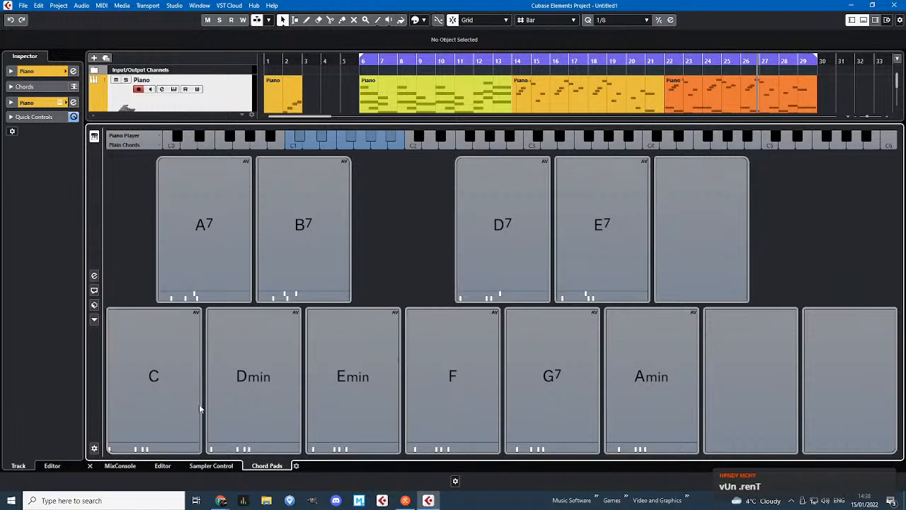
{"action": "left_click", "coordinate": [263, 429]}
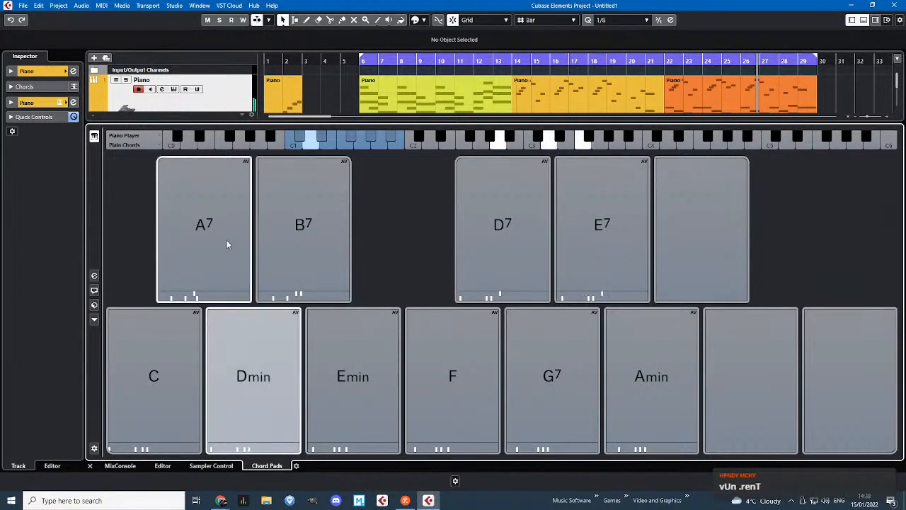
{"action": "left_click", "coordinate": [226, 241]}
{"action": "left_click", "coordinate": [307, 218]}
{"action": "left_click", "coordinate": [364, 386]}
{"action": "left_click", "coordinate": [428, 401]}
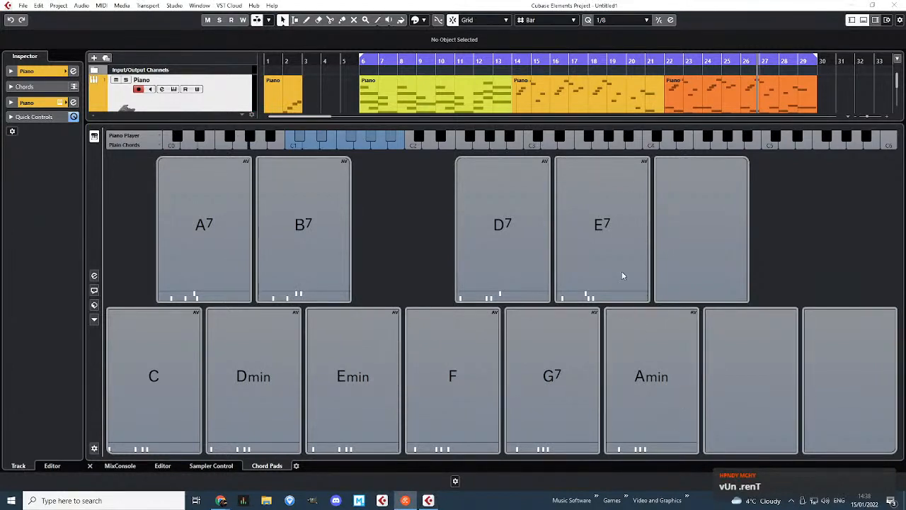
{"action": "left_click", "coordinate": [192, 245]}
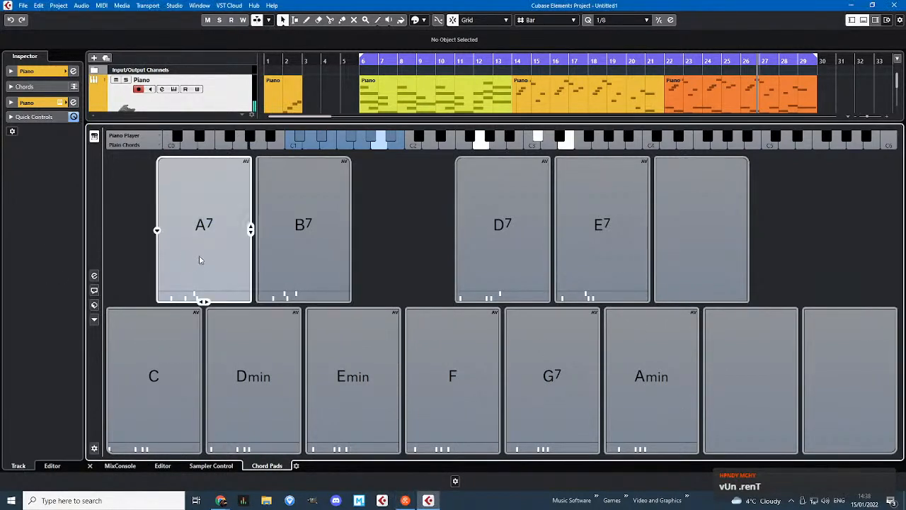
- Cycle the A7 chord pad through different tension variations, ending on A7/♯9/♭13
{"action": "left_click", "coordinate": [203, 303]}
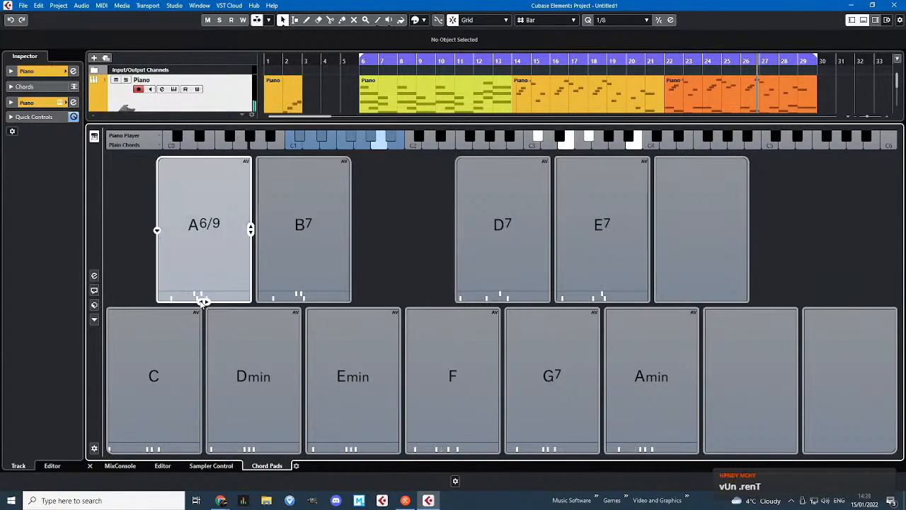
{"action": "left_click", "coordinate": [204, 302]}
{"action": "left_click", "coordinate": [203, 302]}
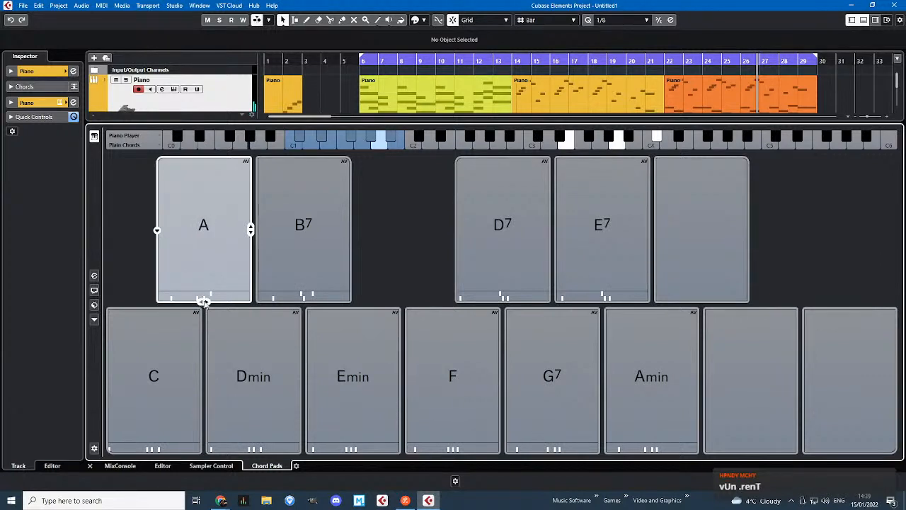
{"action": "left_click", "coordinate": [203, 302]}
{"action": "left_click", "coordinate": [203, 303]}
{"action": "left_click", "coordinate": [203, 302]}
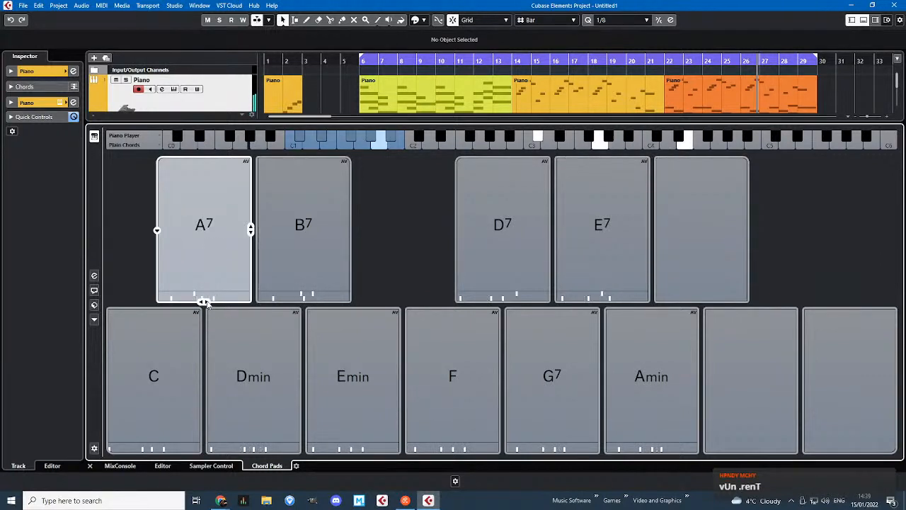
{"action": "left_click", "coordinate": [203, 302]}
{"action": "left_click", "coordinate": [203, 302]}
{"action": "left_click", "coordinate": [203, 302]}
{"action": "left_click", "coordinate": [203, 302]}
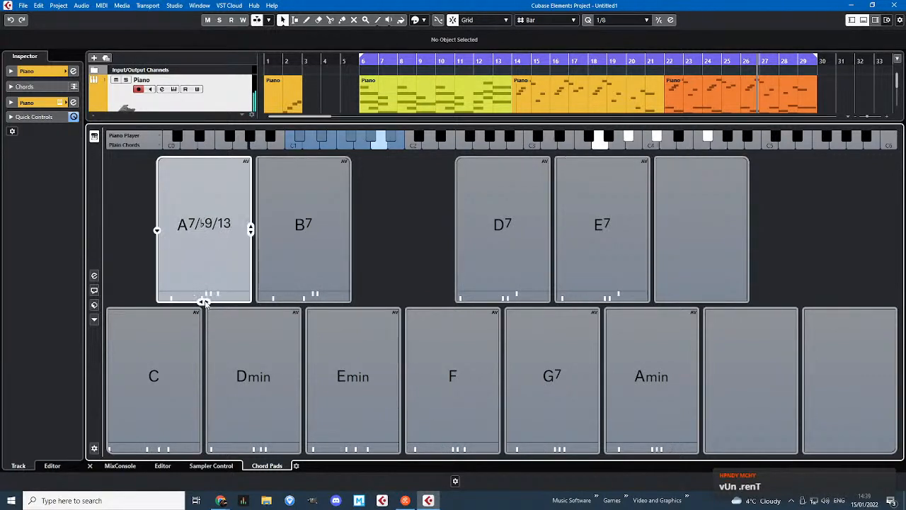
{"action": "left_click", "coordinate": [205, 303]}
{"action": "left_click", "coordinate": [206, 302]}
{"action": "left_click", "coordinate": [205, 303]}
{"action": "left_click", "coordinate": [204, 302]}
{"action": "left_click", "coordinate": [204, 302]}
{"action": "left_click", "coordinate": [204, 303]}
{"action": "left_click", "coordinate": [204, 302]}
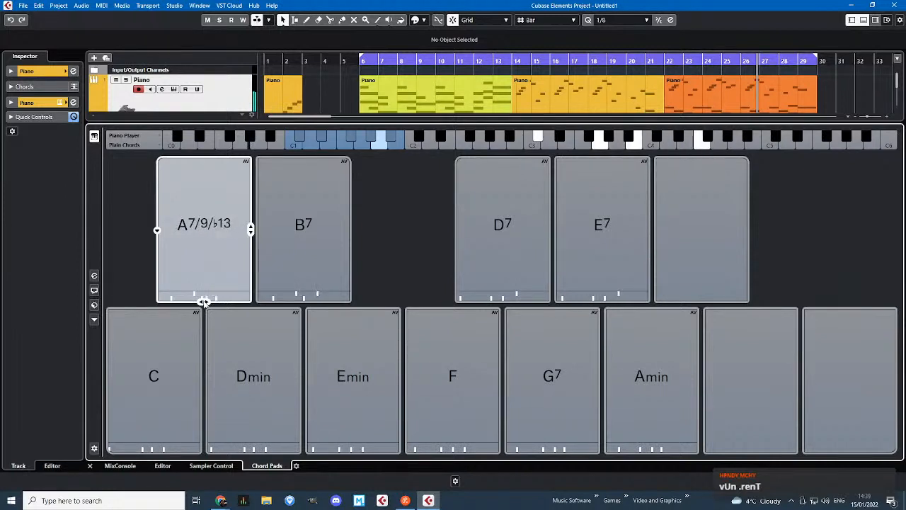
{"action": "left_click", "coordinate": [204, 303]}
{"action": "left_click", "coordinate": [204, 303]}
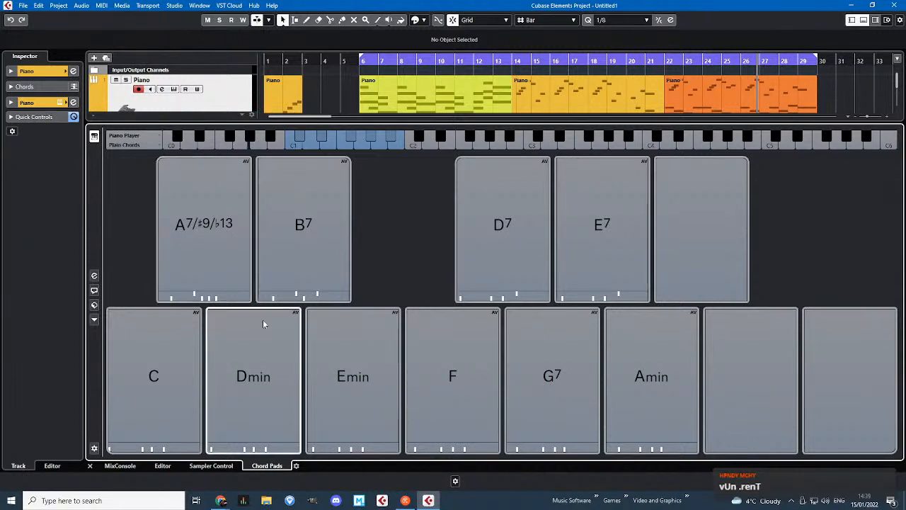
- Play the A7/♯9/♭13 pad, reduce its tensions back to A7 and change its voicing
{"action": "left_click", "coordinate": [199, 222]}
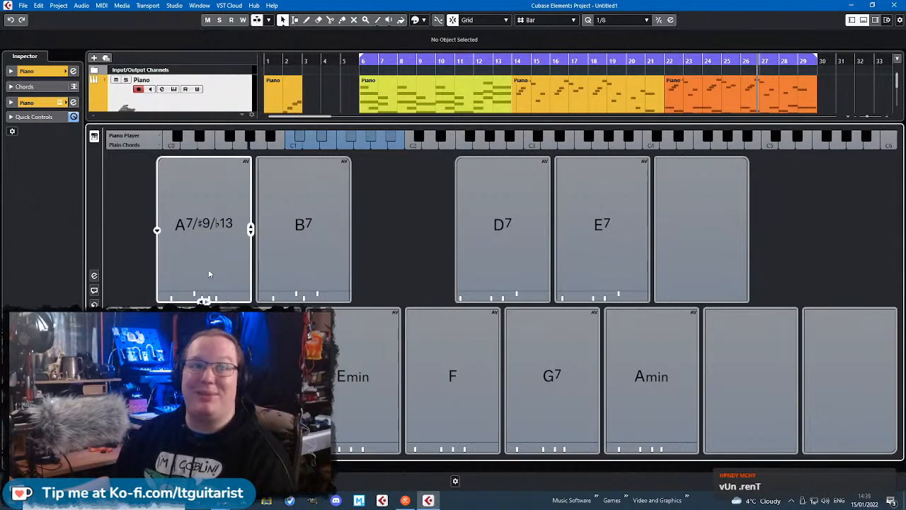
{"action": "left_click_drag", "start_coordinate": [203, 300], "coordinate": [203, 300]}
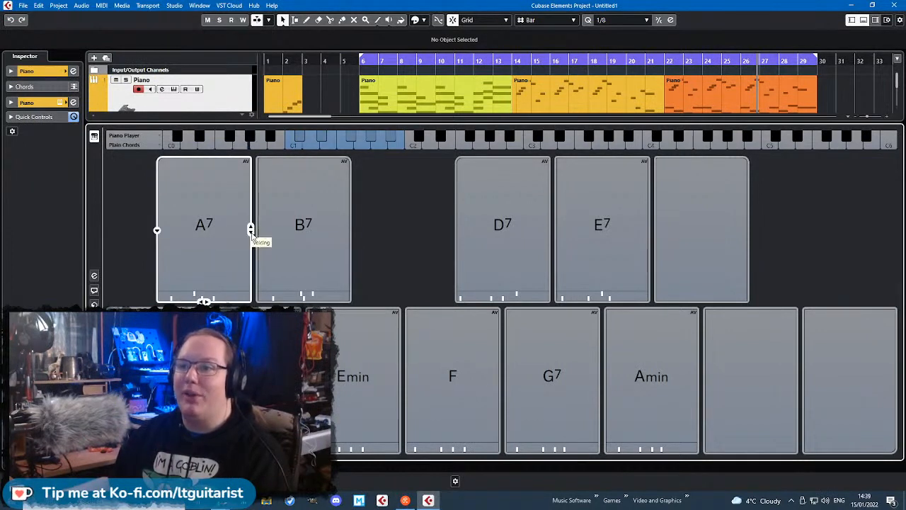
{"action": "left_click_drag", "start_coordinate": [251, 234], "coordinate": [250, 230]}
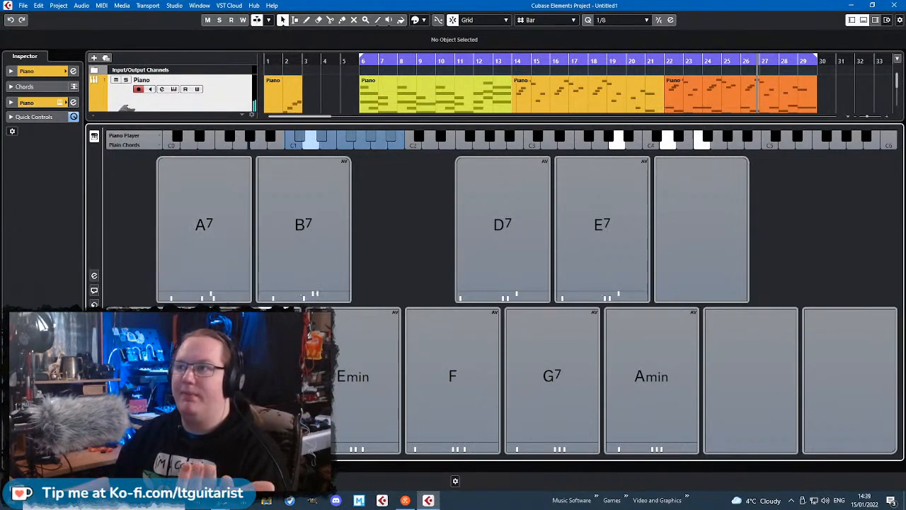
- Change the A7 chord pad to Fsus2, without the seventh, and play it
{"action": "left_click", "coordinate": [157, 231]}
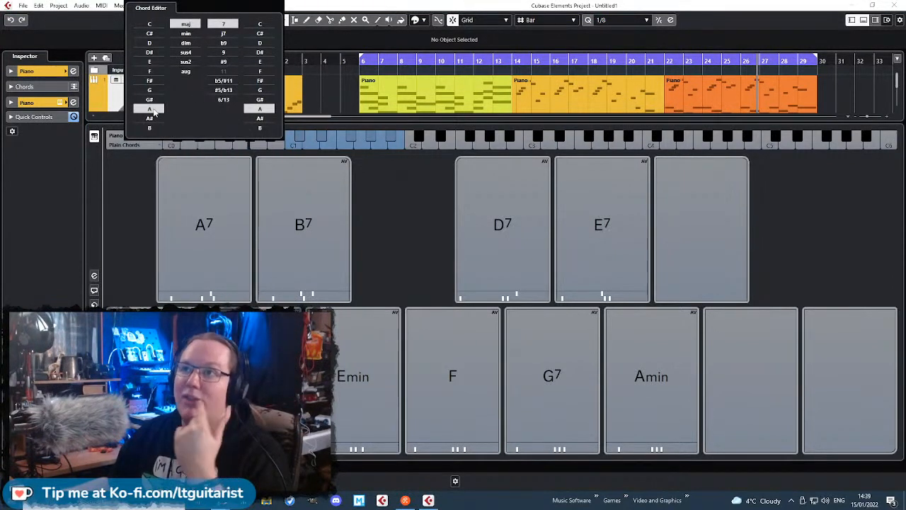
{"action": "left_click", "coordinate": [149, 70]}
{"action": "left_click", "coordinate": [186, 62]}
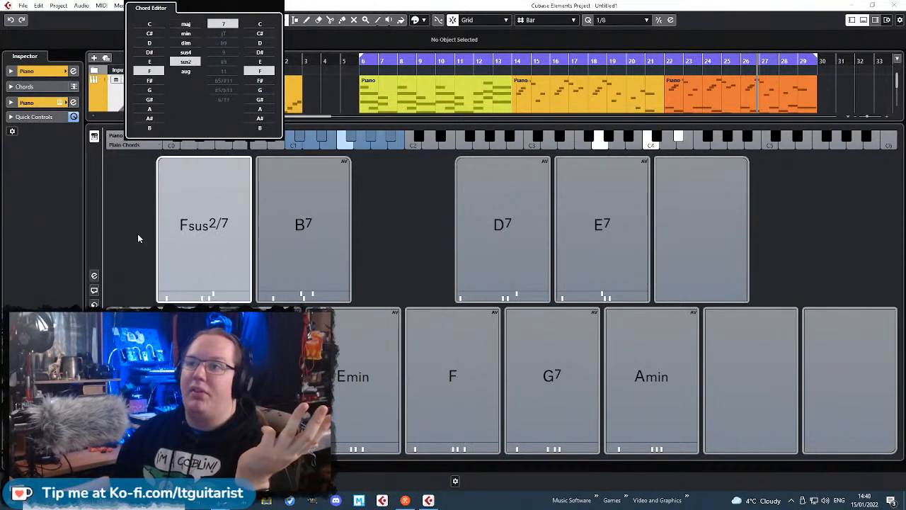
{"action": "left_click", "coordinate": [223, 25]}
{"action": "left_click", "coordinate": [172, 254]}
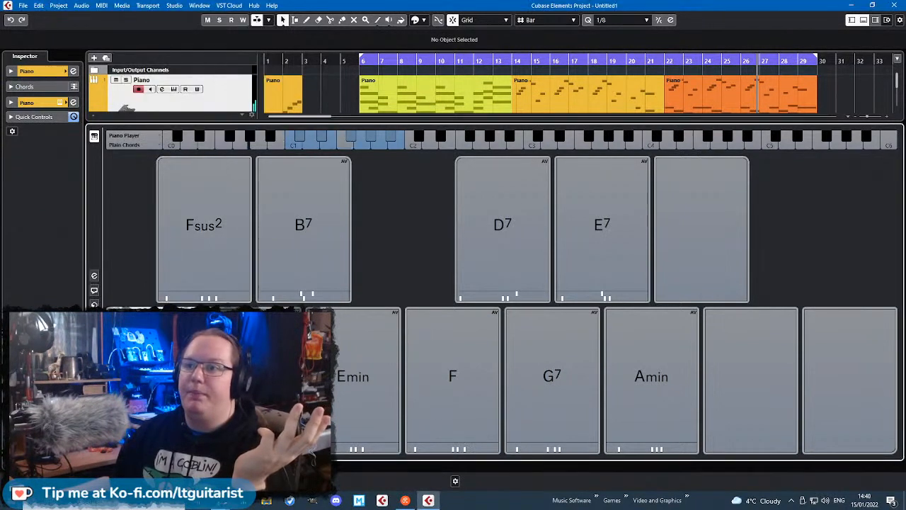
{"action": "left_click", "coordinate": [215, 227]}
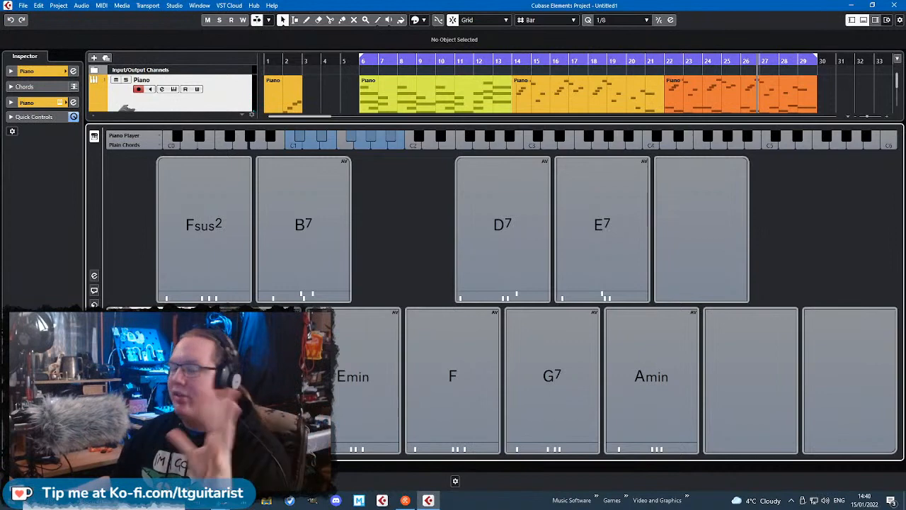
- Enlarge the track area, place the C, Fsus2, B7 and C chords on the Piano track at bars 31 to 34 and play them back
{"action": "left_click_drag", "start_coordinate": [180, 124], "coordinate": [181, 283]}
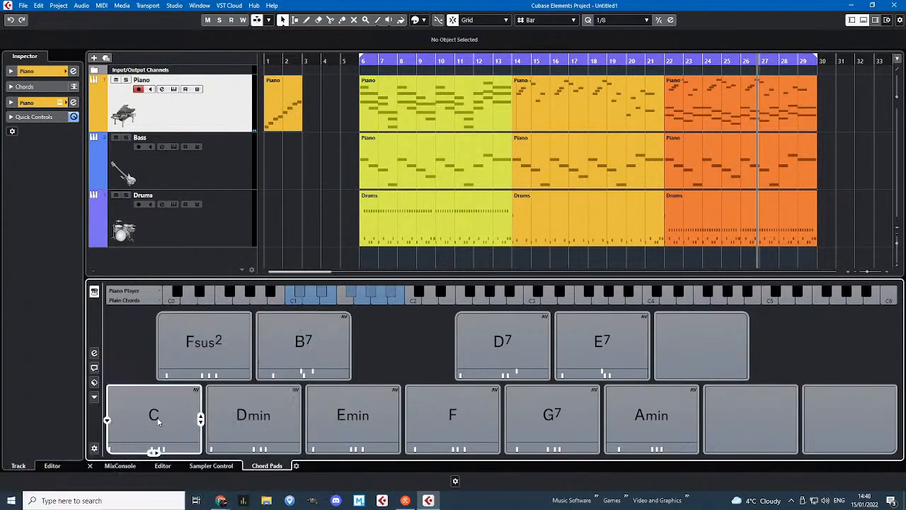
{"action": "left_click_drag", "start_coordinate": [157, 429], "coordinate": [841, 122]}
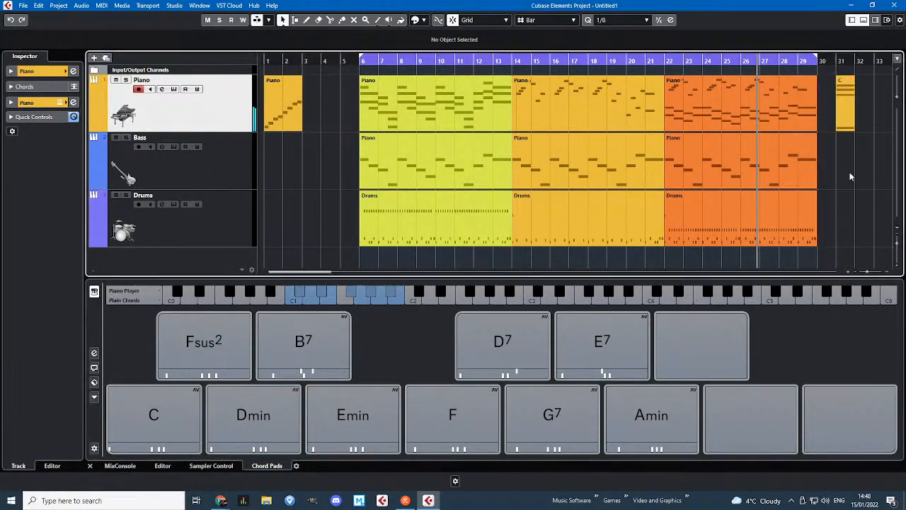
{"action": "left_click_drag", "start_coordinate": [846, 173], "coordinate": [896, 177]}
{"action": "left_click_drag", "start_coordinate": [240, 323], "coordinate": [456, 113]}
{"action": "left_click_drag", "start_coordinate": [461, 147], "coordinate": [479, 106]}
{"action": "left_click_drag", "start_coordinate": [167, 418], "coordinate": [493, 108]}
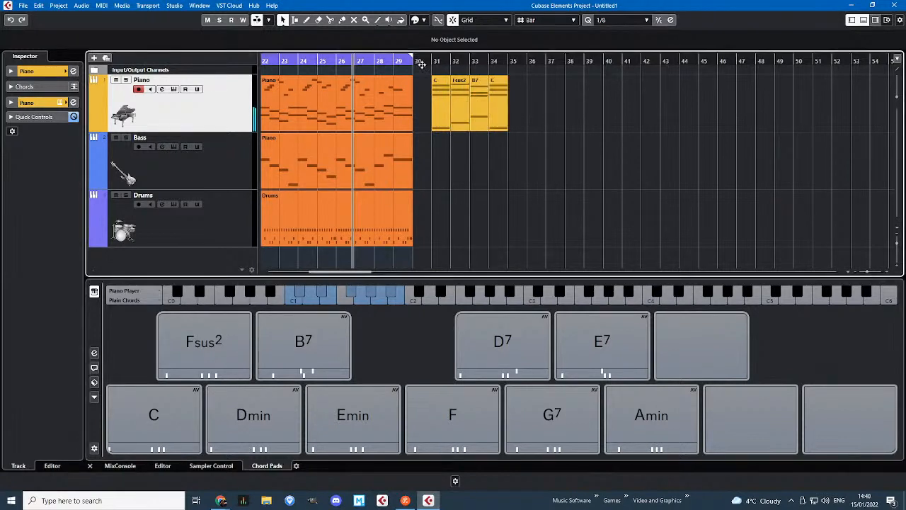
{"action": "left_click_drag", "start_coordinate": [429, 62], "coordinate": [427, 77]}
{"action": "key", "text": "space"}
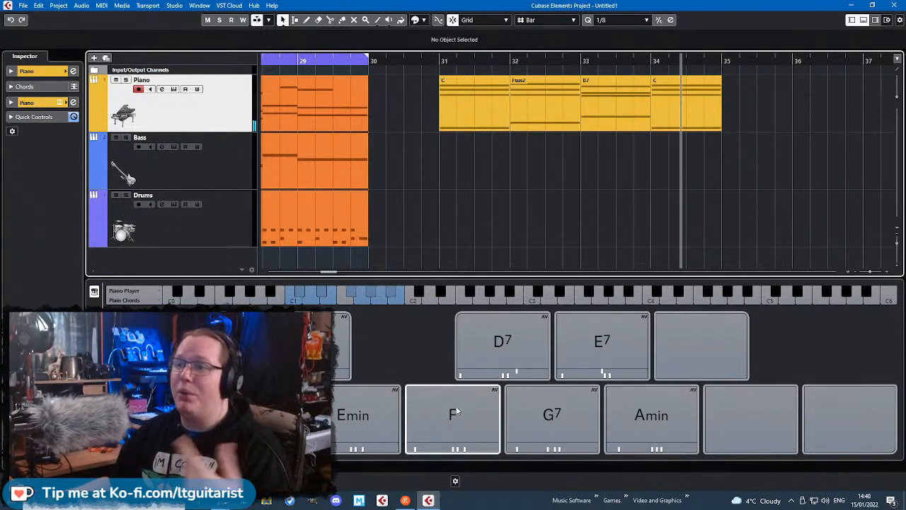
- Place the F chord on the Bass track at bar 31 and G7 on the Drums track at bar 35, and play back the G7 part
{"action": "mouse_move", "coordinate": [457, 412]}
{"action": "left_mouse_down"}
{"action": "mouse_move", "coordinate": [441, 151]}
{"action": "mouse_move", "coordinate": [444, 159]}
{"action": "left_mouse_up"}
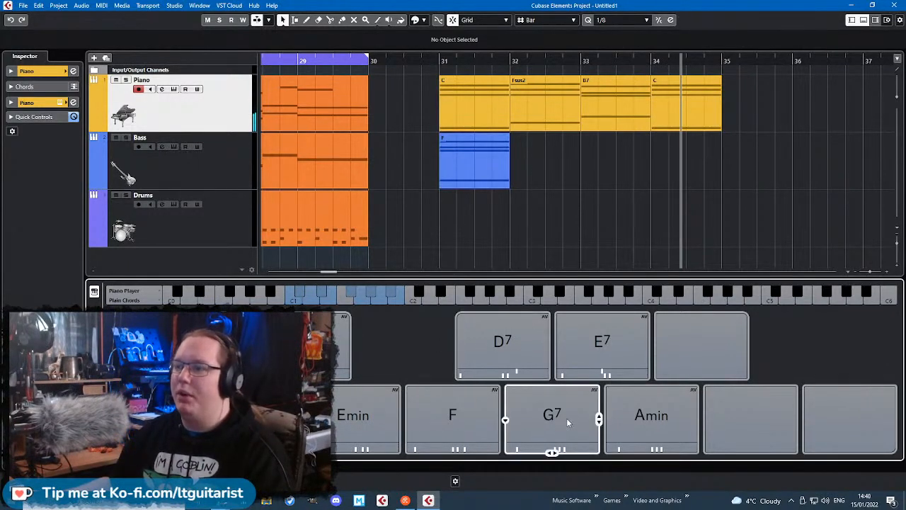
{"action": "left_click_drag", "start_coordinate": [685, 262], "coordinate": [729, 205]}
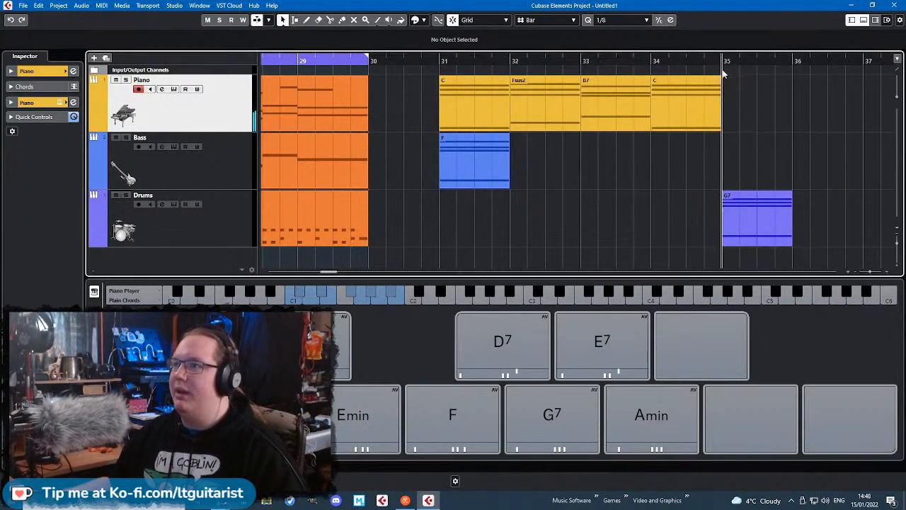
{"action": "key", "text": "space"}
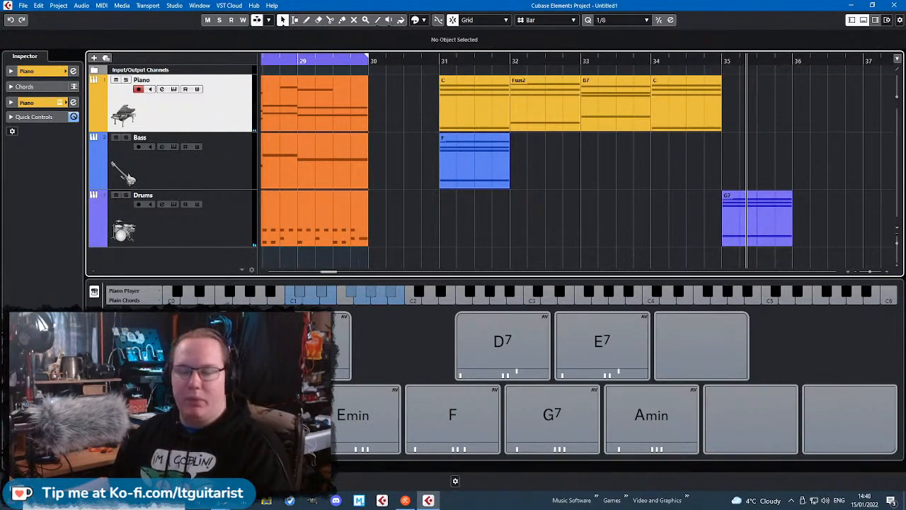
- Enlarge the Chord Pads zone and audition the D7, E7, Amin and G7 pads
{"action": "left_click_drag", "start_coordinate": [404, 276], "coordinate": [403, 224]}
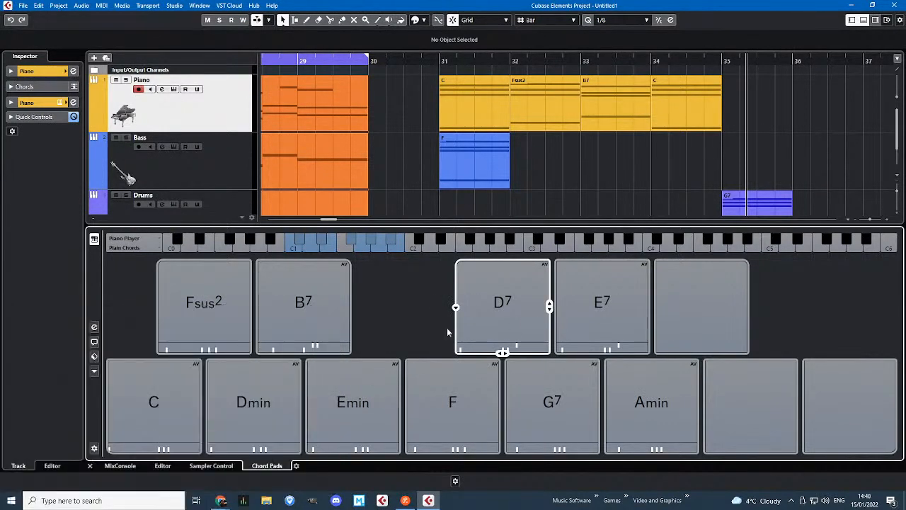
{"action": "left_click", "coordinate": [524, 317]}
{"action": "left_click", "coordinate": [598, 318]}
{"action": "left_click", "coordinate": [638, 388]}
{"action": "left_click", "coordinate": [572, 410]}
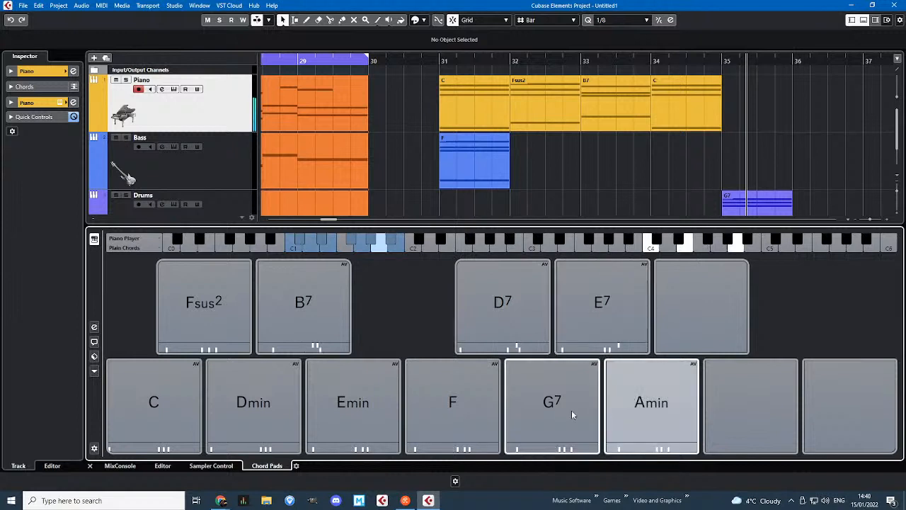
{"action": "left_click", "coordinate": [519, 300]}
- Change the D7 chord pad to C7 by setting its root to C with a maj chord type
{"action": "left_click", "coordinate": [455, 307]}
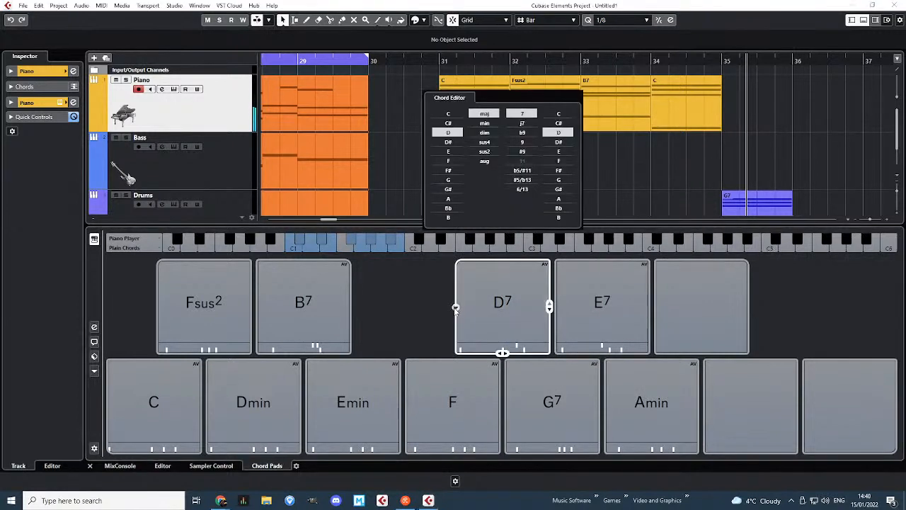
{"action": "left_click", "coordinate": [448, 115]}
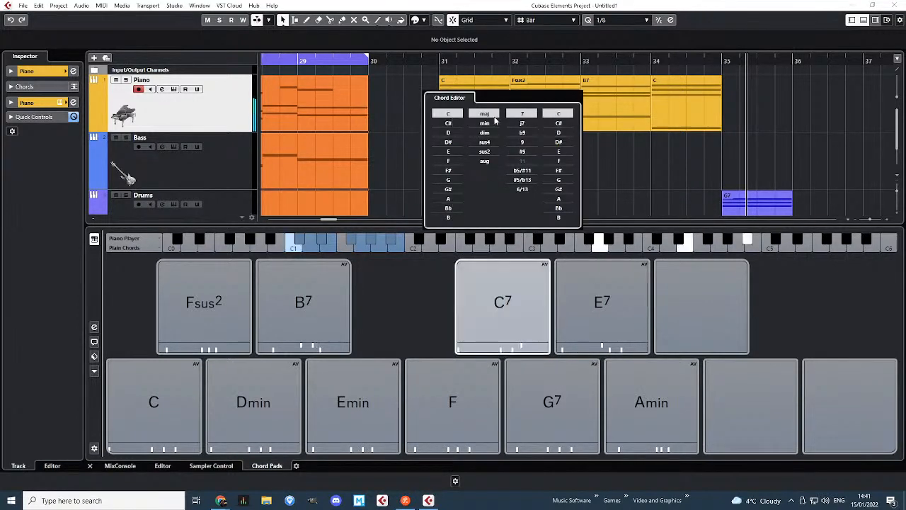
{"action": "left_click", "coordinate": [488, 114]}
- Change the G7 chord pad to Amin7, and audition the E7 and Amin pads
{"action": "left_click", "coordinate": [574, 371]}
{"action": "left_click", "coordinate": [507, 417]}
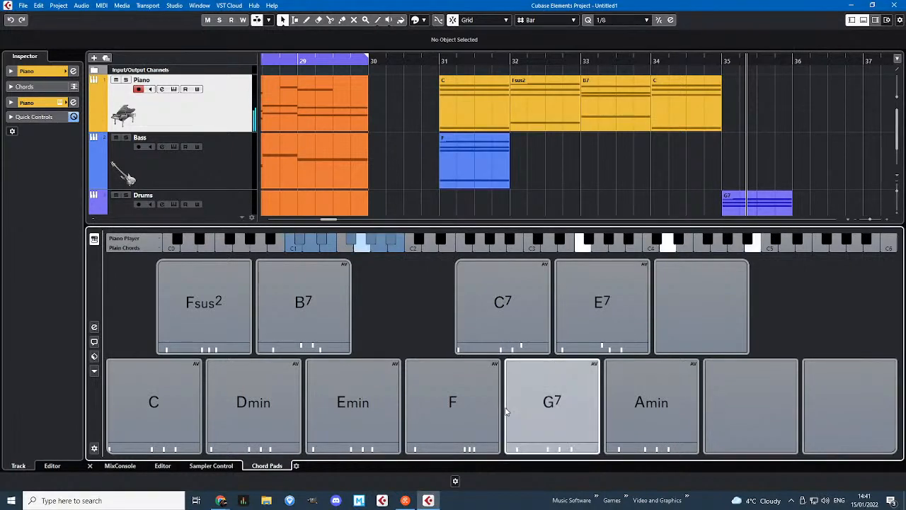
{"action": "left_click", "coordinate": [505, 408]}
{"action": "left_click", "coordinate": [498, 198]}
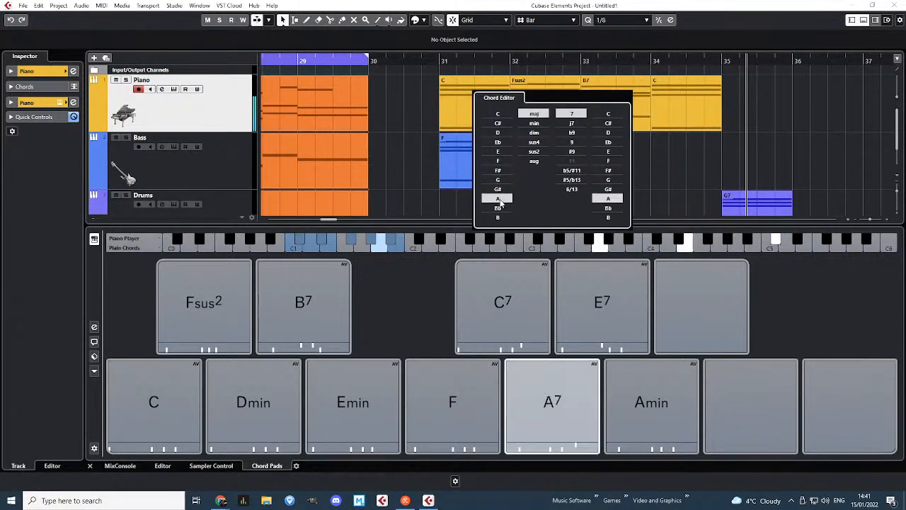
{"action": "left_click", "coordinate": [535, 123]}
{"action": "left_click", "coordinate": [602, 335]}
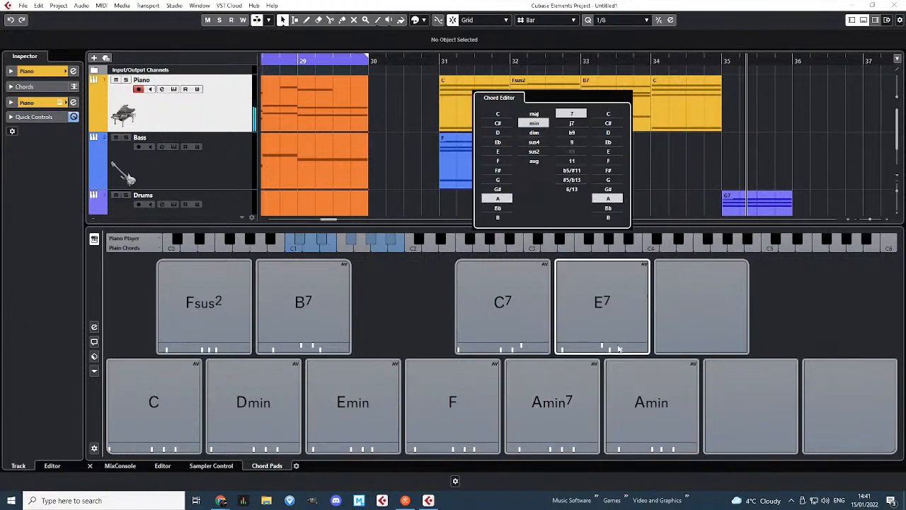
{"action": "left_click", "coordinate": [601, 345]}
{"action": "left_click", "coordinate": [653, 418]}
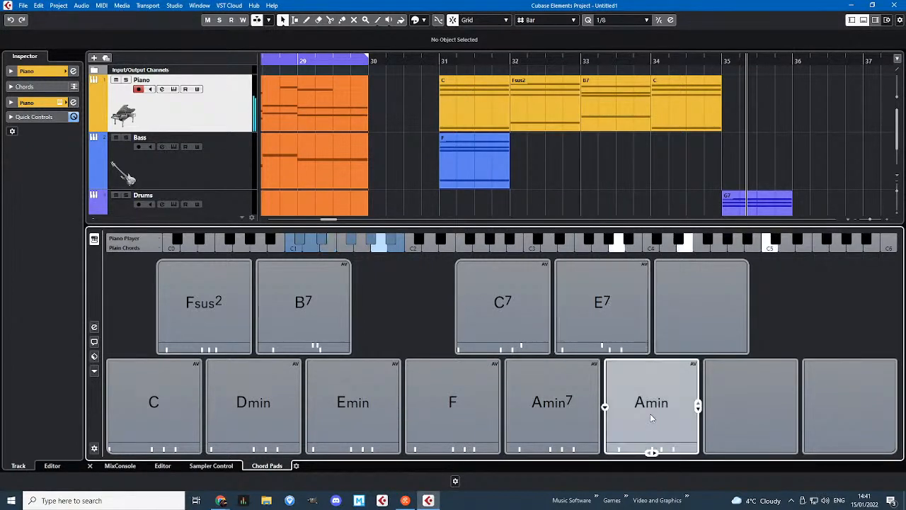
- Change the Amin chord pad to Faug by setting its root to F with an aug chord type
{"action": "left_click", "coordinate": [606, 409]}
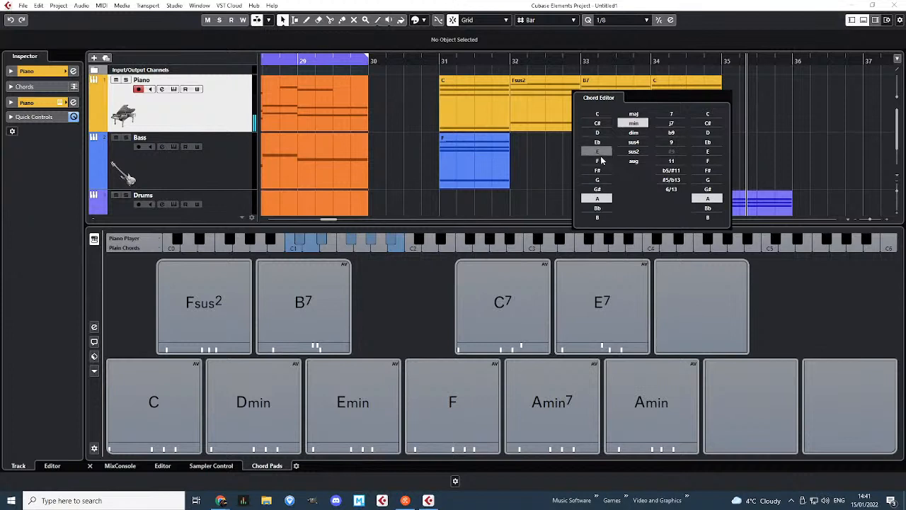
{"action": "left_click", "coordinate": [598, 160]}
{"action": "left_click", "coordinate": [634, 160]}
{"action": "left_click", "coordinate": [420, 369]}
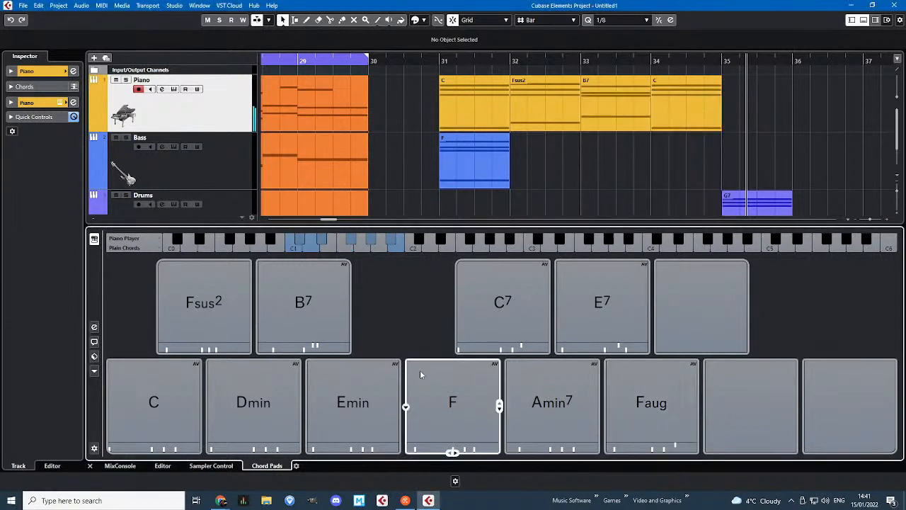
- Audition the C7, Amin7, E7, Faug and F chord pads in varying orders to try out progressions
{"action": "left_click", "coordinate": [534, 346]}
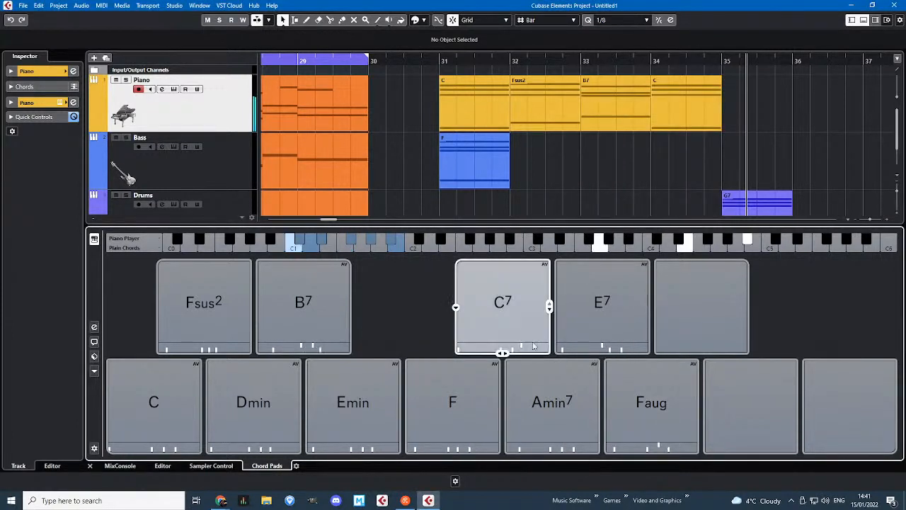
{"action": "left_click", "coordinate": [549, 400]}
{"action": "left_click", "coordinate": [602, 333]}
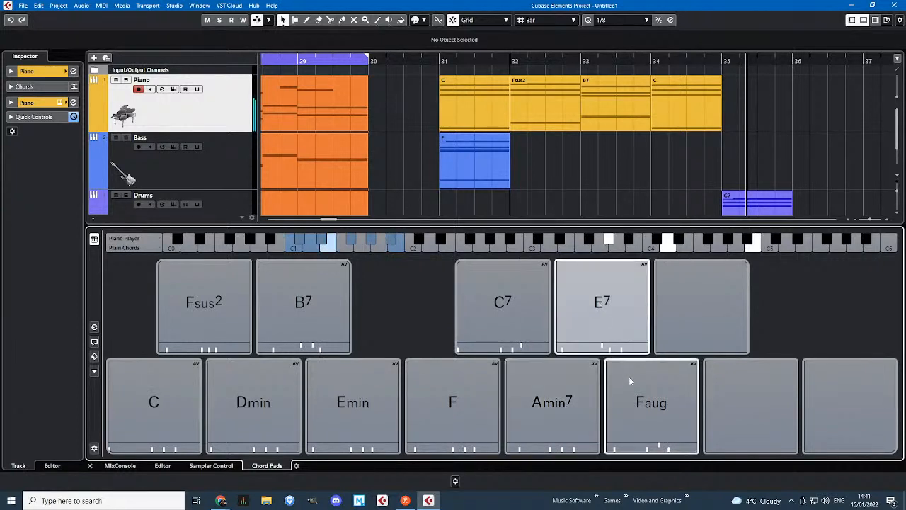
{"action": "left_click", "coordinate": [630, 379]}
{"action": "left_click", "coordinate": [567, 315]}
{"action": "left_click", "coordinate": [555, 406]}
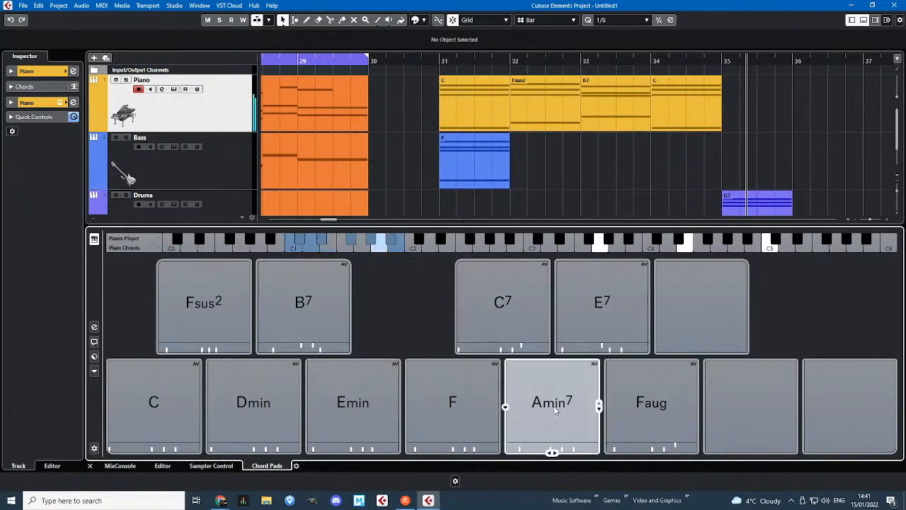
{"action": "left_click", "coordinate": [525, 305]}
{"action": "left_click", "coordinate": [593, 295]}
{"action": "left_click", "coordinate": [558, 365]}
{"action": "left_click", "coordinate": [501, 316]}
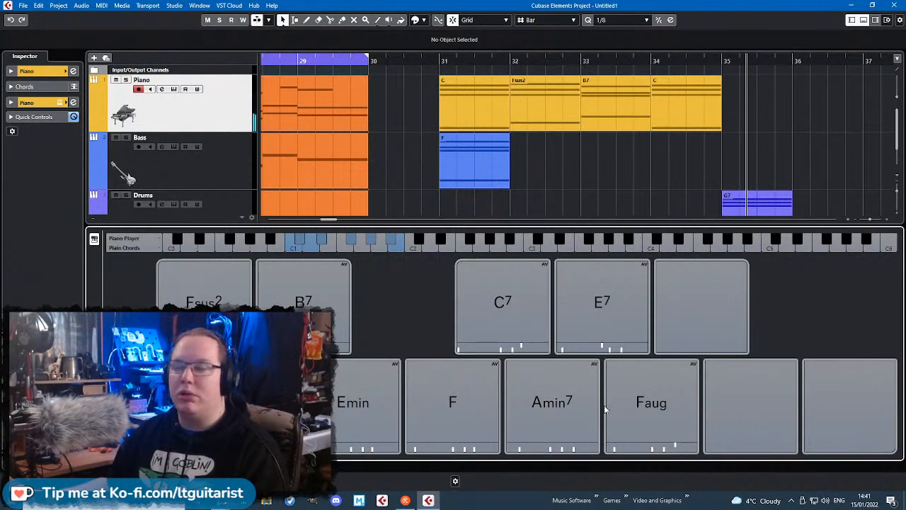
{"action": "left_click", "coordinate": [494, 320]}
{"action": "left_click", "coordinate": [590, 312]}
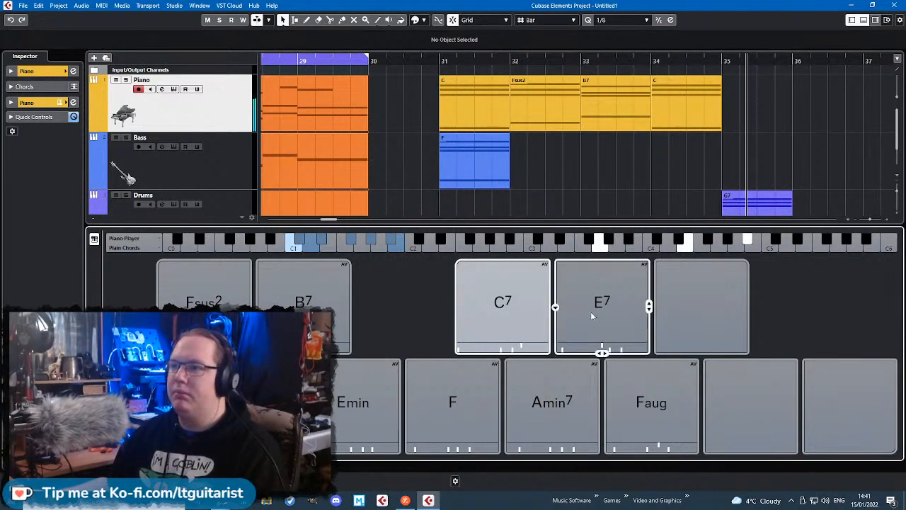
{"action": "left_click", "coordinate": [527, 295]}
{"action": "left_click", "coordinate": [548, 387]}
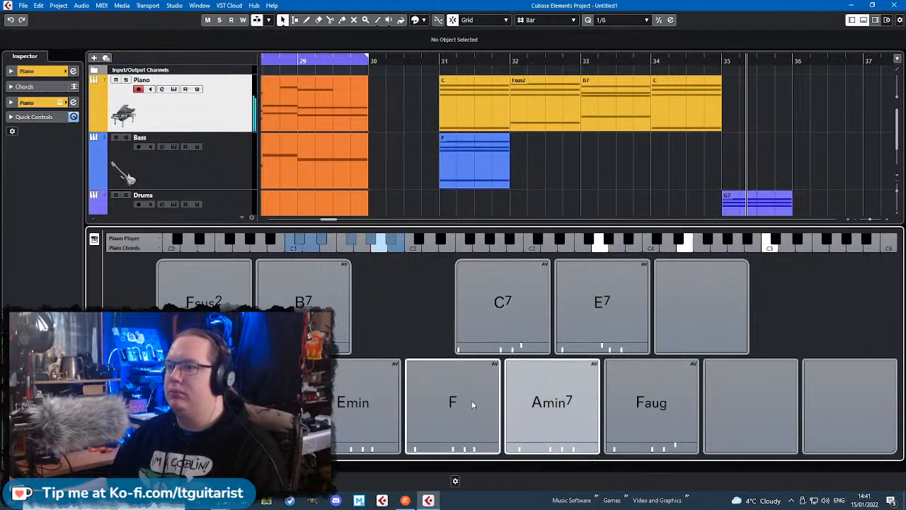
{"action": "left_click", "coordinate": [473, 403]}
{"action": "left_click", "coordinate": [500, 327]}
{"action": "left_click", "coordinate": [544, 386]}
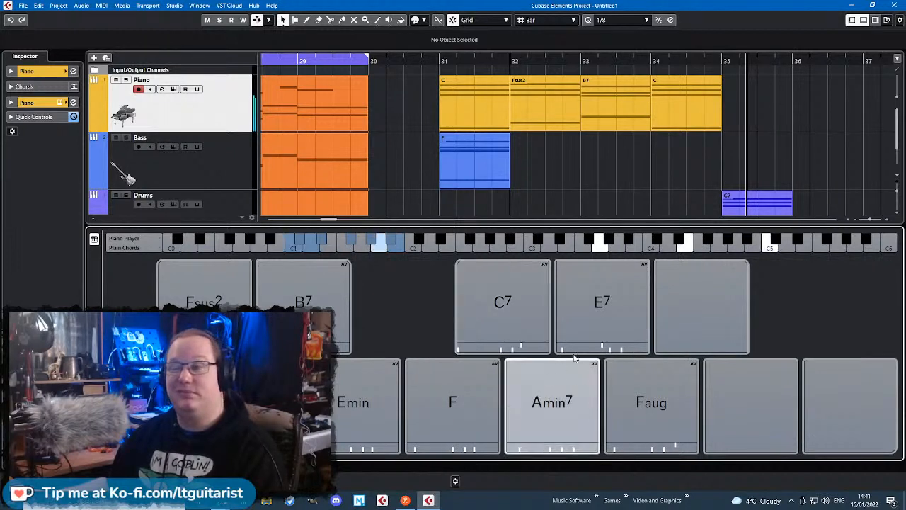
{"action": "left_click", "coordinate": [585, 327]}
{"action": "left_click", "coordinate": [512, 333]}
{"action": "left_click", "coordinate": [832, 447]}
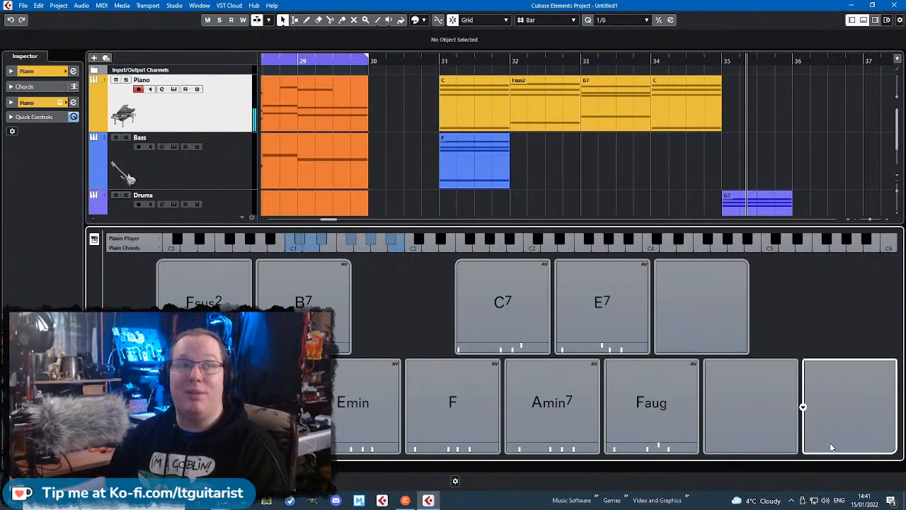
{"action": "left_click", "coordinate": [762, 390]}
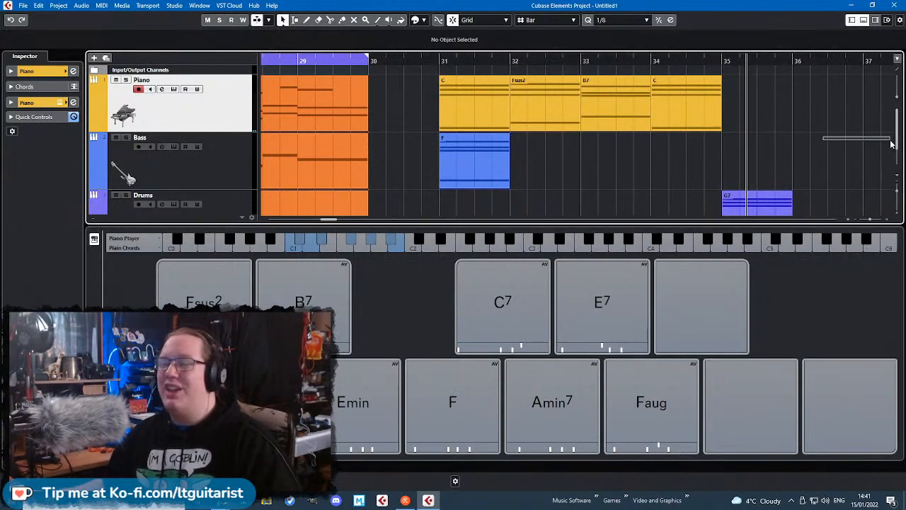
- Set the playback position to bar 37 and increase the height of the Piano track
{"action": "scroll", "coordinate": [891, 144], "scroll_direction": "right", "scroll_amount": 6}
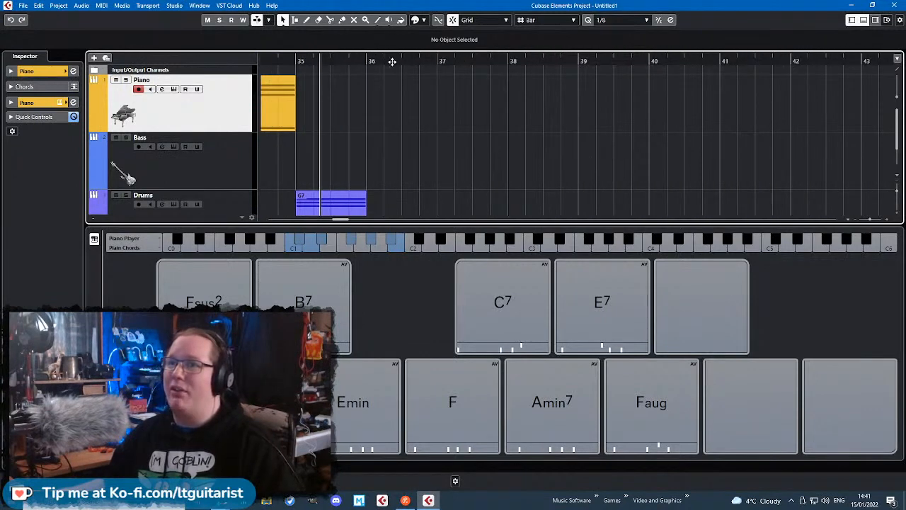
{"action": "left_click", "coordinate": [436, 62]}
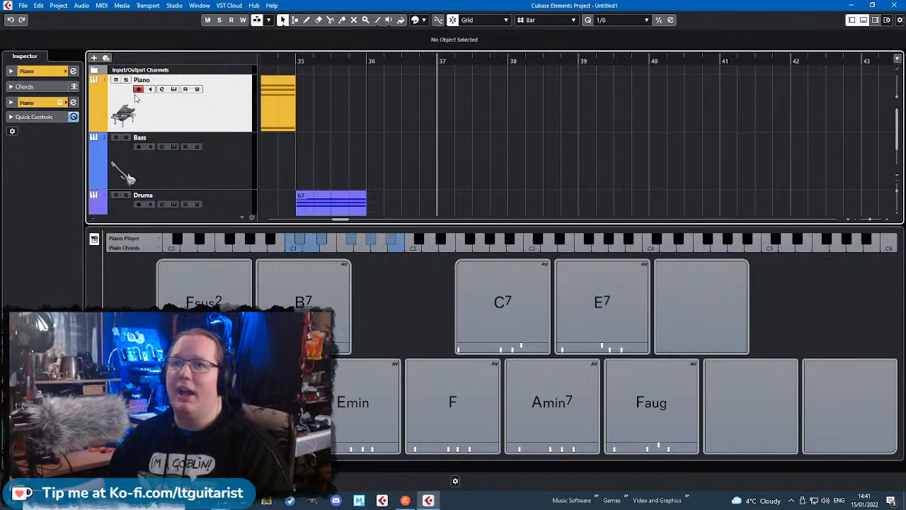
{"action": "left_click_drag", "start_coordinate": [184, 132], "coordinate": [183, 179]}
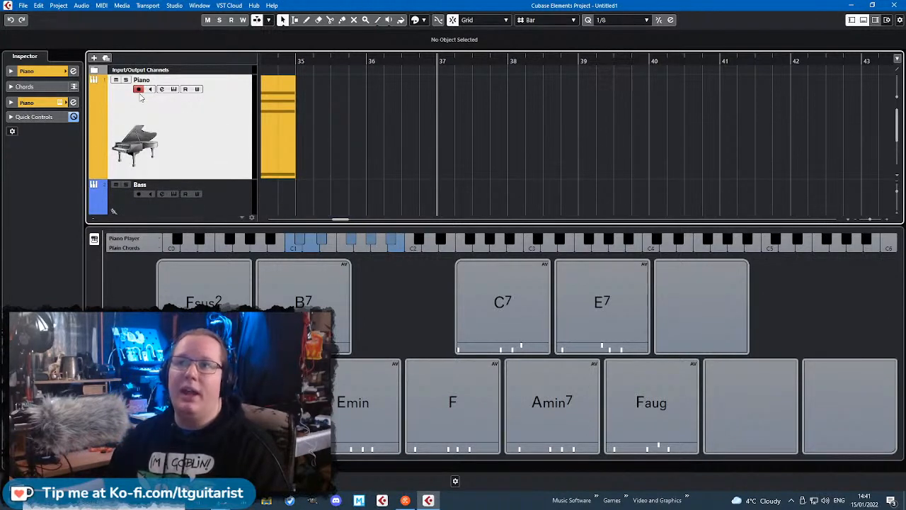
- Switch record enable on the Piano track off and back on
{"action": "left_click", "coordinate": [138, 90]}
{"action": "left_click", "coordinate": [140, 92]}
{"action": "left_click", "coordinate": [139, 93]}
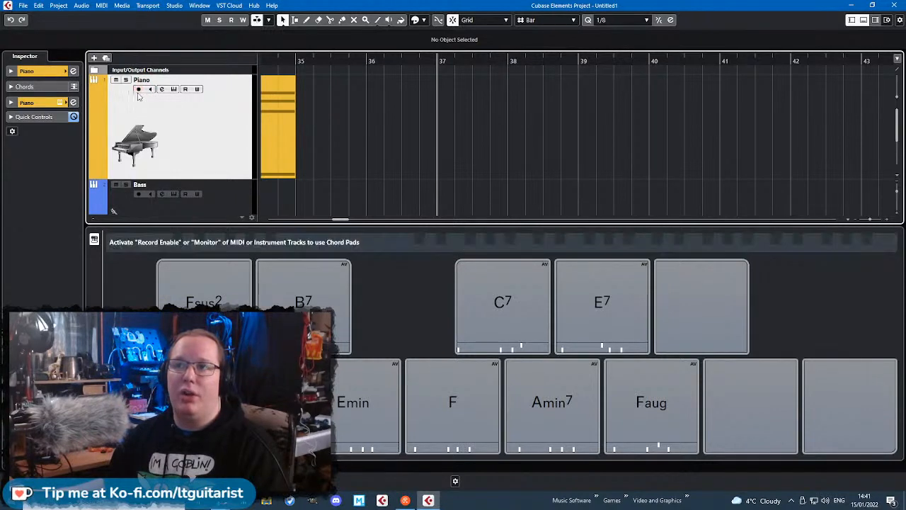
{"action": "left_click", "coordinate": [139, 90]}
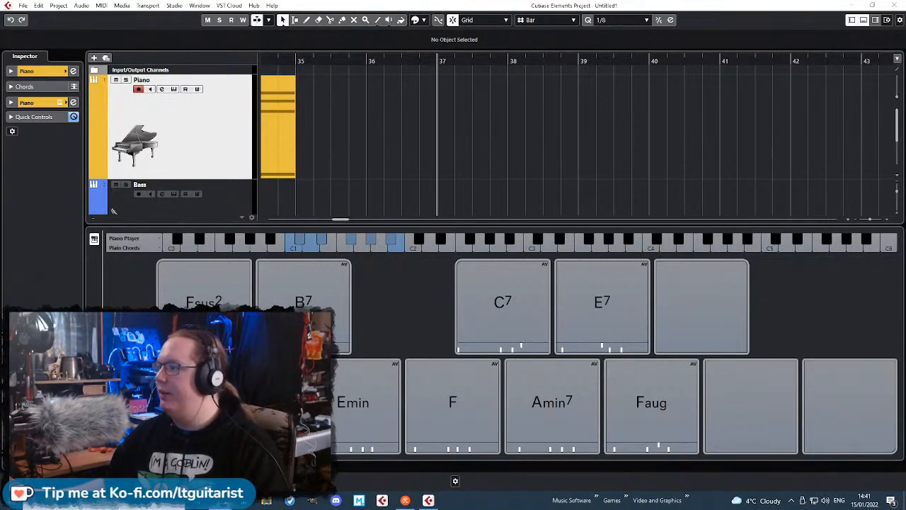
- Show the floating transport bar below the empty Piano lane and turn off cycle mode
{"action": "key", "text": "F2"}
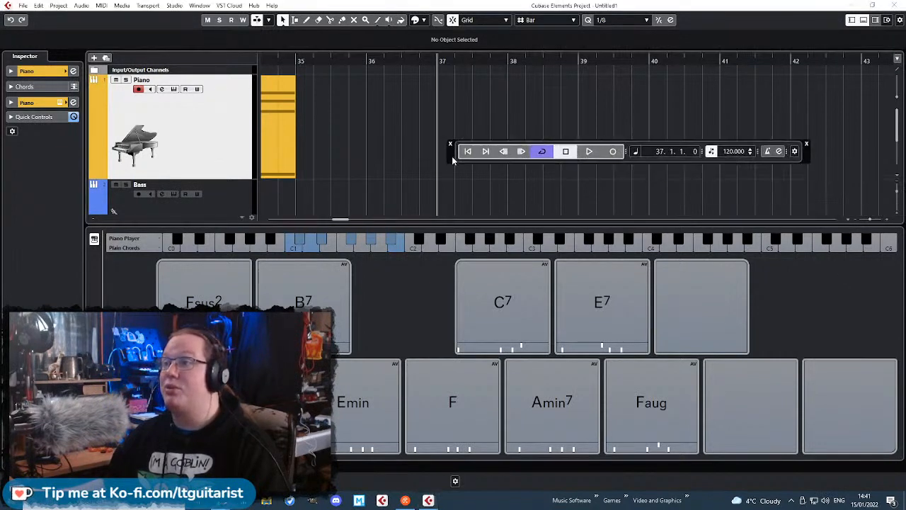
{"action": "left_click_drag", "start_coordinate": [453, 160], "coordinate": [533, 209]}
{"action": "key", "text": "F2"}
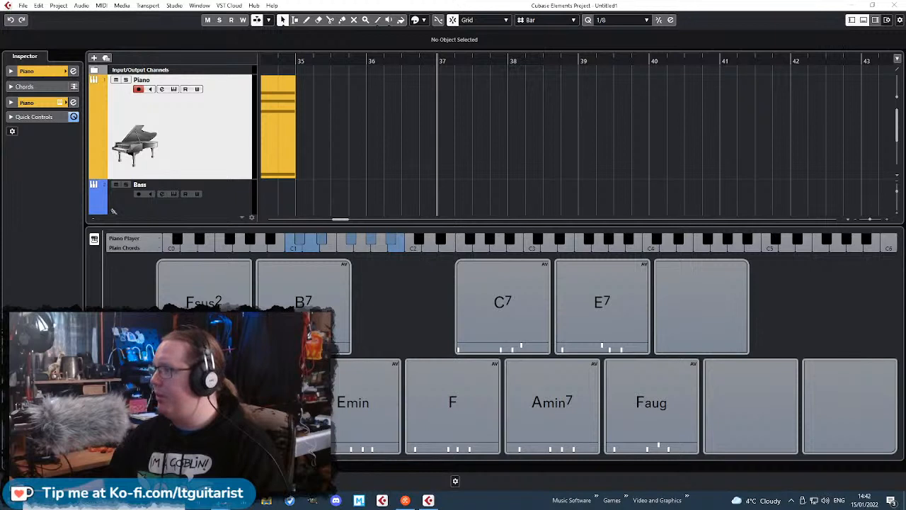
{"action": "key", "text": "F2"}
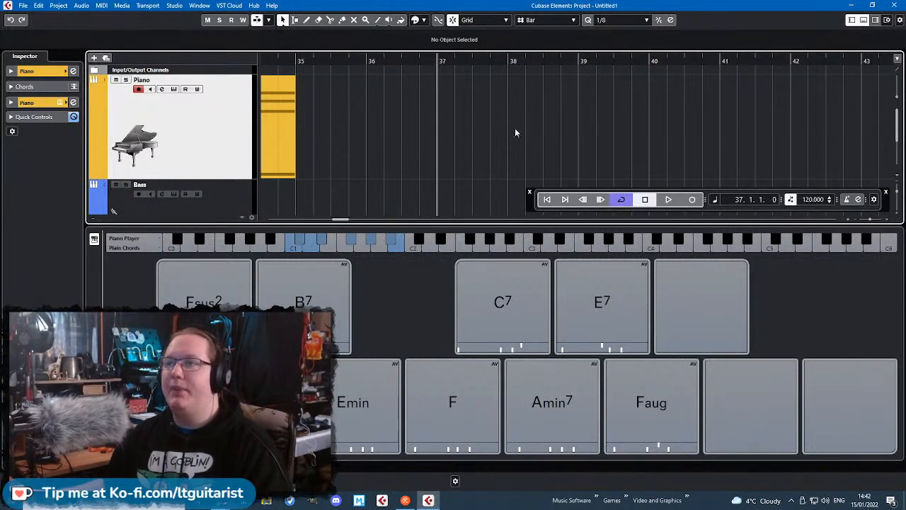
{"action": "left_click", "coordinate": [622, 200]}
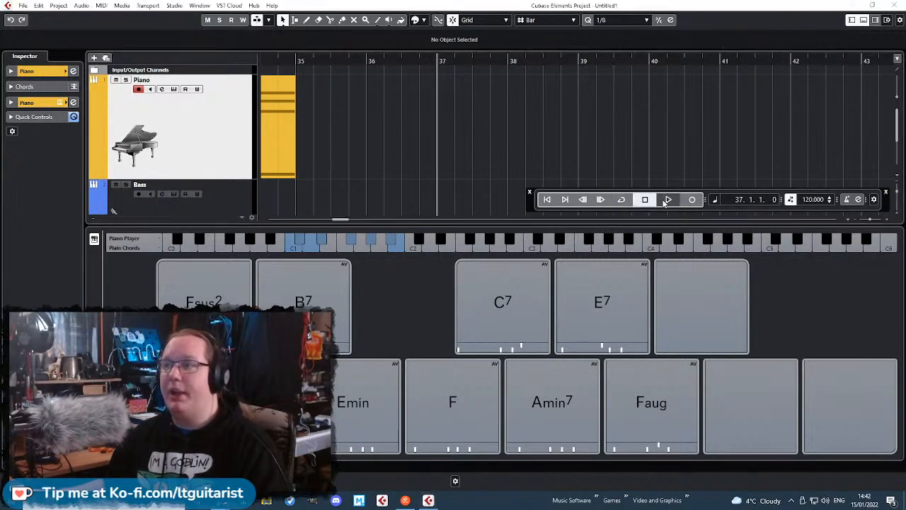
- Record the C7, Amin7, E7 and Faug pads twice through onto the Piano track from bar 37, and stop recording
{"action": "left_click", "coordinate": [689, 203]}
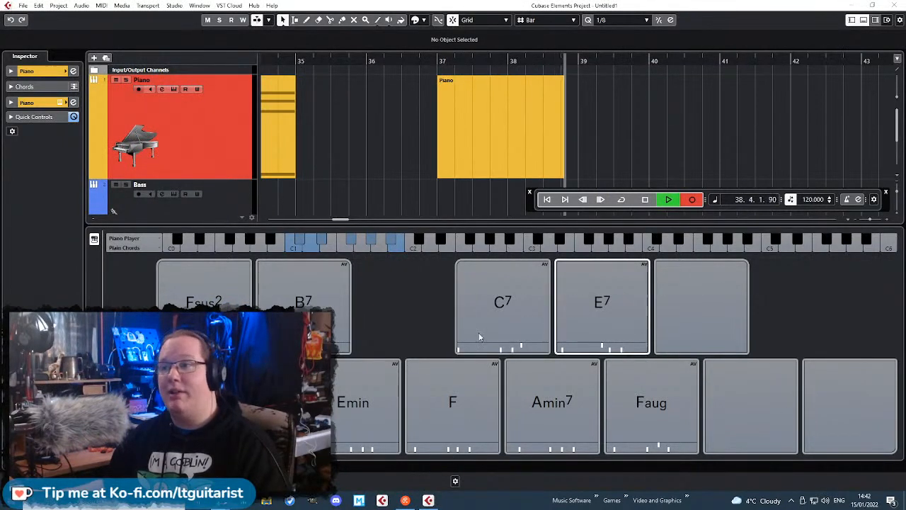
{"action": "left_click", "coordinate": [508, 307]}
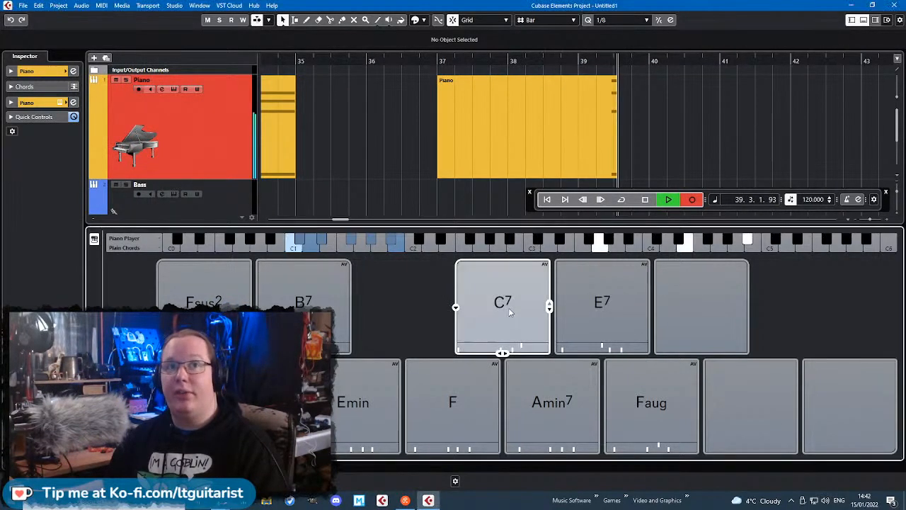
{"action": "left_click", "coordinate": [545, 371]}
{"action": "left_click", "coordinate": [592, 325]}
{"action": "left_click", "coordinate": [632, 401]}
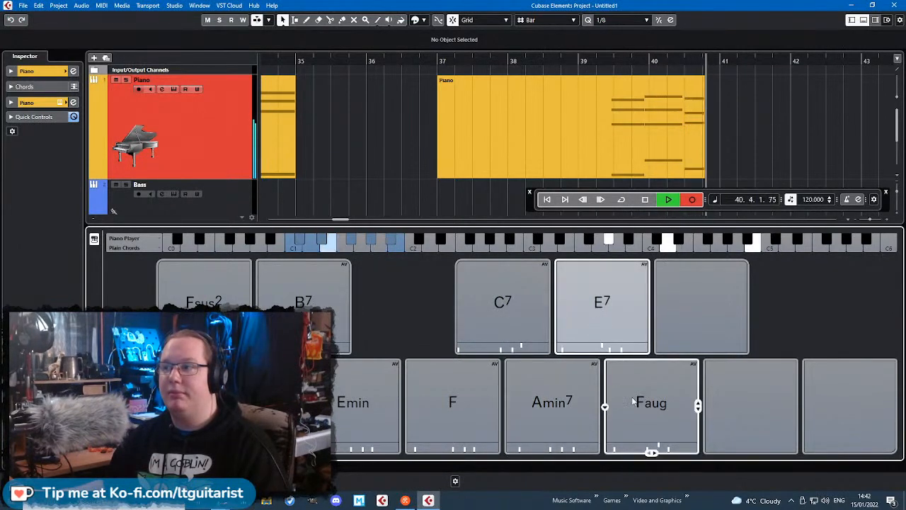
{"action": "left_click", "coordinate": [533, 331]}
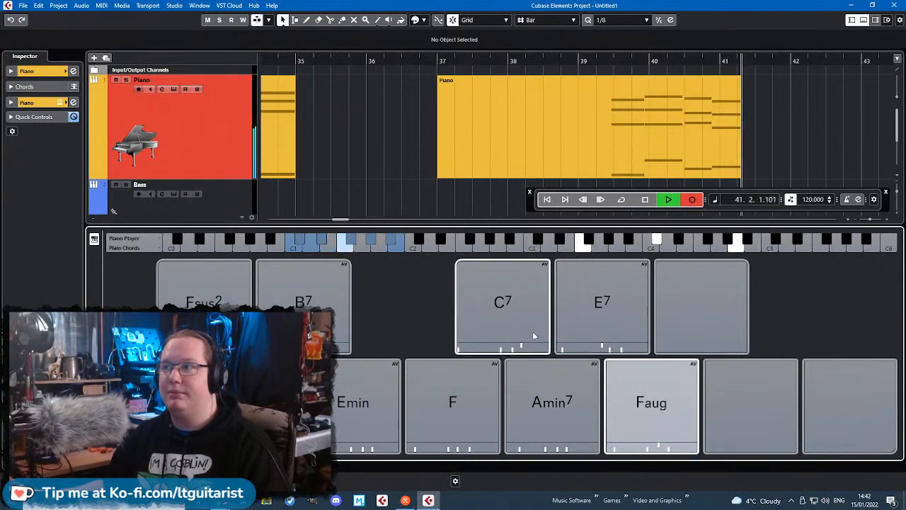
{"action": "left_click", "coordinate": [543, 368]}
{"action": "left_click", "coordinate": [613, 339]}
{"action": "left_click", "coordinate": [624, 381]}
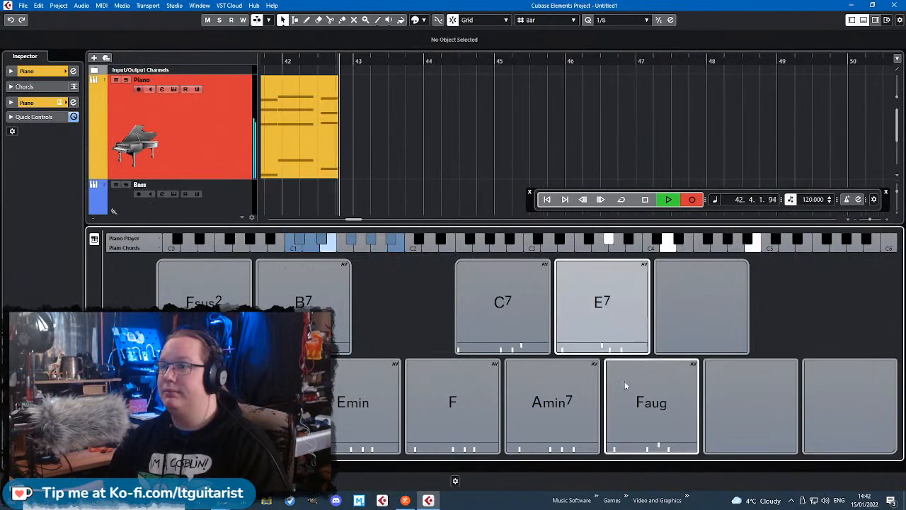
{"action": "key", "text": "space"}
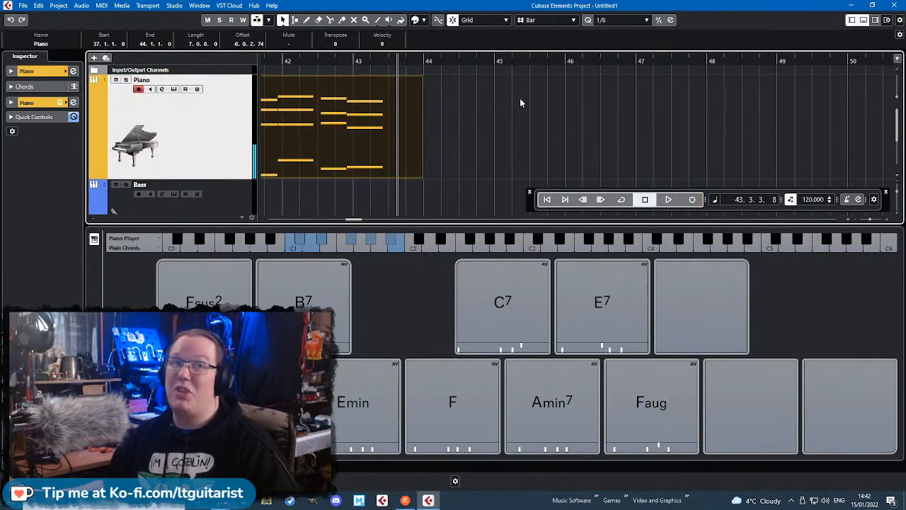
- Delete the newly recorded Piano part that starts at bar 37
{"action": "left_click", "coordinate": [316, 204]}
{"action": "scroll", "coordinate": [327, 200], "scroll_direction": "left", "scroll_amount": 4}
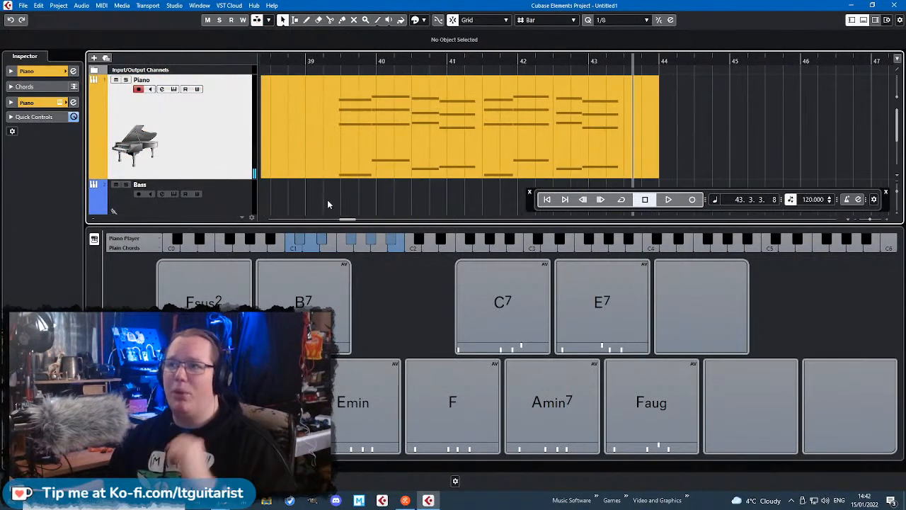
{"action": "left_click", "coordinate": [351, 77]}
{"action": "key", "text": "Delete"}
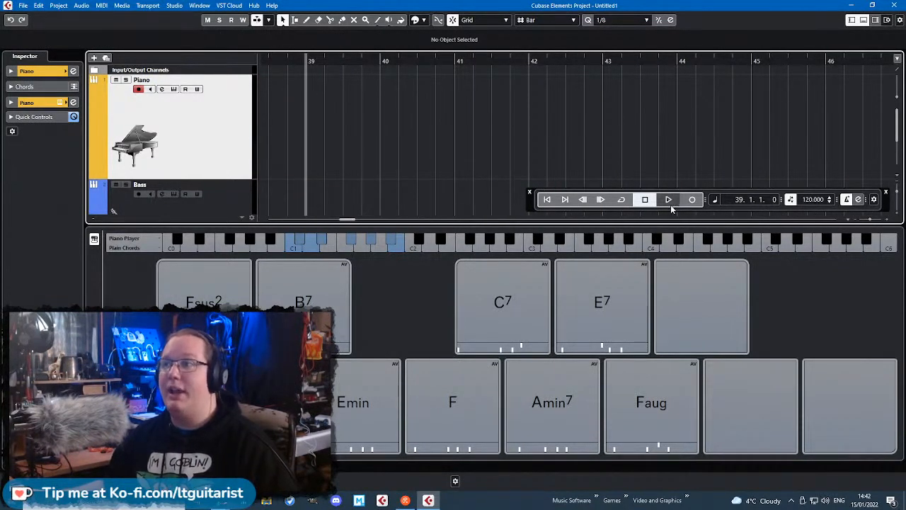
- Record the C7, Amin7, E7 and Faug pads twice through onto the Piano track, starting the recording at bar 39, and stop
{"action": "key", "text": "space"}
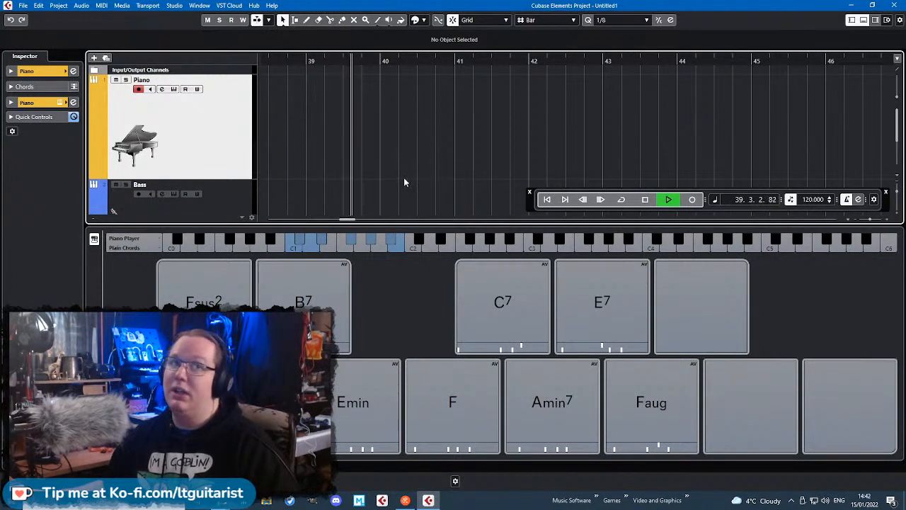
{"action": "left_click", "coordinate": [285, 59]}
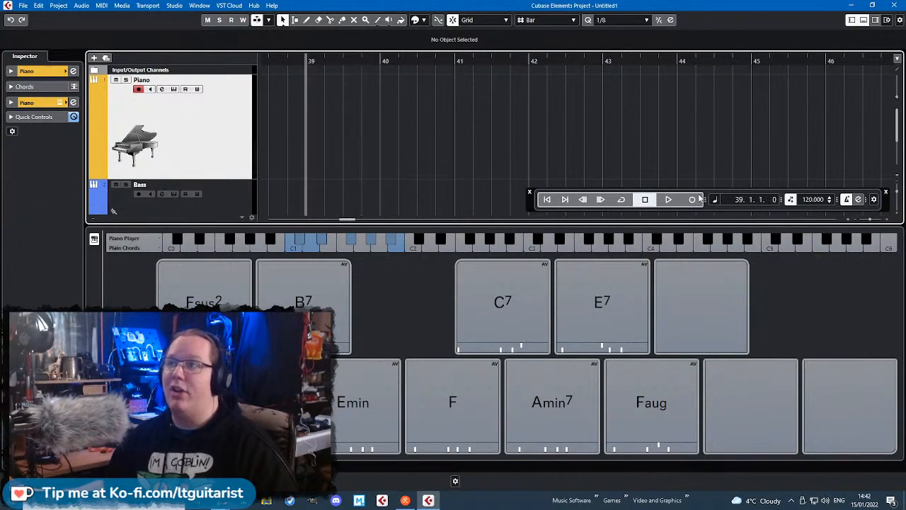
{"action": "left_click", "coordinate": [674, 202]}
{"action": "left_click", "coordinate": [693, 200]}
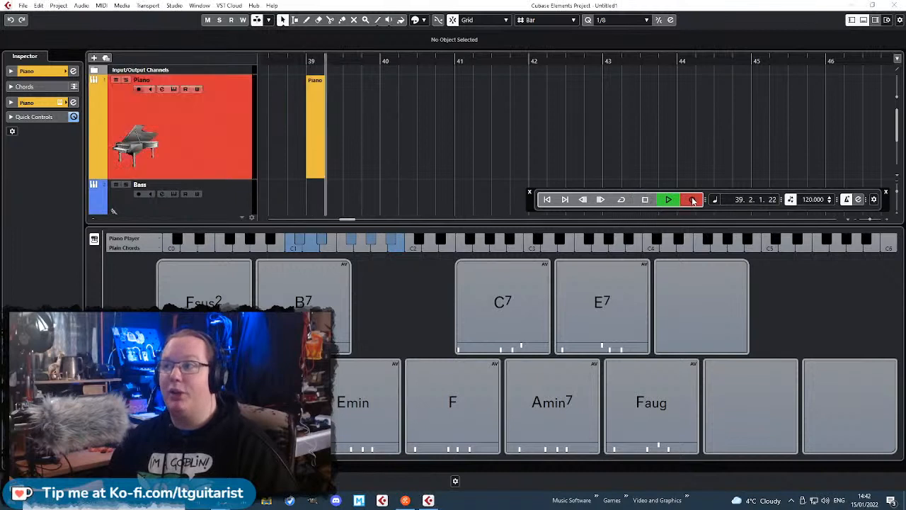
{"action": "left_click", "coordinate": [500, 303]}
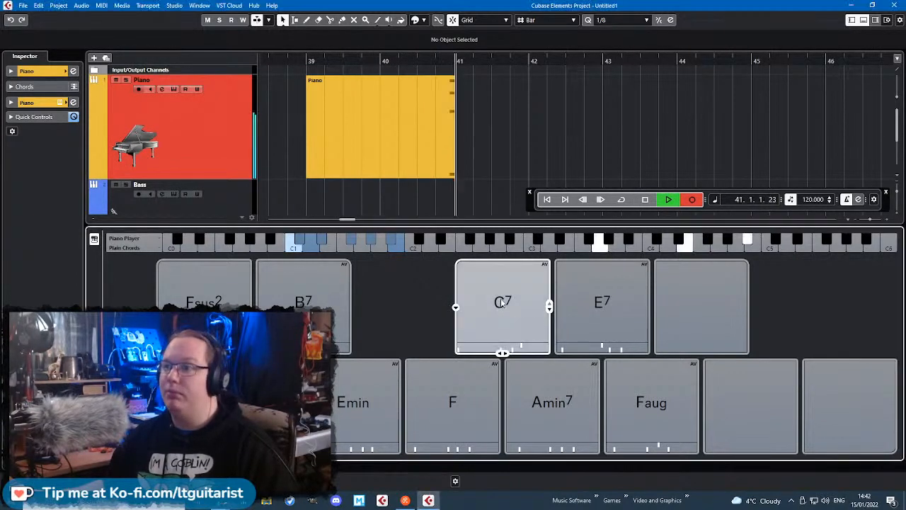
{"action": "left_click", "coordinate": [552, 388]}
{"action": "left_click", "coordinate": [608, 307]}
{"action": "left_click", "coordinate": [649, 442]}
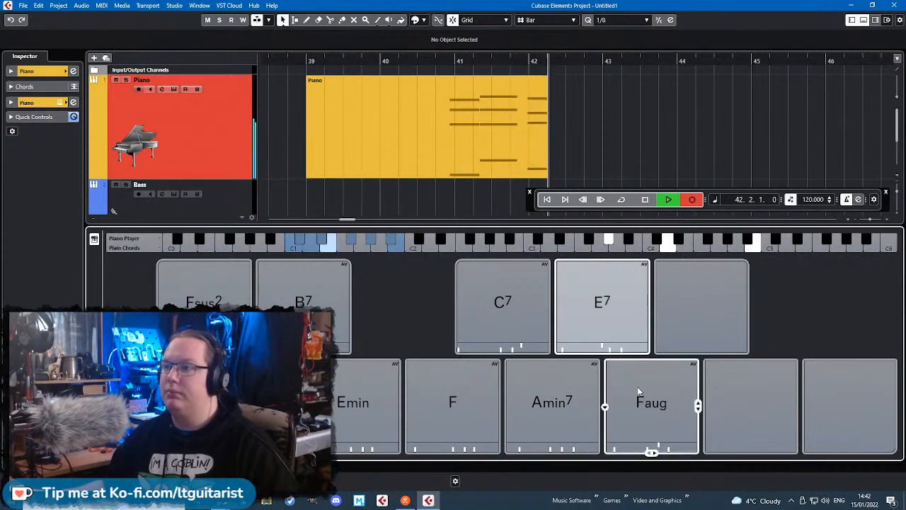
{"action": "left_click", "coordinate": [523, 301]}
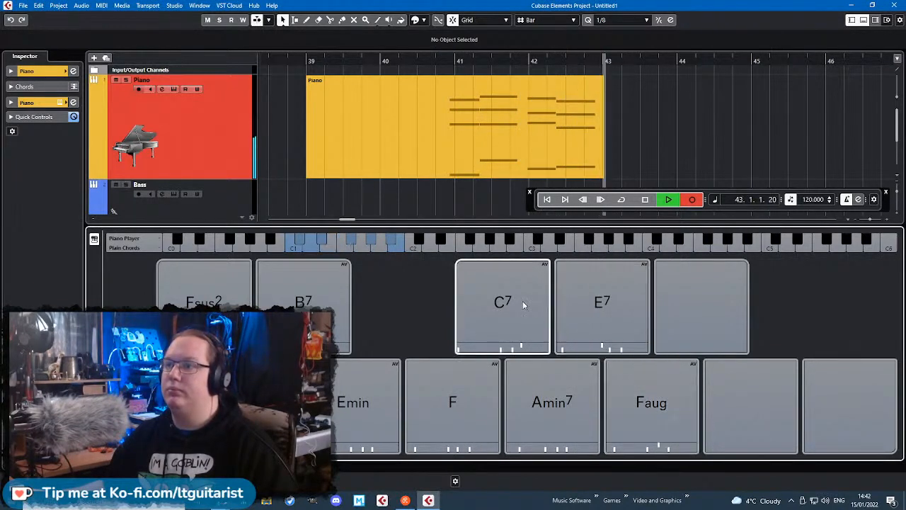
{"action": "left_click", "coordinate": [556, 380]}
{"action": "left_click", "coordinate": [593, 314]}
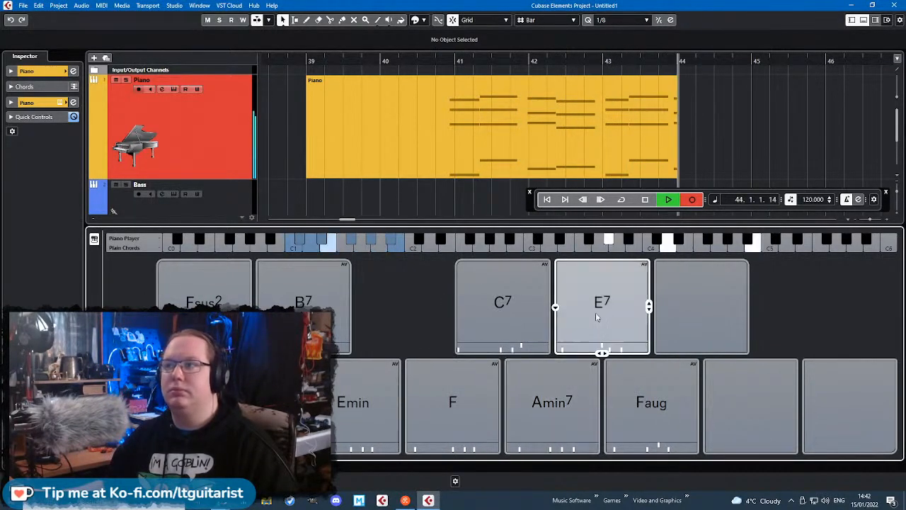
{"action": "left_click", "coordinate": [628, 389]}
{"action": "key", "text": "space"}
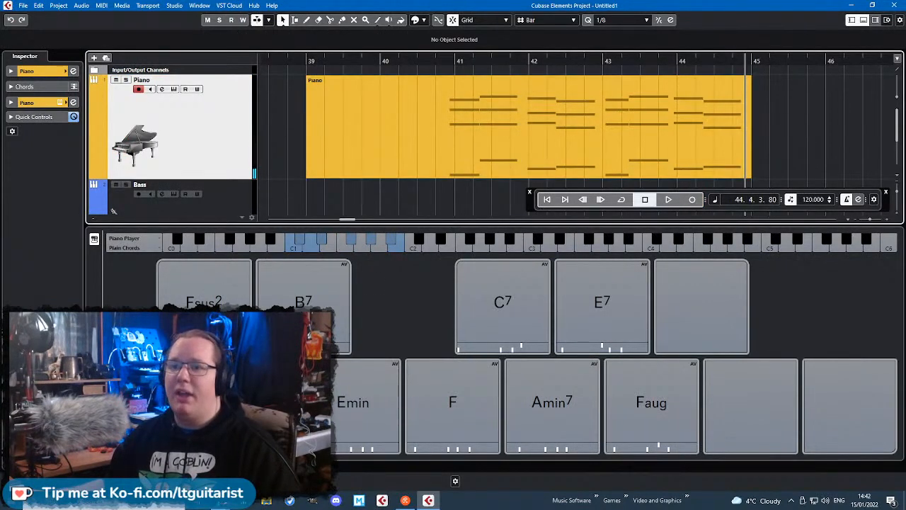
- Hide the Chord Pads, move the transport bar lower, and open the recorded Piano part in a separate Key Editor window
{"action": "key", "text": "ctrl+alt+e"}
{"action": "scroll", "coordinate": [558, 288], "scroll_direction": "down", "scroll_amount": 1}
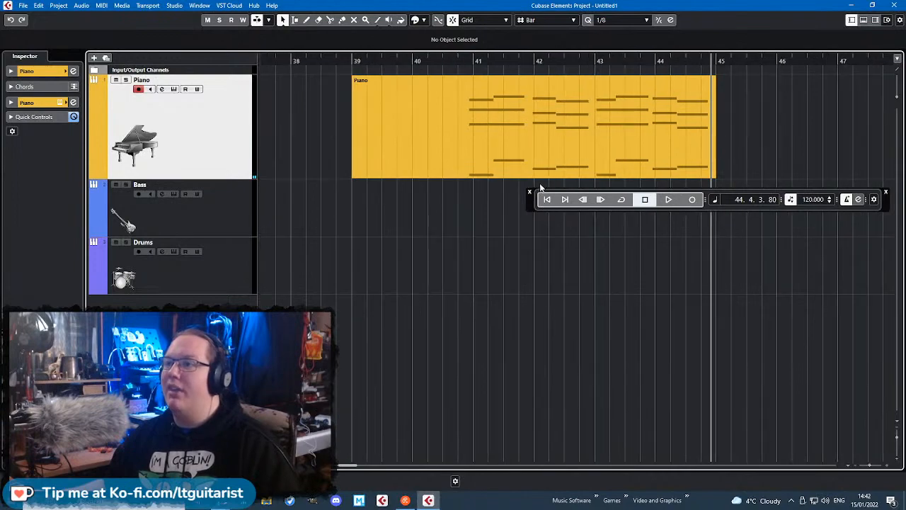
{"action": "left_click_drag", "start_coordinate": [531, 202], "coordinate": [531, 436]}
{"action": "double_click", "coordinate": [455, 146]}
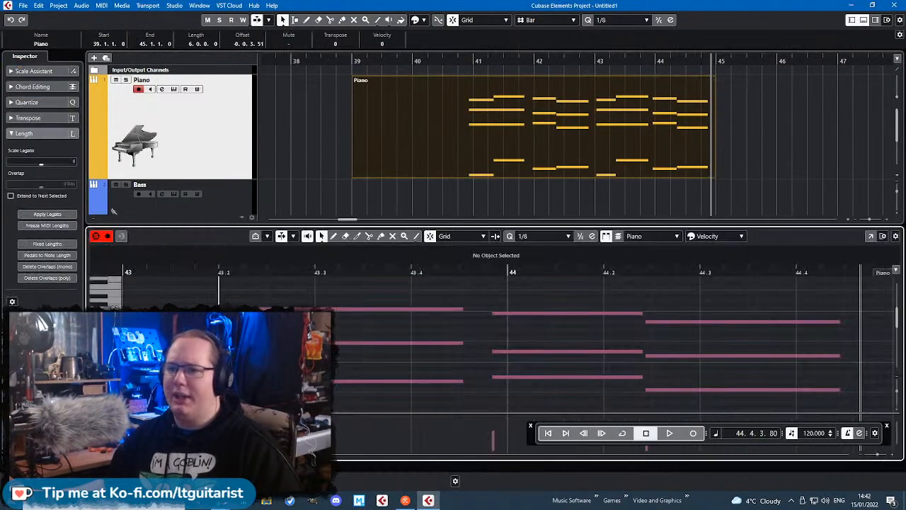
{"action": "left_click", "coordinate": [870, 237]}
{"action": "scroll", "coordinate": [238, 157], "scroll_direction": "up", "scroll_amount": 2}
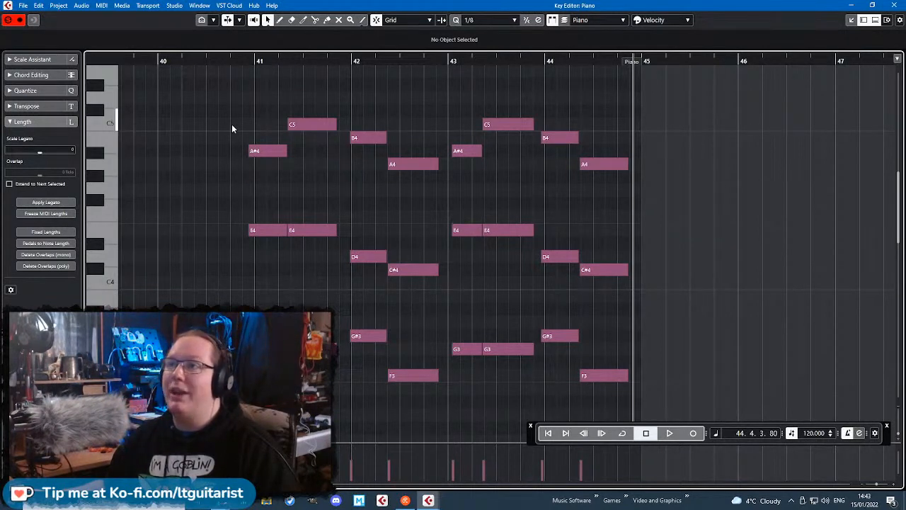
- Quantize all the upper chord notes of the Piano part to the 1/8 grid
{"action": "left_click_drag", "start_coordinate": [214, 97], "coordinate": [641, 431]}
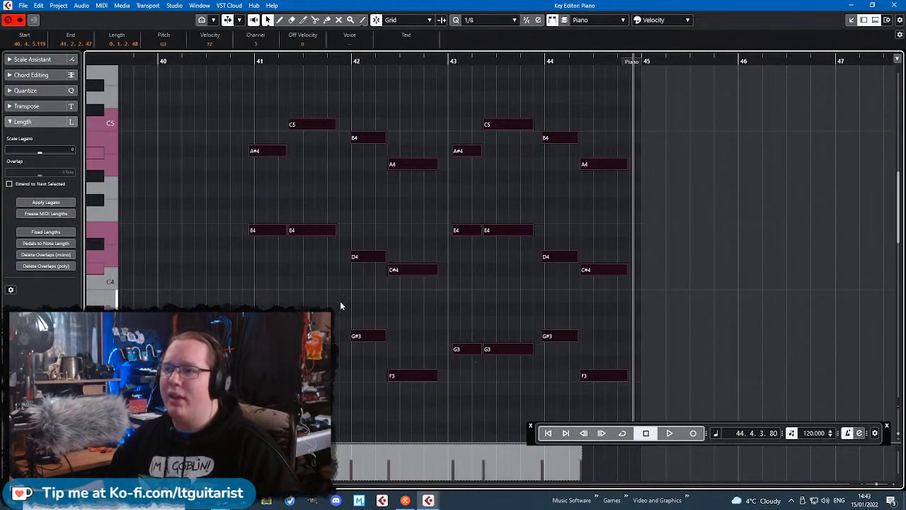
{"action": "scroll", "coordinate": [250, 317], "scroll_direction": "up", "scroll_amount": 1}
{"action": "scroll", "coordinate": [237, 291], "scroll_direction": "up", "scroll_amount": 1}
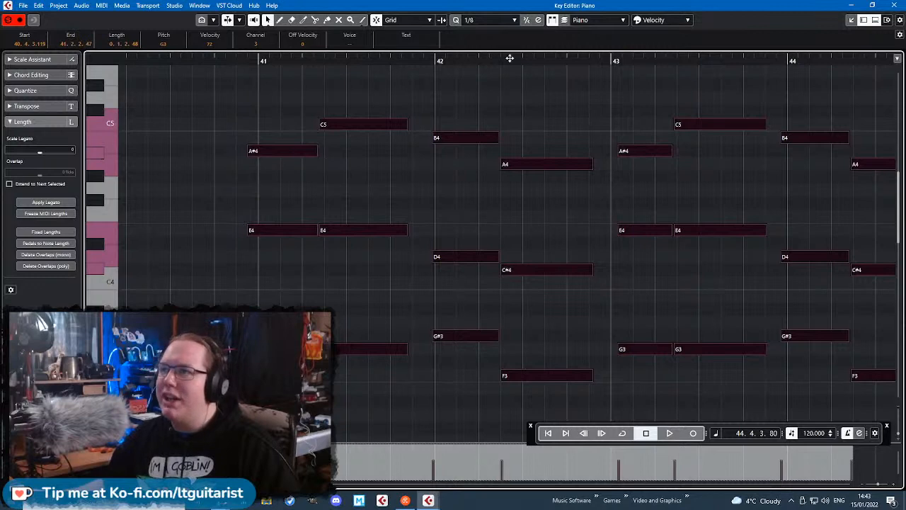
{"action": "scroll", "coordinate": [284, 196], "scroll_direction": "down", "scroll_amount": 1}
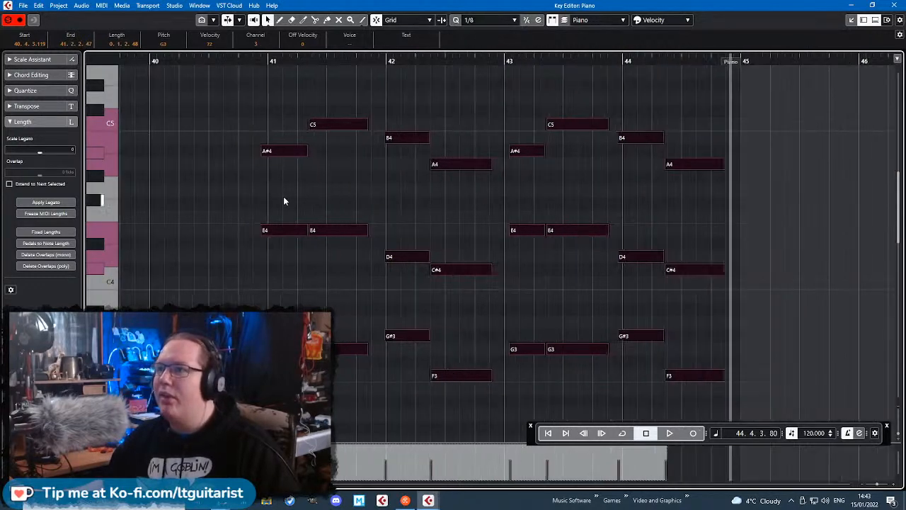
{"action": "left_click_drag", "start_coordinate": [229, 88], "coordinate": [715, 391]}
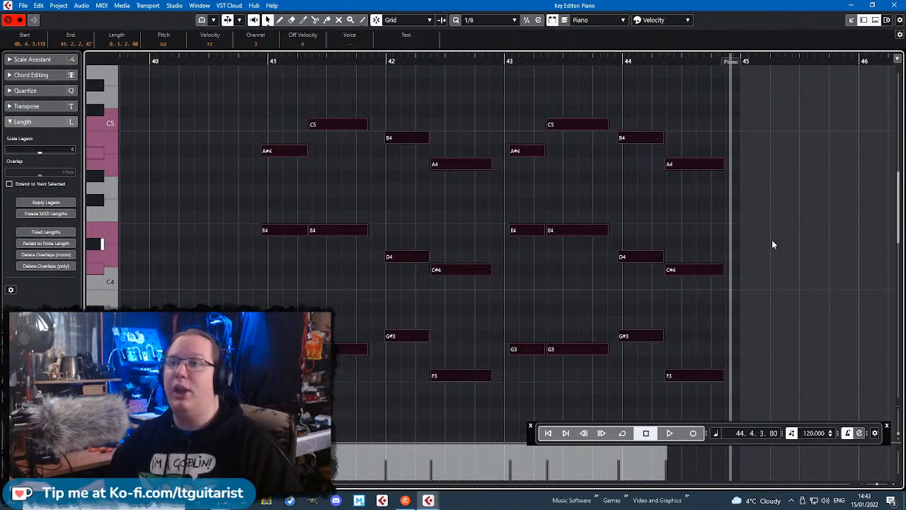
{"action": "key", "text": "q"}
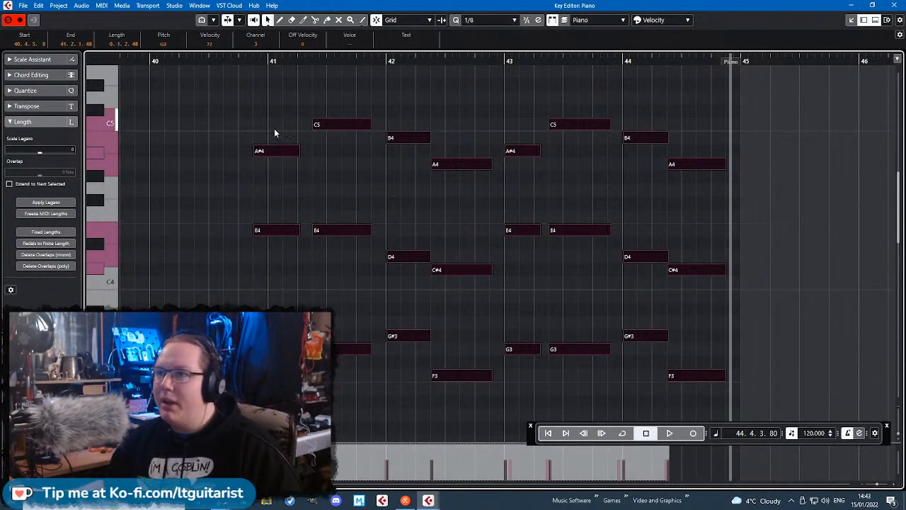
- Shift the start of the first chord's upper notes, including A#4 and E4, to the beginning of bar 41
{"action": "left_click_drag", "start_coordinate": [222, 120], "coordinate": [278, 298]}
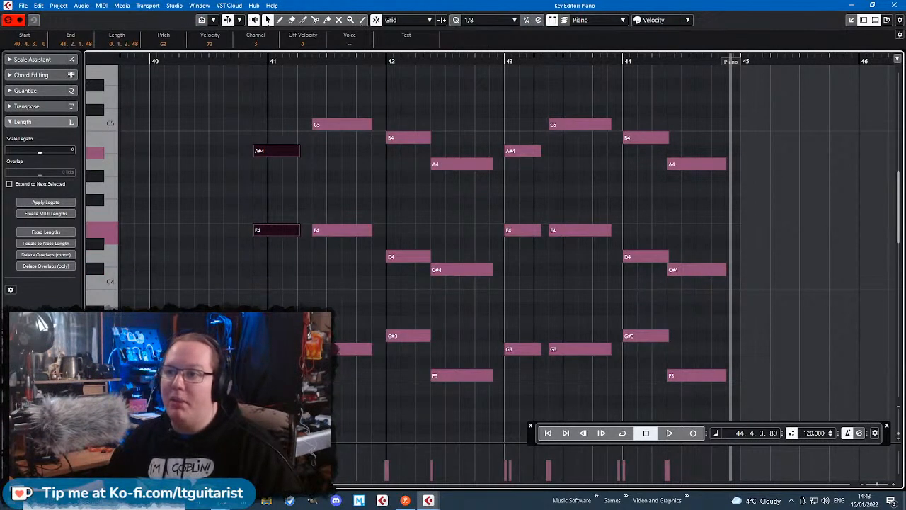
{"action": "key", "text": "ctrl+Right"}
{"action": "left_click", "coordinate": [274, 303]}
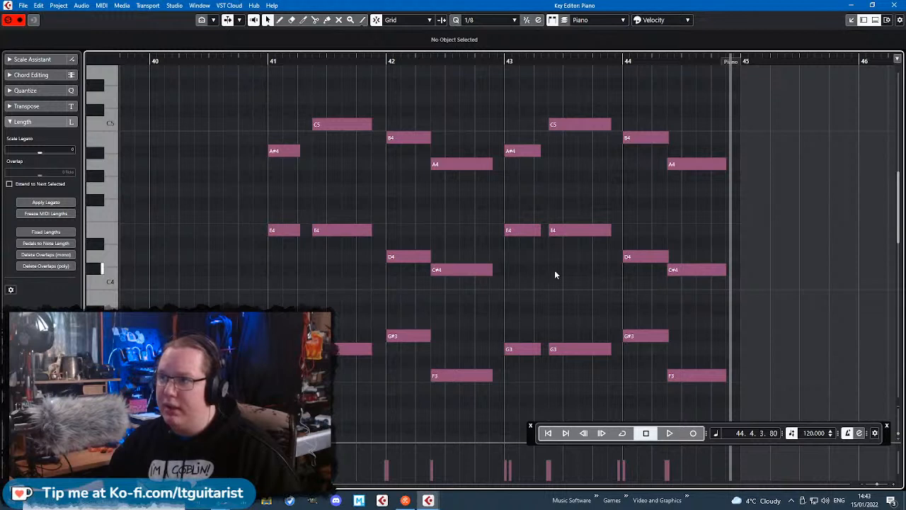
- Play the part from just before bar 41, bring the low bass notes into view, and stop playback
{"action": "left_click", "coordinate": [253, 59]}
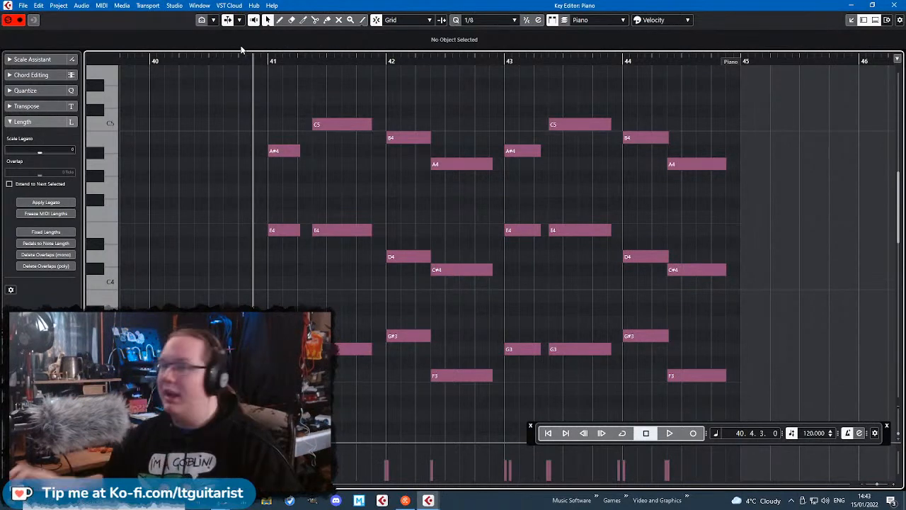
{"action": "key", "text": "space"}
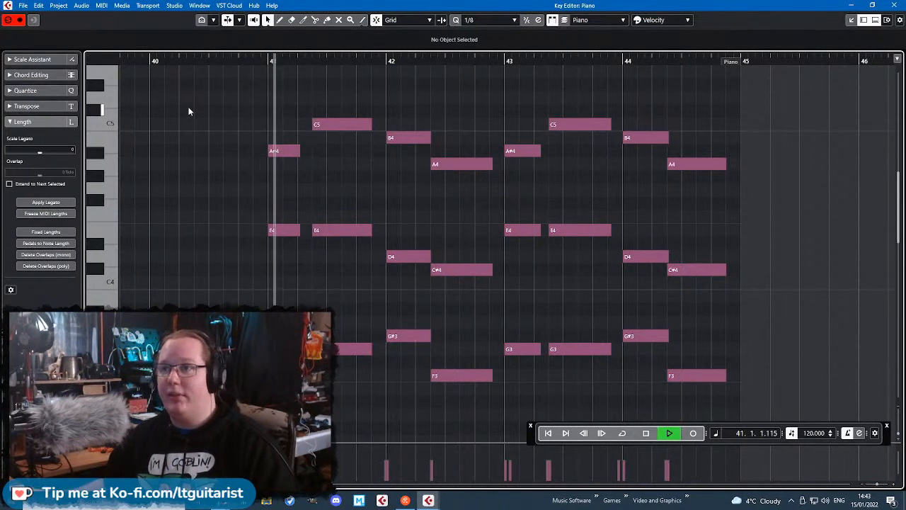
{"action": "scroll", "coordinate": [188, 111], "scroll_direction": "down", "scroll_amount": 5}
{"action": "scroll", "coordinate": [188, 111], "scroll_direction": "down", "scroll_amount": 6}
{"action": "key", "text": "space"}
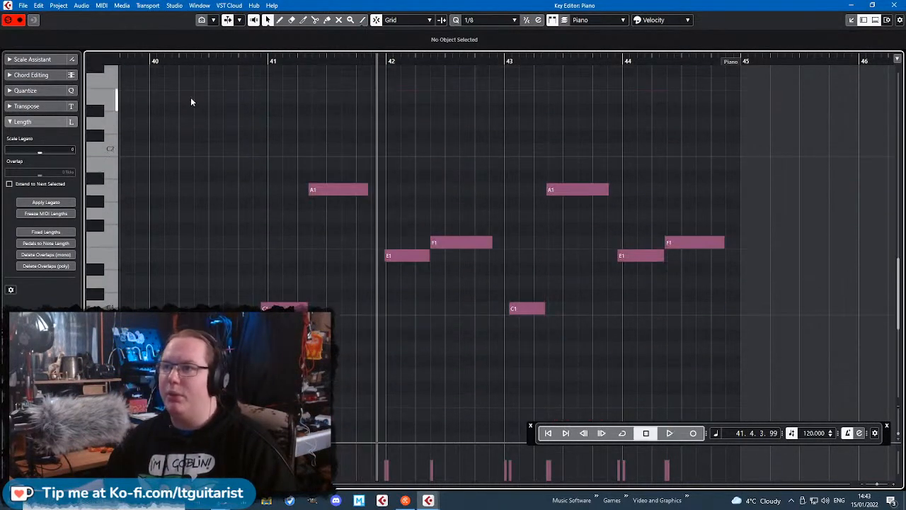
- Quantize the low bass notes to the 1/8 grid and move the first C1 note to the start of bar 41
{"action": "left_click_drag", "start_coordinate": [191, 97], "coordinate": [703, 326]}
{"action": "key", "text": "q"}
{"action": "left_click", "coordinate": [289, 267]}
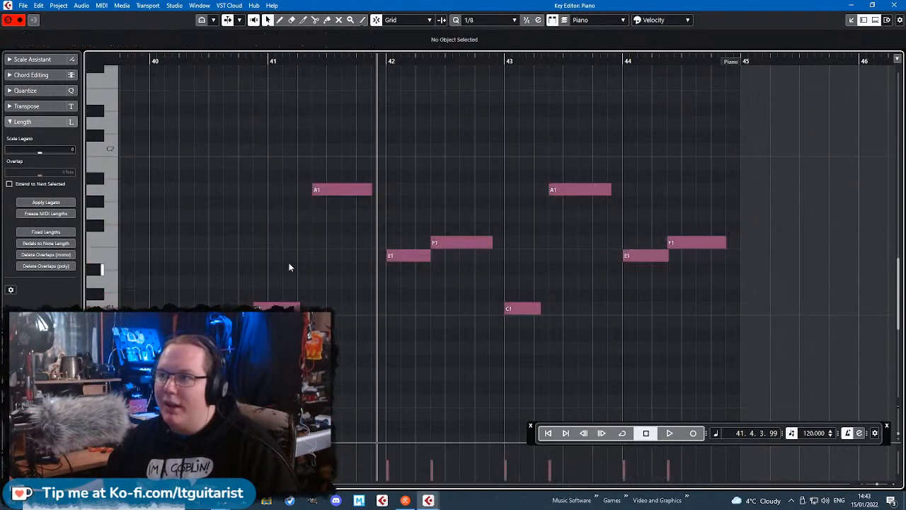
{"action": "left_click_drag", "start_coordinate": [277, 307], "coordinate": [292, 307]}
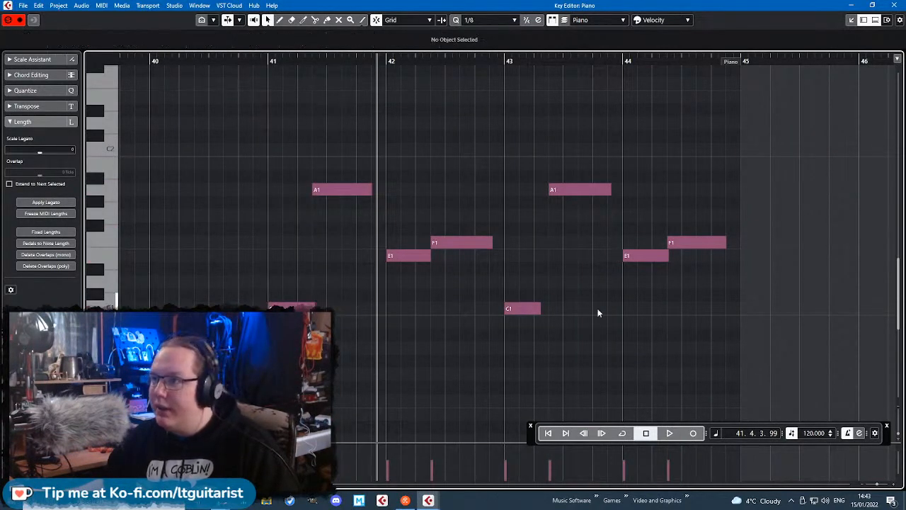
- Play back the quantized chords through bar 44 and stop
{"action": "scroll", "coordinate": [582, 303], "scroll_direction": "up", "scroll_amount": 10}
{"action": "left_click", "coordinate": [255, 184]}
{"action": "key", "text": "space"}
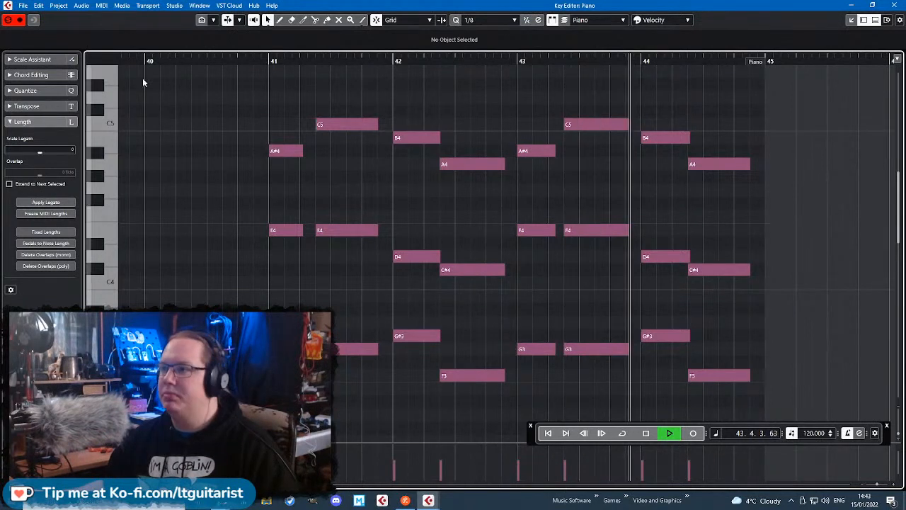
{"action": "key", "text": "space"}
- Raise the velocity of all the upper chord notes and play the part back from just before bar 41
{"action": "left_click_drag", "start_coordinate": [194, 88], "coordinate": [783, 403]}
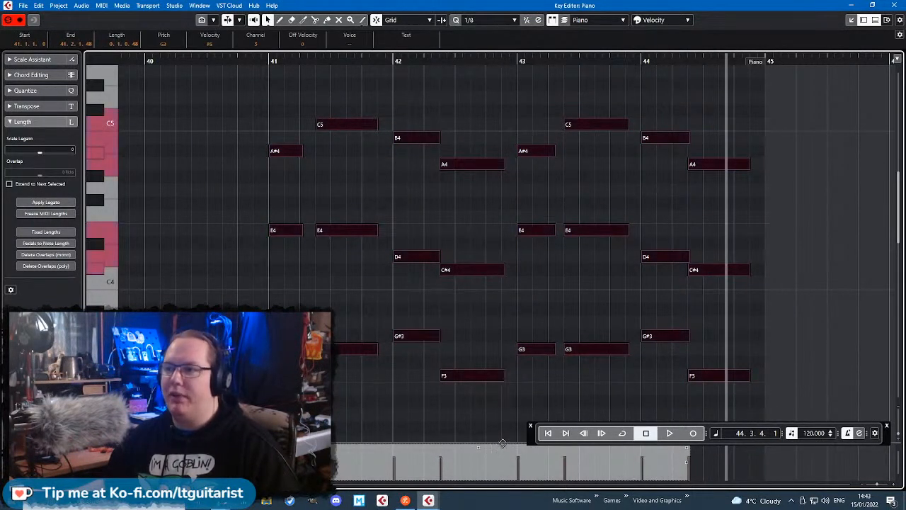
{"action": "left_click", "coordinate": [245, 60]}
{"action": "left_click", "coordinate": [259, 106]}
{"action": "key", "text": "space"}
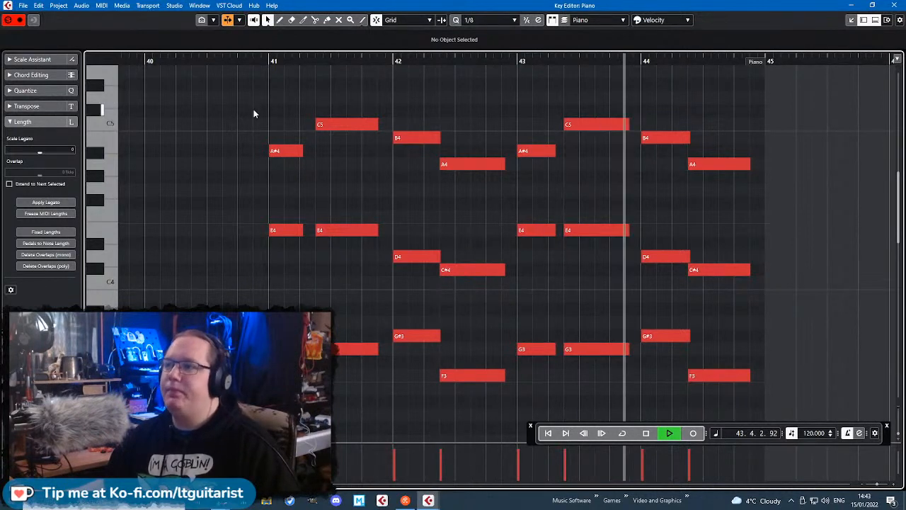
{"action": "key", "text": "space"}
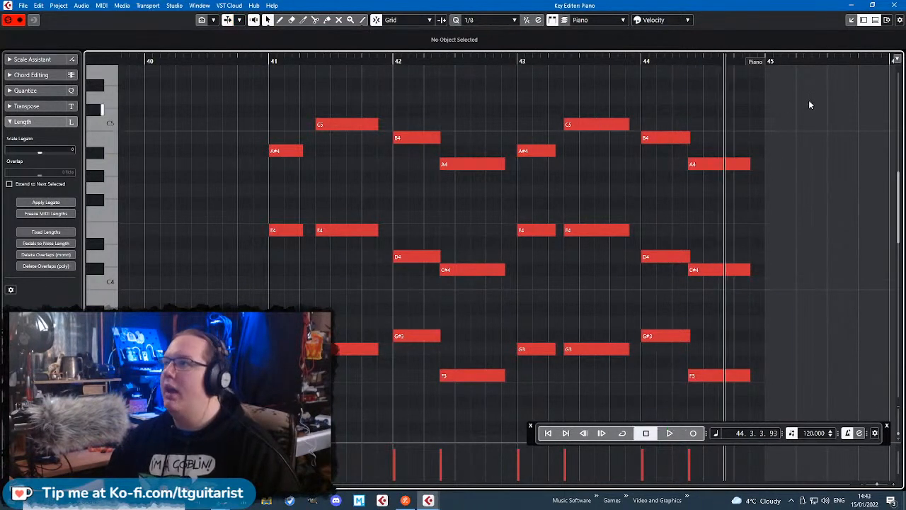
- Close the Key Editor window, show and hide the Chord Pads, and move the transport bar back up below the Piano lane
{"action": "left_click", "coordinate": [896, 5]}
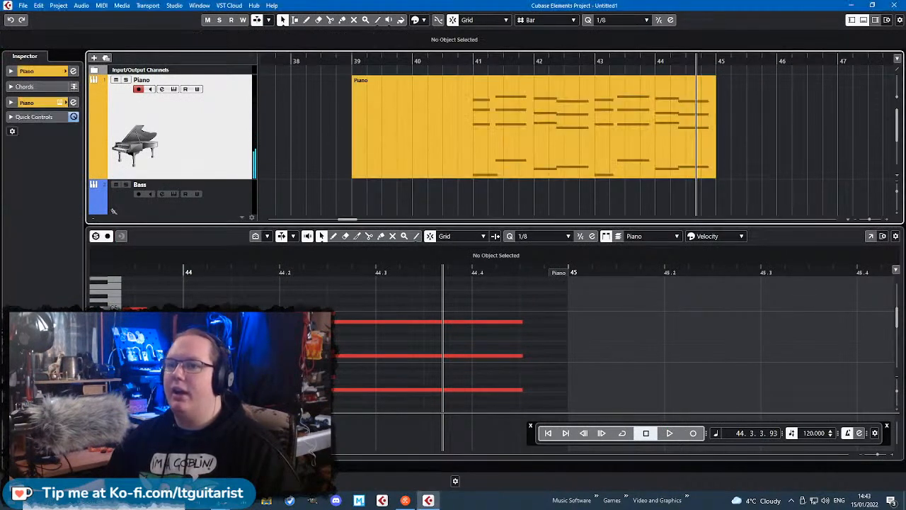
{"action": "left_click", "coordinate": [863, 19]}
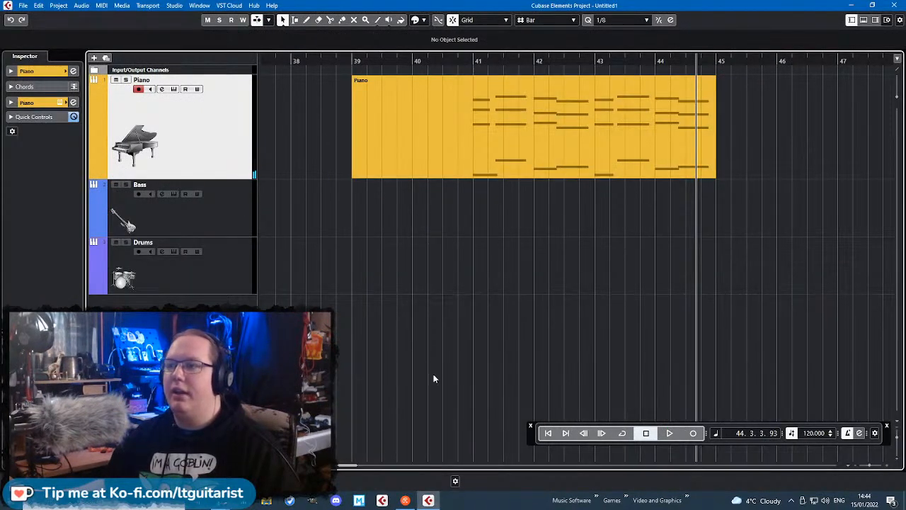
{"action": "left_click", "coordinate": [863, 20]}
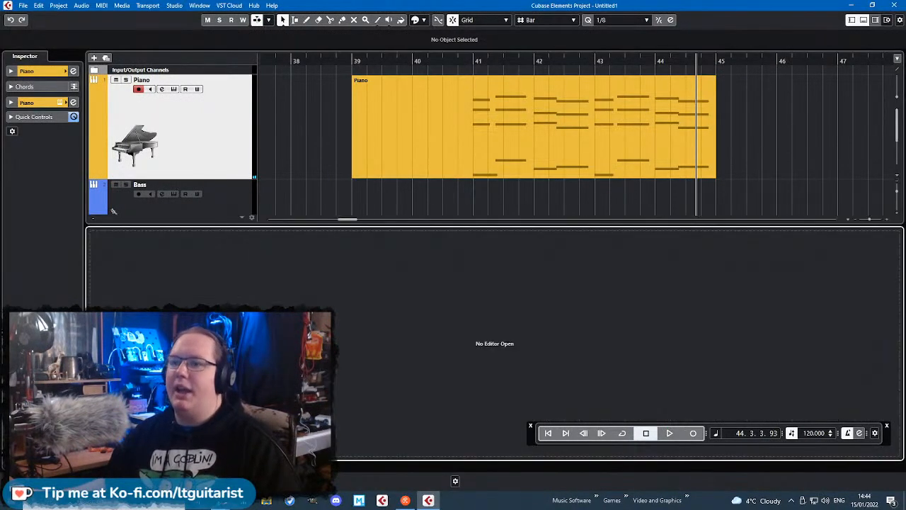
{"action": "left_click", "coordinate": [122, 467]}
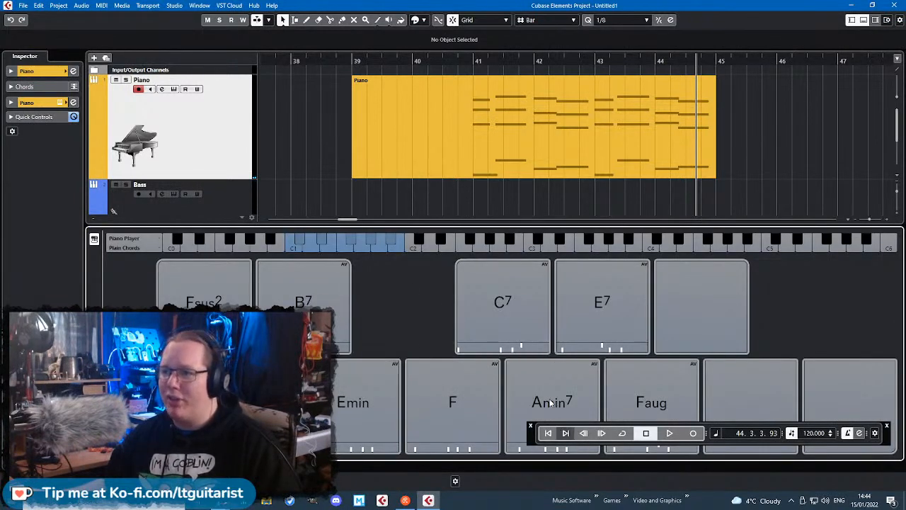
{"action": "left_click_drag", "start_coordinate": [533, 439], "coordinate": [525, 203]}
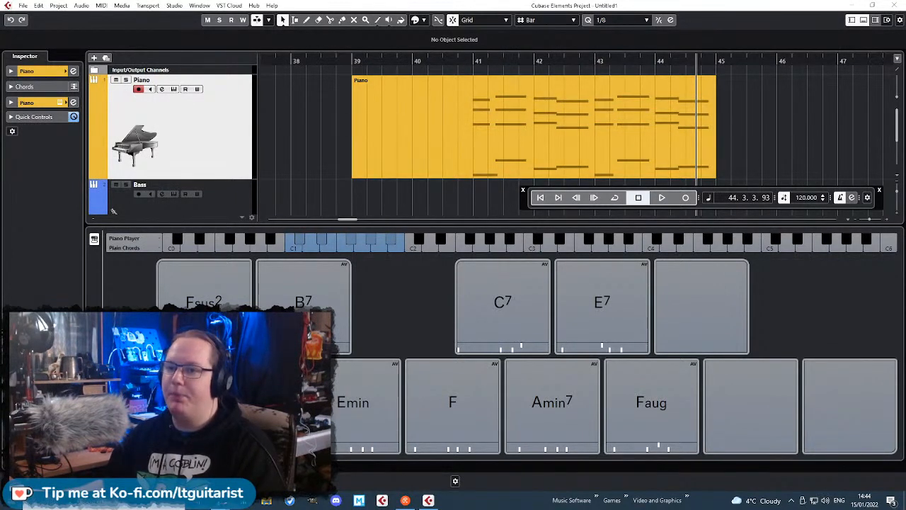
{"action": "left_click", "coordinate": [92, 465]}
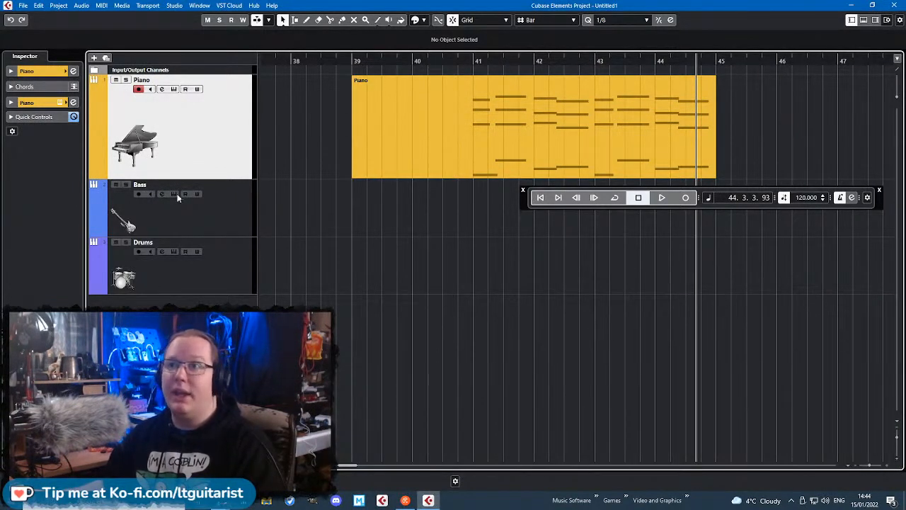
- Reduce the Piano track's height and add a Chord Track positioned above the Piano track
{"action": "left_click_drag", "start_coordinate": [213, 178], "coordinate": [231, 124]}
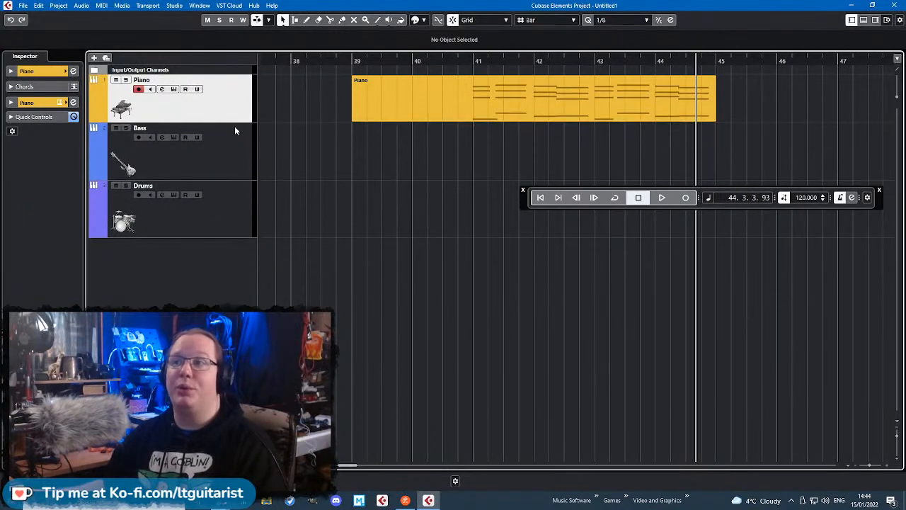
{"action": "right_click", "coordinate": [171, 269]}
{"action": "right_click", "coordinate": [155, 250]}
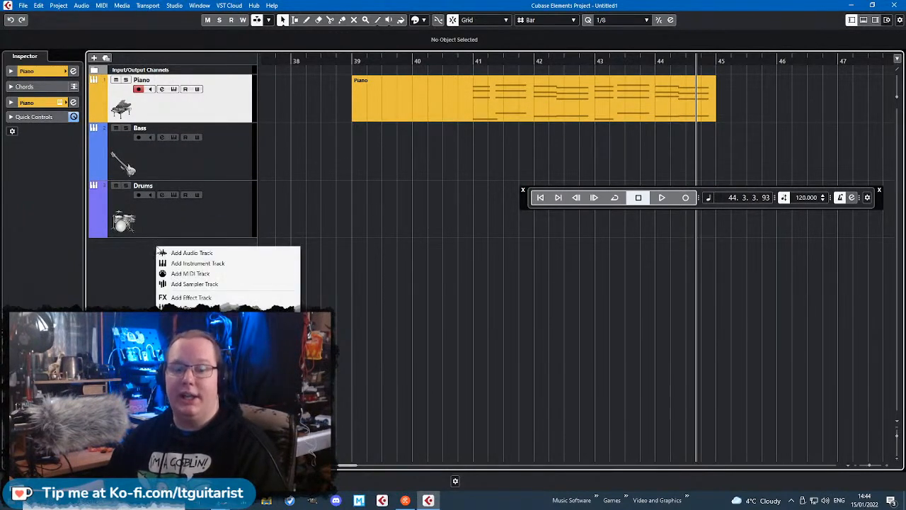
{"action": "right_click", "coordinate": [141, 276]}
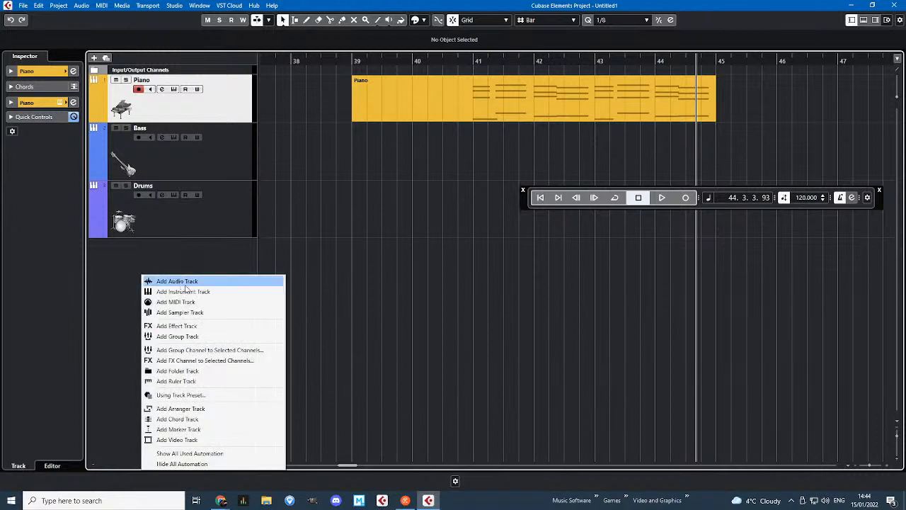
{"action": "left_click", "coordinate": [209, 419]}
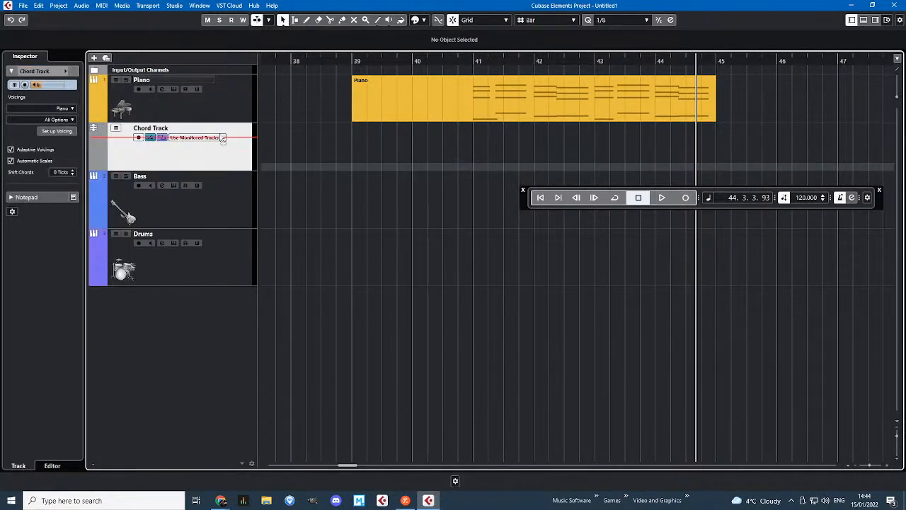
{"action": "left_click_drag", "start_coordinate": [222, 139], "coordinate": [225, 90]}
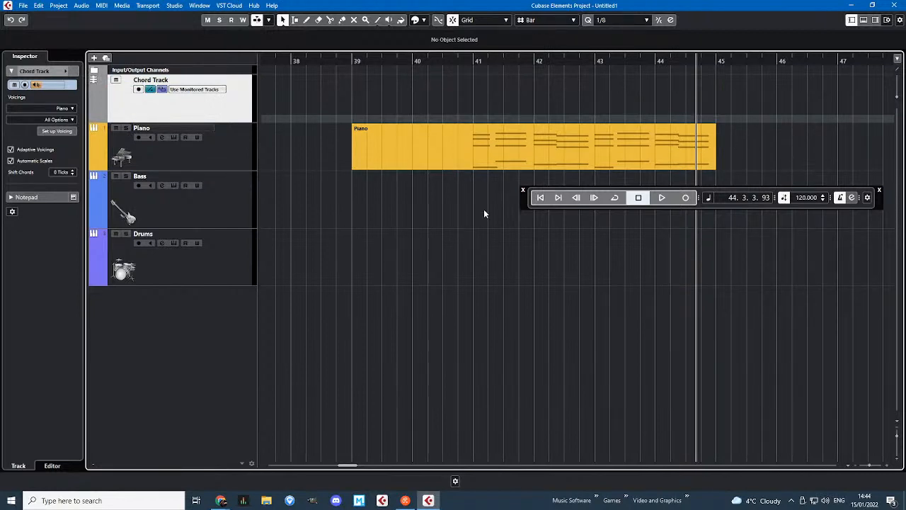
- Move the transport bar down below the tracks and create chord symbols from the Piano part spanning bars 39 to 45
{"action": "left_click_drag", "start_coordinate": [527, 202], "coordinate": [522, 432]}
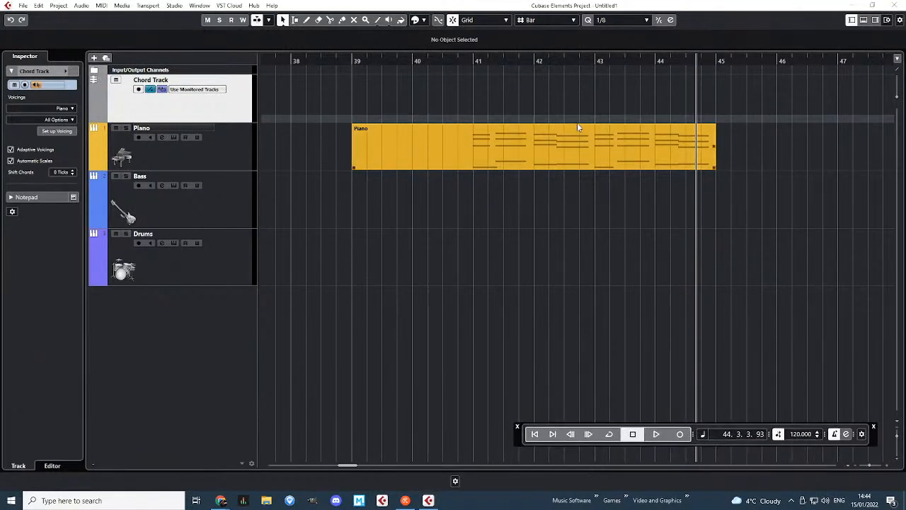
{"action": "left_click", "coordinate": [500, 134]}
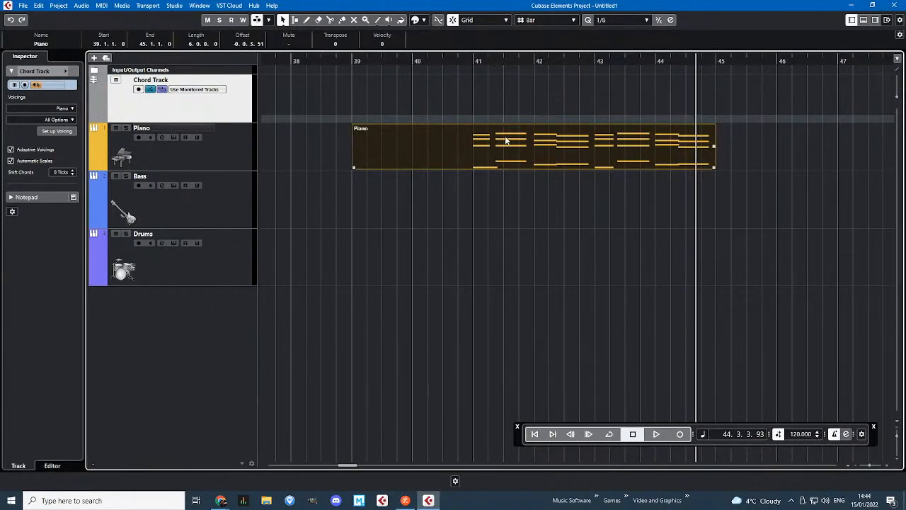
{"action": "right_click", "coordinate": [498, 144]}
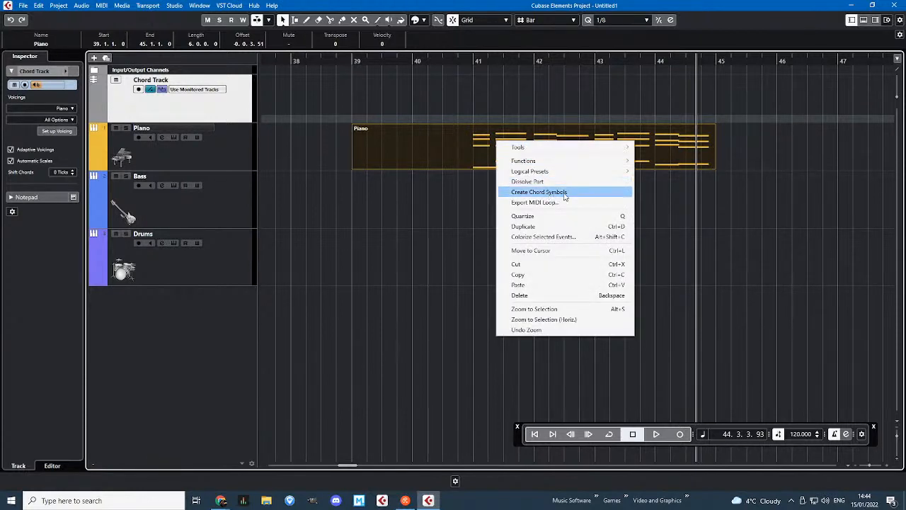
{"action": "left_click", "coordinate": [513, 191]}
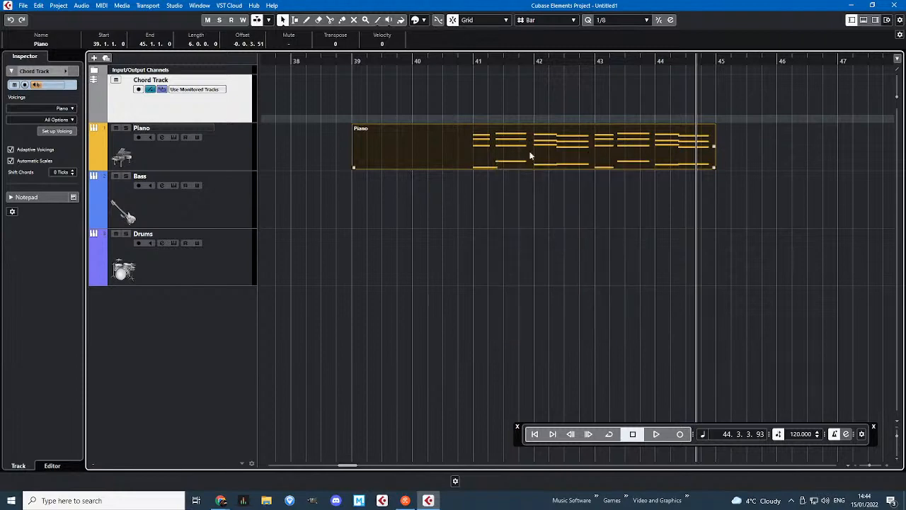
{"action": "right_click", "coordinate": [544, 145]}
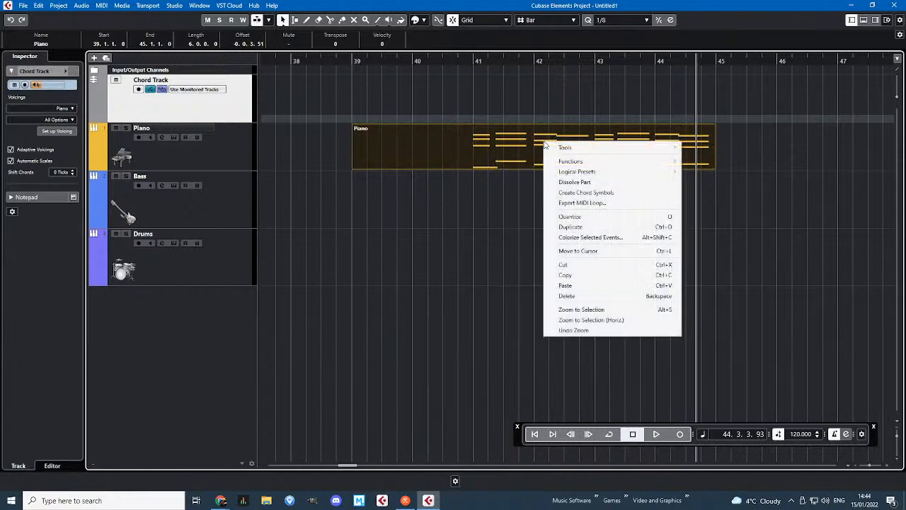
{"action": "left_click", "coordinate": [605, 195]}
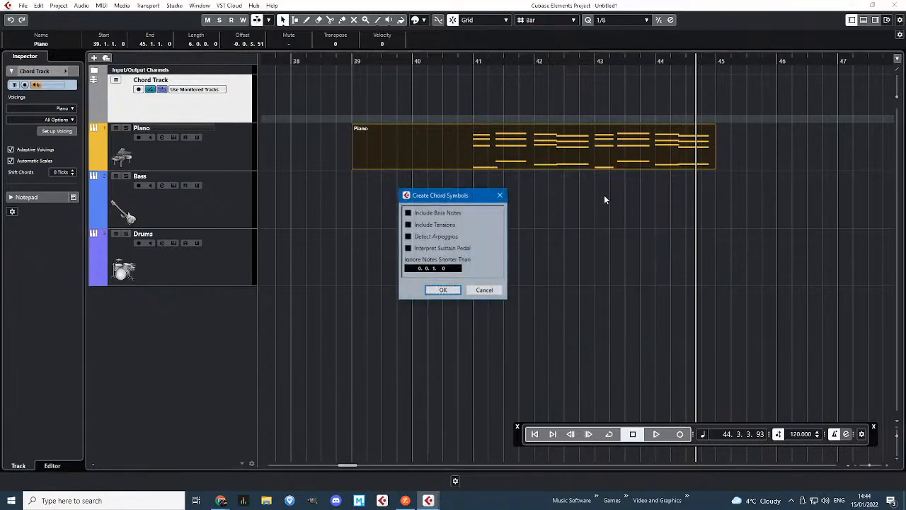
{"action": "left_click", "coordinate": [443, 291]}
{"action": "left_click", "coordinate": [657, 212]}
{"action": "scroll", "coordinate": [661, 187], "scroll_direction": "up", "scroll_amount": 2}
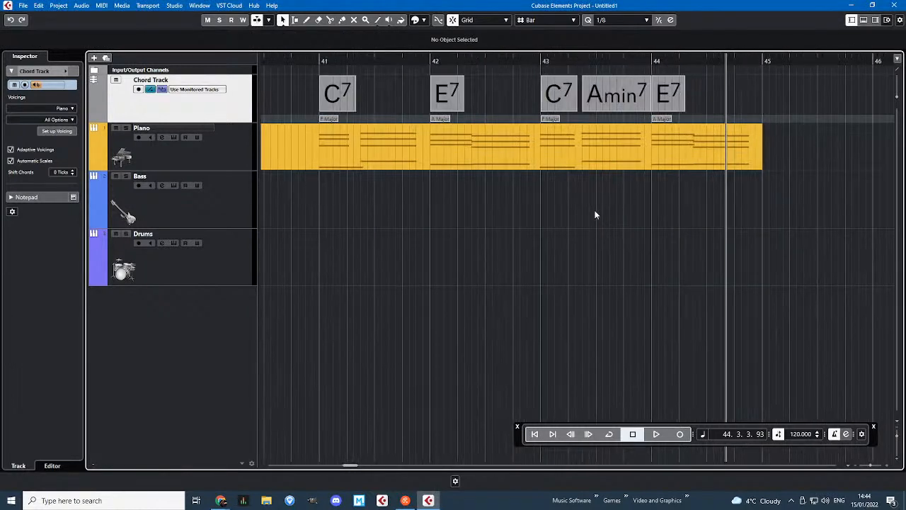
- Select the C7, E7, C7, Amin7 and E7 chord events in bars 41 to 44 one after another and deselect them
{"action": "left_click", "coordinate": [348, 93]}
{"action": "left_click", "coordinate": [459, 96]}
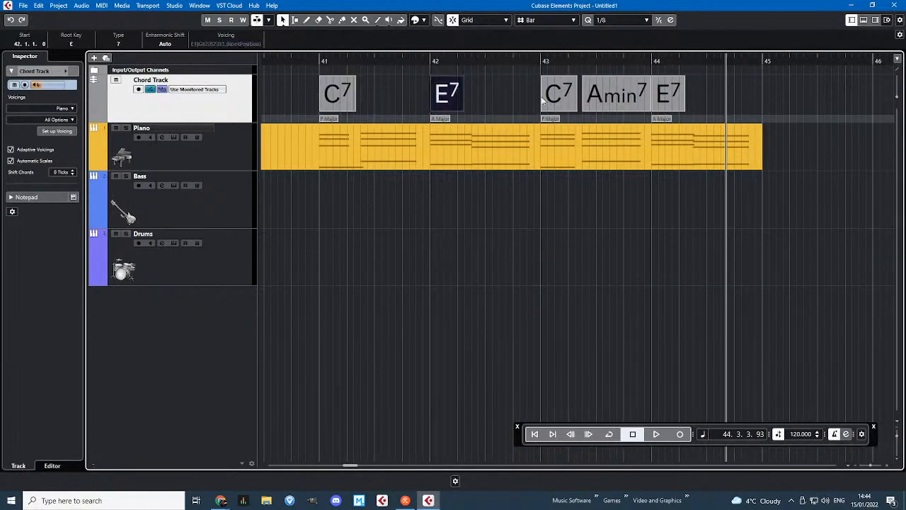
{"action": "left_click", "coordinate": [558, 99]}
{"action": "left_click", "coordinate": [603, 104]}
{"action": "left_click", "coordinate": [672, 103]}
{"action": "left_click", "coordinate": [624, 288]}
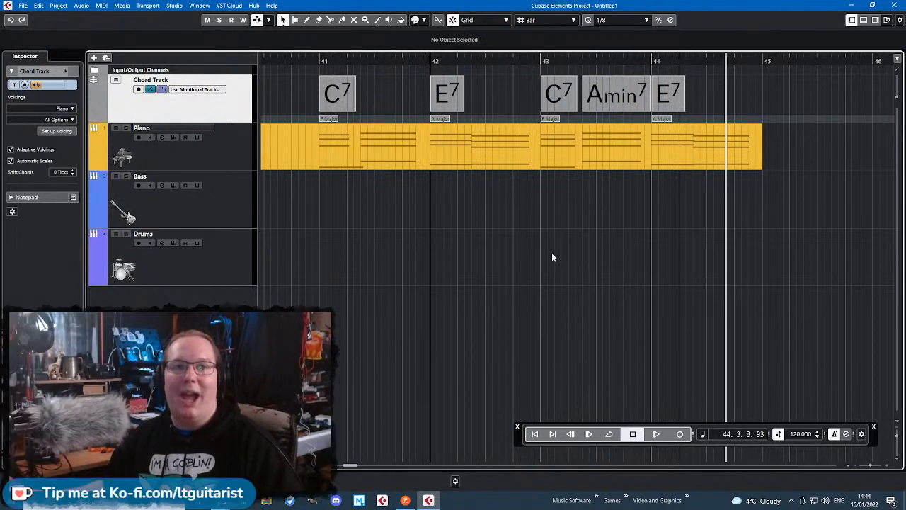
- Create chord symbols from the yellow-green Piano part spanning bars 6 to 14
{"action": "scroll", "coordinate": [551, 257], "scroll_direction": "down", "scroll_amount": 8}
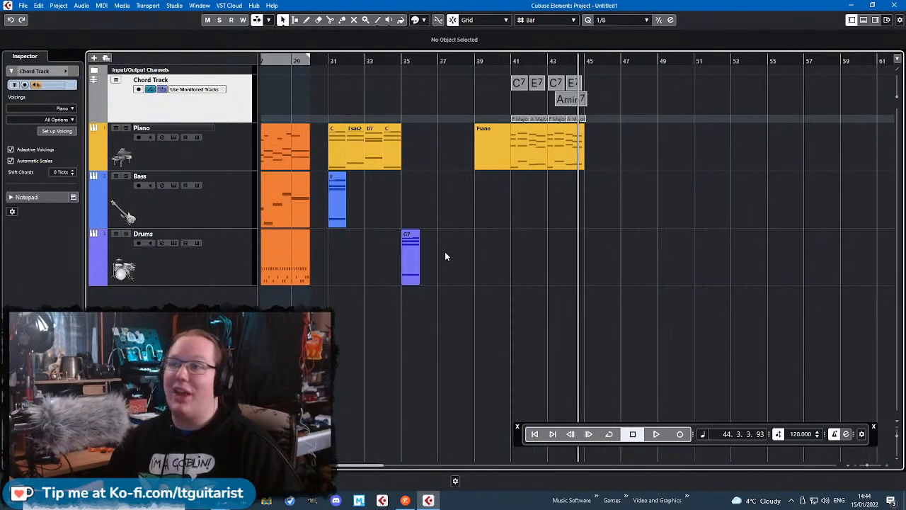
{"action": "left_click_drag", "start_coordinate": [365, 374], "coordinate": [407, 327]}
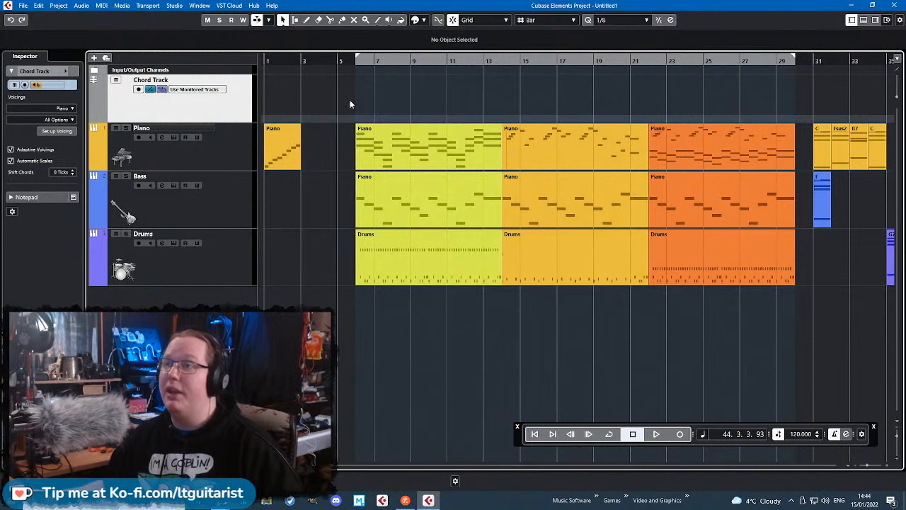
{"action": "left_click_drag", "start_coordinate": [349, 104], "coordinate": [778, 160]}
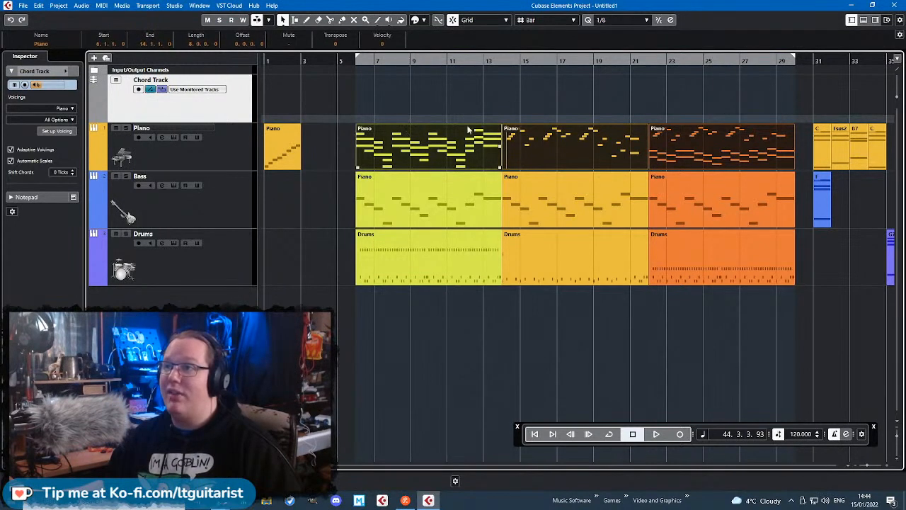
{"action": "left_click", "coordinate": [525, 146]}
{"action": "left_click", "coordinate": [464, 148]}
{"action": "left_click", "coordinate": [681, 145], "text": "shift"}
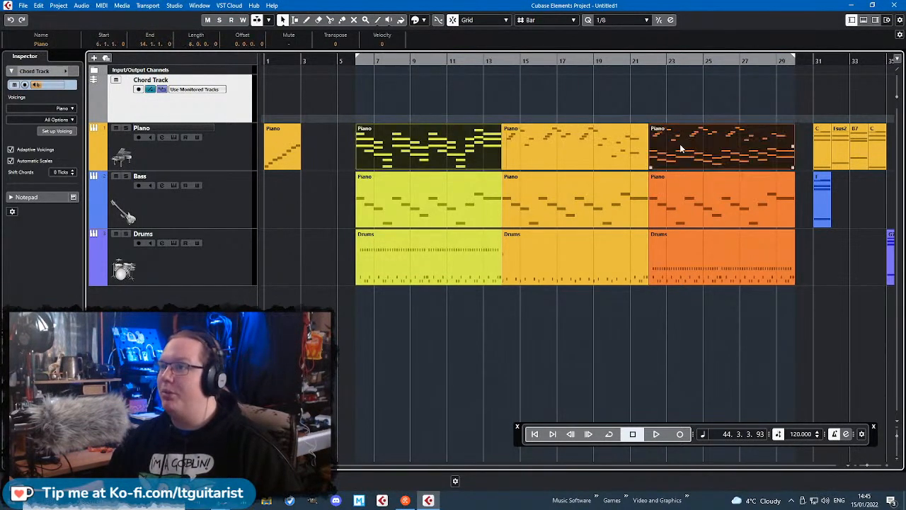
{"action": "left_click", "coordinate": [702, 110]}
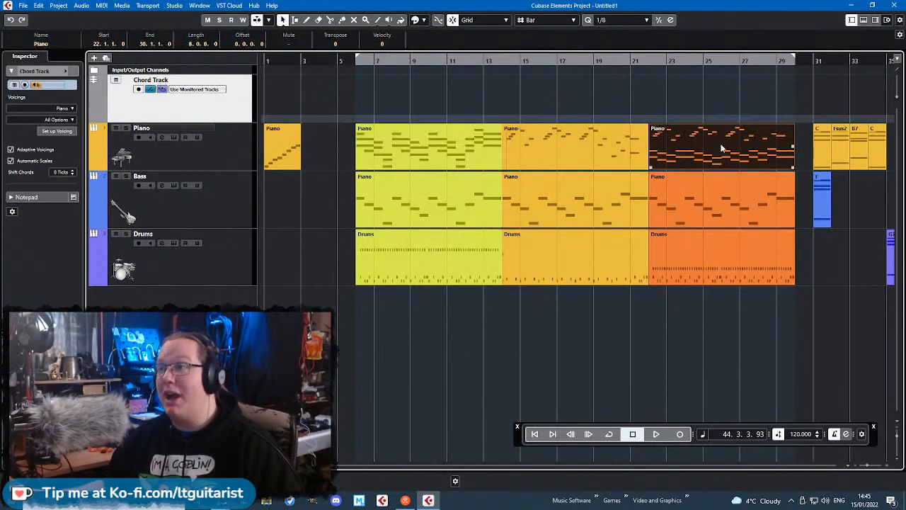
{"action": "left_click", "coordinate": [453, 148]}
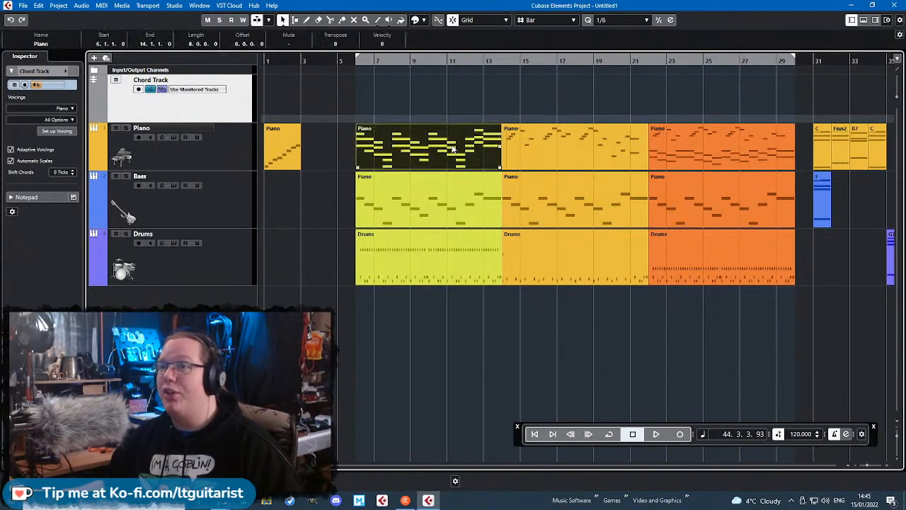
{"action": "right_click", "coordinate": [391, 153]}
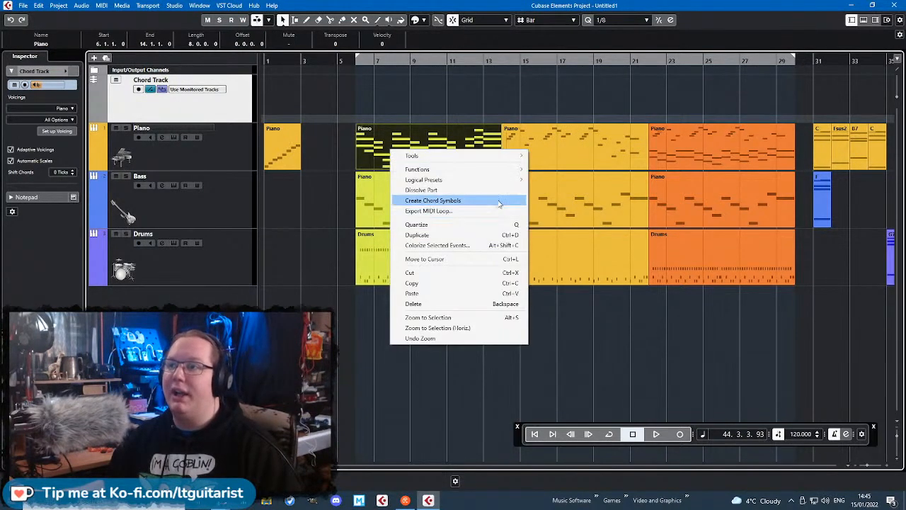
{"action": "left_click", "coordinate": [496, 199]}
{"action": "left_click", "coordinate": [448, 289]}
{"action": "left_click", "coordinate": [411, 356]}
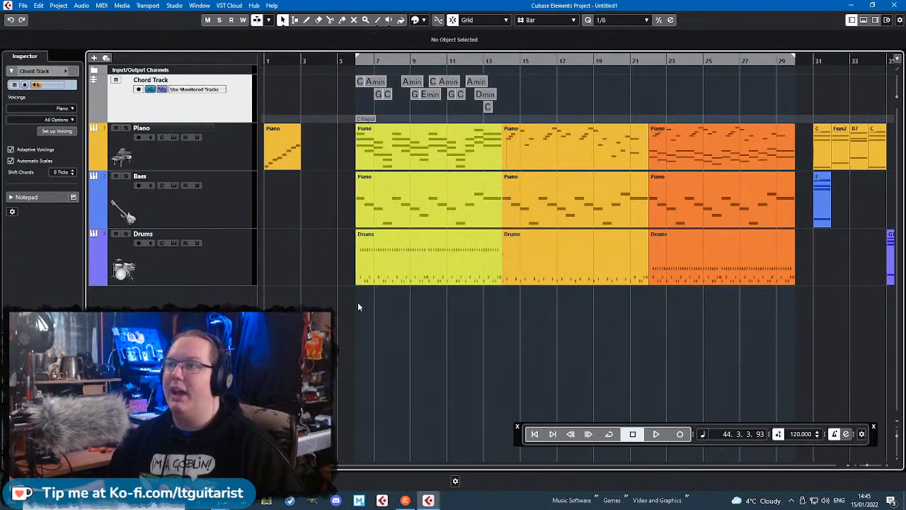
- Examine the chord events above the yellow-green Piano part, selecting the part and all chord events from bar 6 to bar 13
{"action": "scroll", "coordinate": [360, 306], "scroll_direction": "up", "scroll_amount": 5}
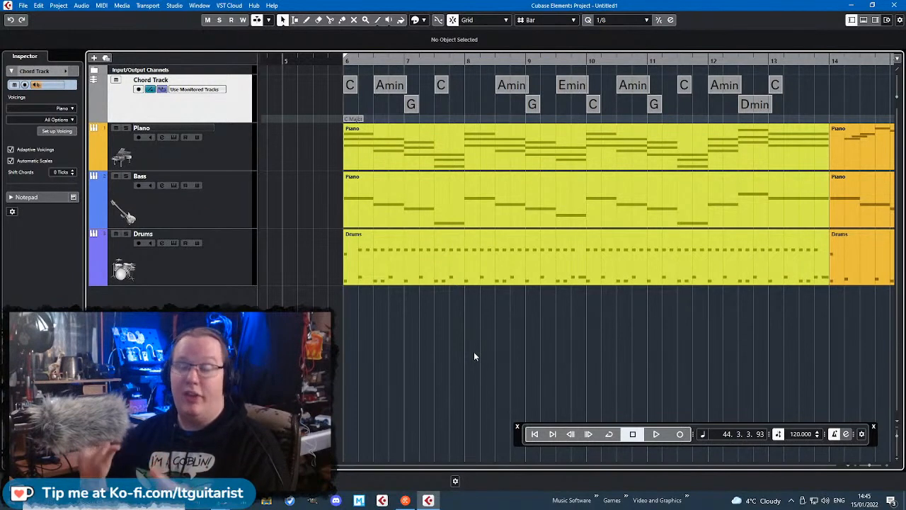
{"action": "left_click", "coordinate": [436, 206]}
{"action": "left_click", "coordinate": [414, 152]}
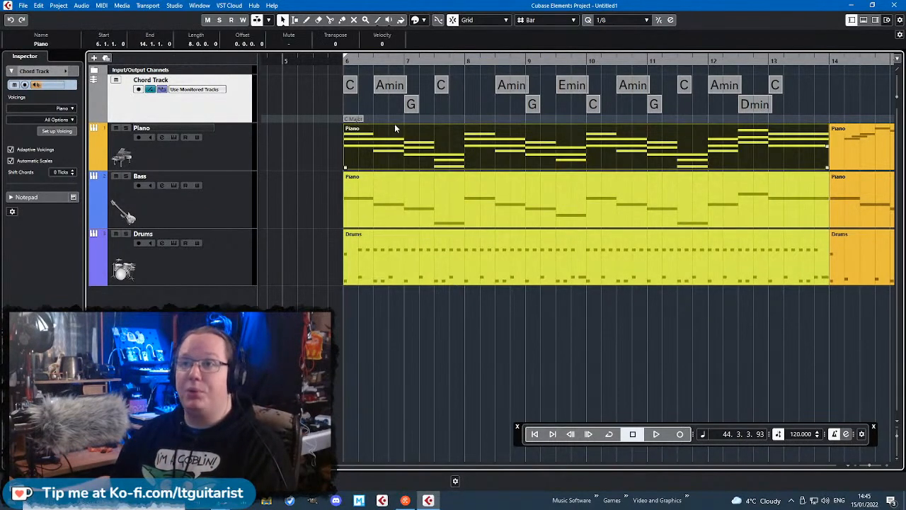
{"action": "left_click_drag", "start_coordinate": [324, 83], "coordinate": [814, 110]}
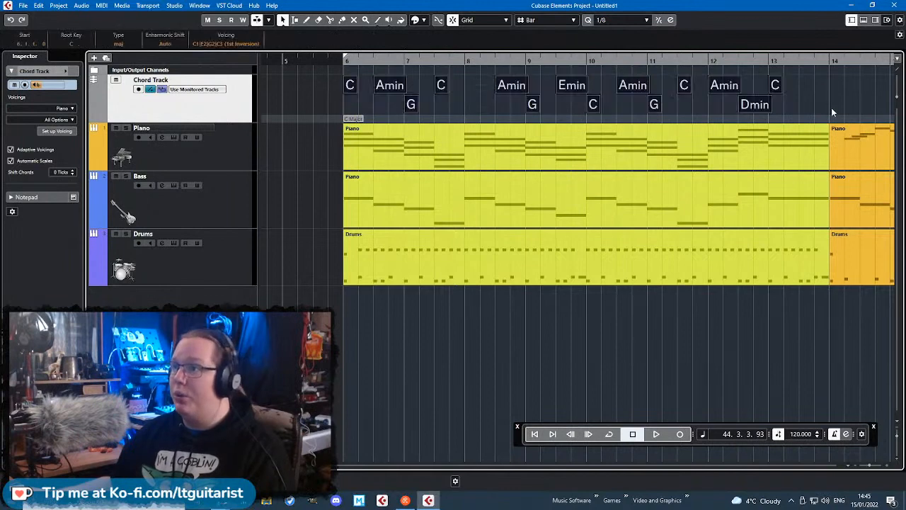
{"action": "left_click", "coordinate": [832, 108]}
- Place the project cursor at bar 5 and mute the Chord Track
{"action": "left_click", "coordinate": [339, 60]}
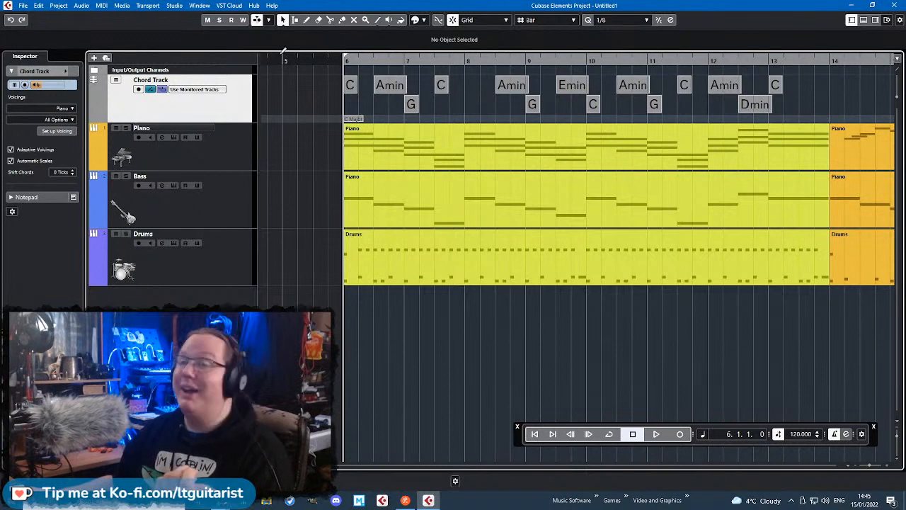
{"action": "left_click_drag", "start_coordinate": [309, 62], "coordinate": [291, 93]}
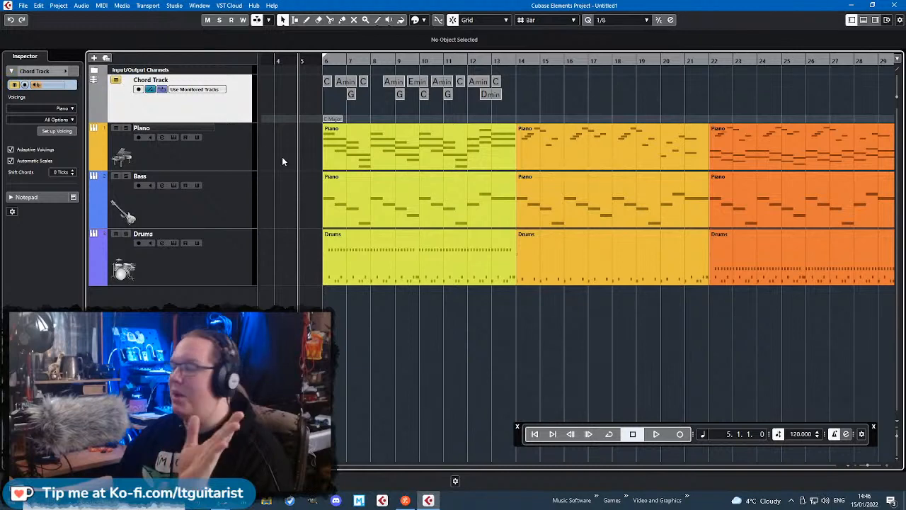
{"action": "key", "text": "g"}
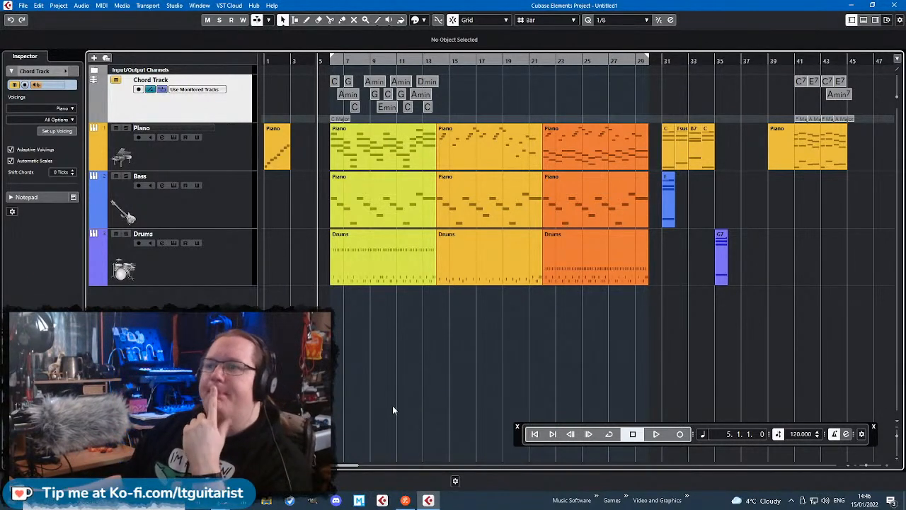
- Show the Piano track's channel settings in the Inspector and solo the track
{"action": "left_click", "coordinate": [225, 151]}
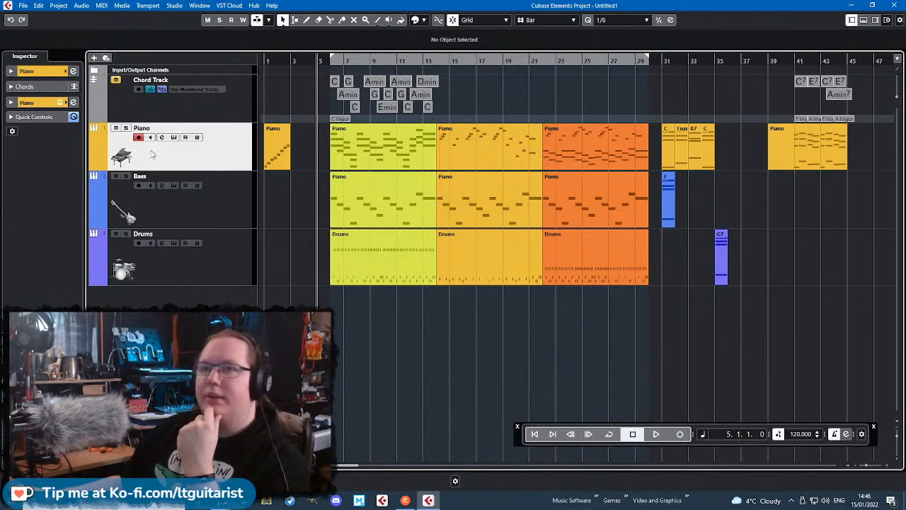
{"action": "left_click", "coordinate": [11, 72]}
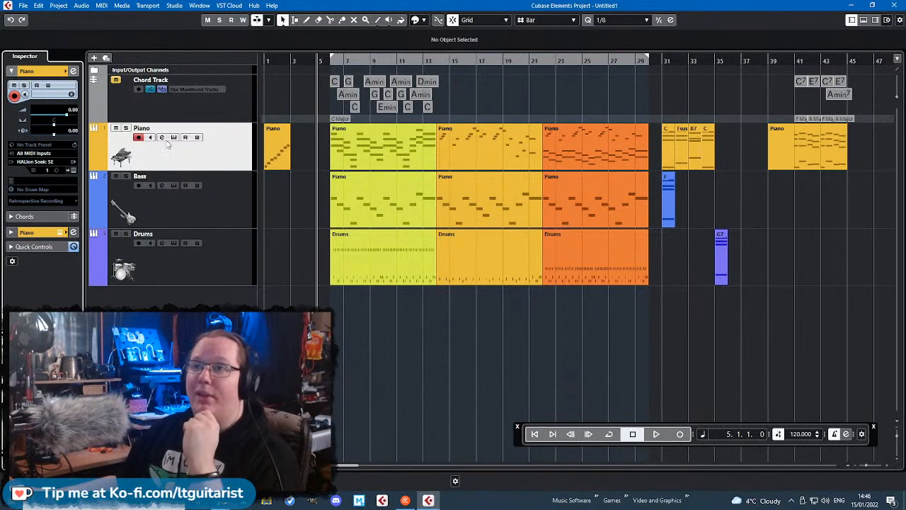
{"action": "left_click", "coordinate": [126, 128]}
- Activate cycle mode, set the loop range to bars 22 to 30 and start playback
{"action": "left_click", "coordinate": [609, 434]}
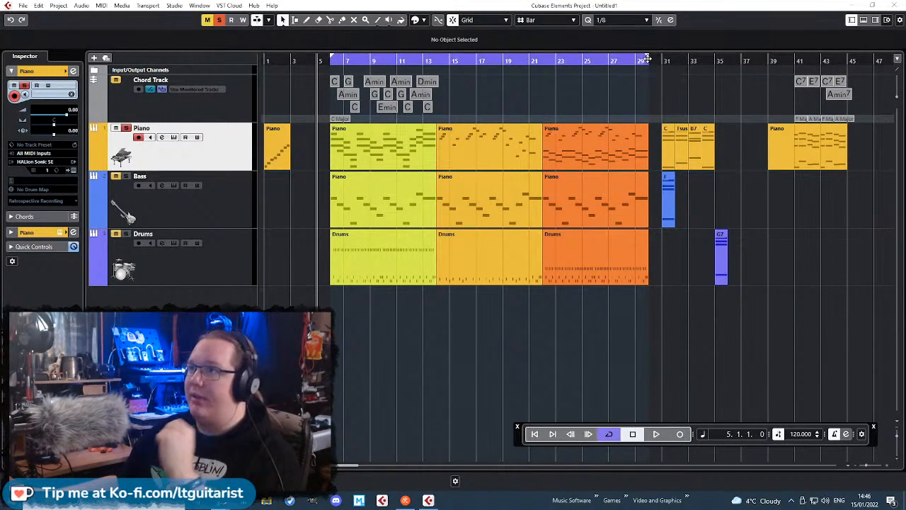
{"action": "left_click_drag", "start_coordinate": [647, 58], "coordinate": [710, 57]}
{"action": "scroll", "coordinate": [571, 70], "scroll_direction": "up", "scroll_amount": 2}
{"action": "key", "text": "space"}
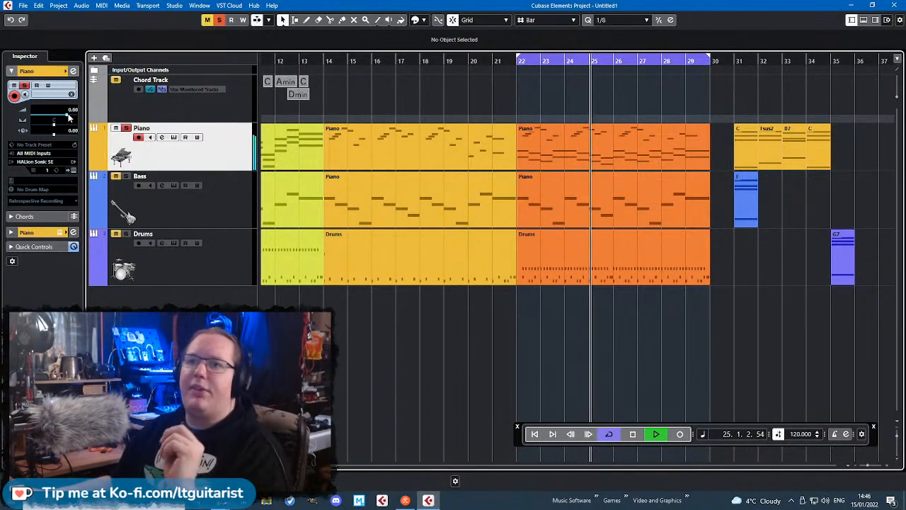
- Lower the Piano track's volume in the Inspector during playback to -4.00 and set it to -8
{"action": "mouse_move", "coordinate": [68, 117]}
{"action": "left_mouse_down"}
{"action": "mouse_move", "coordinate": [41, 118]}
{"action": "mouse_move", "coordinate": [69, 118]}
{"action": "left_mouse_up"}
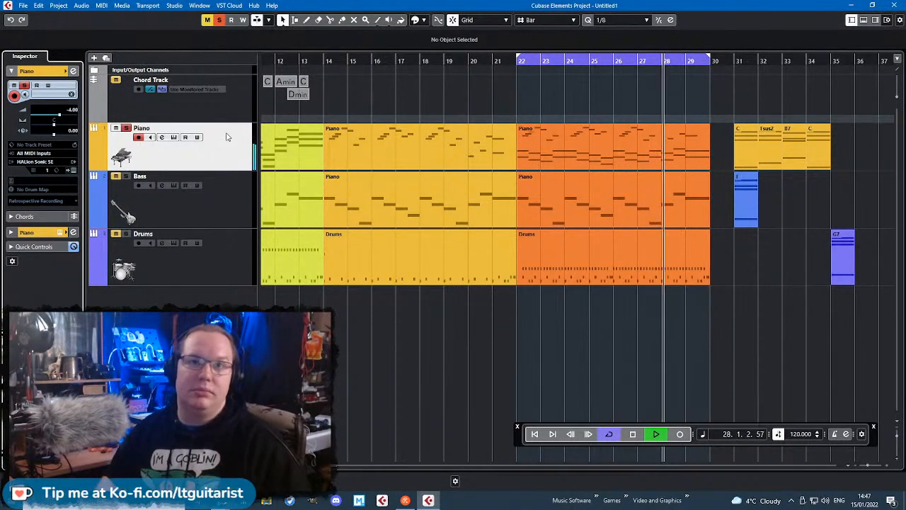
{"action": "double_click", "coordinate": [72, 109]}
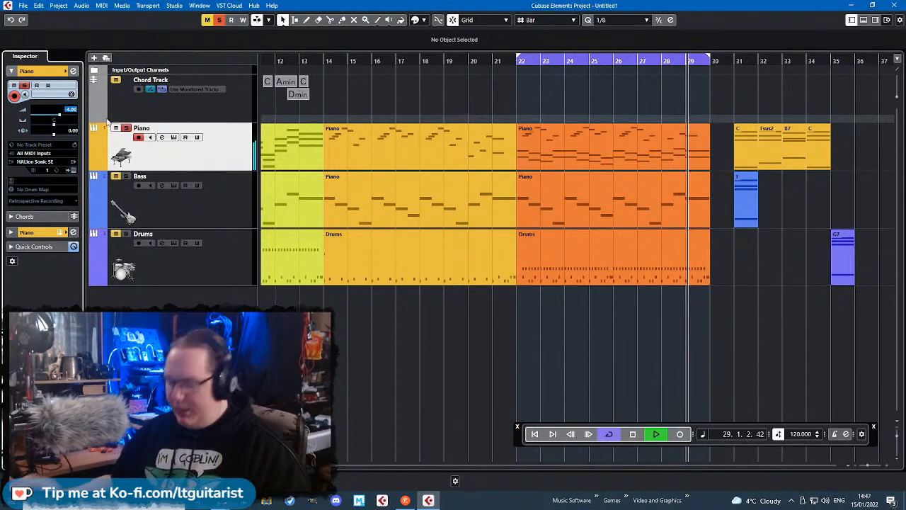
{"action": "type", "text": "-8"}
{"action": "key", "text": "Return"}
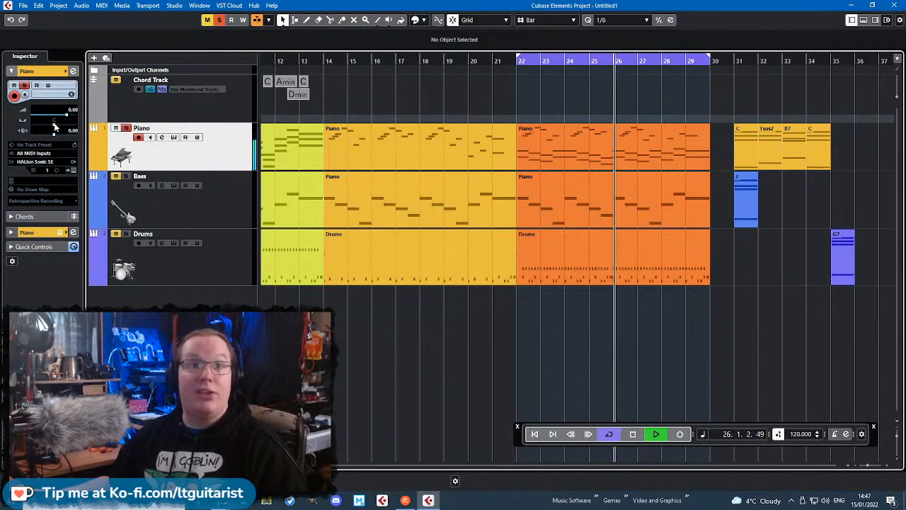
- Pan the Piano track fully to the left during playback and set its pan to R19
{"action": "left_click_drag", "start_coordinate": [54, 125], "coordinate": [53, 126]}
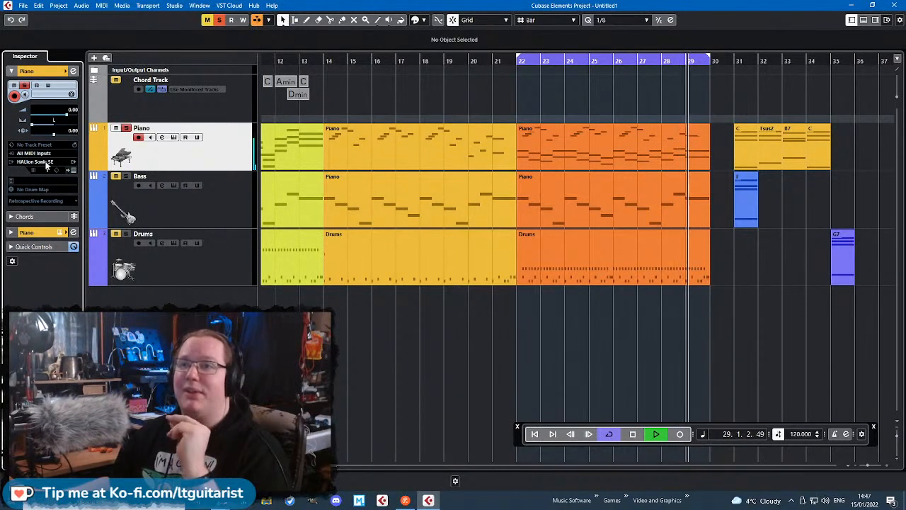
{"action": "left_click_drag", "start_coordinate": [34, 126], "coordinate": [146, 200]}
{"action": "left_click_drag", "start_coordinate": [95, 137], "coordinate": [58, 130]}
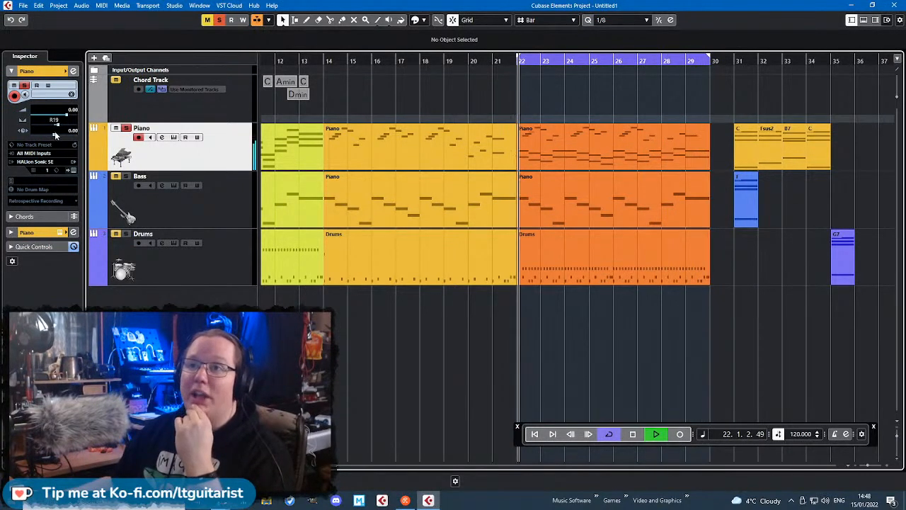
- Raise the Piano track's delay to 102.13 in the Inspector and set it back to 0
{"action": "left_click_drag", "start_coordinate": [55, 134], "coordinate": [54, 136]}
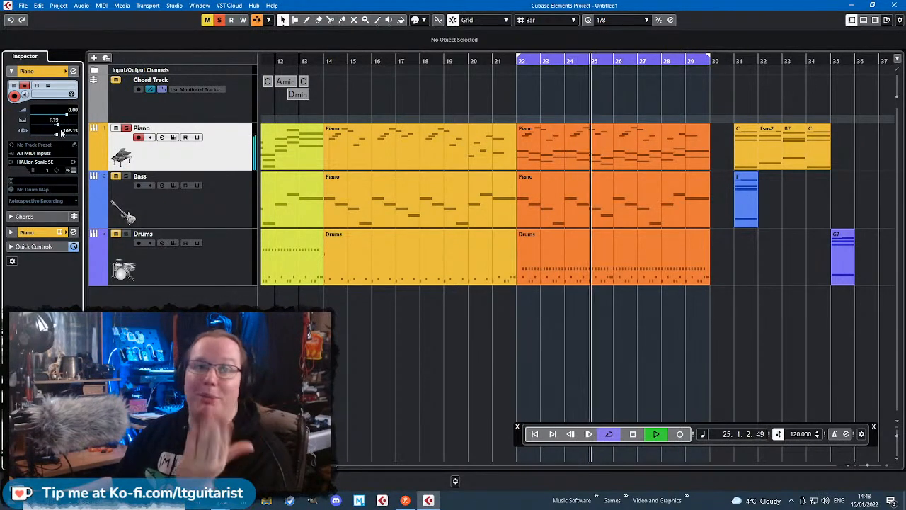
{"action": "double_click", "coordinate": [69, 130]}
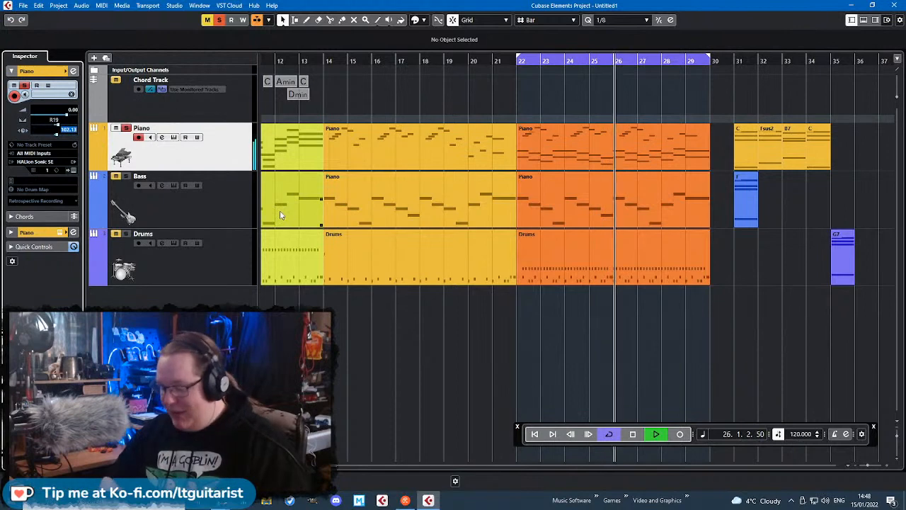
{"action": "type", "text": "0"}
{"action": "key", "text": "Return"}
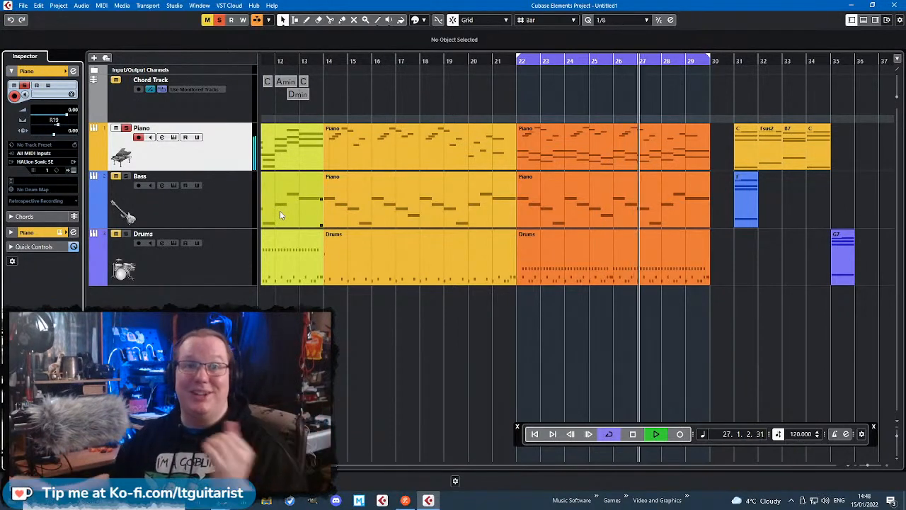
- Show the Piano track's volume automation lane and draw a dip with points at each bar from 22 to 27
{"action": "left_click", "coordinate": [93, 167]}
{"action": "left_click", "coordinate": [93, 167]}
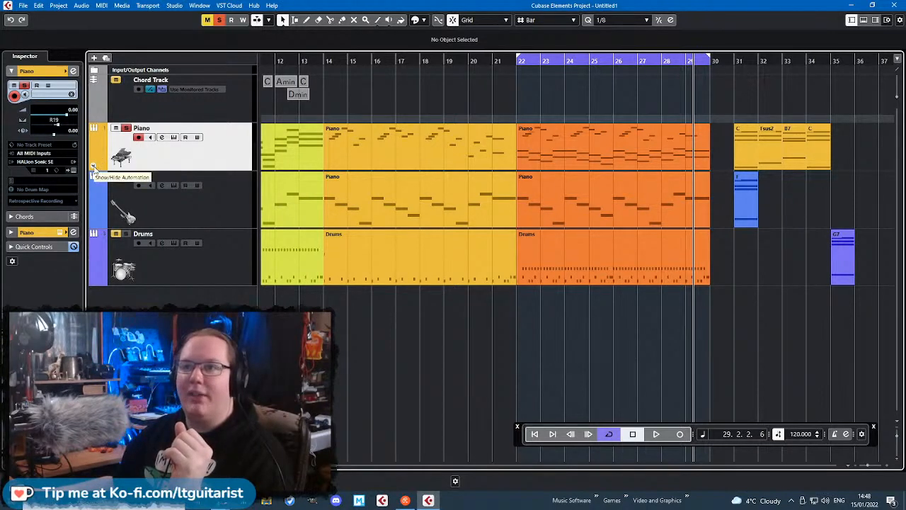
{"action": "left_click", "coordinate": [92, 167]}
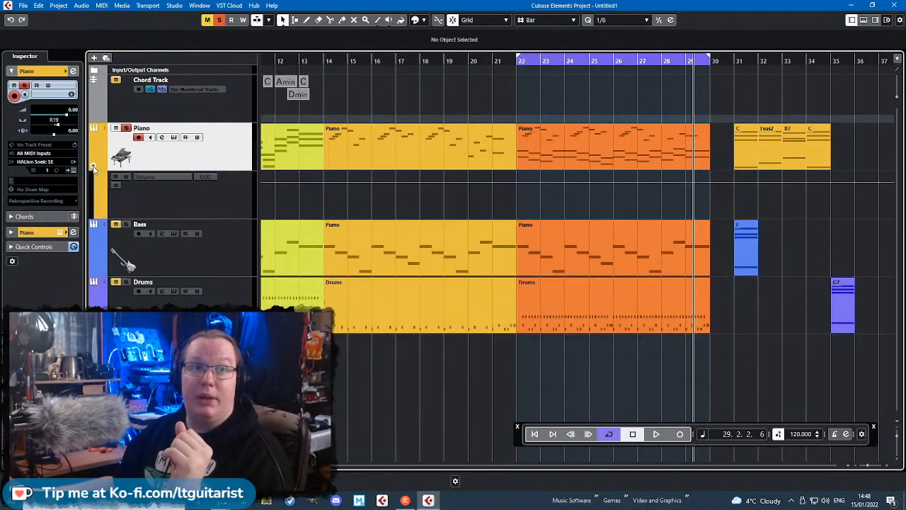
{"action": "left_click", "coordinate": [201, 211]}
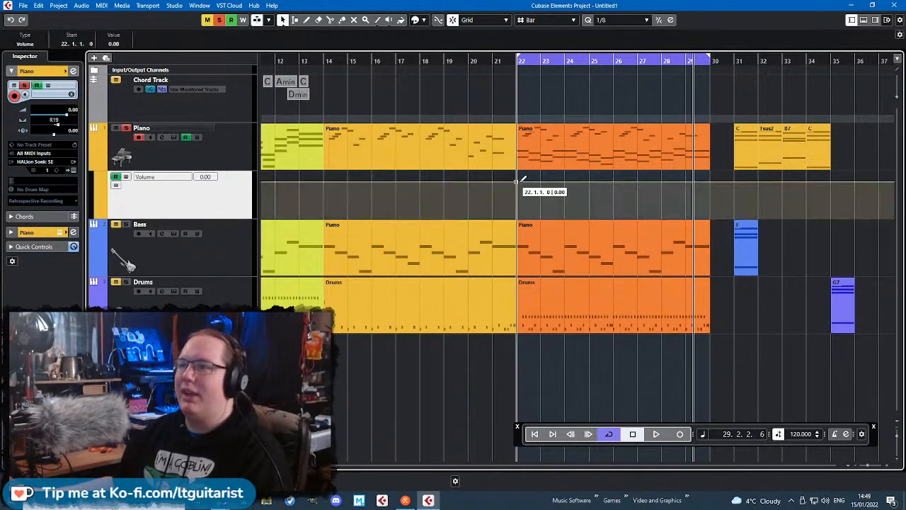
{"action": "mouse_move", "coordinate": [528, 180]}
{"action": "left_mouse_down"}
{"action": "mouse_move", "coordinate": [583, 203]}
{"action": "mouse_move", "coordinate": [637, 184]}
{"action": "left_mouse_up"}
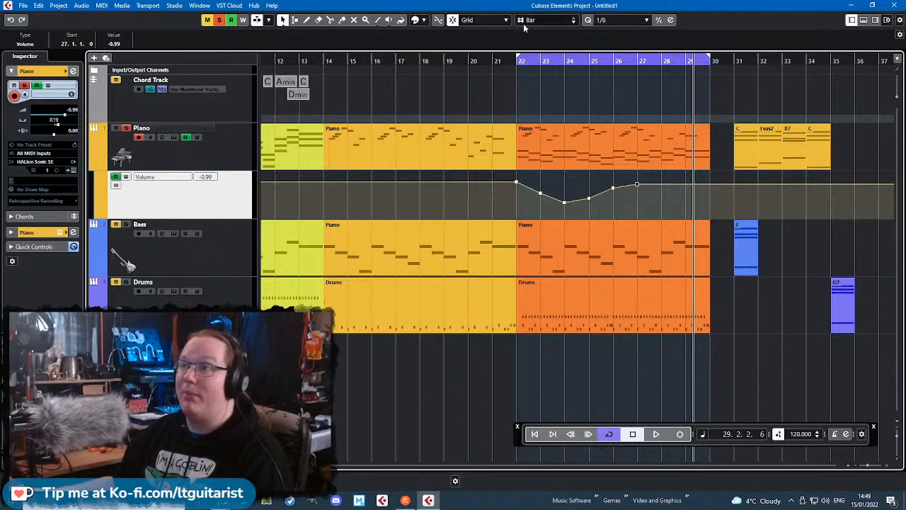
- Set the grid type to Beat and draw alternating low and high volume points between bars 22 and 23.3
{"action": "scroll", "coordinate": [626, 227], "scroll_direction": "up", "scroll_amount": 3}
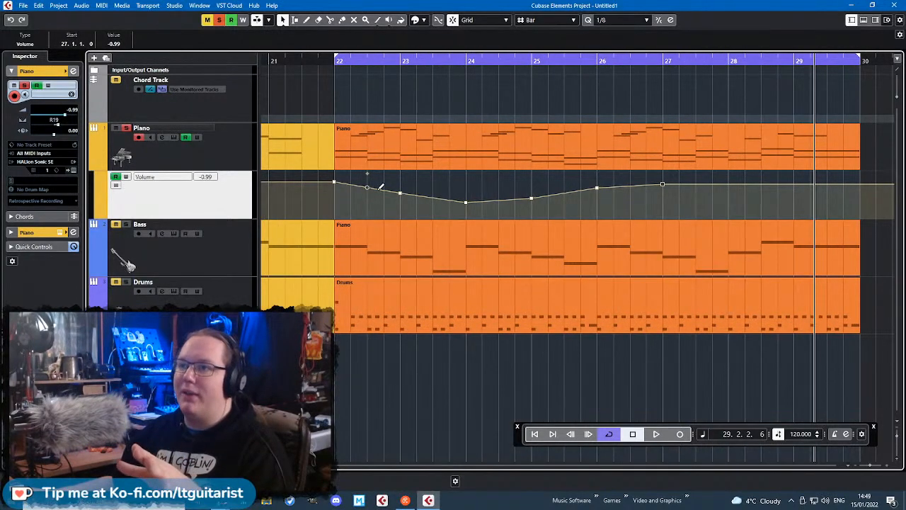
{"action": "left_click", "coordinate": [545, 20]}
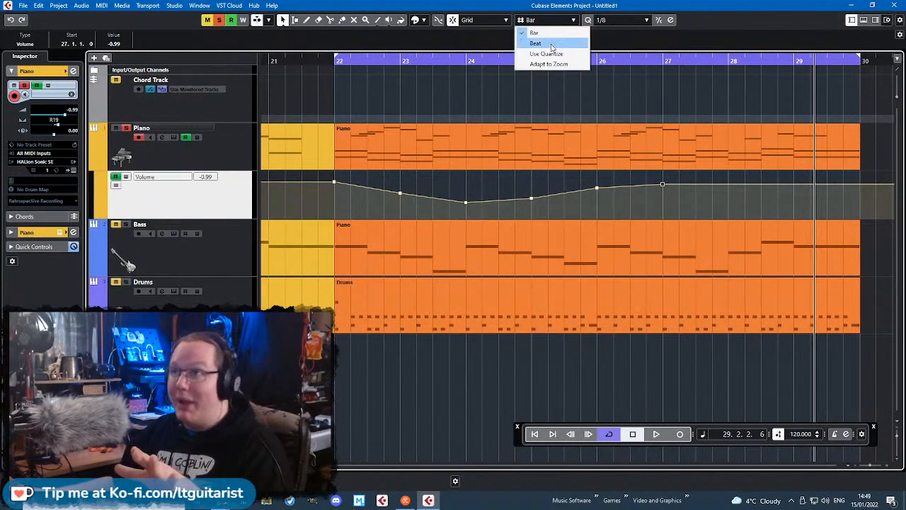
{"action": "left_click", "coordinate": [551, 44]}
{"action": "mouse_move", "coordinate": [345, 197]}
{"action": "left_mouse_down"}
{"action": "mouse_move", "coordinate": [350, 203]}
{"action": "mouse_move", "coordinate": [367, 177]}
{"action": "mouse_move", "coordinate": [386, 204]}
{"action": "mouse_move", "coordinate": [419, 187]}
{"action": "mouse_move", "coordinate": [418, 178]}
{"action": "mouse_move", "coordinate": [433, 204]}
{"action": "left_mouse_up"}
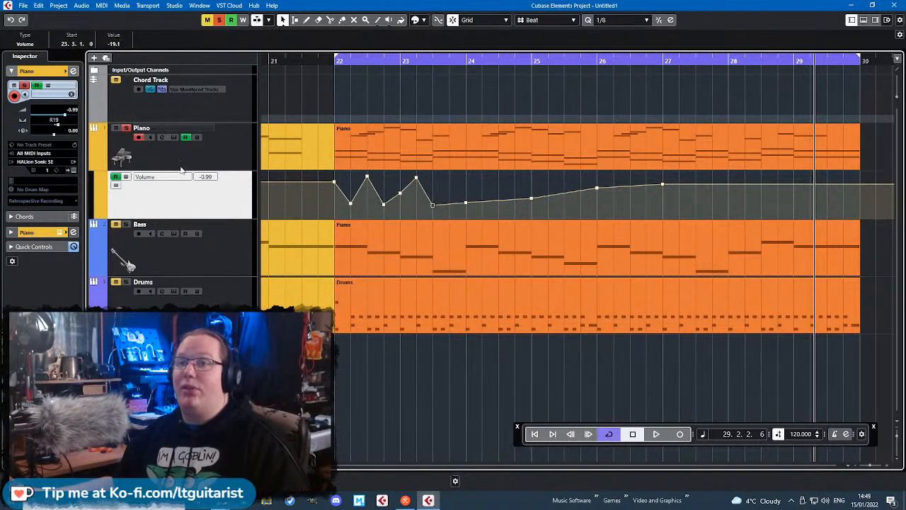
- Play the soloed piano from bar 22 to hear the volume automation
{"action": "left_click", "coordinate": [336, 63]}
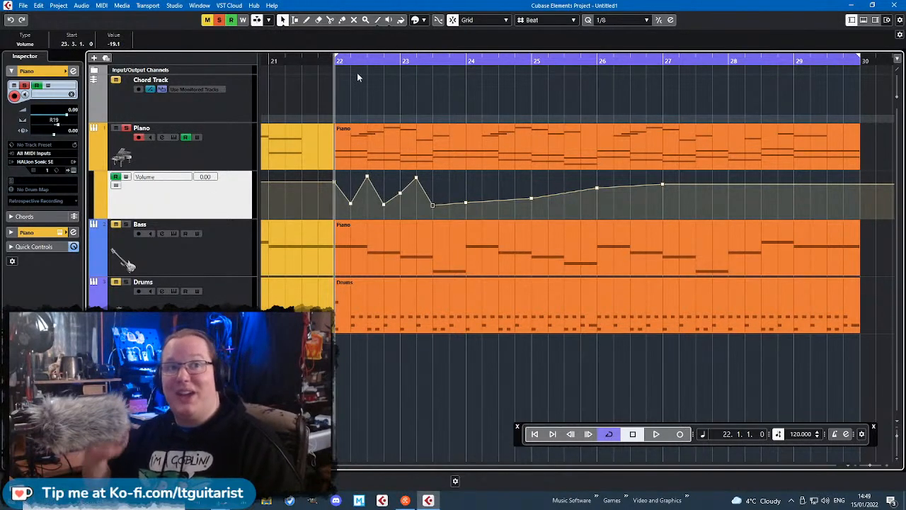
{"action": "key", "text": "space"}
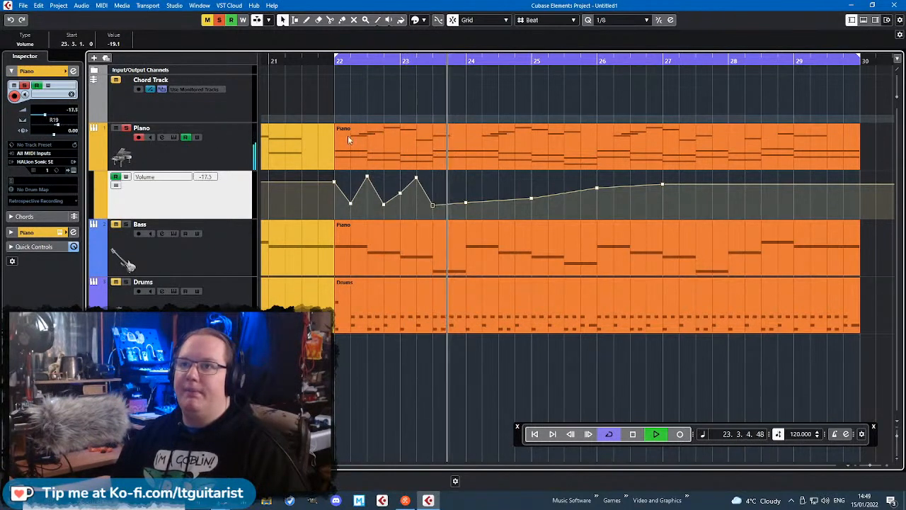
{"action": "key", "text": "space"}
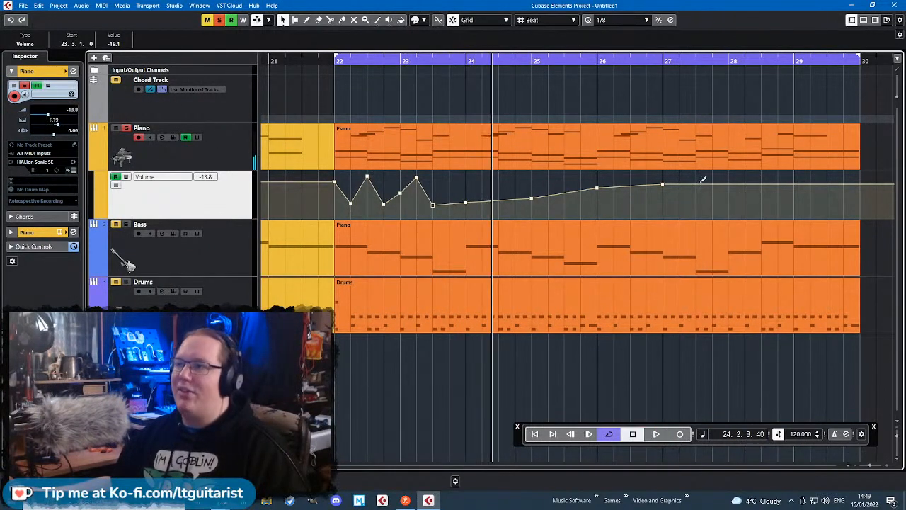
- Raise the volume point at bar 25 to 6.02, bend the line from bar 24 into a late steep rise and play it
{"action": "left_click_drag", "start_coordinate": [531, 200], "coordinate": [531, 172]}
{"action": "key", "text": "space"}
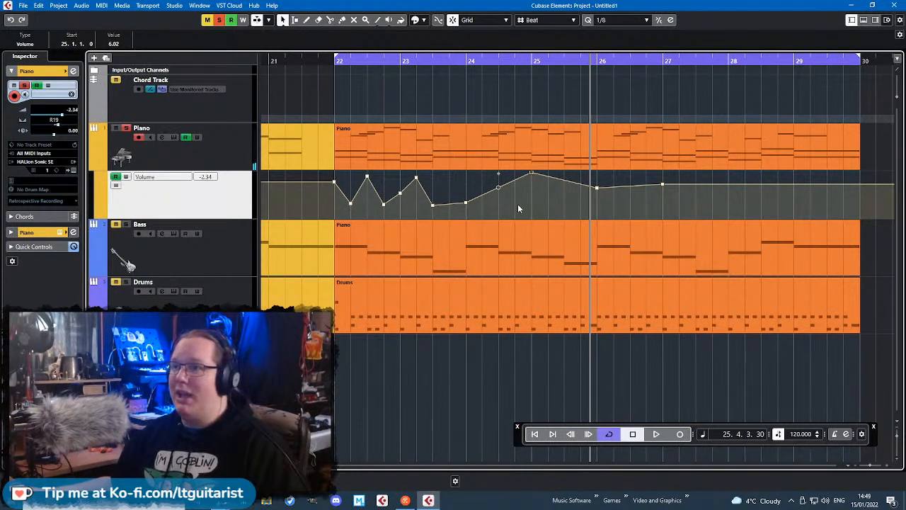
{"action": "left_click_drag", "start_coordinate": [498, 189], "coordinate": [514, 206]}
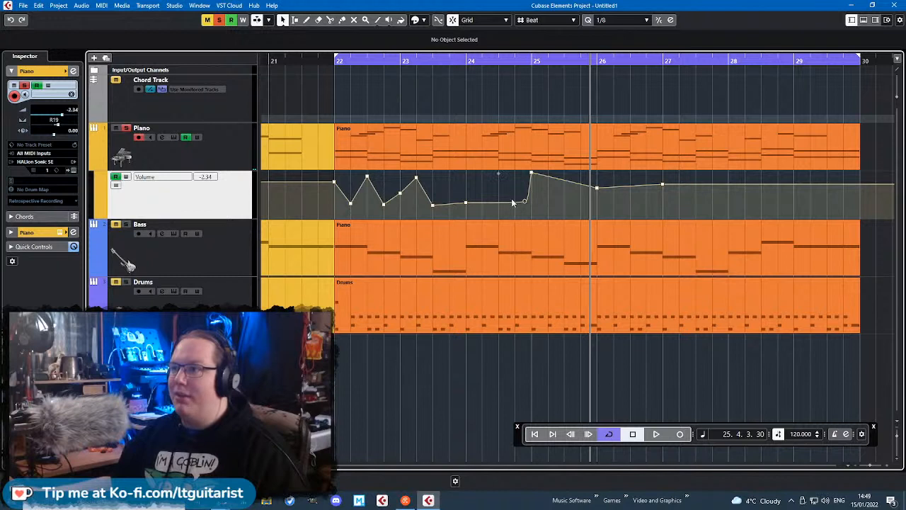
{"action": "left_click", "coordinate": [459, 73]}
{"action": "key", "text": "space"}
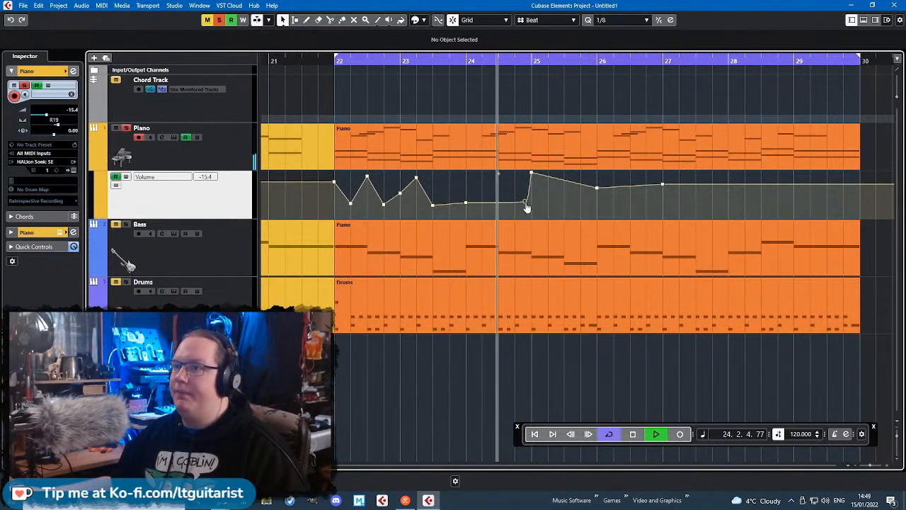
{"action": "key", "text": "space"}
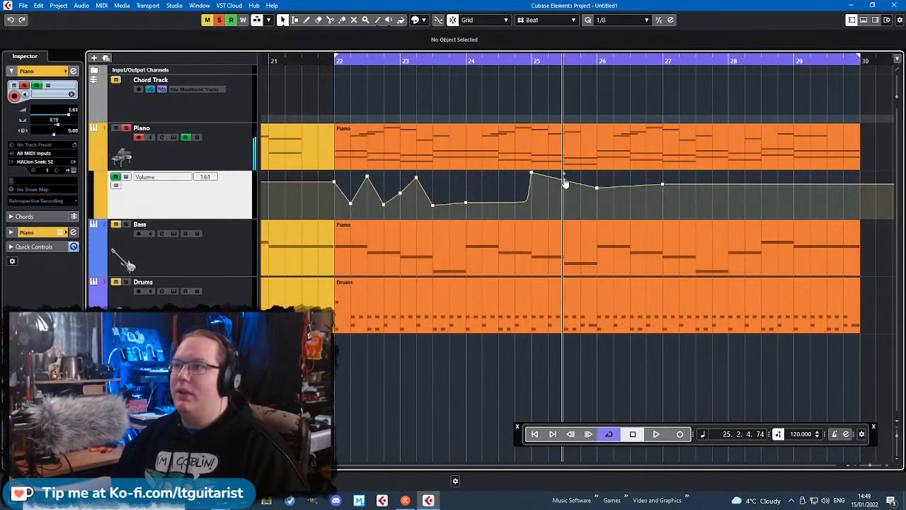
- Lower the volume point at bar 26 to -19.8, bend the line from bar 25 into an early drop and play from bar 24
{"action": "left_click_drag", "start_coordinate": [598, 191], "coordinate": [598, 206]}
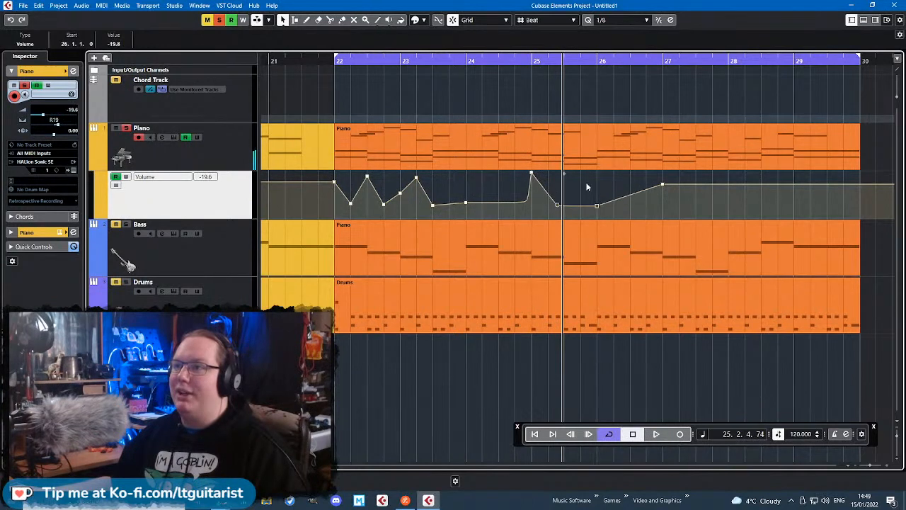
{"action": "left_click", "coordinate": [466, 59]}
{"action": "key", "text": "space"}
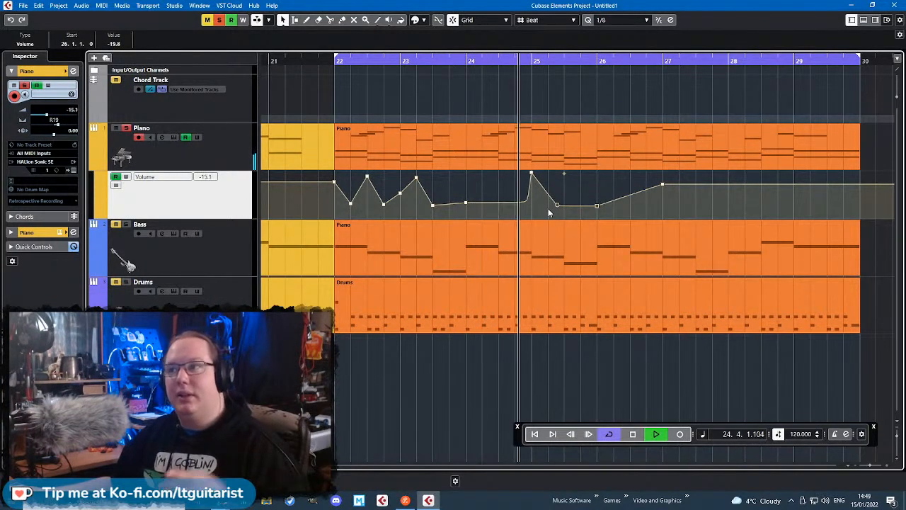
{"action": "key", "text": "space"}
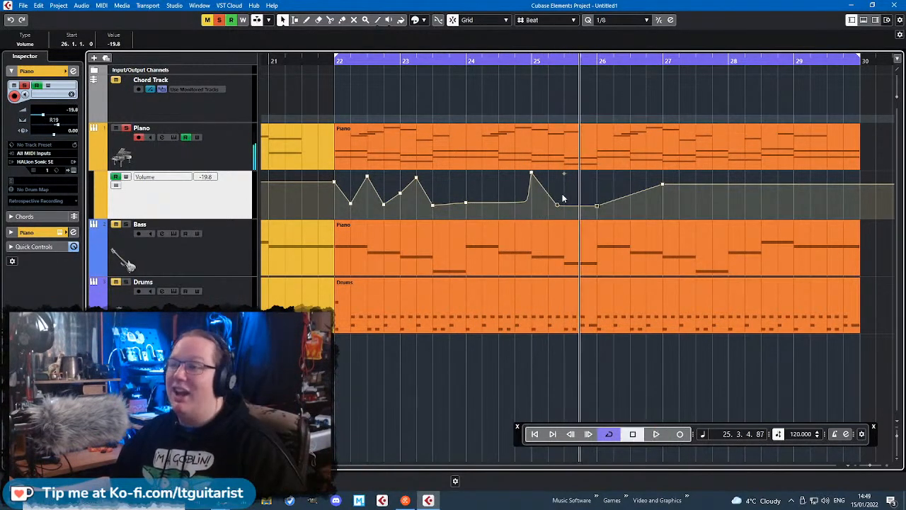
- Straighten the volume line between bars 25 and 26 and delete all drawn volume automation points
{"action": "mouse_move", "coordinate": [559, 209]}
{"action": "left_mouse_down"}
{"action": "mouse_move", "coordinate": [585, 187]}
{"action": "mouse_move", "coordinate": [577, 179]}
{"action": "mouse_move", "coordinate": [560, 202]}
{"action": "mouse_move", "coordinate": [566, 196]}
{"action": "left_mouse_up"}
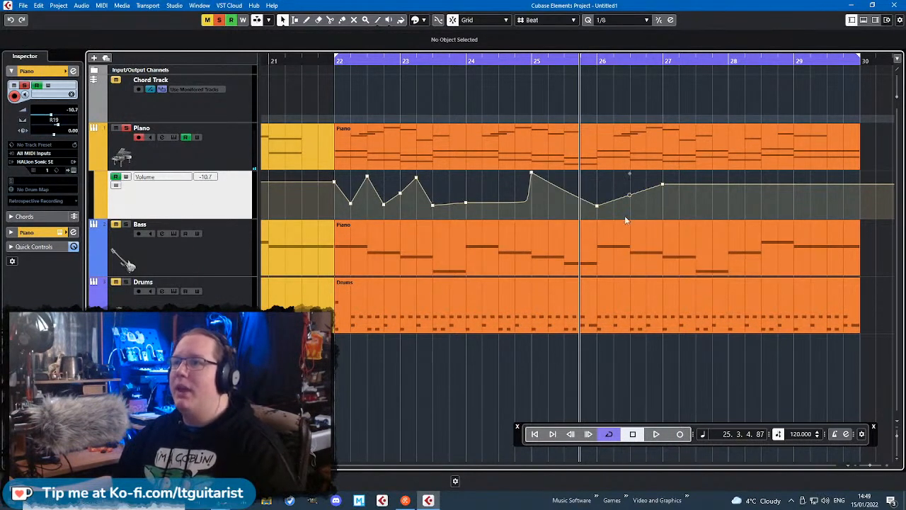
{"action": "left_click_drag", "start_coordinate": [662, 219], "coordinate": [345, 174]}
{"action": "key", "text": "Delete"}
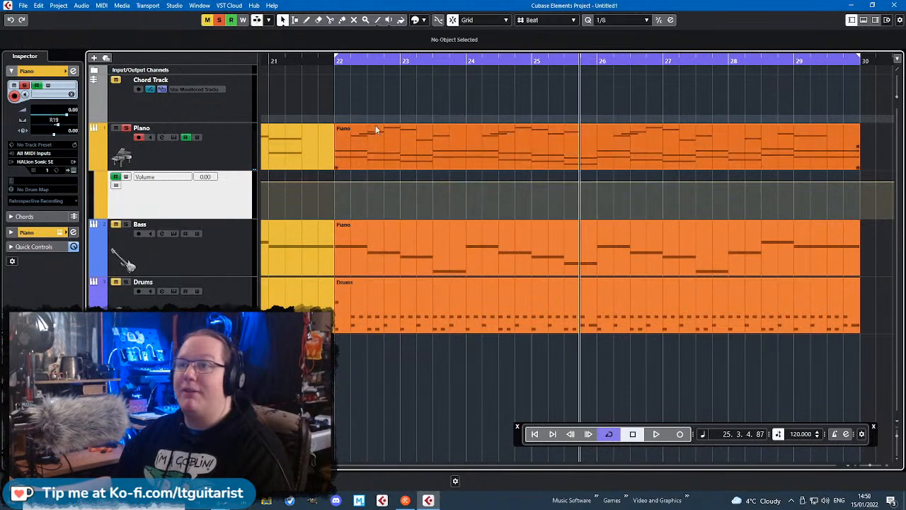
- Switch the Piano's automation lane to RoomWorks SE - Mix and draw a curved rise from 0% at bar 13 to 17% at bar 14
{"action": "left_click", "coordinate": [157, 176]}
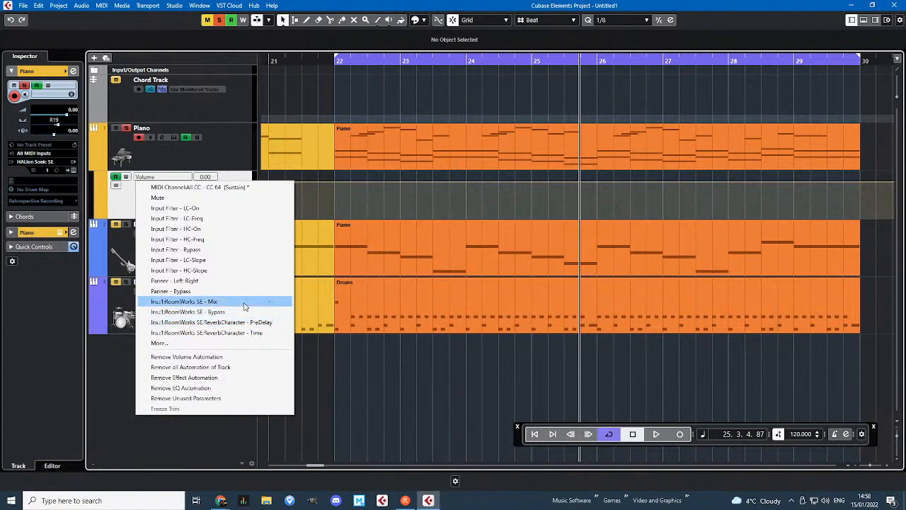
{"action": "left_click", "coordinate": [212, 302]}
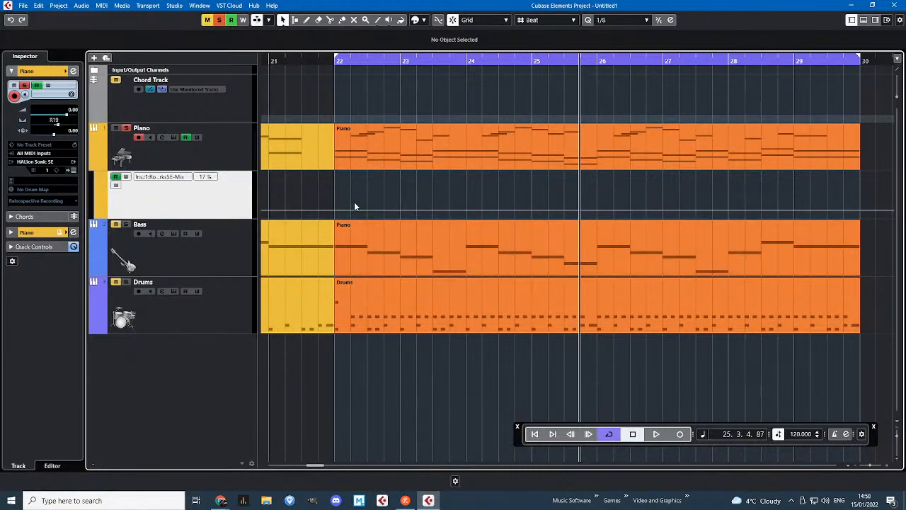
{"action": "left_click_drag", "start_coordinate": [304, 193], "coordinate": [240, 189]}
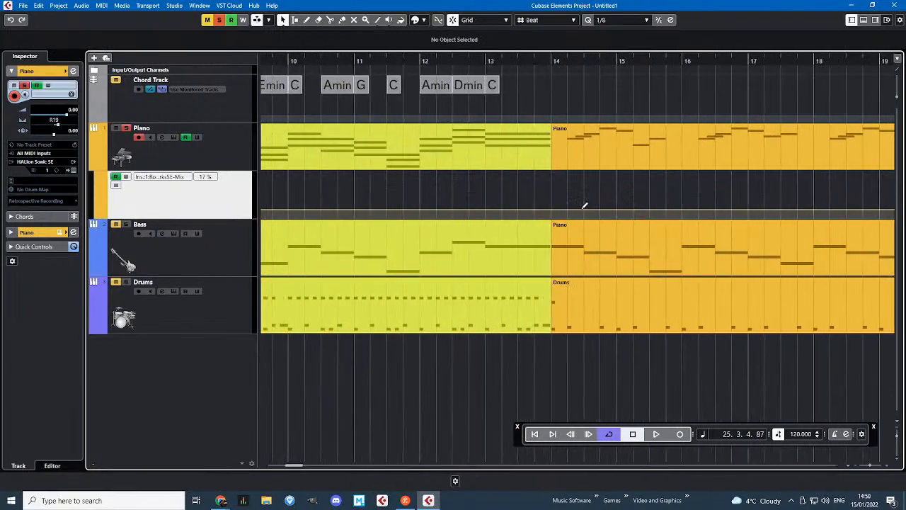
{"action": "left_click", "coordinate": [554, 210]}
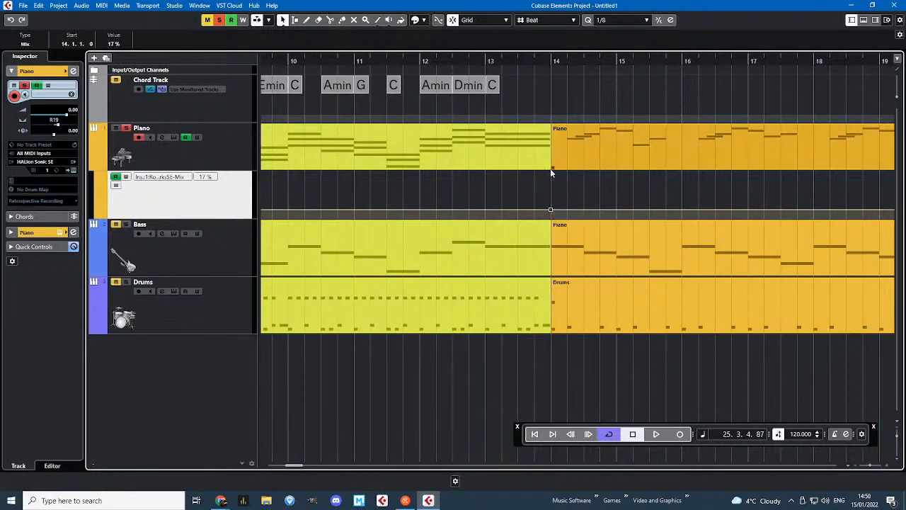
{"action": "left_click_drag", "start_coordinate": [323, 191], "coordinate": [244, 238]}
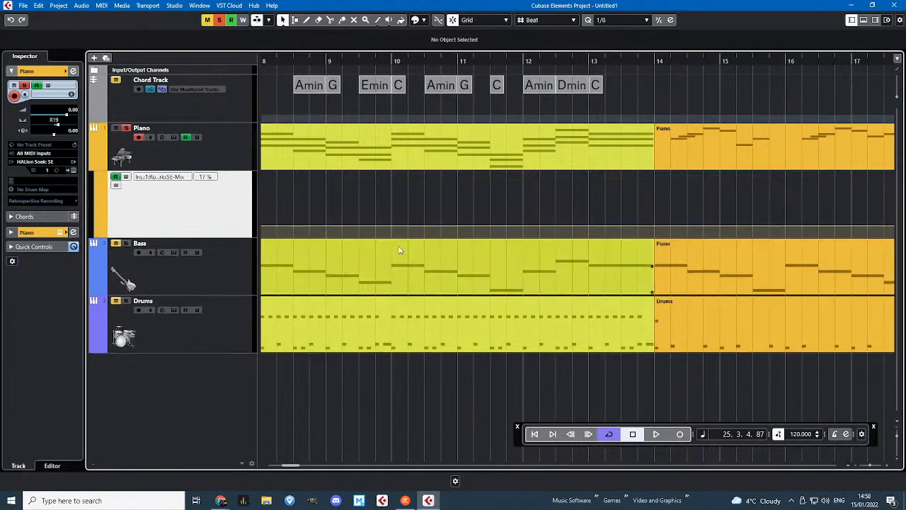
{"action": "left_click", "coordinate": [589, 236]}
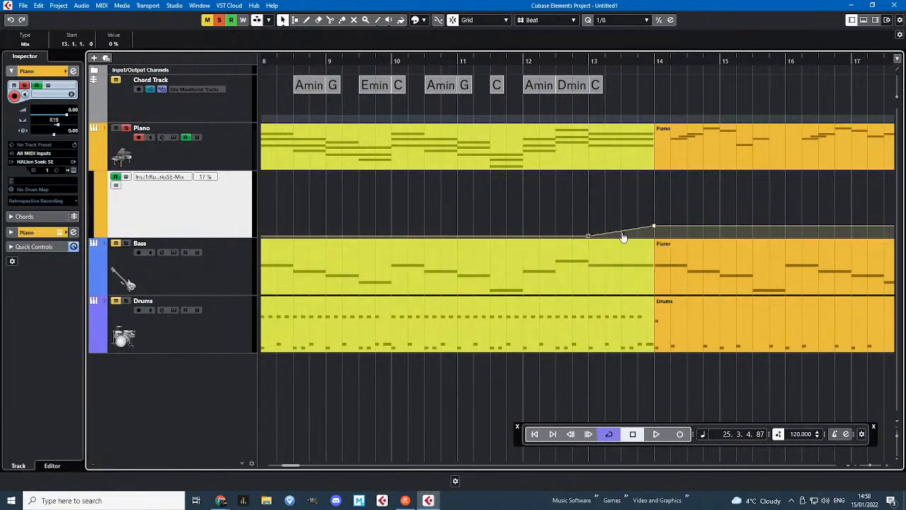
{"action": "left_click", "coordinate": [623, 233]}
- Play the piano from bar 11 through the rise at bar 14 to hear the reverb mix automation
{"action": "left_click_drag", "start_coordinate": [479, 59], "coordinate": [456, 59]}
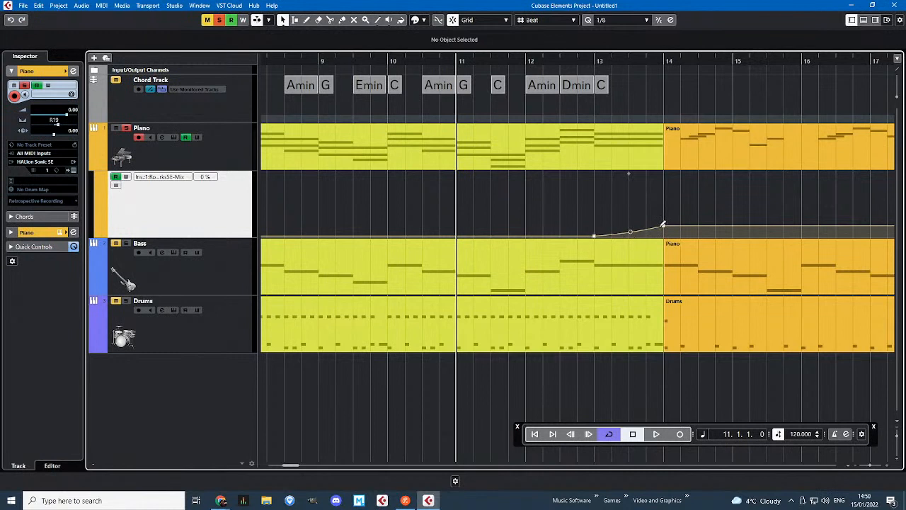
{"action": "key", "text": "space"}
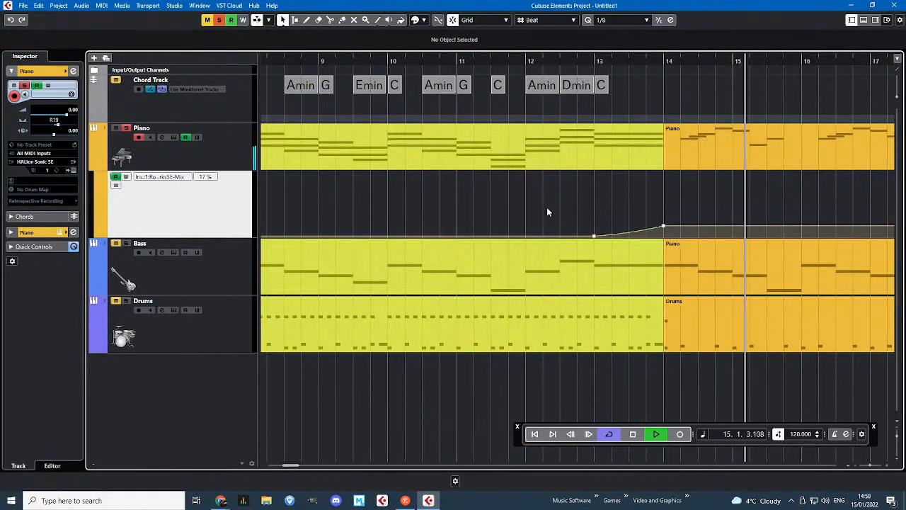
{"action": "key", "text": "space"}
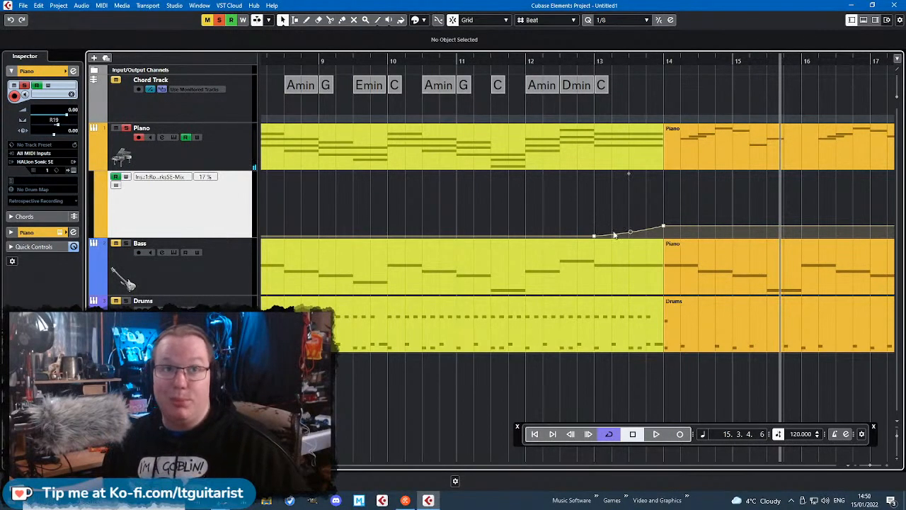
{"action": "scroll", "coordinate": [620, 232], "scroll_direction": "down", "scroll_amount": 9}
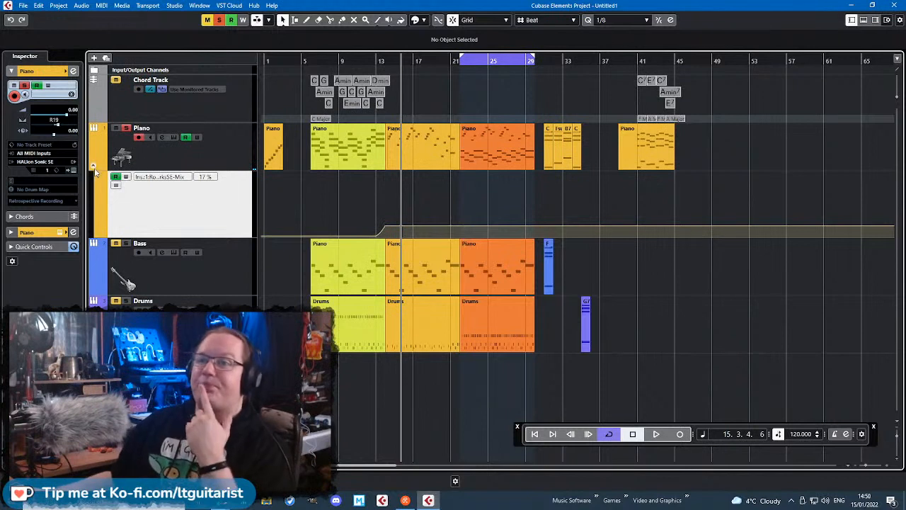
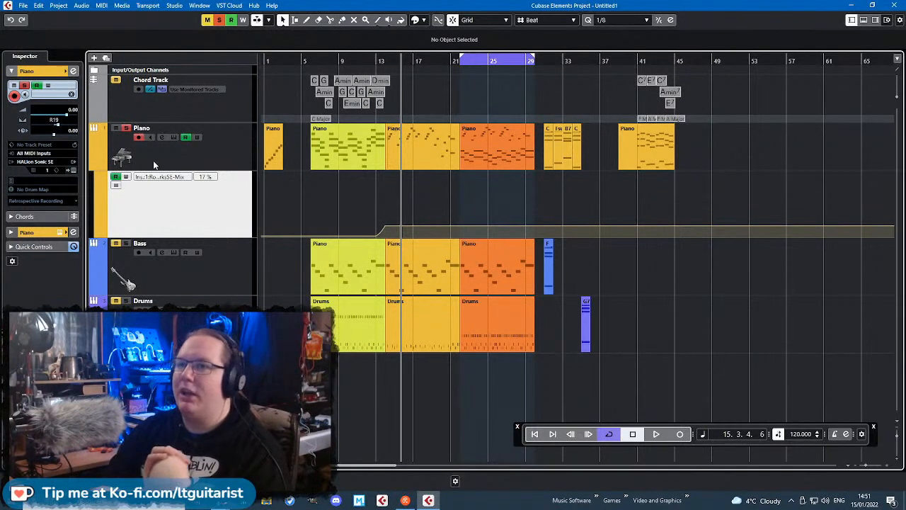
- Turn off the Piano track's solo and hide its automation lane
{"action": "left_click", "coordinate": [126, 128]}
{"action": "left_click", "coordinate": [95, 164]}
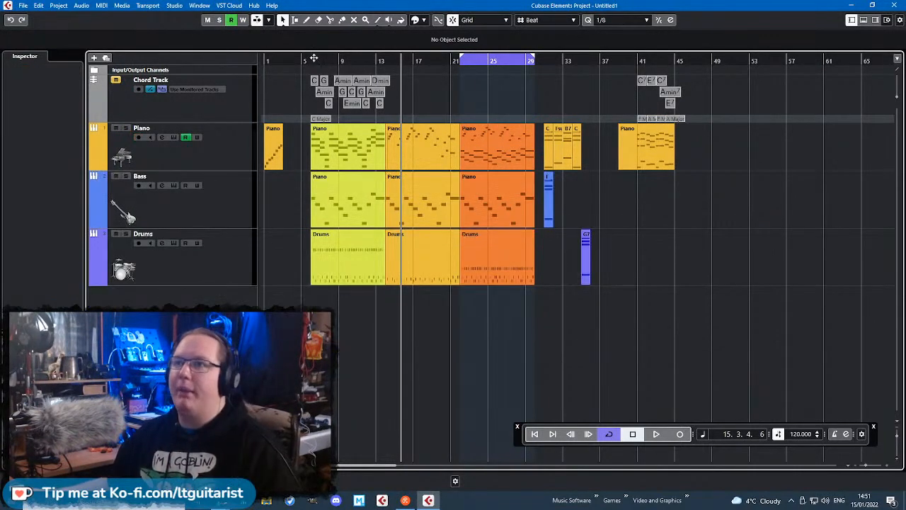
- Set the cycle range to span all three coloured sections, from bar 6 to bar 30
{"action": "left_click_drag", "start_coordinate": [310, 57], "coordinate": [305, 68]}
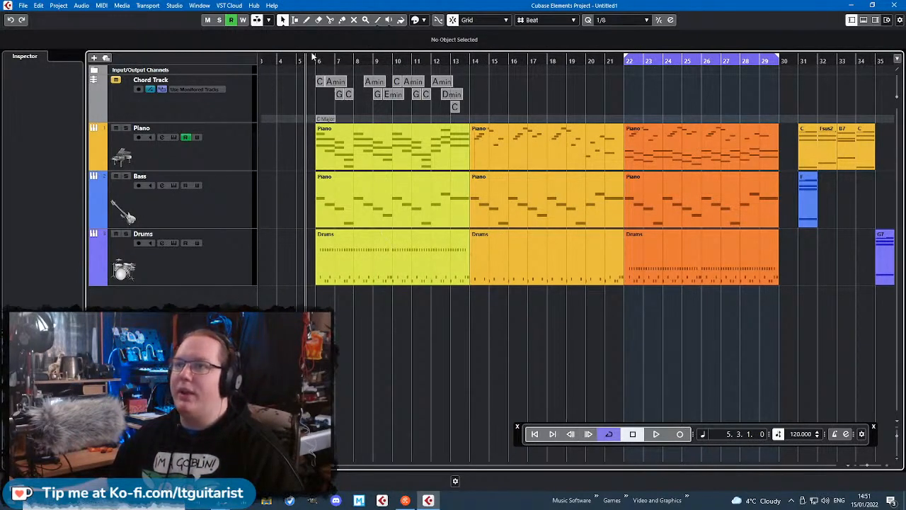
{"action": "left_click_drag", "start_coordinate": [309, 51], "coordinate": [575, 59]}
{"action": "left_click", "coordinate": [329, 188]}
{"action": "scroll", "coordinate": [320, 153], "scroll_direction": "up", "scroll_amount": 3}
{"action": "scroll", "coordinate": [495, 52], "scroll_direction": "down", "scroll_amount": 3}
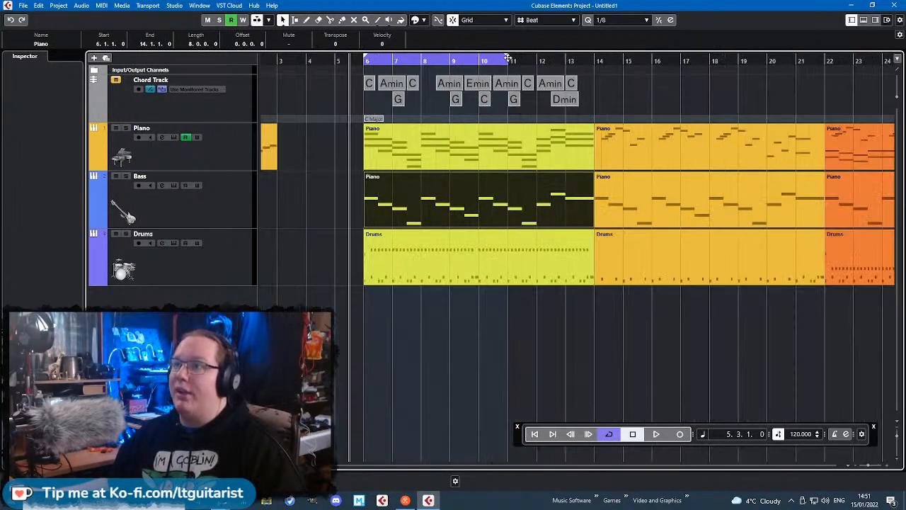
{"action": "left_click_drag", "start_coordinate": [508, 58], "coordinate": [569, 145]}
{"action": "left_click", "coordinate": [581, 176]}
{"action": "scroll", "coordinate": [568, 213], "scroll_direction": "up", "scroll_amount": 5}
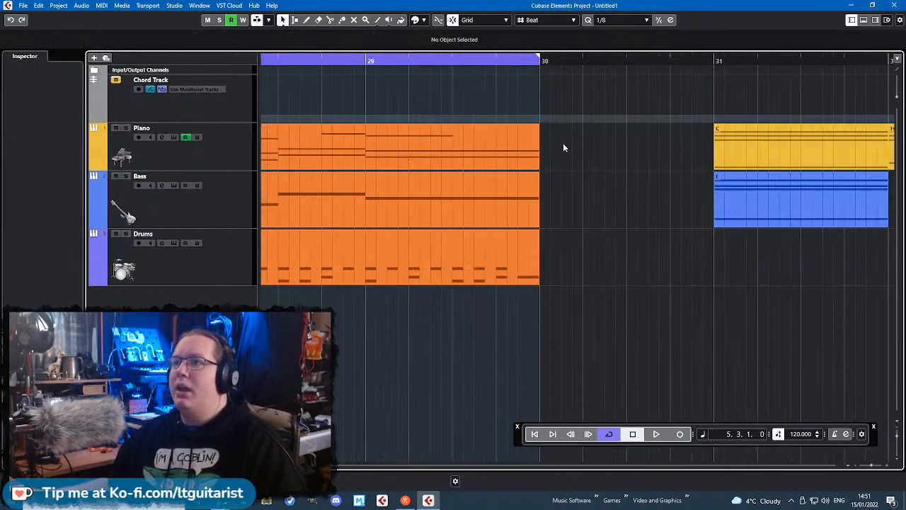
{"action": "left_click_drag", "start_coordinate": [380, 71], "coordinate": [519, 334]}
{"action": "left_click", "coordinate": [520, 331]}
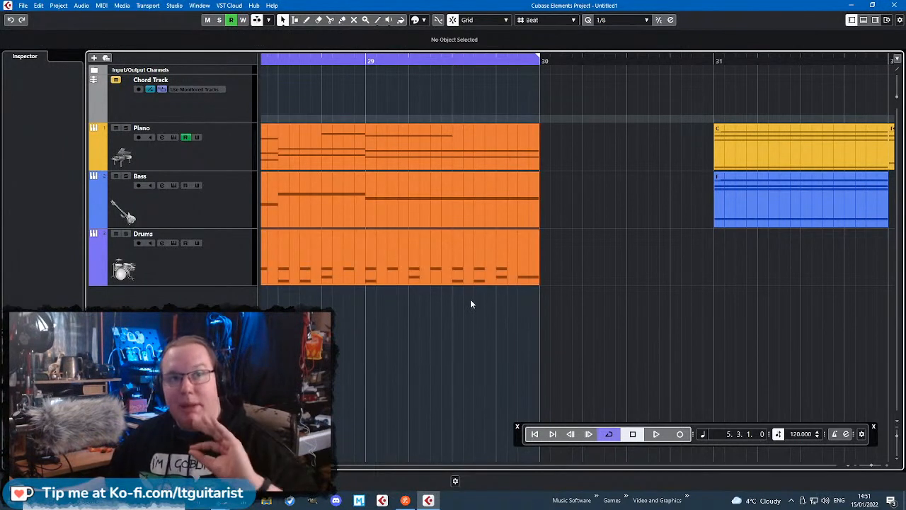
- Delete the leftover chord clips on the Piano, Bass and Drums tracks between bars 31 and 36
{"action": "left_click", "coordinate": [421, 268]}
{"action": "left_click", "coordinate": [489, 314]}
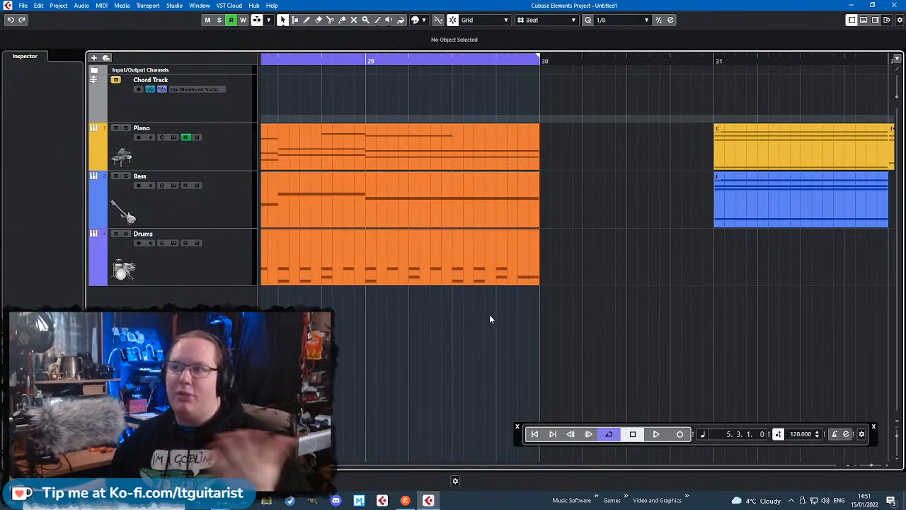
{"action": "left_click", "coordinate": [451, 257]}
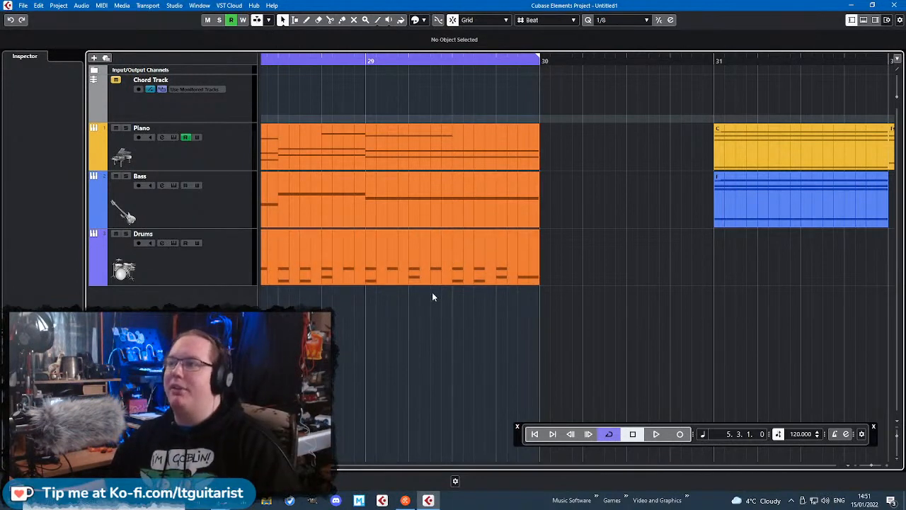
{"action": "scroll", "coordinate": [432, 292], "scroll_direction": "down", "scroll_amount": 5}
{"action": "left_click_drag", "start_coordinate": [474, 135], "coordinate": [633, 269]}
{"action": "key", "text": "Delete"}
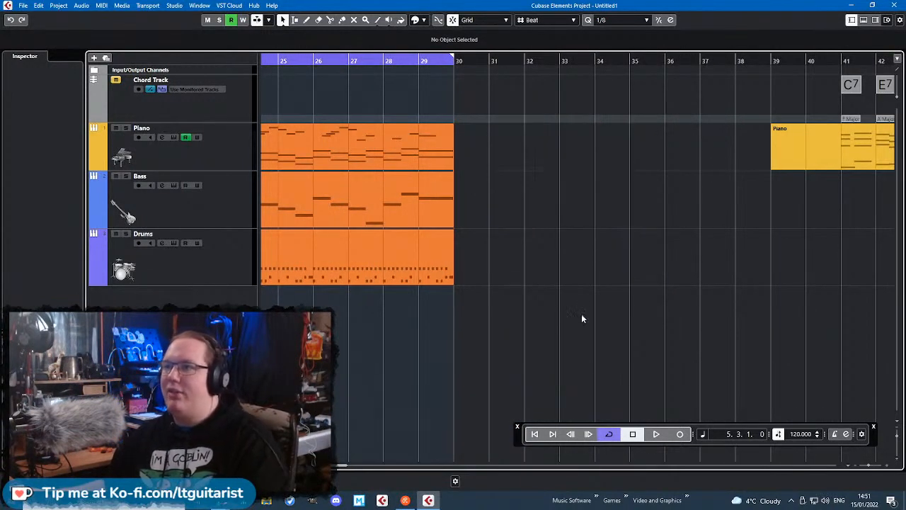
- Extend the end of the cycle range to bar 32 and play from late in bar 28 to hear the ending ring out
{"action": "scroll", "coordinate": [454, 110], "scroll_direction": "up", "scroll_amount": 3}
{"action": "left_click_drag", "start_coordinate": [464, 55], "coordinate": [614, 74]}
{"action": "left_click", "coordinate": [360, 81]}
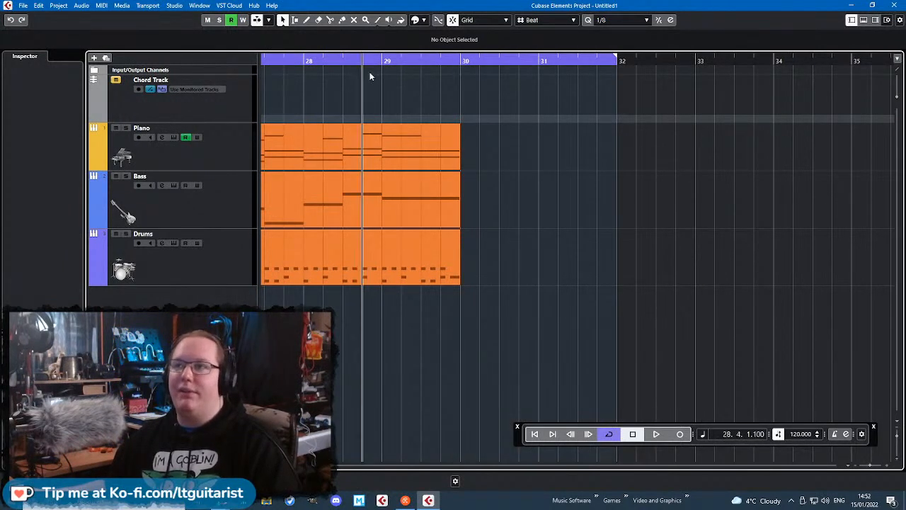
{"action": "key", "text": "space"}
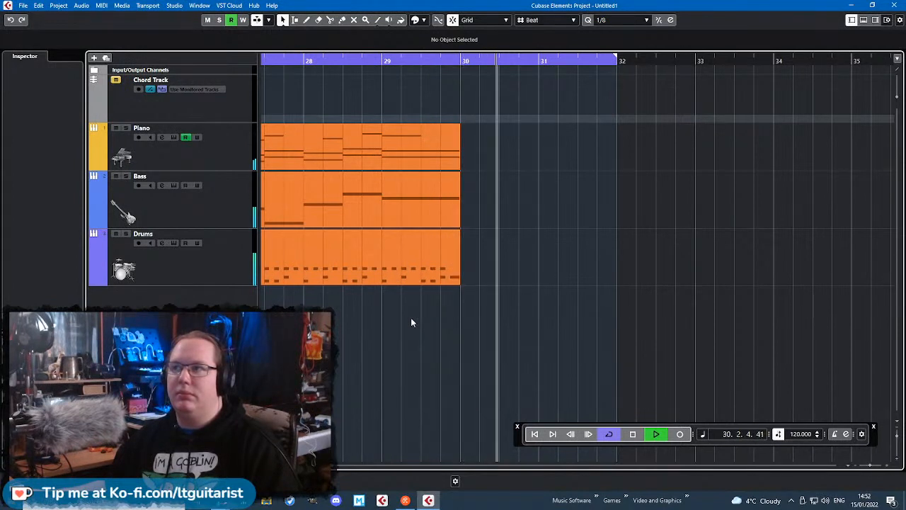
{"action": "key", "text": "space"}
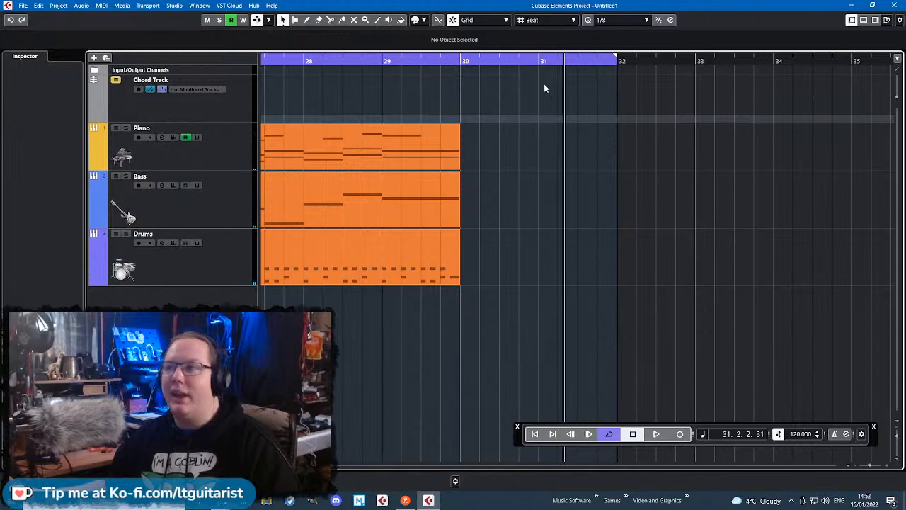
{"action": "left_click_drag", "start_coordinate": [468, 59], "coordinate": [376, 61]}
{"action": "key", "text": "space"}
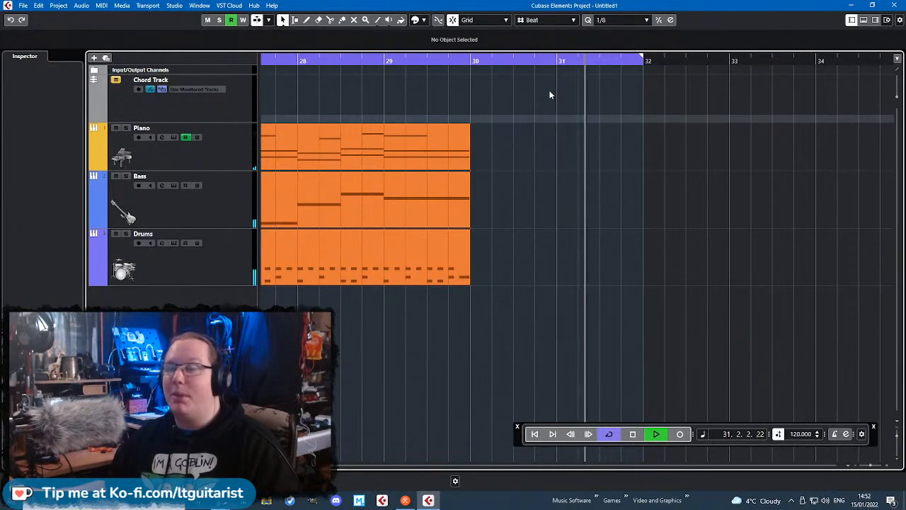
{"action": "key", "text": "space"}
- Try starting the cycle range one beat before bar 6, return it to bar 6 and examine the sections' first notes
{"action": "scroll", "coordinate": [574, 142], "scroll_direction": "down", "scroll_amount": 8}
{"action": "scroll", "coordinate": [269, 84], "scroll_direction": "up", "scroll_amount": 2}
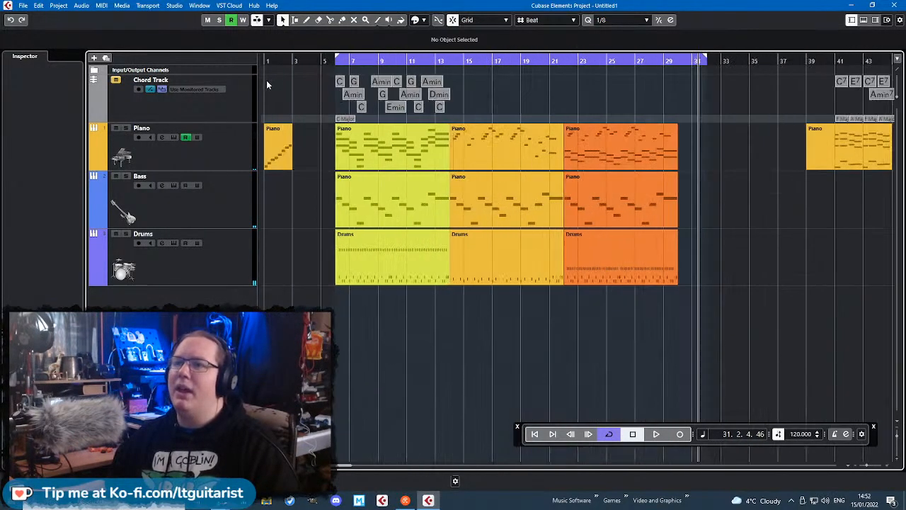
{"action": "scroll", "coordinate": [358, 71], "scroll_direction": "up", "scroll_amount": 8}
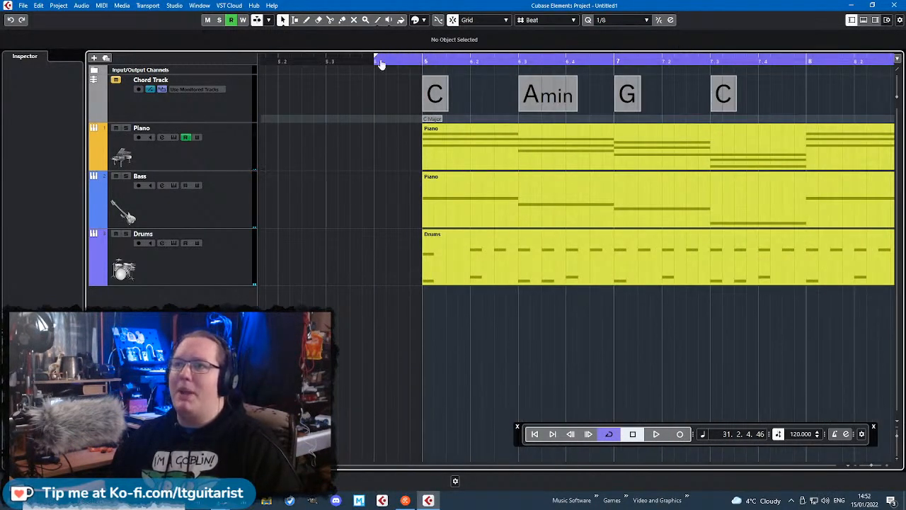
{"action": "scroll", "coordinate": [338, 173], "scroll_direction": "down", "scroll_amount": 2}
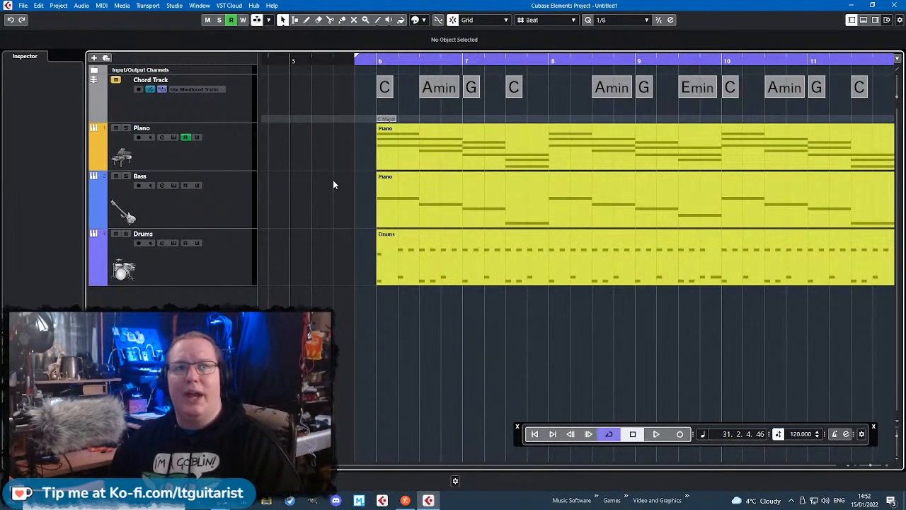
{"action": "scroll", "coordinate": [374, 74], "scroll_direction": "up", "scroll_amount": 8}
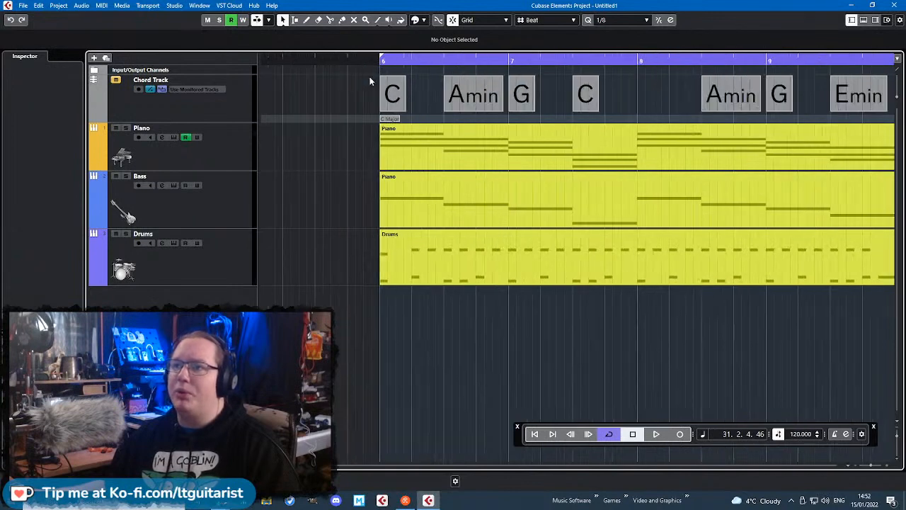
{"action": "left_click", "coordinate": [430, 59]}
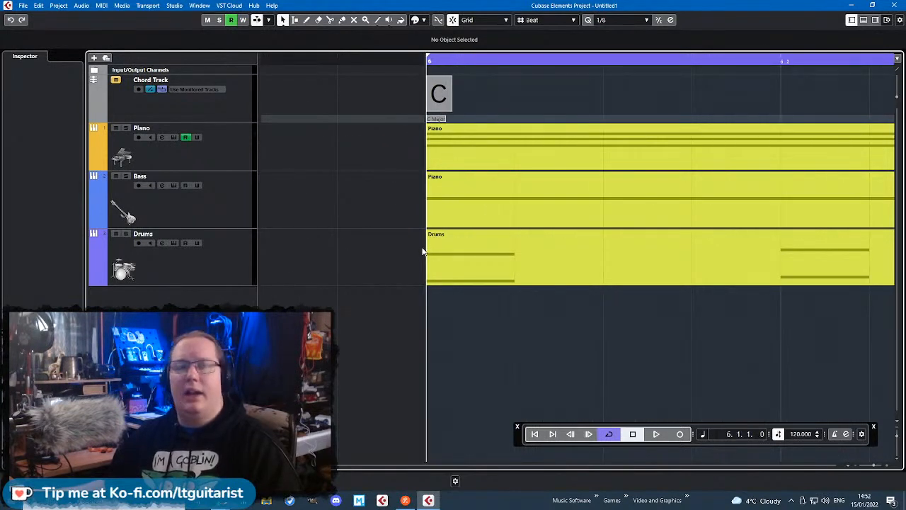
{"action": "scroll", "coordinate": [427, 122], "scroll_direction": "down", "scroll_amount": 4}
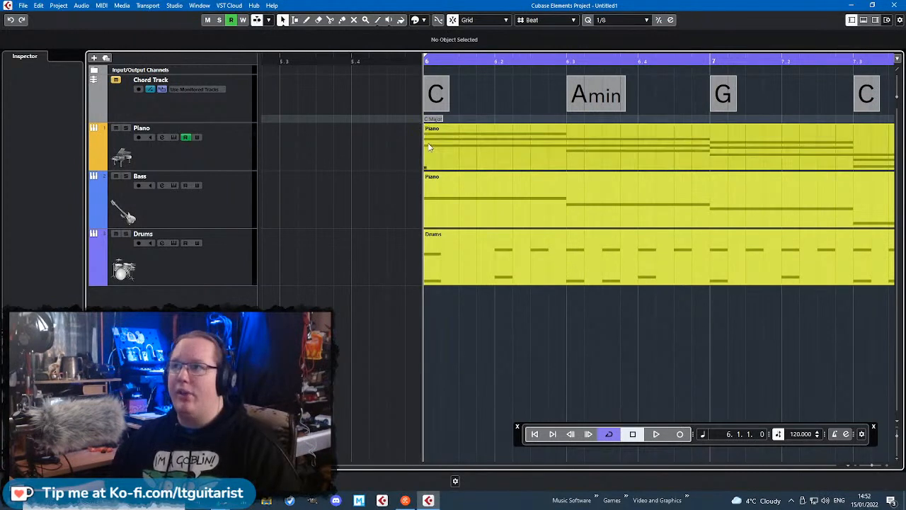
{"action": "left_click", "coordinate": [556, 339]}
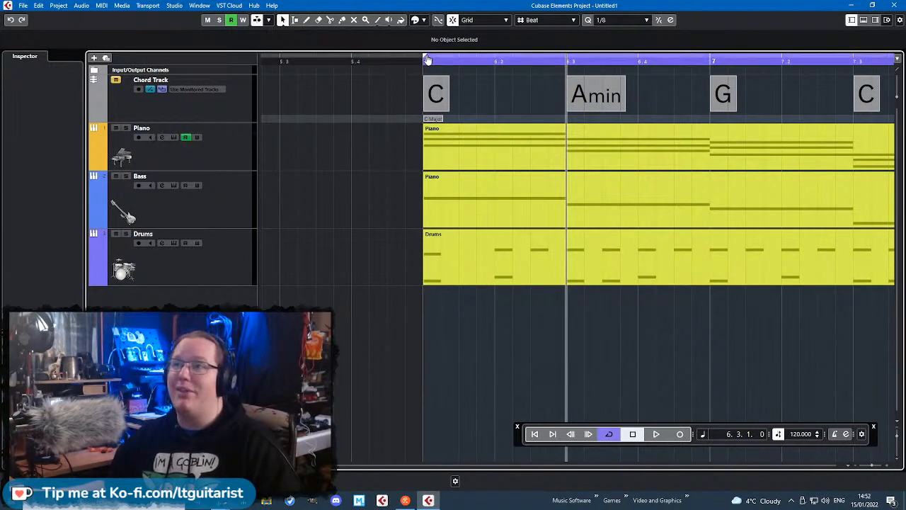
- Start the cycle range at beat 3 of bar 5 and place the playback cursor there
{"action": "left_click", "coordinate": [310, 63], "text": "ctrl"}
{"action": "left_click", "coordinate": [318, 61]}
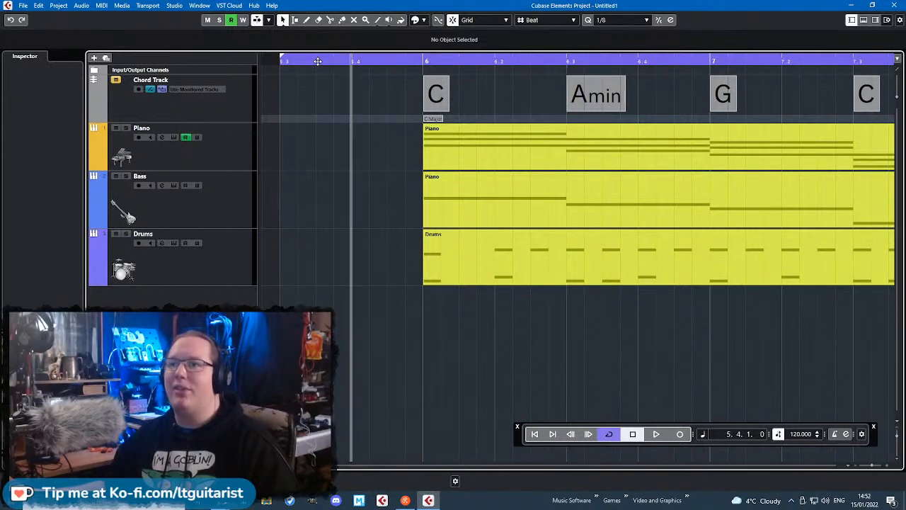
{"action": "left_click", "coordinate": [280, 65]}
{"action": "scroll", "coordinate": [389, 147], "scroll_direction": "down", "scroll_amount": 4}
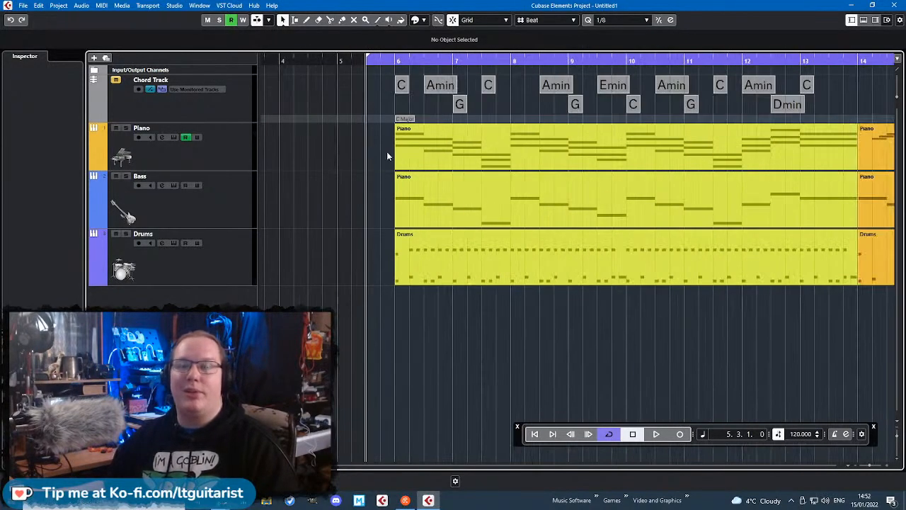
{"action": "scroll", "coordinate": [398, 324], "scroll_direction": "down", "scroll_amount": 3}
{"action": "scroll", "coordinate": [401, 330], "scroll_direction": "up", "scroll_amount": 4}
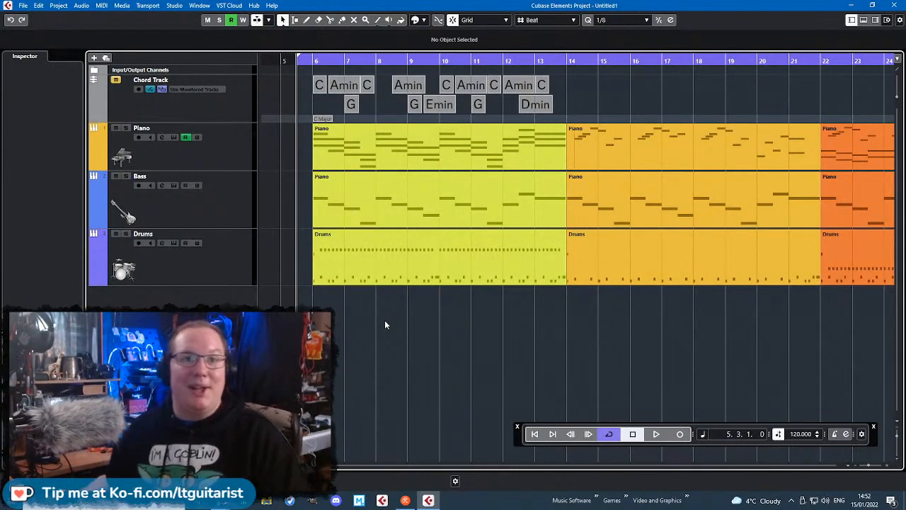
{"action": "scroll", "coordinate": [366, 409], "scroll_direction": "down", "scroll_amount": 4}
{"action": "scroll", "coordinate": [354, 397], "scroll_direction": "up", "scroll_amount": 4}
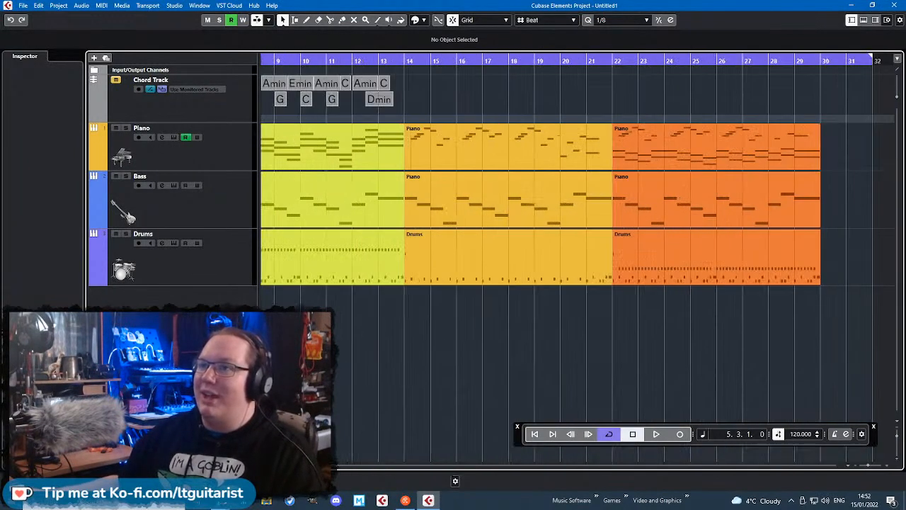
{"action": "scroll", "coordinate": [489, 362], "scroll_direction": "left", "scroll_amount": 3}
{"action": "scroll", "coordinate": [485, 363], "scroll_direction": "down", "scroll_amount": 1}
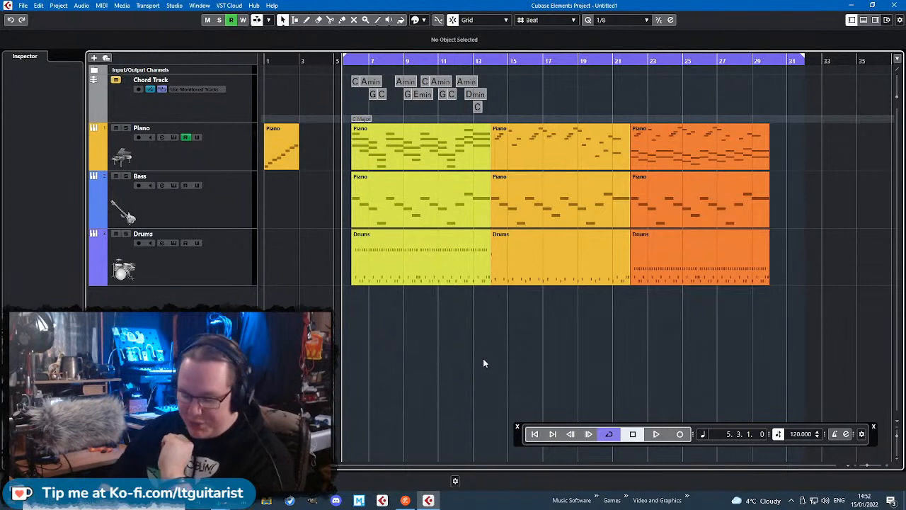
- Save the project as "yes" in the Elements Stream 15.1.22 folder
{"action": "key", "text": "ctrl+s"}
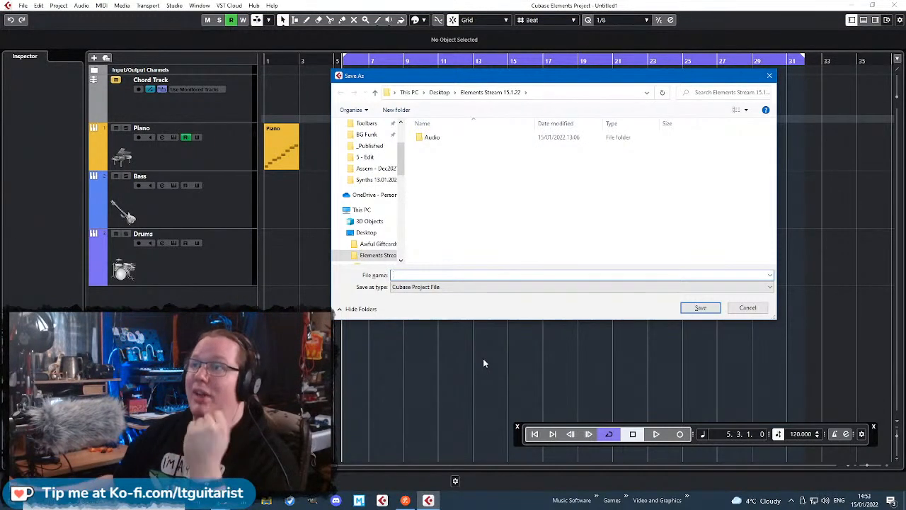
{"action": "left_click_drag", "start_coordinate": [478, 82], "coordinate": [572, 84]}
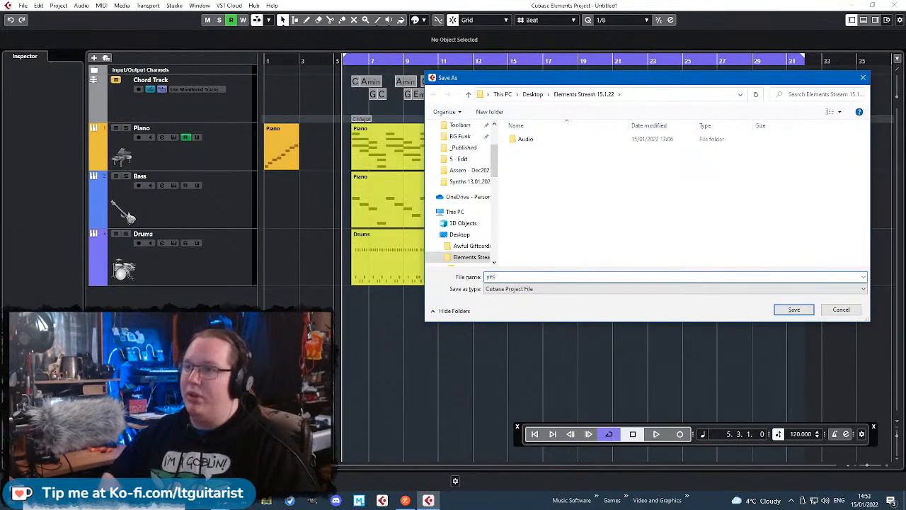
{"action": "key", "text": "Return"}
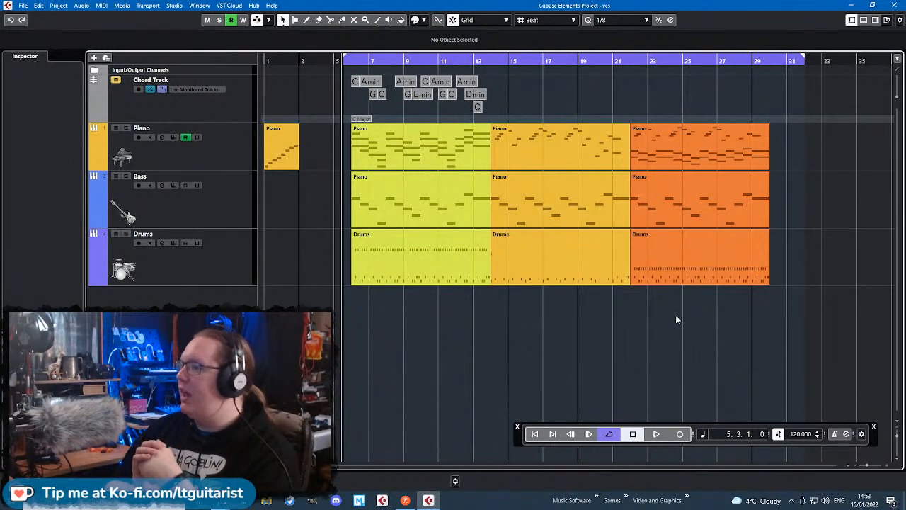
- Save a second copy of the project under the new name "yes again" in the same folder
{"action": "left_click", "coordinate": [23, 6]}
{"action": "mouse_move", "coordinate": [58, 132]}
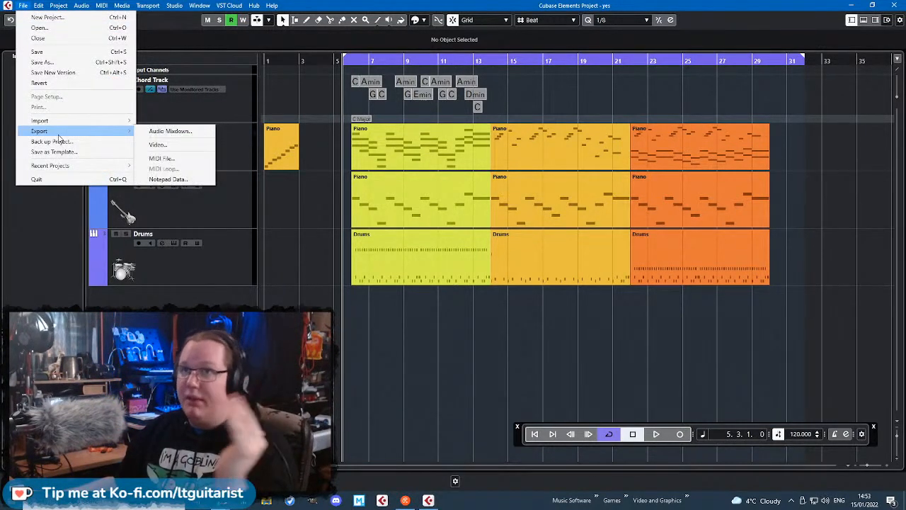
{"action": "left_click", "coordinate": [111, 64]}
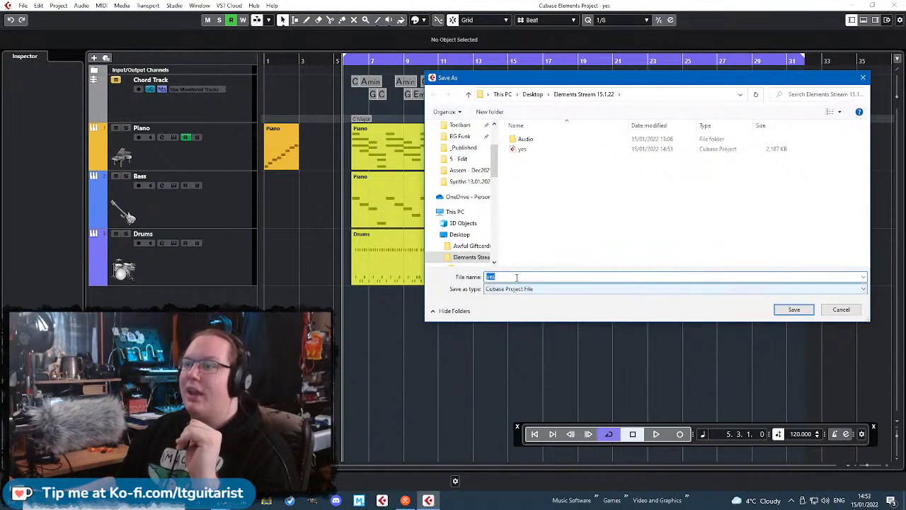
{"action": "left_click", "coordinate": [518, 277]}
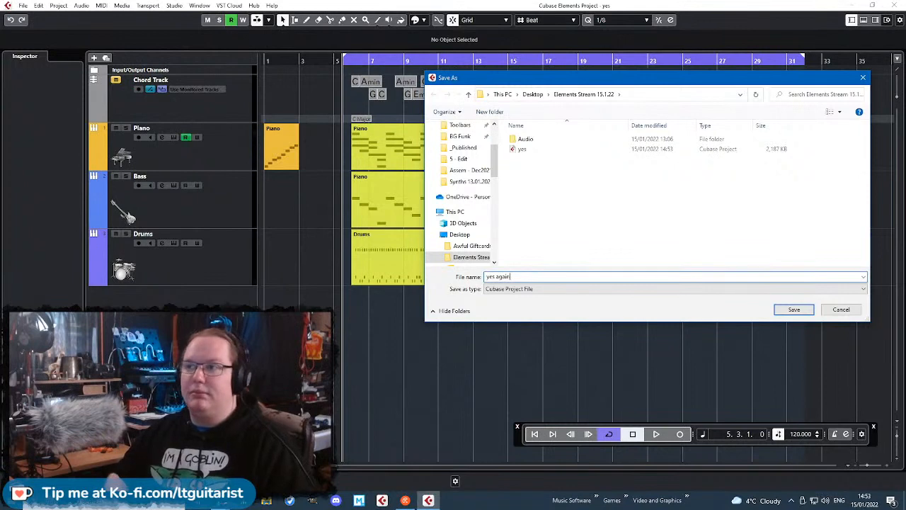
{"action": "key", "text": "Return"}
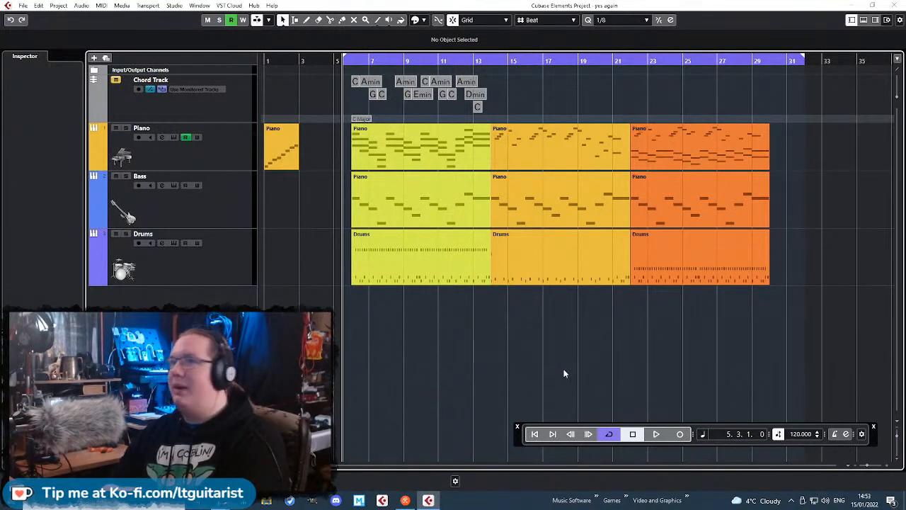
- Open the Audio Mixdown export settings for the cycle range and move the dialog clear of the first section
{"action": "left_click", "coordinate": [36, 59]}
{"action": "left_click_drag", "start_coordinate": [341, 68], "coordinate": [813, 72]}
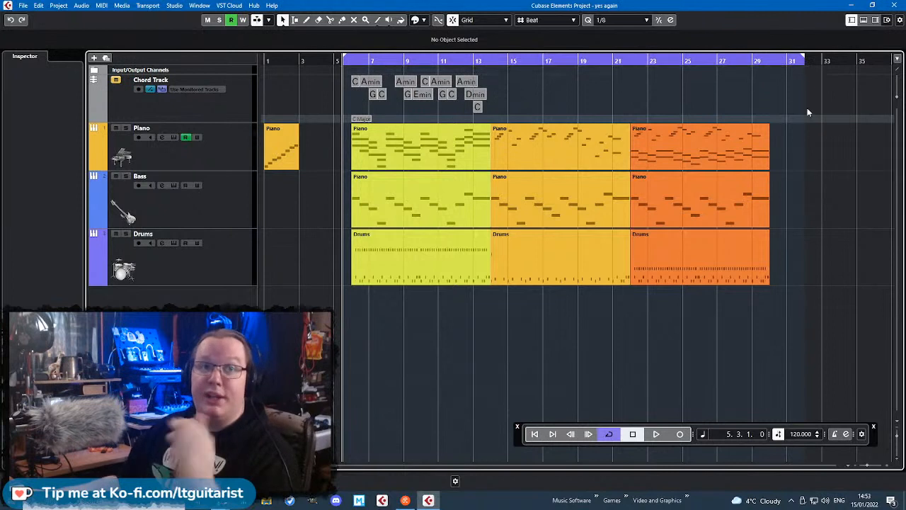
{"action": "left_click", "coordinate": [23, 7]}
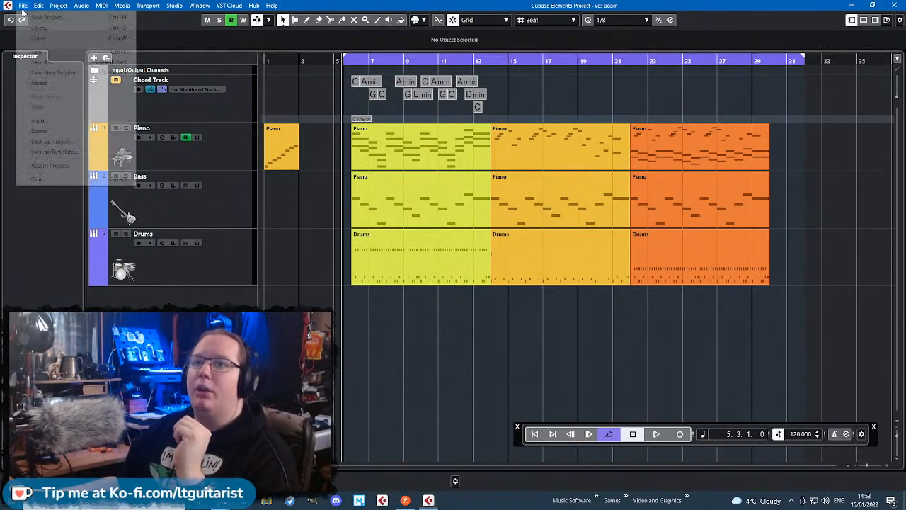
{"action": "mouse_move", "coordinate": [106, 131]}
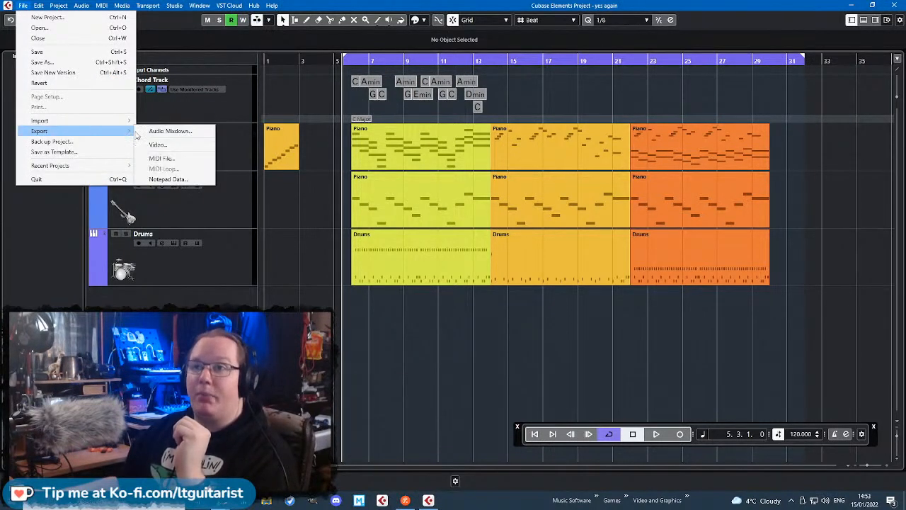
{"action": "left_click", "coordinate": [163, 132]}
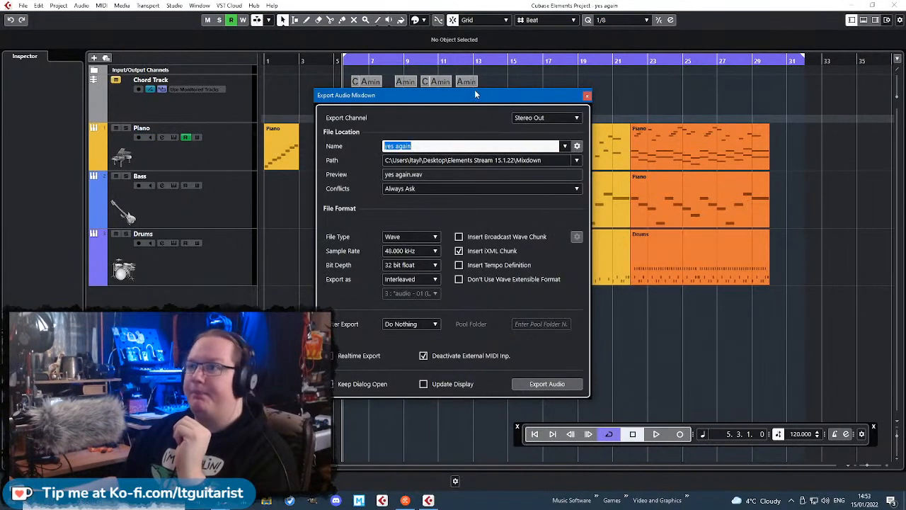
{"action": "left_click_drag", "start_coordinate": [463, 92], "coordinate": [610, 78]}
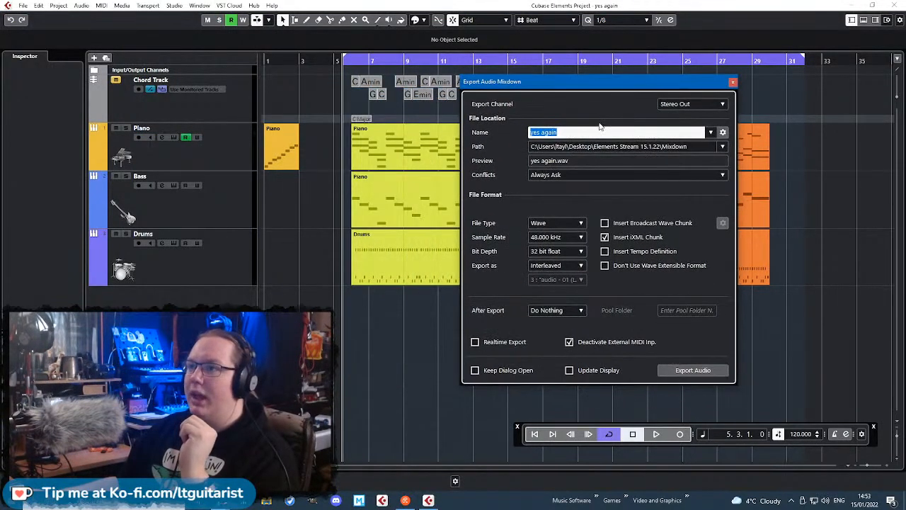
- Examine the mixdown's file name "yes again" and its save path, leaving the name as it is
{"action": "left_click", "coordinate": [601, 126]}
{"action": "double_click", "coordinate": [583, 132]}
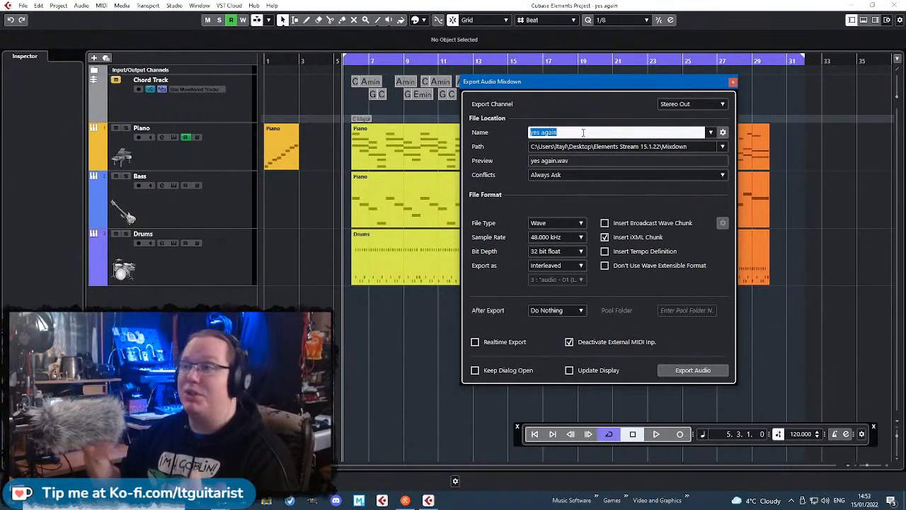
{"action": "left_click", "coordinate": [583, 132]}
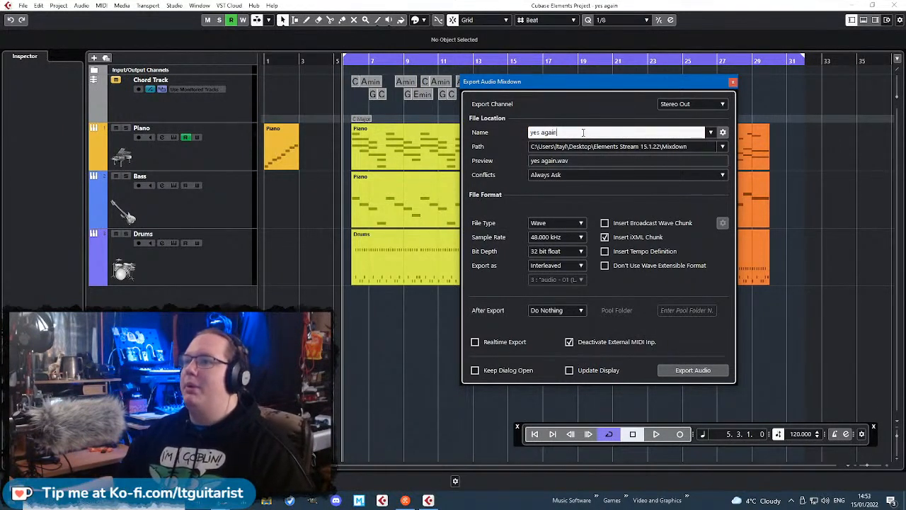
{"action": "left_click_drag", "start_coordinate": [584, 132], "coordinate": [520, 130]}
{"action": "left_click", "coordinate": [555, 200]}
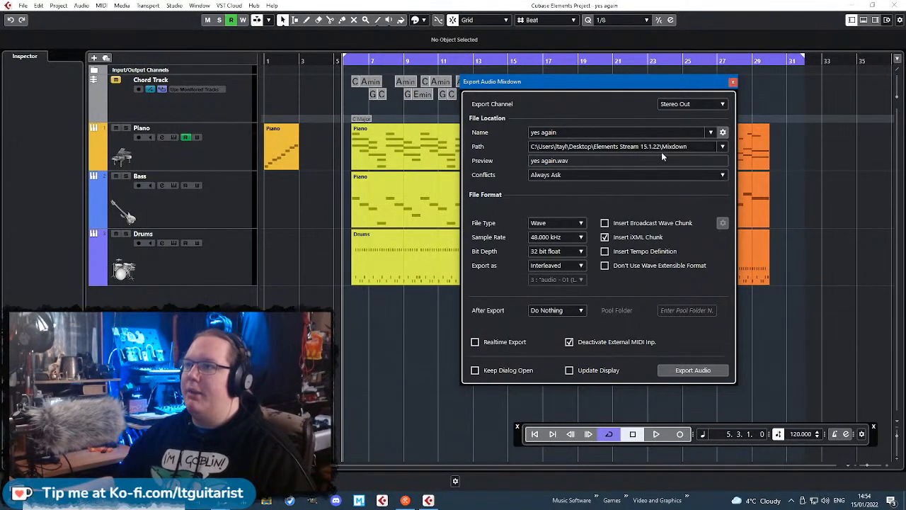
- Switch to File Explorer, inspect the Mixdown folder inside Elements Stream 15.1.22, and return to the mixdown export settings in Cubase
{"action": "left_click", "coordinate": [266, 501]}
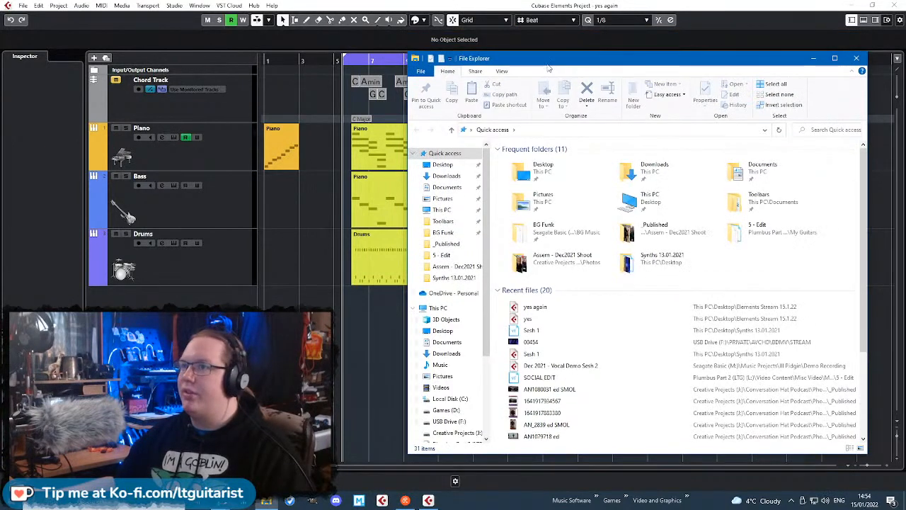
{"action": "left_click_drag", "start_coordinate": [547, 63], "coordinate": [905, 145]}
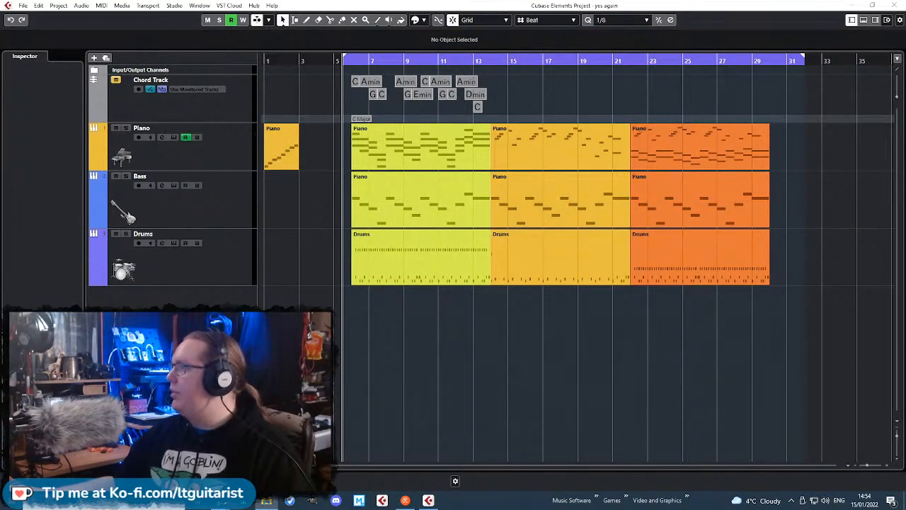
{"action": "left_click_drag", "start_coordinate": [905, 22], "coordinate": [413, 52]}
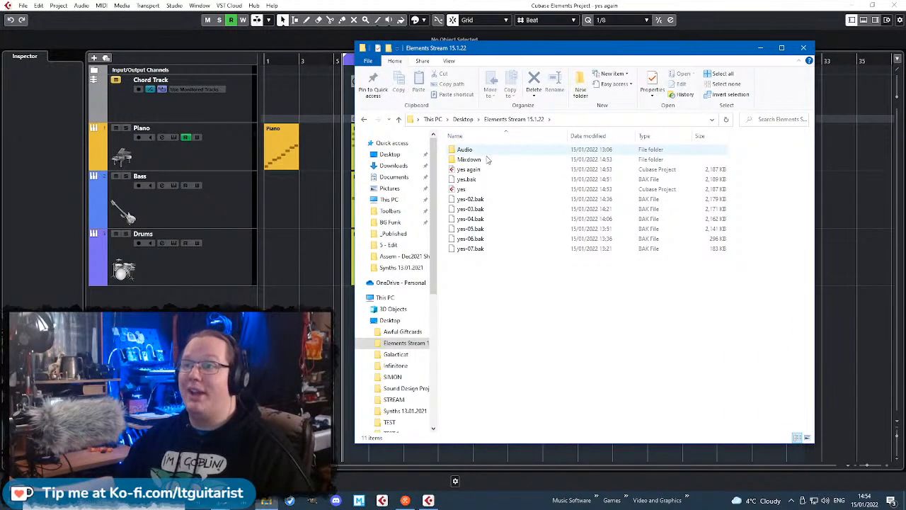
{"action": "double_click", "coordinate": [487, 160]}
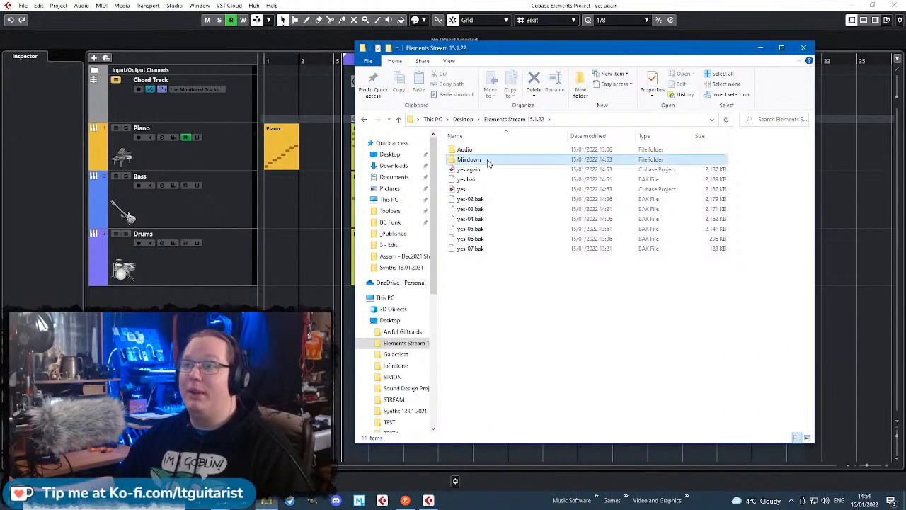
{"action": "left_click_drag", "start_coordinate": [451, 143], "coordinate": [487, 174]}
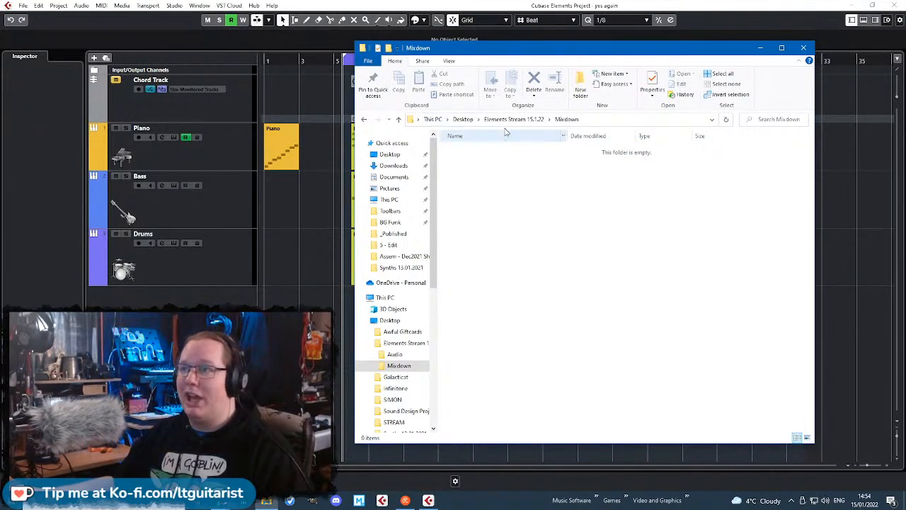
{"action": "left_click", "coordinate": [760, 48]}
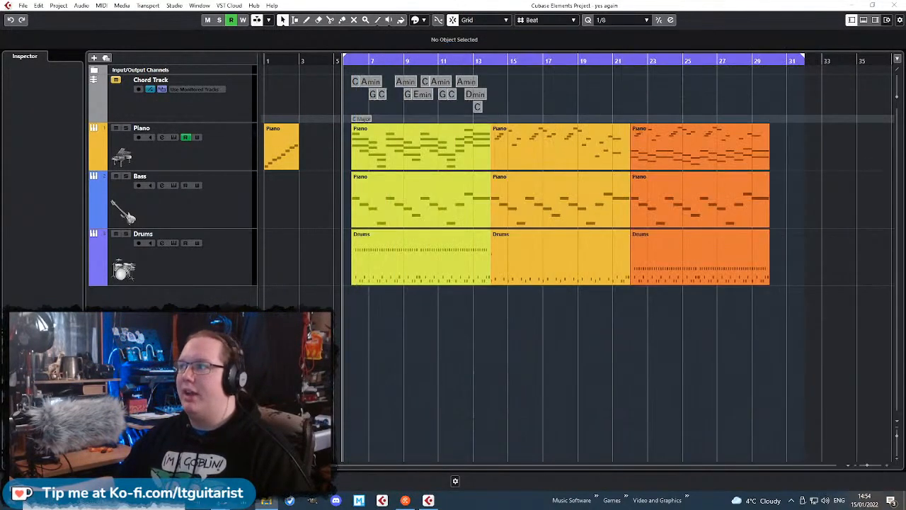
{"action": "left_click", "coordinate": [284, 5]}
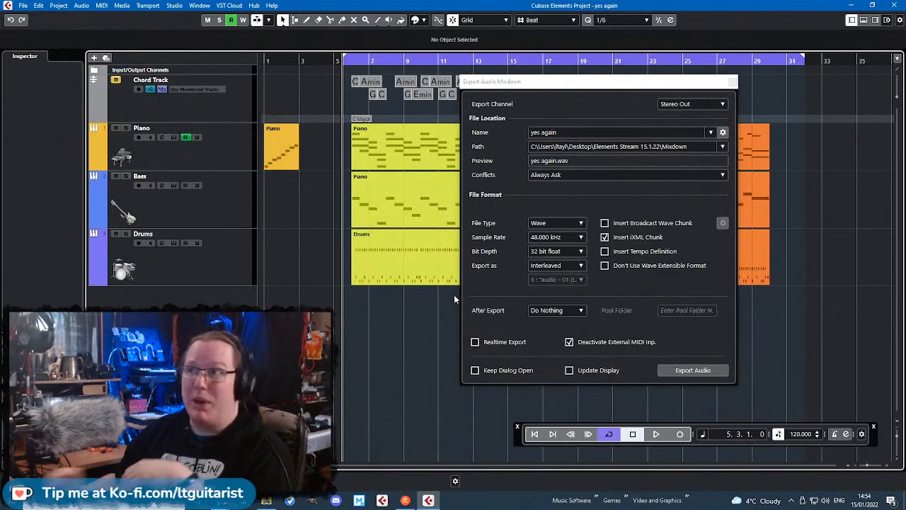
- Try MPEG 1 Layer 3 as the mixdown's file type, return it to Wave and review the available formats
{"action": "left_click", "coordinate": [579, 225]}
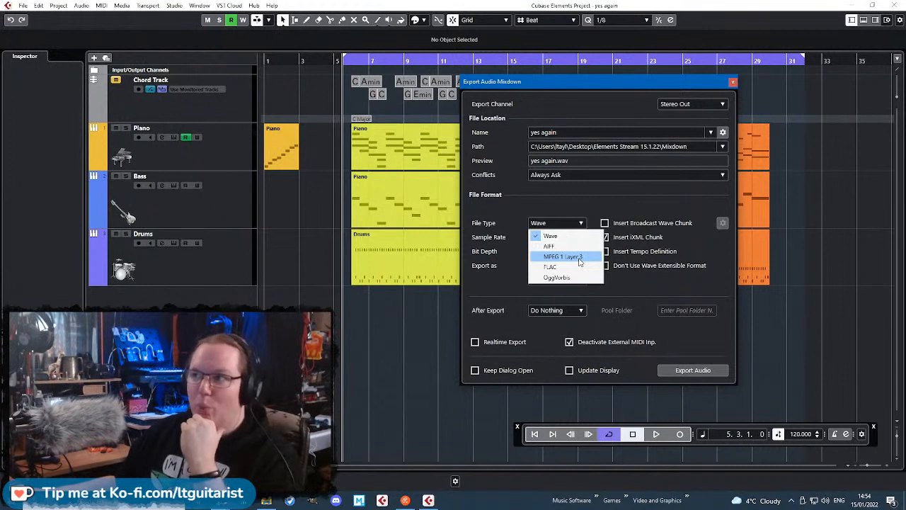
{"action": "left_click", "coordinate": [579, 257]}
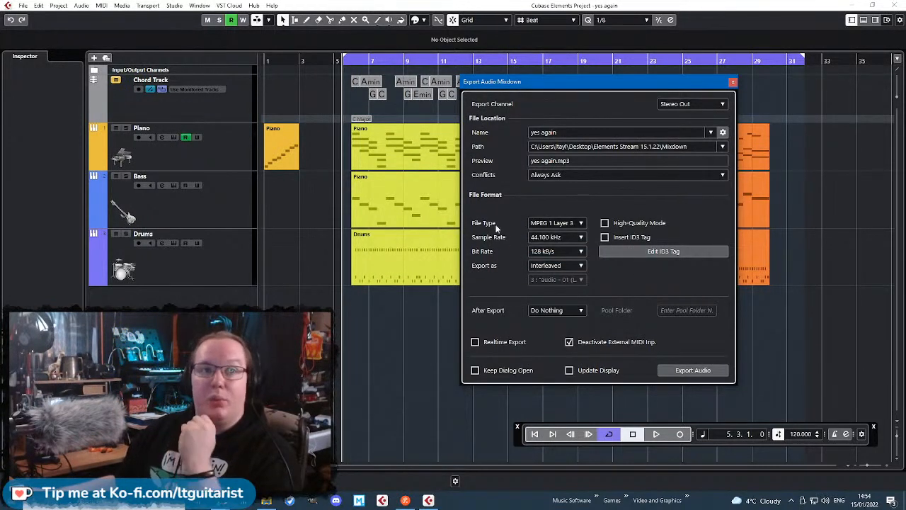
{"action": "left_click", "coordinate": [556, 222]}
{"action": "left_click", "coordinate": [545, 235]}
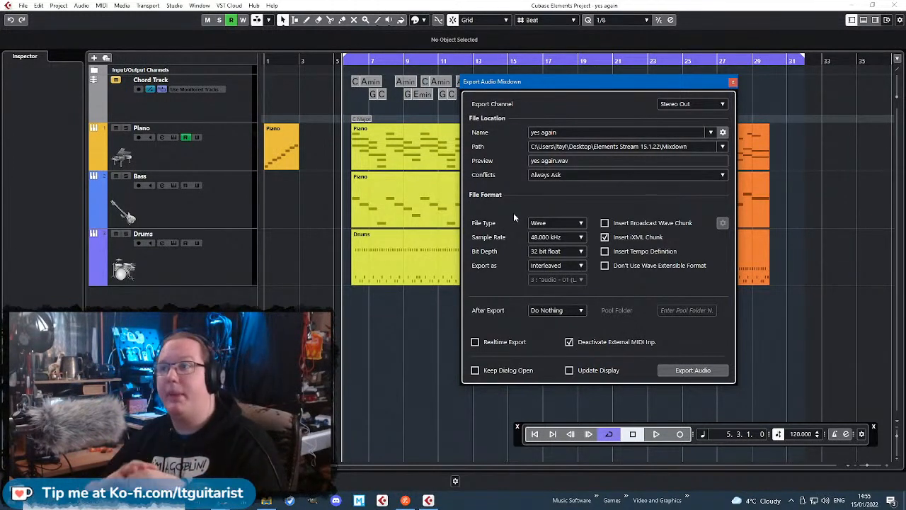
{"action": "left_click", "coordinate": [565, 222]}
{"action": "left_click", "coordinate": [566, 204]}
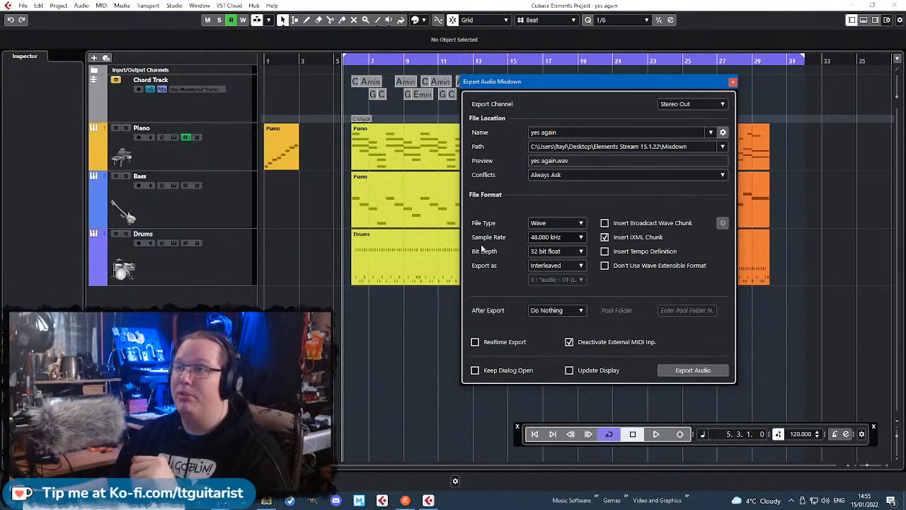
- Set the Wave mixdown's bit depth to 24 bit and keep Interleaved as the channel export option
{"action": "left_click", "coordinate": [555, 251]}
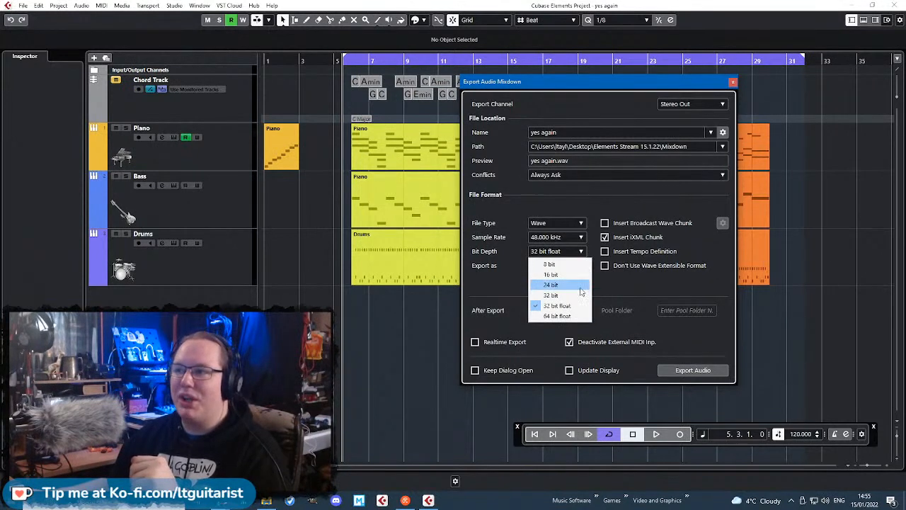
{"action": "left_click", "coordinate": [580, 286]}
{"action": "left_click", "coordinate": [558, 252]}
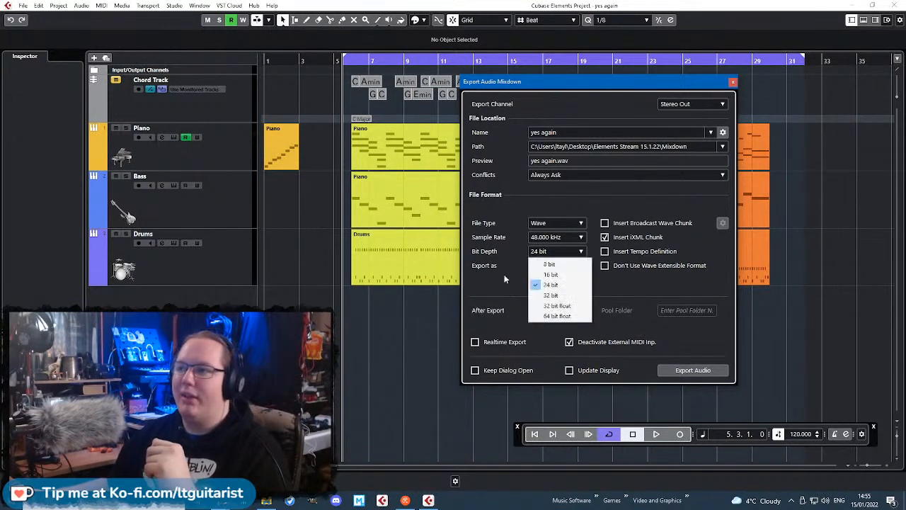
{"action": "left_click", "coordinate": [494, 294]}
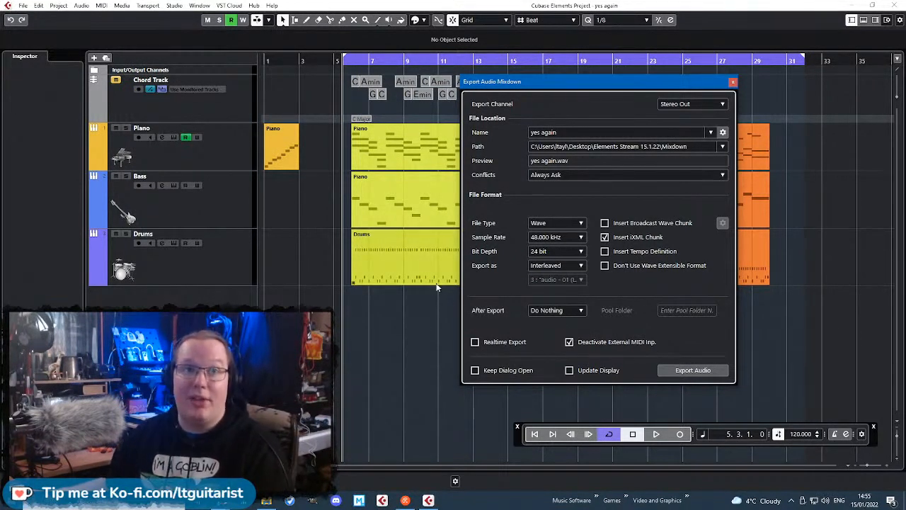
{"action": "left_click", "coordinate": [578, 269]}
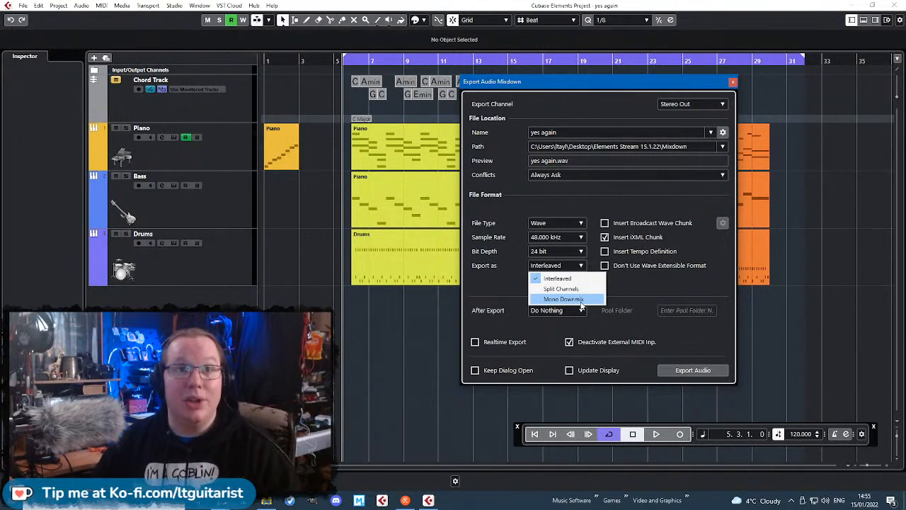
{"action": "left_click", "coordinate": [560, 279]}
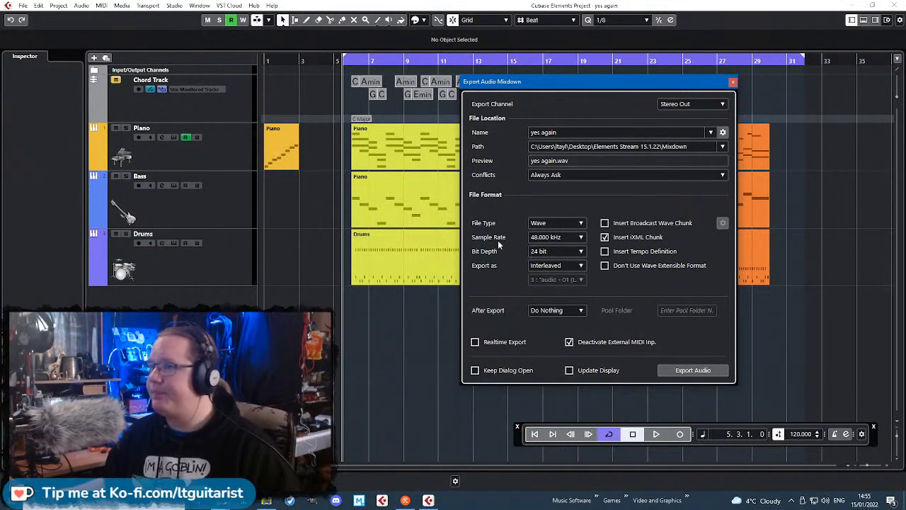
- Set the mixdown's file type to MPEG 1 Layer 3 and export the audio
{"action": "left_click", "coordinate": [542, 223]}
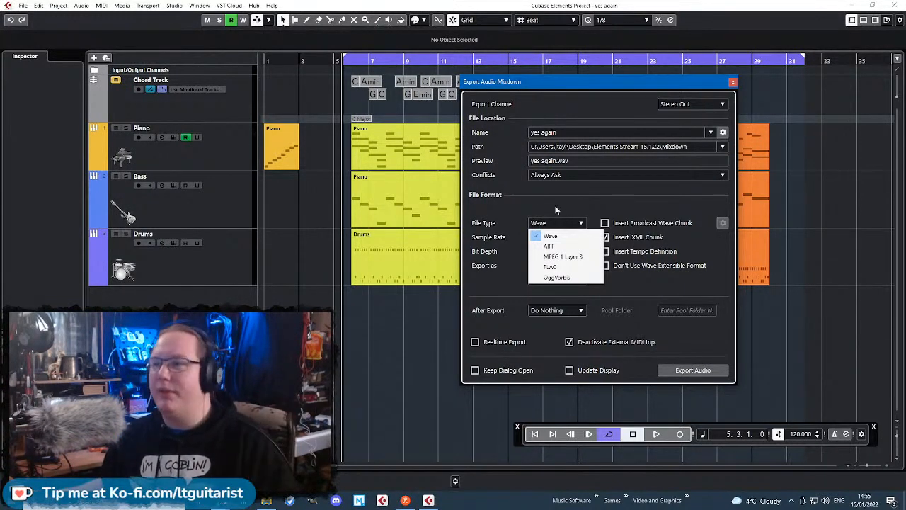
{"action": "left_click", "coordinate": [567, 257]}
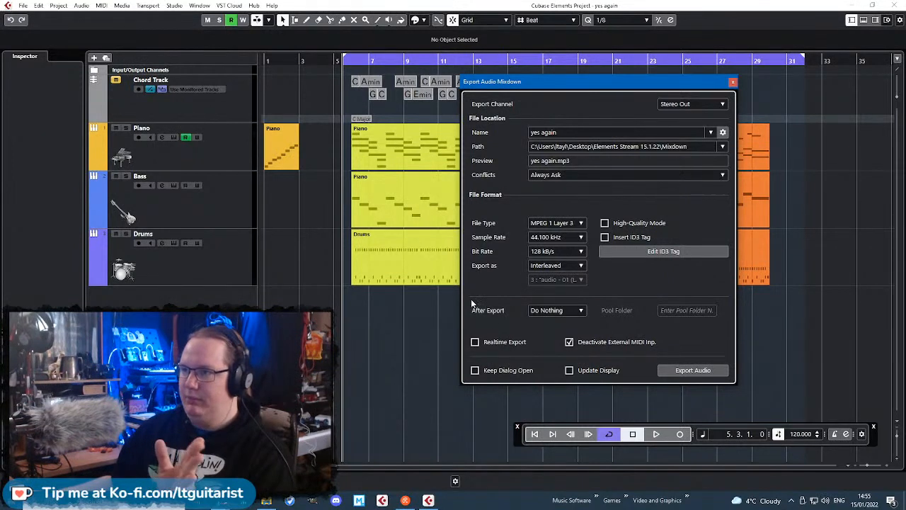
{"action": "left_click", "coordinate": [702, 378]}
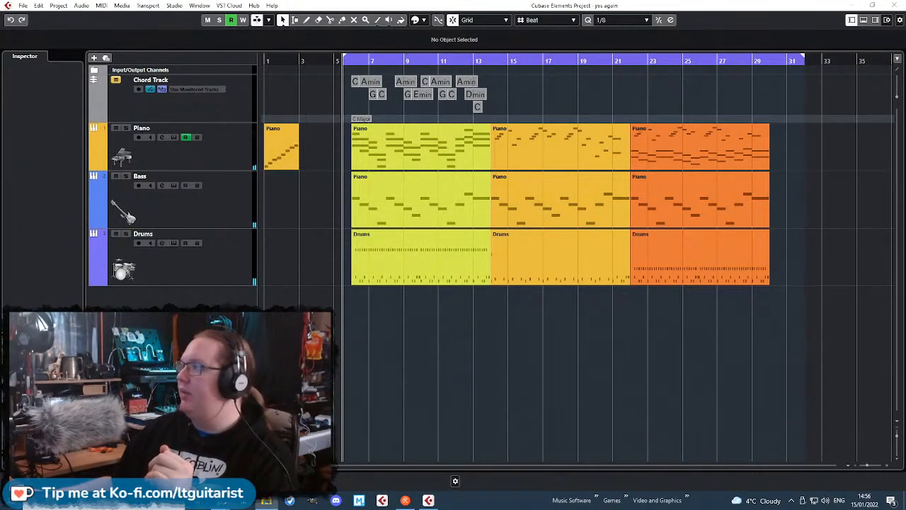
- Play the exported "yes again" file from the Mixdown folder, pause it, and close the music player and File Explorer
{"action": "left_click_drag", "start_coordinate": [905, 47], "coordinate": [350, 55]}
{"action": "double_click", "coordinate": [400, 160]}
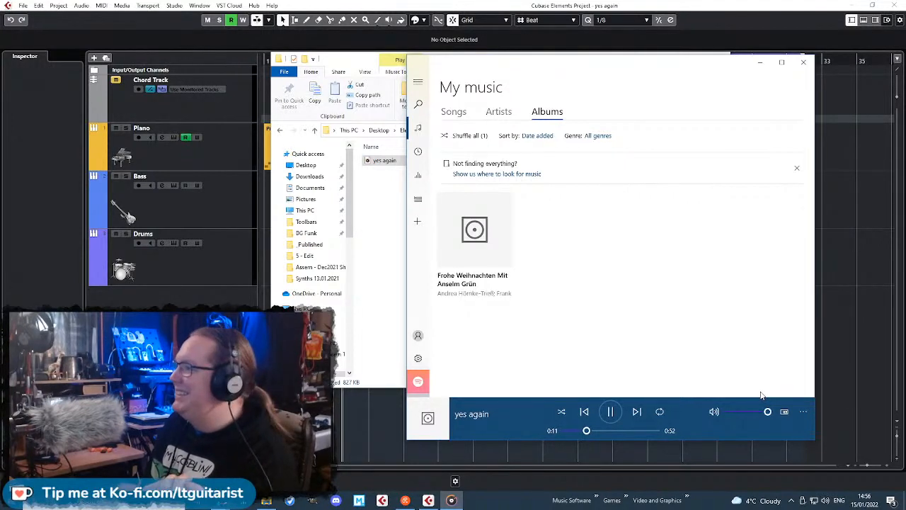
{"action": "left_click", "coordinate": [607, 412]}
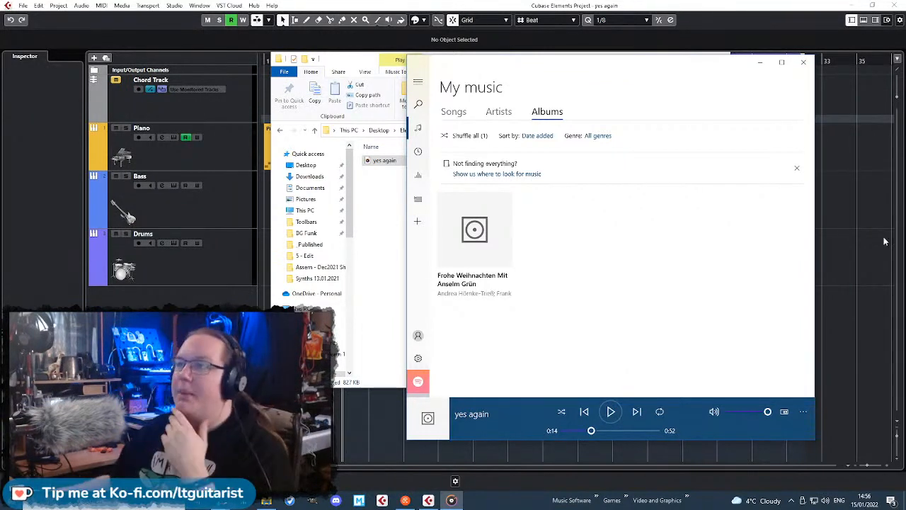
{"action": "left_click", "coordinate": [804, 62]}
{"action": "left_click", "coordinate": [517, 294]}
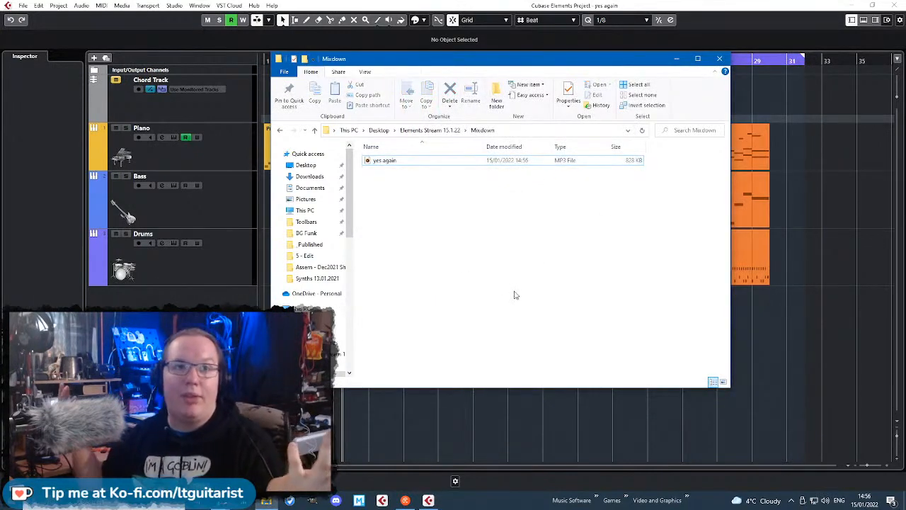
{"action": "left_click", "coordinate": [718, 59]}
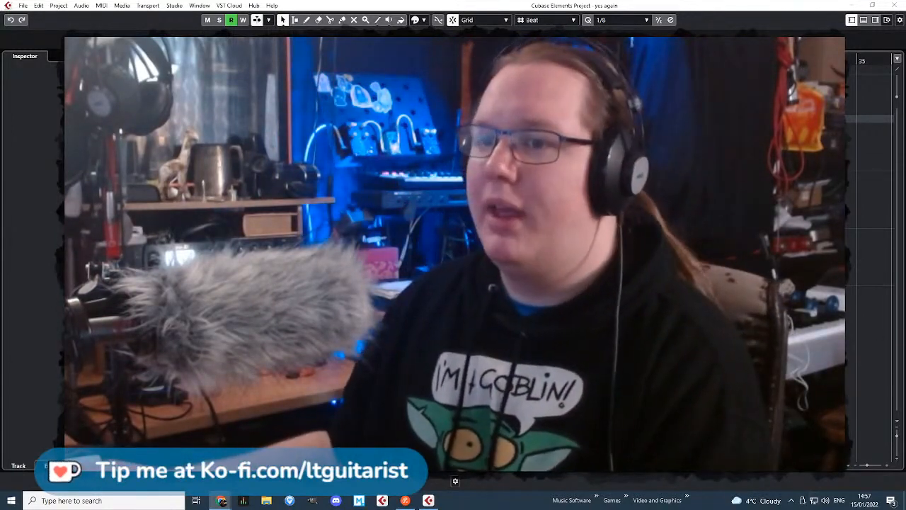
- Switch to Chrome, check the full-version price of Cubase Elements 11 on the Steinberg site, and return to the edition comparison
{"action": "left_click", "coordinate": [222, 501]}
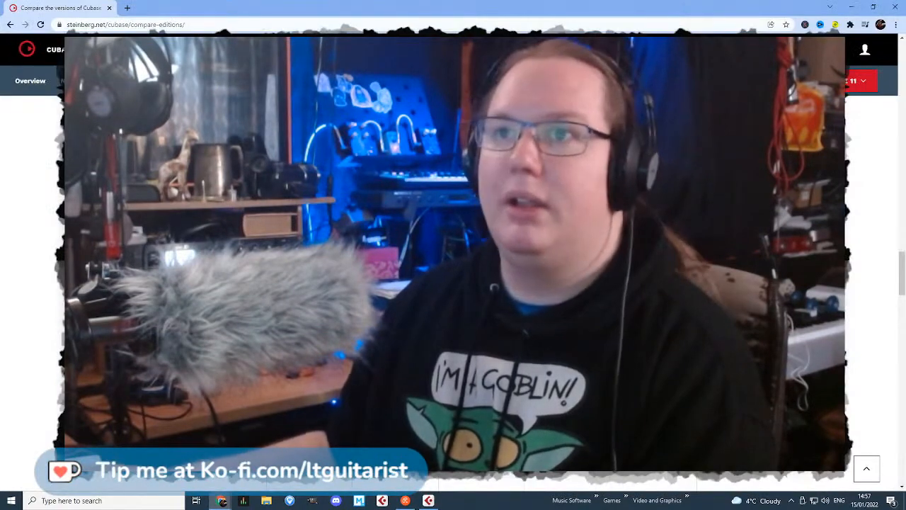
{"action": "left_click", "coordinate": [854, 86]}
{"action": "left_click", "coordinate": [837, 142]}
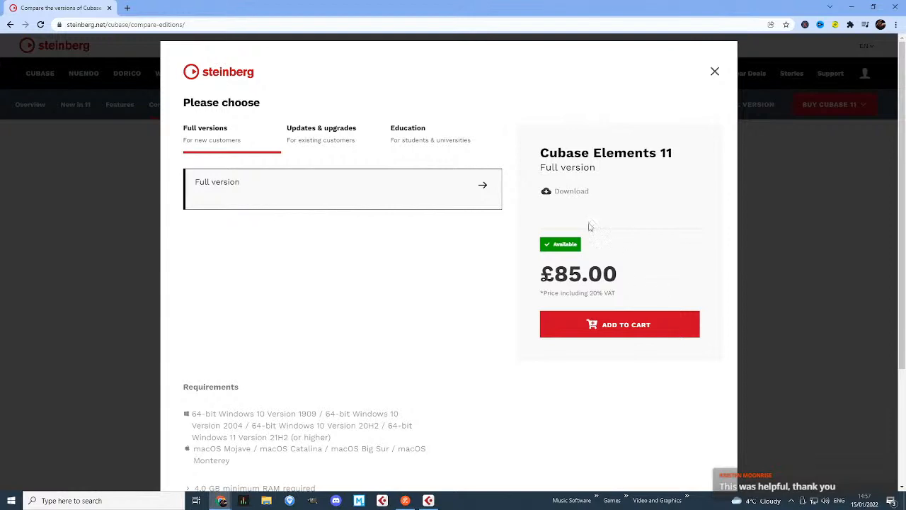
{"action": "left_click_drag", "start_coordinate": [556, 275], "coordinate": [537, 275]}
{"action": "left_click", "coordinate": [622, 282]}
{"action": "left_click", "coordinate": [715, 73]}
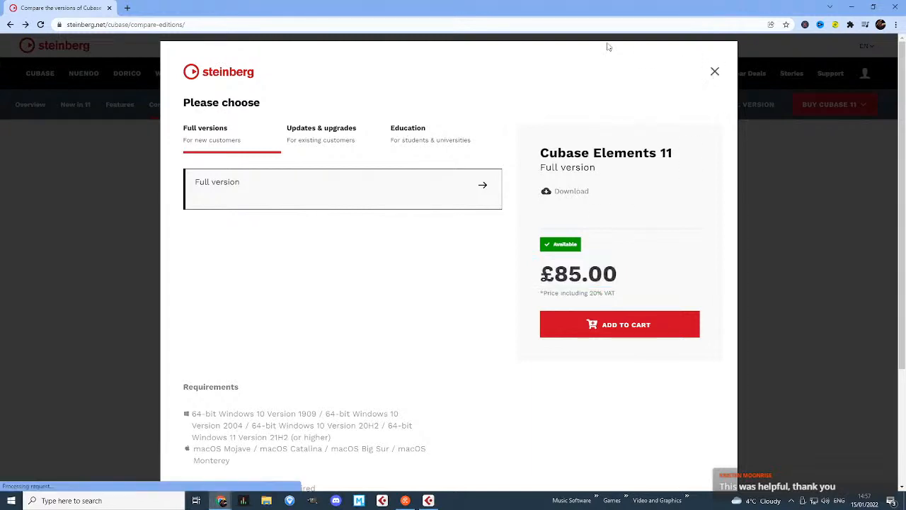
{"action": "scroll", "coordinate": [750, 142], "scroll_direction": "up", "scroll_amount": 3}
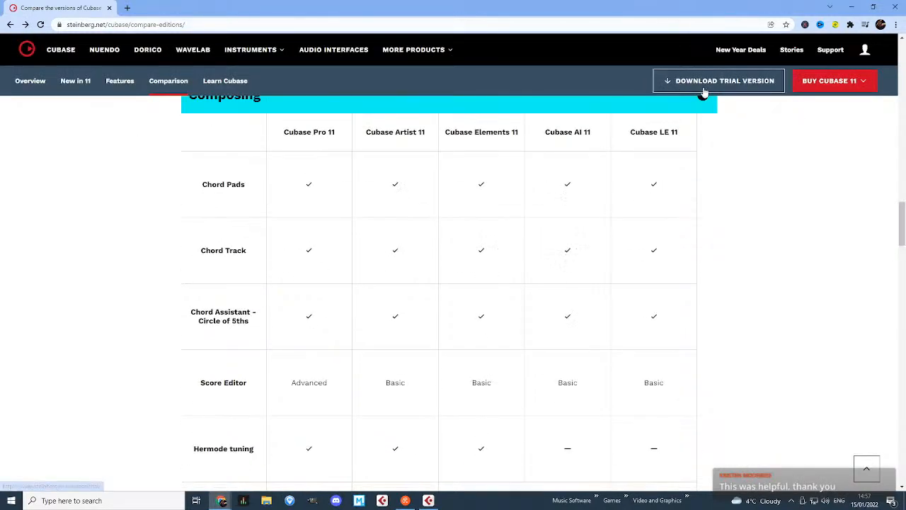
- Check the full-version prices of Cubase Artist 11 and Cubase Pro 11 on the Steinberg site, and return to the Cubase project
{"action": "mouse_move", "coordinate": [836, 81]}
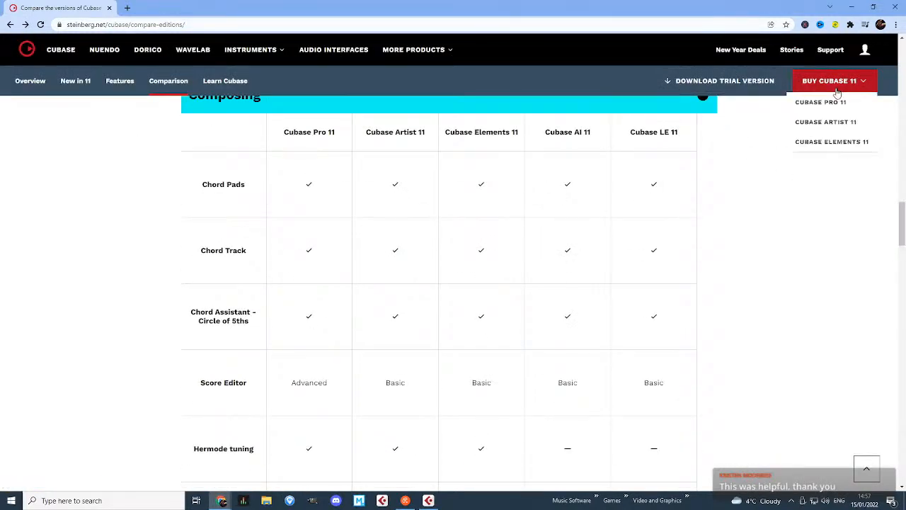
{"action": "left_click", "coordinate": [847, 127]}
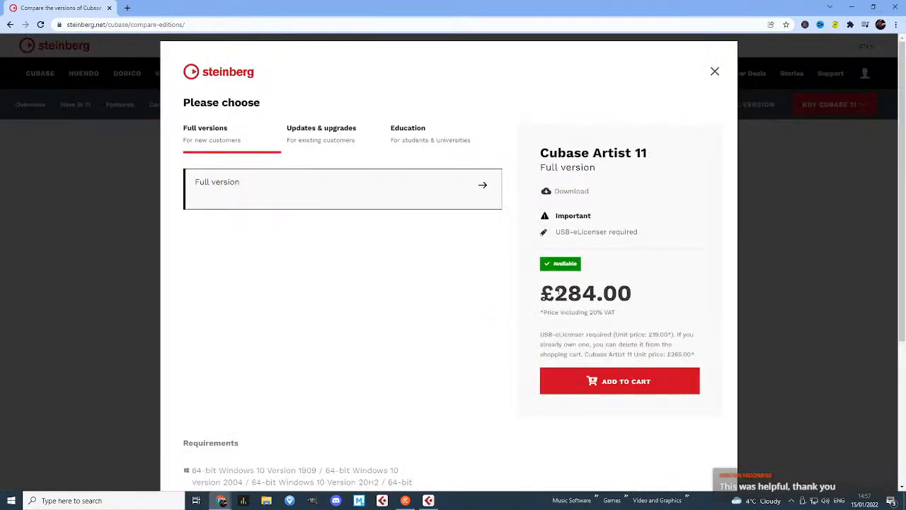
{"action": "left_click_drag", "start_coordinate": [533, 314], "coordinate": [670, 295]}
{"action": "left_click", "coordinate": [841, 71]}
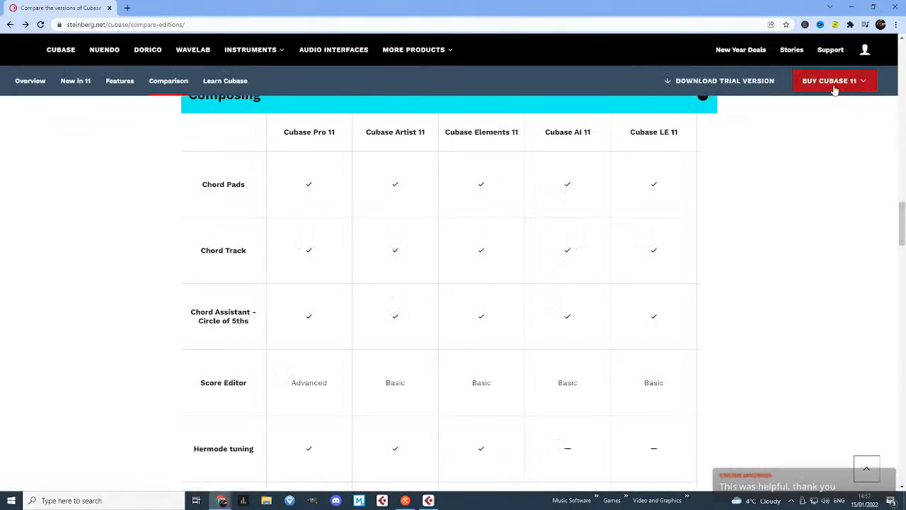
{"action": "mouse_move", "coordinate": [836, 86]}
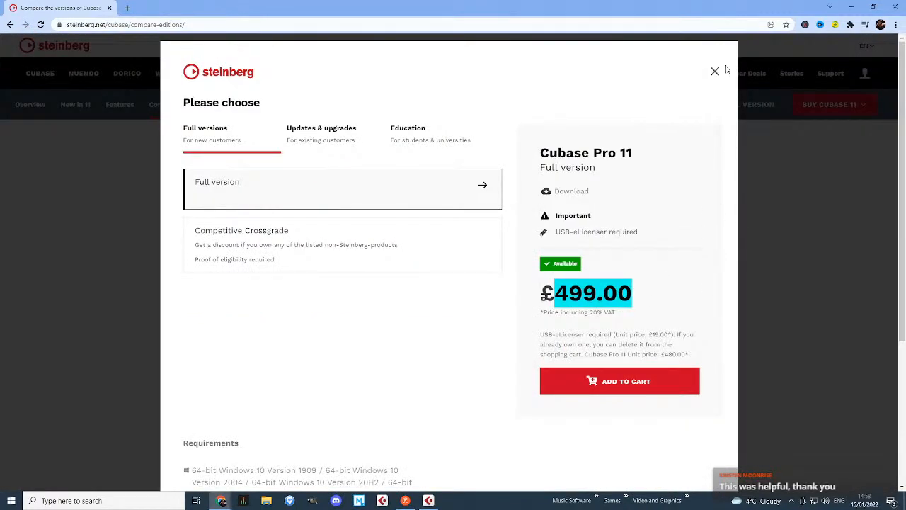
{"action": "left_click", "coordinate": [767, 148]}
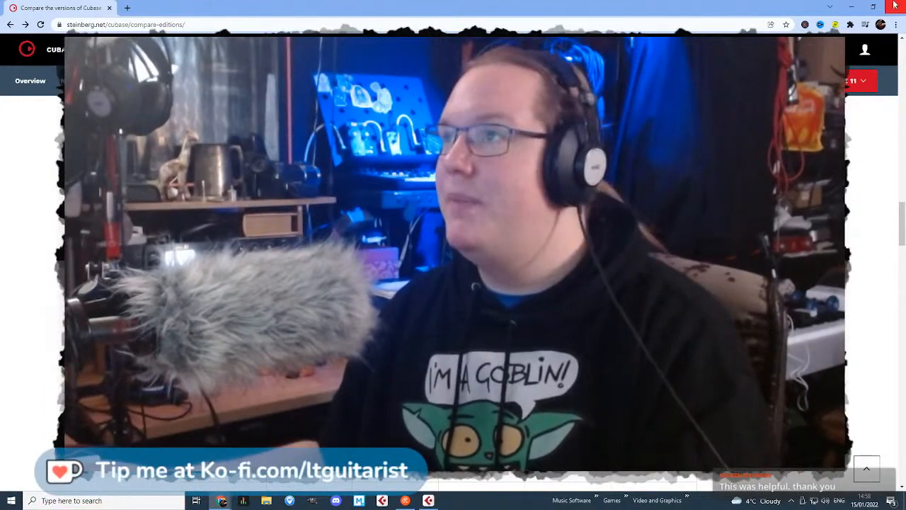
{"action": "left_click", "coordinate": [853, 6]}
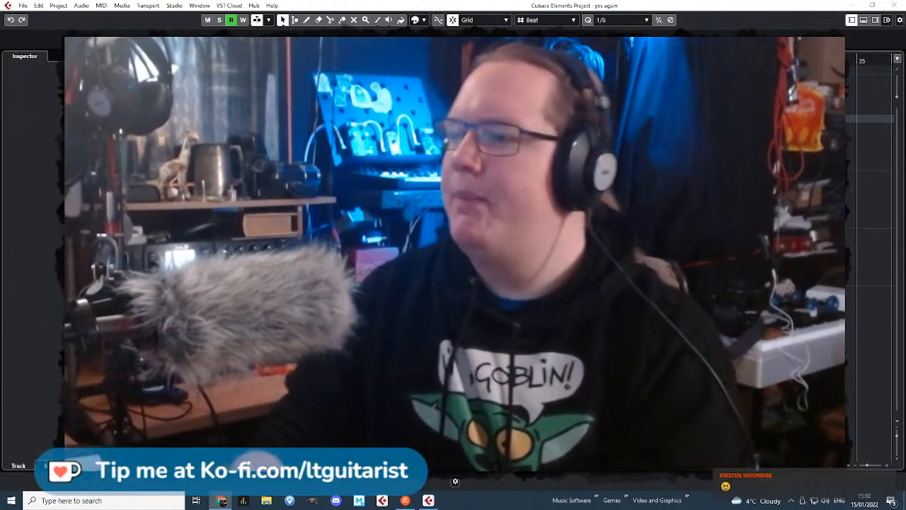
- Look up the next month in the Windows calendar and close it
{"action": "left_click", "coordinate": [860, 498]}
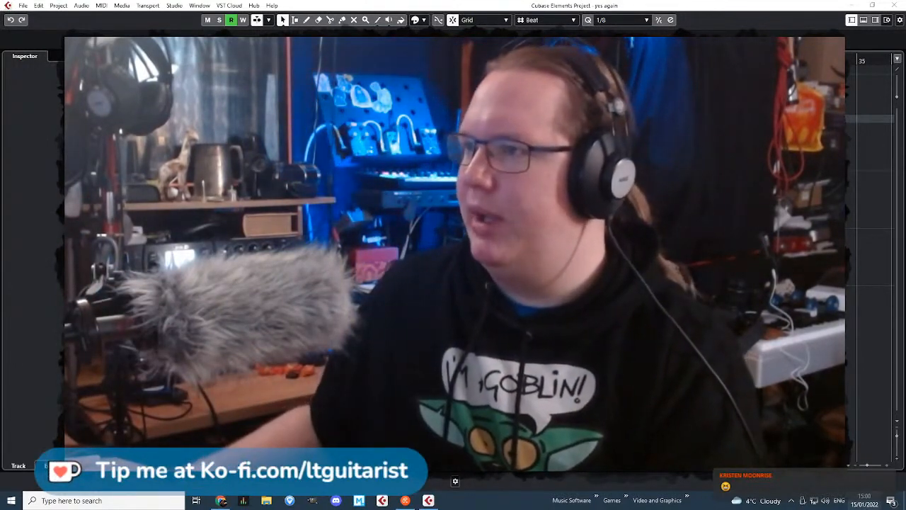
{"action": "left_click", "coordinate": [889, 208]}
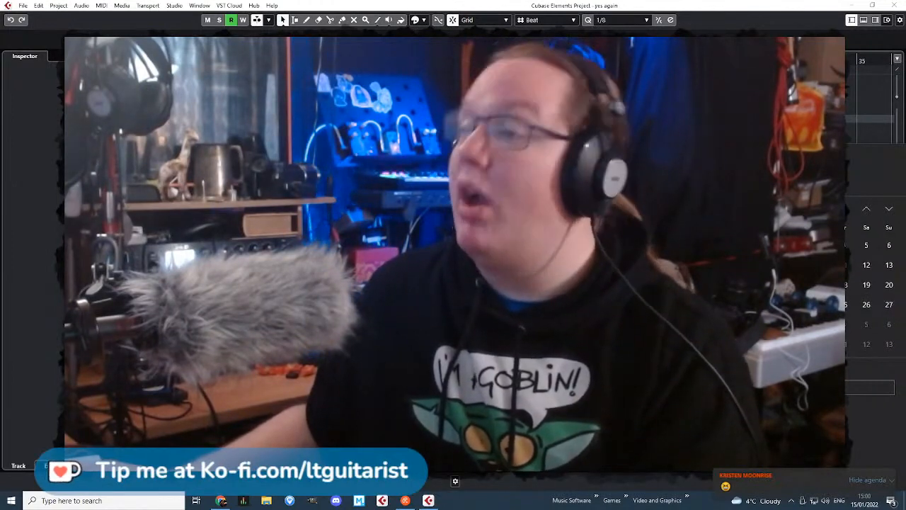
{"action": "key", "text": "Escape"}
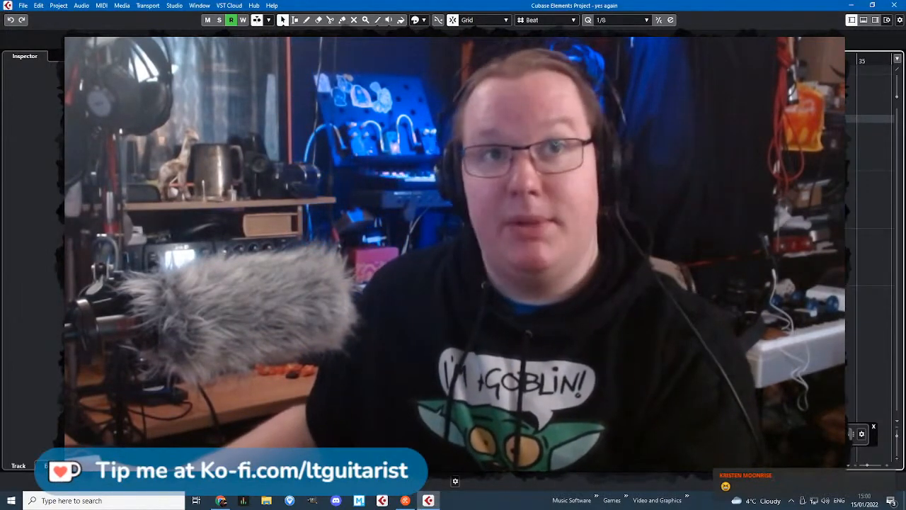